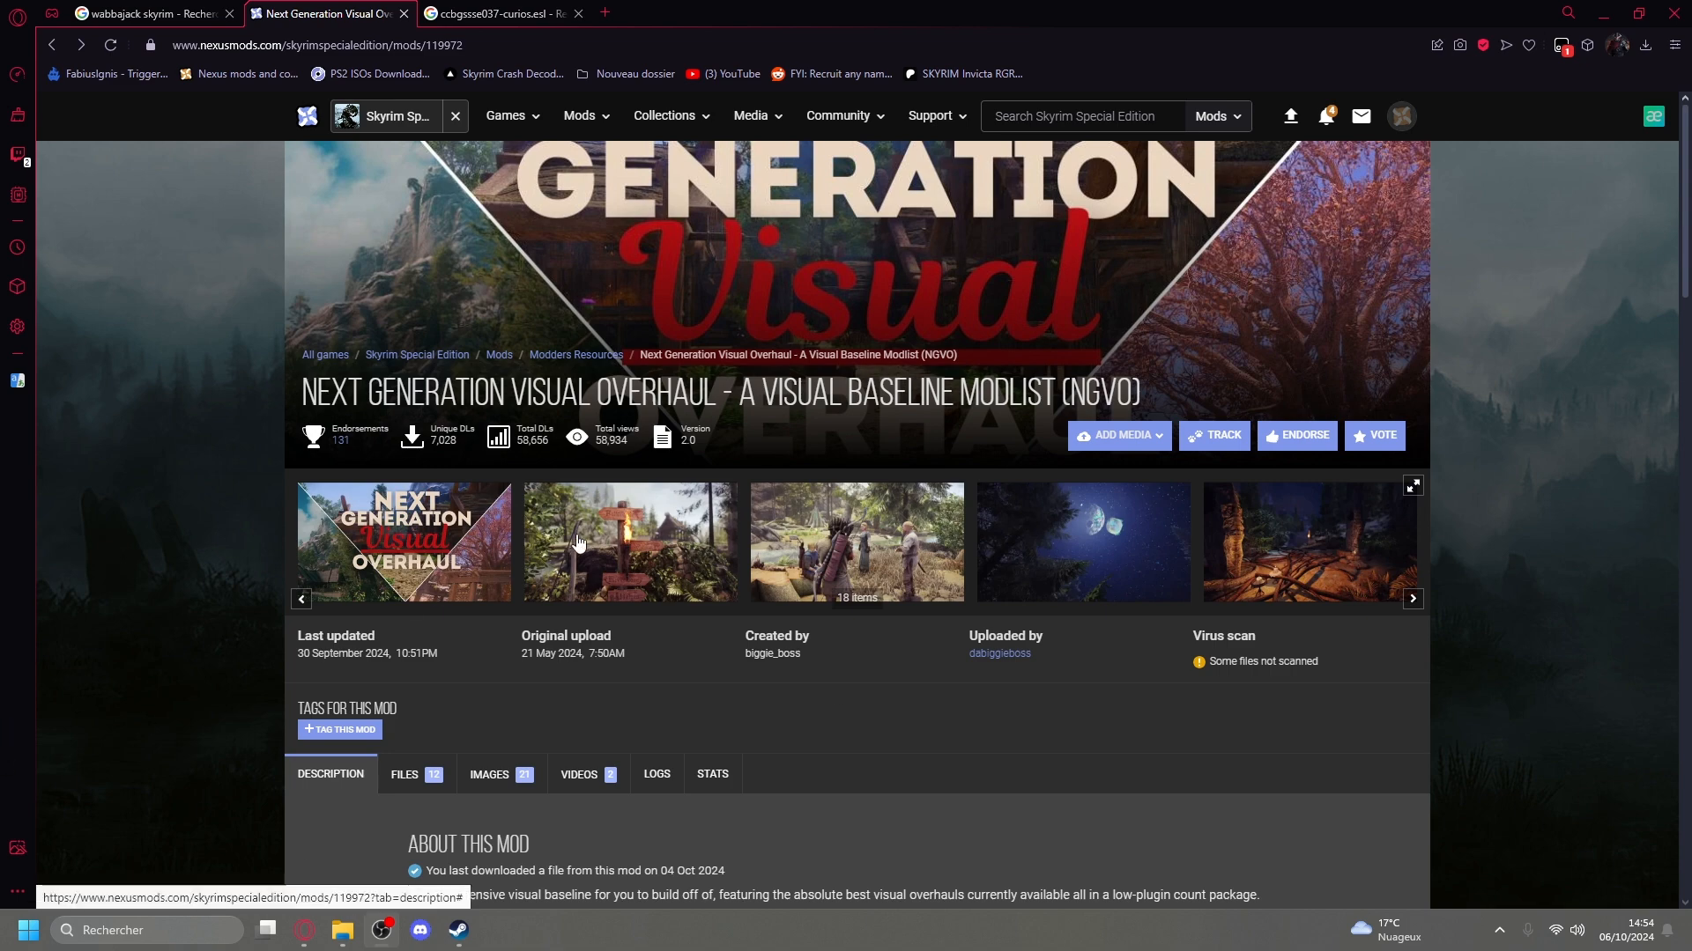
# Browse the screenshot gallery and page header of the Next Generation Visual Overhaul (NGVO) mod.
pyautogui.click(622, 553)
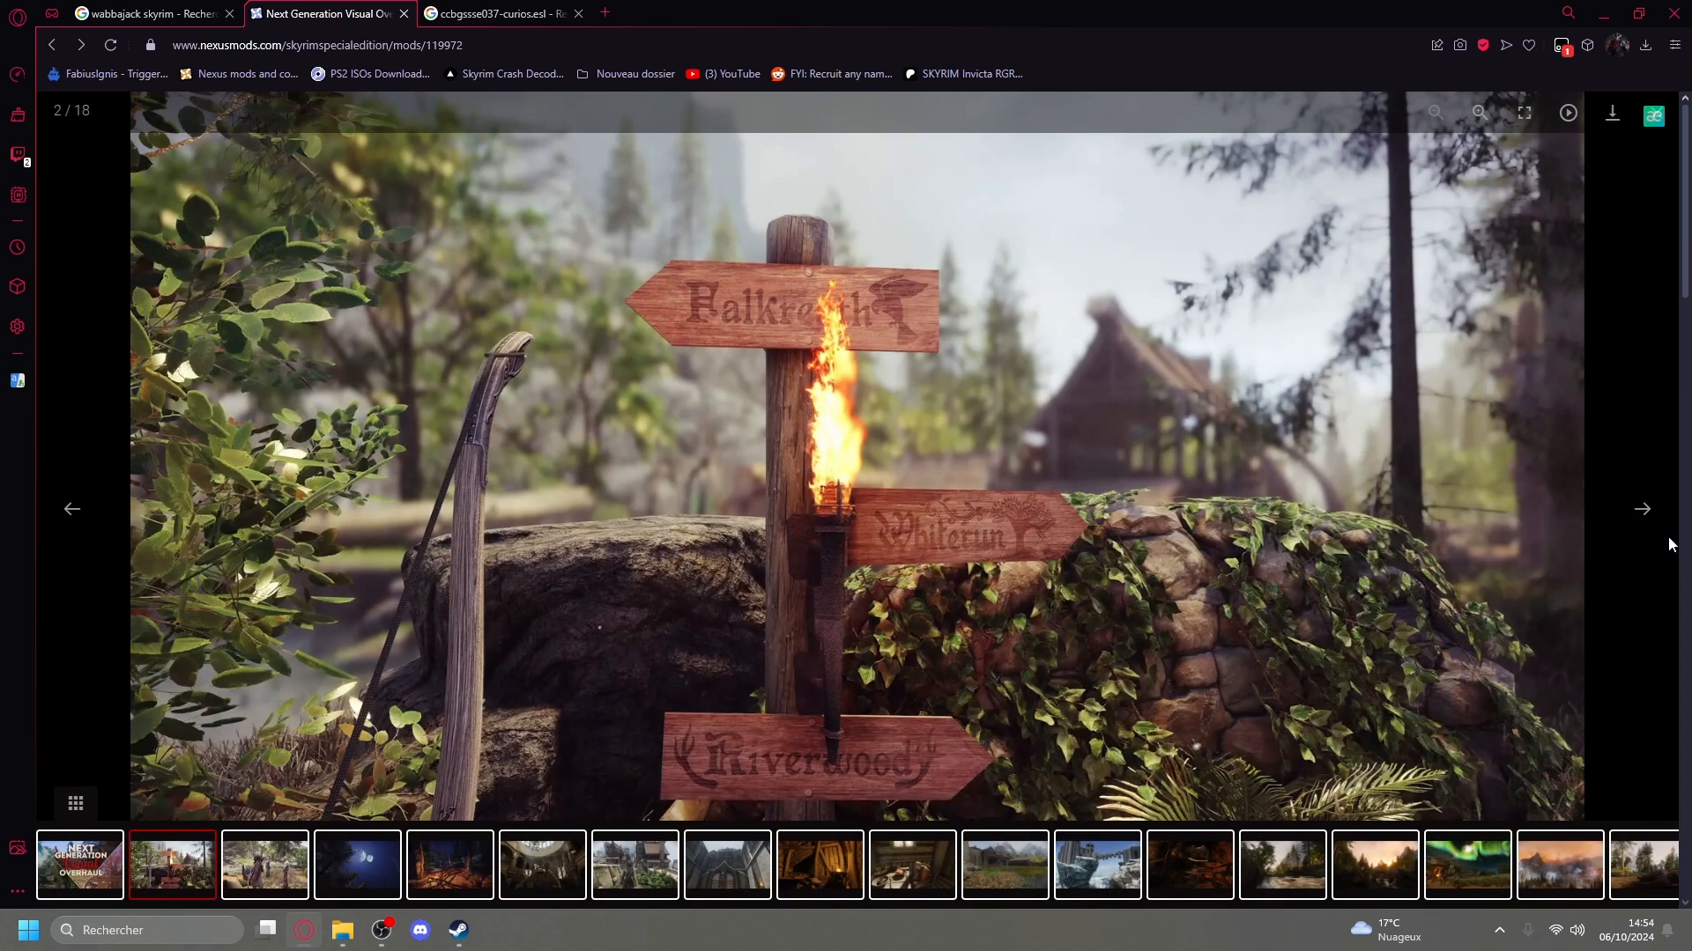
pyautogui.click(1654, 523)
pyautogui.click(1654, 523)
pyautogui.click(1654, 523)
pyautogui.click(1653, 524)
pyautogui.click(1654, 523)
pyautogui.click(1654, 524)
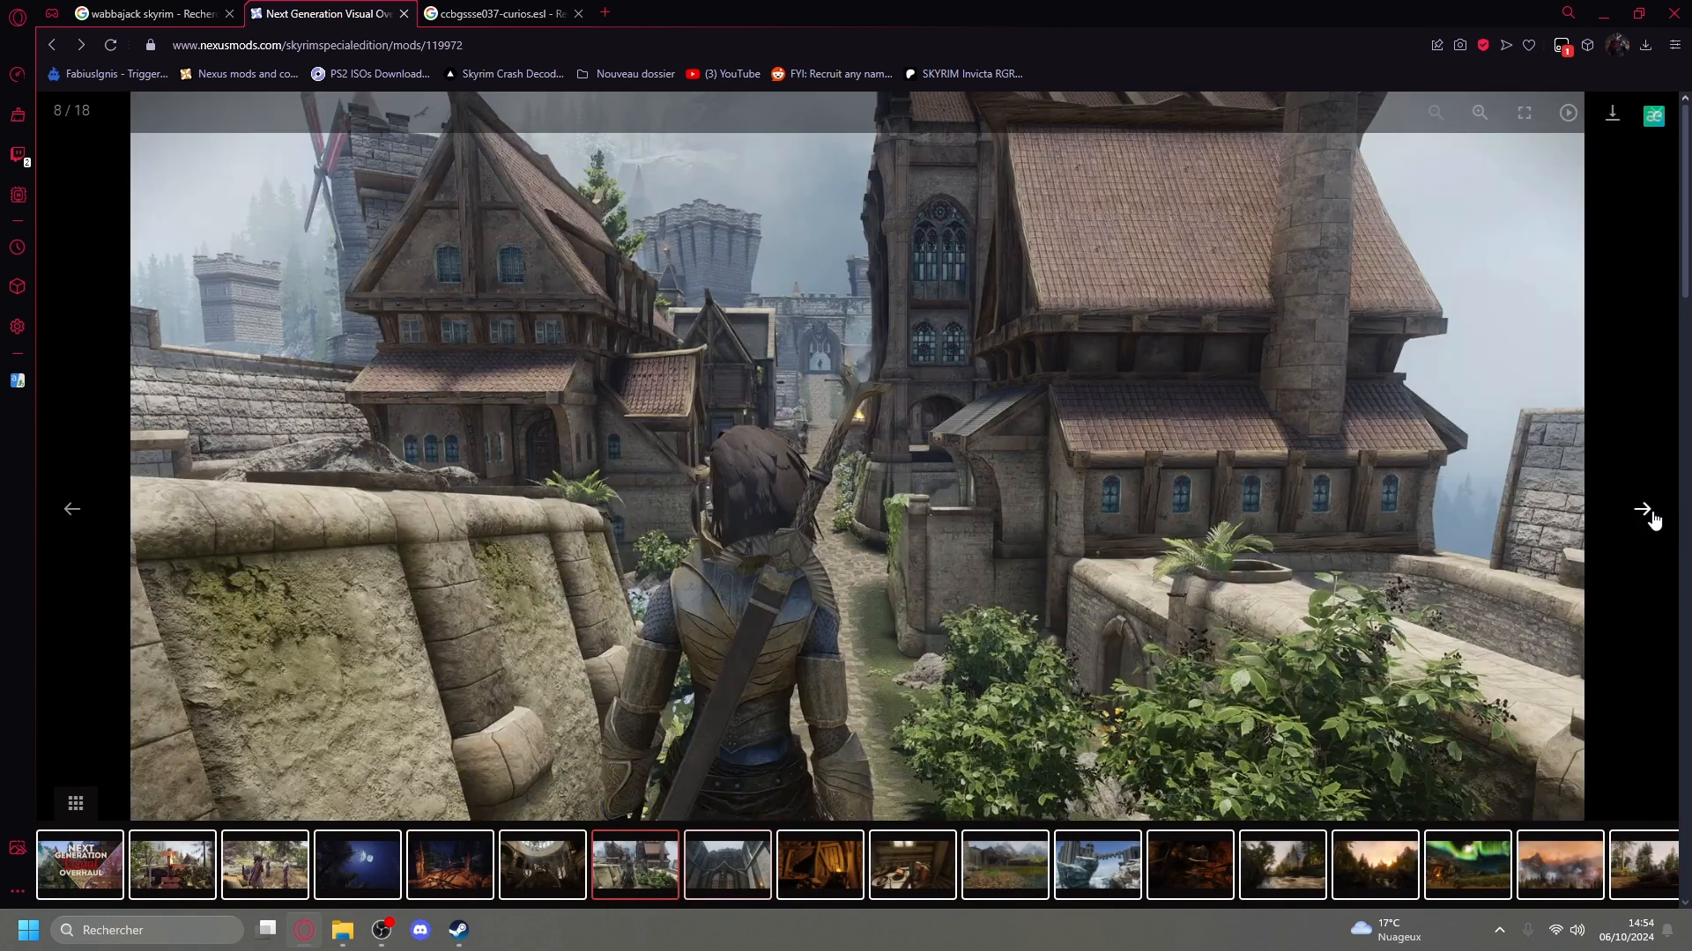
pyautogui.click(1653, 523)
pyautogui.click(1653, 524)
pyautogui.click(1653, 524)
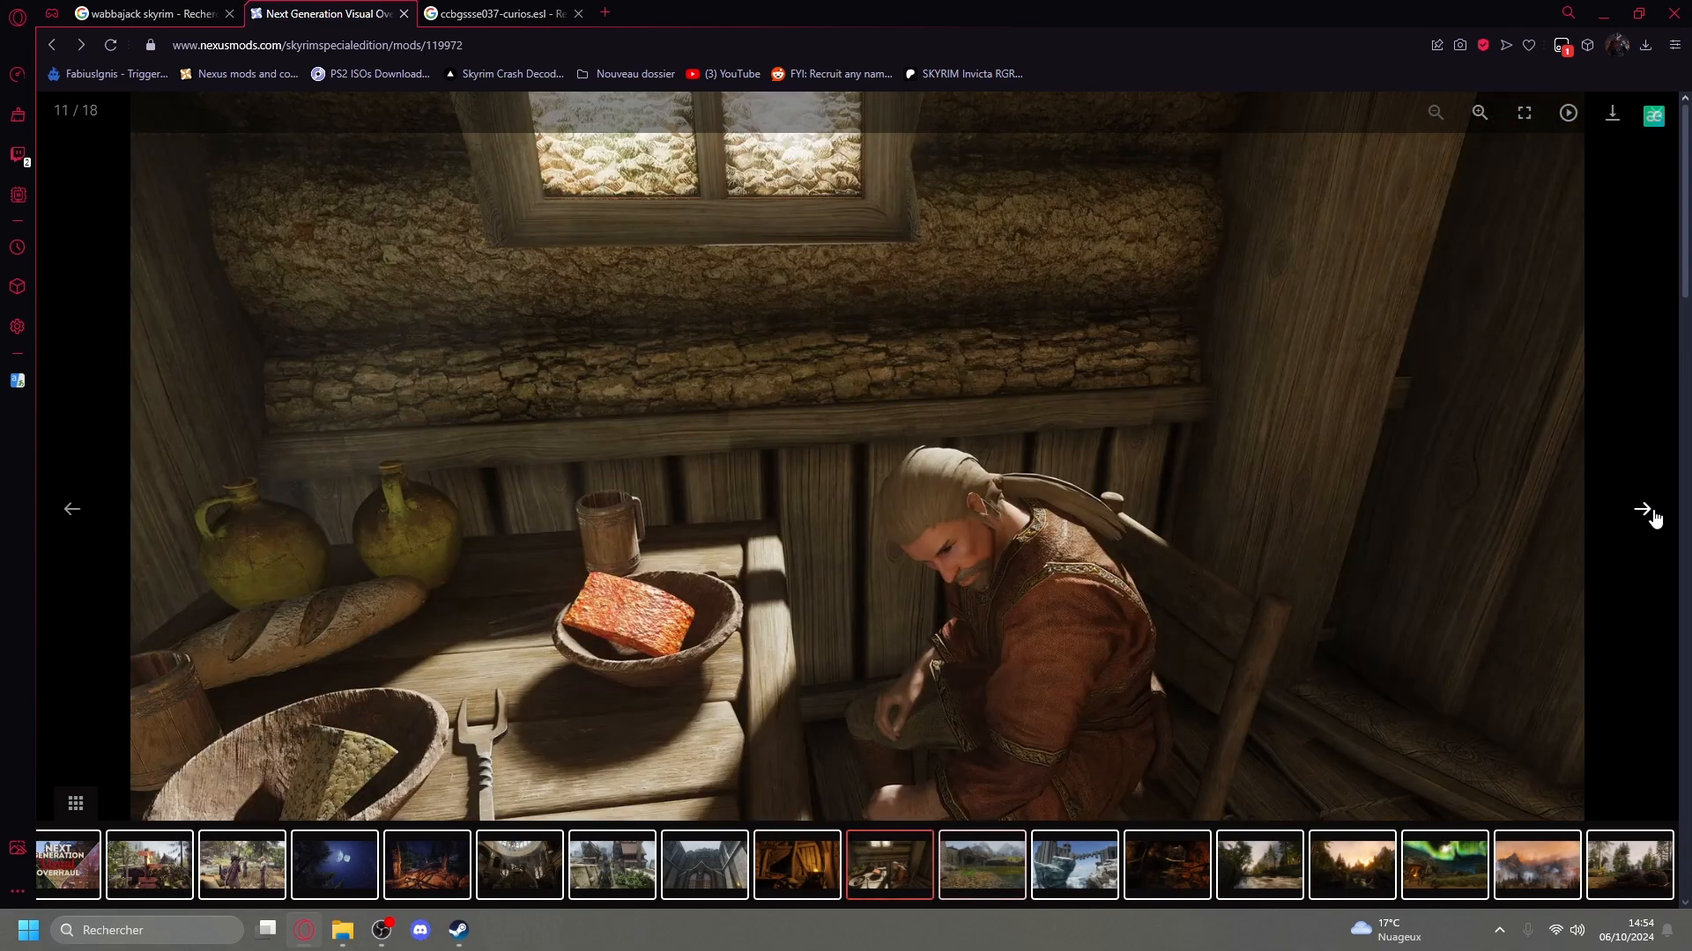
pyautogui.click(1654, 523)
pyautogui.click(1654, 523)
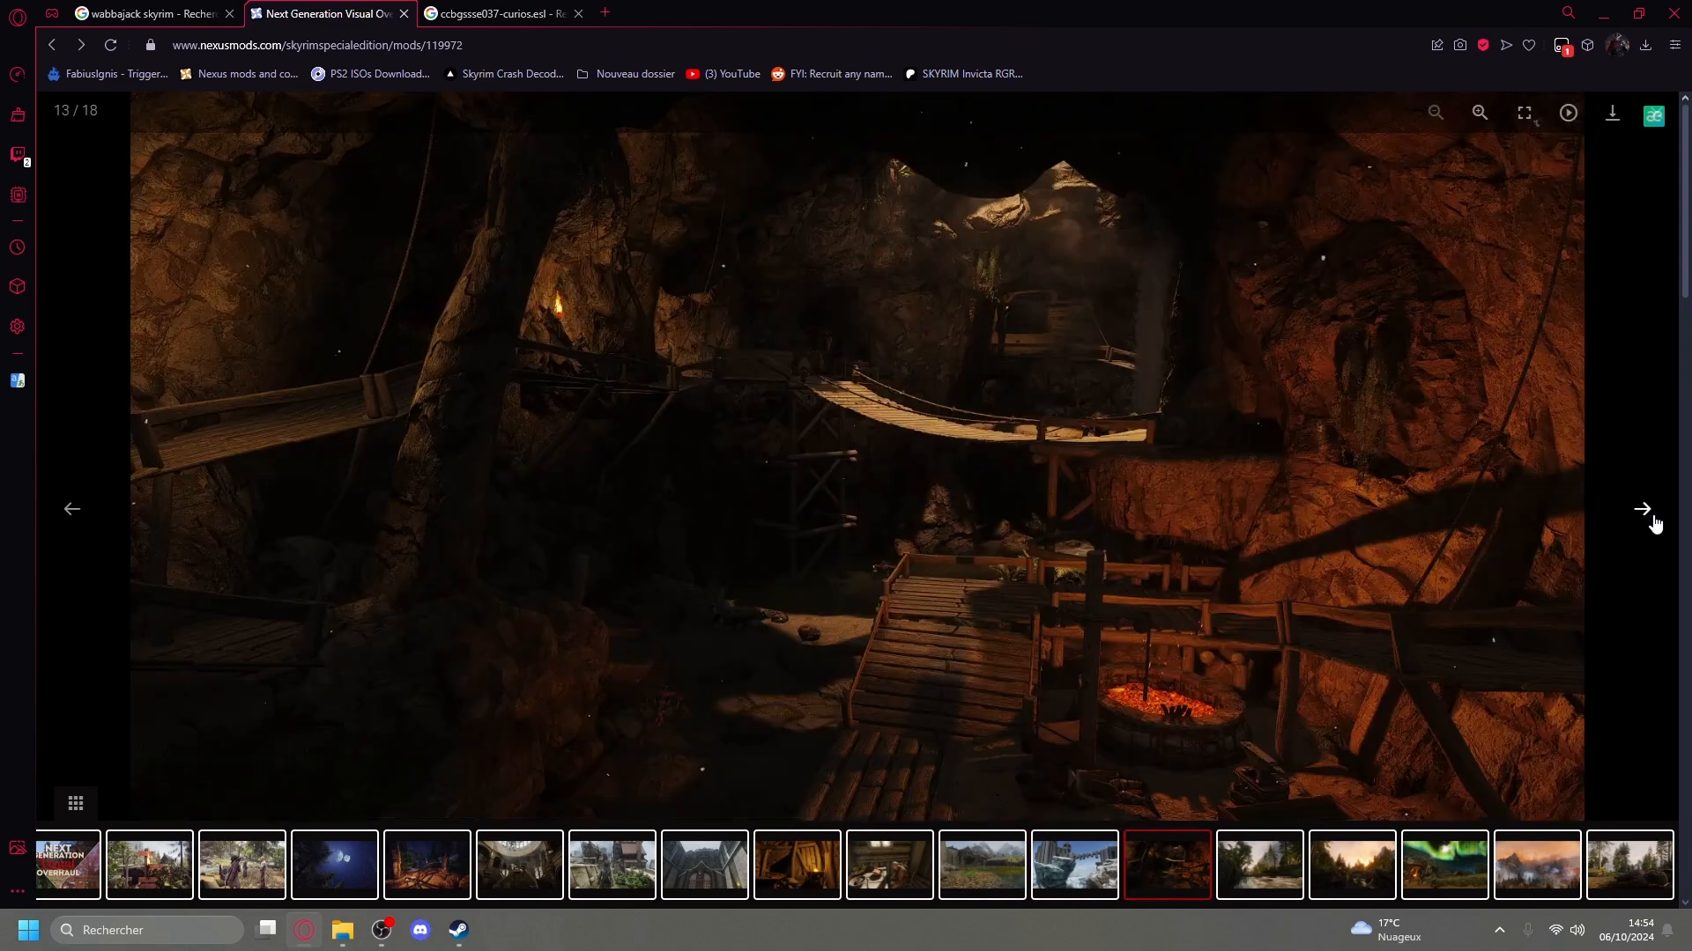
pyautogui.click(1654, 523)
pyautogui.click(1660, 109)
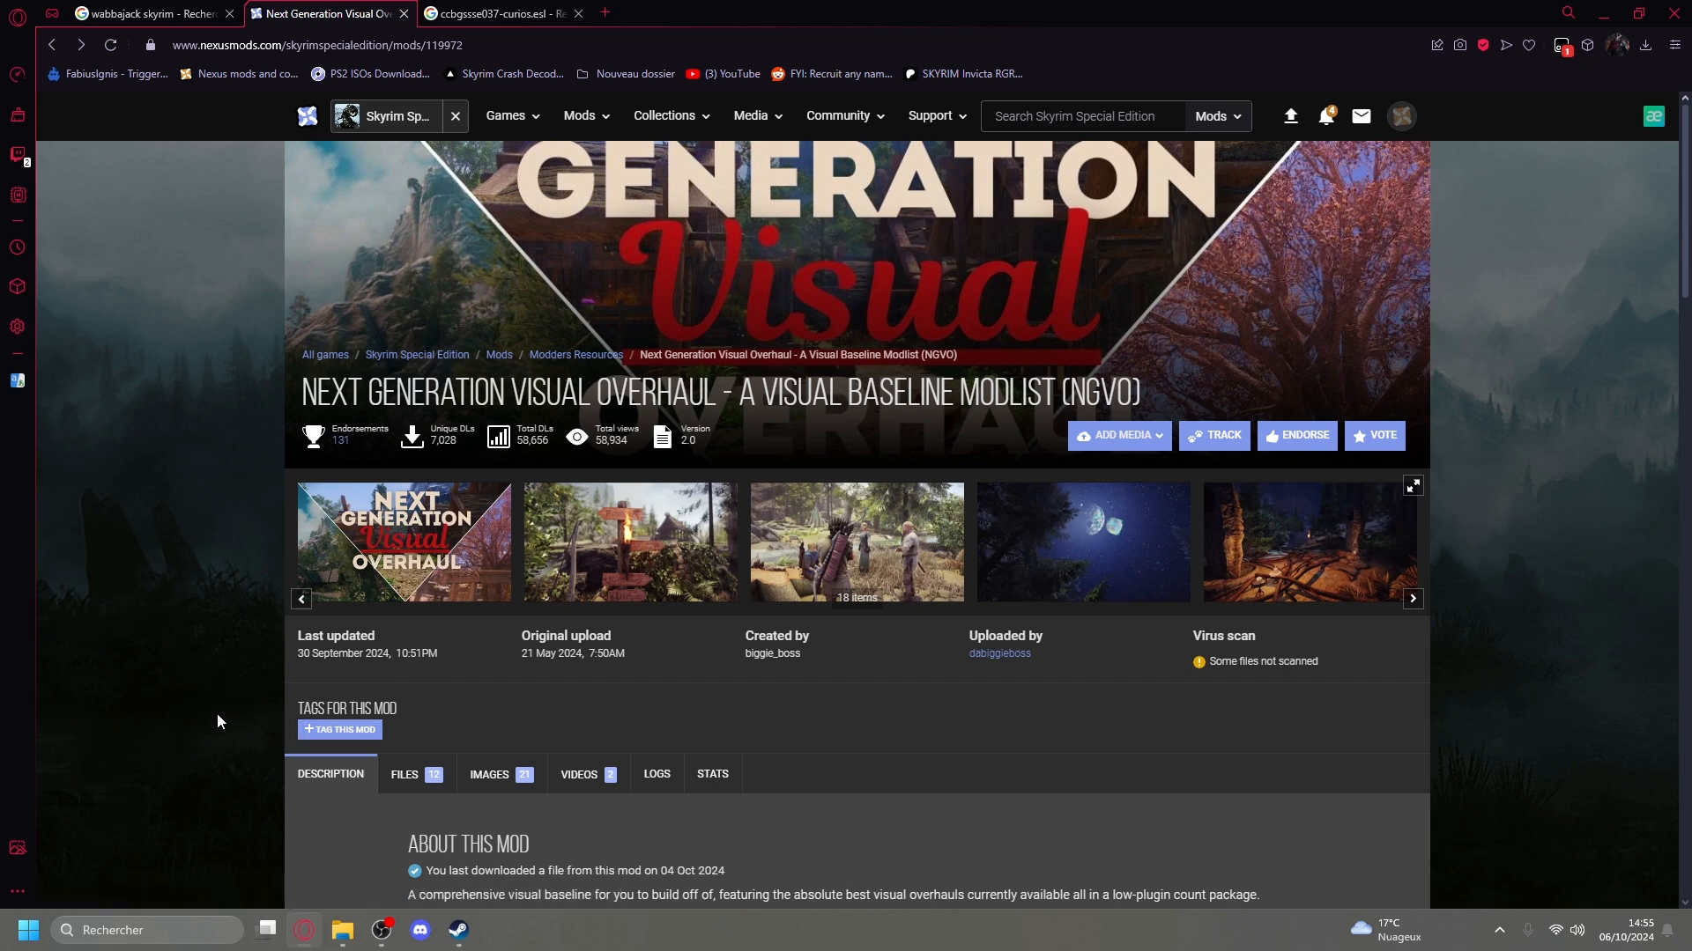
pyautogui.scroll(-1, 227, 722)
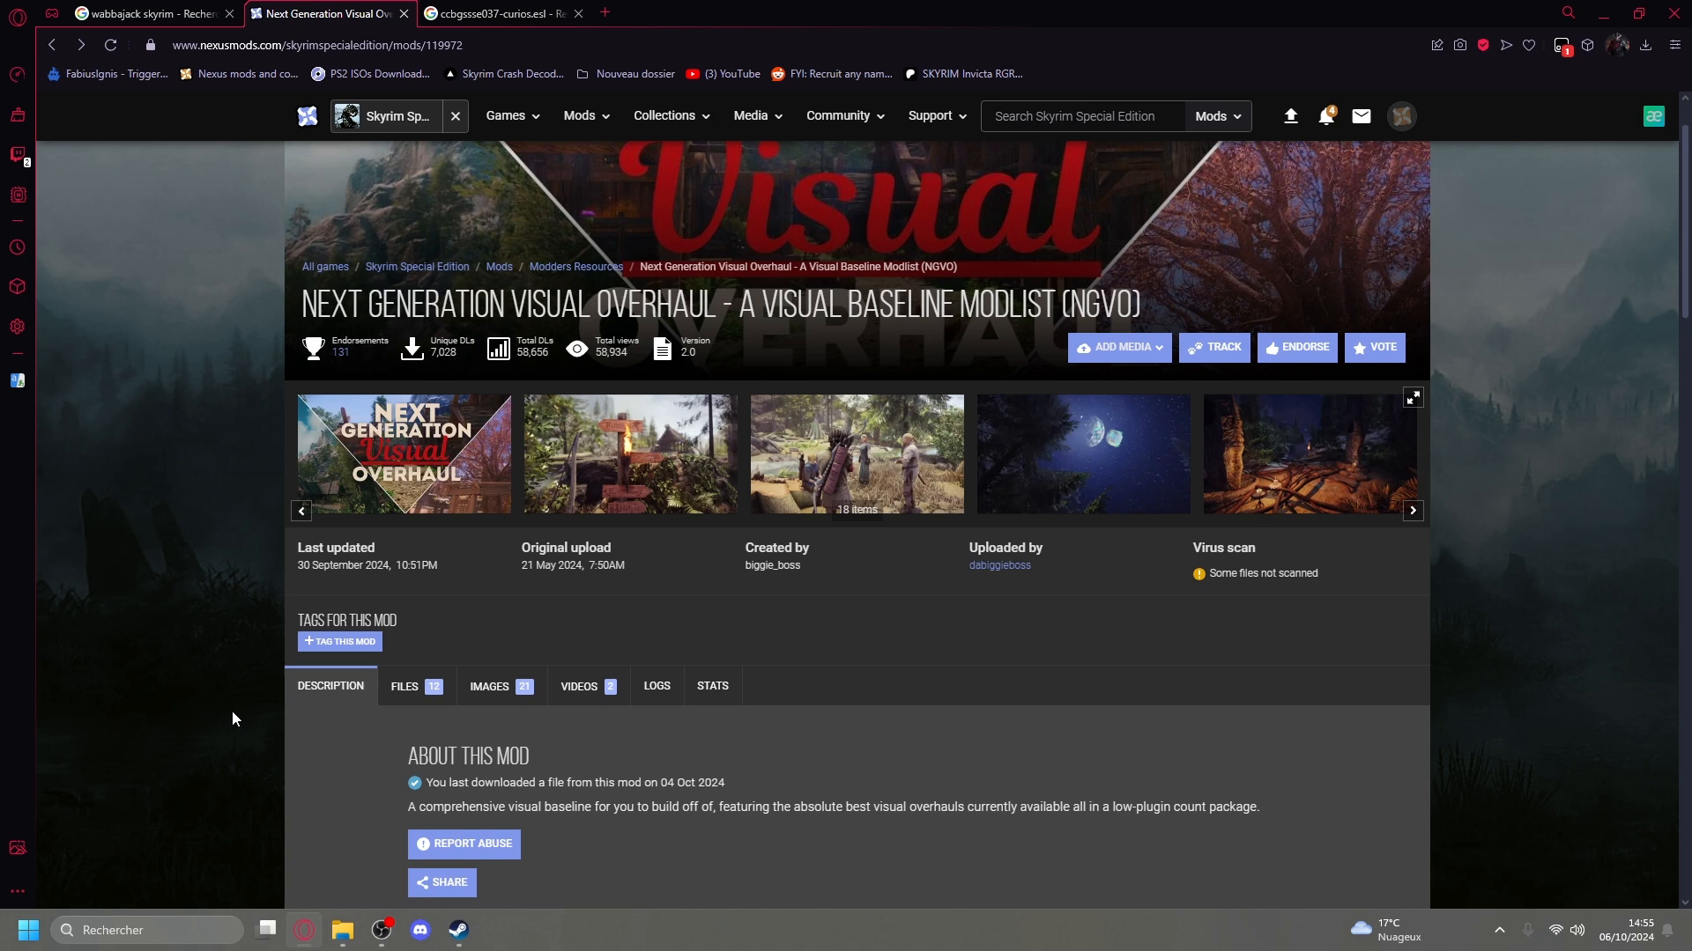
pyautogui.scroll(1, 223, 612)
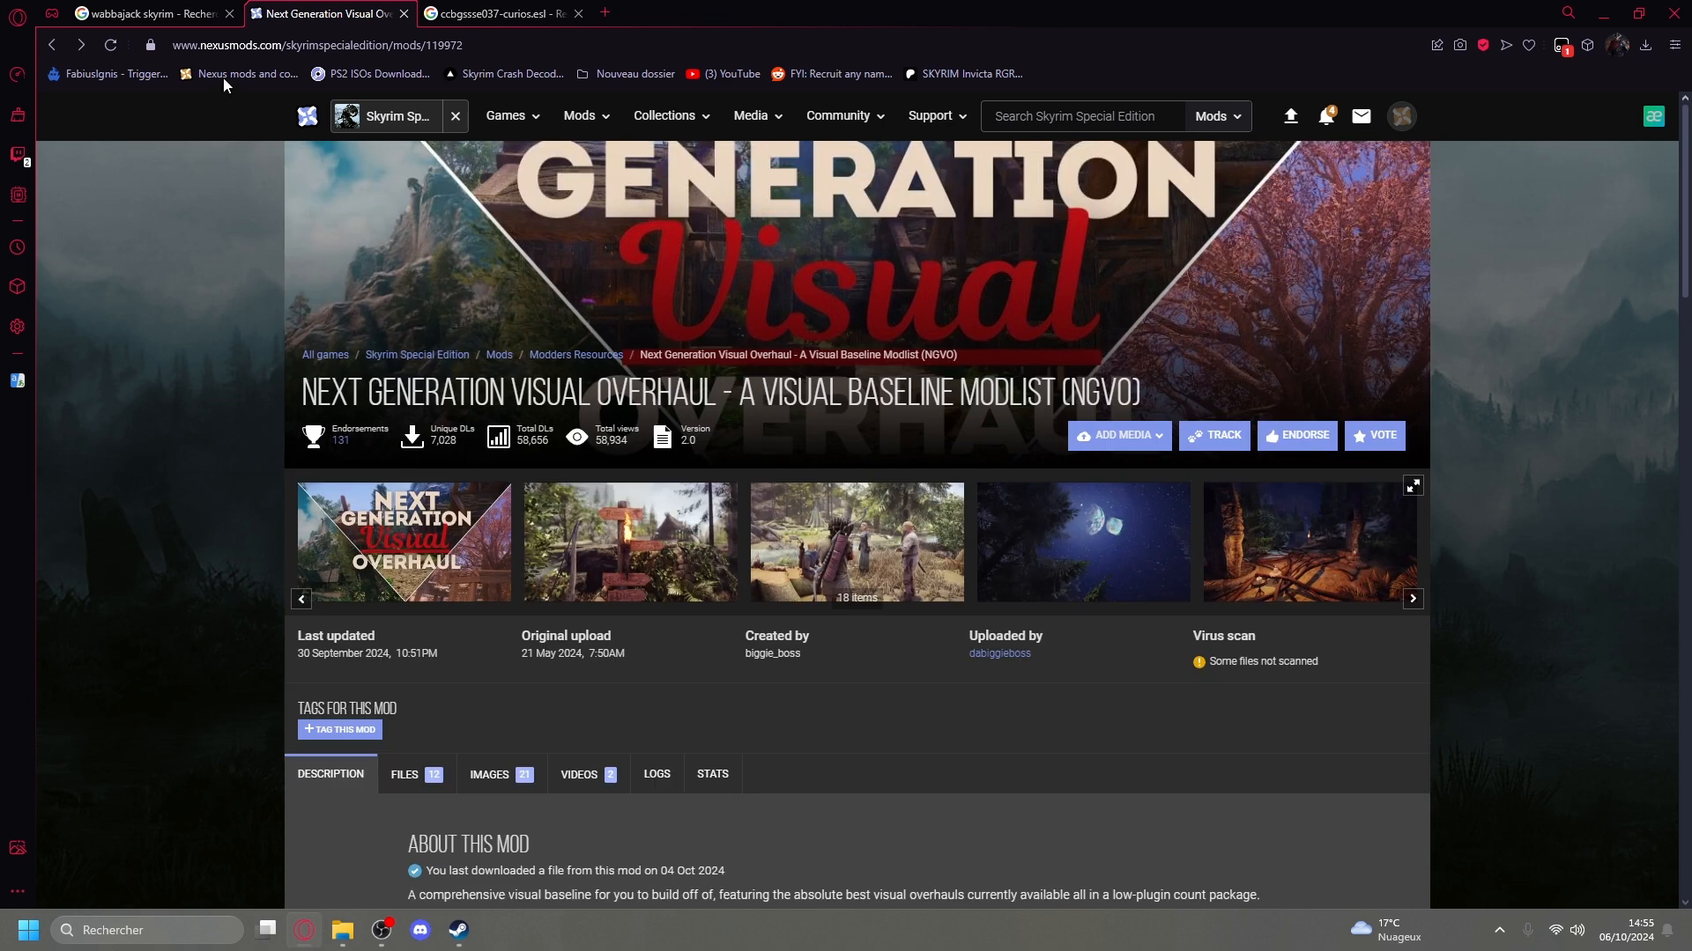
# Open the official Wabbajack website from the Google search results and start the installer download.
pyautogui.click(204, 14)
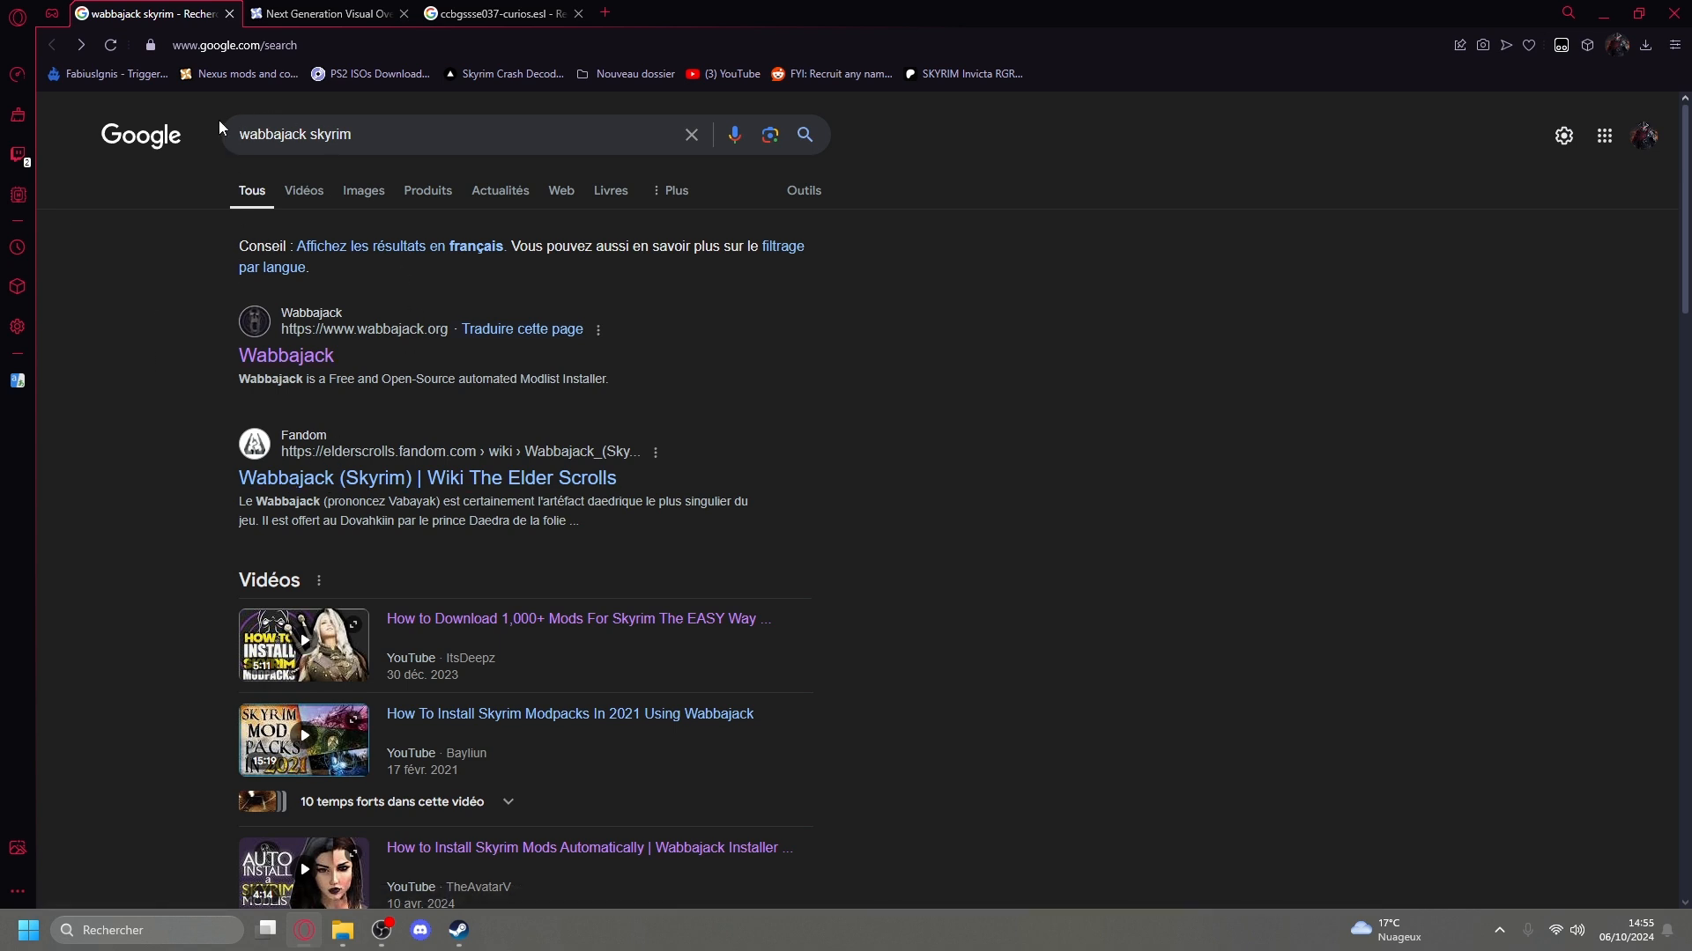
pyautogui.click(265, 357)
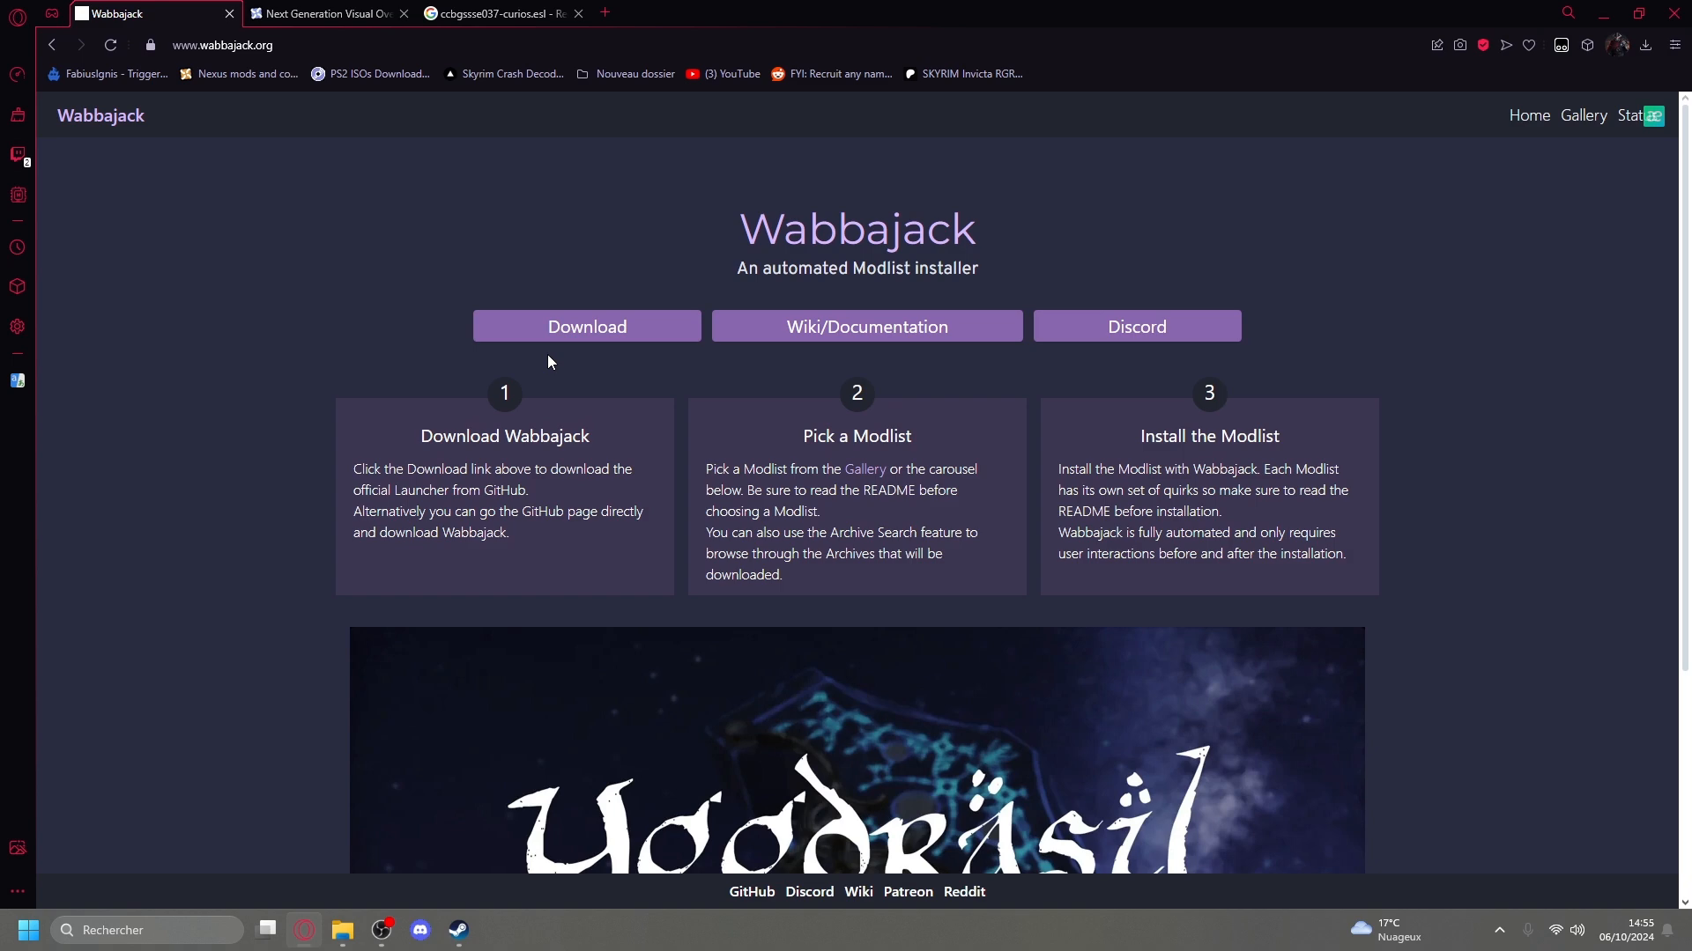
pyautogui.click(611, 332)
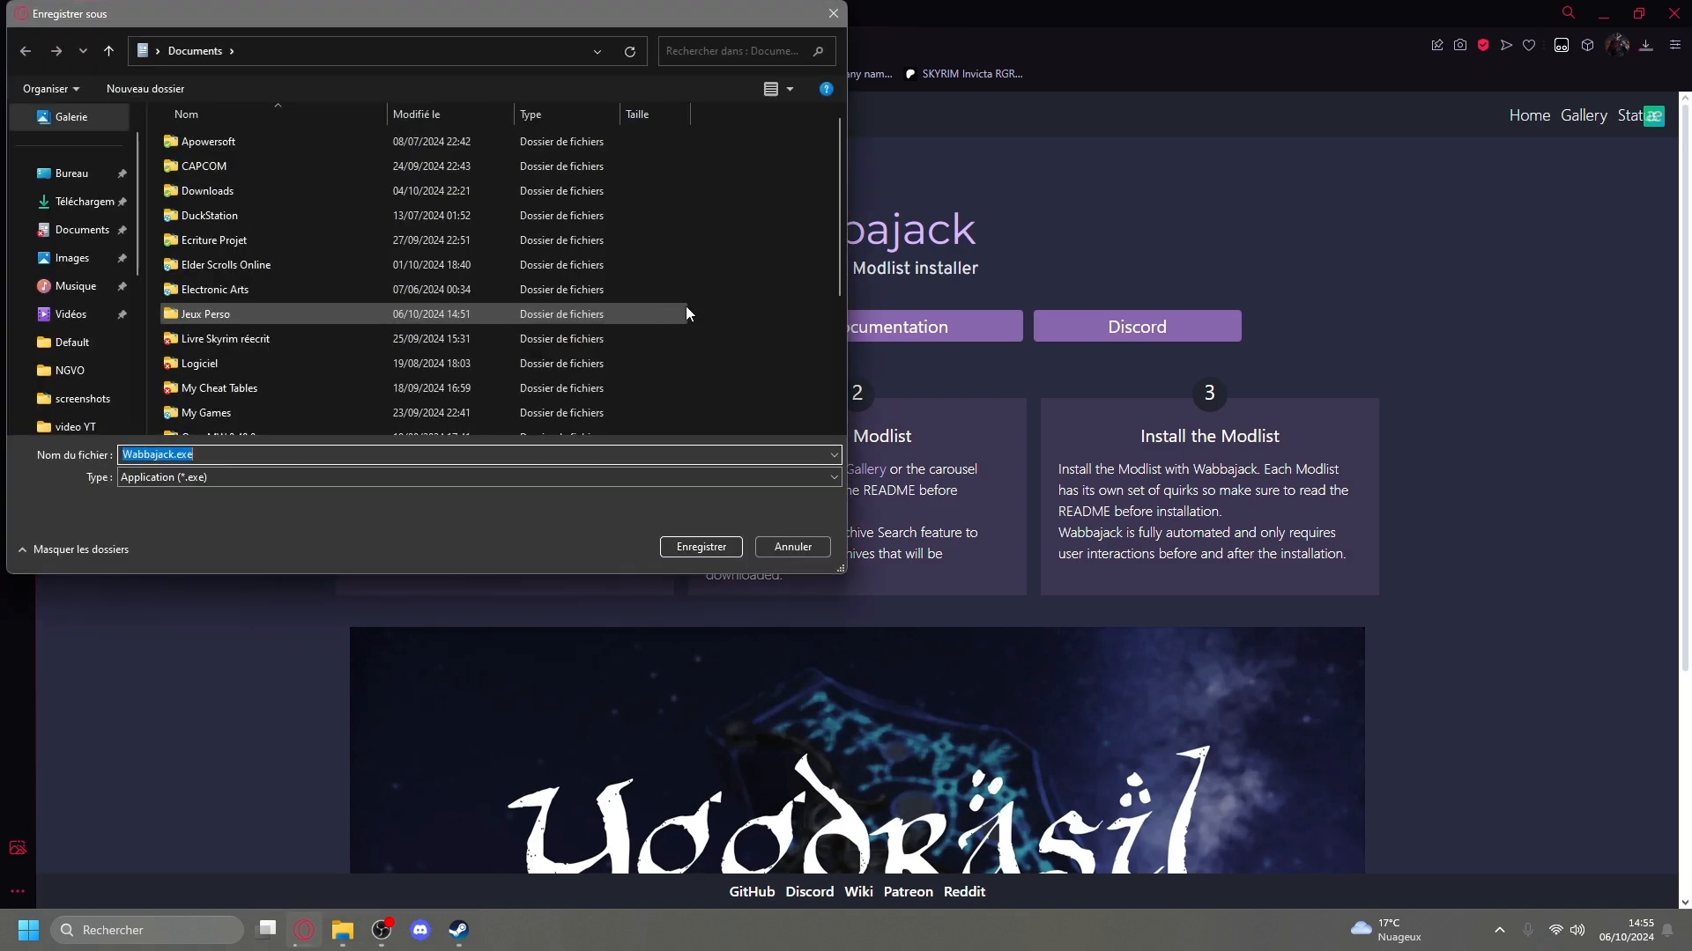
# Create a Wabbajack folder inside Documents and save Wabbajack.exe in it.
pyautogui.moveTo(335, 15); pyautogui.dragTo(653, 91)
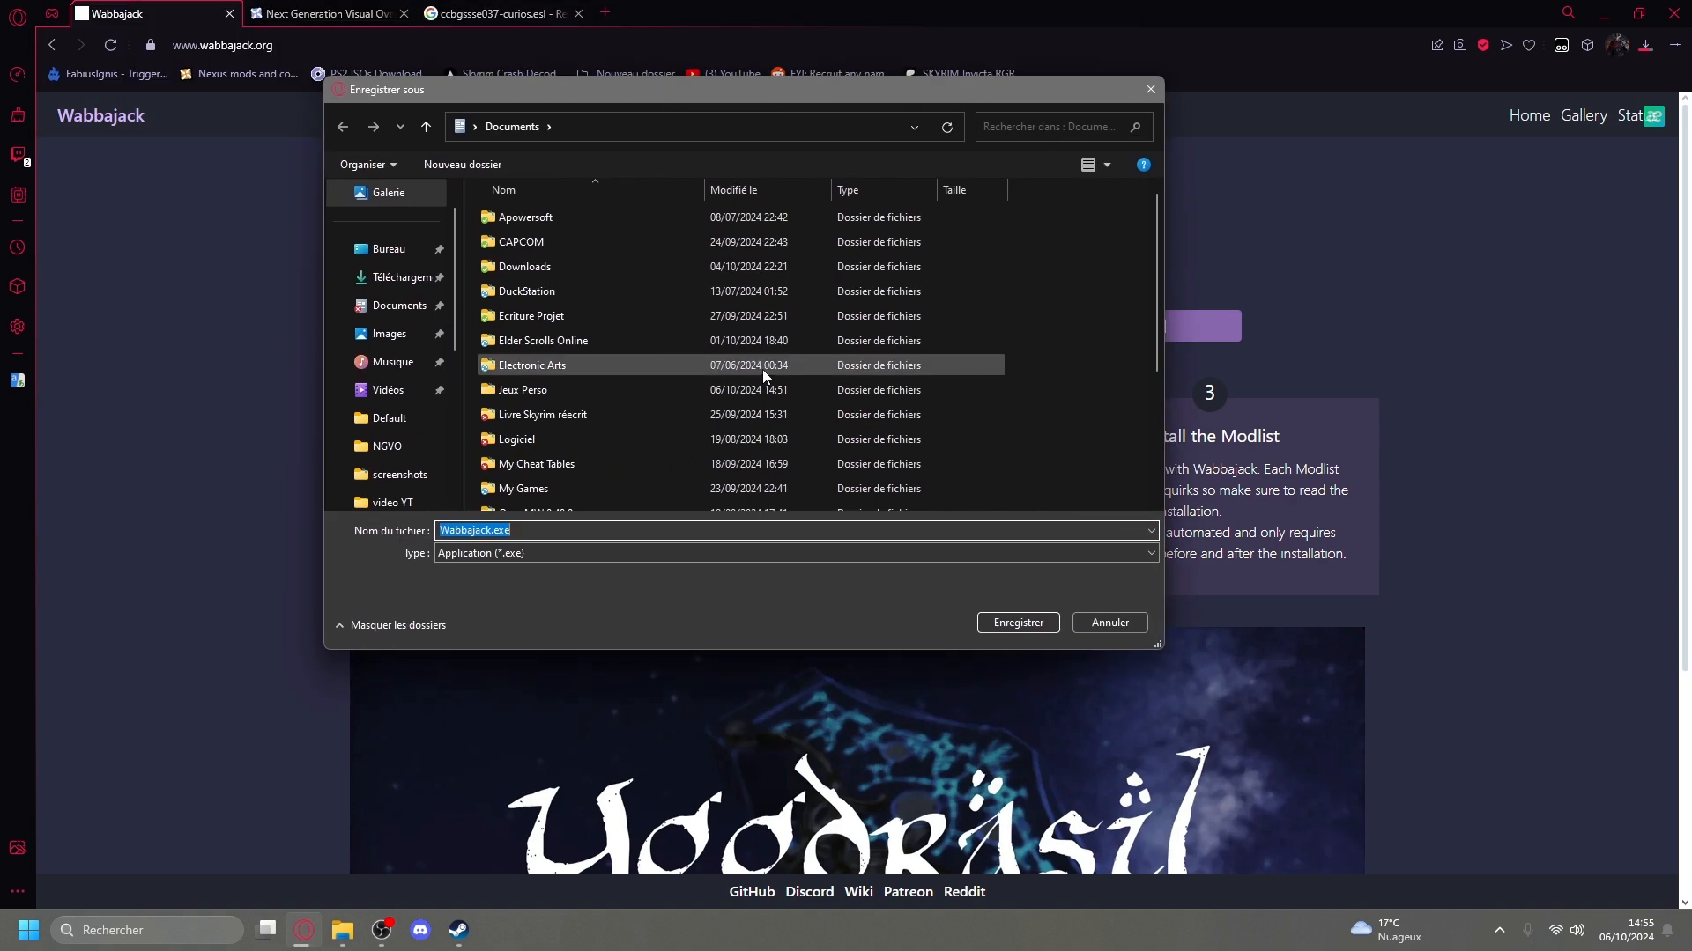
pyautogui.scroll(-3, 765, 379)
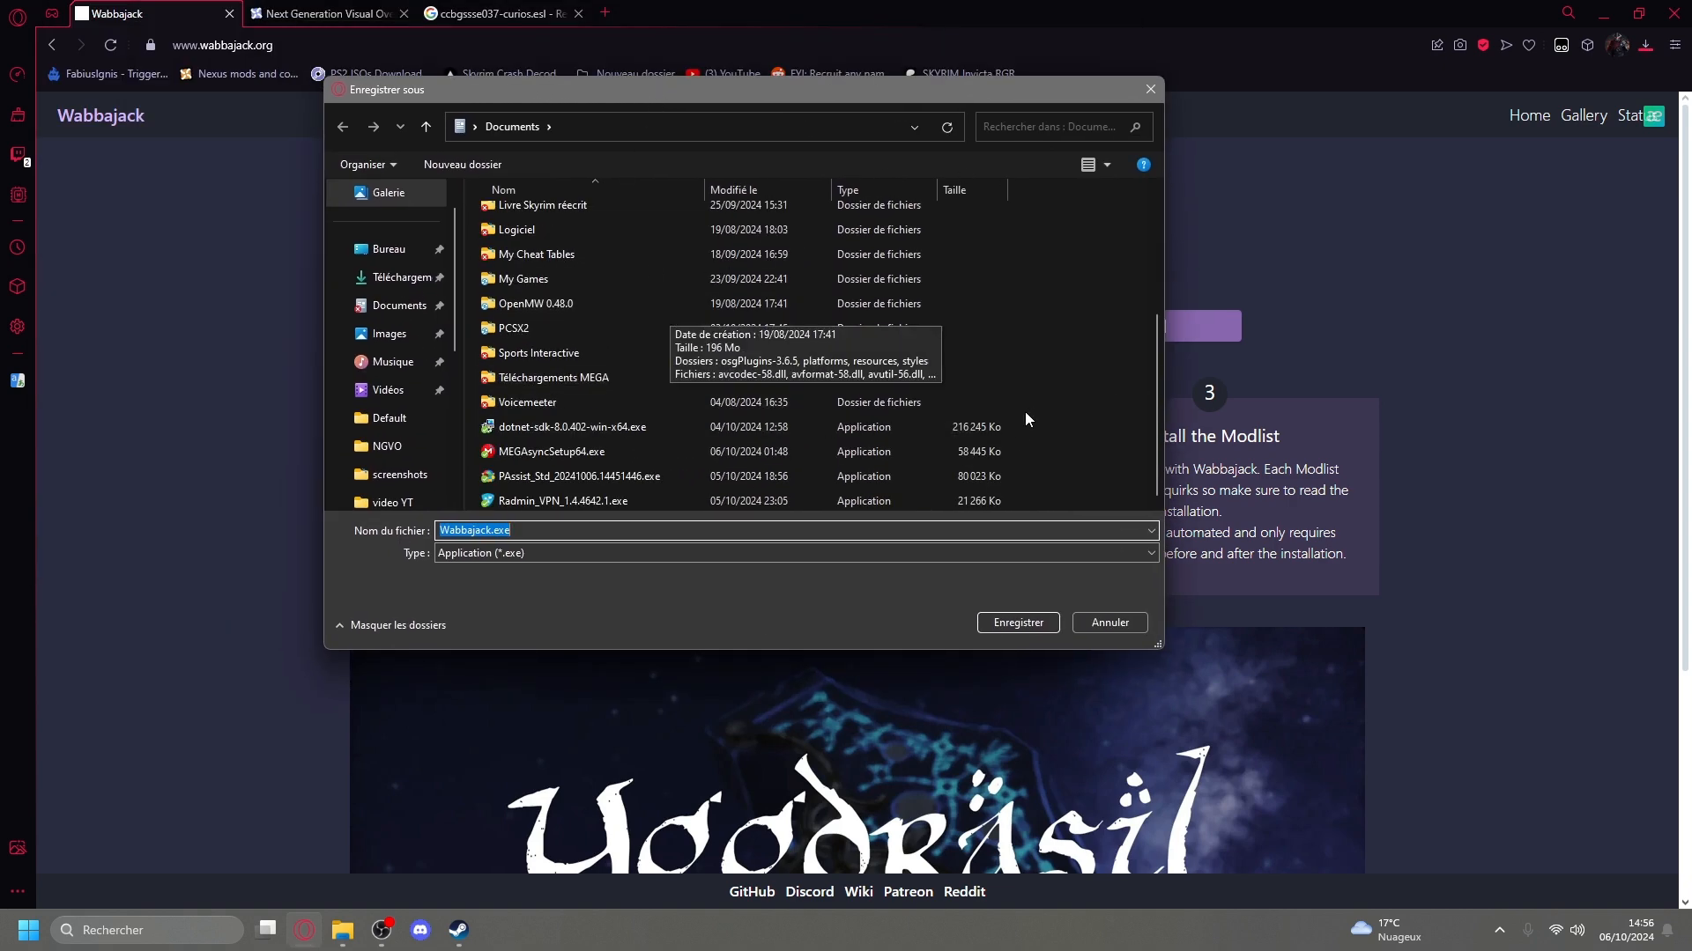
pyautogui.scroll(3, 1036, 432)
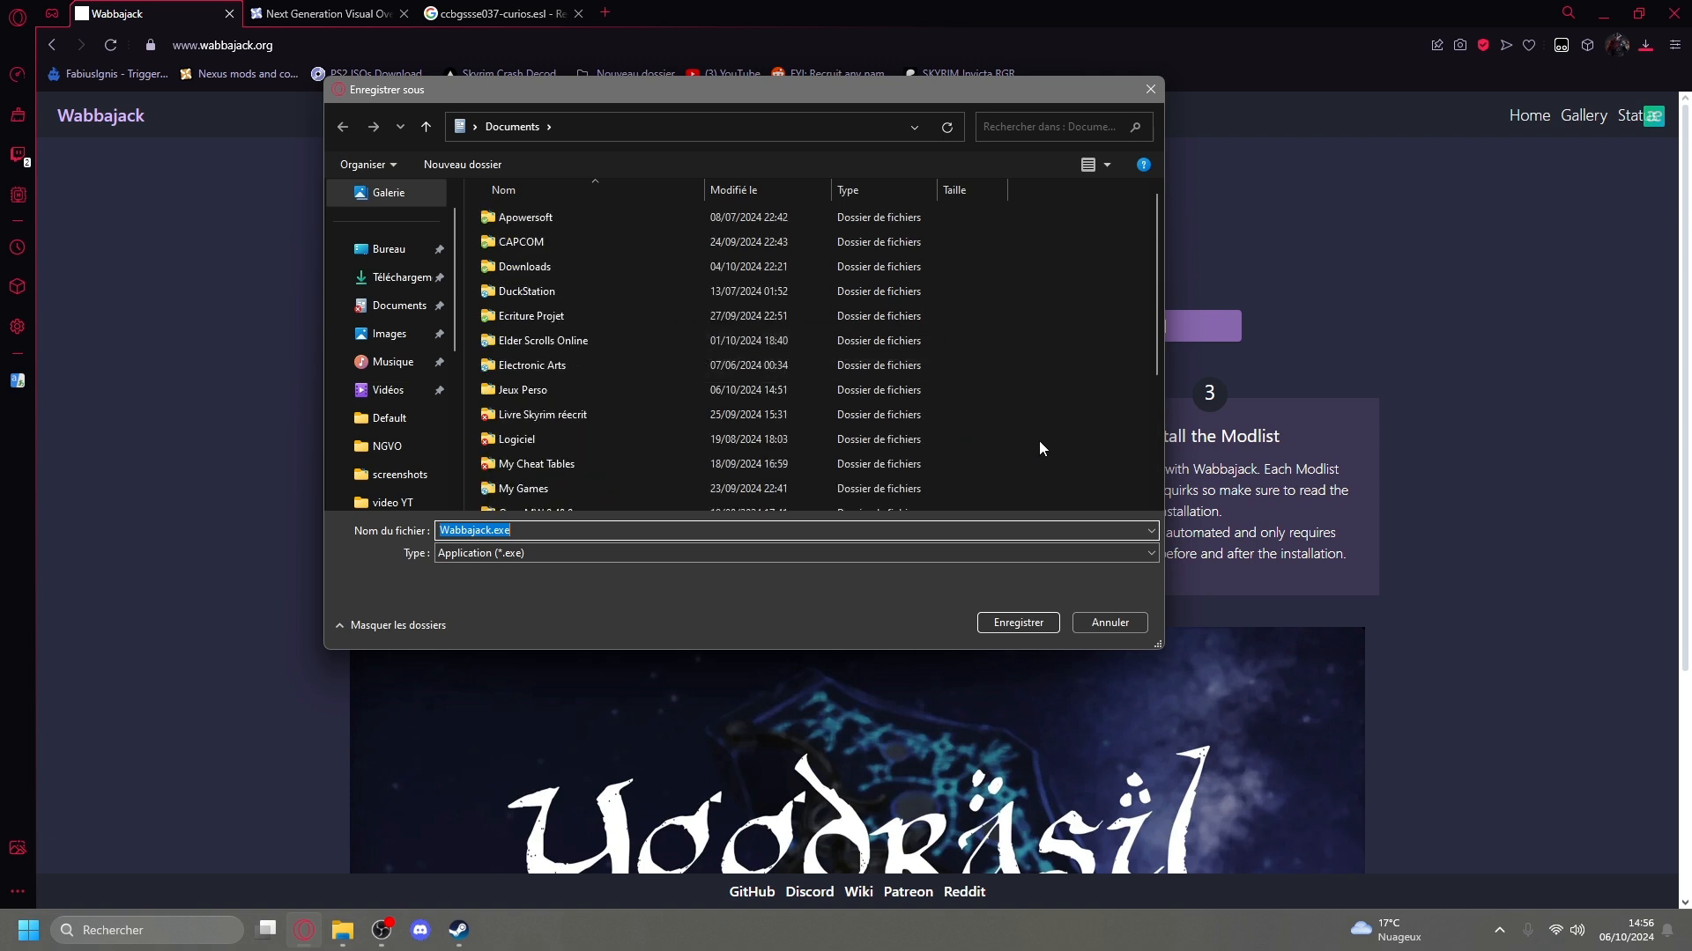
pyautogui.scroll(-3, 1080, 439)
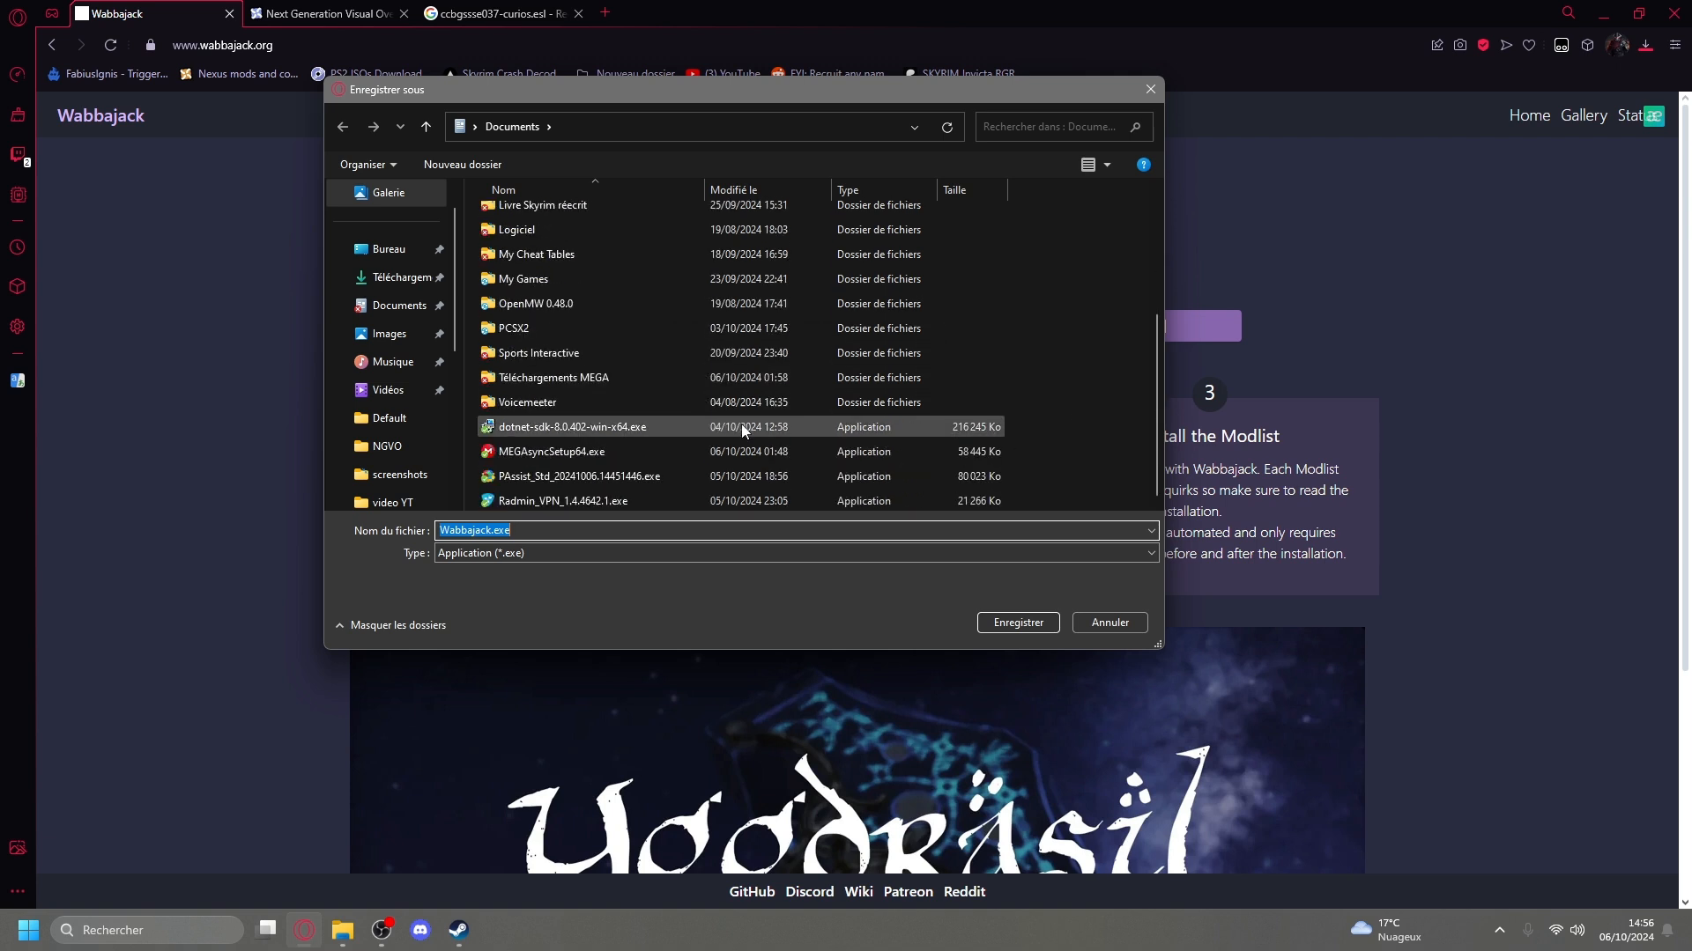
pyautogui.rightClick(1033, 482)
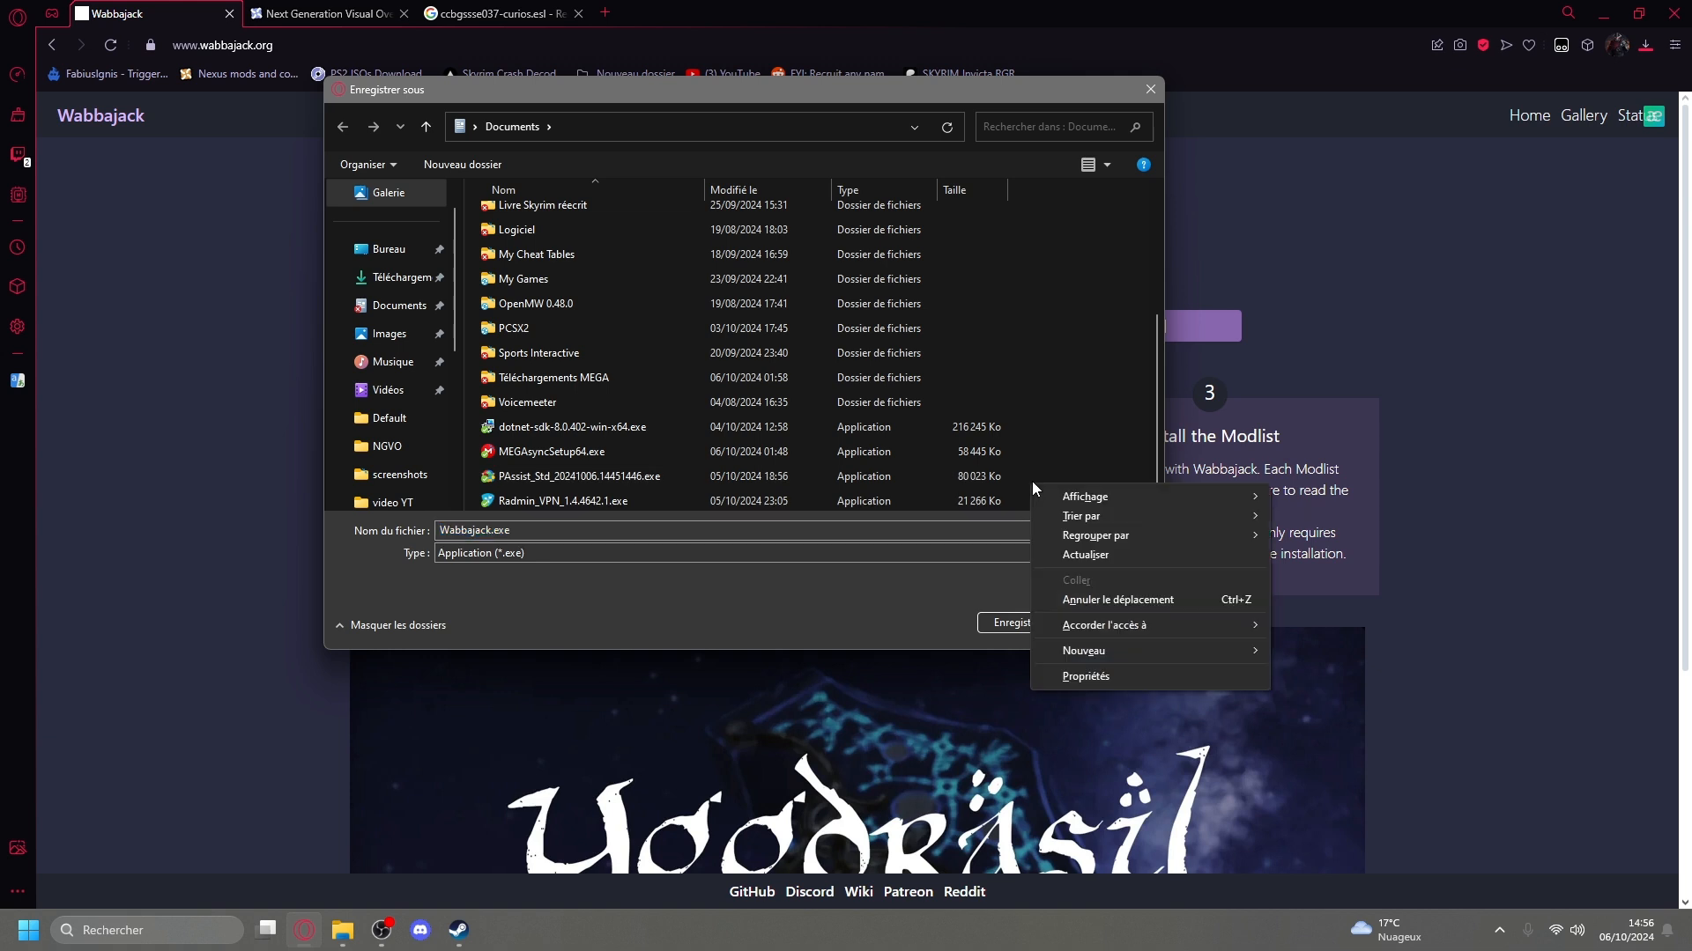
pyautogui.moveTo(1116, 652)
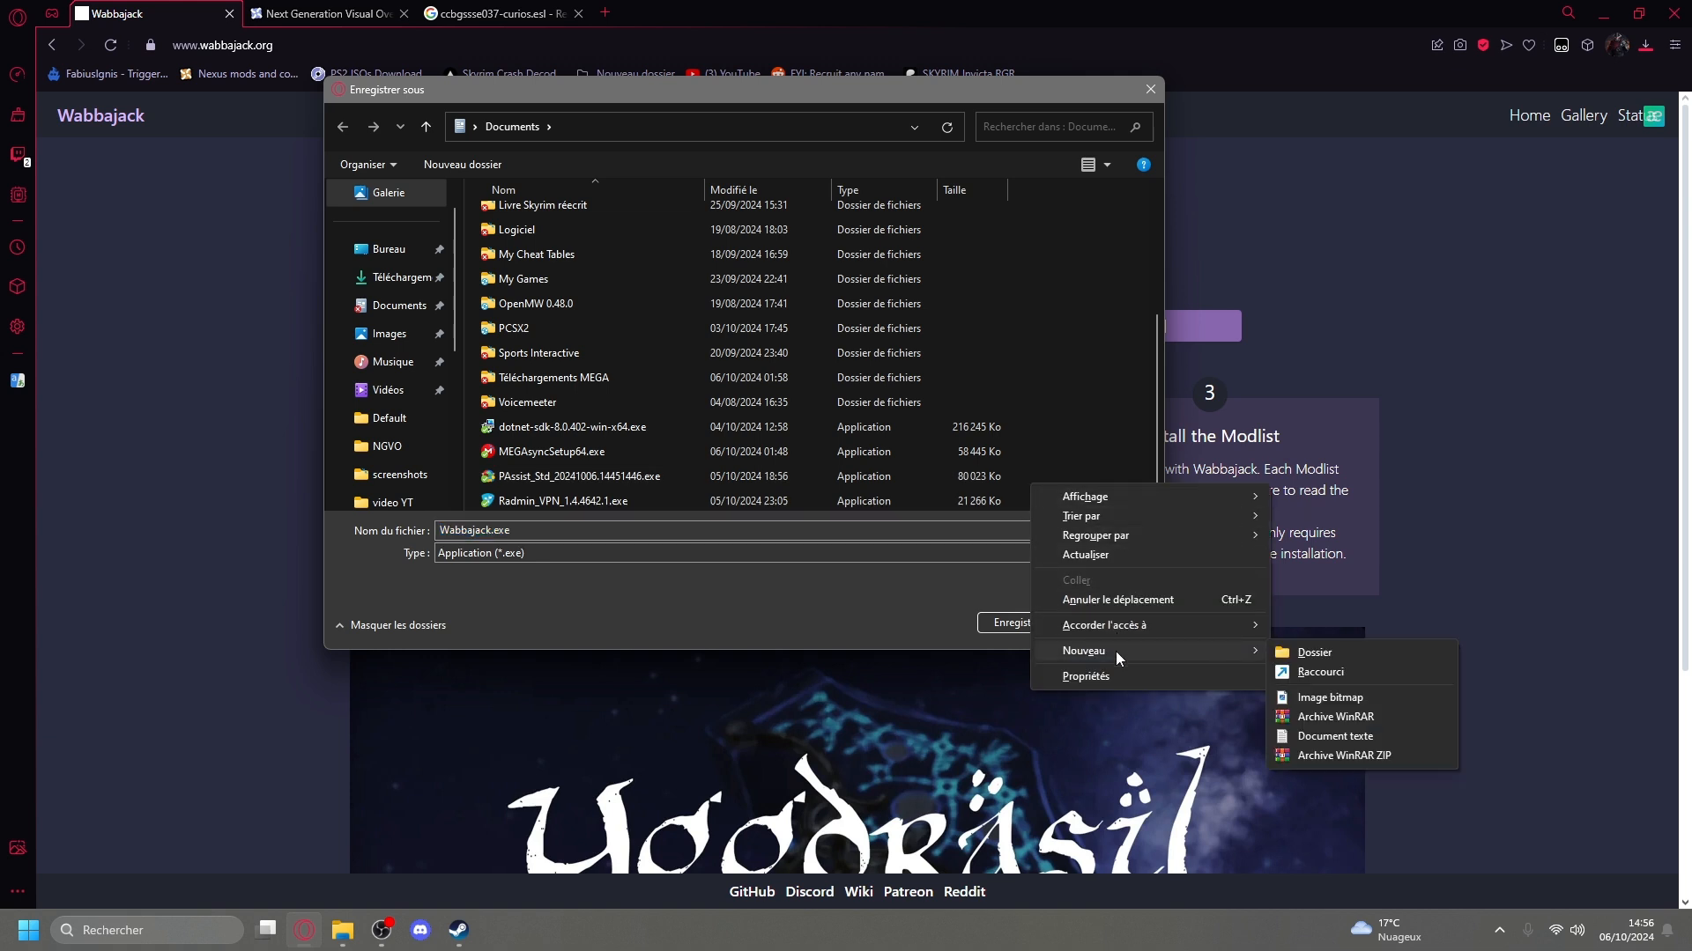
pyautogui.click(1295, 653)
pyautogui.write('W')
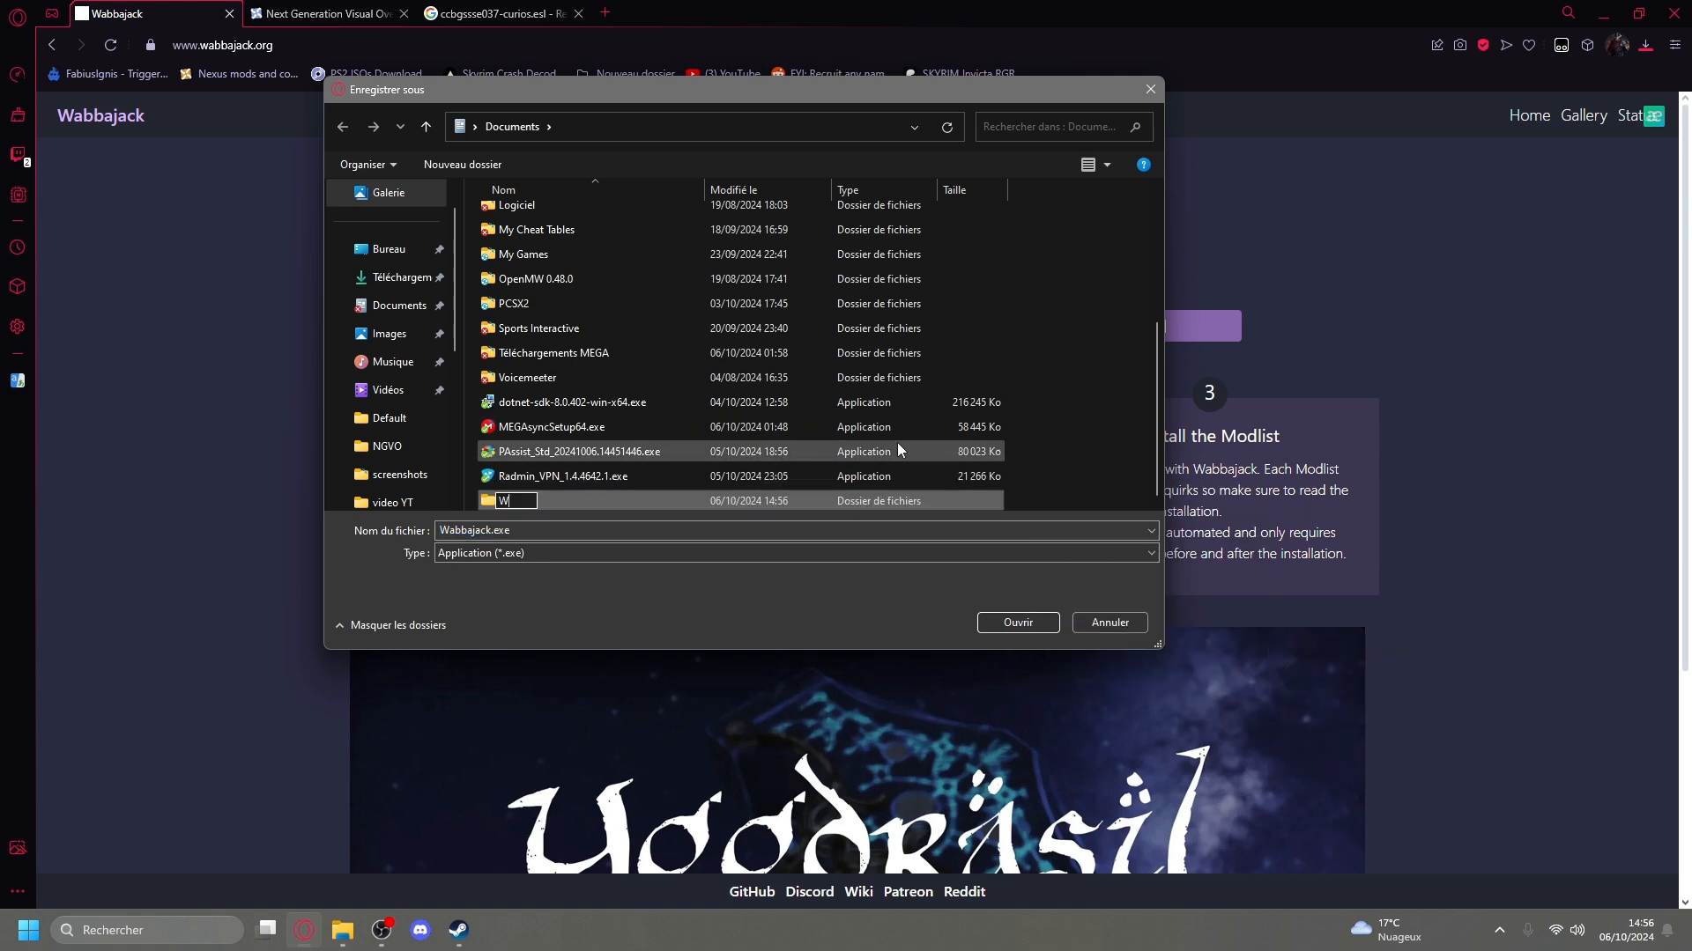
pyautogui.write('abbajack')
pyautogui.press('Return')
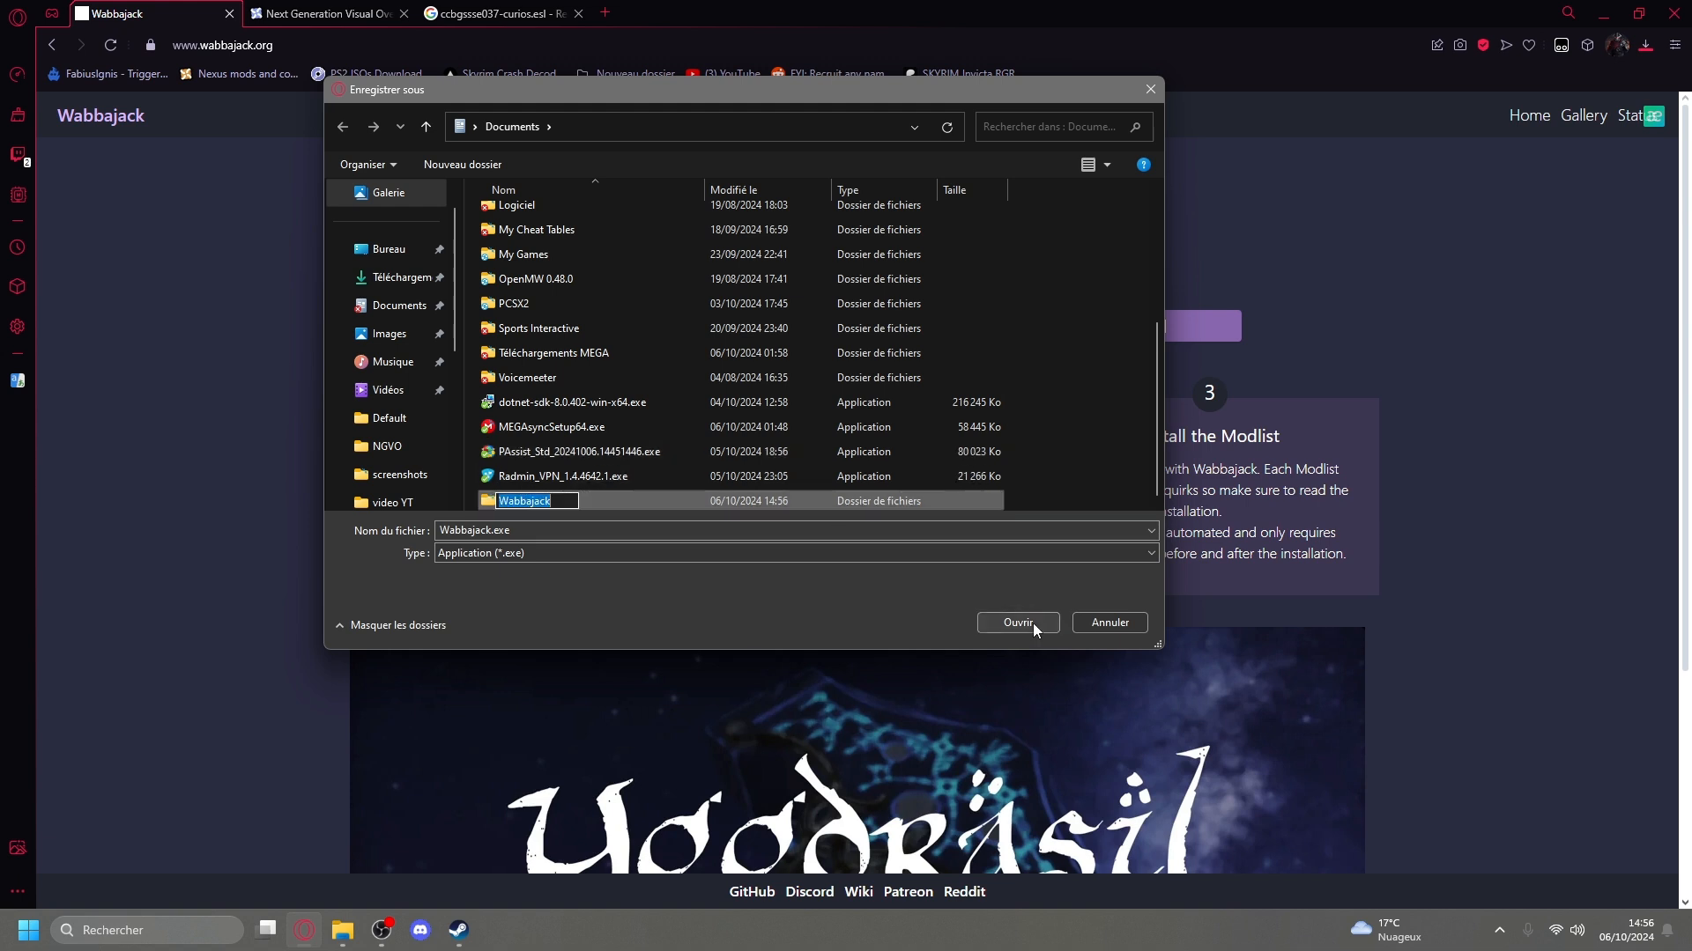
pyautogui.click(1033, 623)
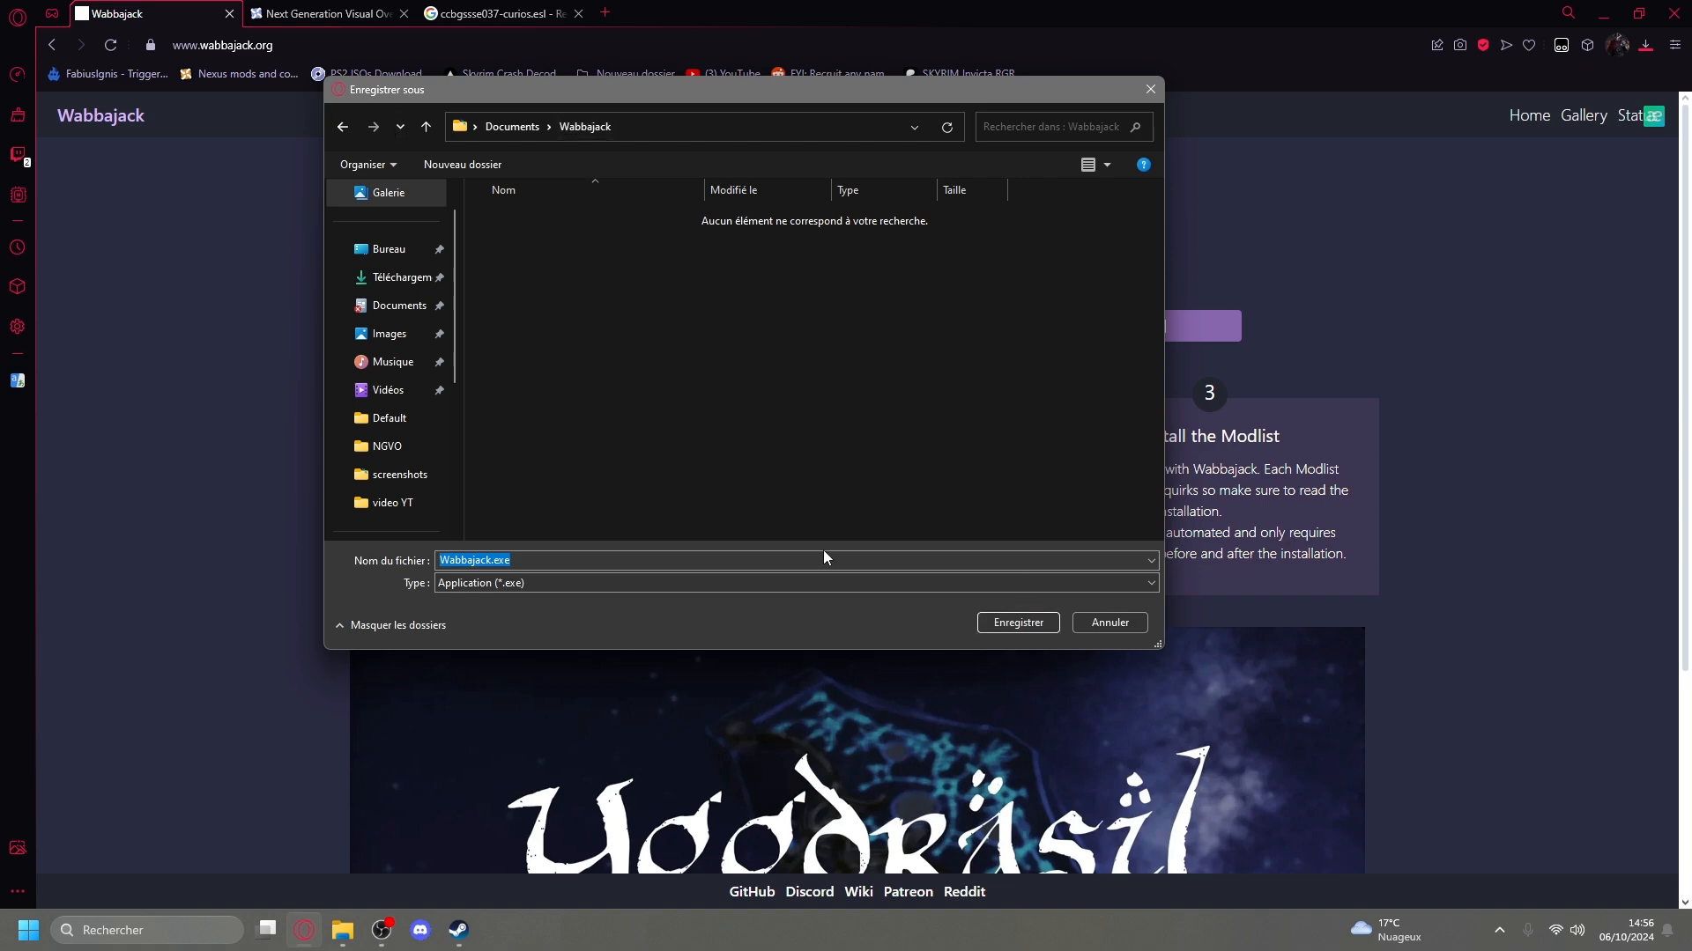
pyautogui.click(1027, 629)
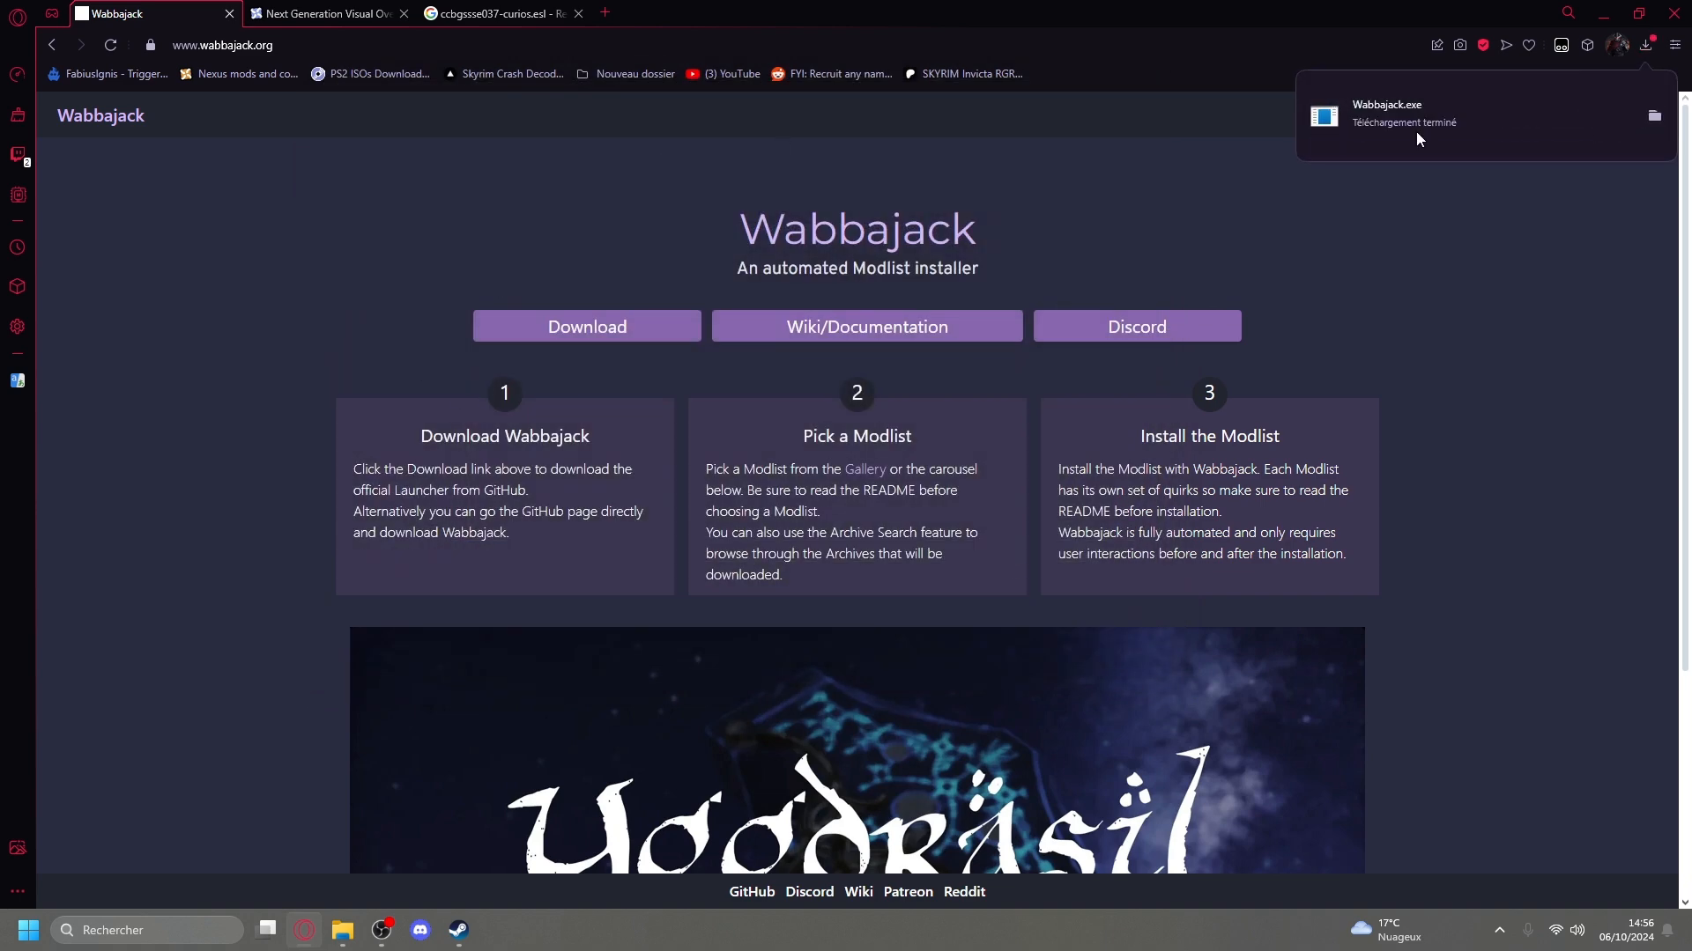
# Try to launch the downloaded Wabbajack.exe from the Documents folder.
pyautogui.click(1424, 124)
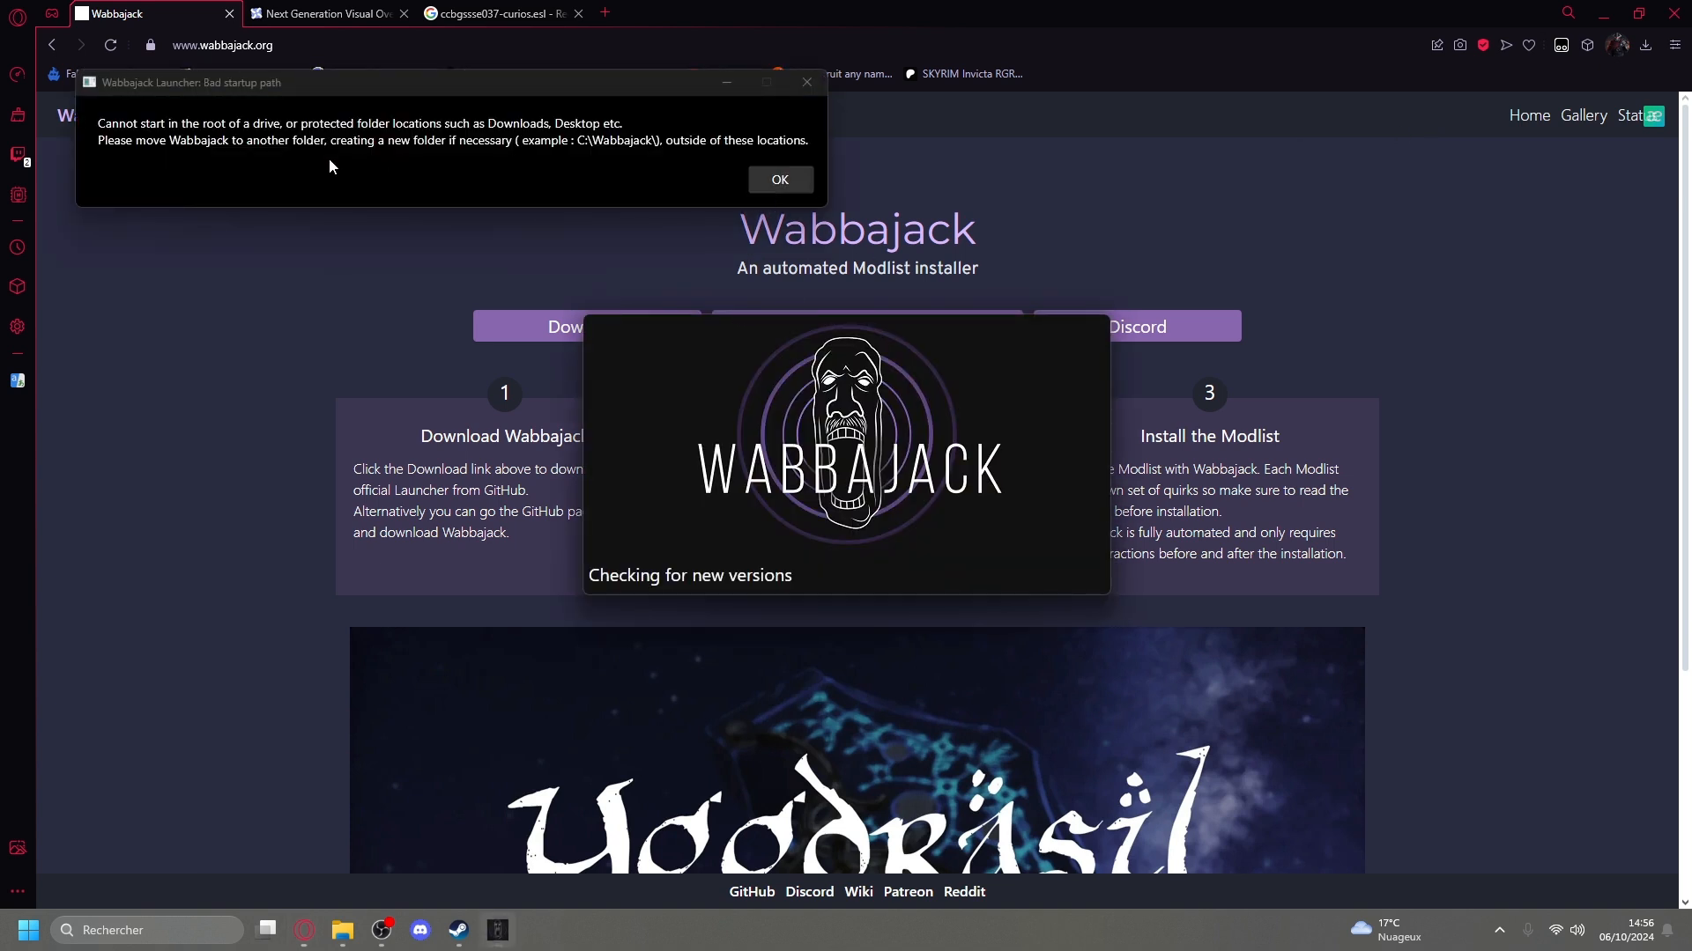
pyautogui.click(781, 180)
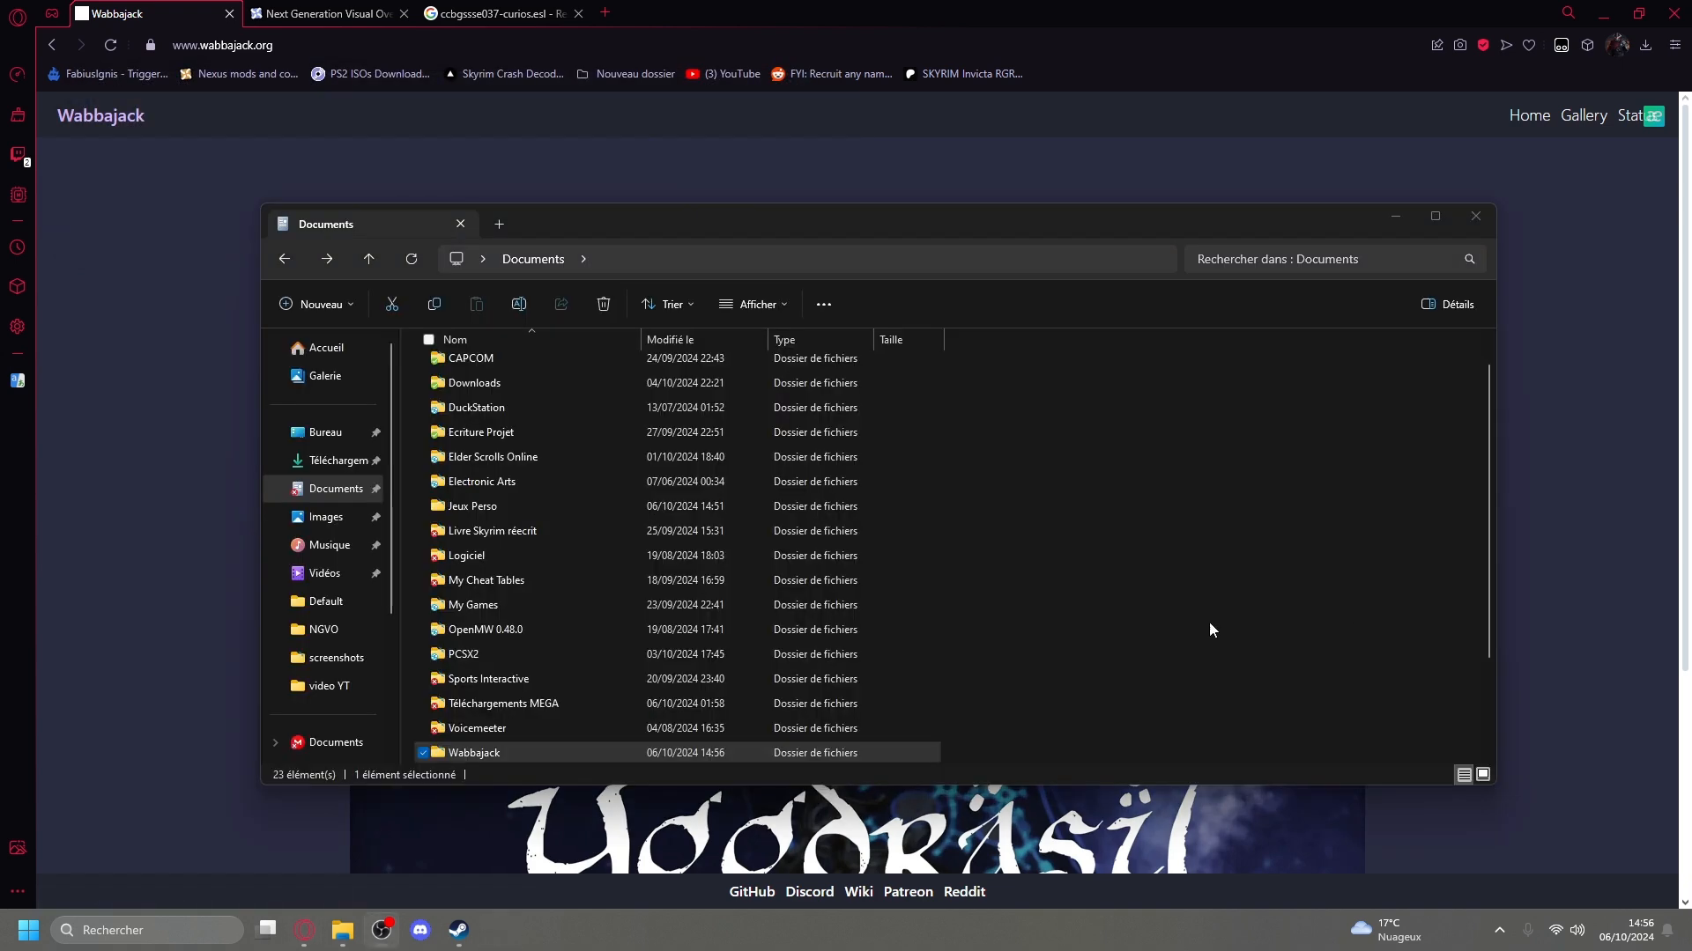
# Move the Wabbajack folder from Documents to the root of the C: drive.
pyautogui.rightClick(641, 753)
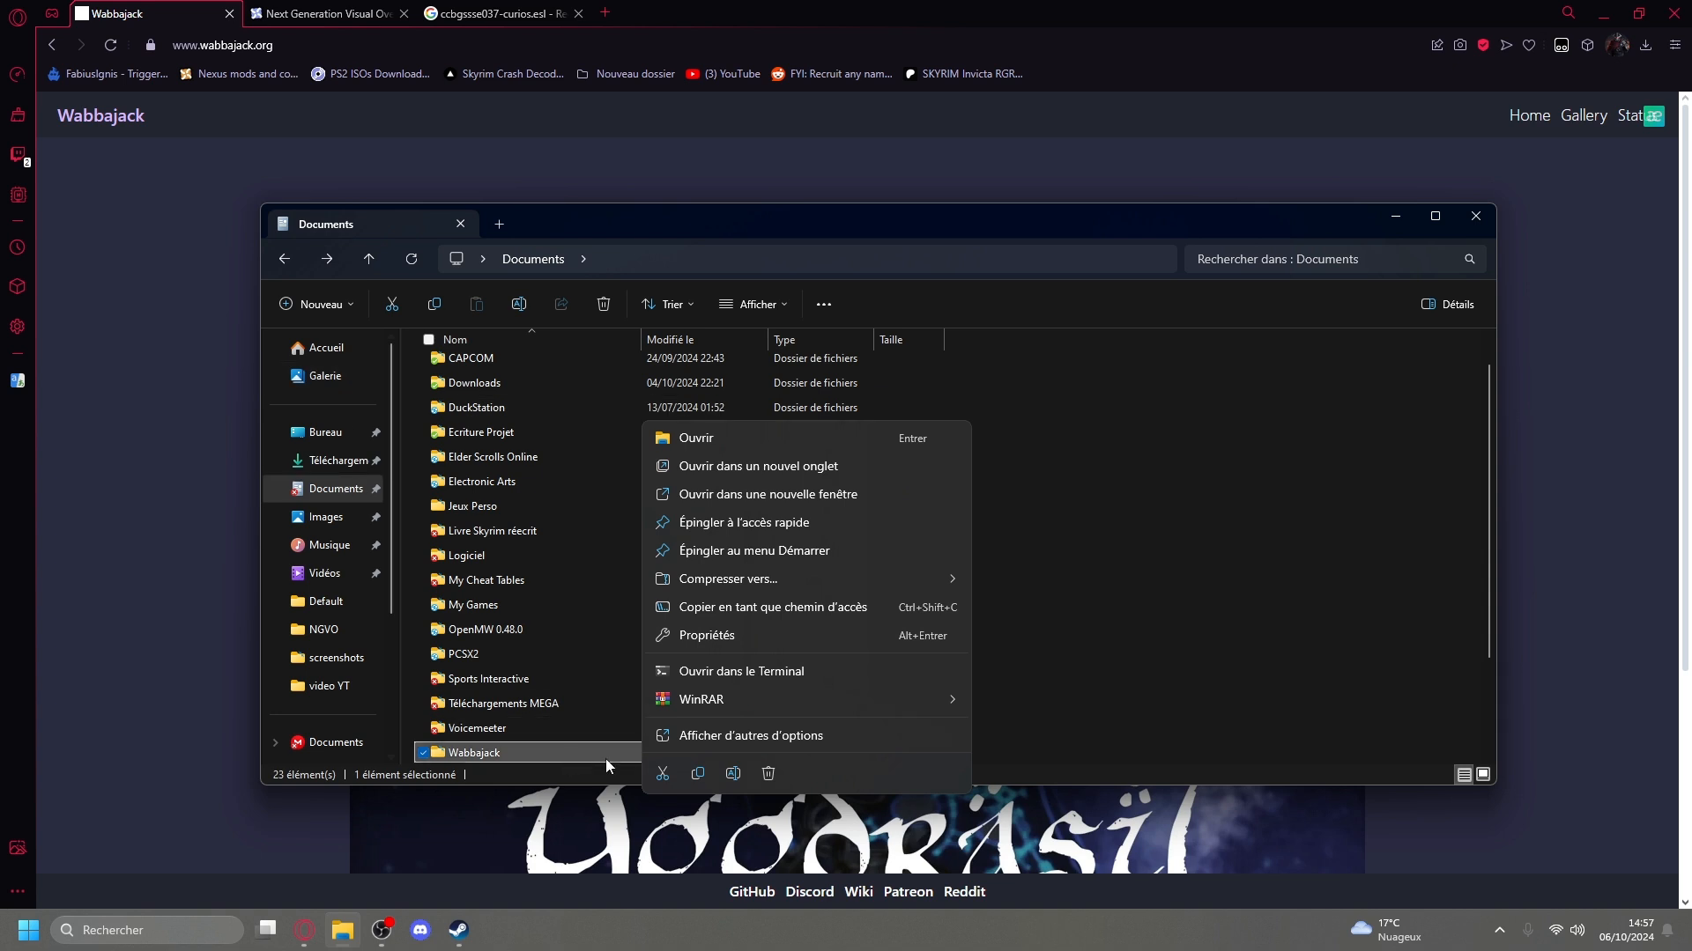
pyautogui.click(663, 773)
pyautogui.scroll(-2, 357, 547)
pyautogui.click(344, 680)
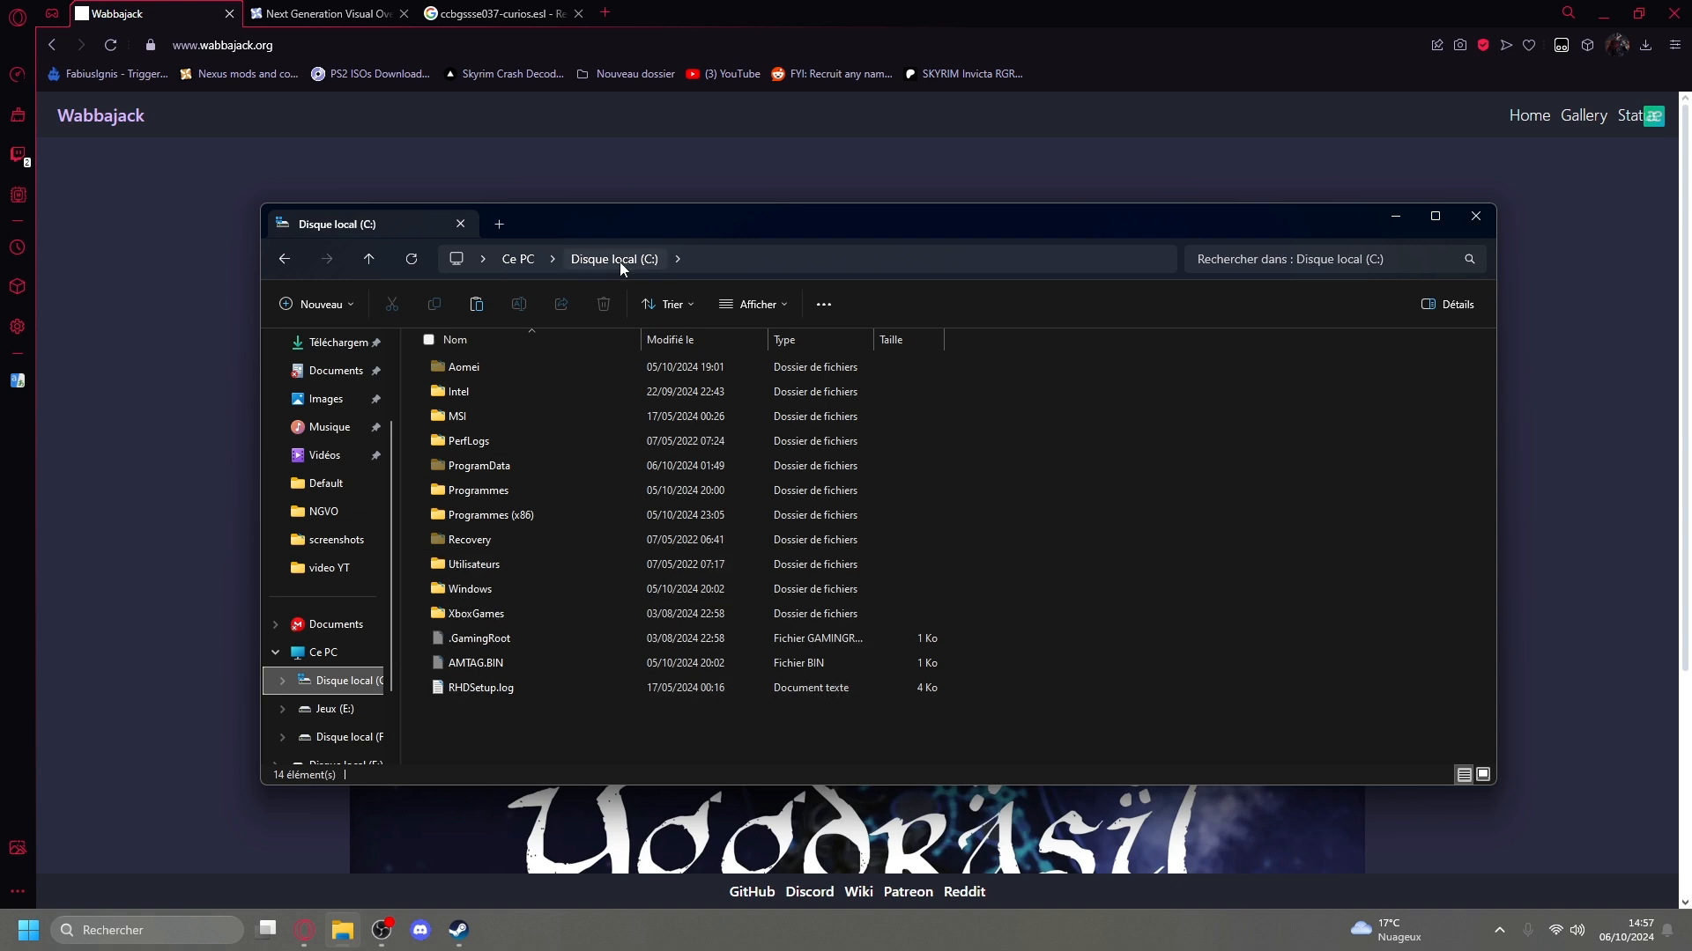
pyautogui.rightClick(518, 723)
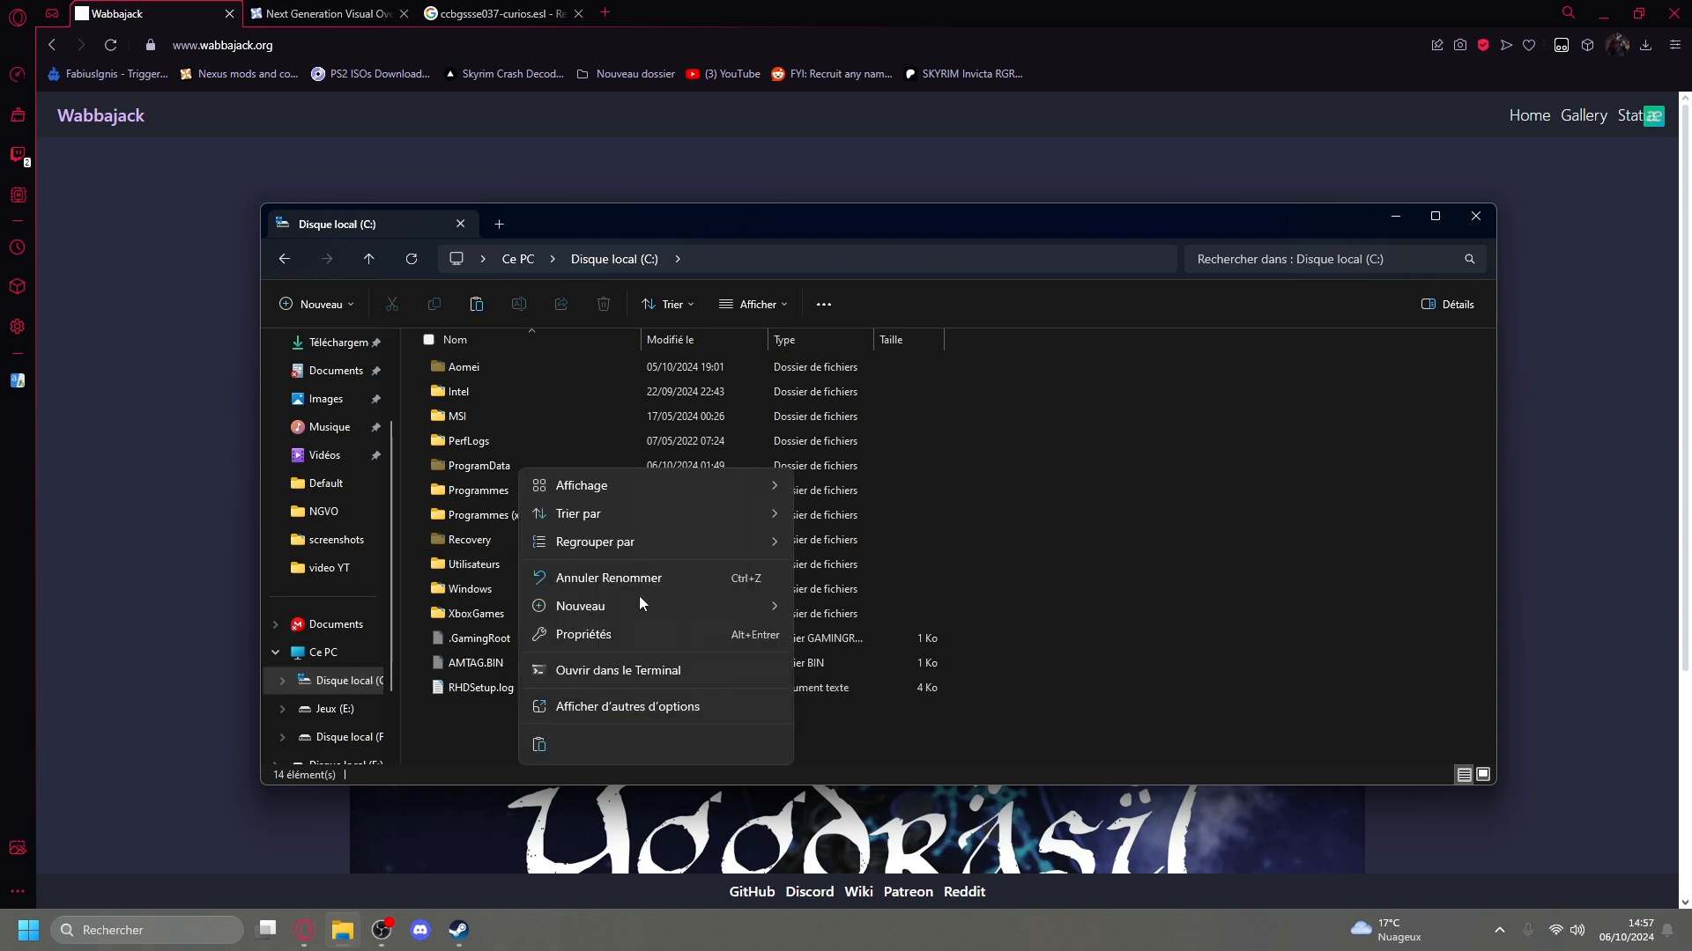
pyautogui.click(535, 743)
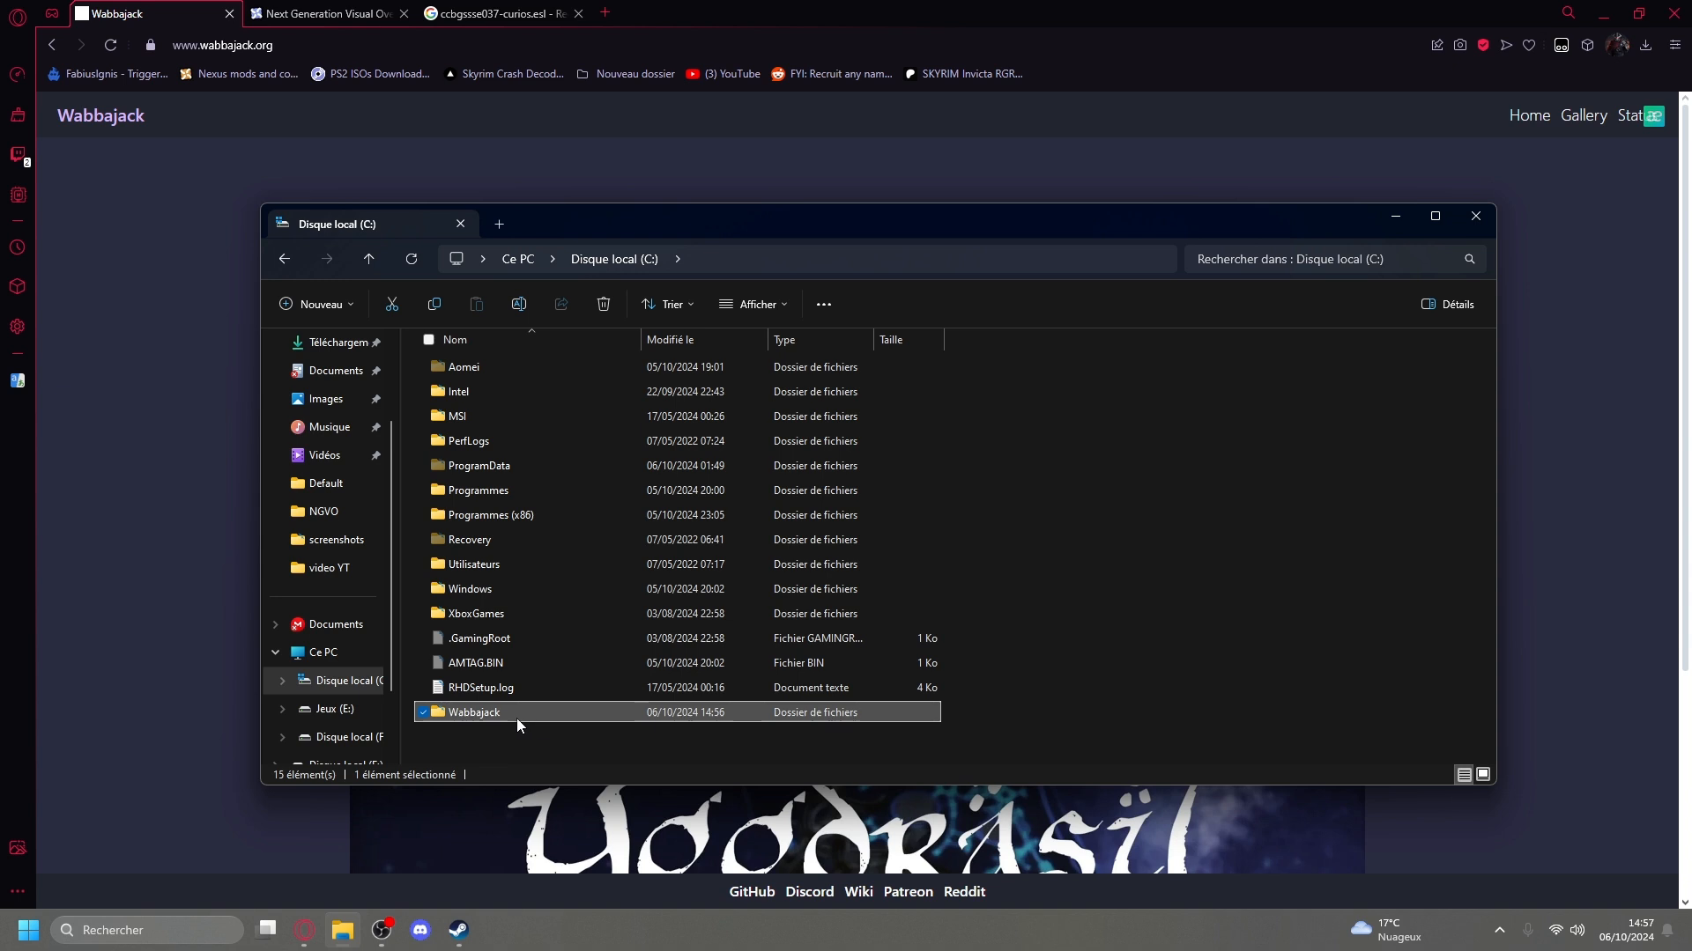
# Launch Wabbajack.exe from the C:\Wabbajack folder.
pyautogui.doubleClick(517, 714)
pyautogui.click(504, 368)
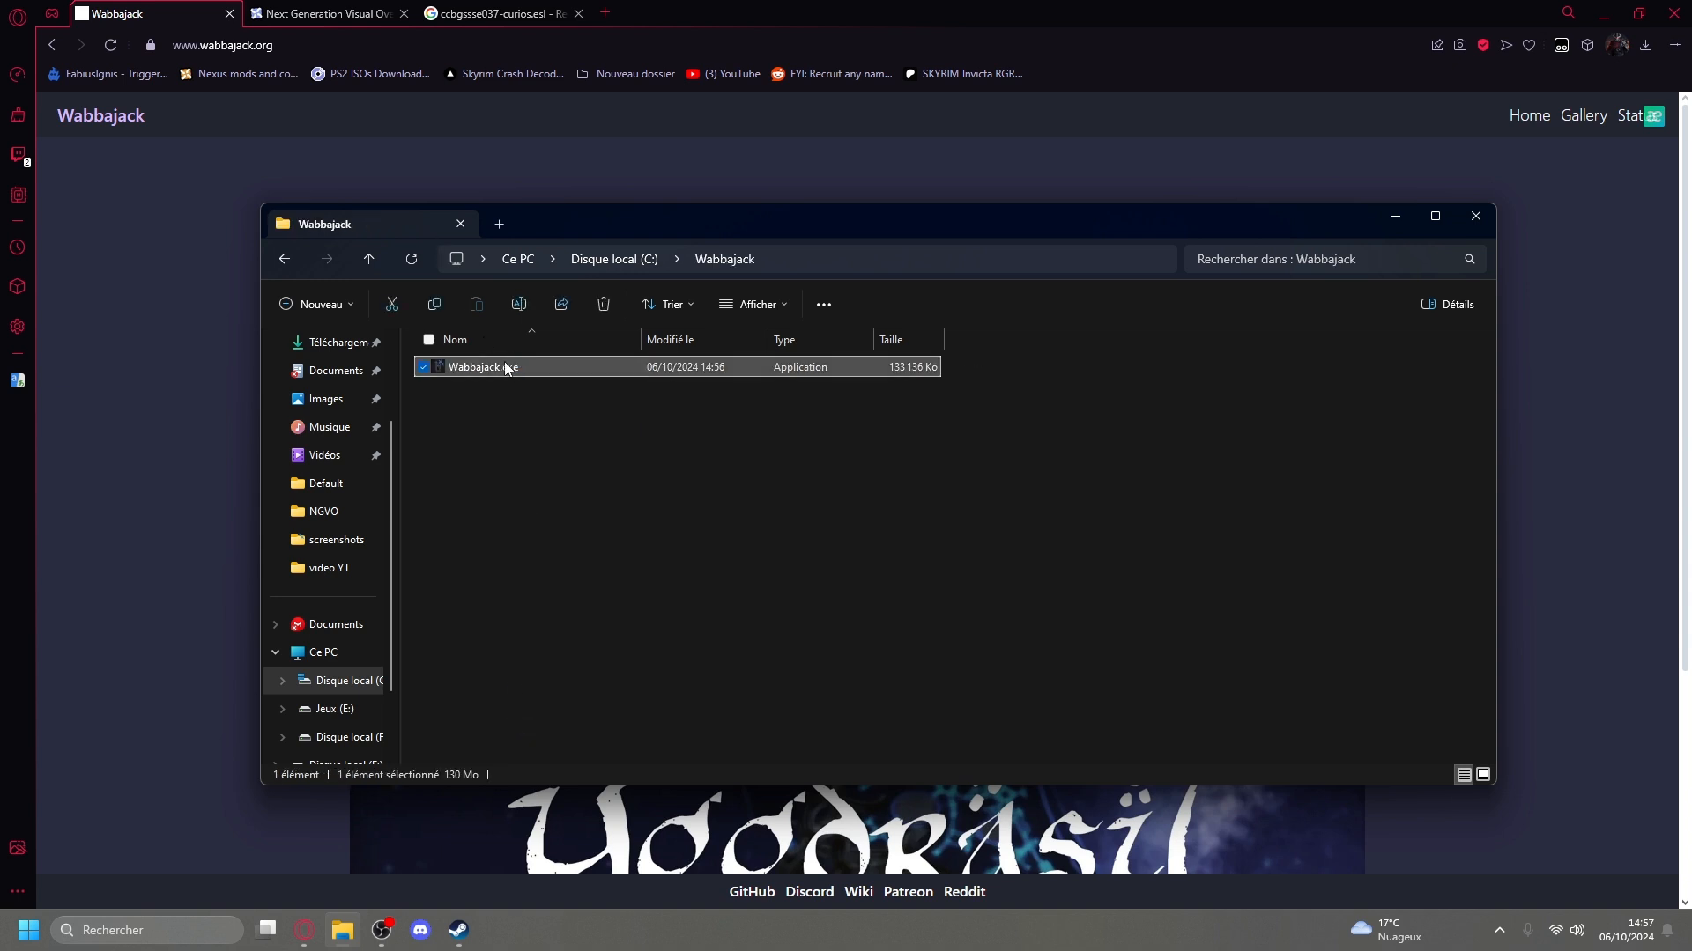
pyautogui.doubleClick(504, 368)
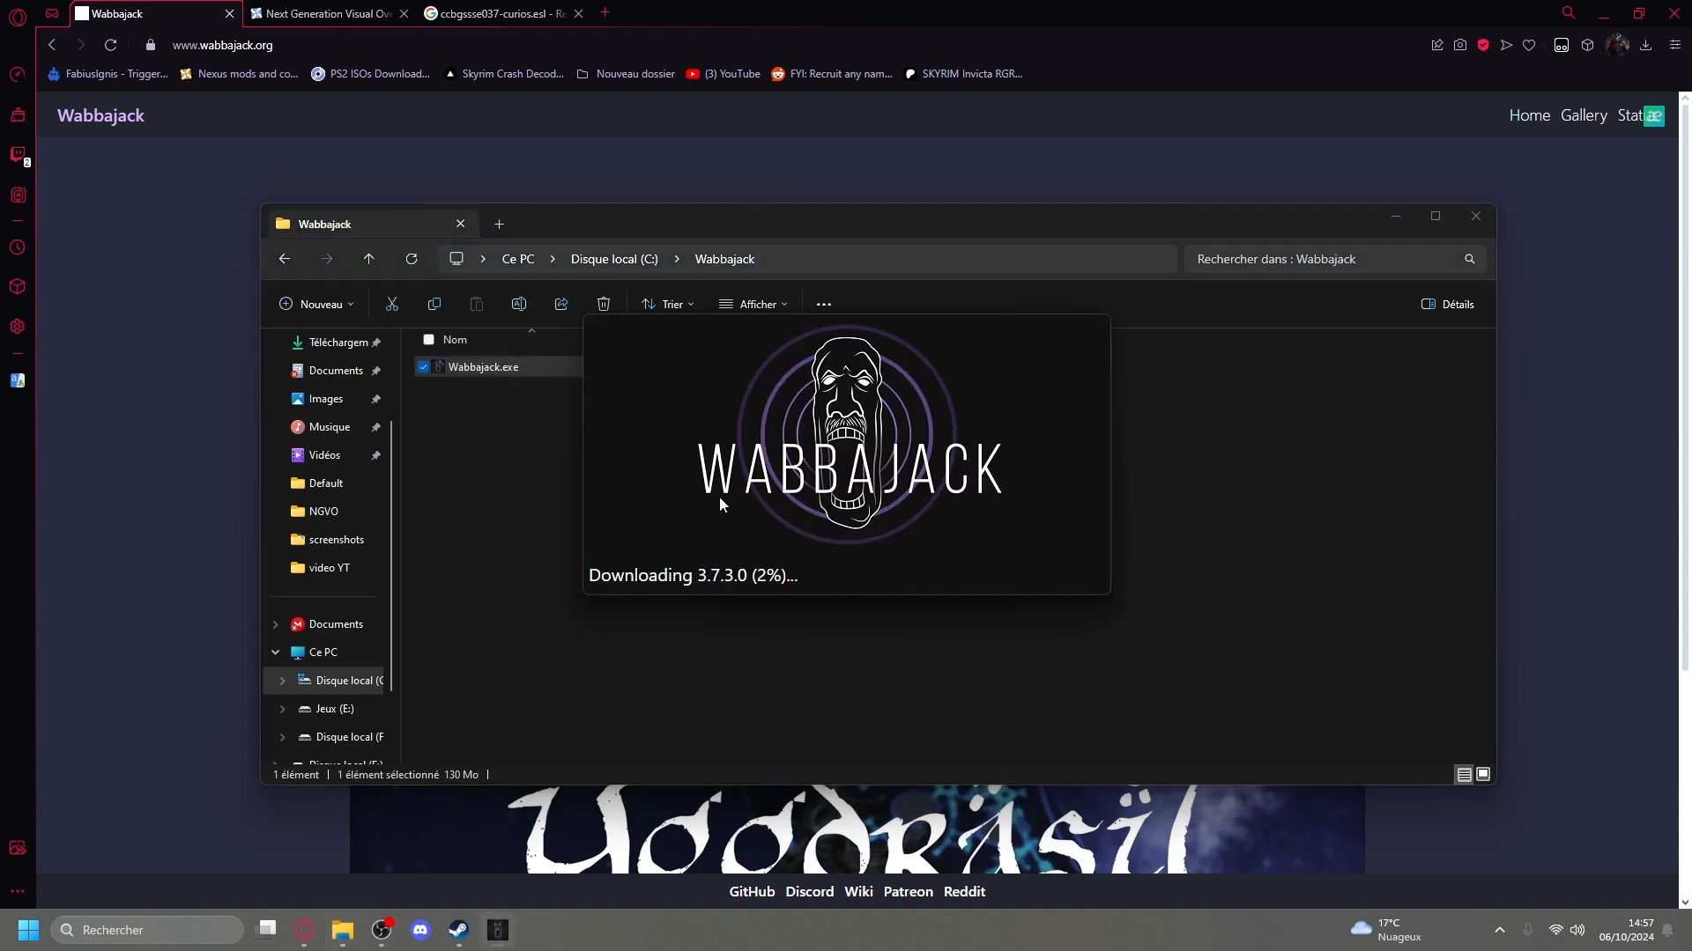
pyautogui.scroll(3, 359, 472)
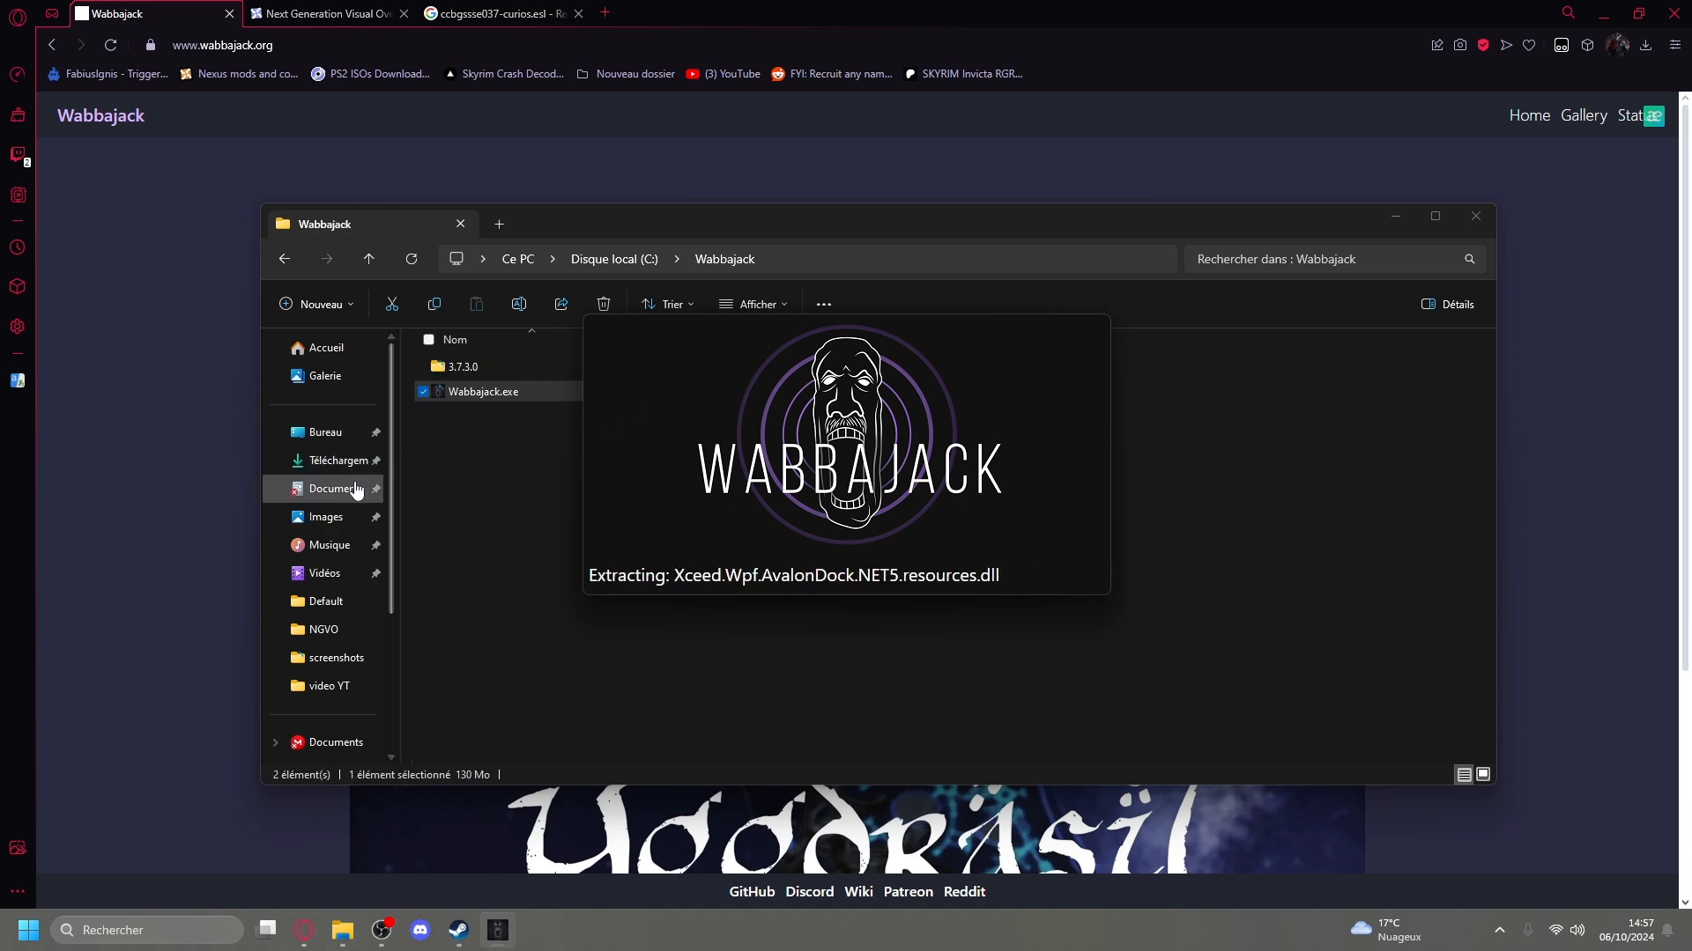
pyautogui.scroll(-3, 339, 502)
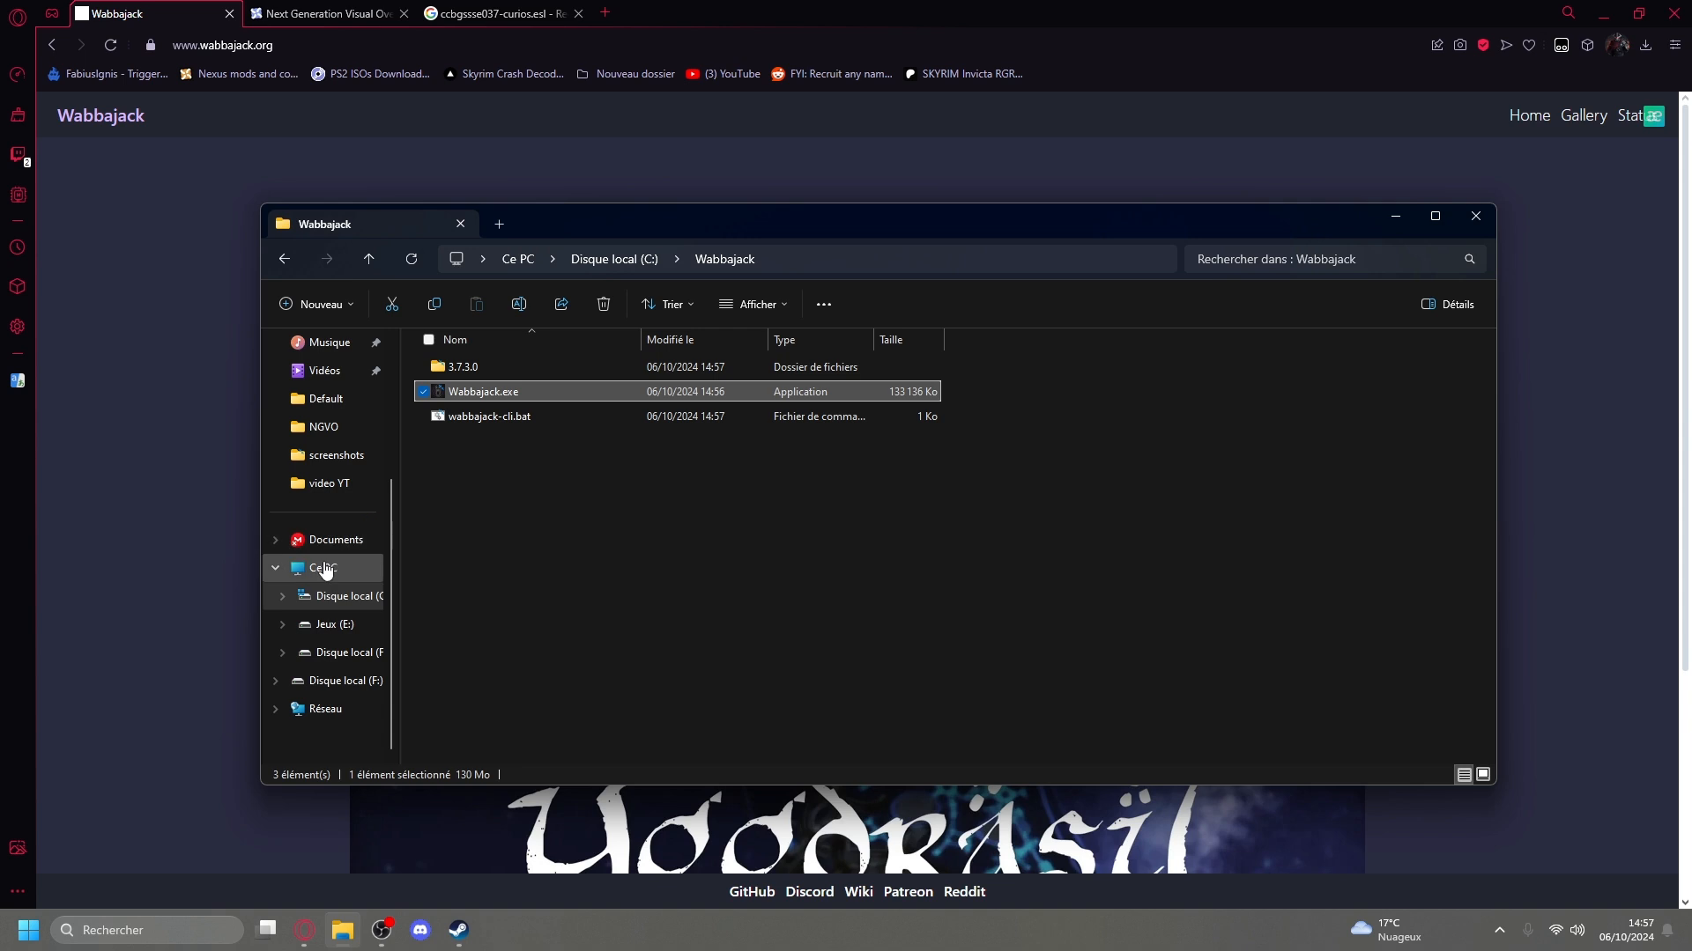
pyautogui.click(357, 599)
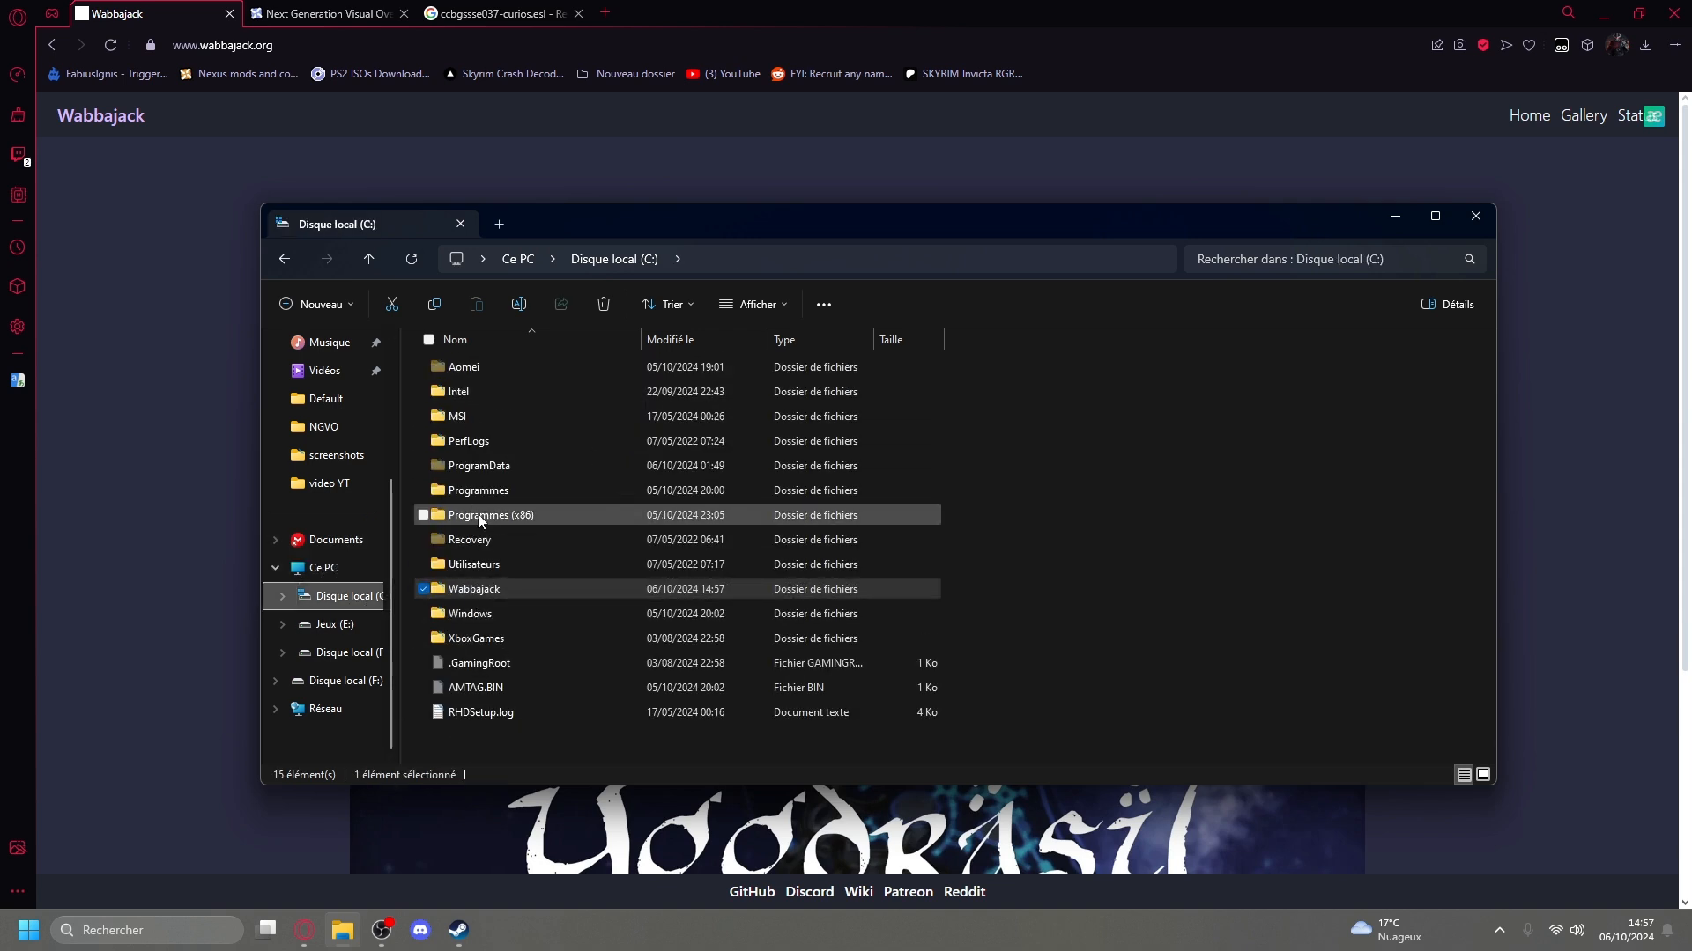
pyautogui.click(537, 95)
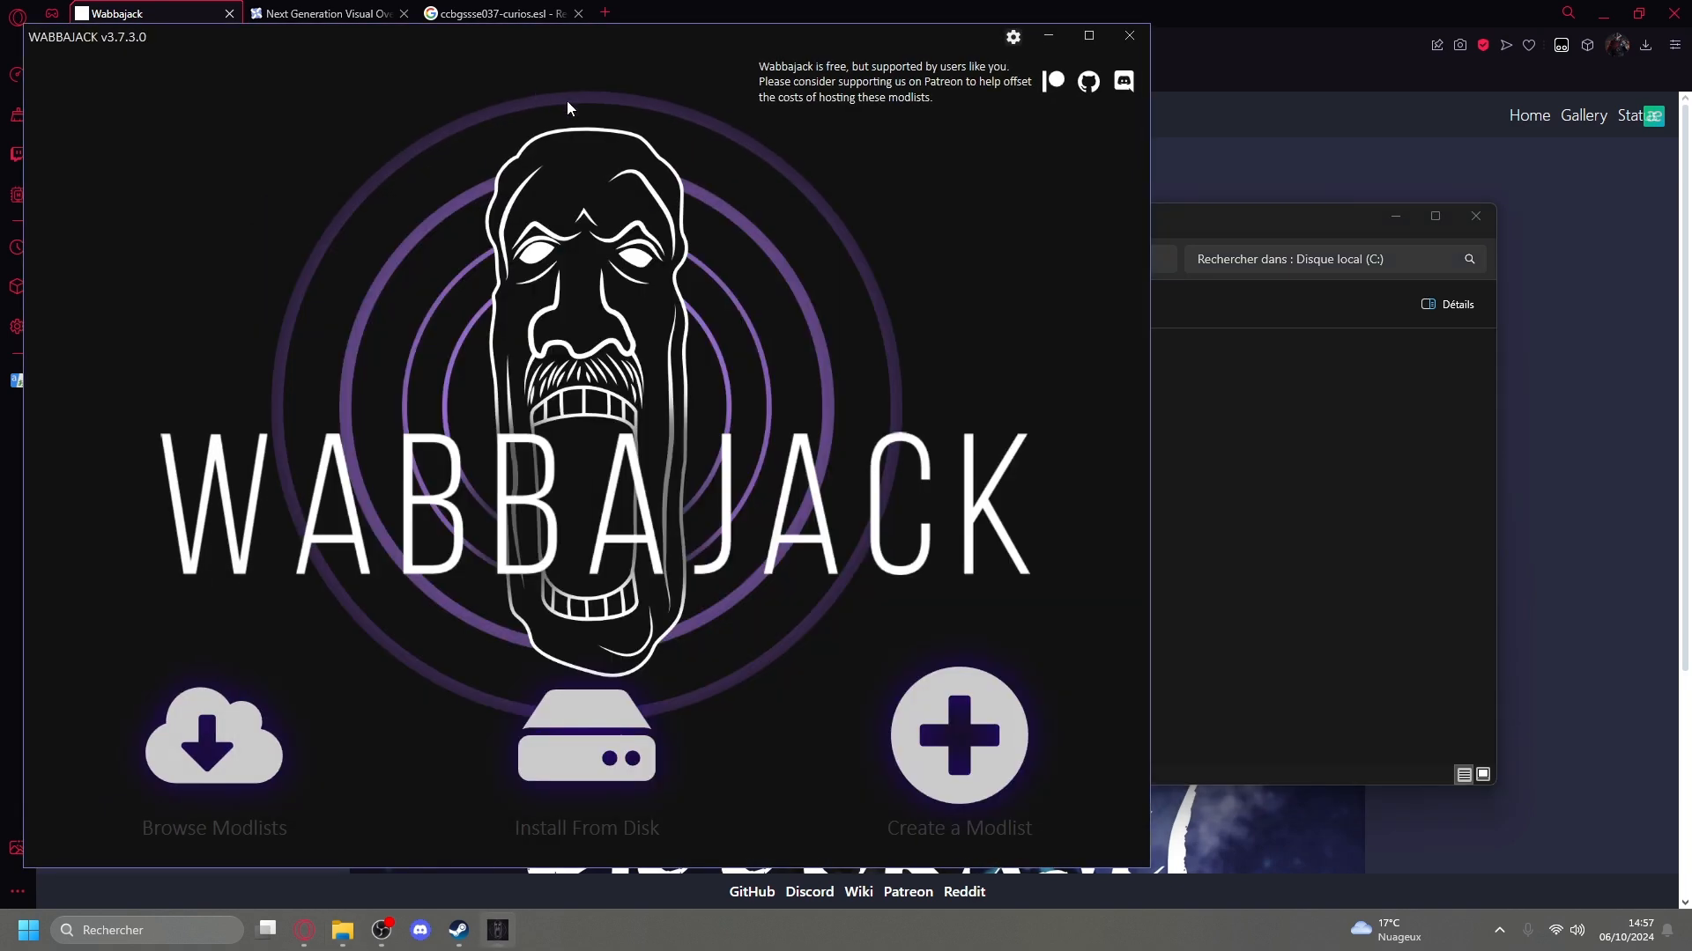
# Review the login options for Nexus Mods and Vector Plexus in the Wabbajack settings, and return to the start screen.
pyautogui.moveTo(722, 42); pyautogui.dragTo(1024, 27)
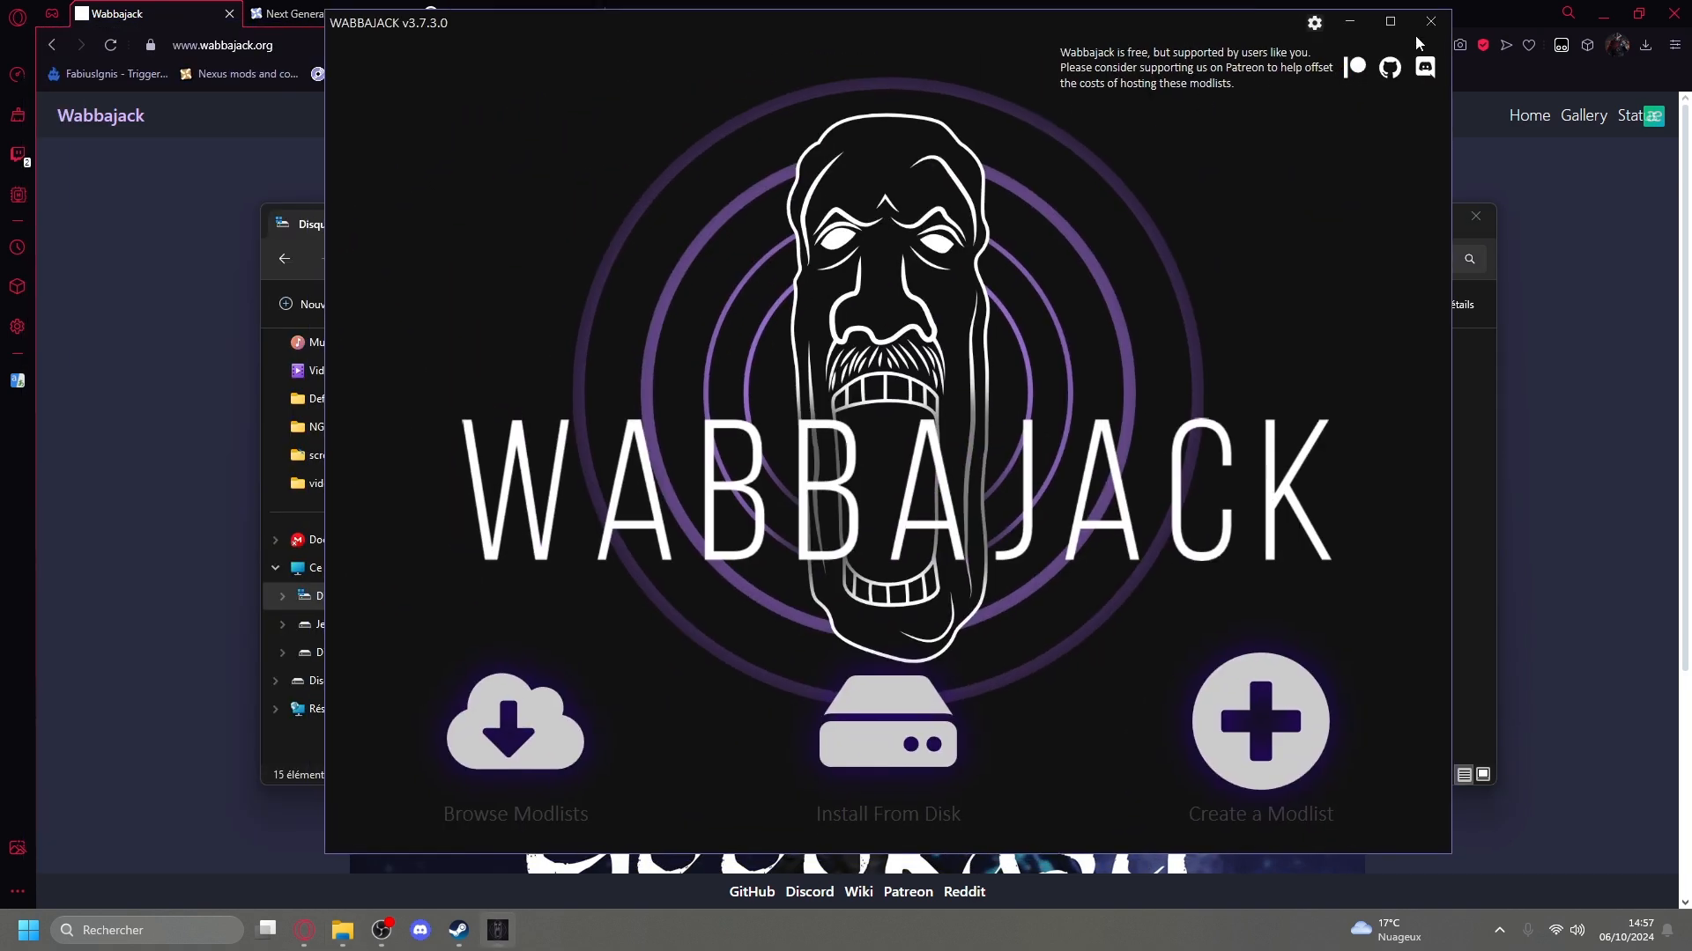
pyautogui.click(1314, 24)
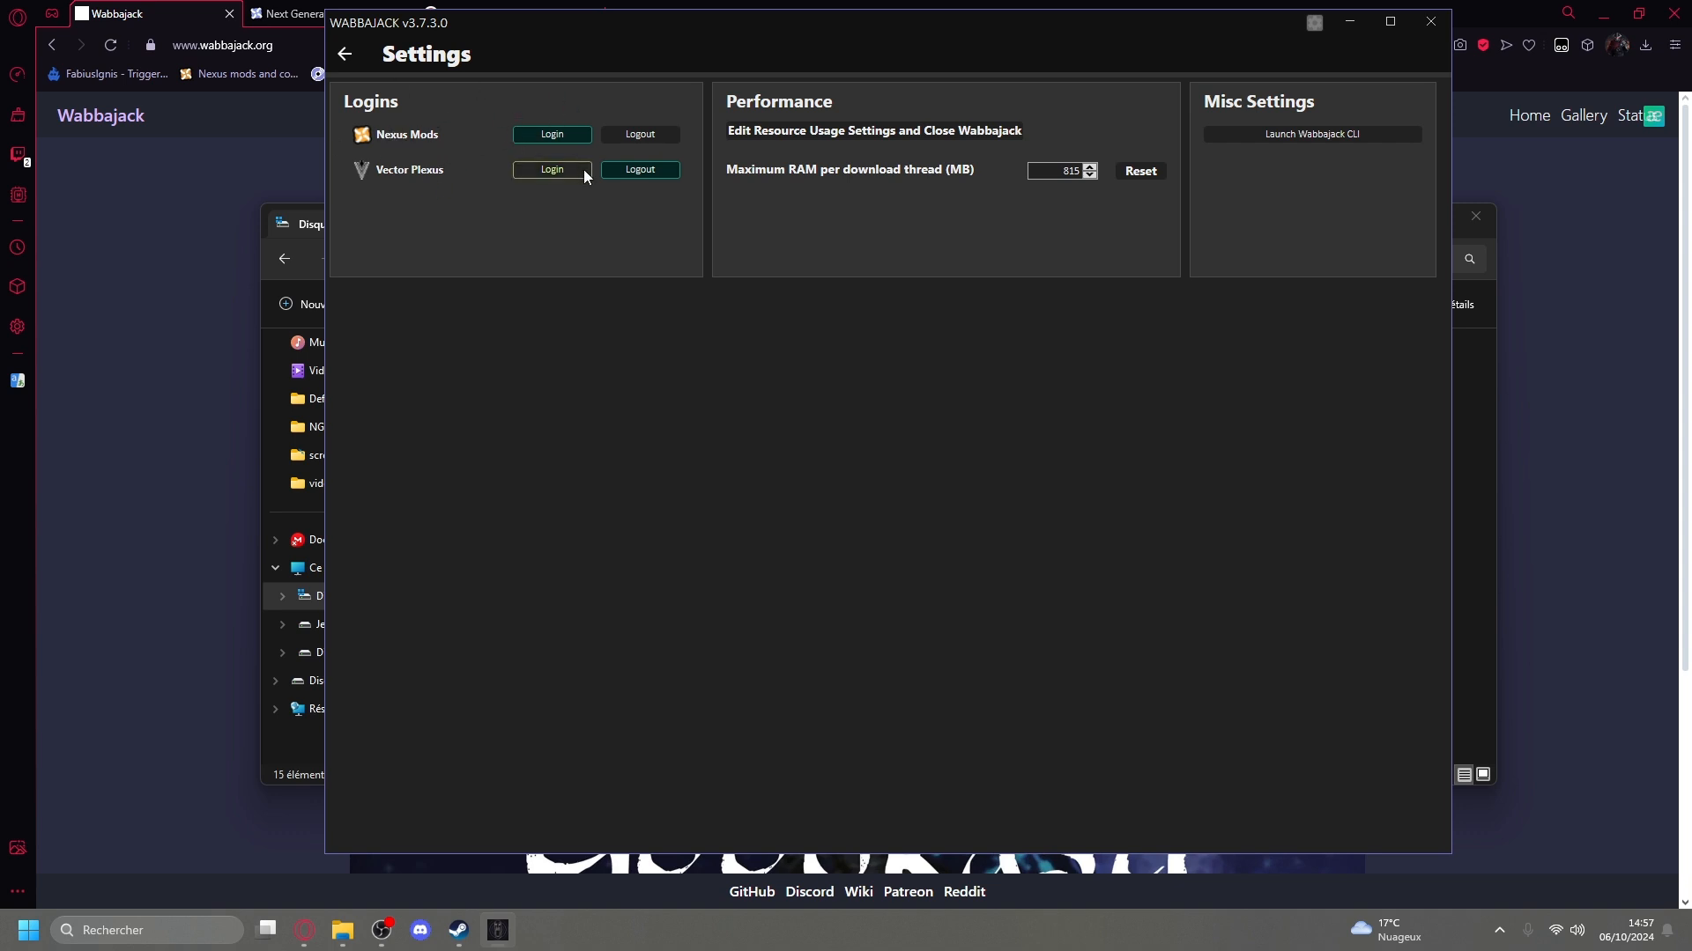
pyautogui.click(345, 54)
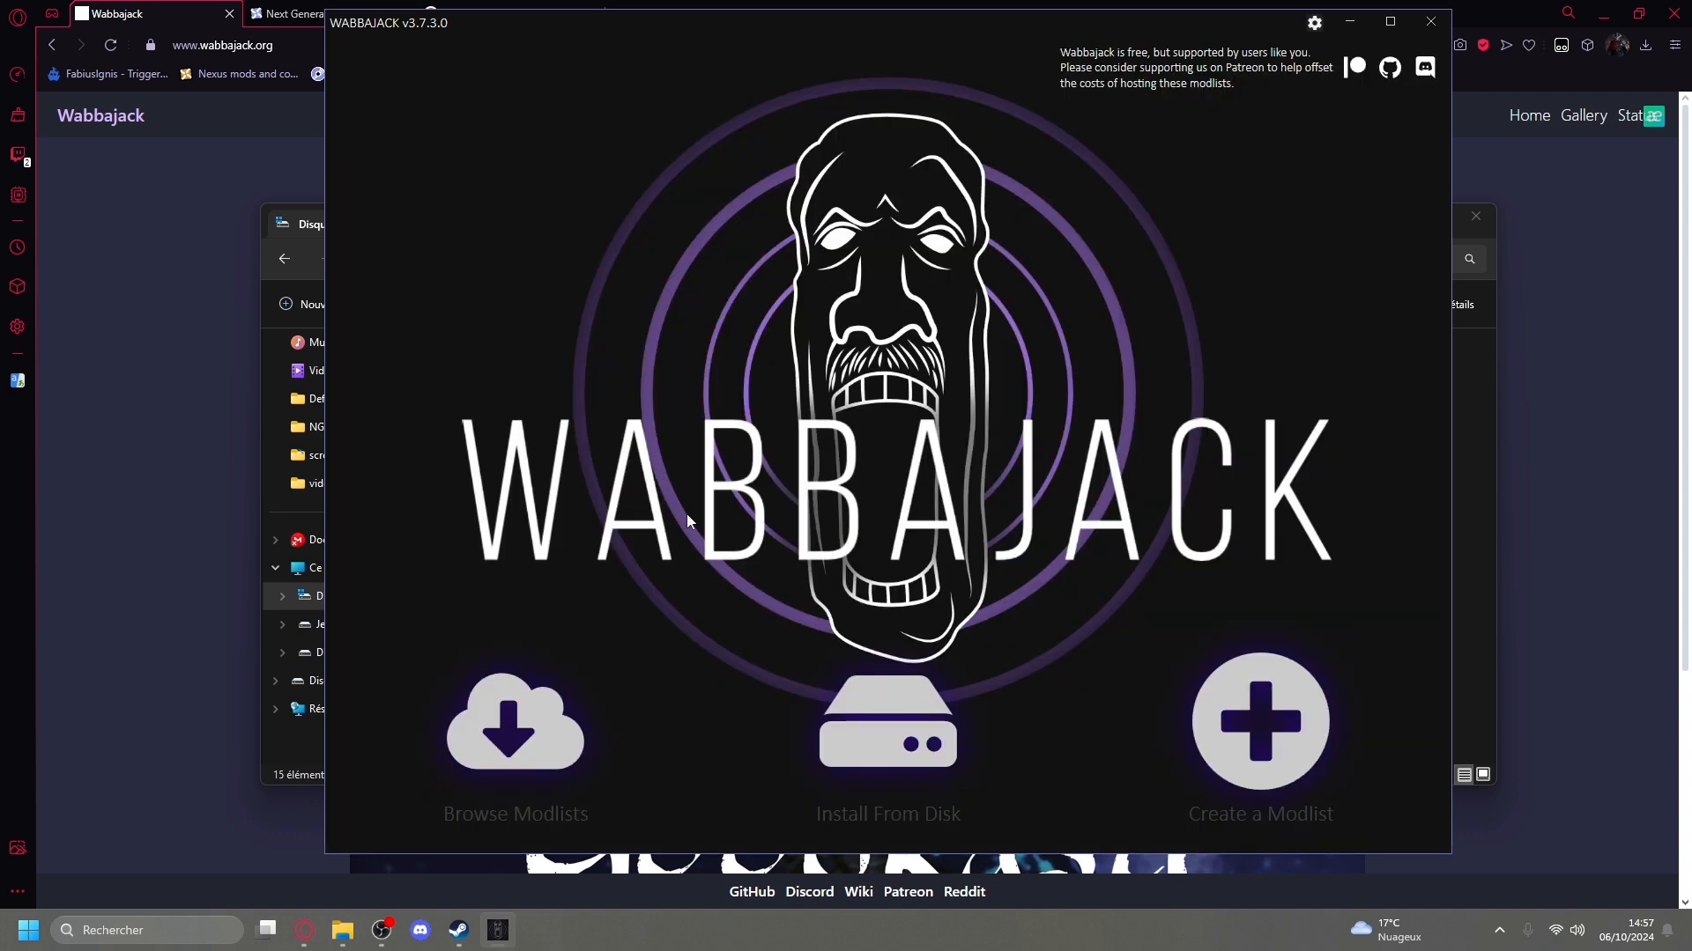
# Browse the modlists, limit them to Skyrim Special Edition, and search for "ngv".
pyautogui.click(547, 745)
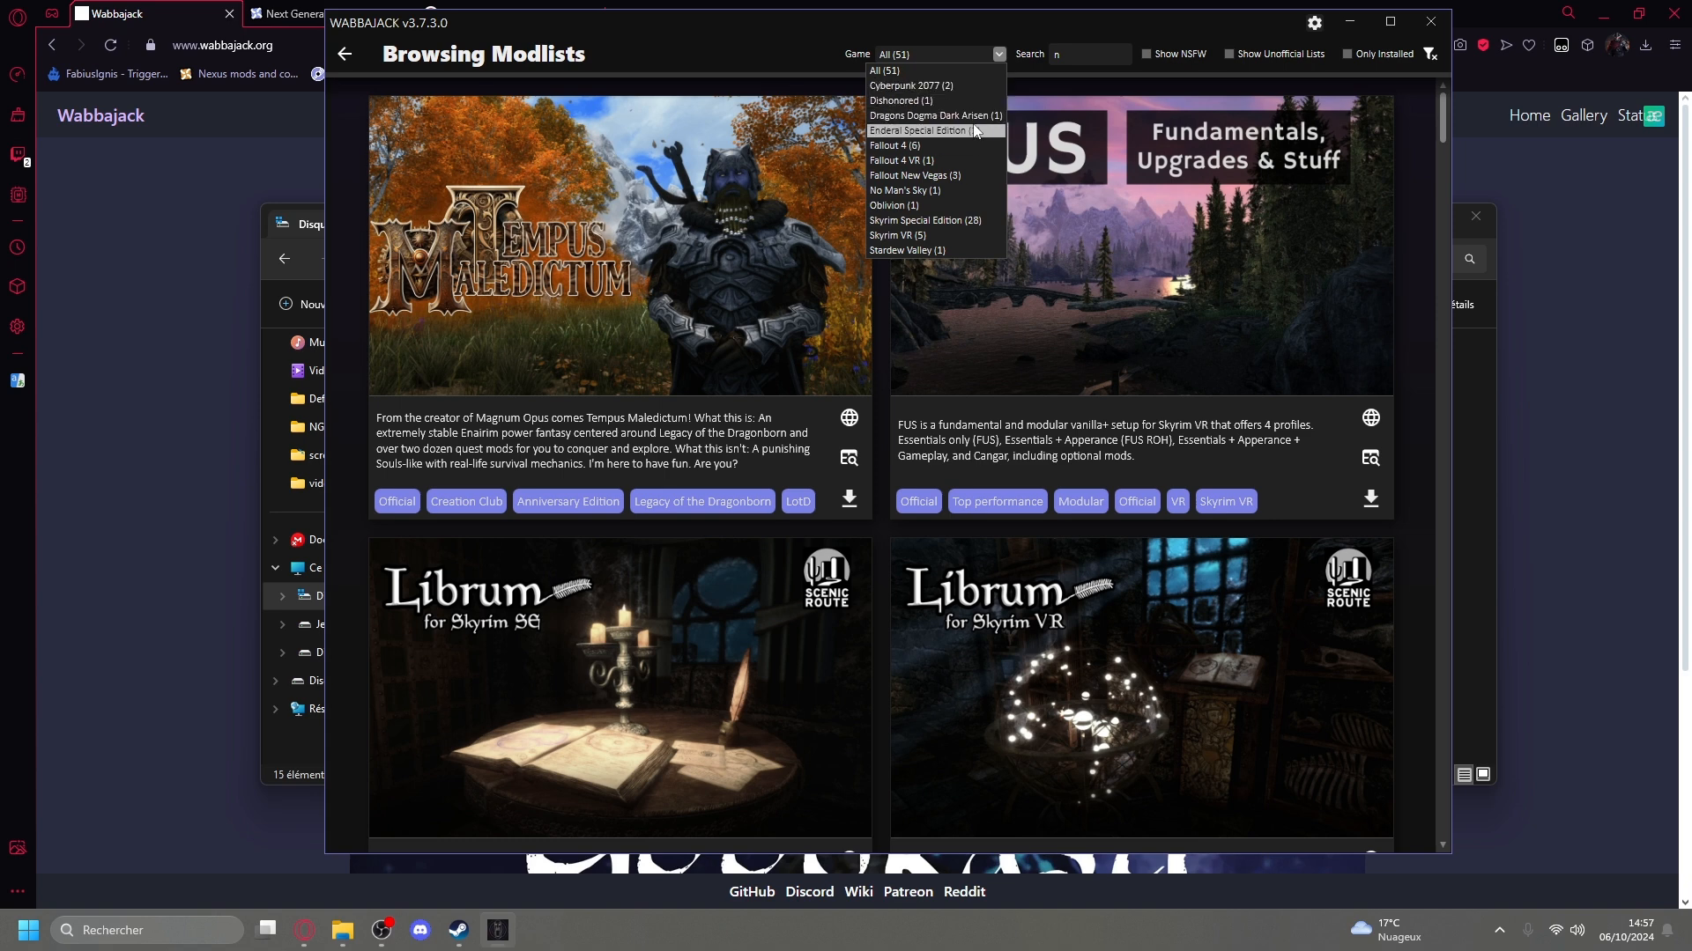
pyautogui.click(966, 220)
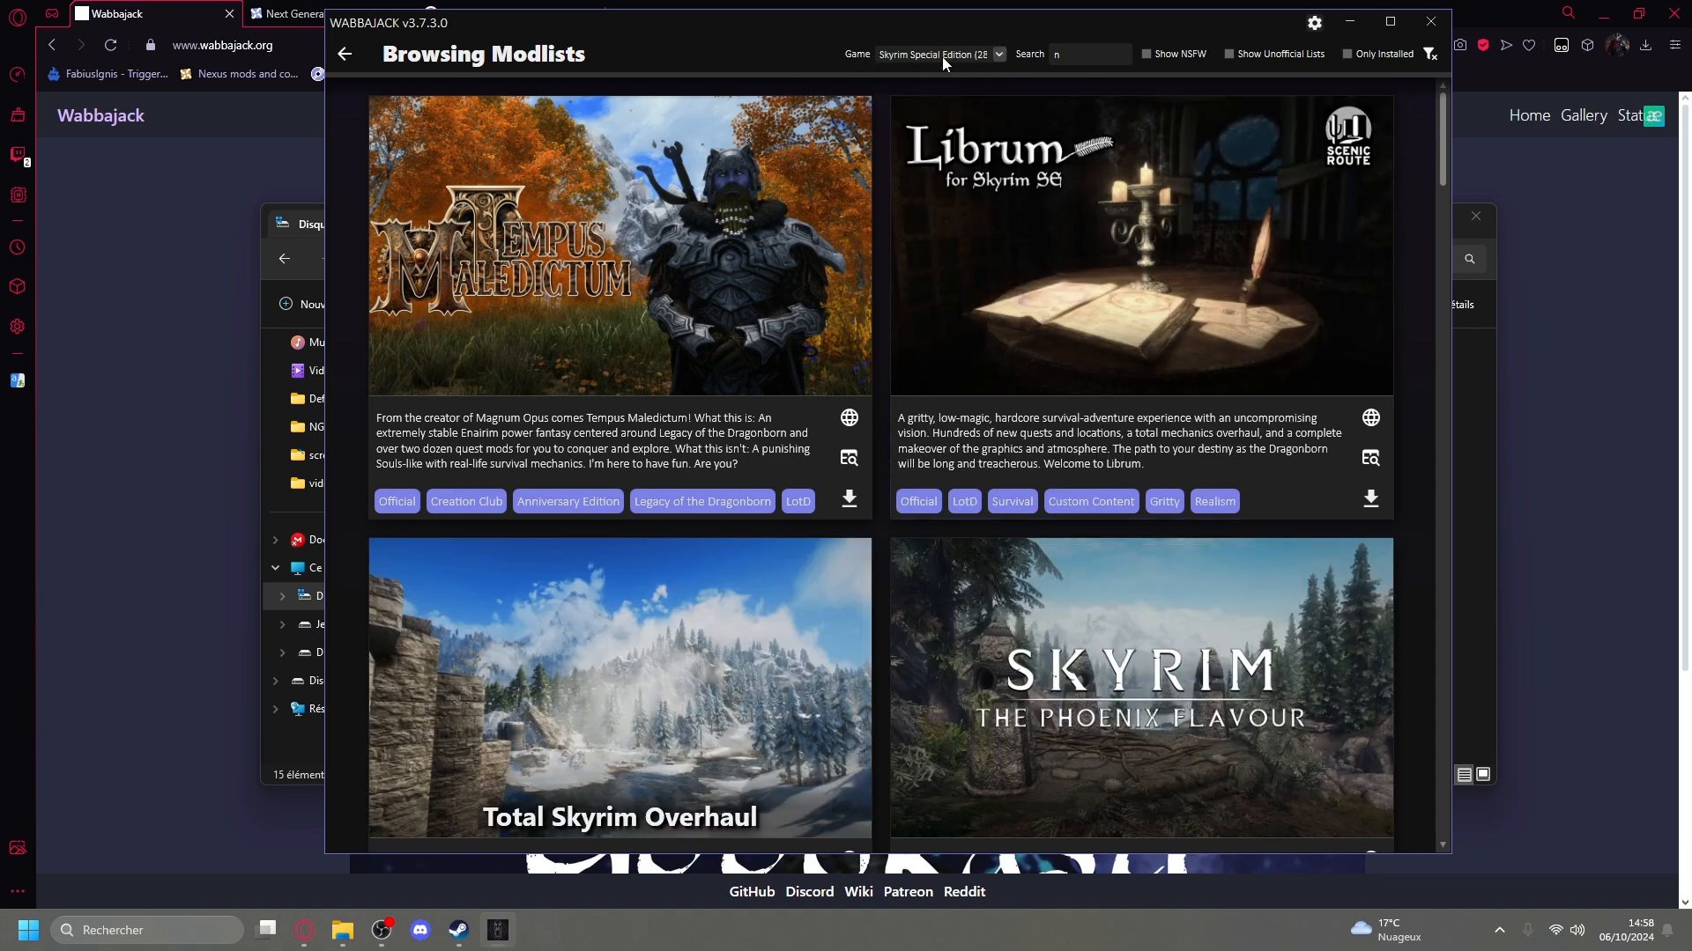
pyautogui.write('ngv')
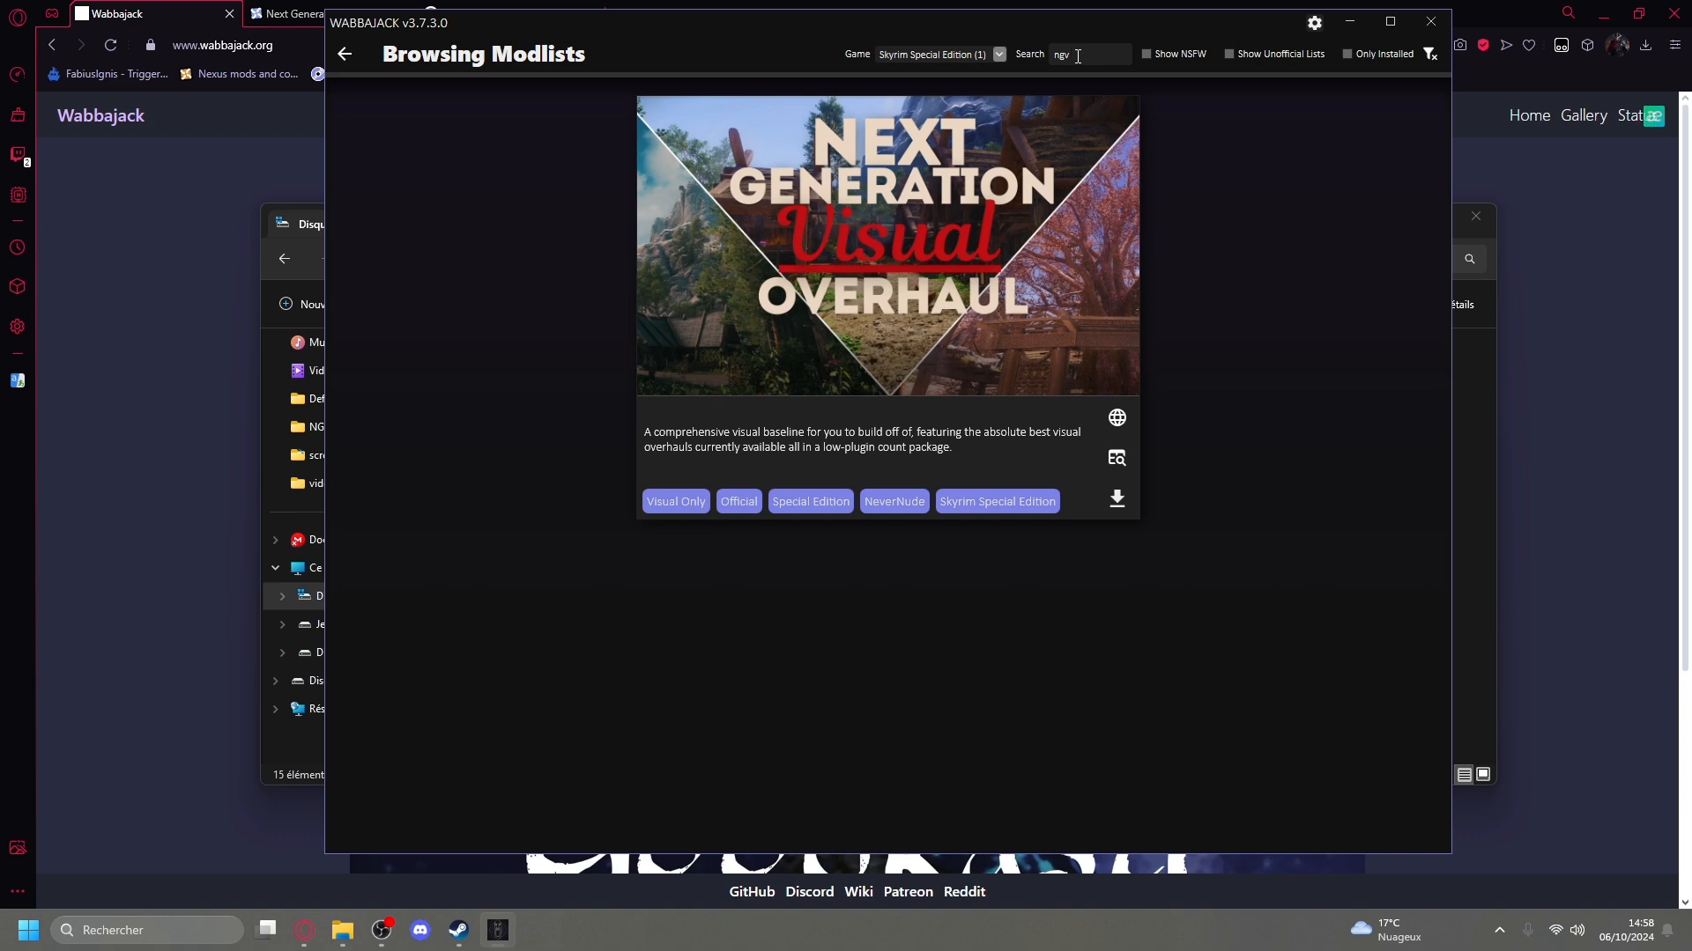
# Download the Next Generation Visual Overhaul modlist and open it for installation.
pyautogui.click(1118, 511)
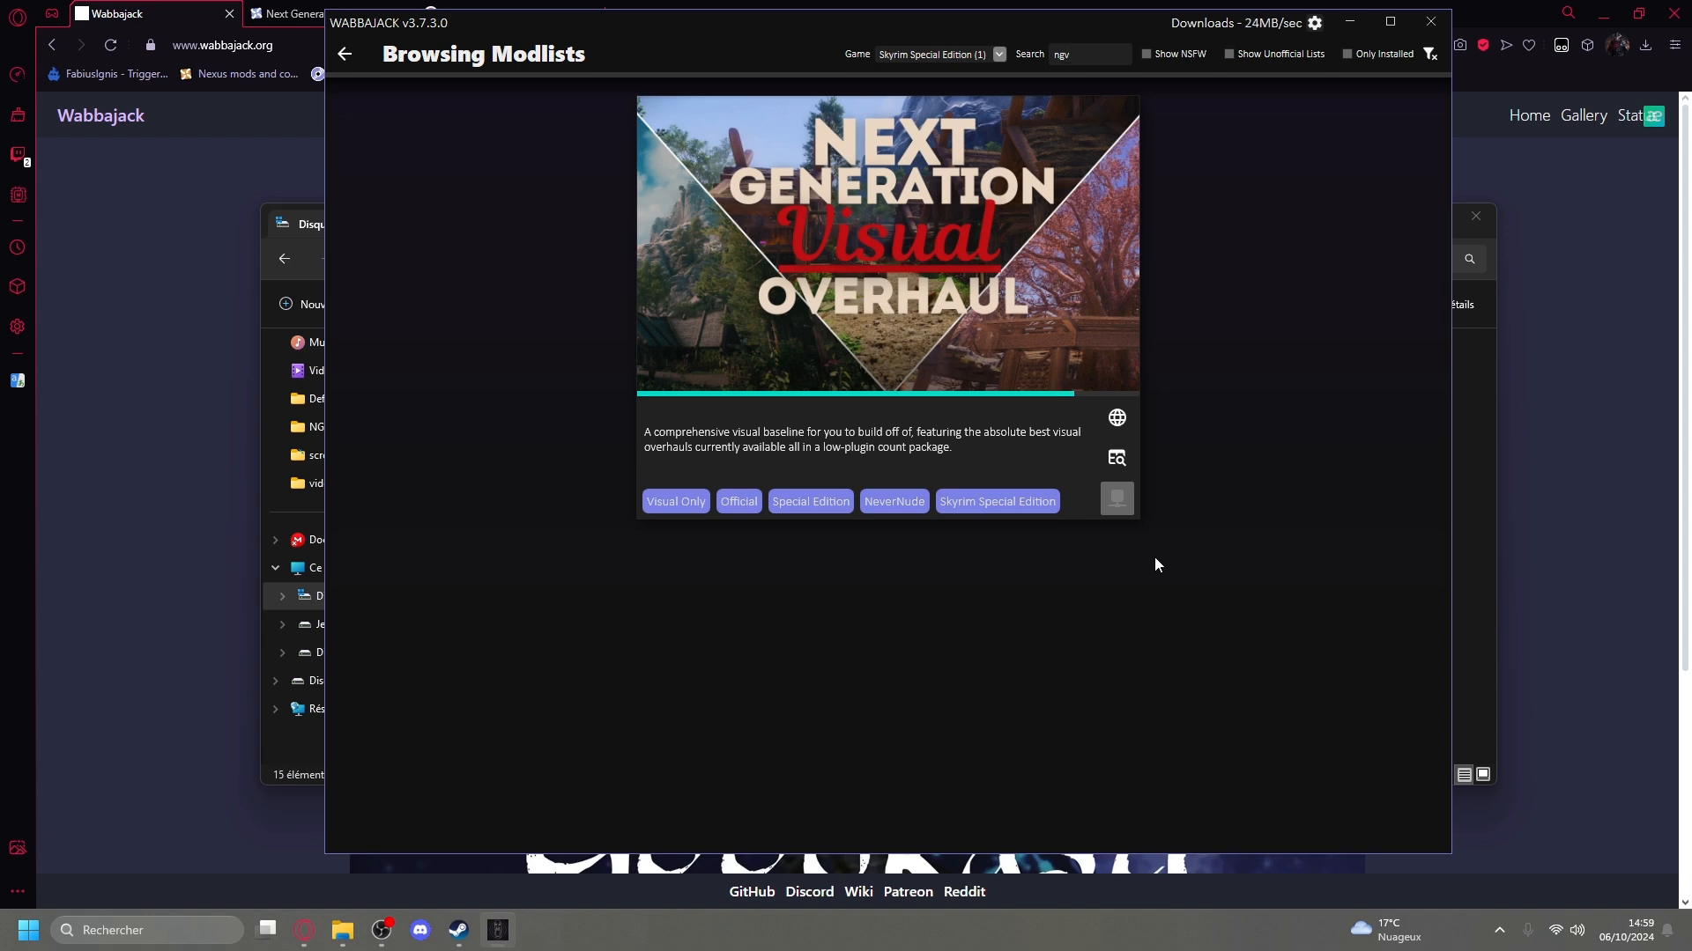
pyautogui.moveTo(943, 499)
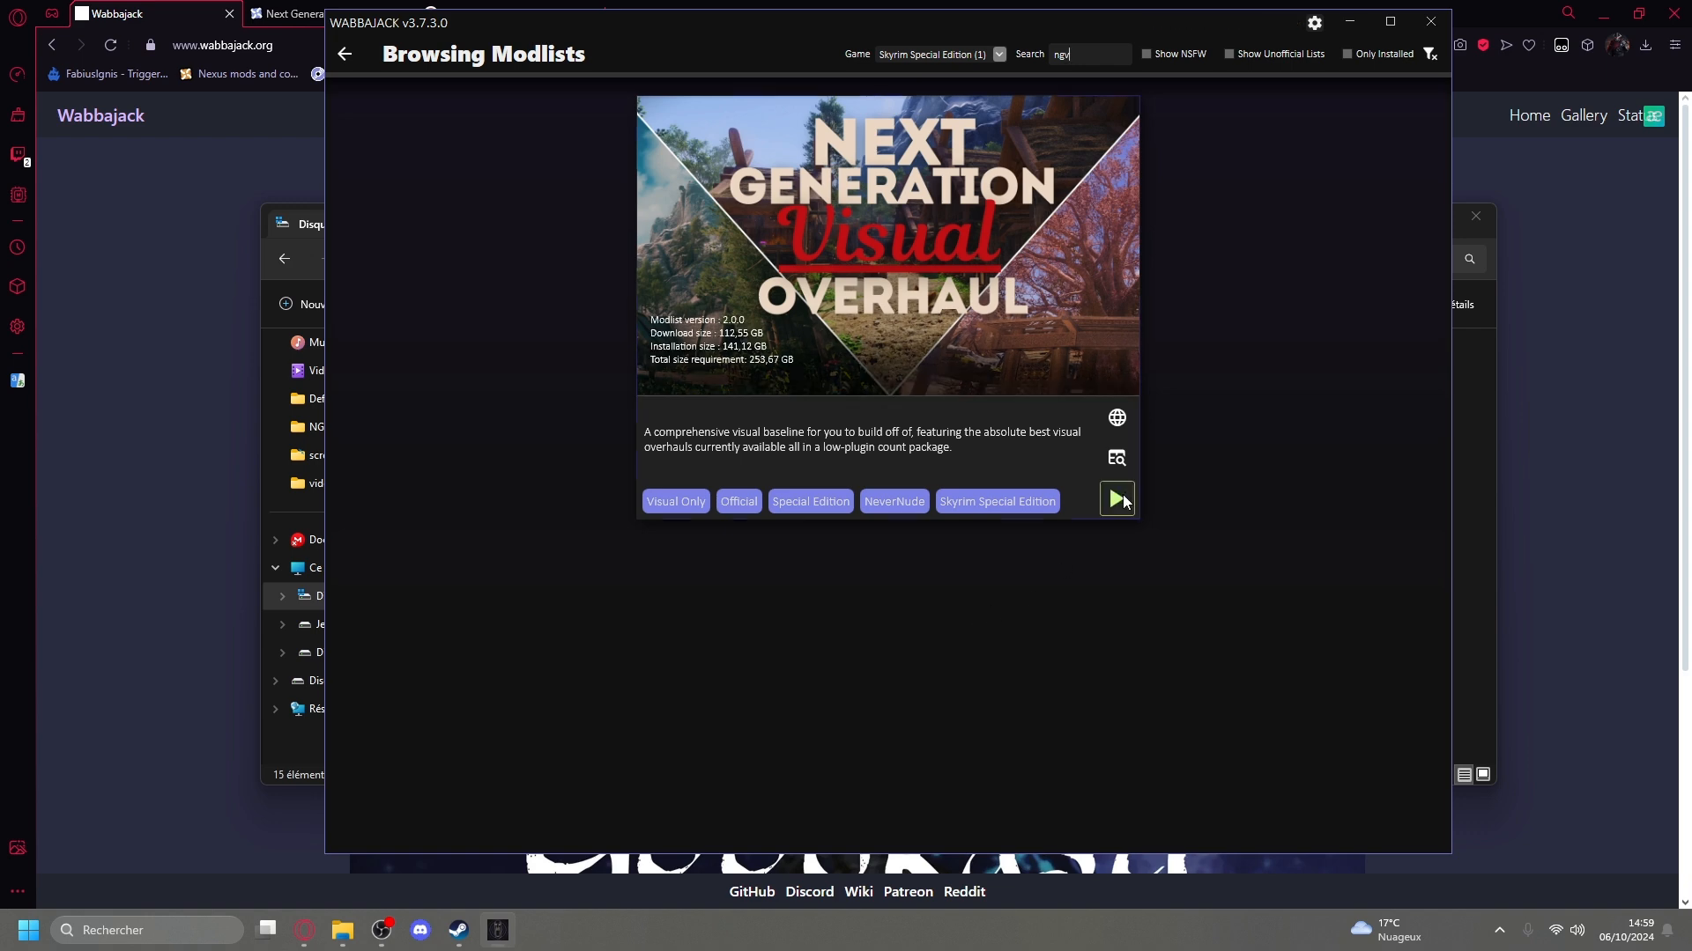
pyautogui.click(1117, 499)
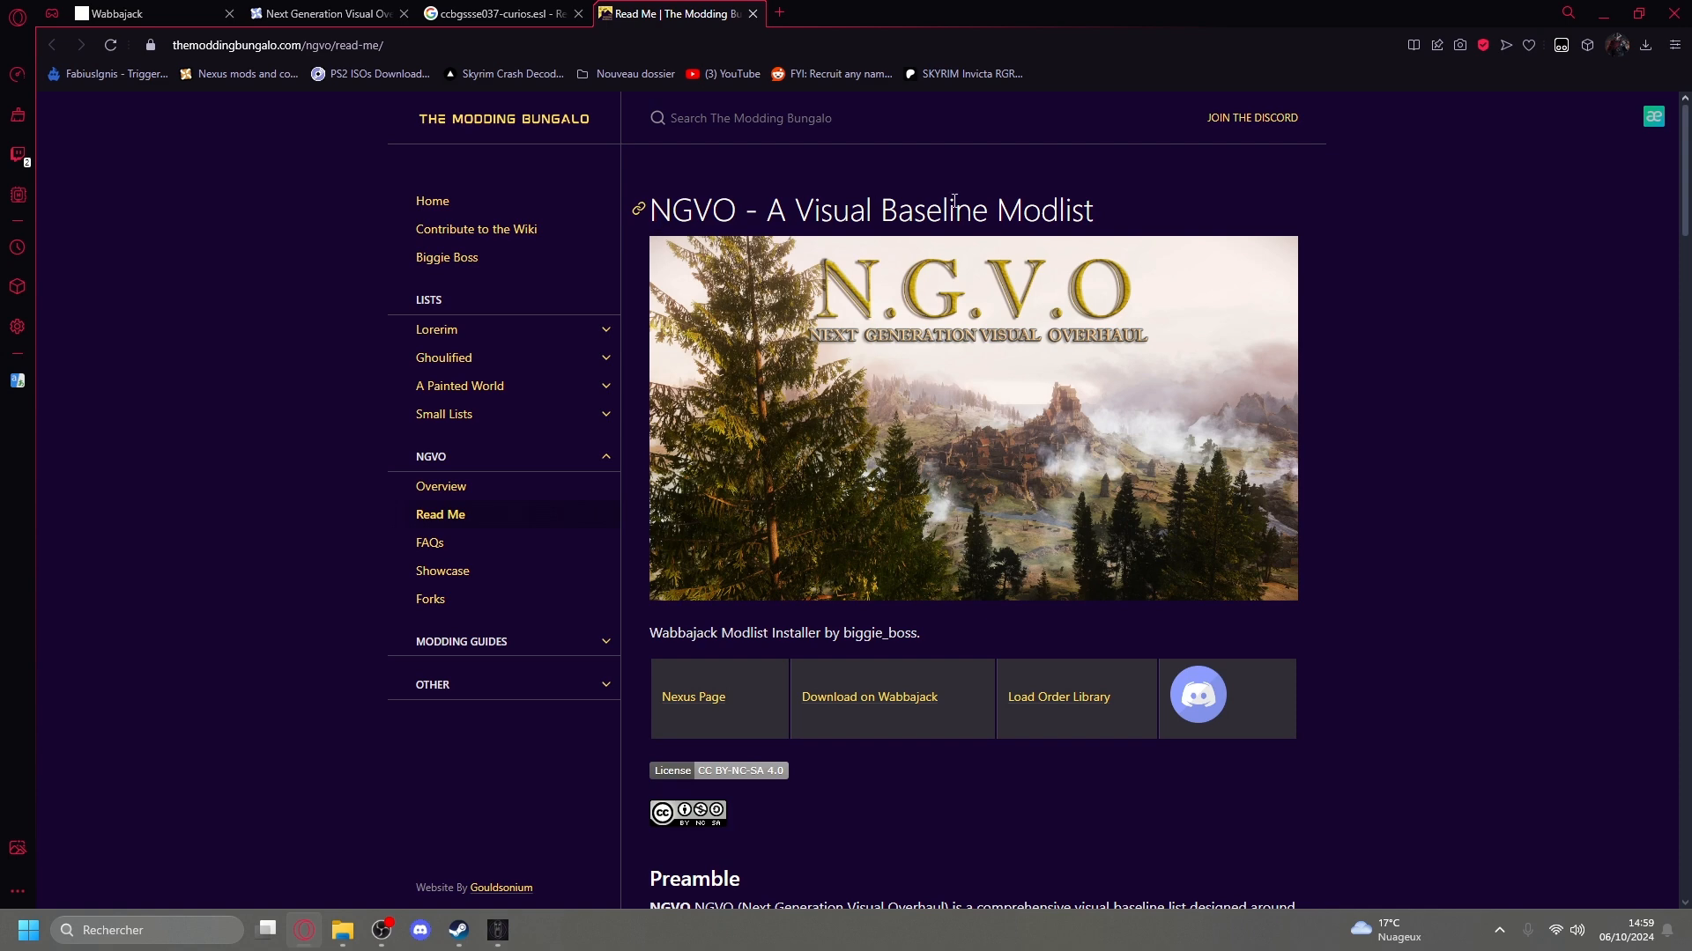
# Examine the NGVO read-me's disclaimer and the recommended system requirements for 1080p and 1440p, including the GPU rows.
pyautogui.scroll(-7, 939, 203)
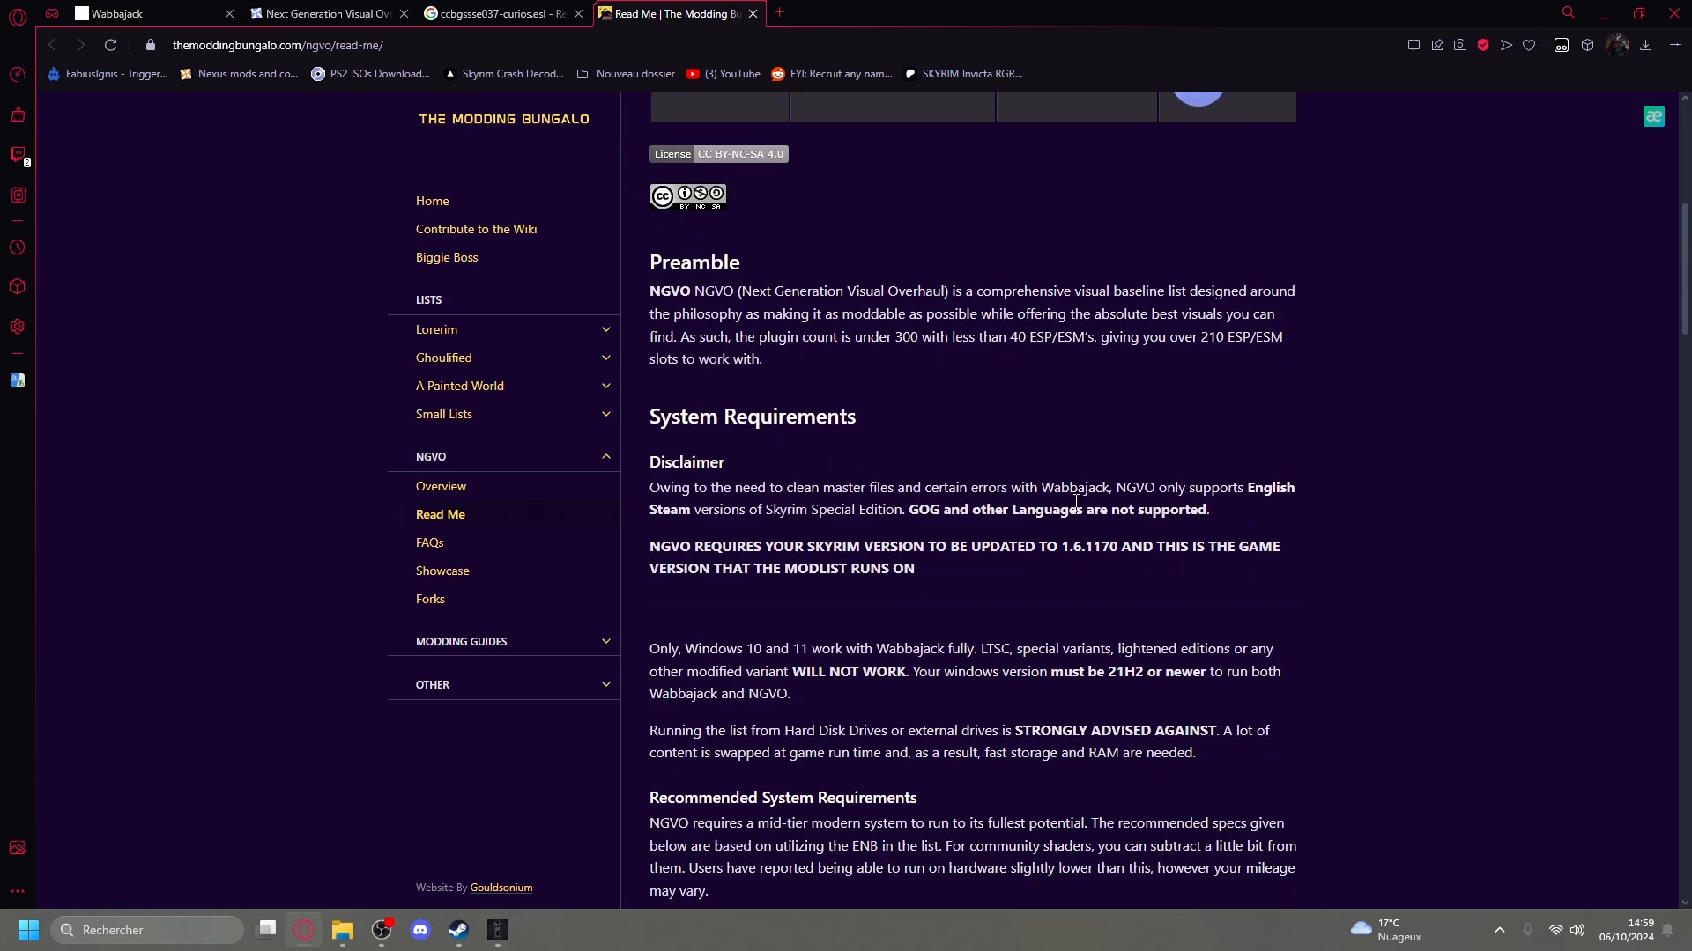
pyautogui.scroll(-4, 1038, 504)
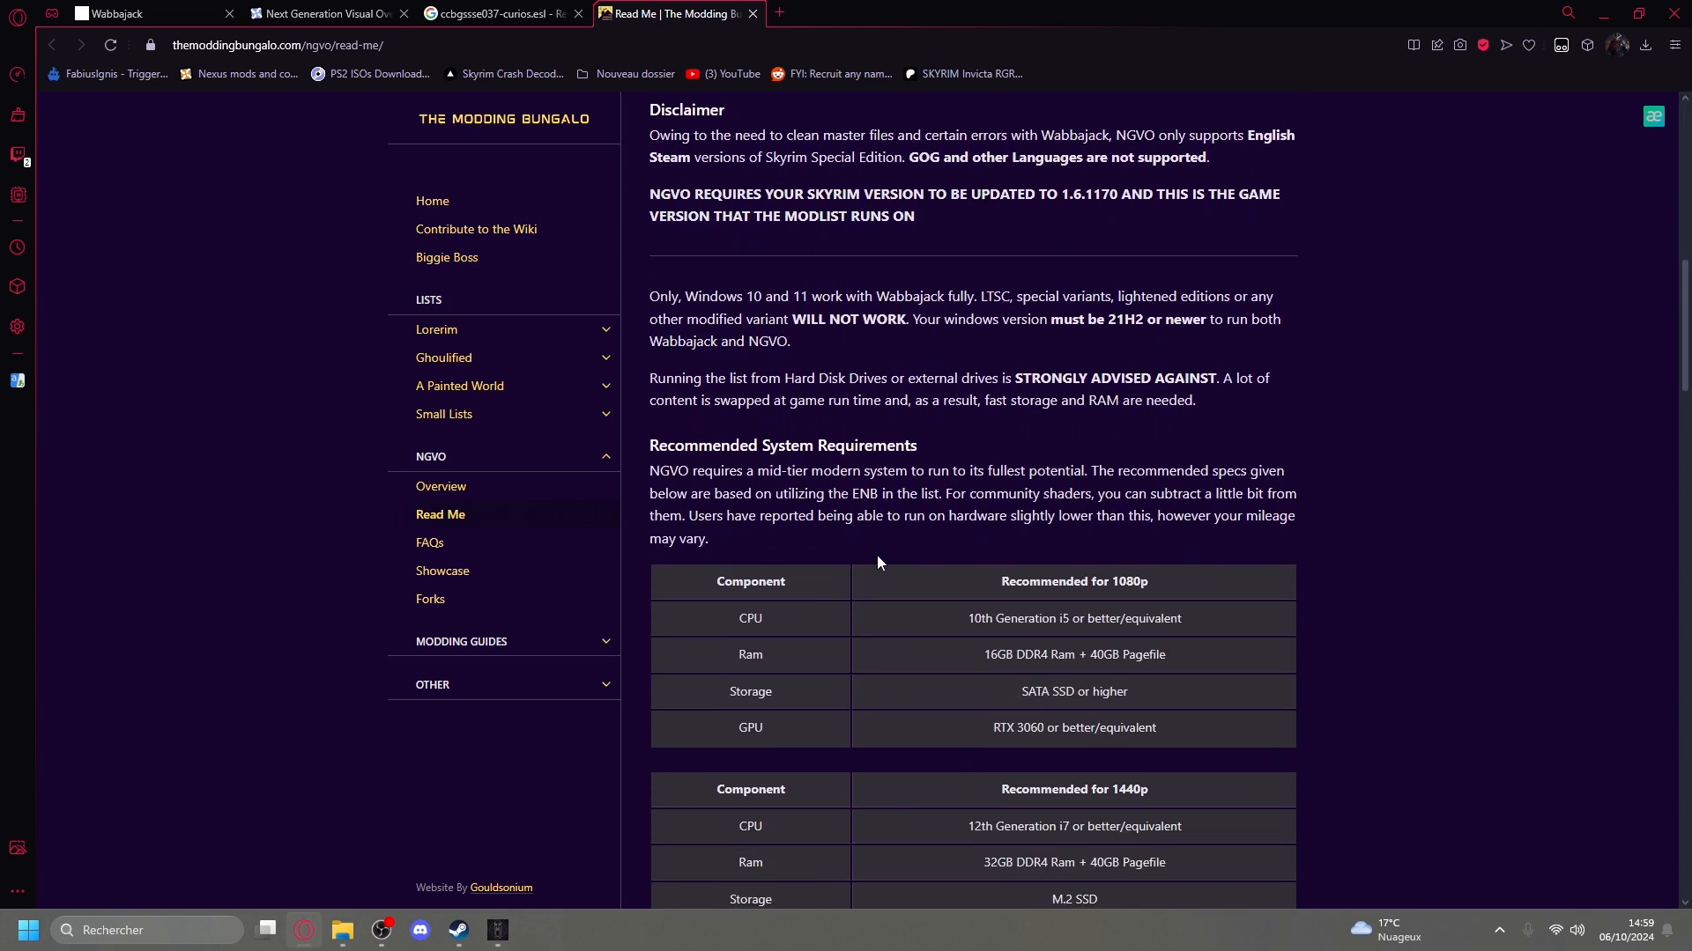
pyautogui.scroll(-2, 878, 562)
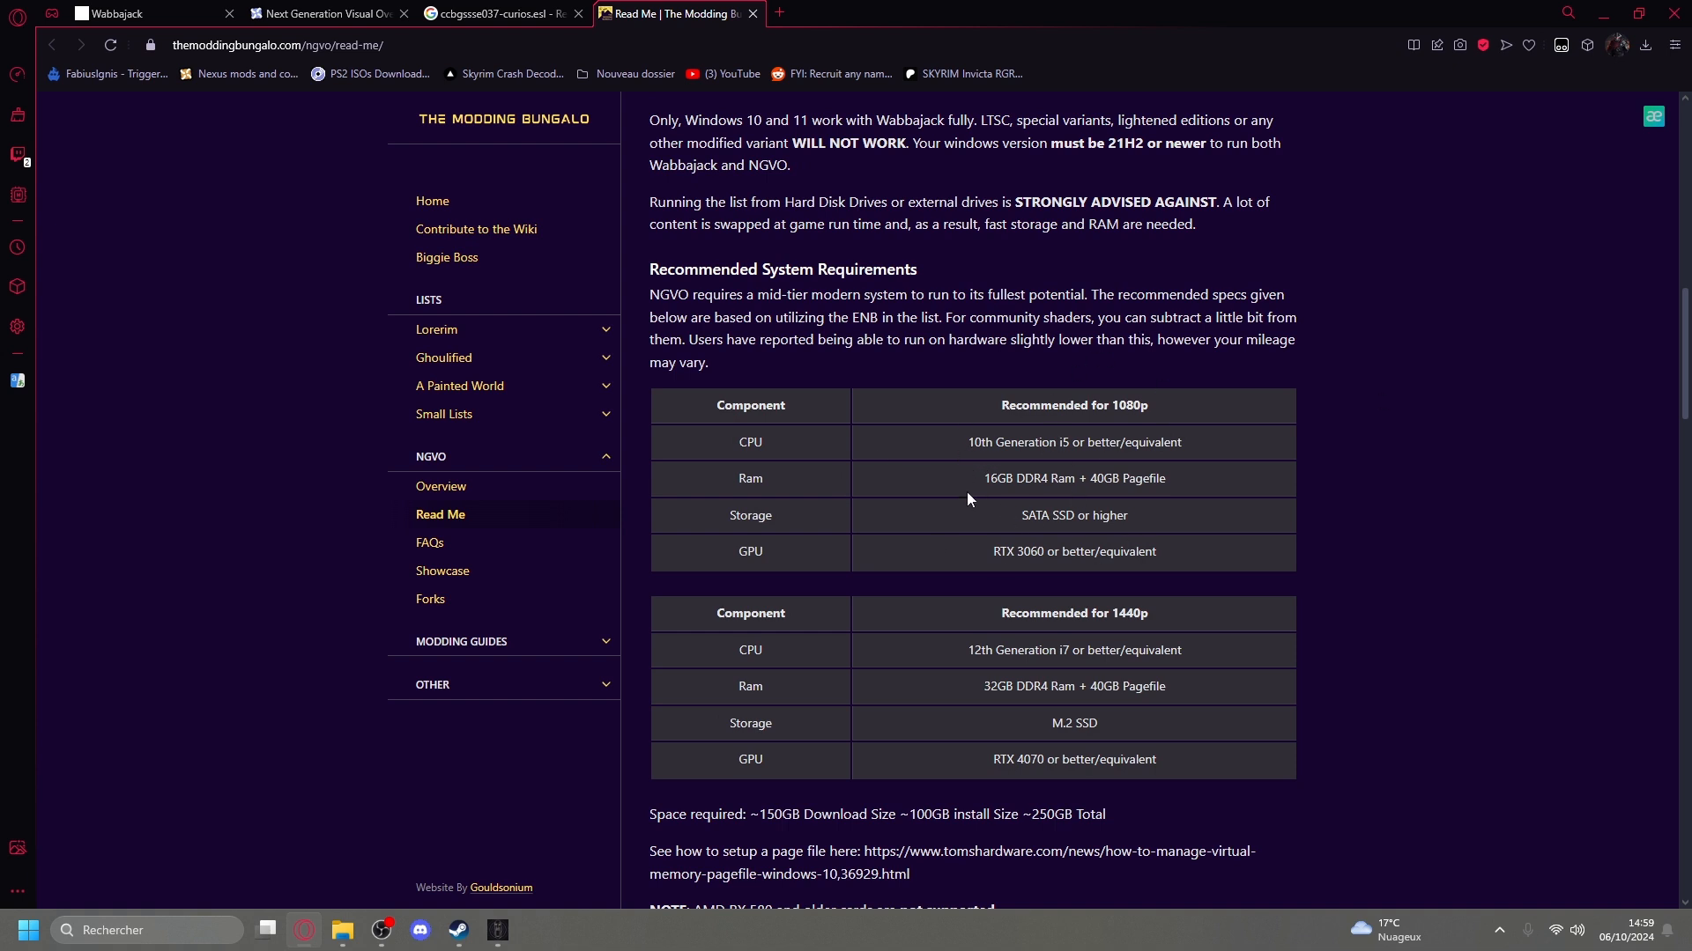
pyautogui.scroll(-2, 965, 483)
pyautogui.moveTo(975, 373); pyautogui.dragTo(1049, 391)
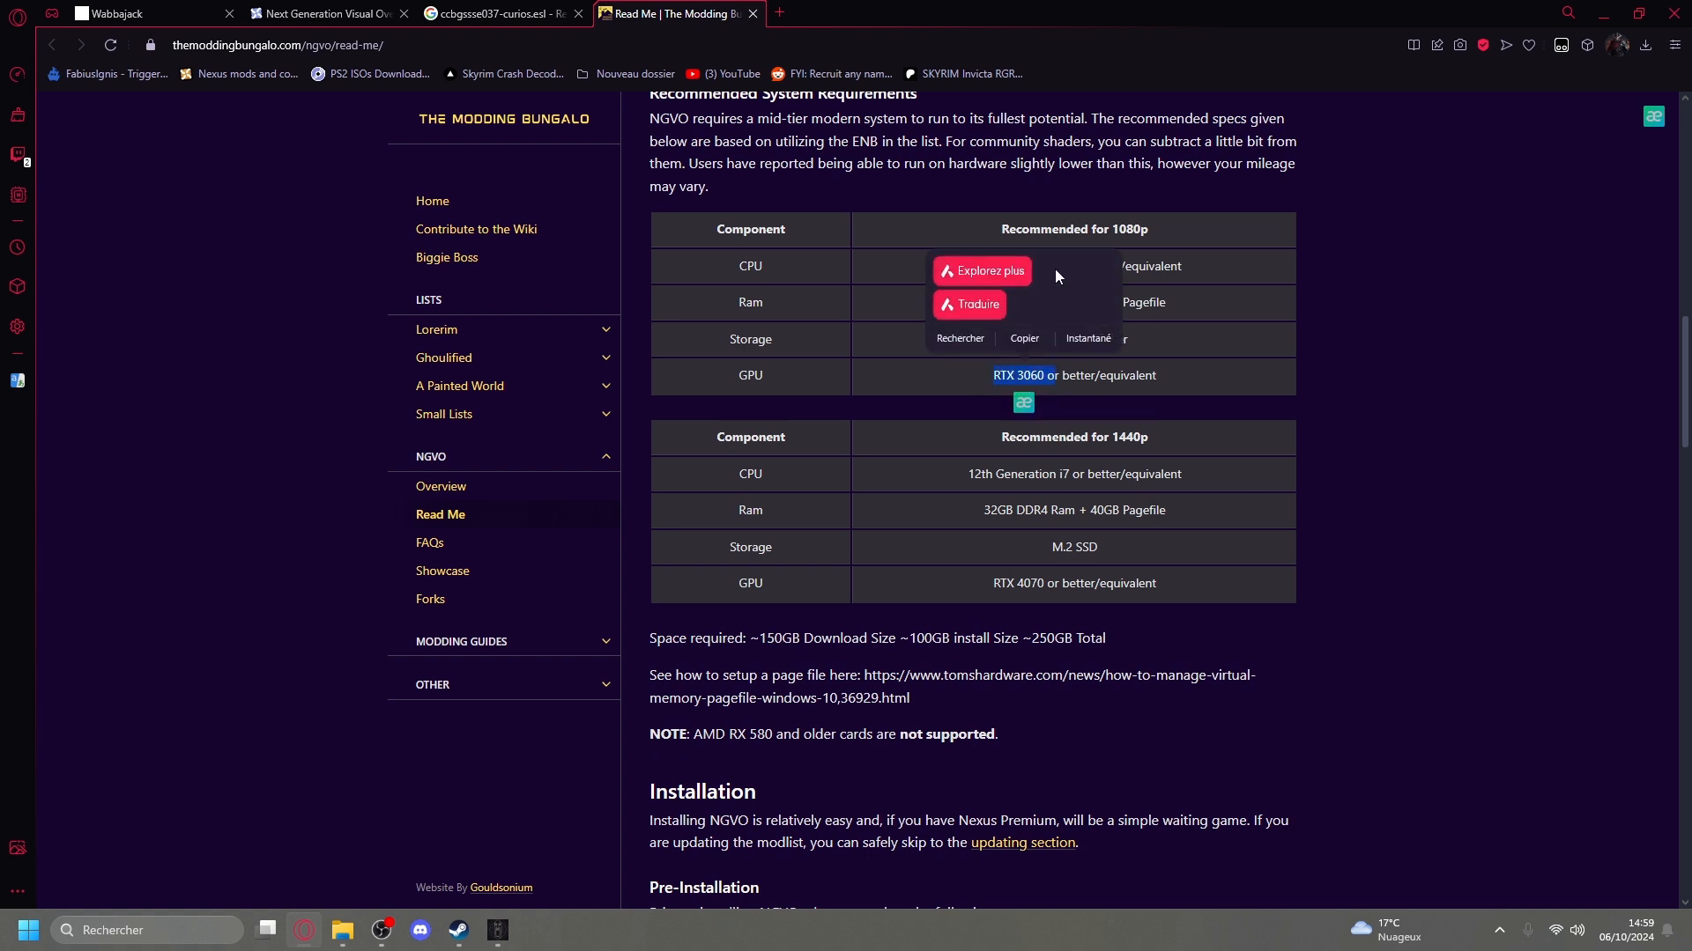
pyautogui.click(1348, 273)
pyautogui.moveTo(996, 380)
pyautogui.mouseDown()
pyautogui.moveTo(1041, 383)
pyautogui.moveTo(1020, 400)
pyautogui.mouseUp()
pyautogui.click(1031, 410)
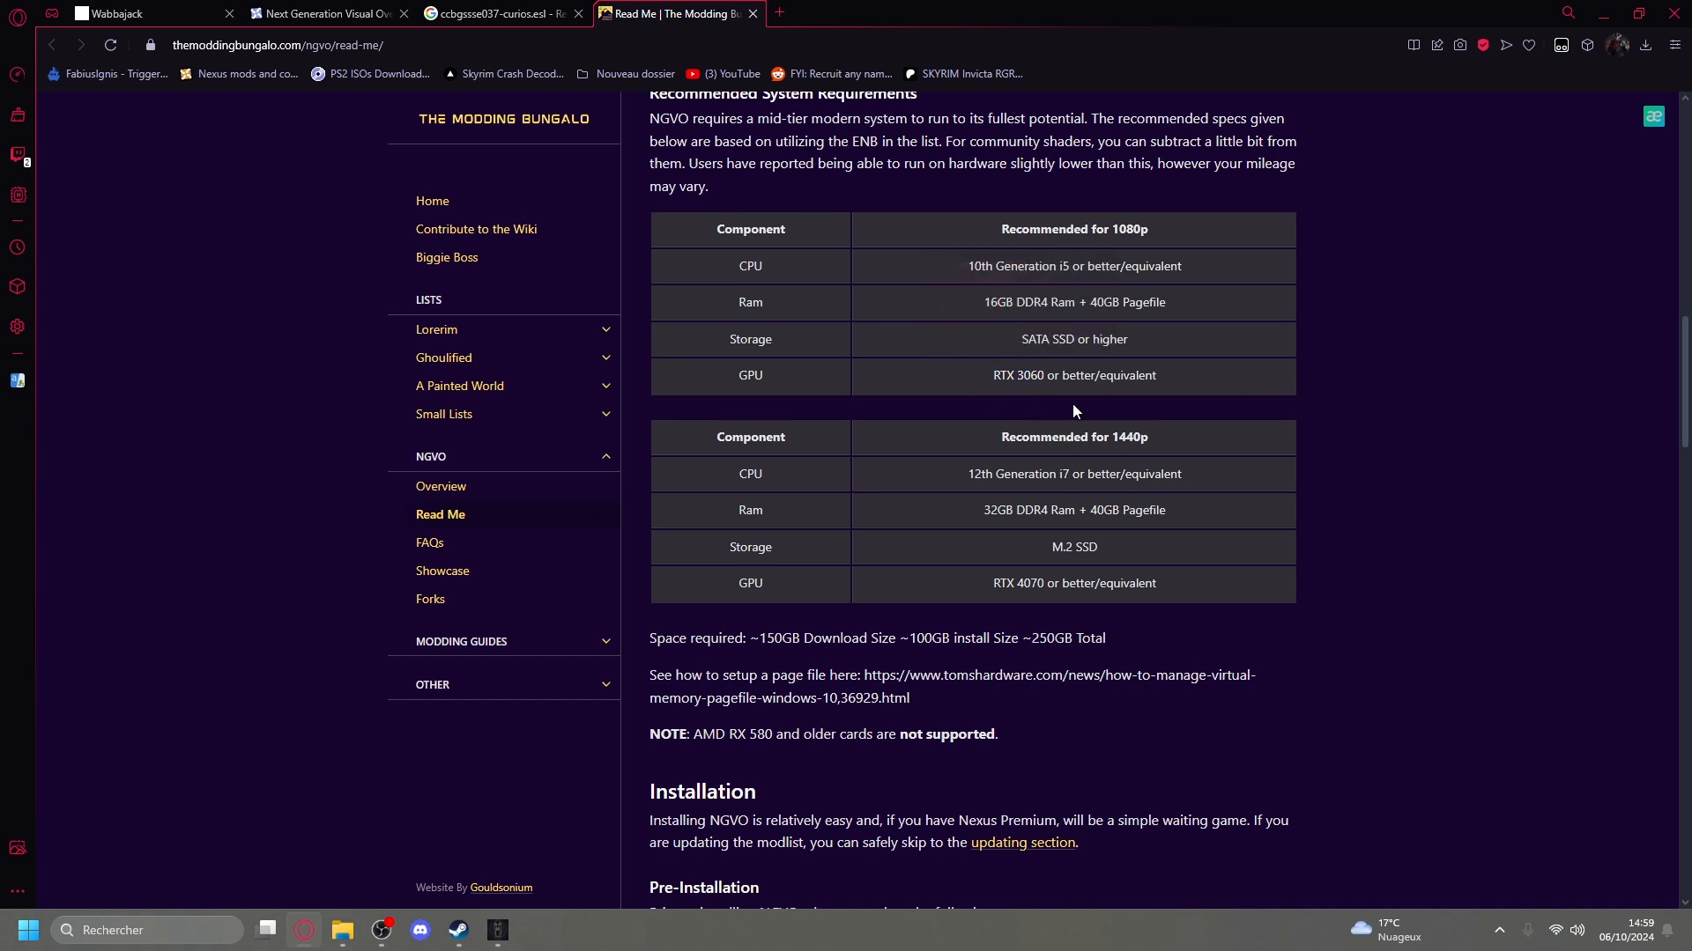
pyautogui.scroll(-2, 1014, 411)
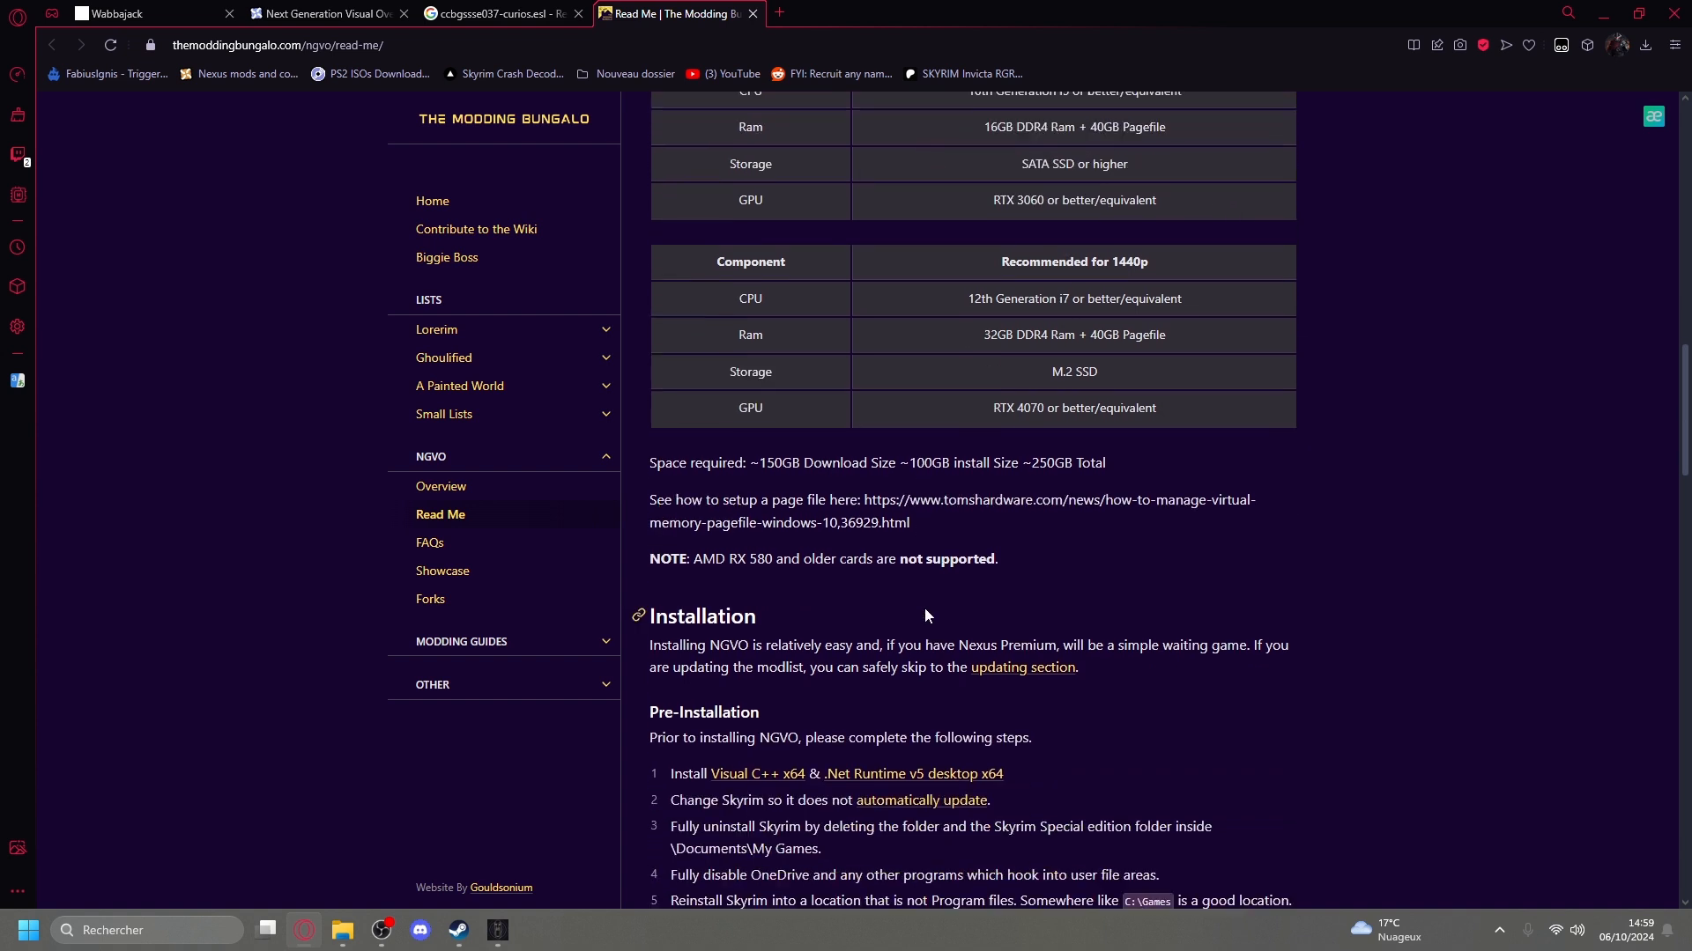
pyautogui.doubleClick(990, 410)
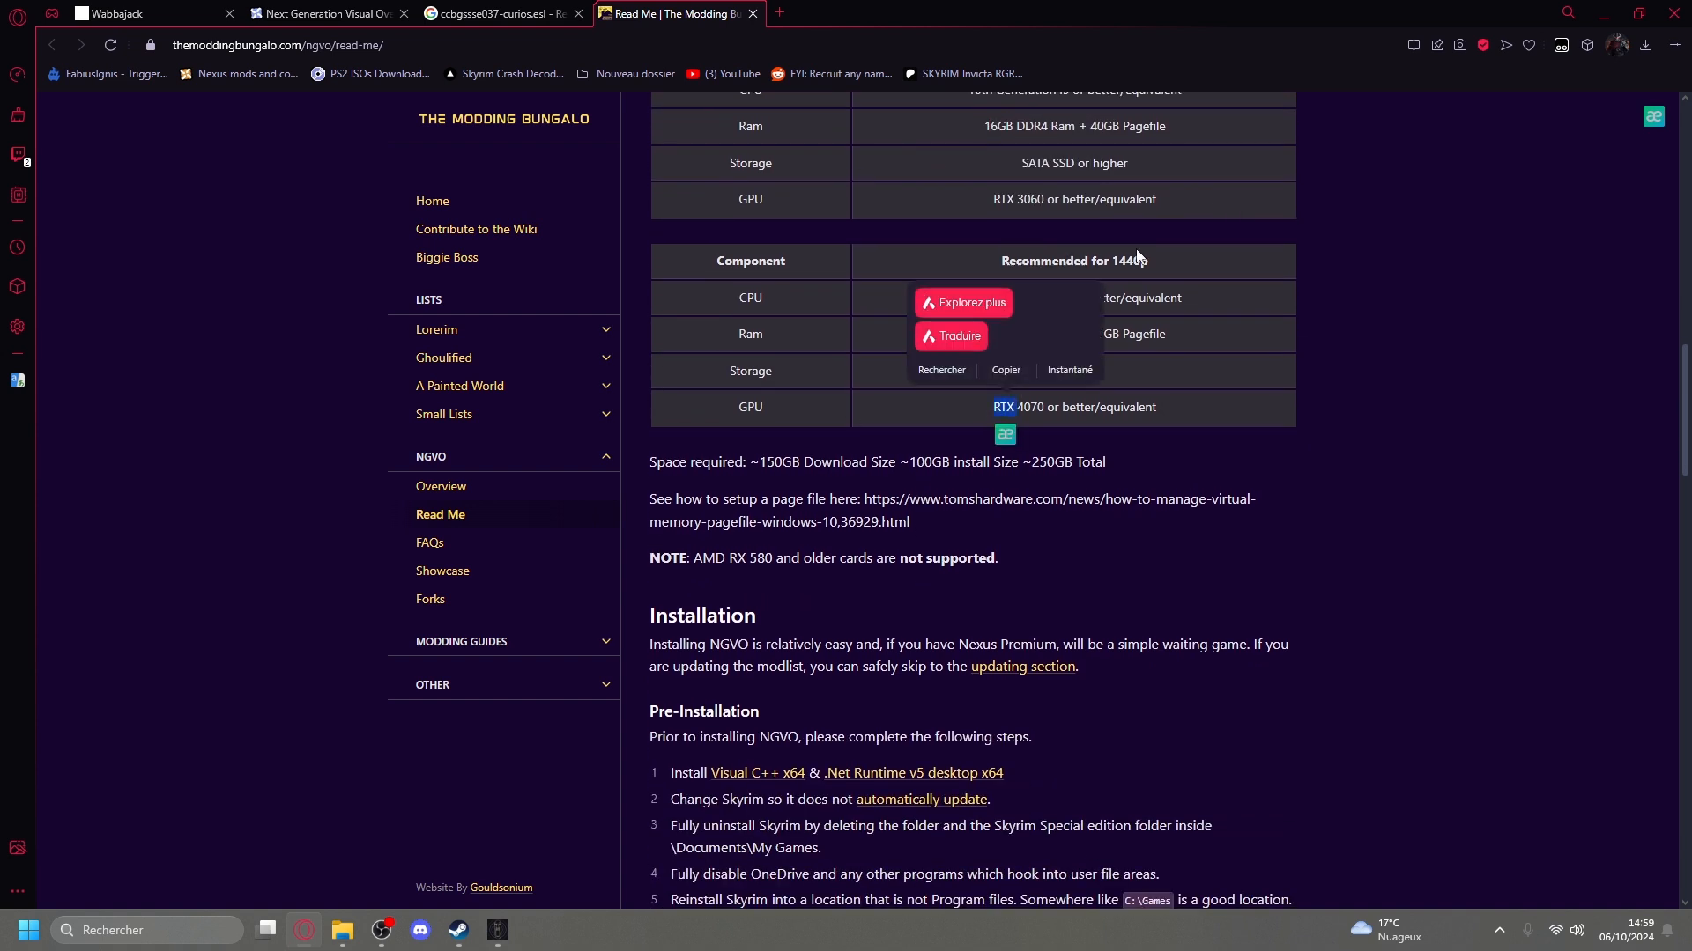
pyautogui.click(1092, 427)
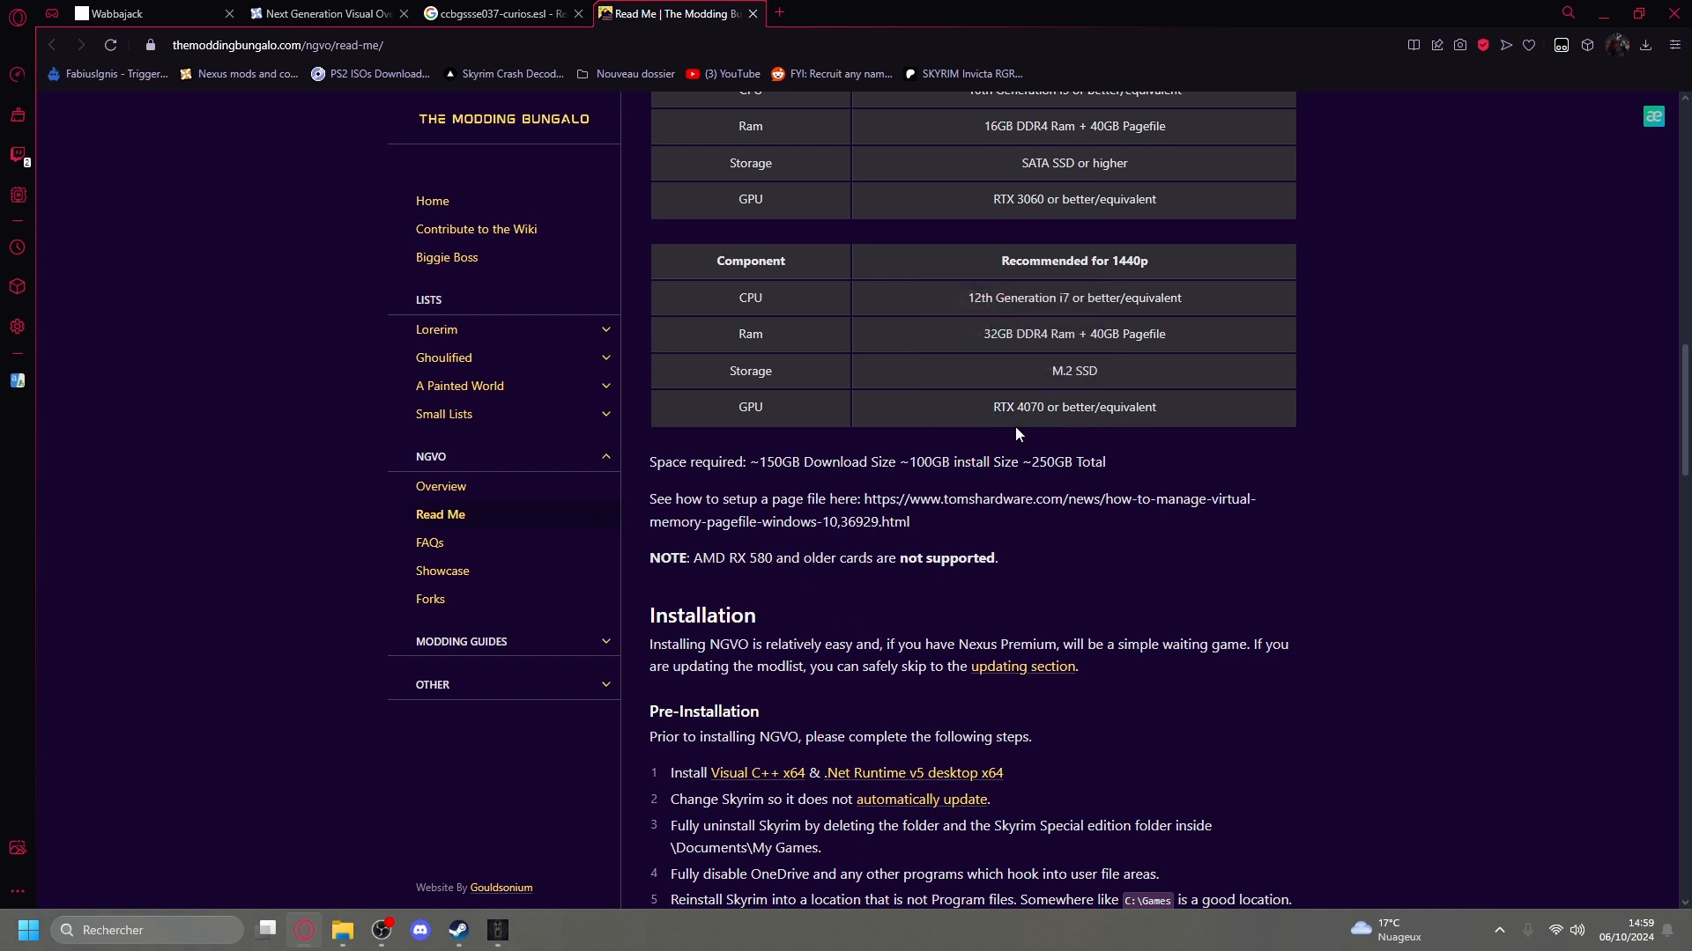
pyautogui.moveTo(992, 408); pyautogui.dragTo(1046, 409)
pyautogui.click(1319, 462)
# Read through the NGVO read-me's pre-installation, Wabbajack installation and post-installation instructions, and return to the system requirements.
pyautogui.scroll(-3, 684, 555)
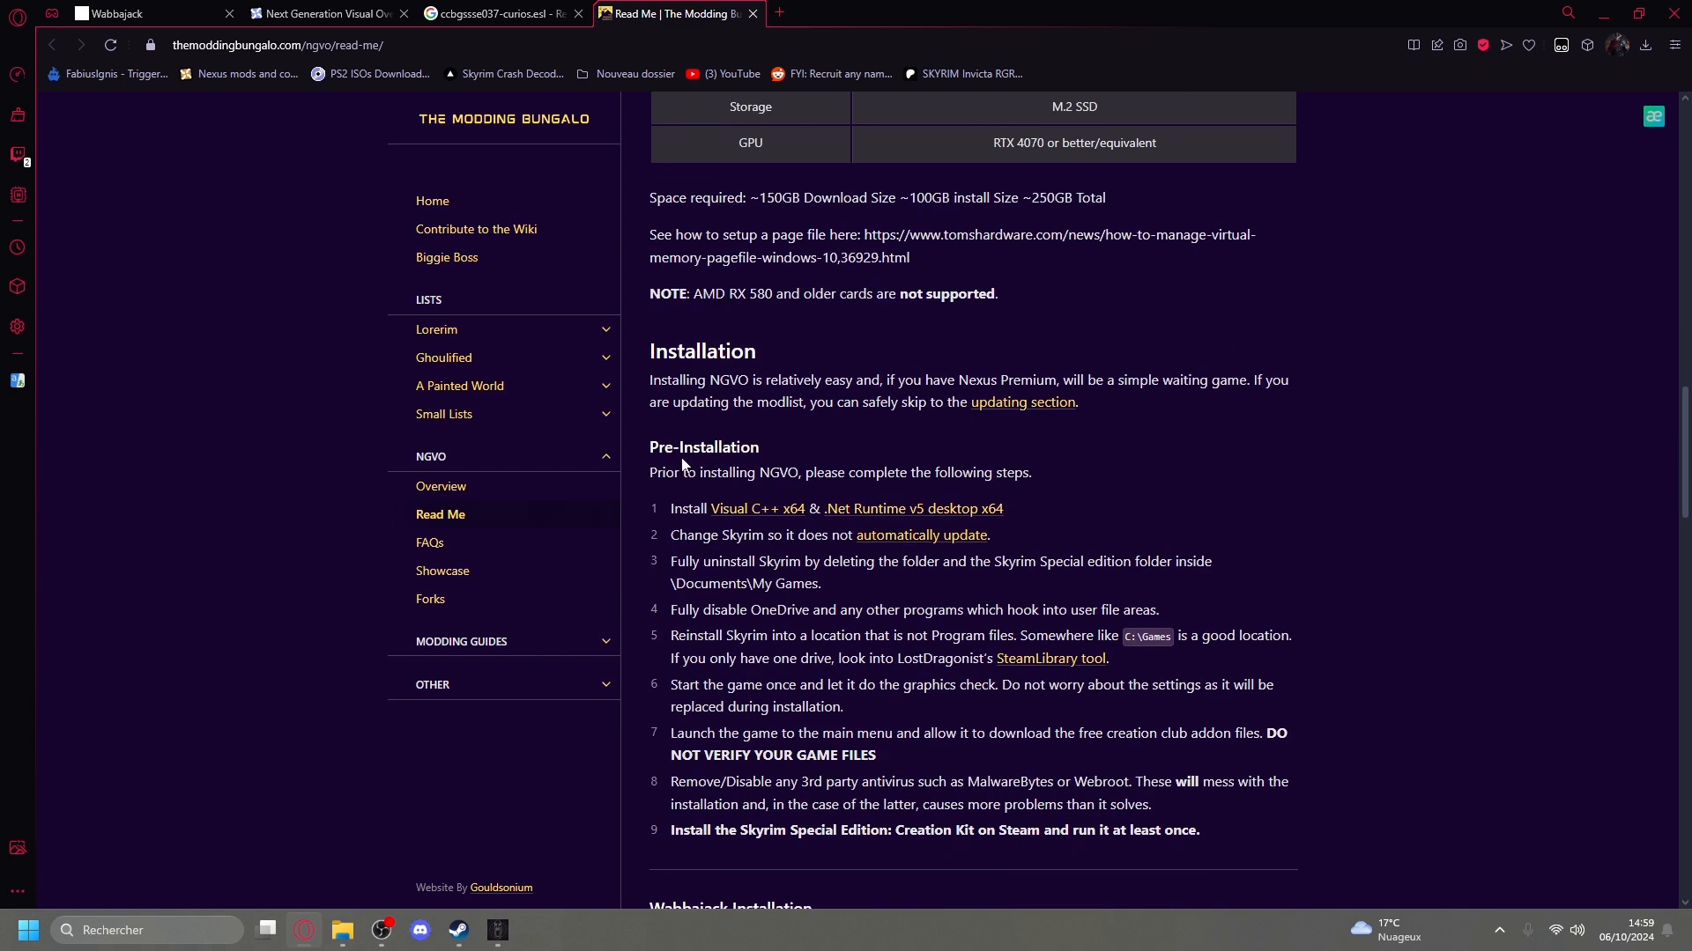
pyautogui.scroll(-2, 812, 376)
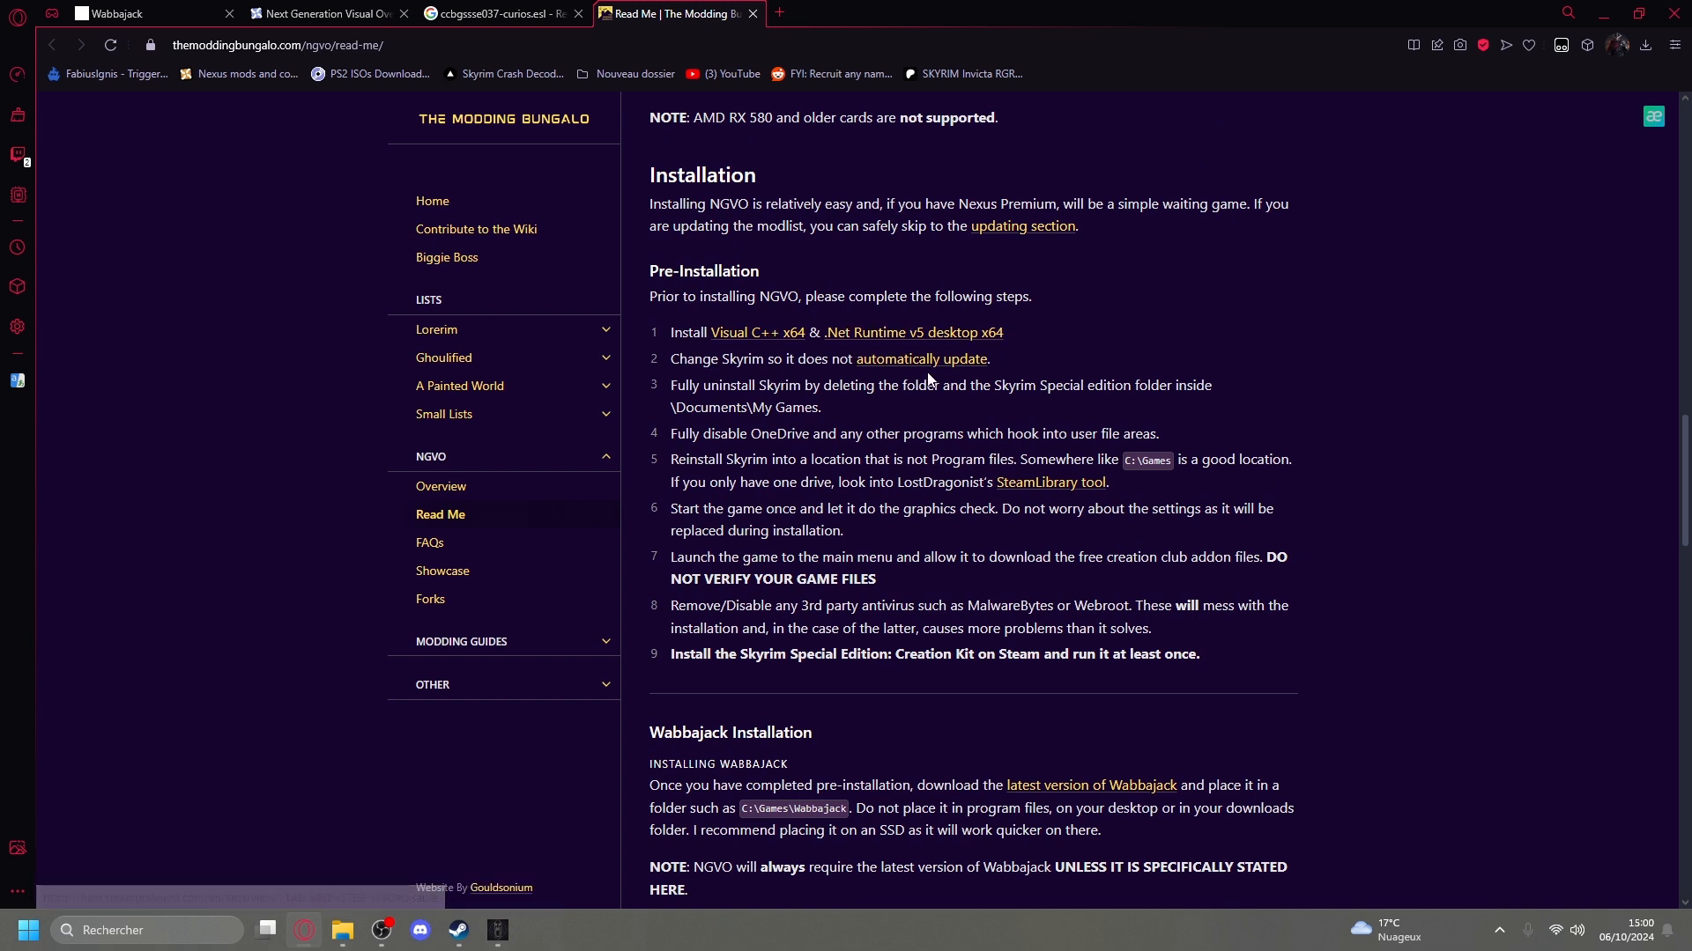
pyautogui.scroll(-2, 872, 361)
pyautogui.scroll(-9, 934, 458)
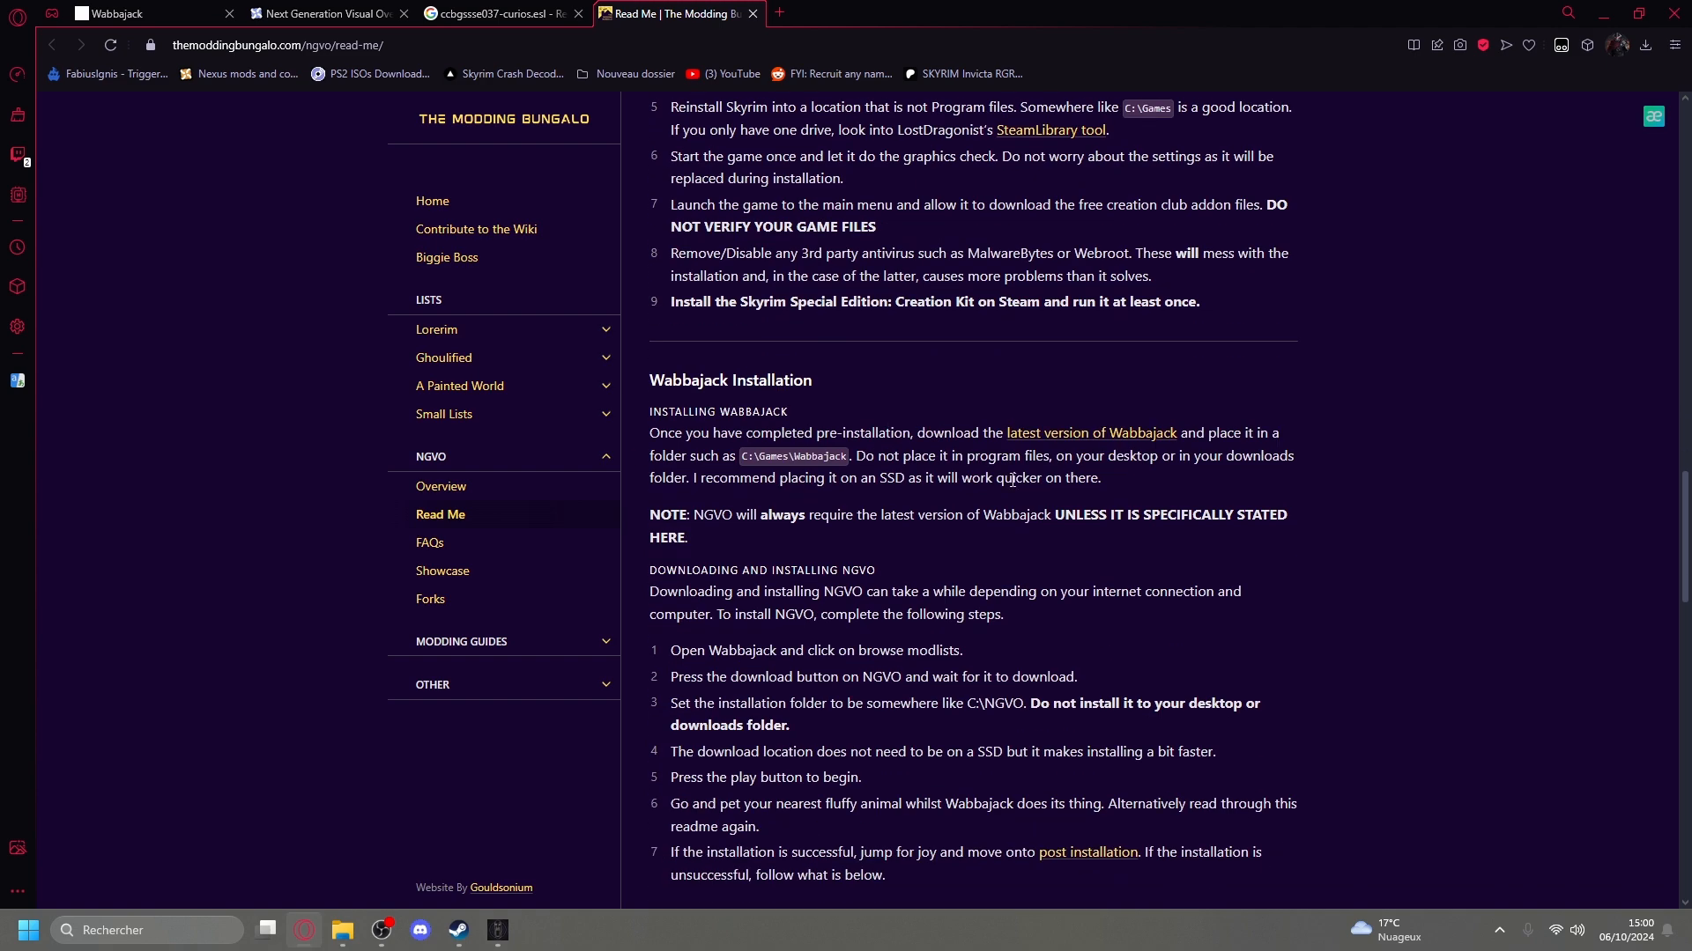
pyautogui.scroll(-6, 891, 438)
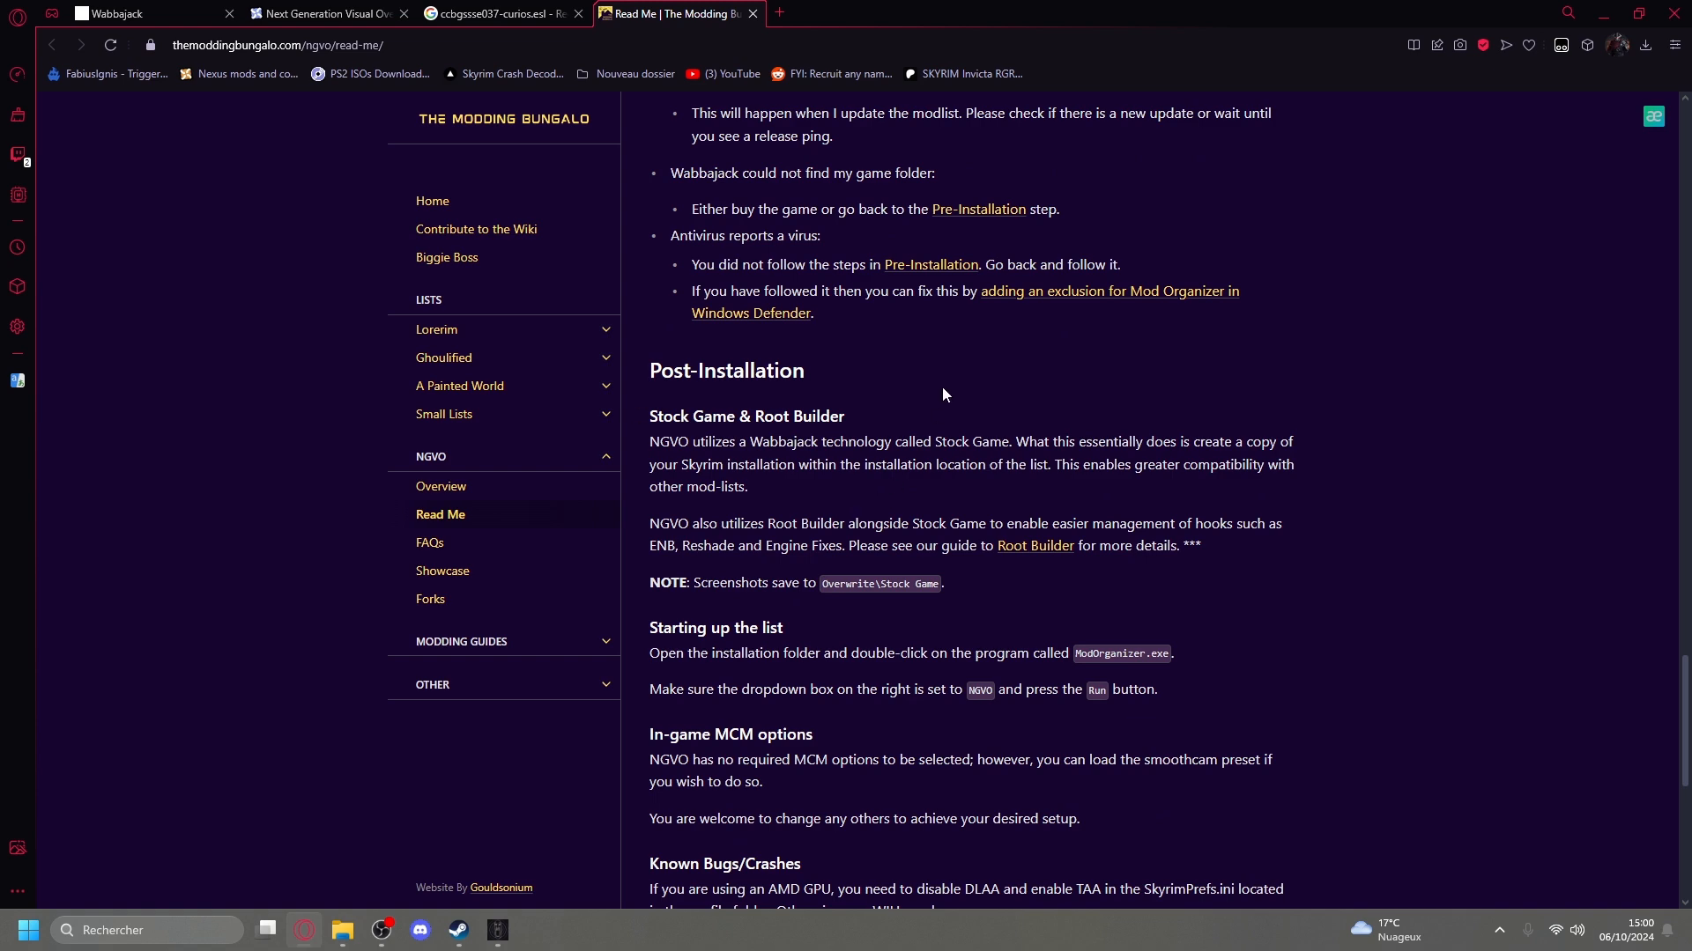
pyautogui.scroll(-3, 938, 387)
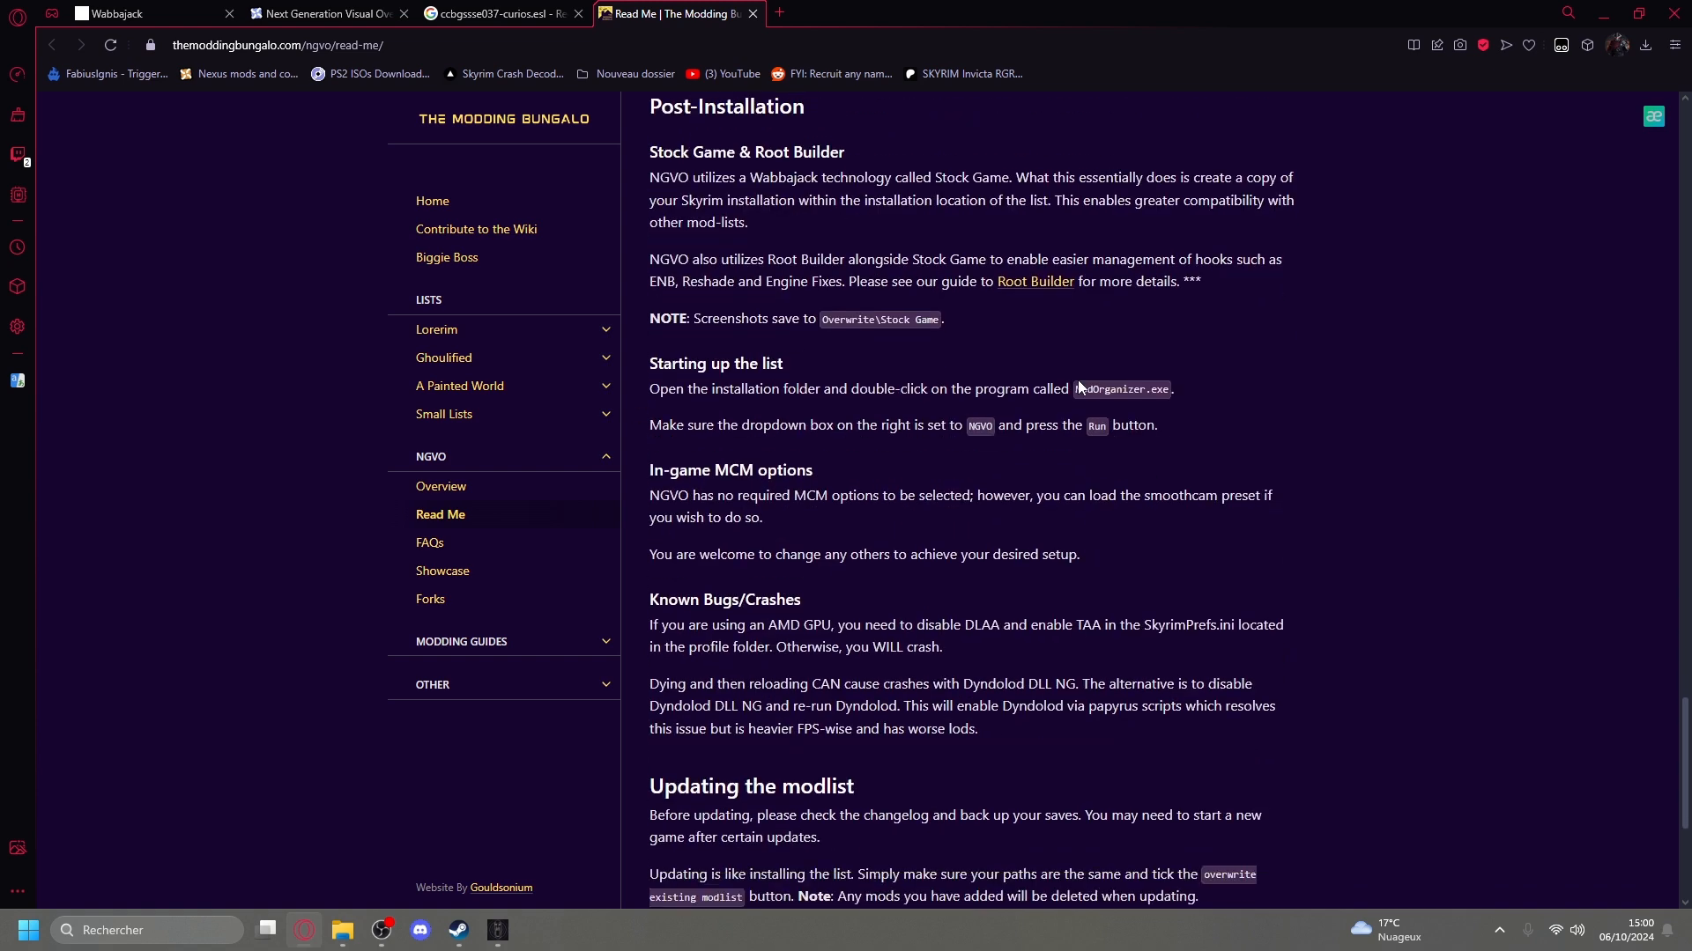
pyautogui.scroll(-5, 921, 415)
pyautogui.scroll(10, 952, 437)
pyautogui.scroll(15, 950, 438)
pyautogui.scroll(4, 1031, 198)
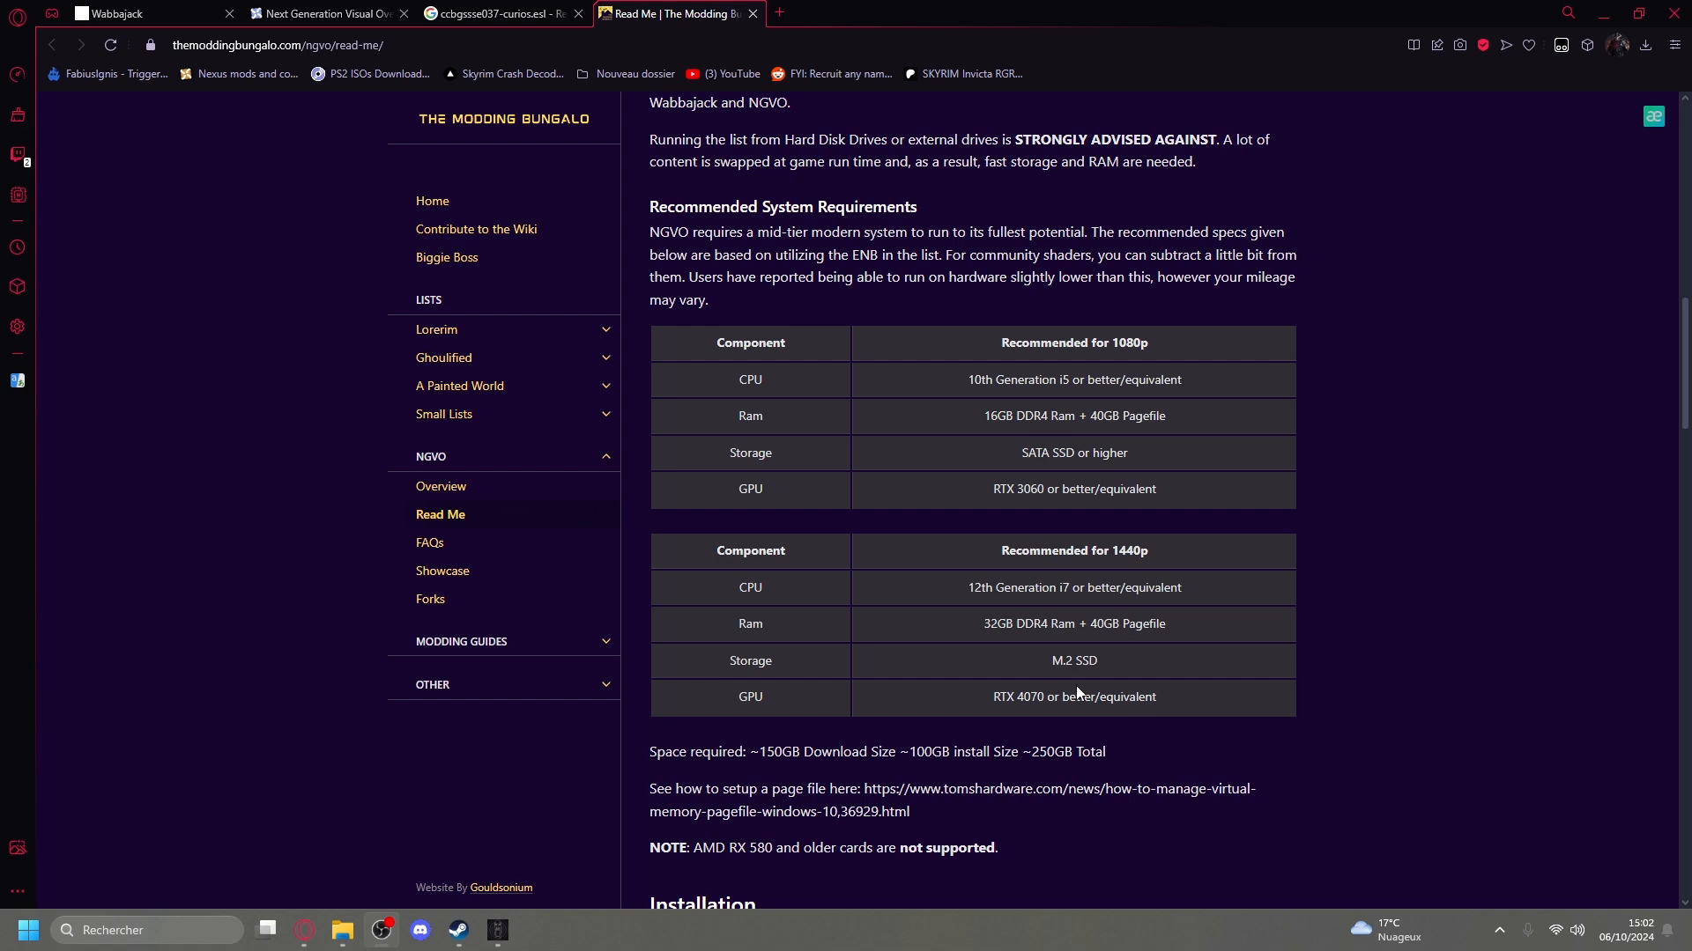
# Switch to Steam and open the local files folder of The Elder Scrolls V: Skyrim Special Edition.
pyautogui.click(458, 931)
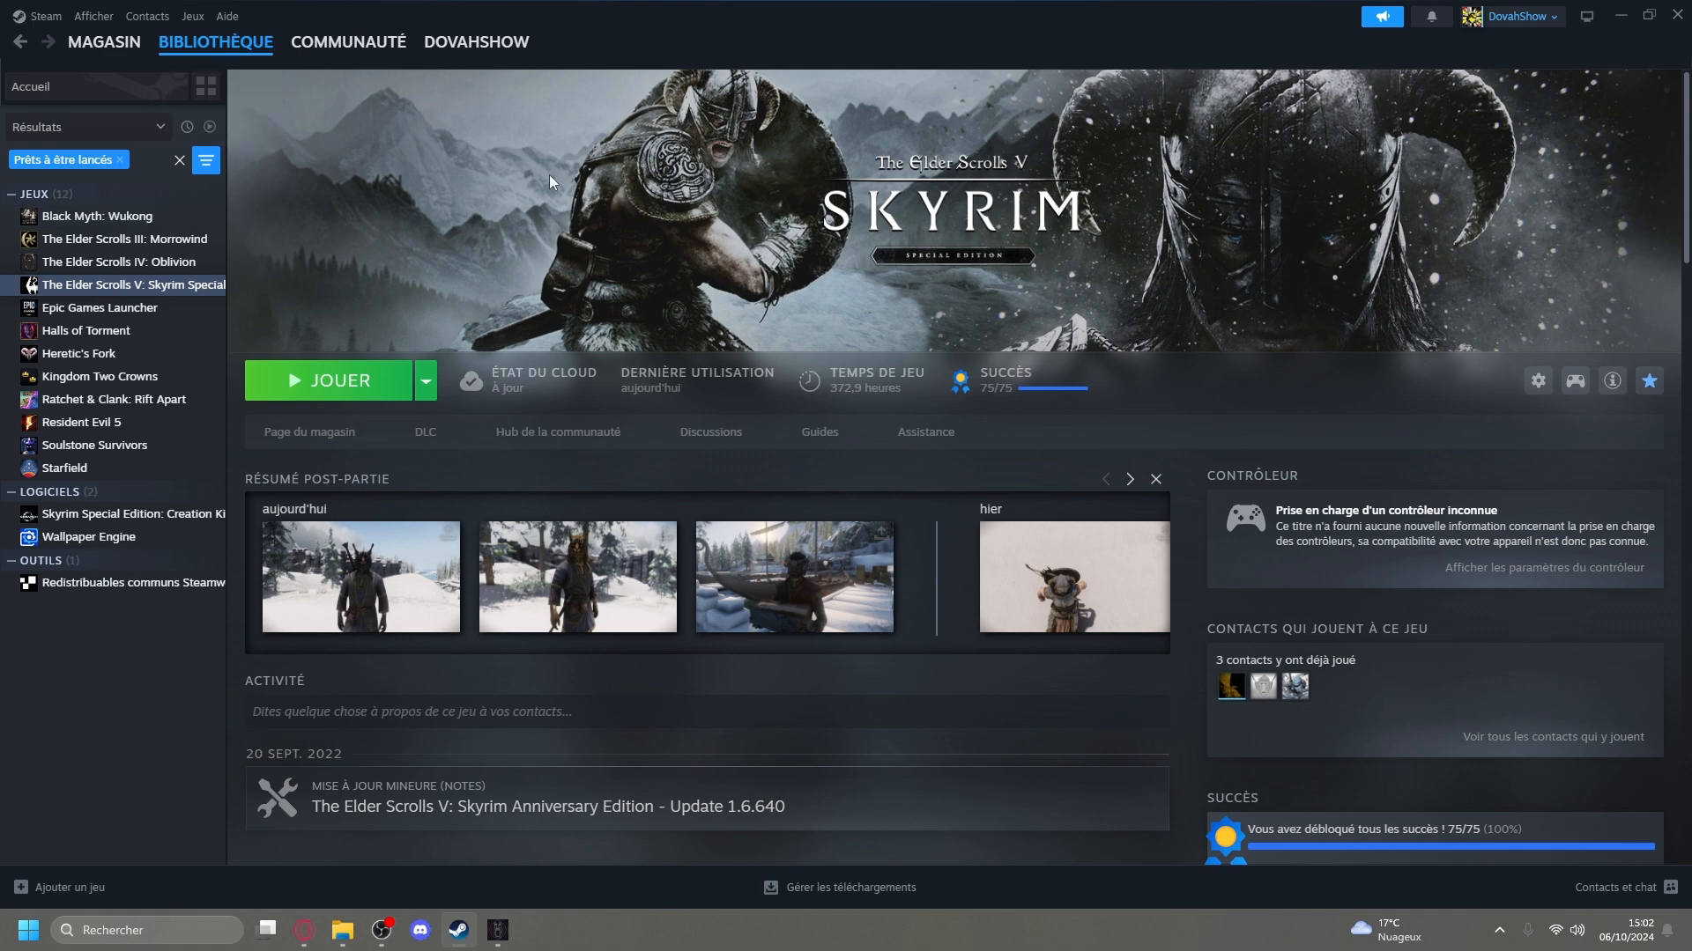
pyautogui.moveTo(681, 542)
pyautogui.click(1540, 384)
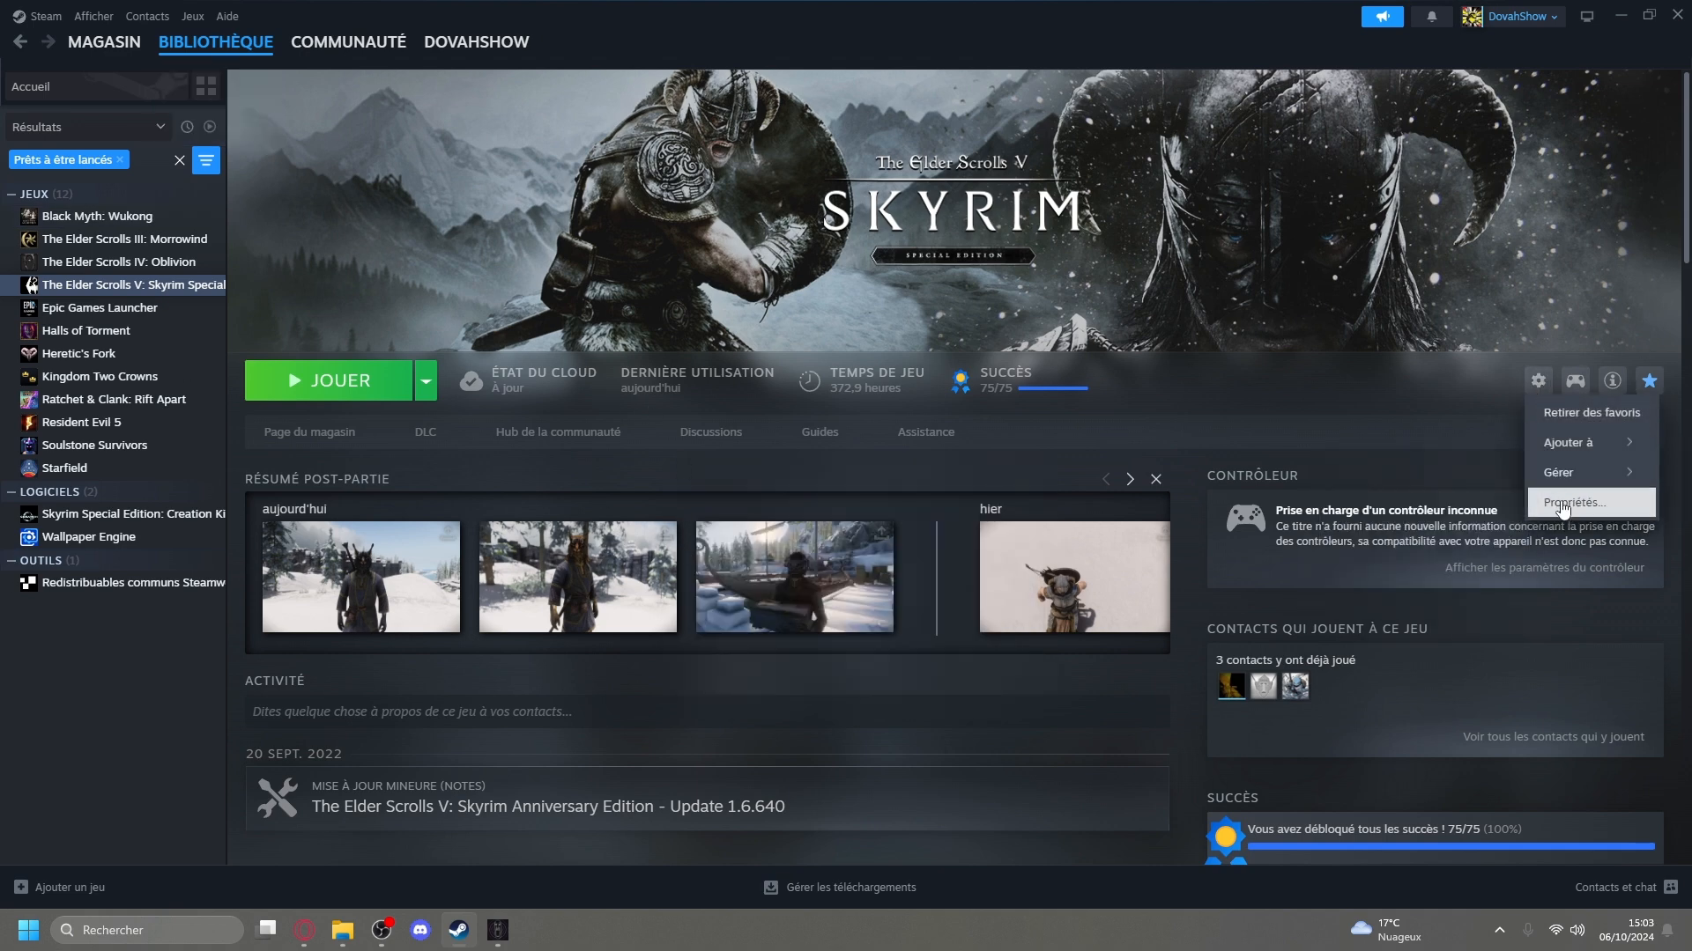
pyautogui.moveTo(1559, 486)
pyautogui.click(1429, 515)
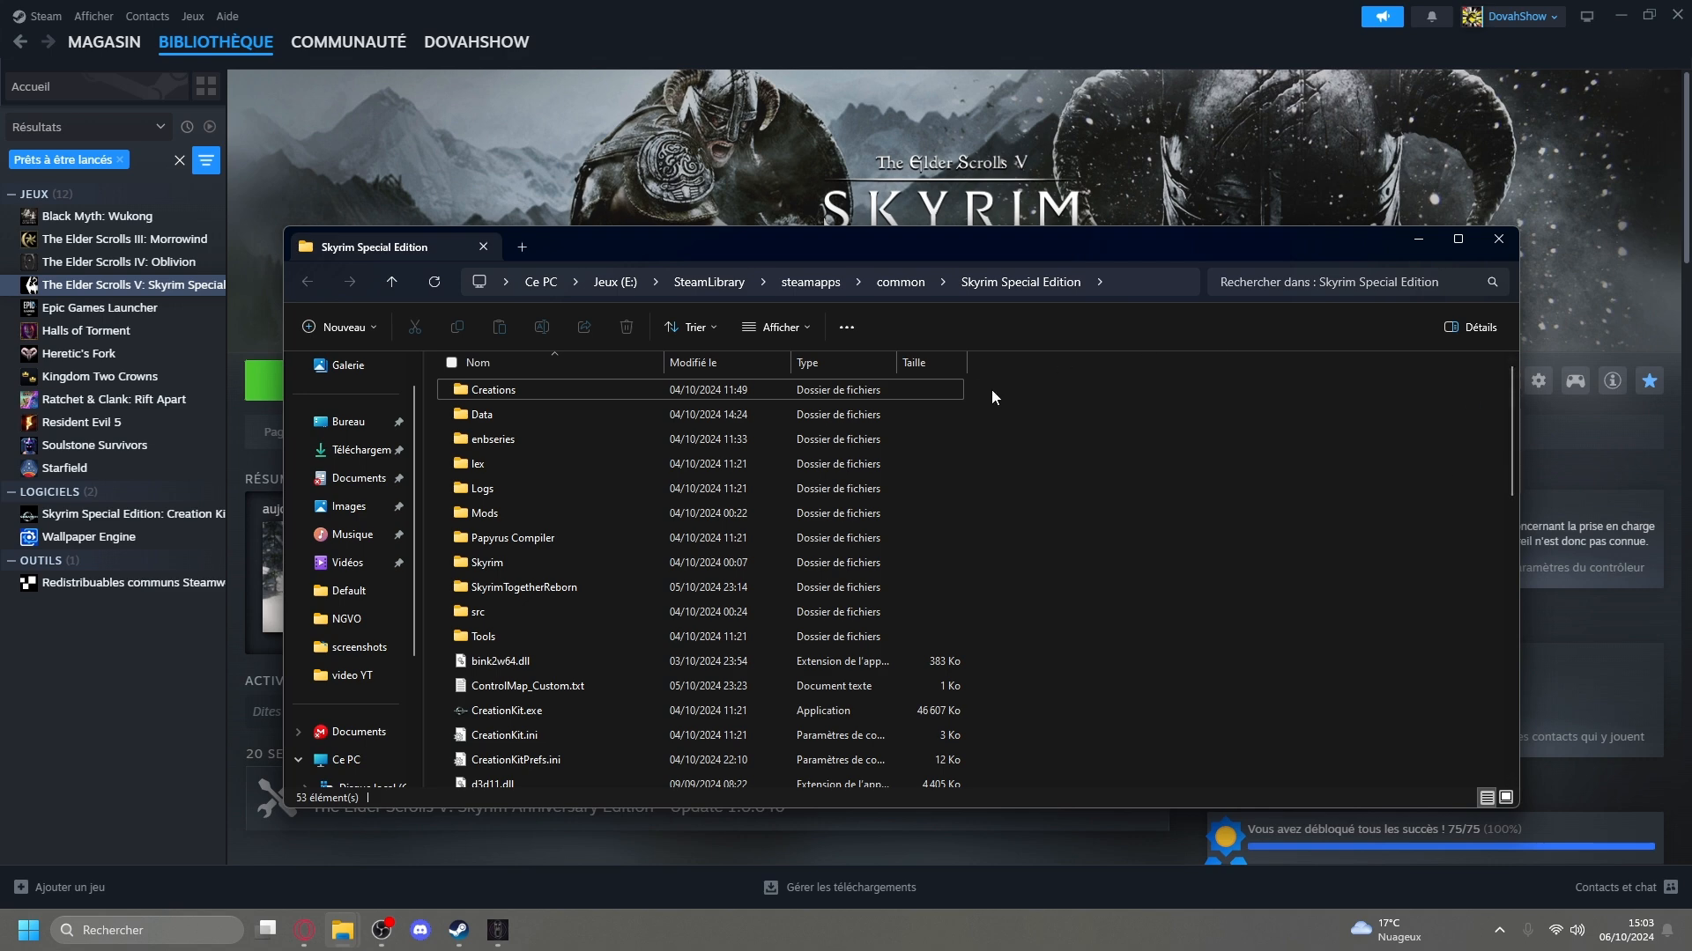
# Select all files in the Skyrim Special Edition folder, clear the selection without deleting anything, and close the folder.
pyautogui.moveTo(992, 384); pyautogui.dragTo(1082, 723)
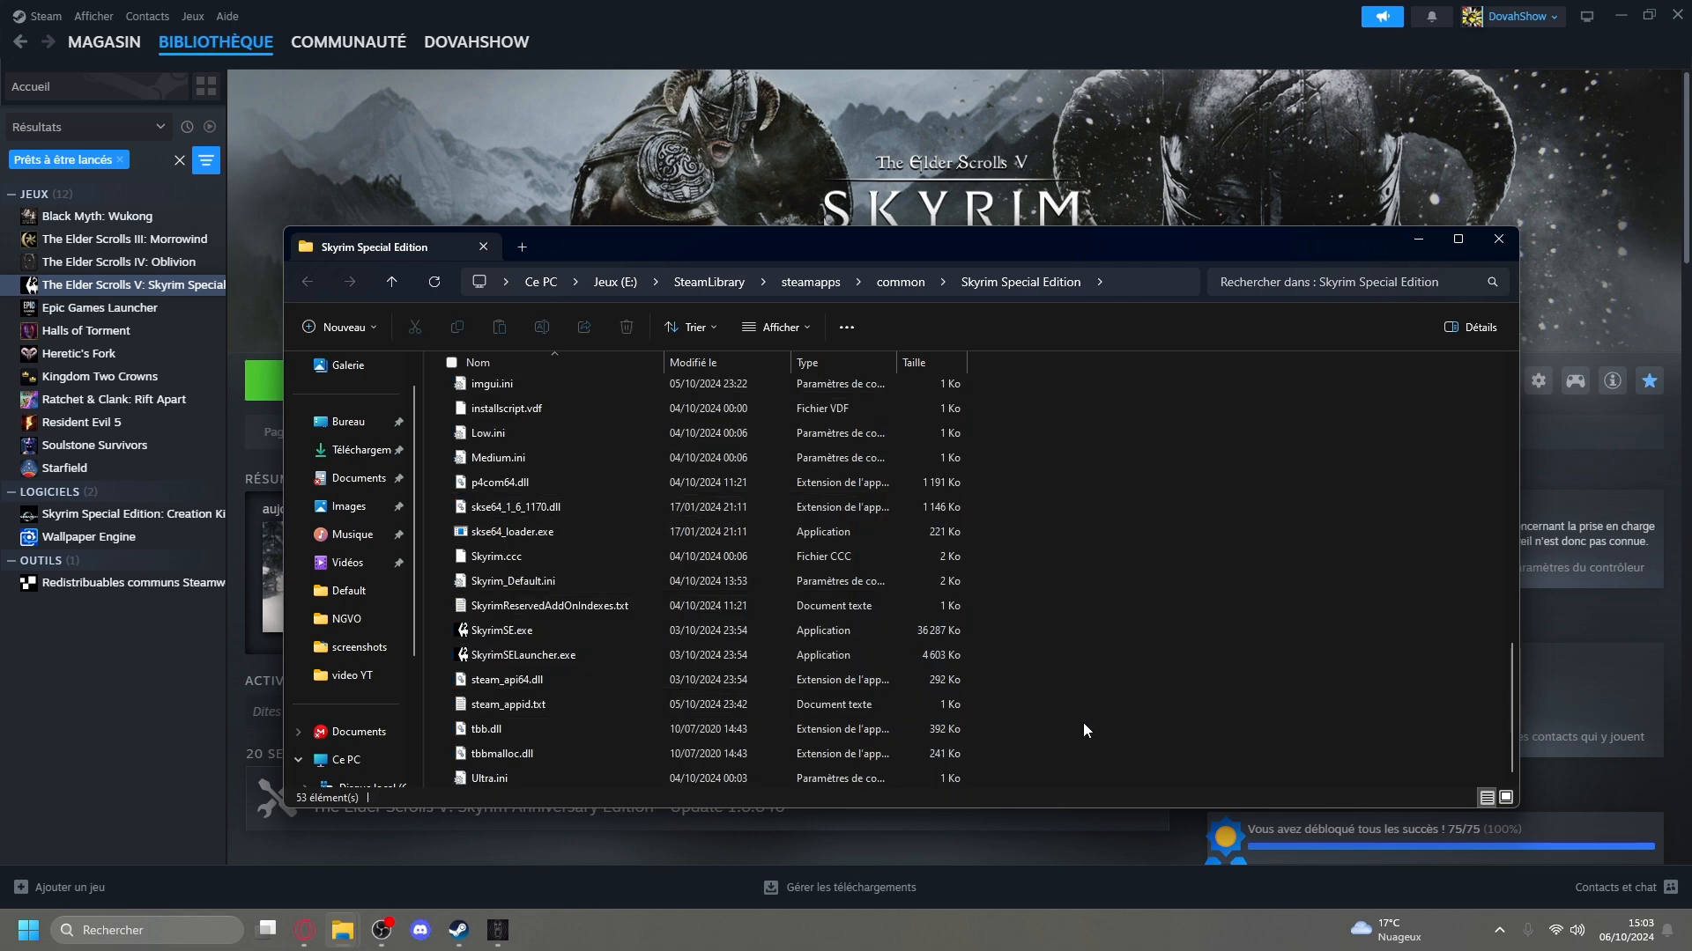
pyautogui.scroll(10, 1082, 723)
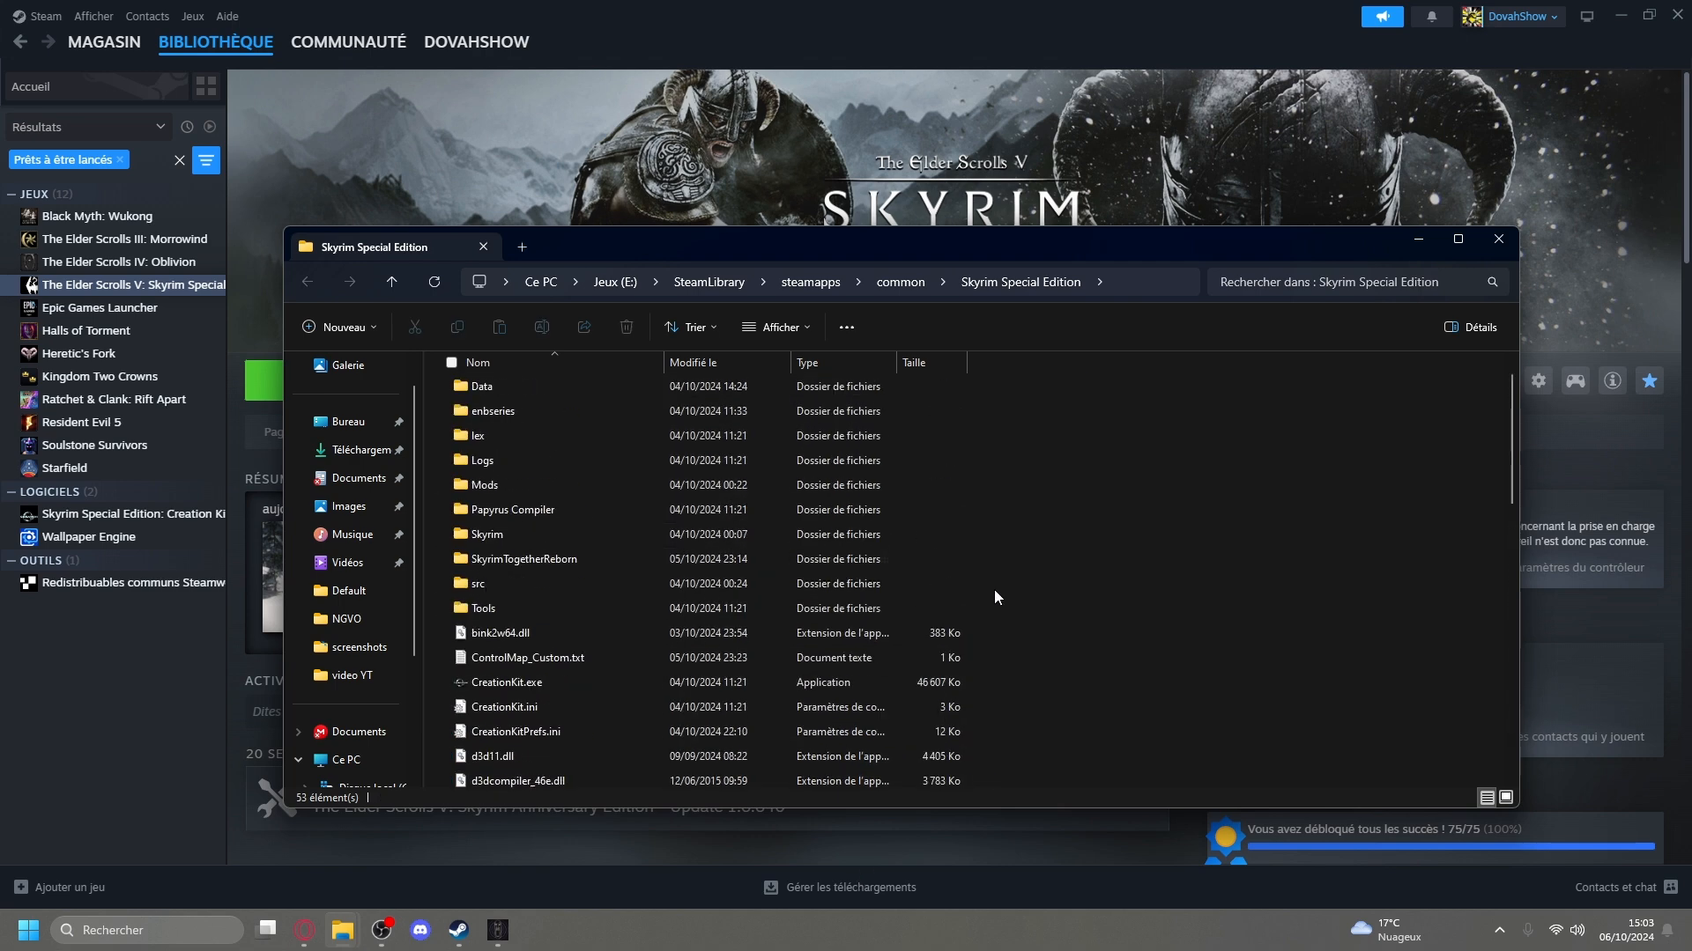
pyautogui.moveTo(1002, 384); pyautogui.dragTo(872, 894)
pyautogui.scroll(10, 1002, 719)
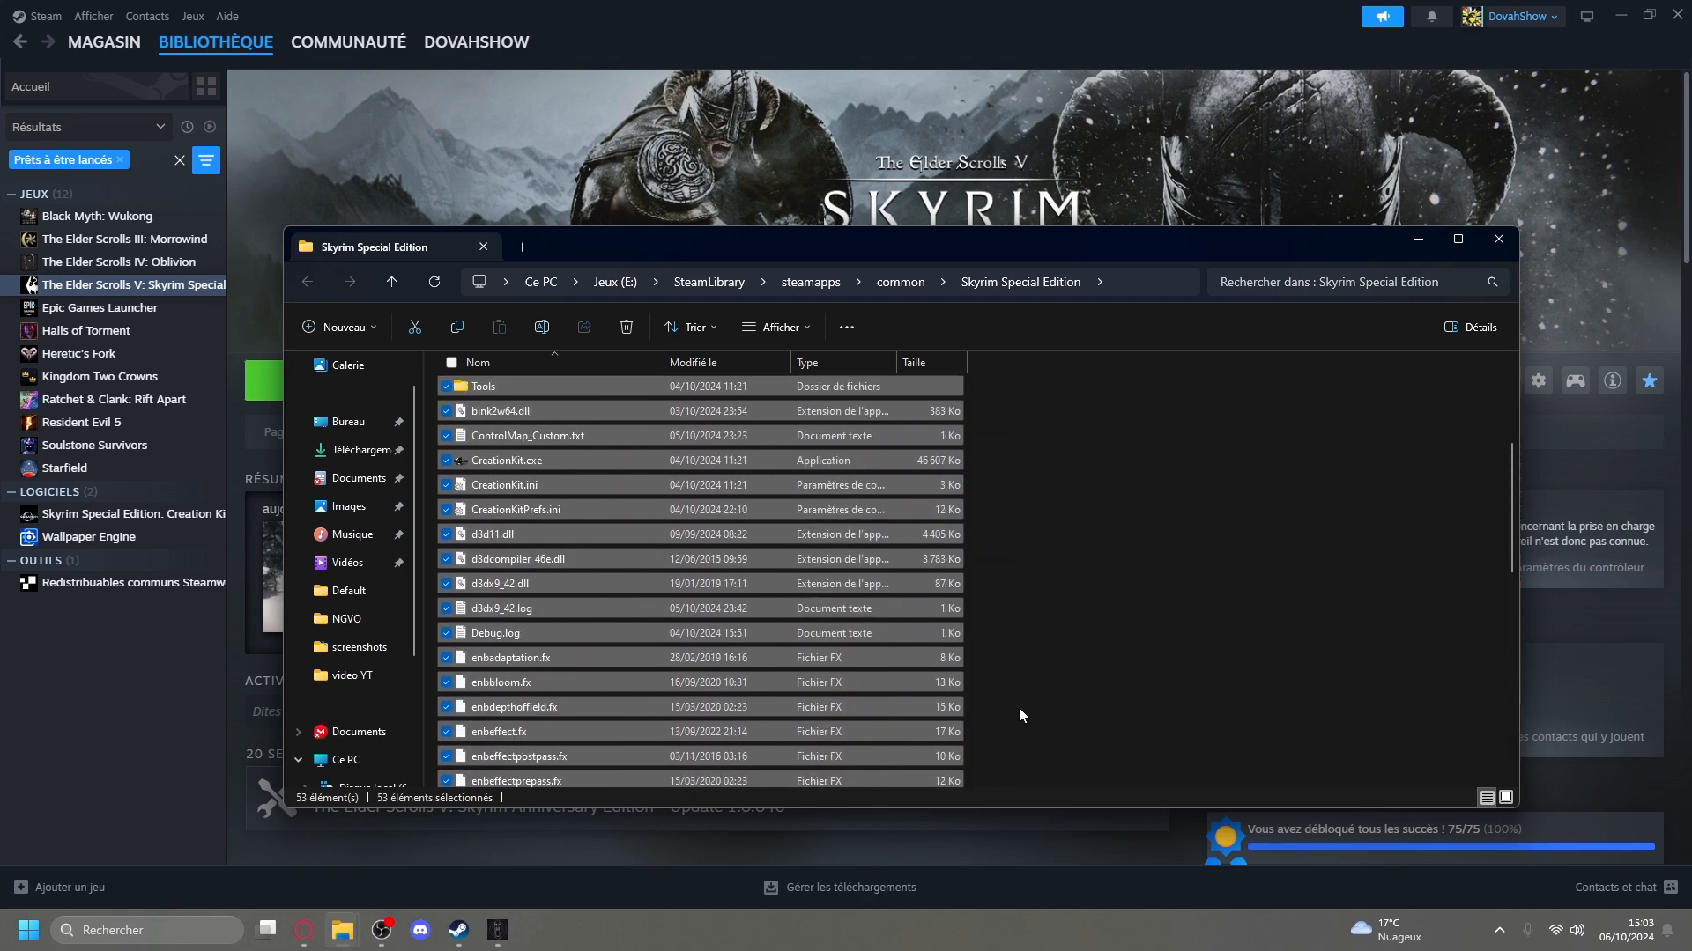
pyautogui.click(1158, 398)
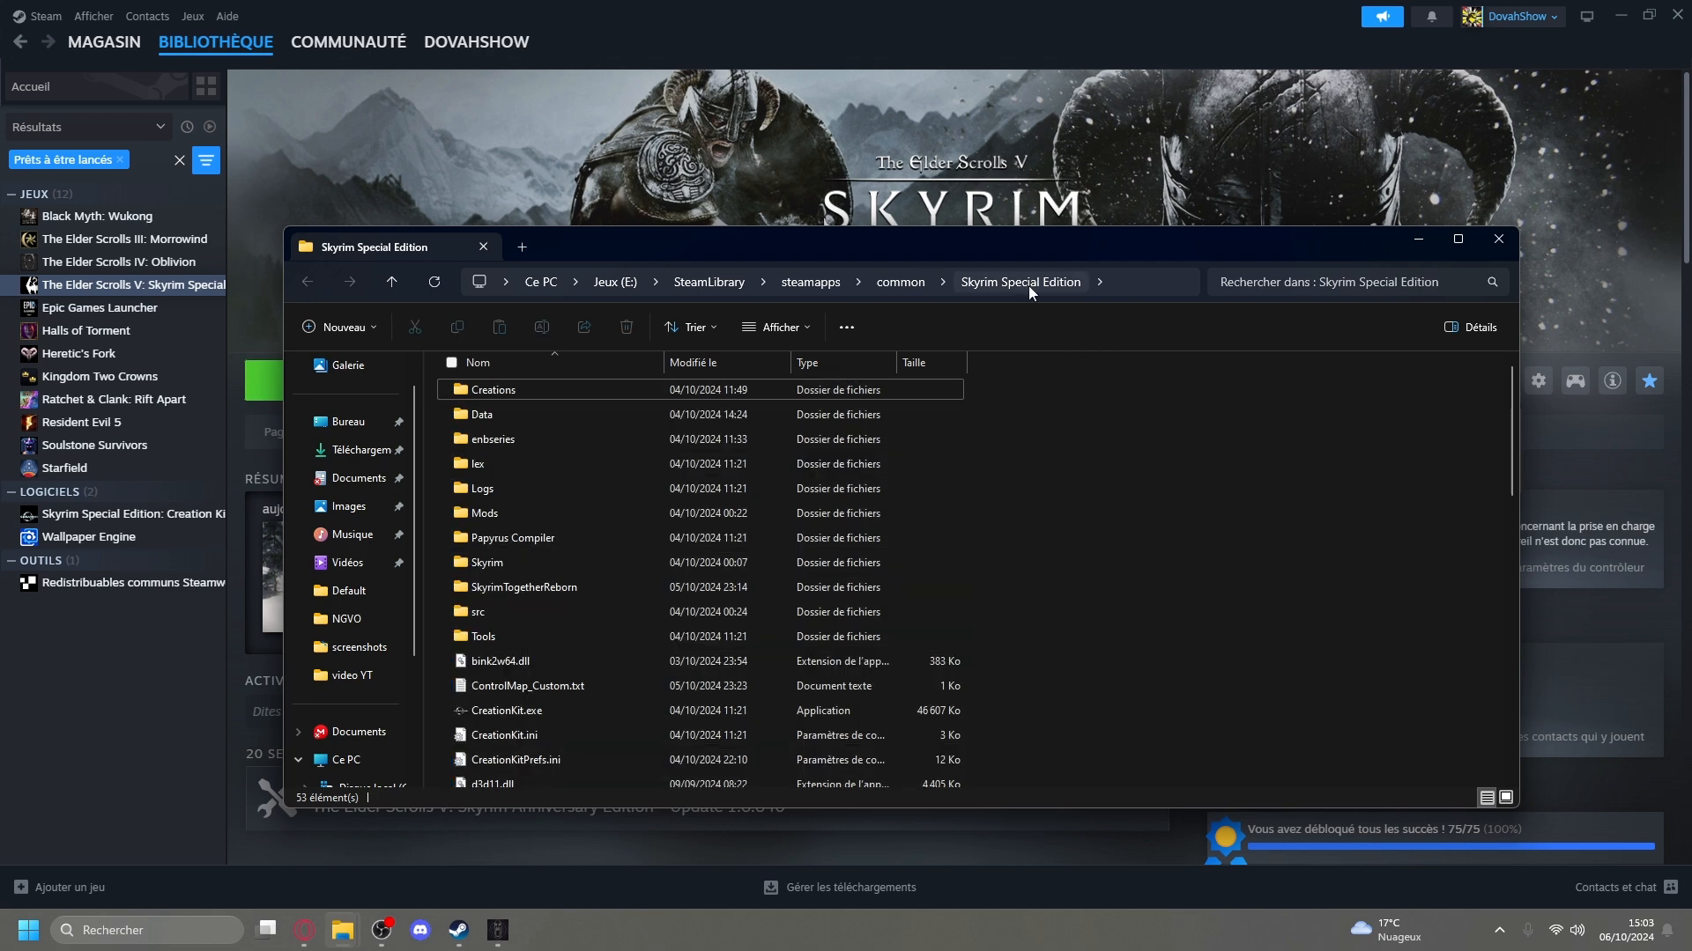
pyautogui.click(1498, 238)
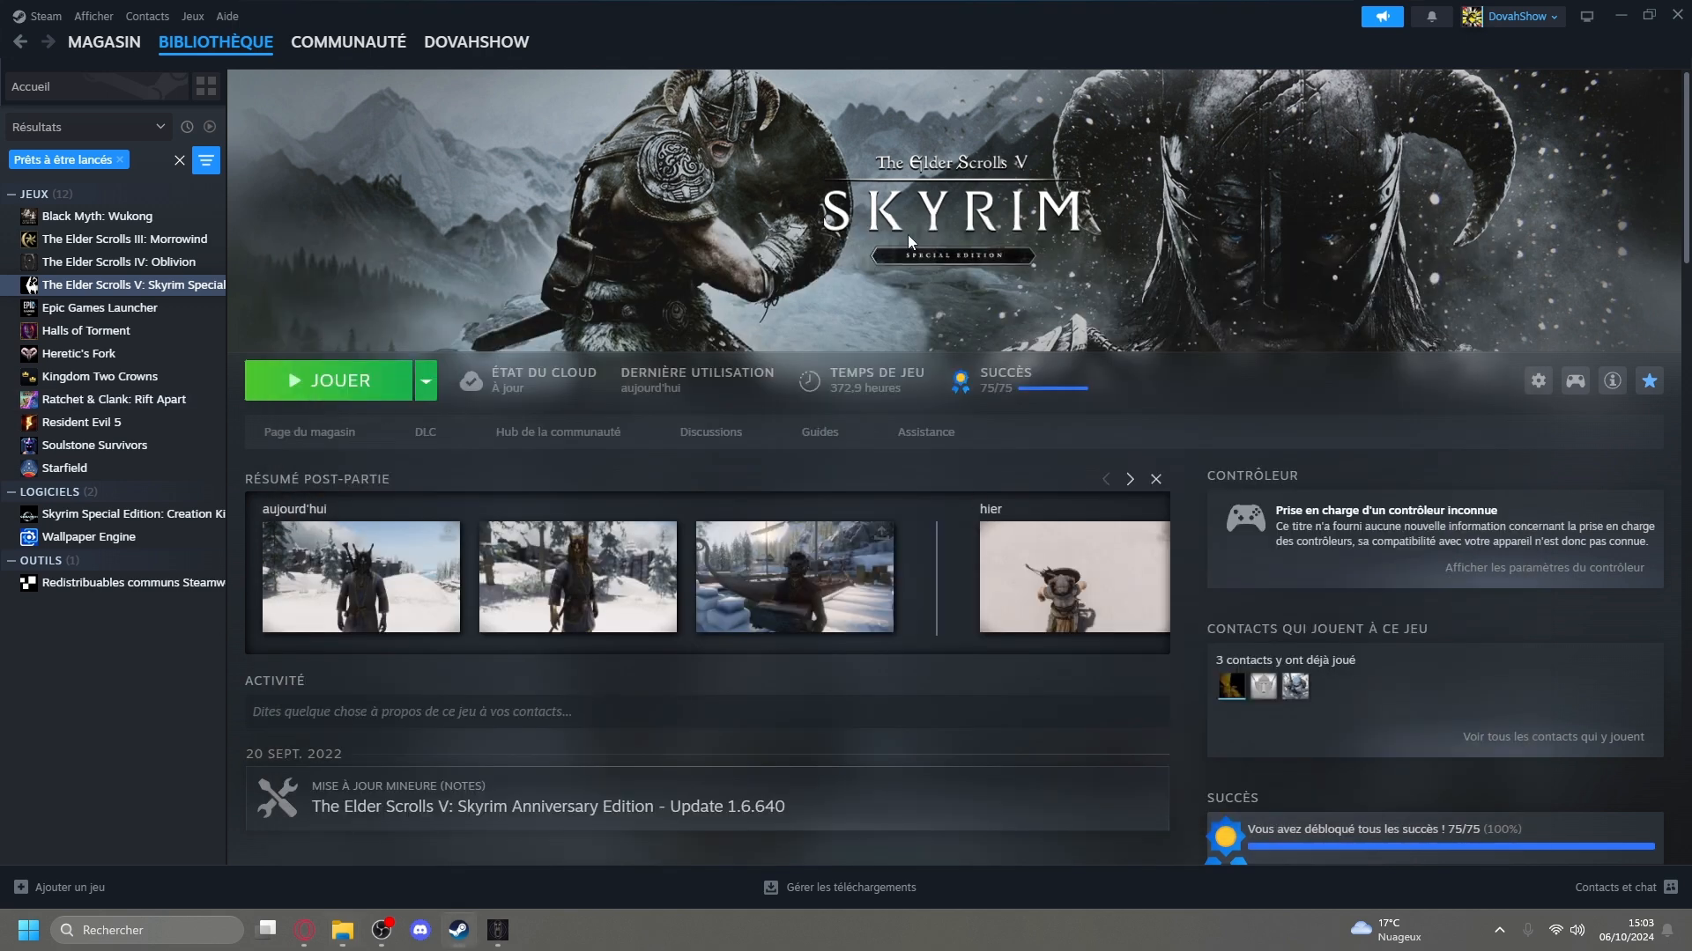
# Look at the uninstall option in Skyrim Special Edition's management options, and dismiss it without choosing anything.
pyautogui.click(1537, 382)
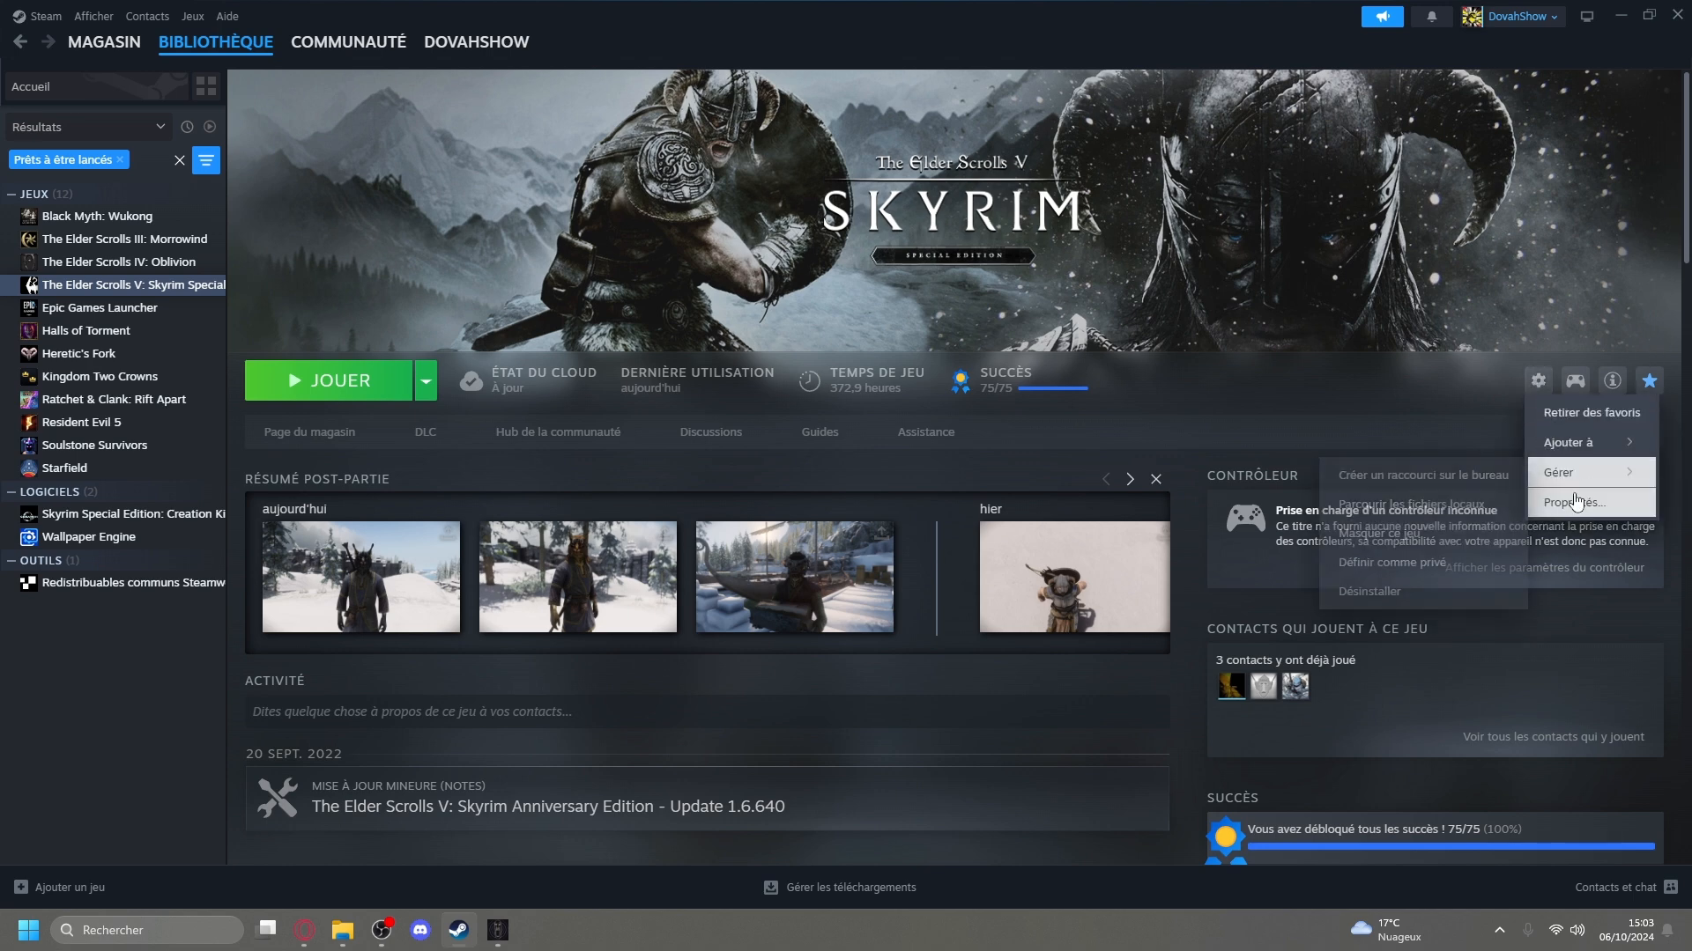
pyautogui.moveTo(1577, 473)
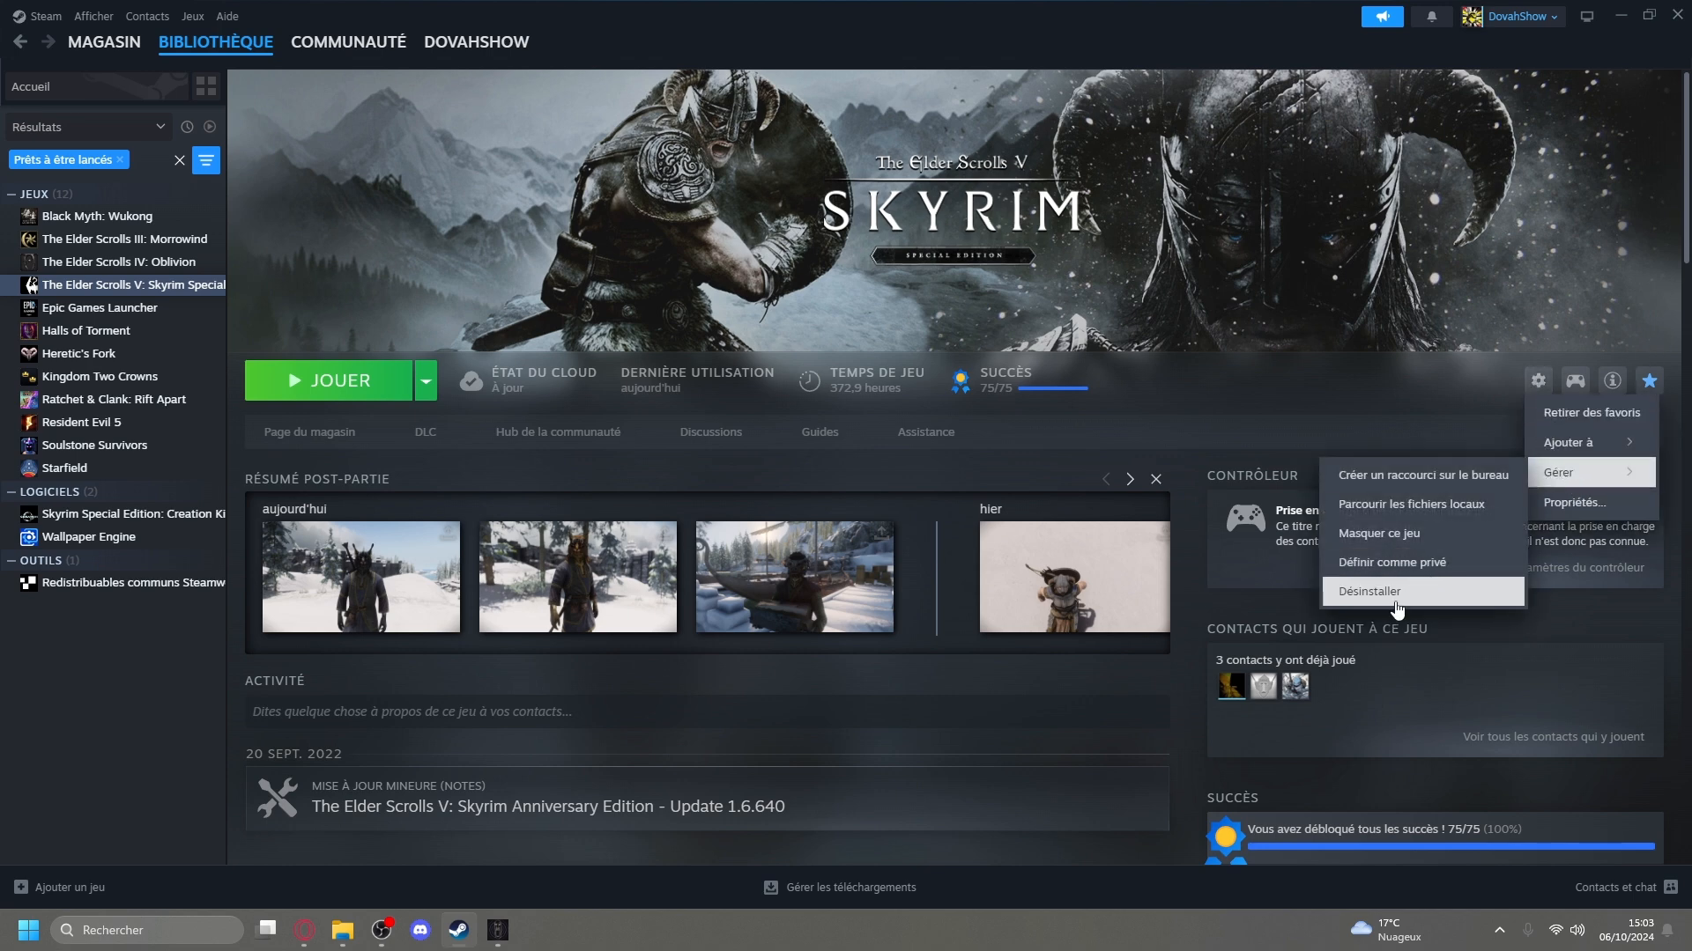
pyautogui.click(1340, 388)
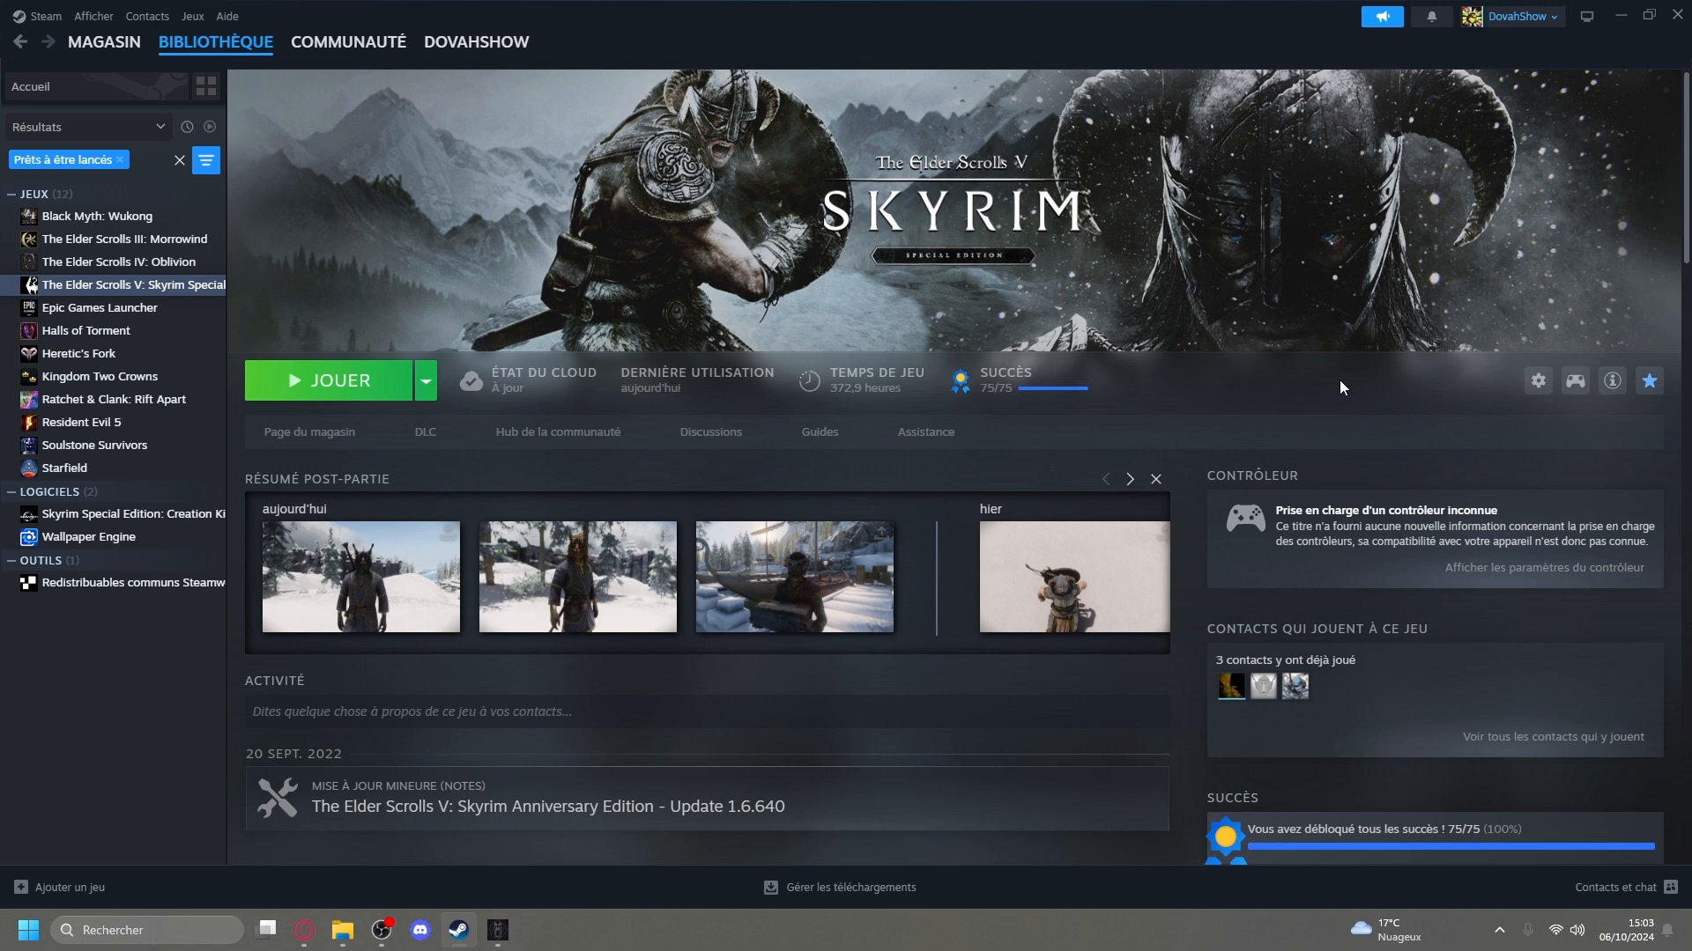
# Set the language of Skyrim Special Edition to English (anglais) in the game's properties and close the properties window.
pyautogui.click(1536, 383)
pyautogui.moveTo(1595, 486)
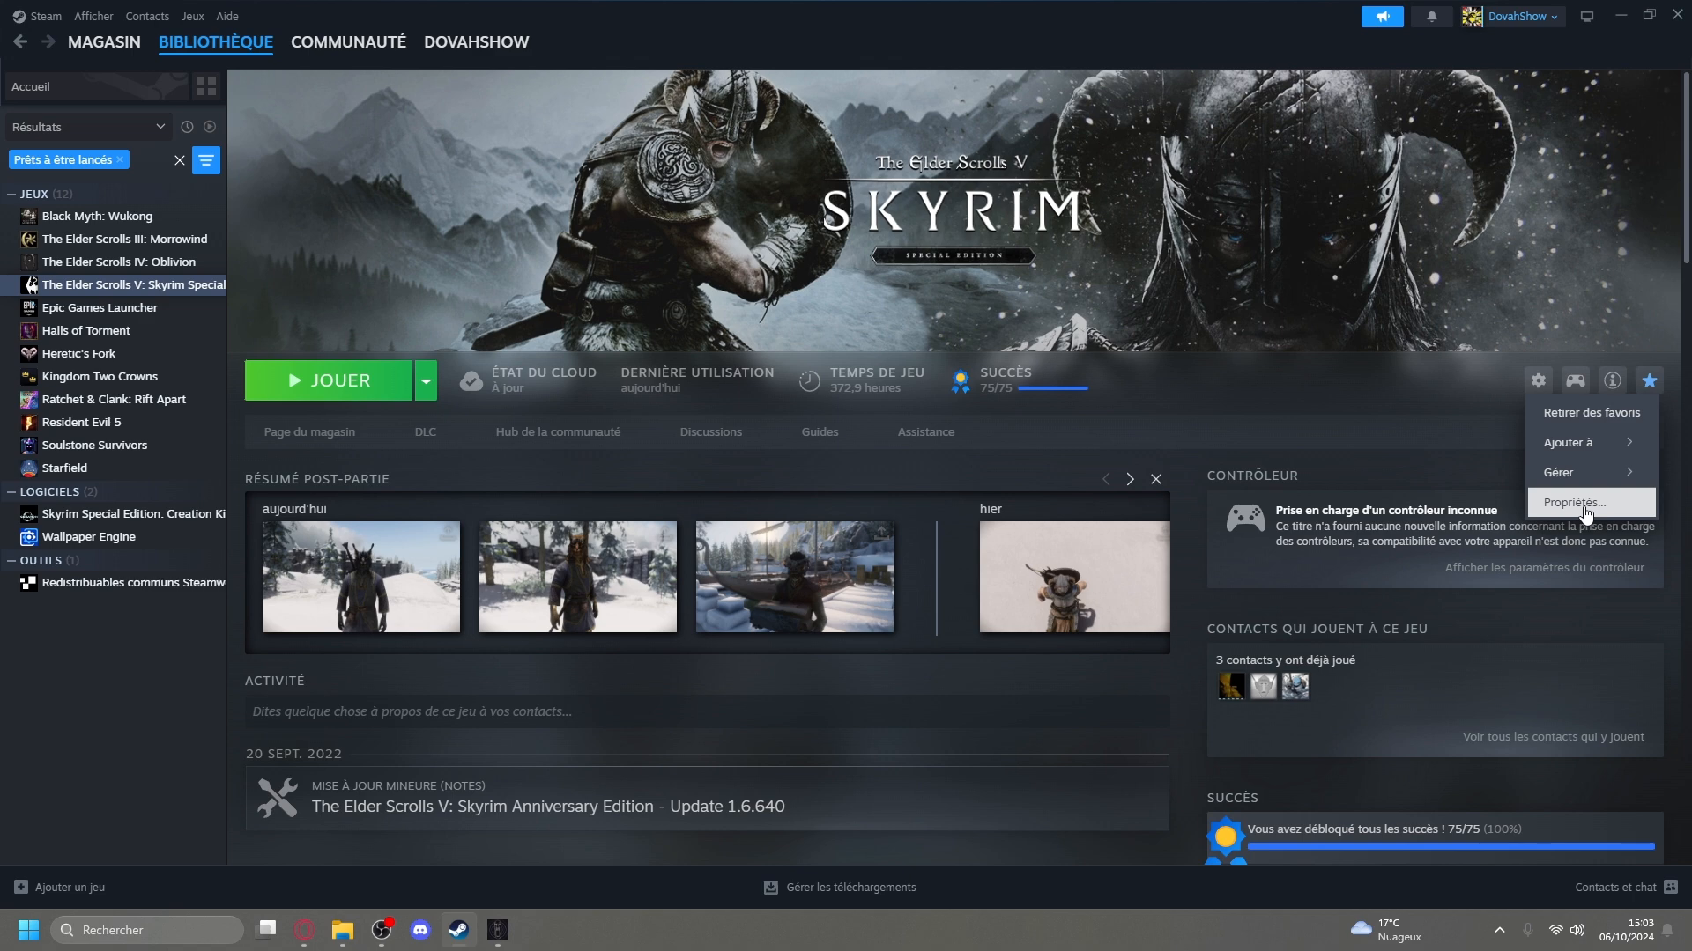
pyautogui.click(1586, 511)
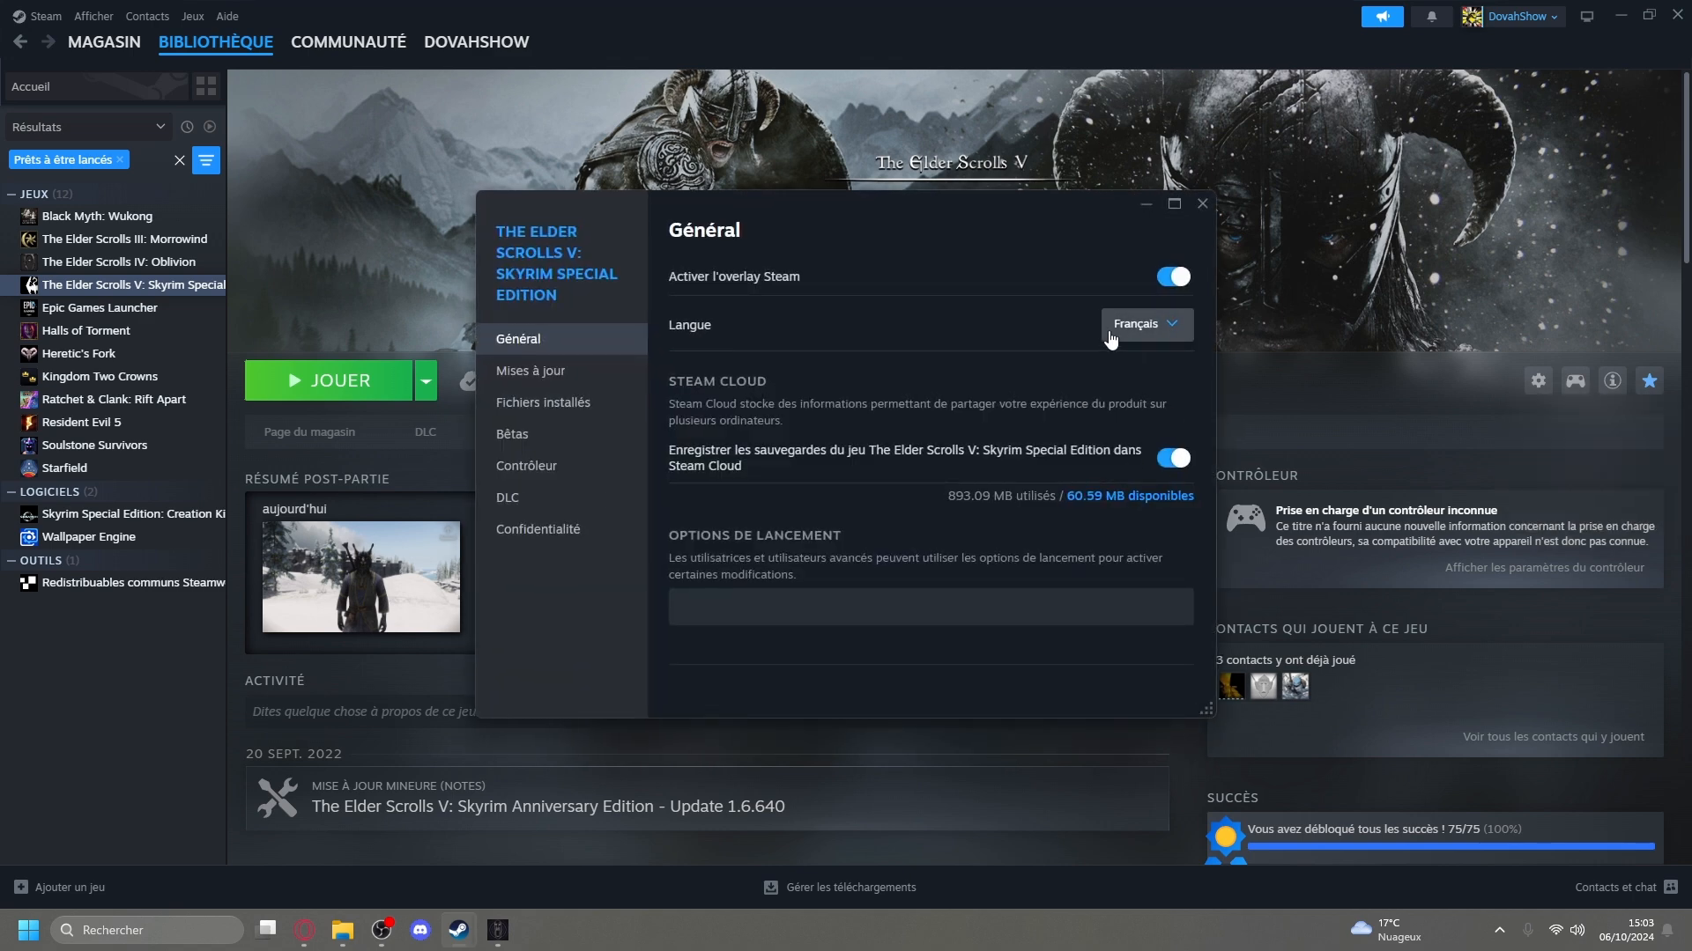
pyautogui.click(1158, 342)
pyautogui.click(950, 250)
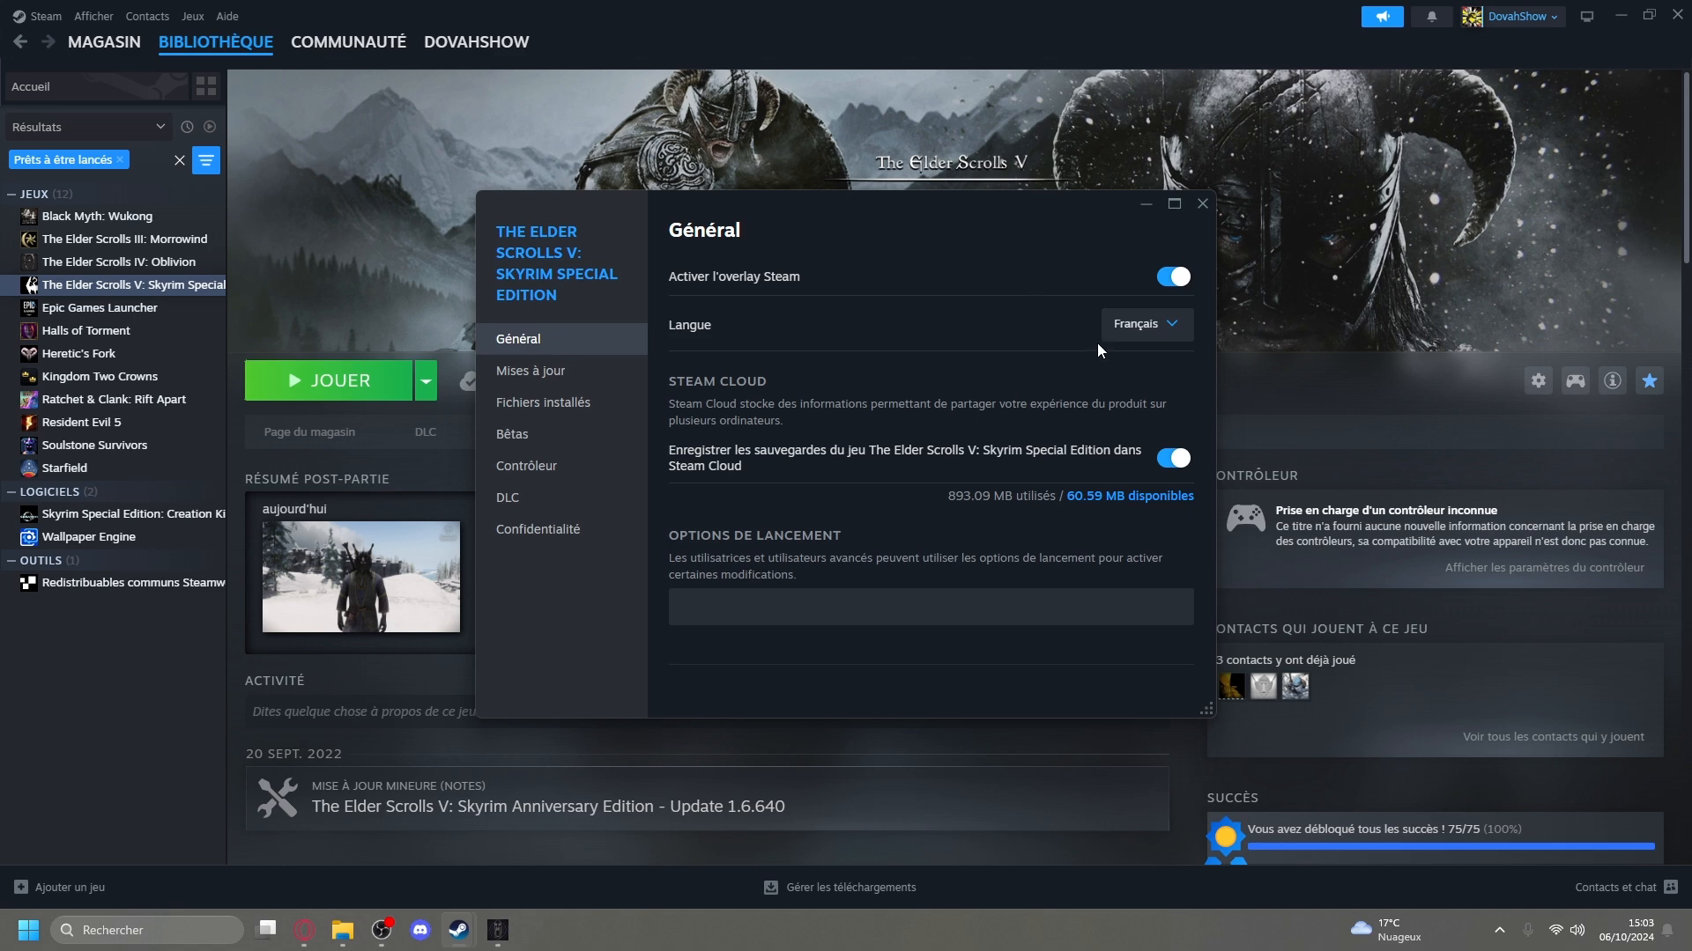
pyautogui.click(1140, 332)
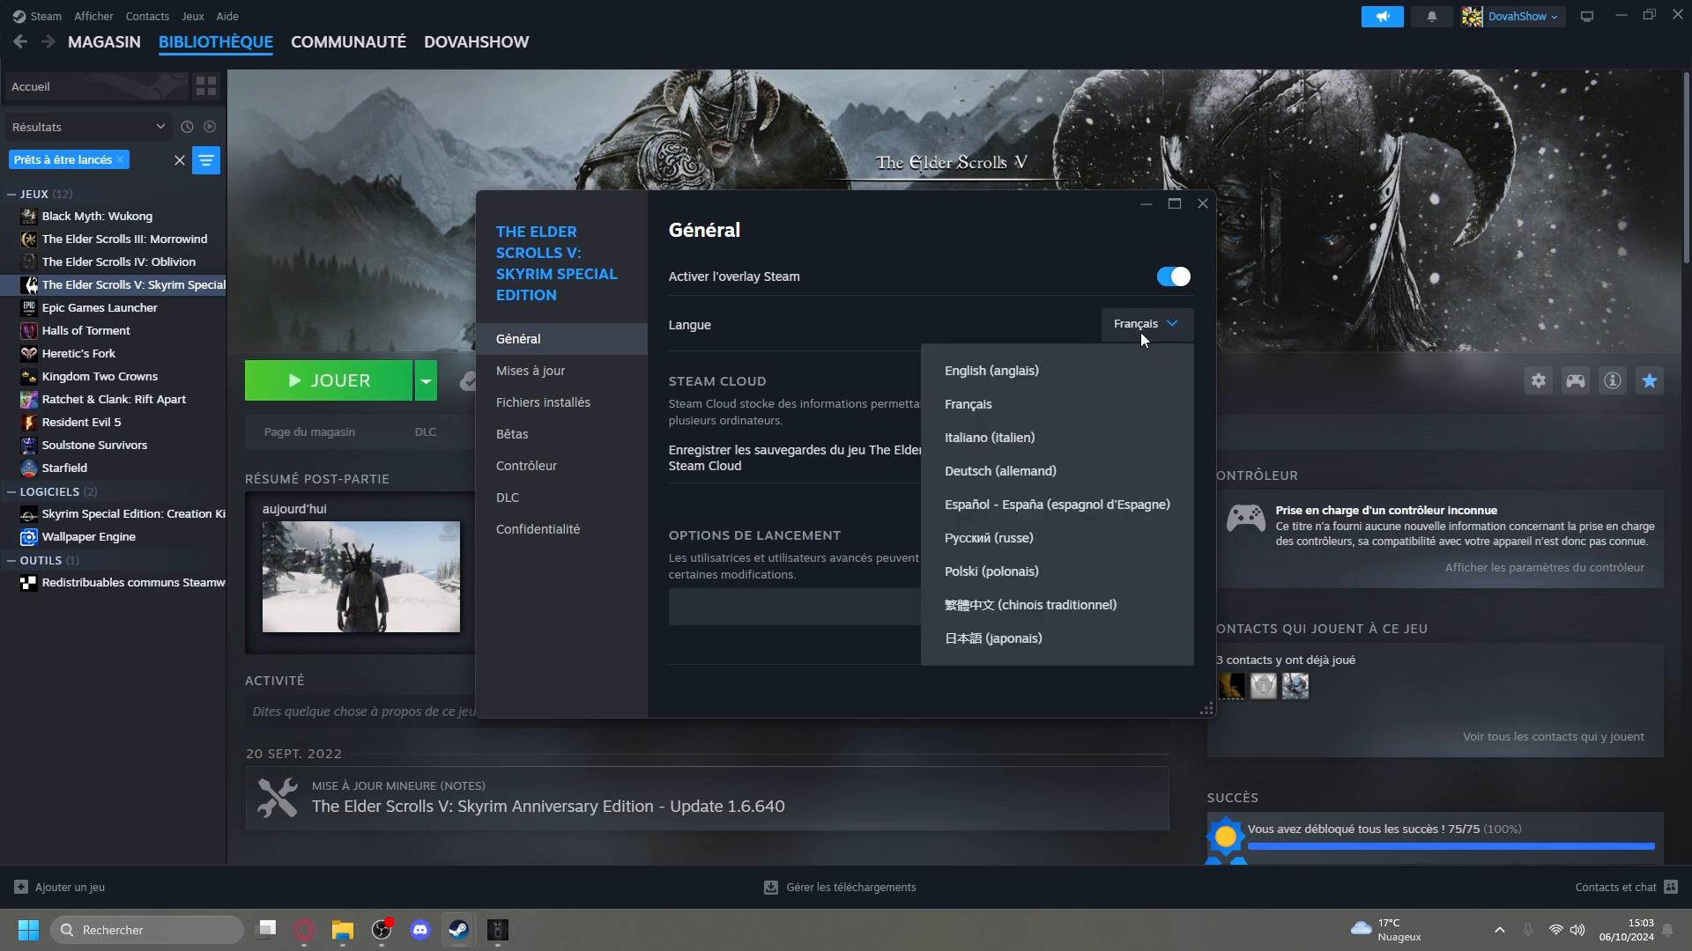
pyautogui.click(1023, 370)
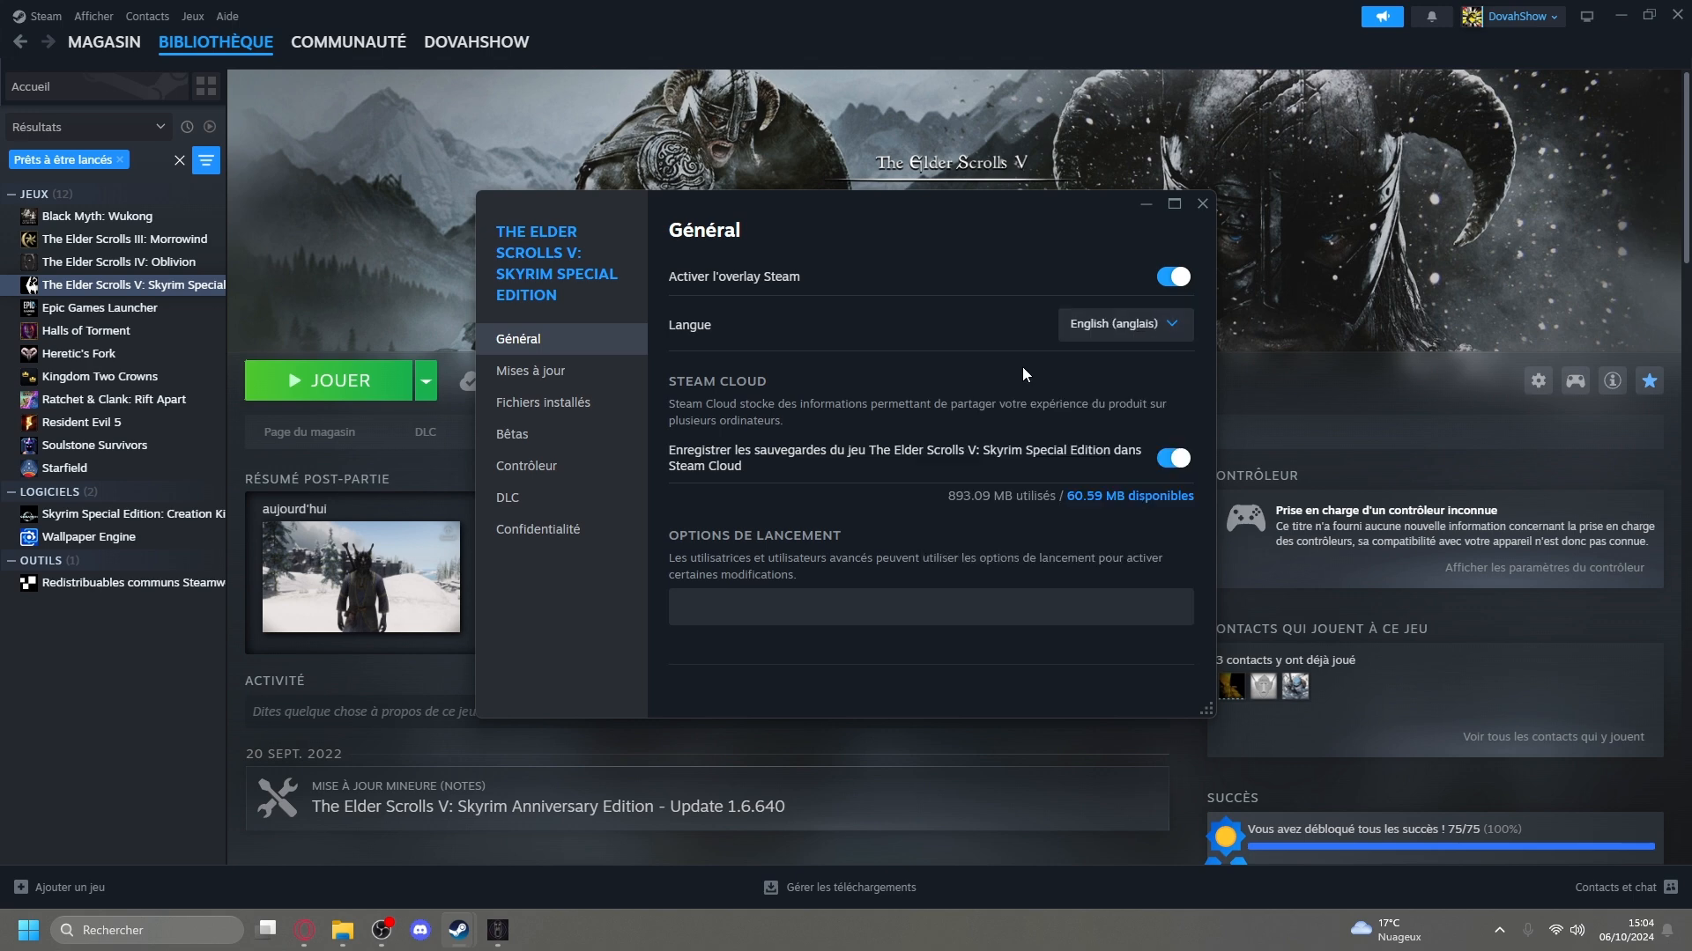
pyautogui.click(1202, 204)
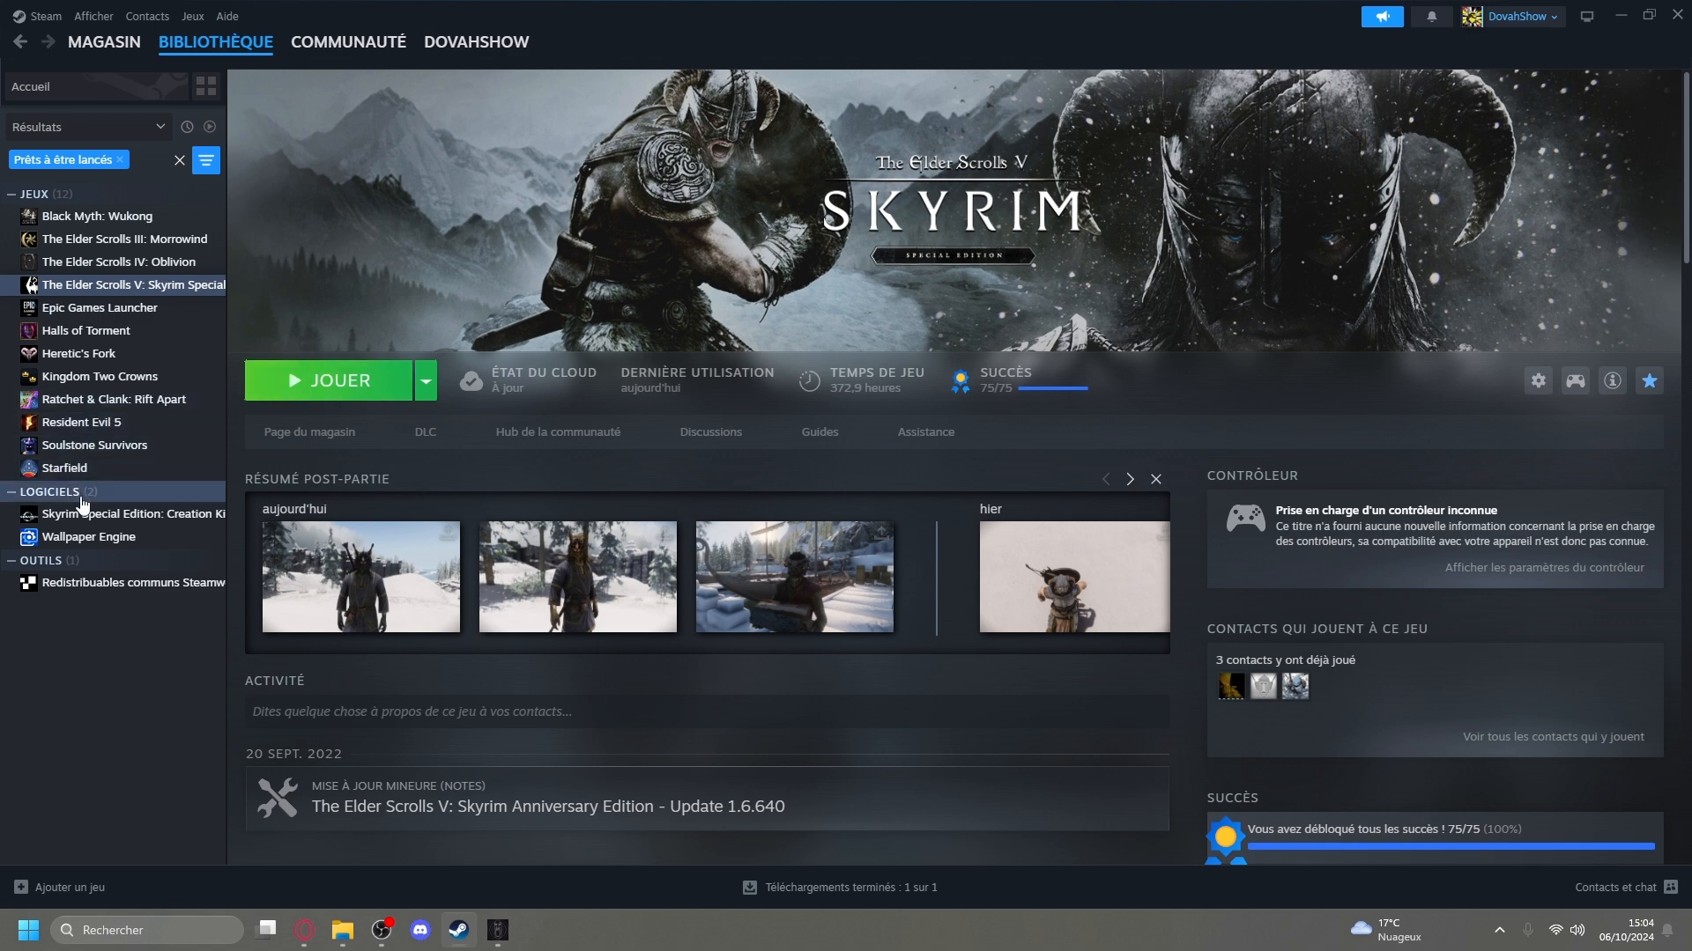
# Look at the Skyrim Special Edition: Creation Kit library entry and its store page, and return to Skyrim Special Edition.
pyautogui.click(109, 519)
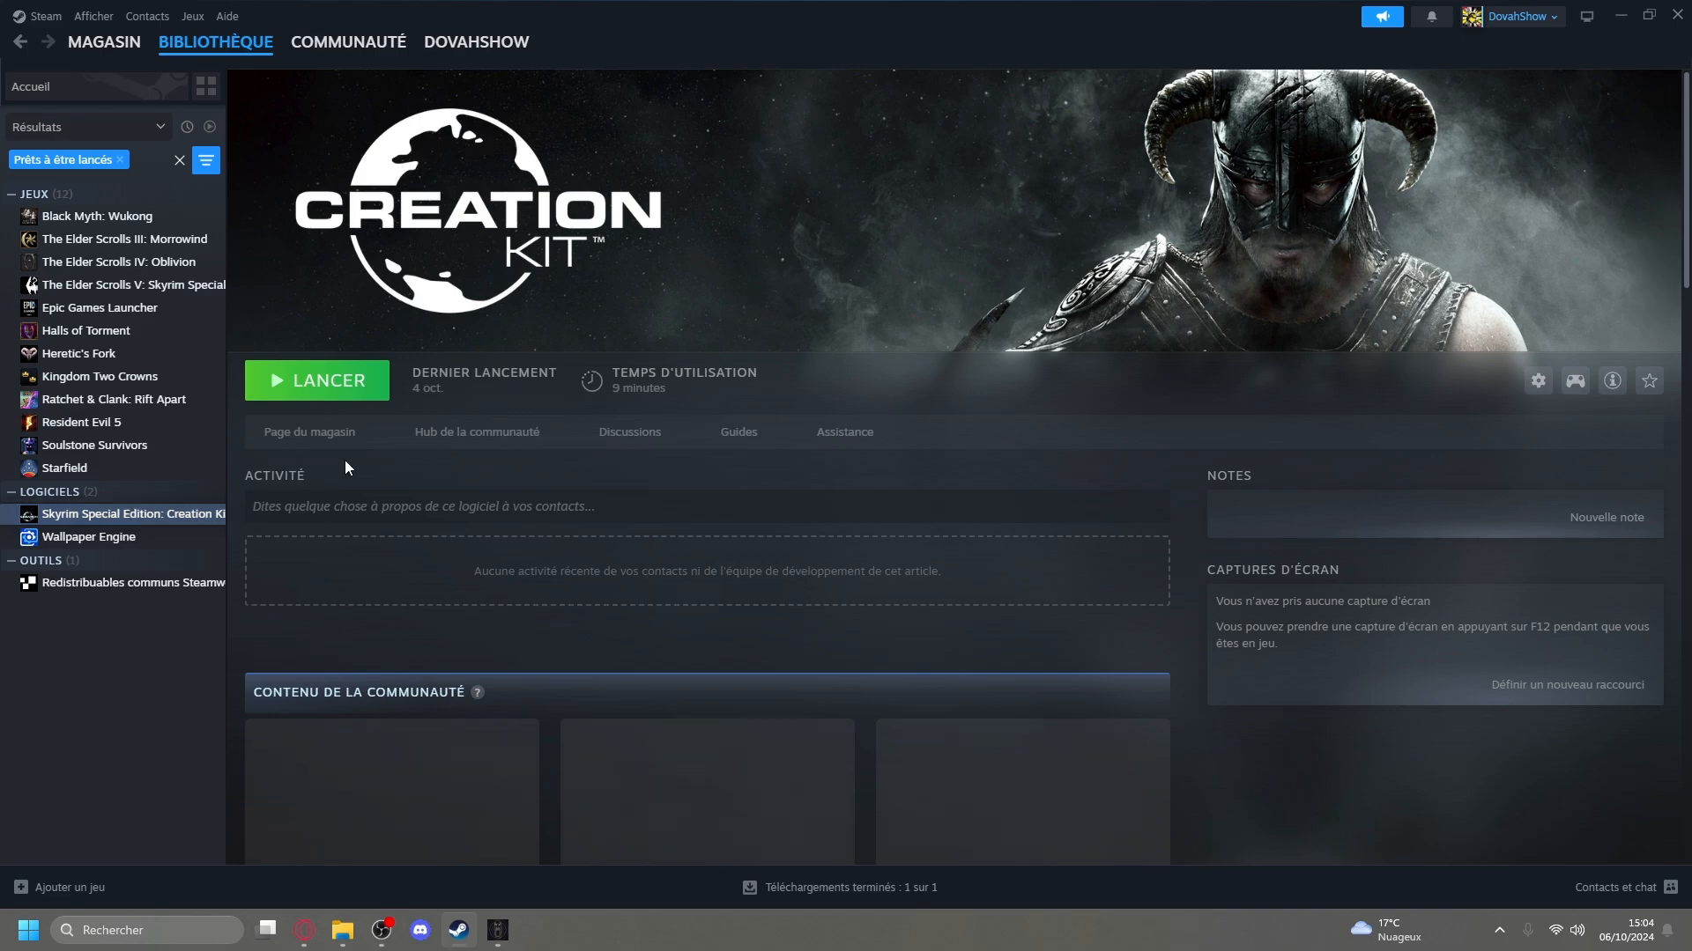
pyautogui.scroll(-10, 433, 416)
pyautogui.scroll(10, 422, 432)
pyautogui.click(328, 435)
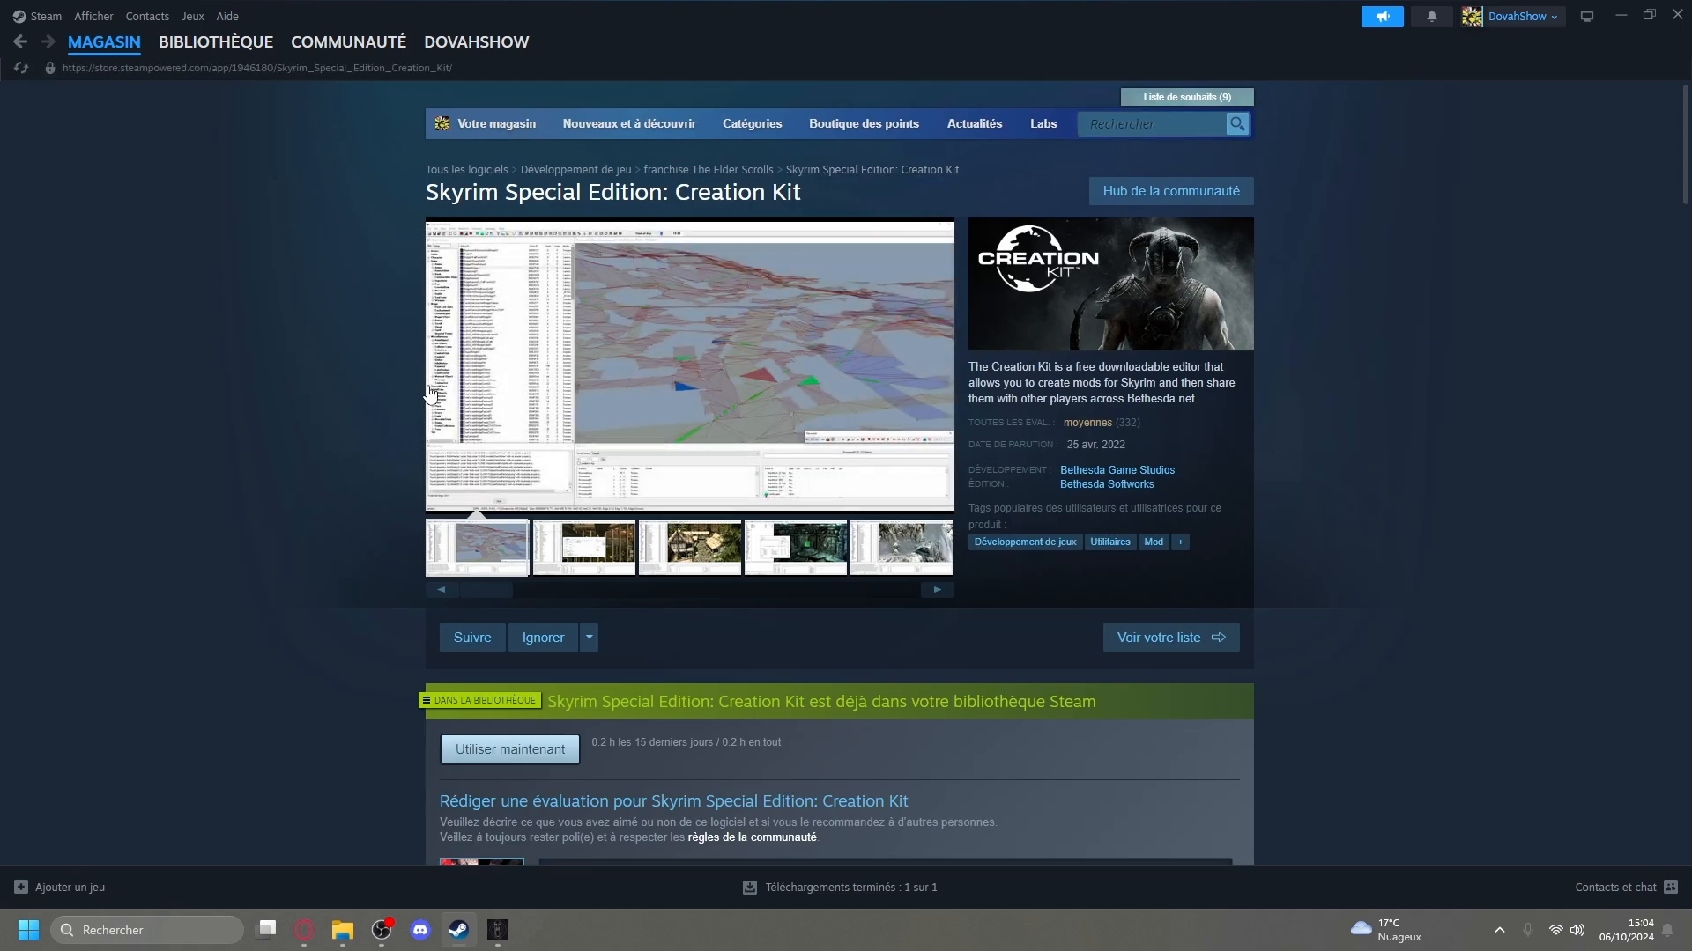
pyautogui.scroll(-8, 300, 431)
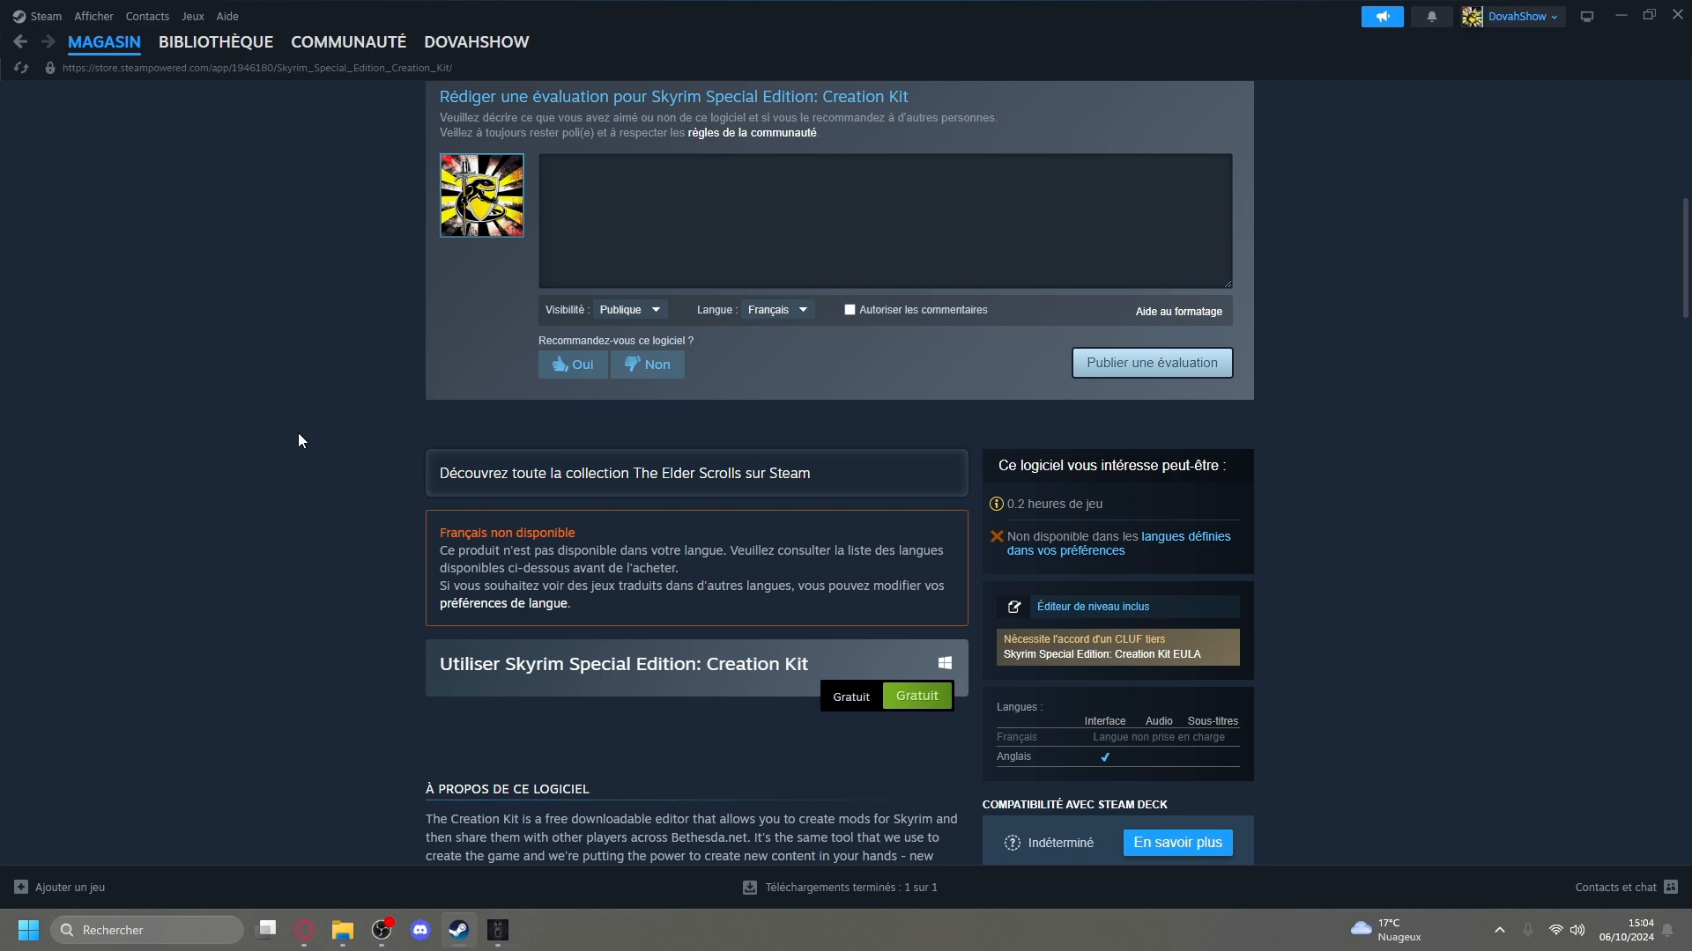
pyautogui.hotkey('alt', 'Left')
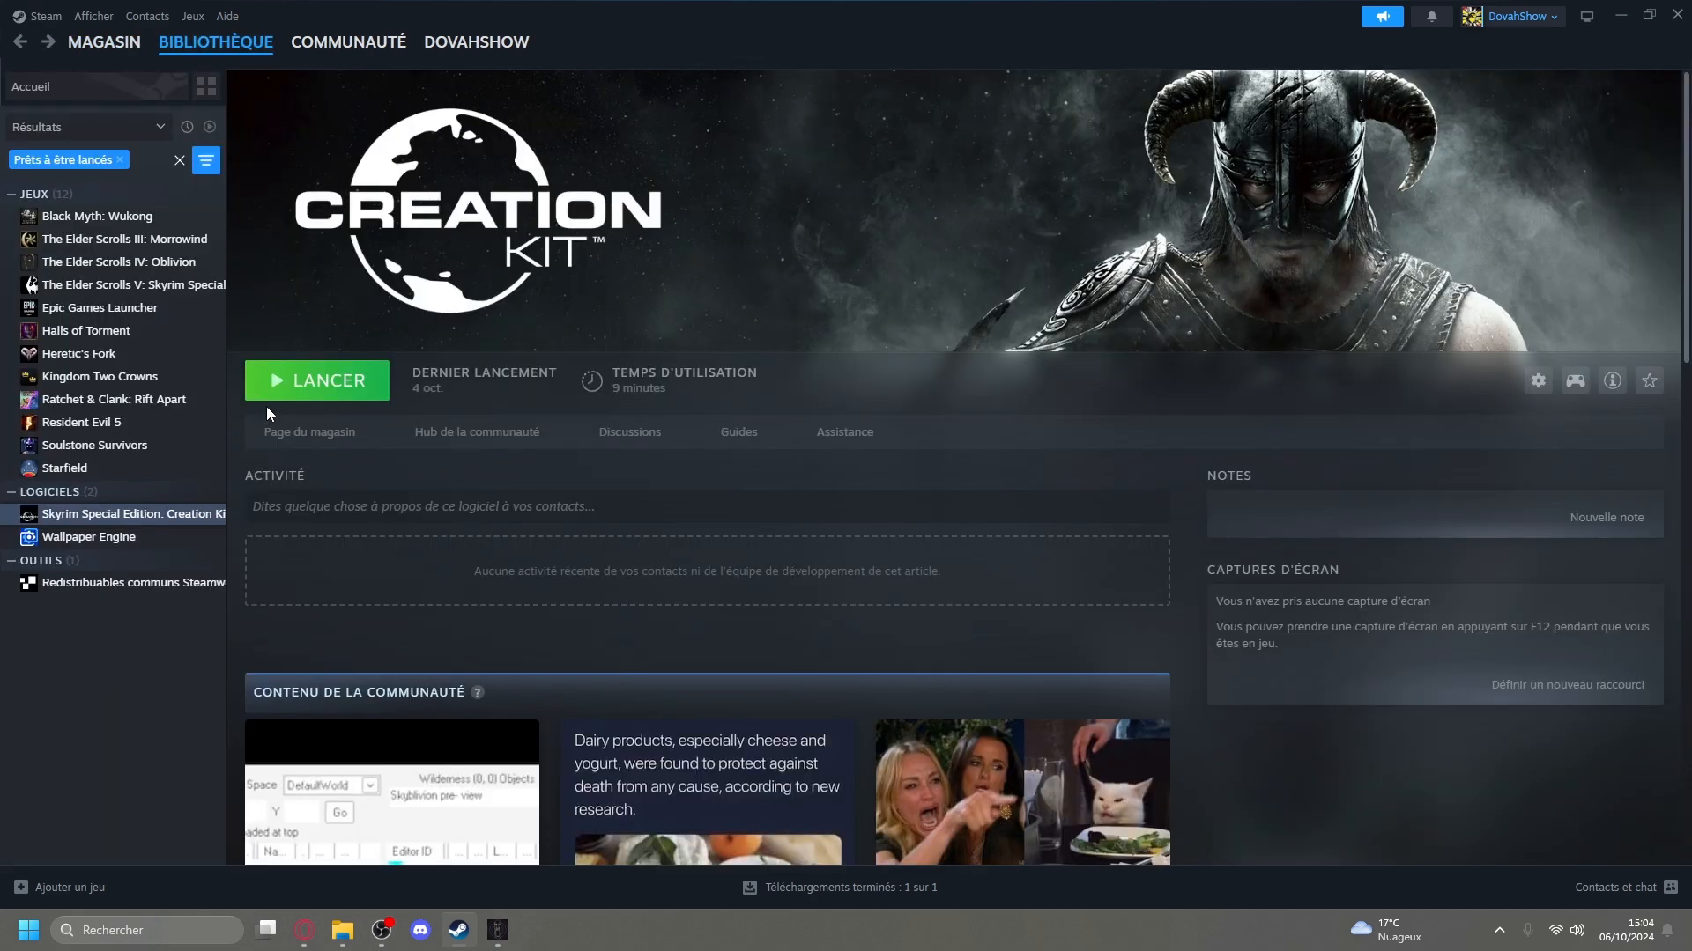
pyautogui.click(132, 285)
# Switch to the browser and look at the Google search for ccbgssse037-curios.esl without changing the query.
pyautogui.moveTo(788, 581)
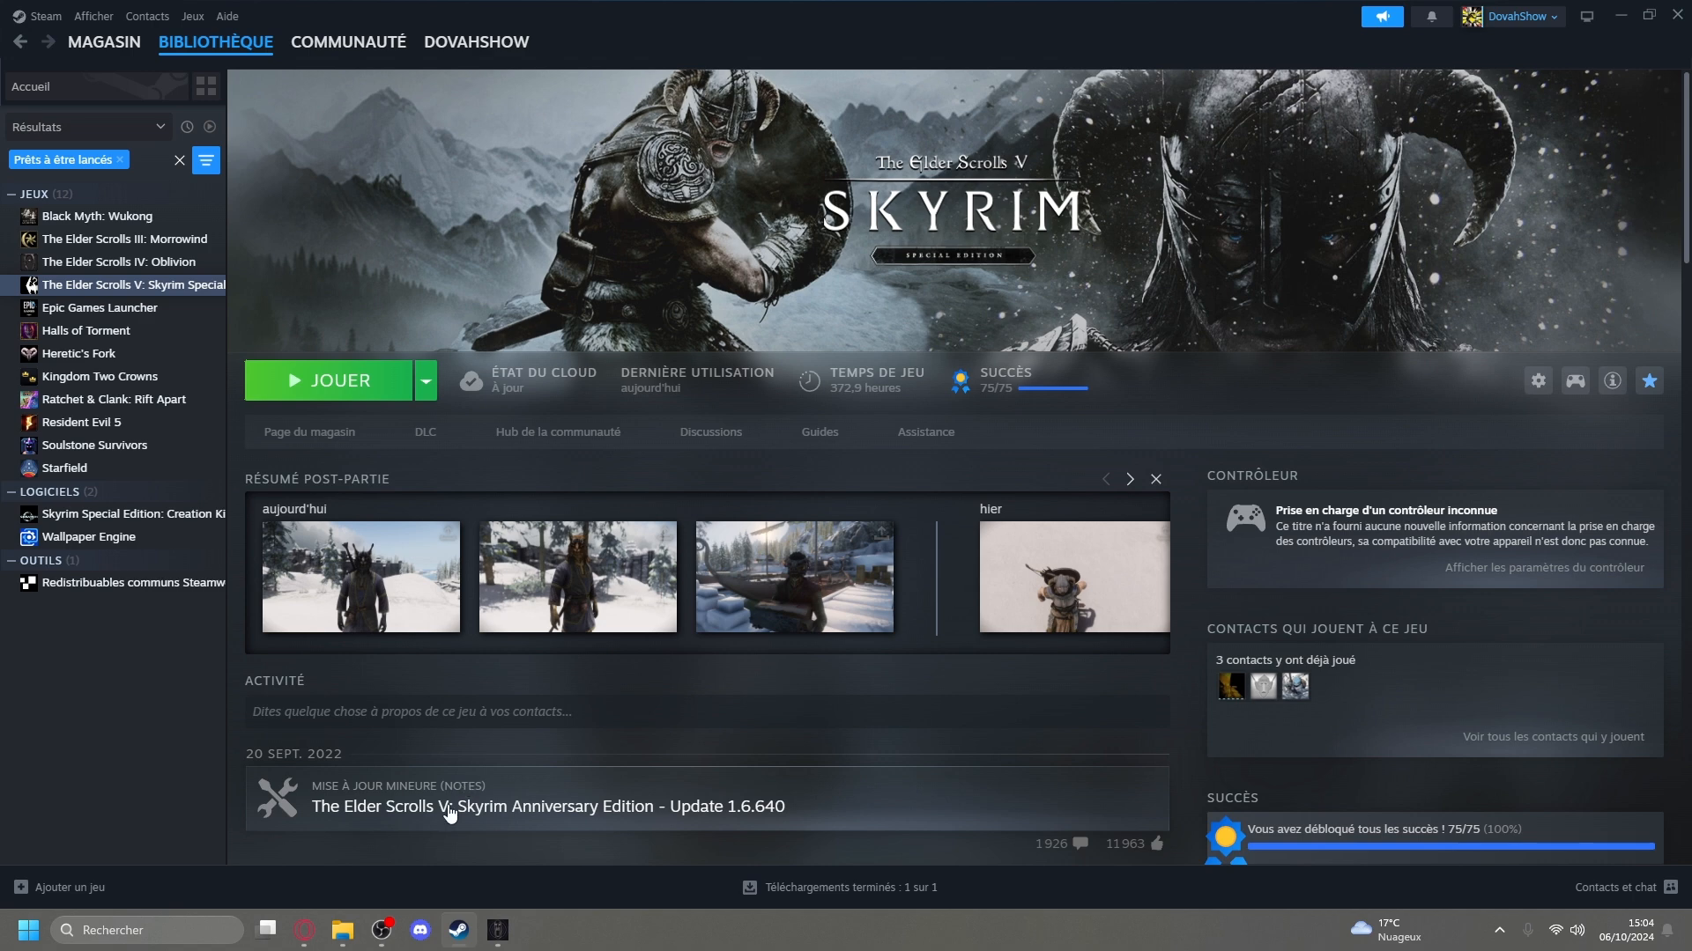
pyautogui.click(304, 929)
pyautogui.click(536, 11)
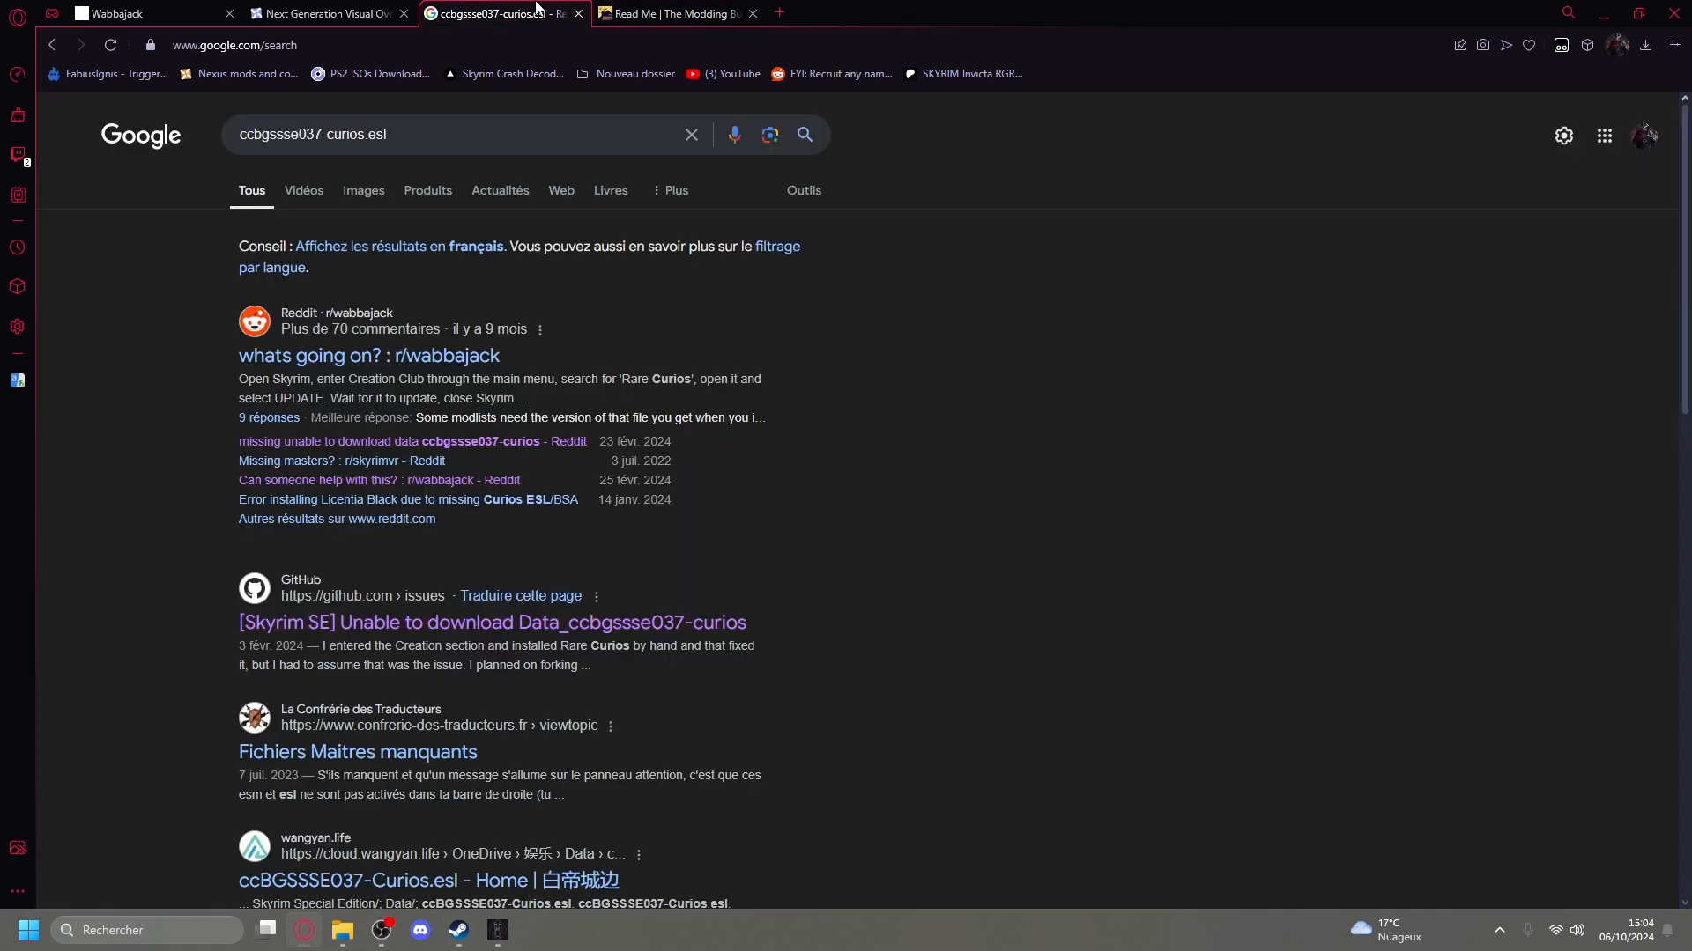
pyautogui.click(396, 139)
pyautogui.click(440, 119)
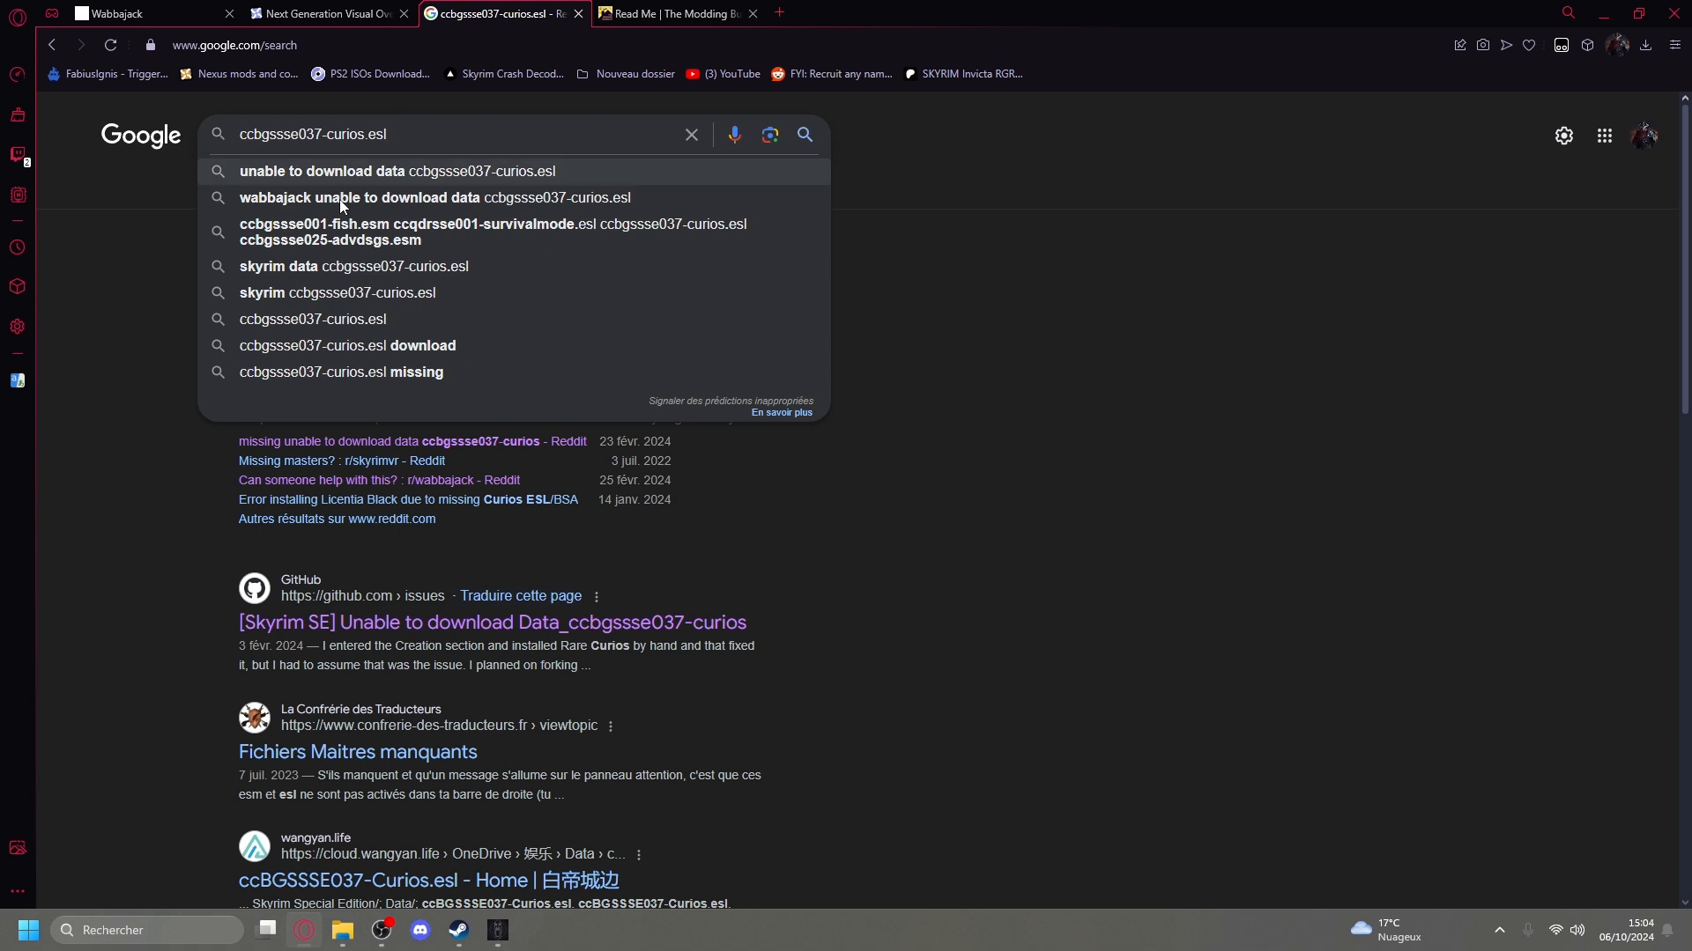
pyautogui.press('Escape')
pyautogui.moveTo(416, 134); pyautogui.dragTo(365, 124)
pyautogui.click(236, 134)
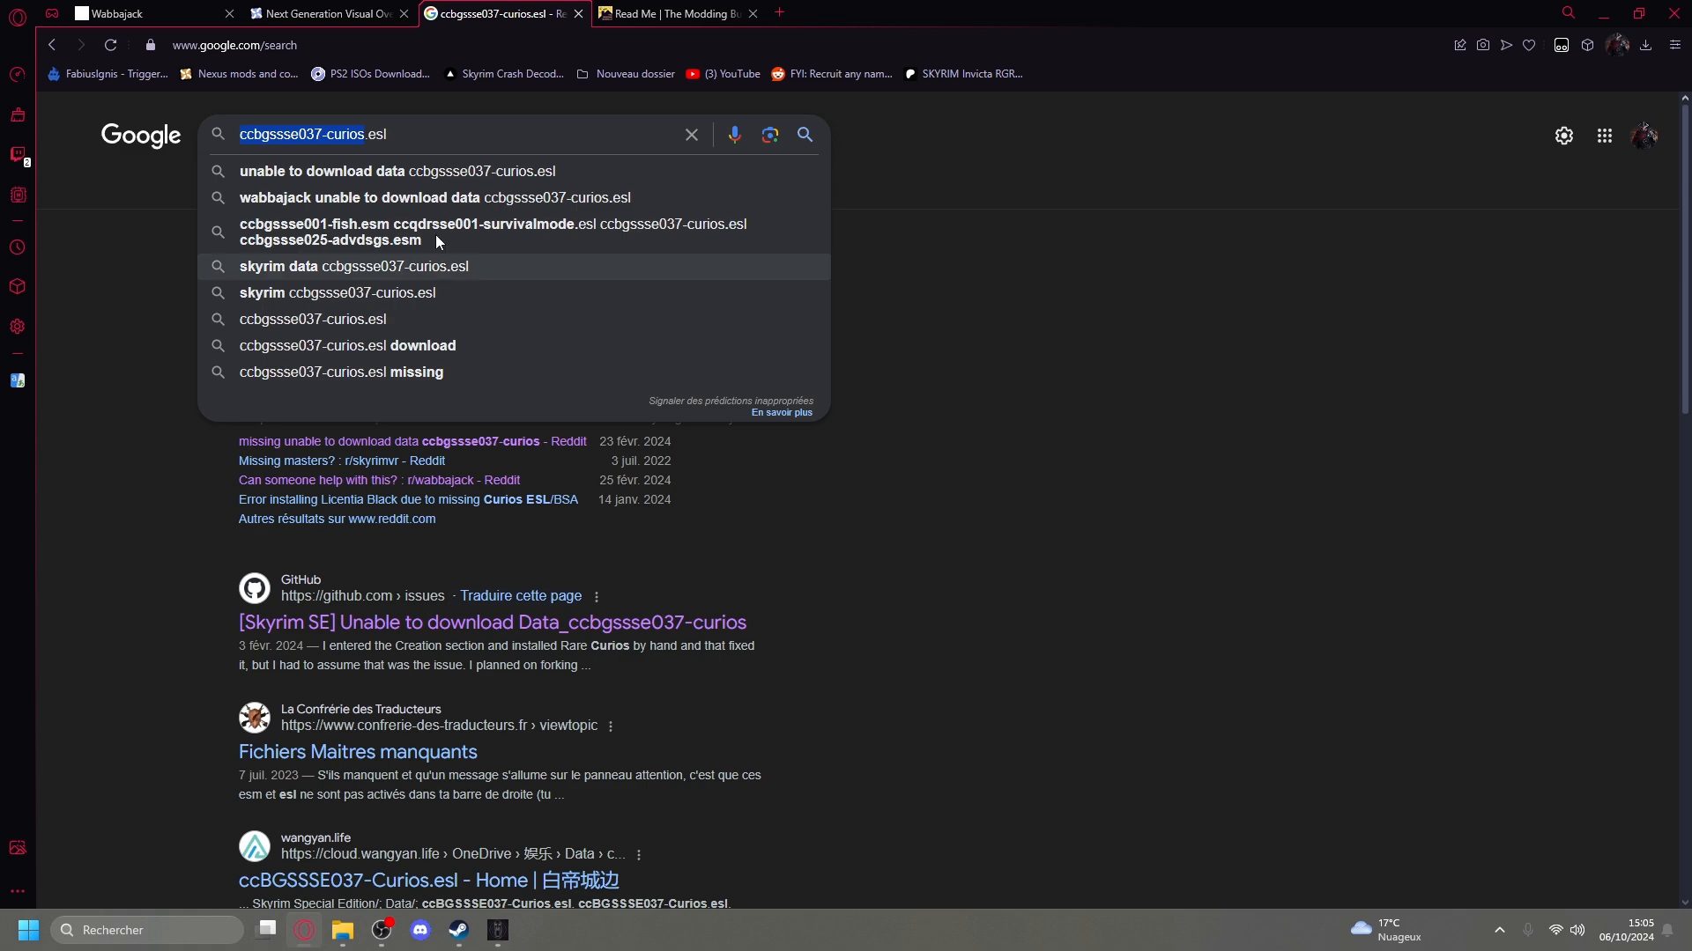
pyautogui.click(421, 136)
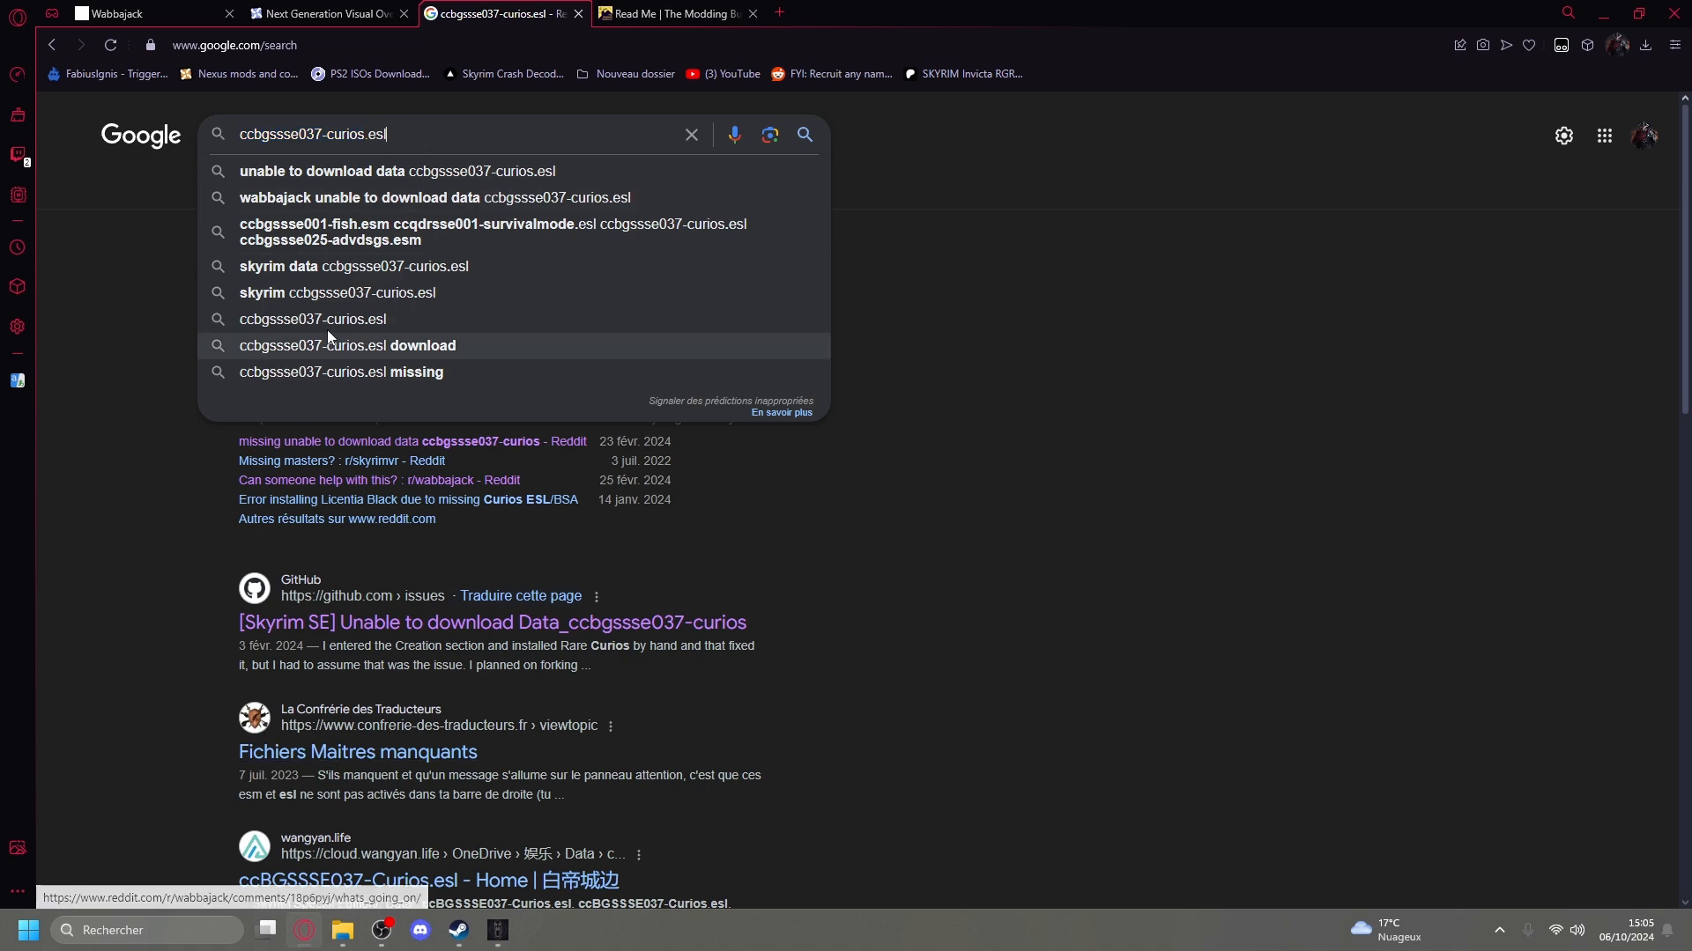
pyautogui.click(151, 752)
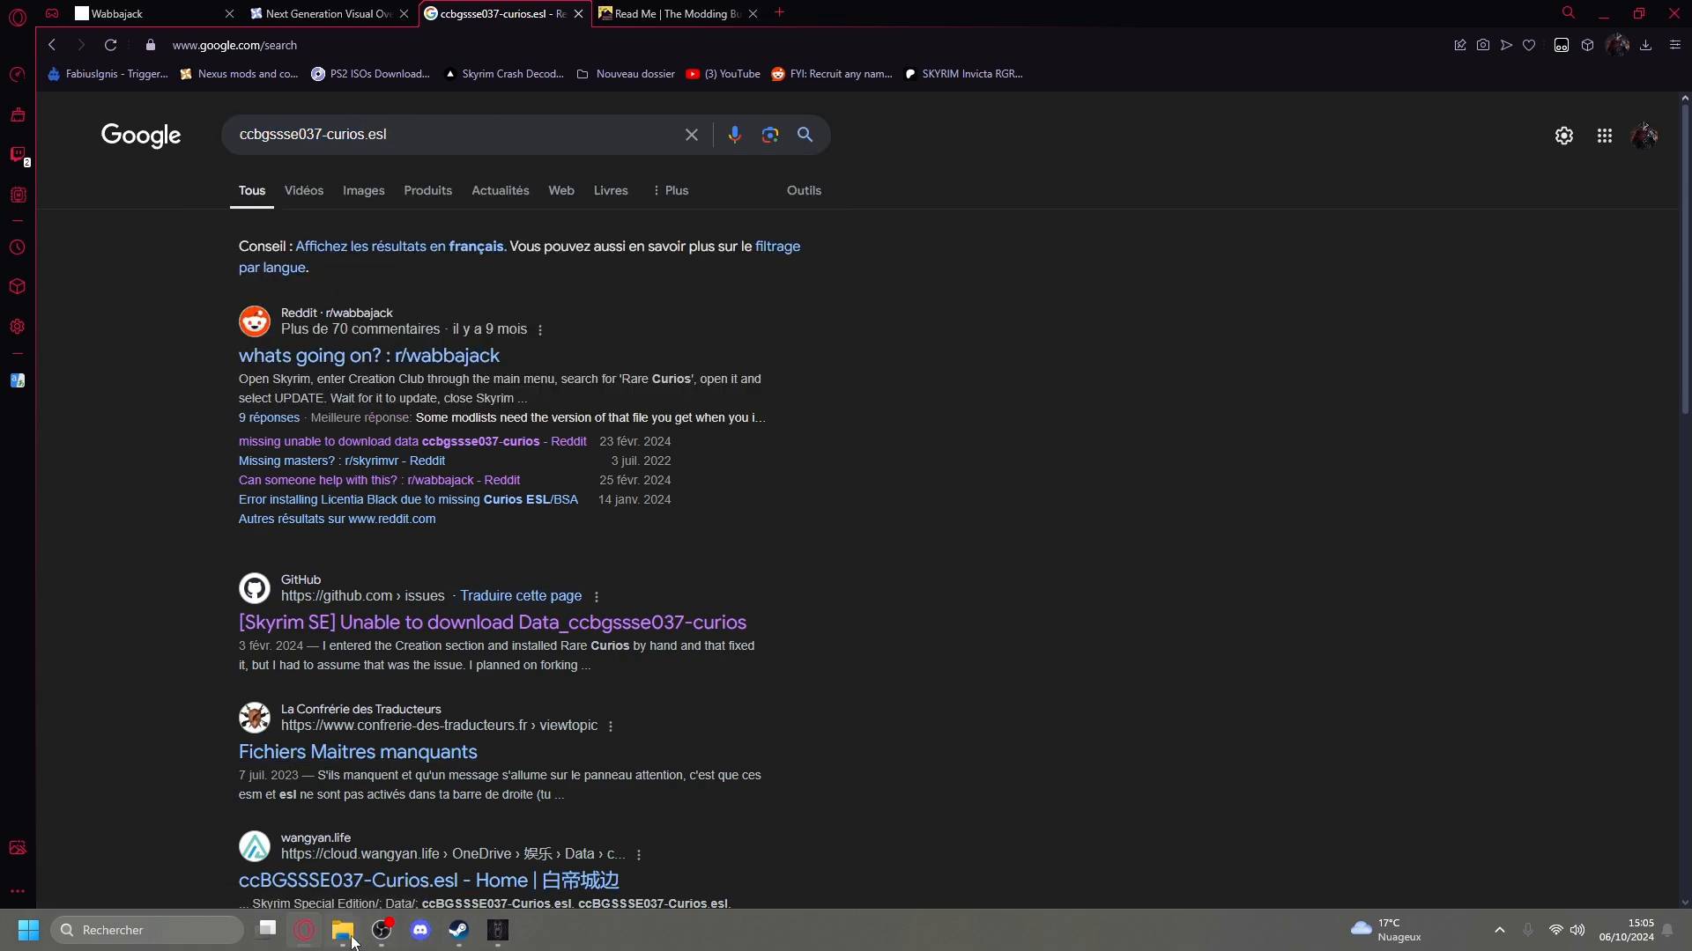
# Switch to Steam, open the Data folder in Skyrim Special Edition's local files and look through its contents.
pyautogui.click(343, 930)
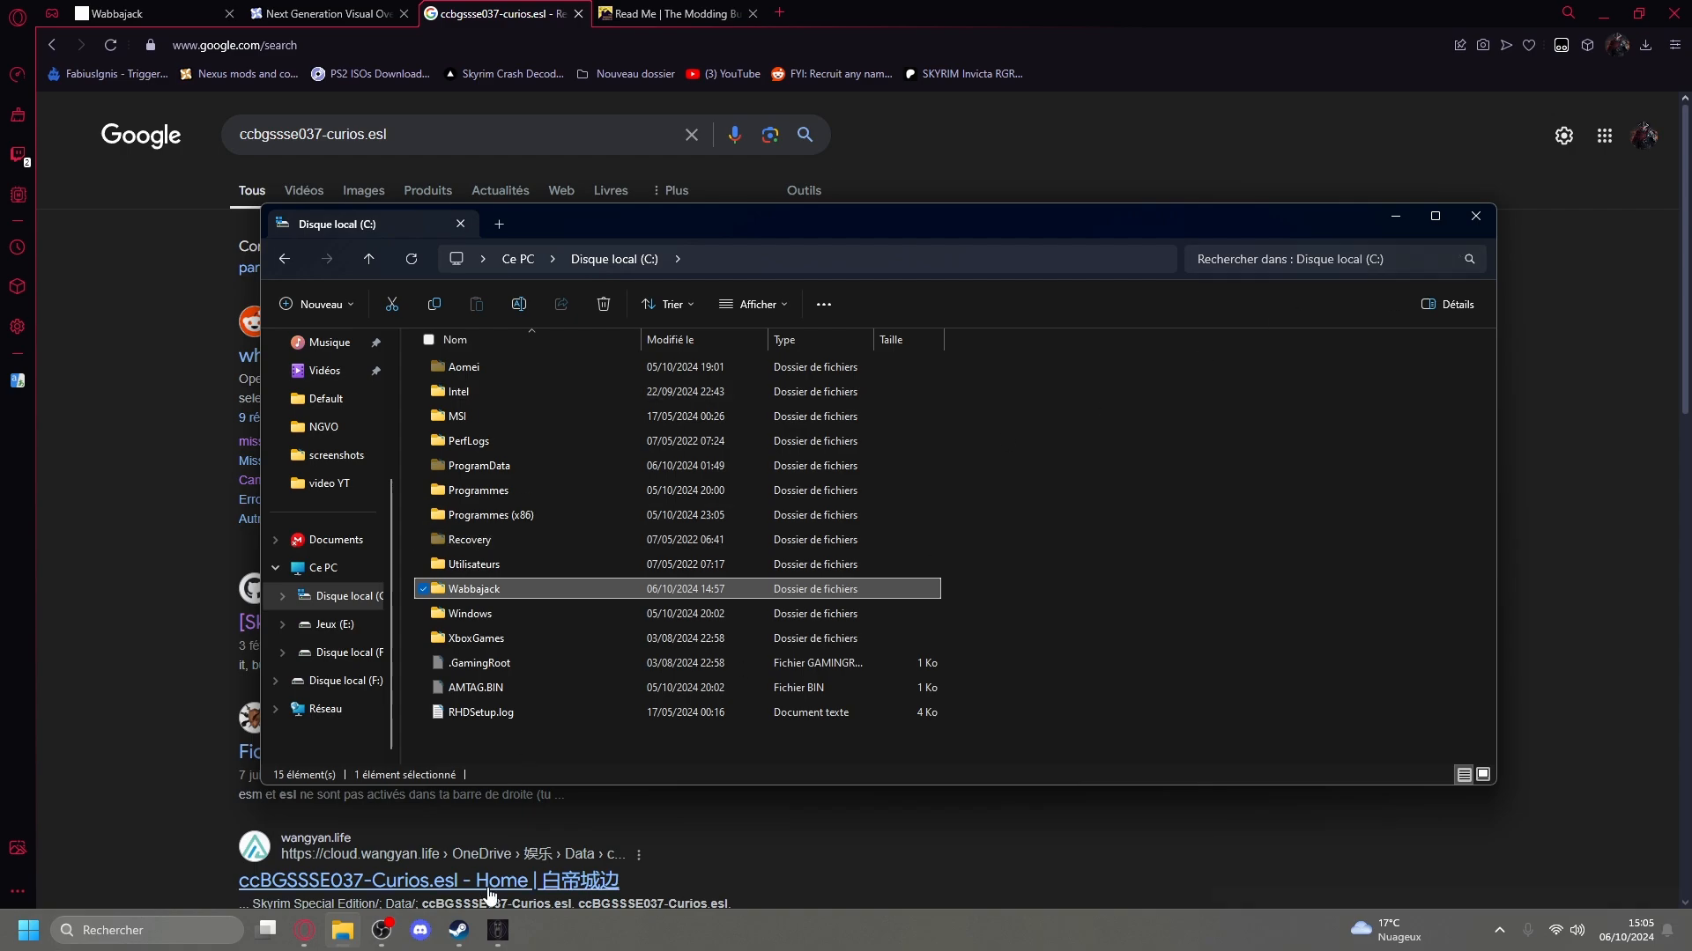
pyautogui.click(458, 931)
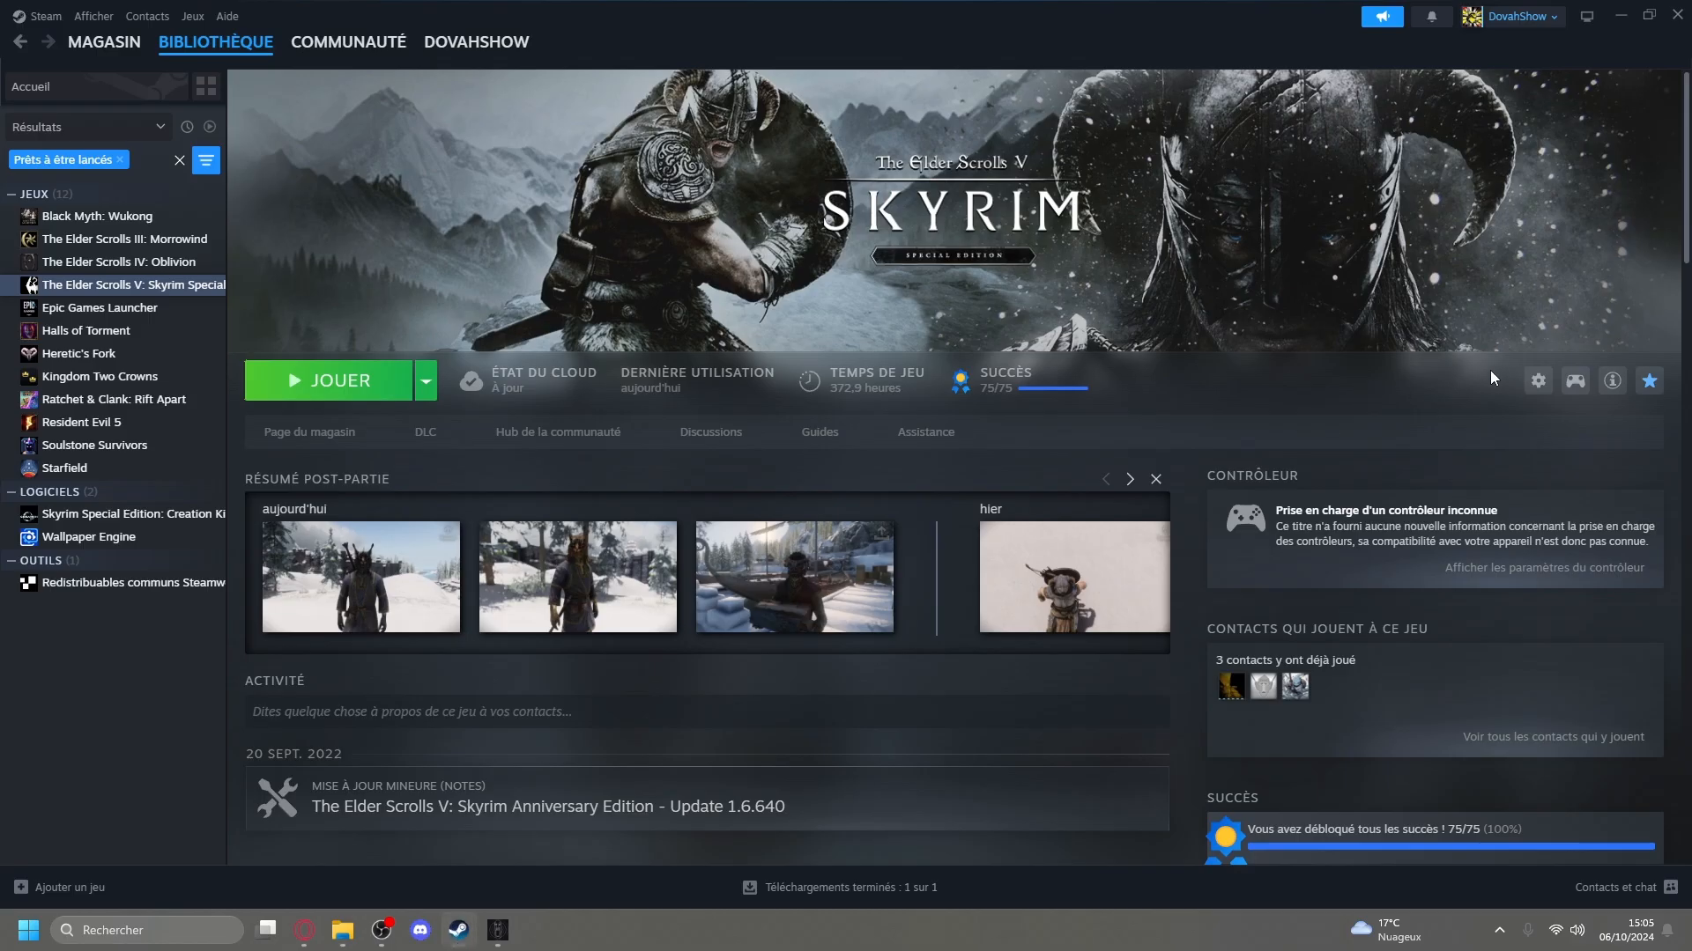
pyautogui.click(1540, 385)
pyautogui.moveTo(1547, 482)
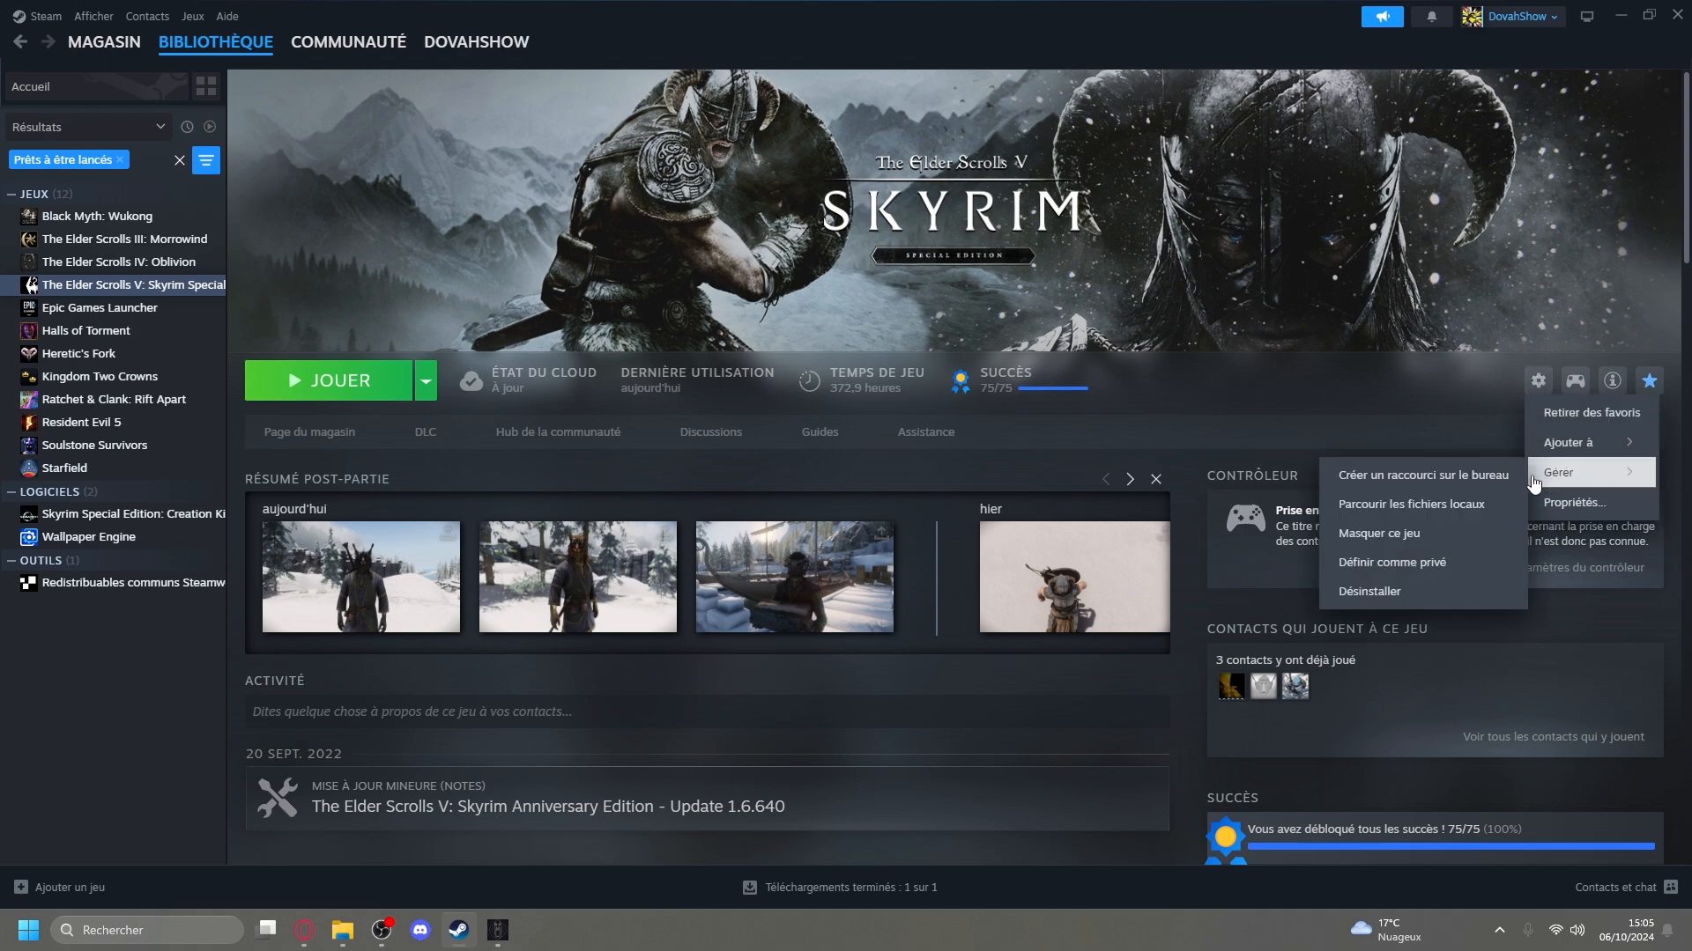
pyautogui.click(1411, 504)
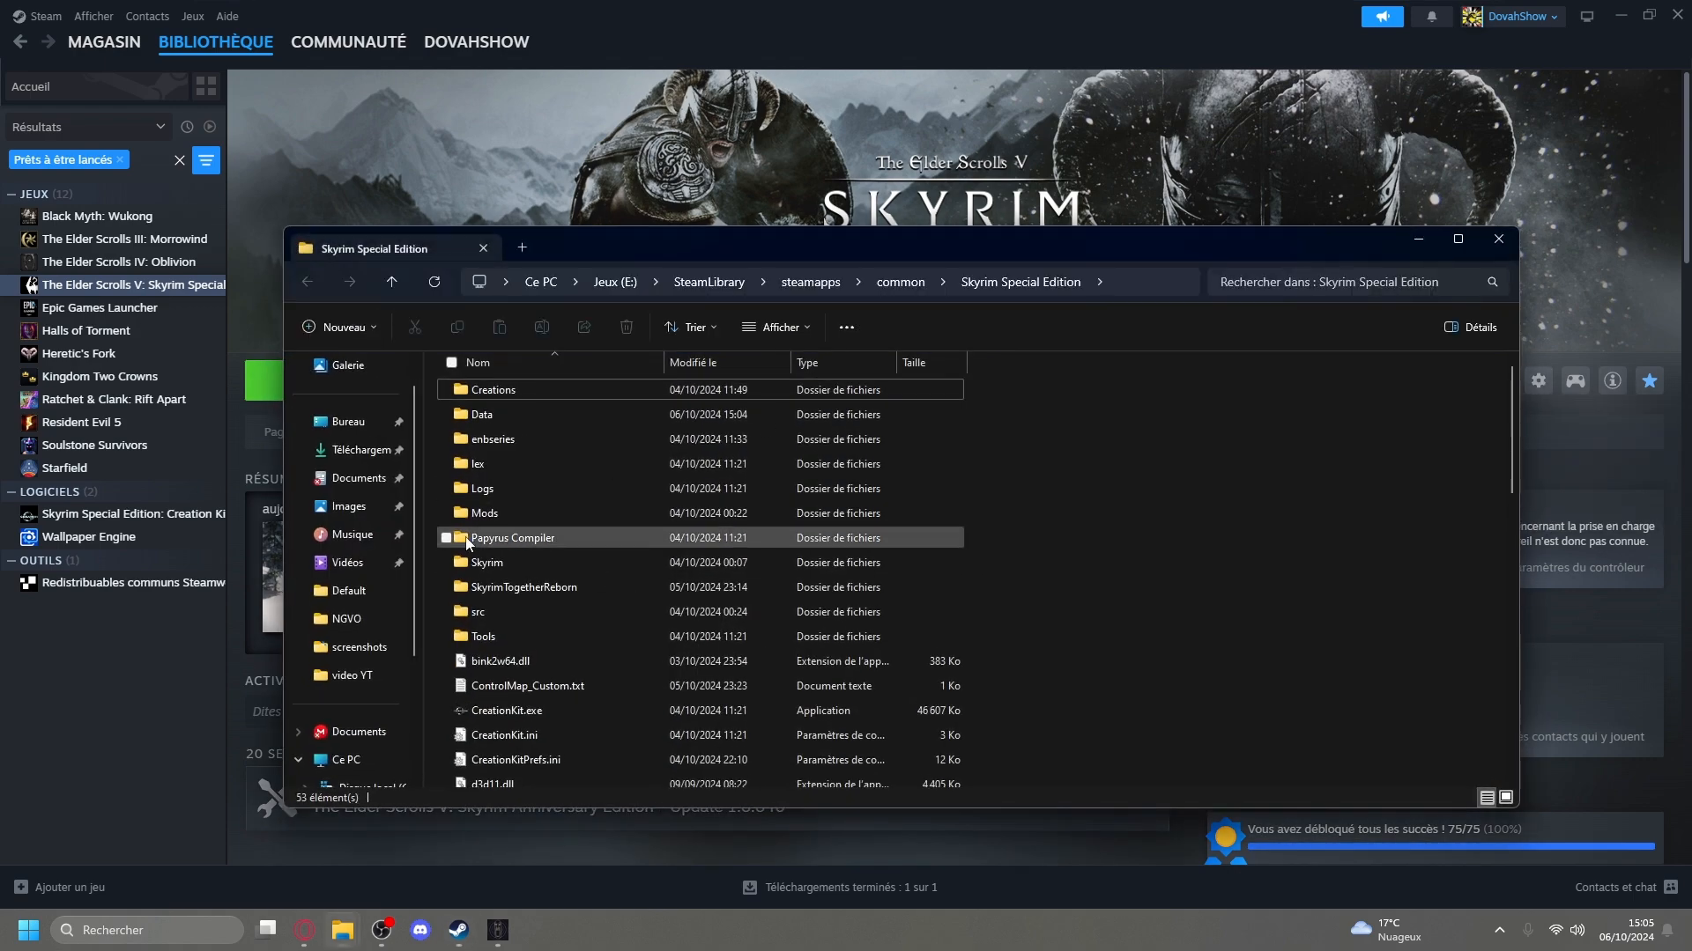
pyautogui.doubleClick(526, 415)
pyautogui.scroll(-3, 536, 431)
pyautogui.scroll(3, 617, 452)
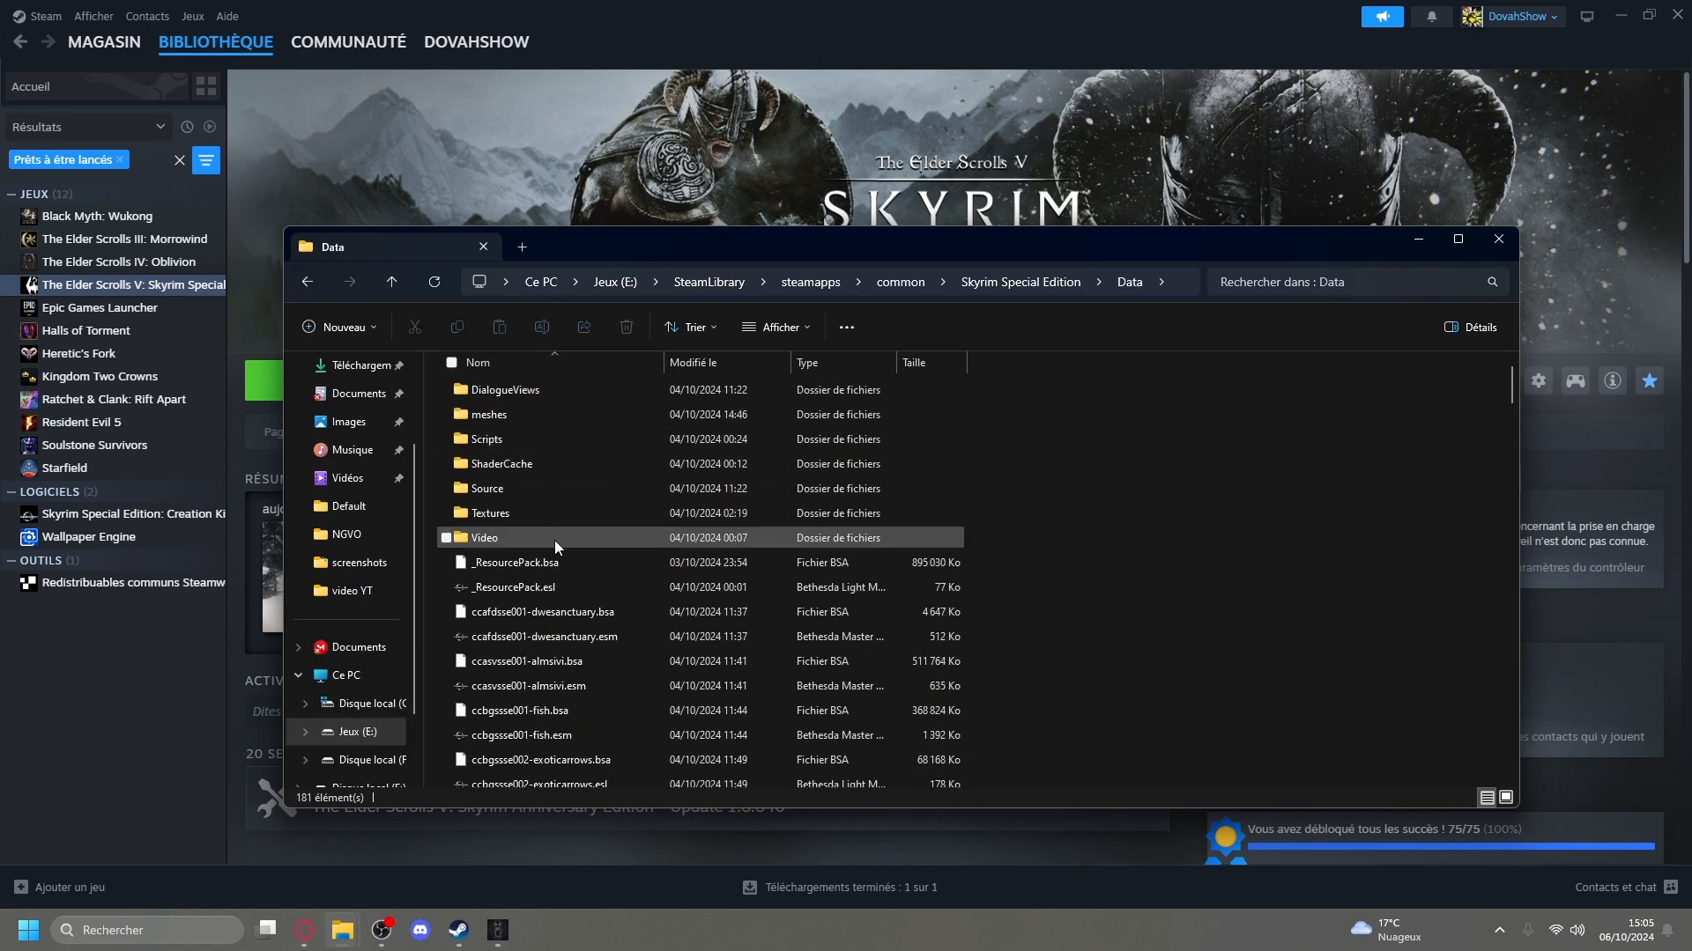
pyautogui.scroll(-5, 546, 460)
pyautogui.scroll(5, 679, 629)
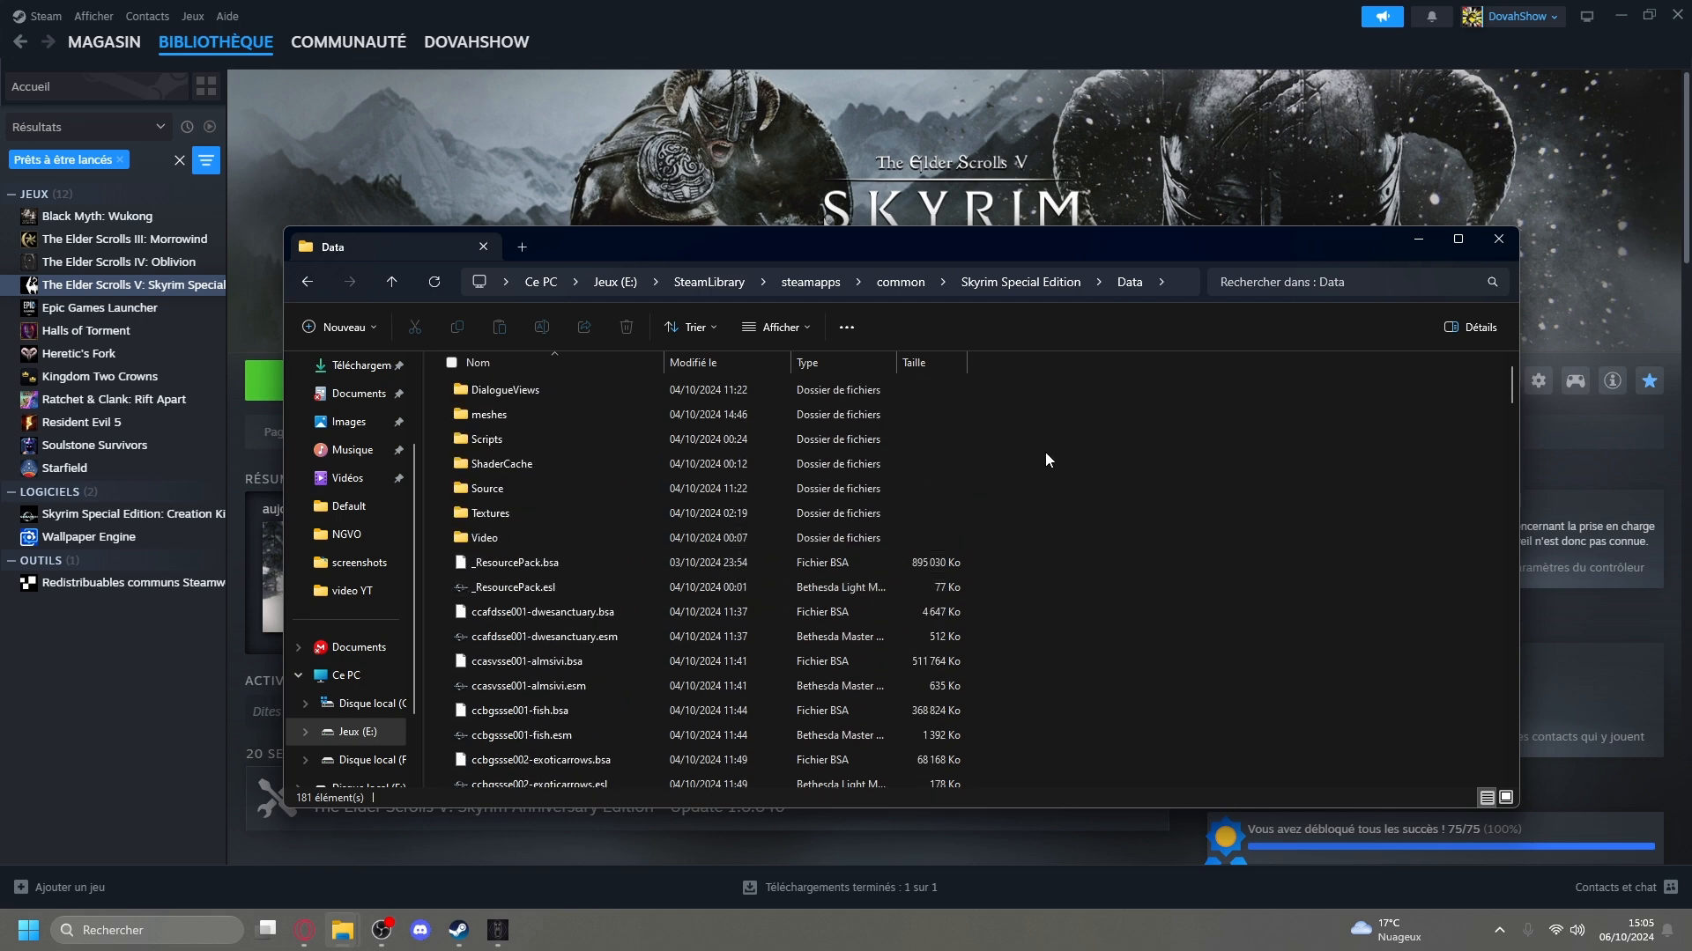
# Copy the file name ccbgssse037-curios.esl from the browser's Google query and enter it as a search in the Data folder.
pyautogui.click(304, 929)
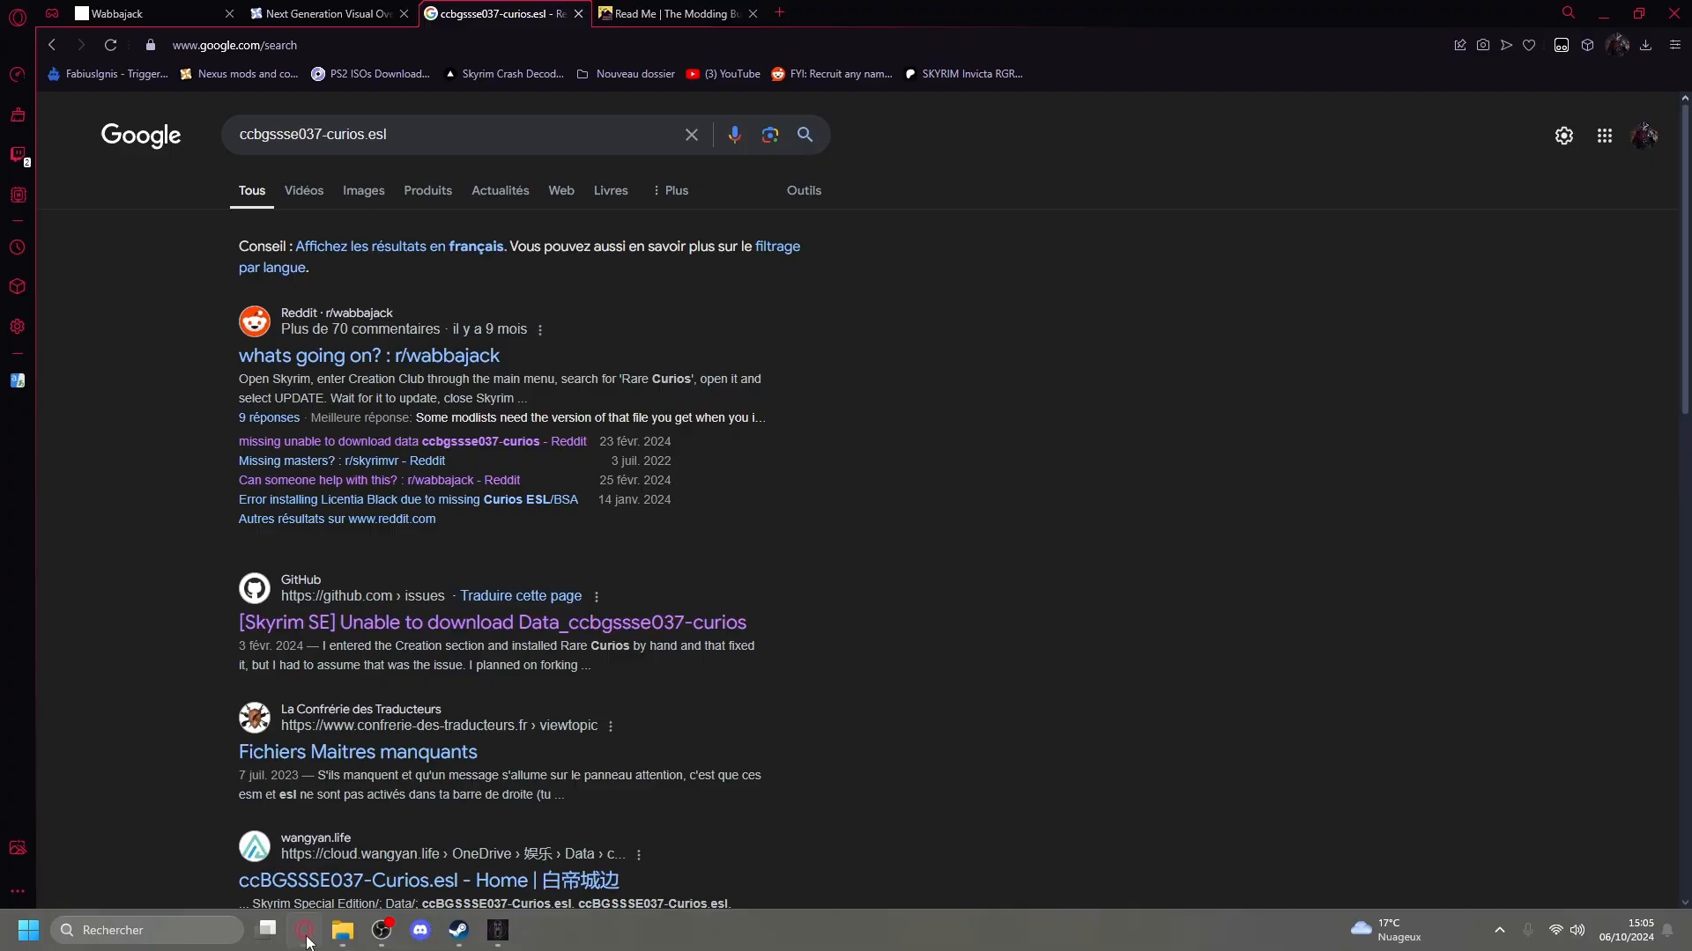
pyautogui.moveTo(432, 134); pyautogui.dragTo(113, 148)
pyautogui.hotkey('ctrl', 'c')
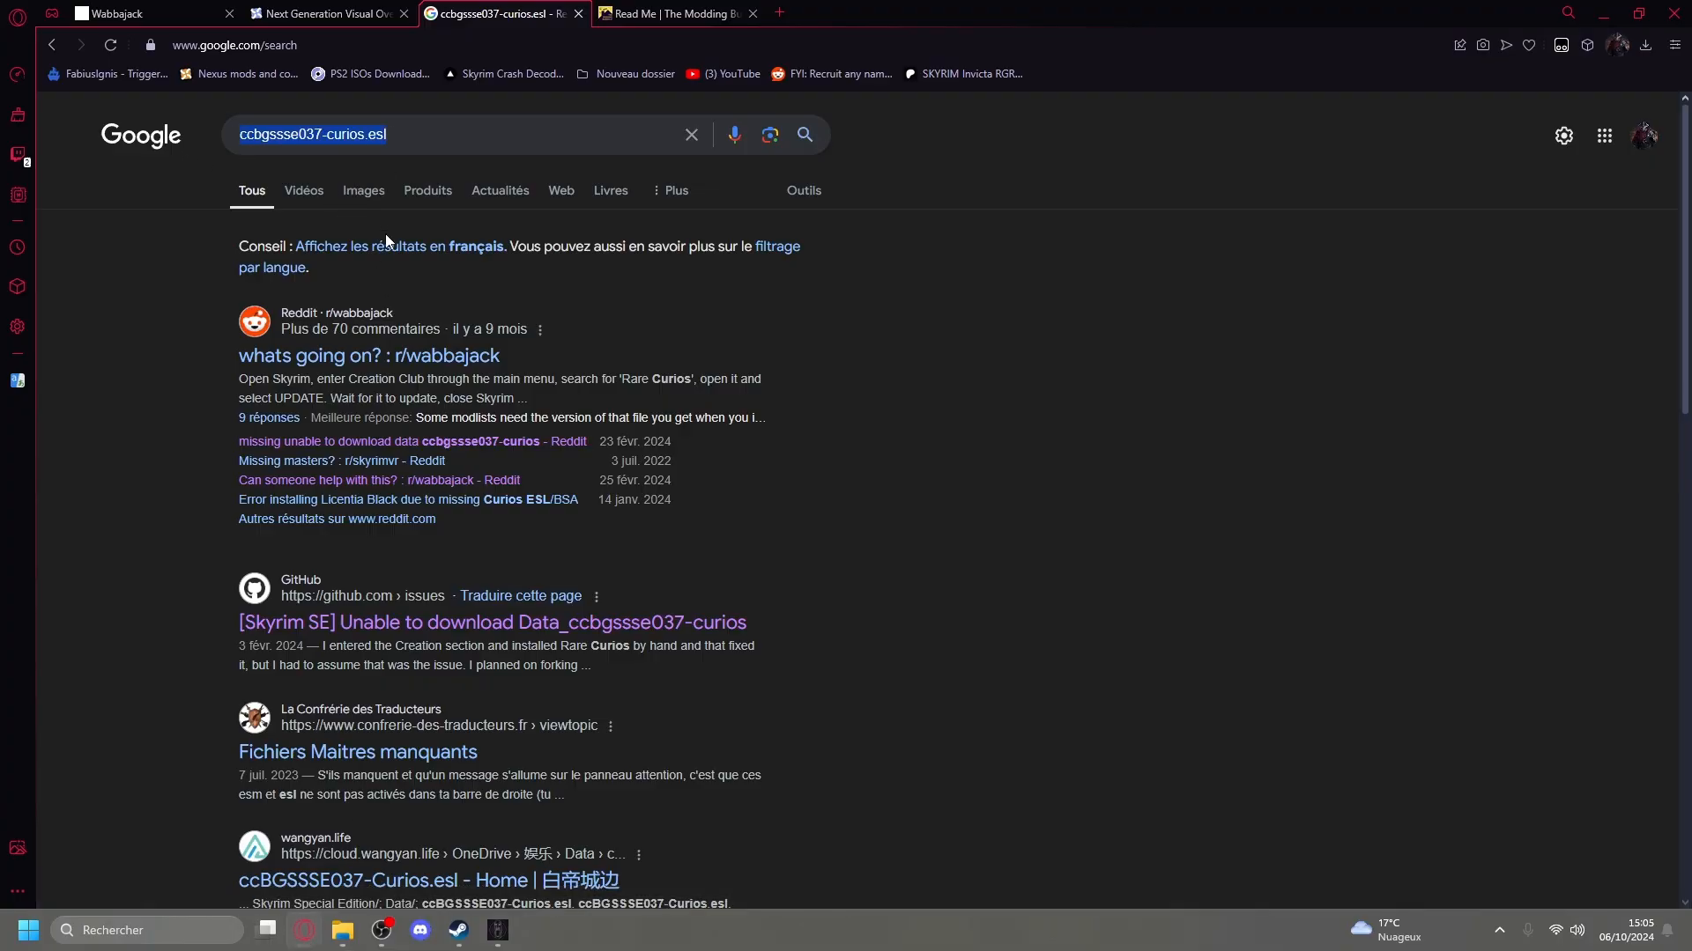
pyautogui.click(498, 931)
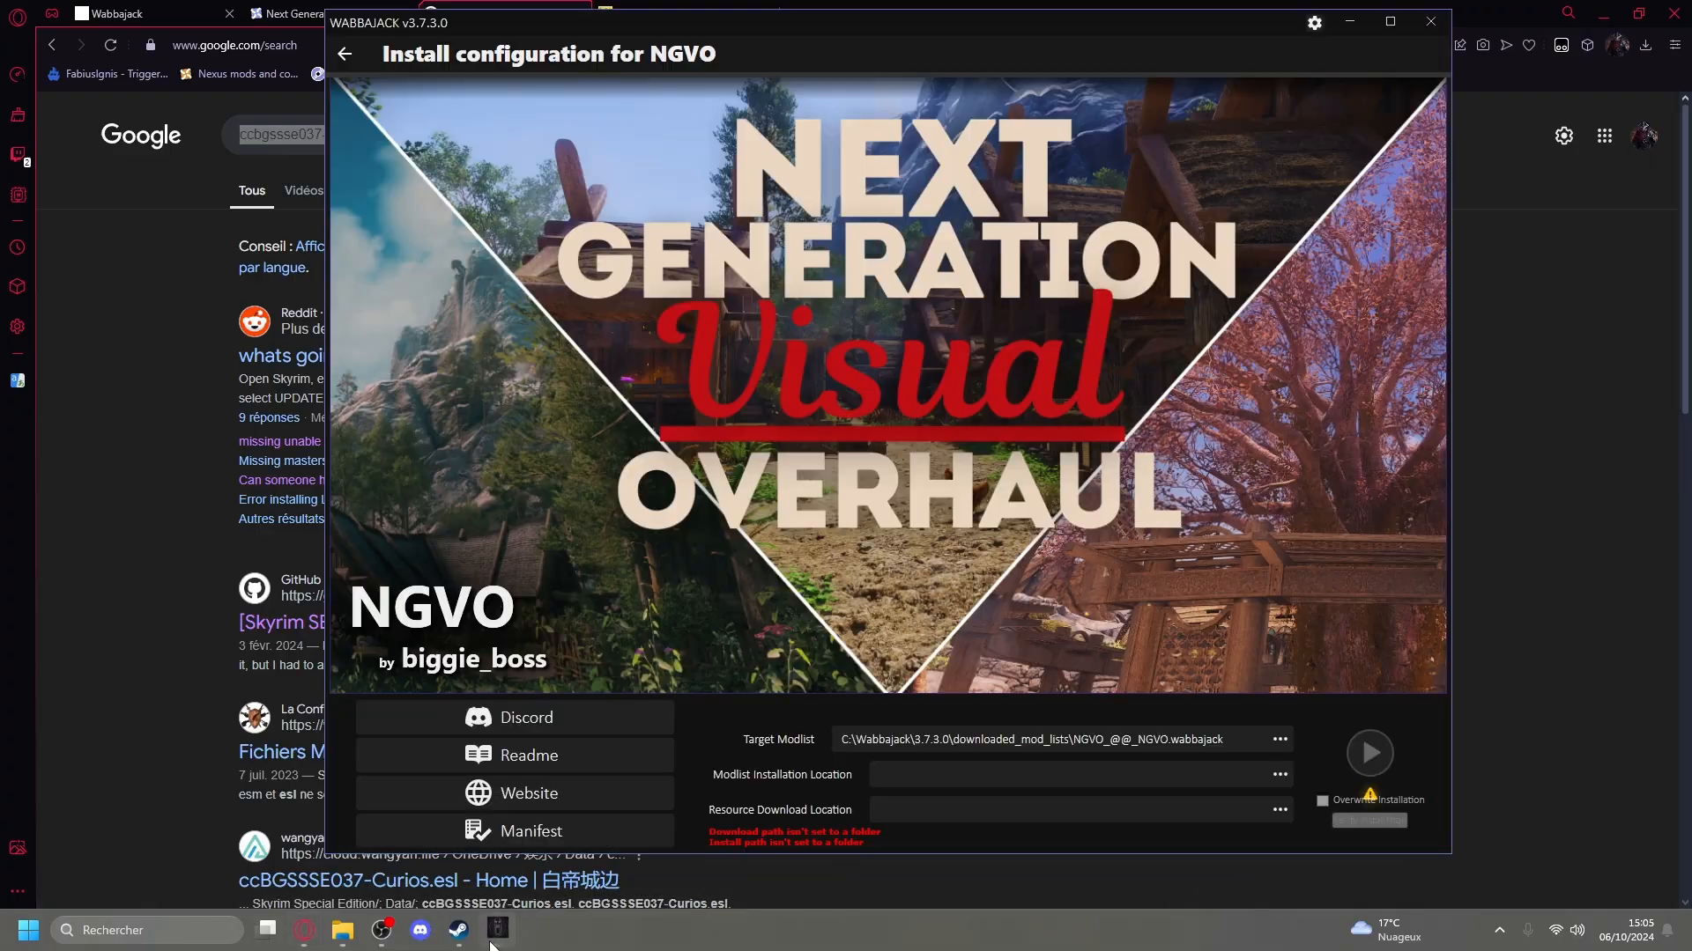
pyautogui.click(498, 934)
pyautogui.click(459, 931)
pyautogui.moveTo(343, 930)
pyautogui.click(366, 878)
pyautogui.click(1337, 281)
pyautogui.write('v')
pyautogui.press('BackSpace')
pyautogui.hotkey('ctrl', 'v')
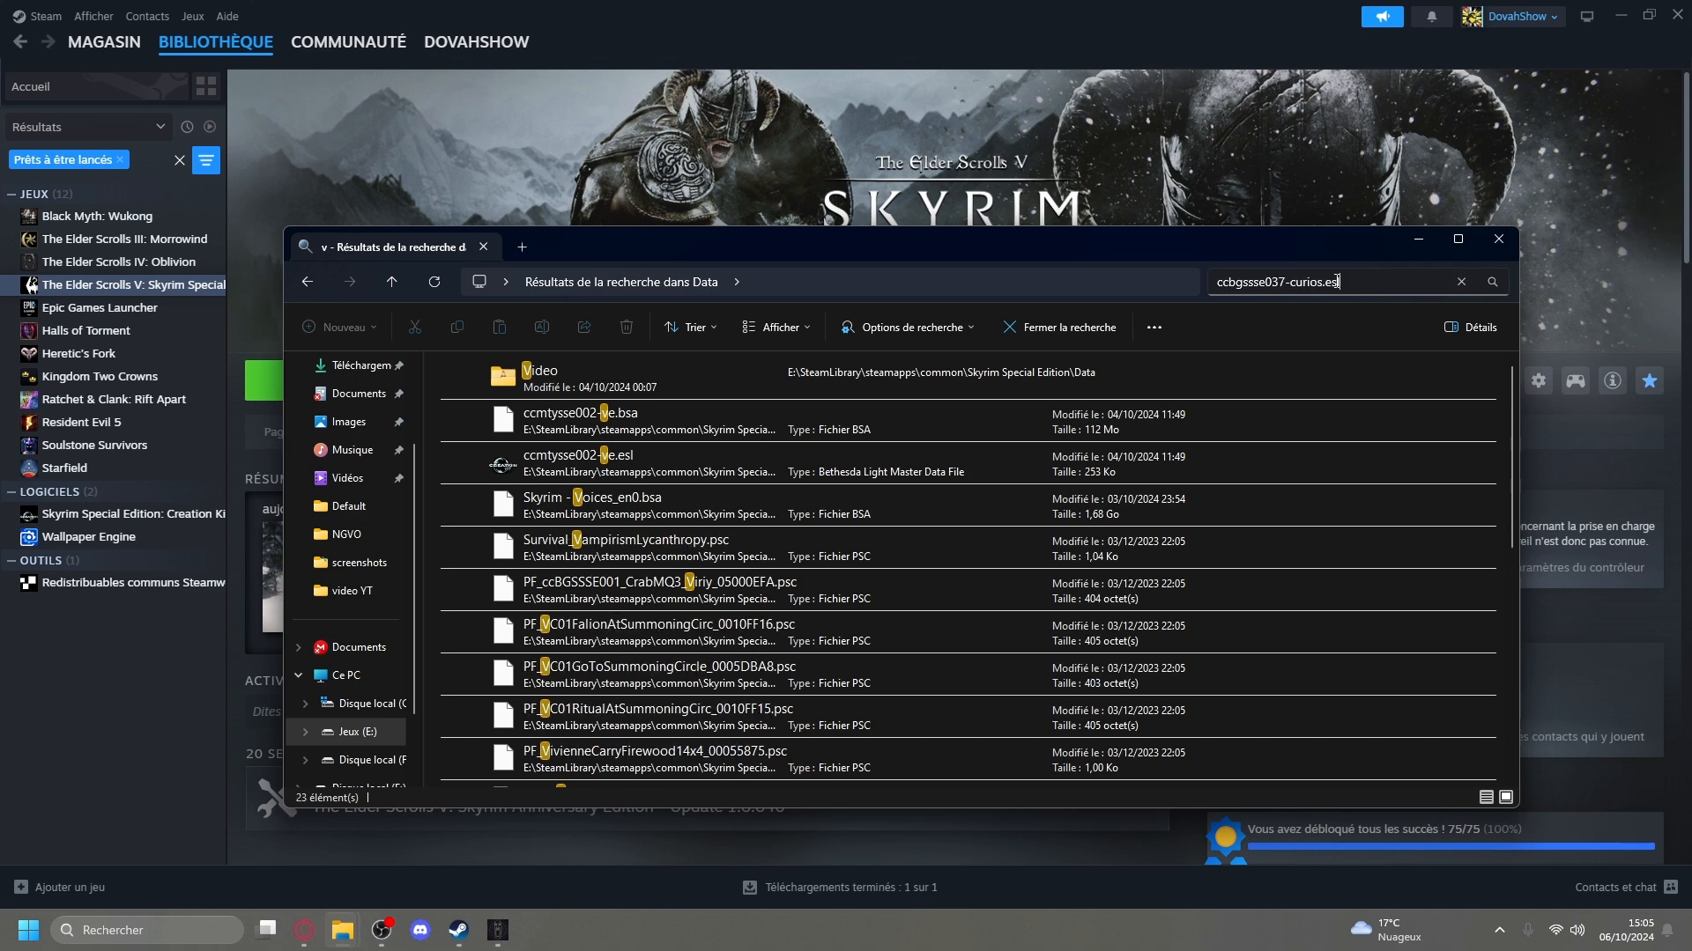
# Shorten the Data folder search to ccbgssse037-curio and select the matching .esl and .bsa files.
pyautogui.press('BackSpace')
pyautogui.press('BackSpace')
pyautogui.press('BackSpace')
pyautogui.press('BackSpace')
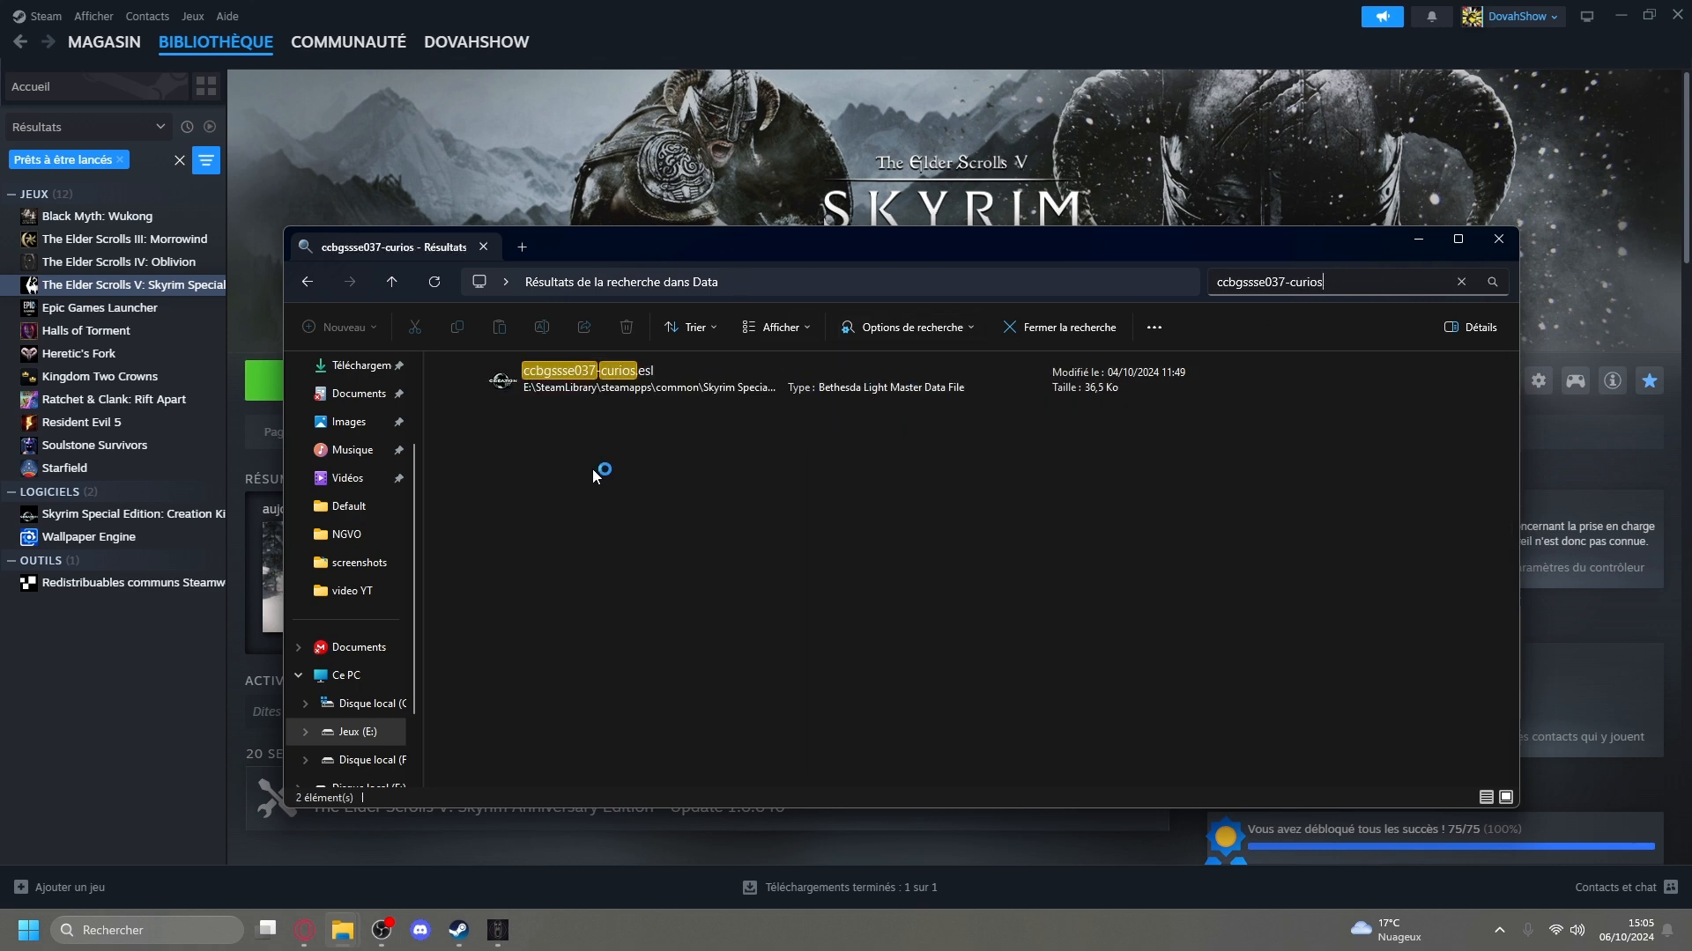
pyautogui.press('BackSpace')
pyautogui.moveTo(598, 485); pyautogui.dragTo(608, 365)
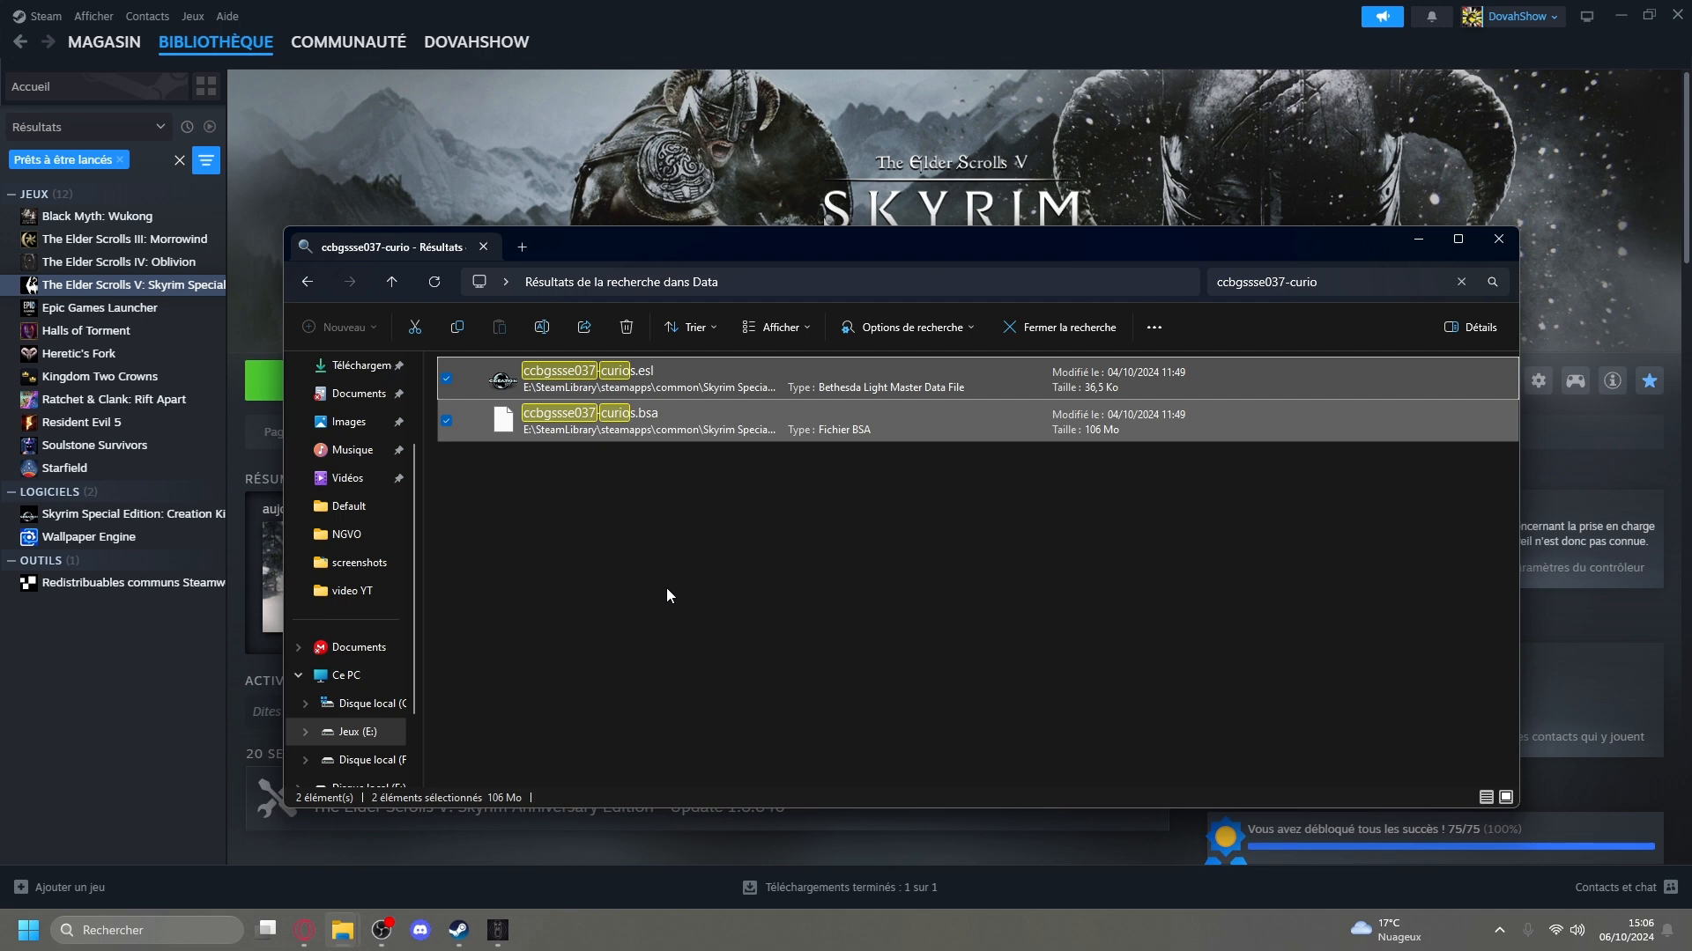
# Clear the file search and close the Data folder window.
pyautogui.click(1399, 282)
pyautogui.press('BackSpace')
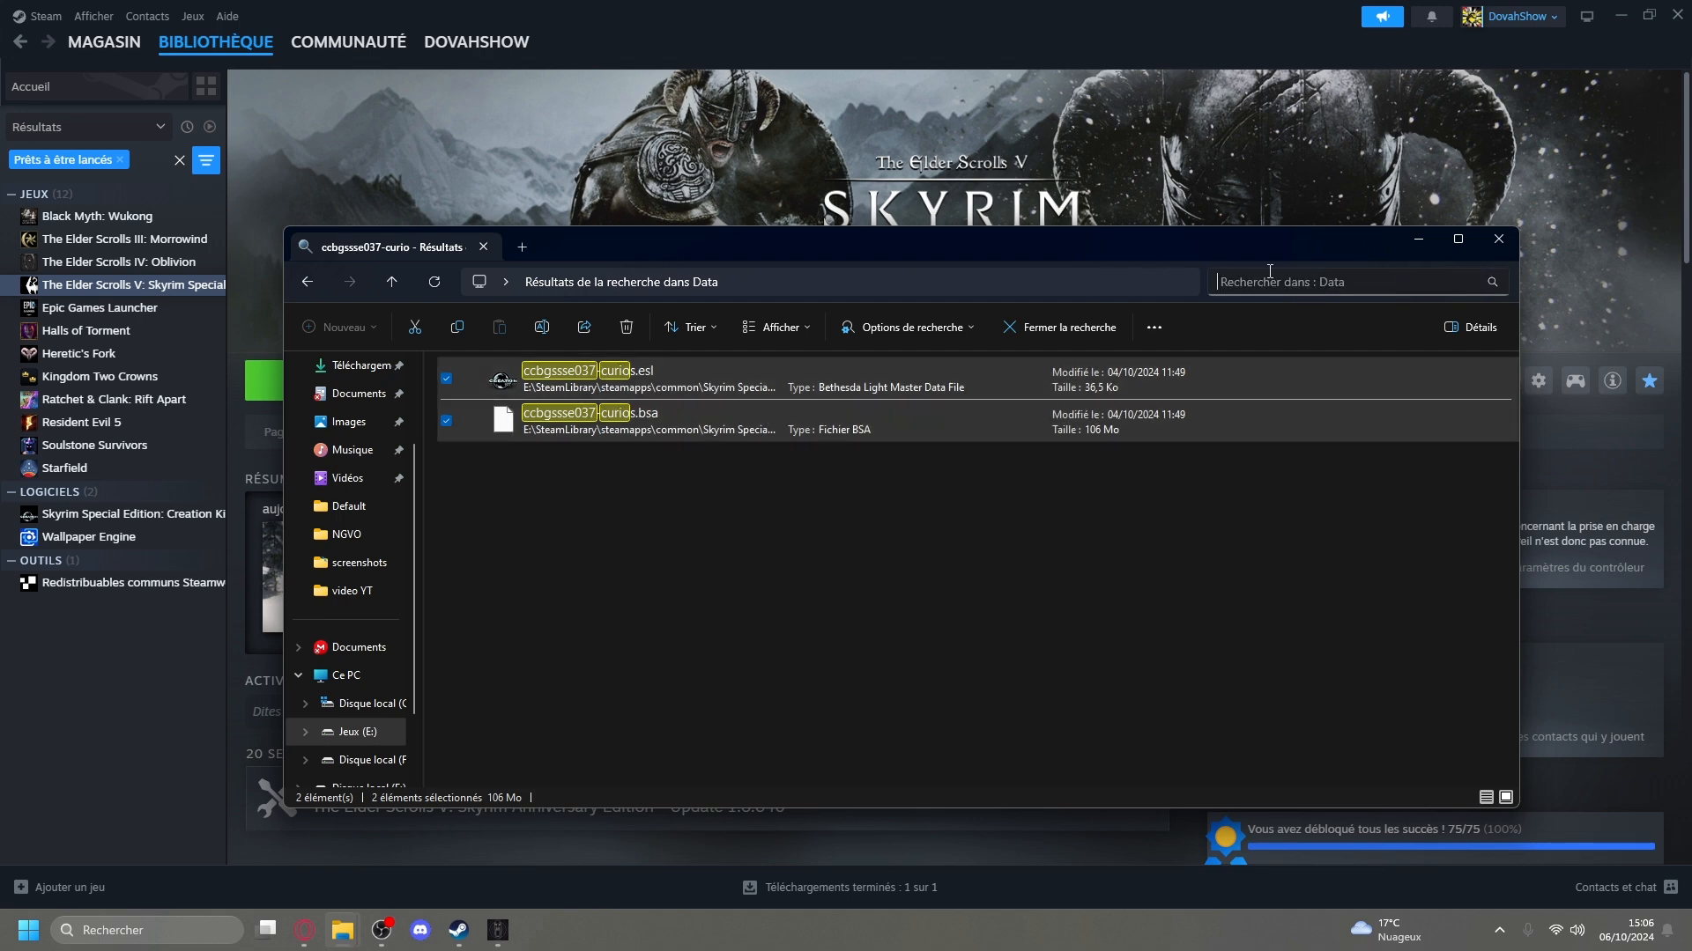
pyautogui.click(1498, 239)
# Look at the file integrity verification option in Skyrim Special Edition's installed files properties, and close the properties without running it.
pyautogui.click(1533, 380)
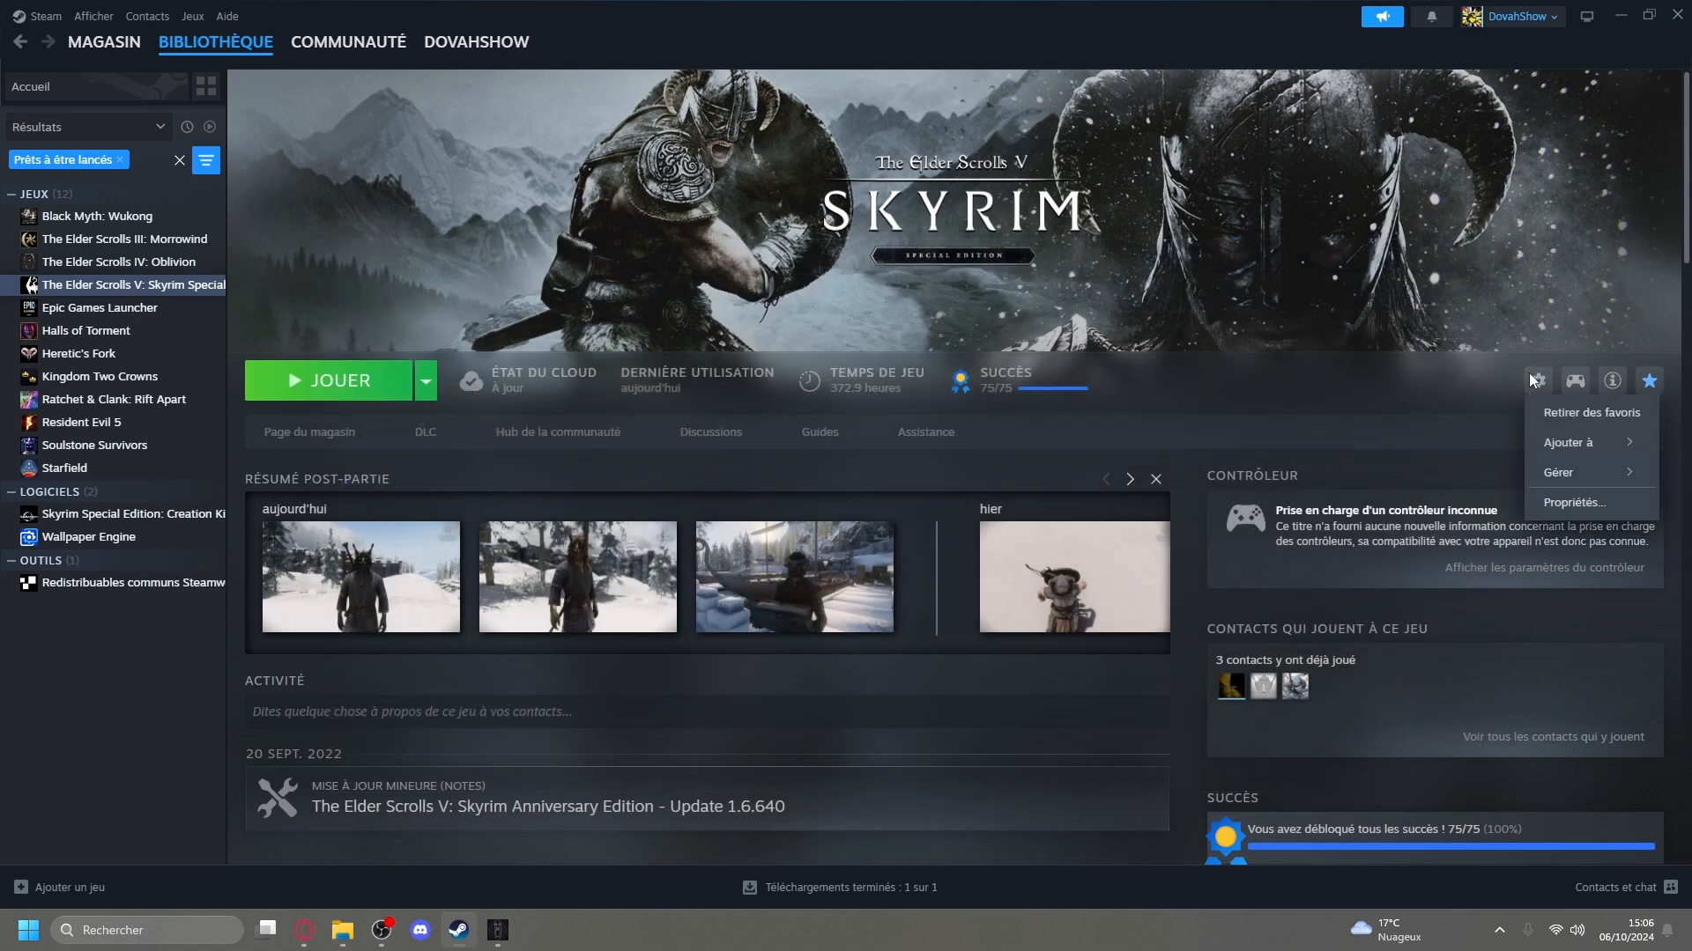
pyautogui.click(1570, 501)
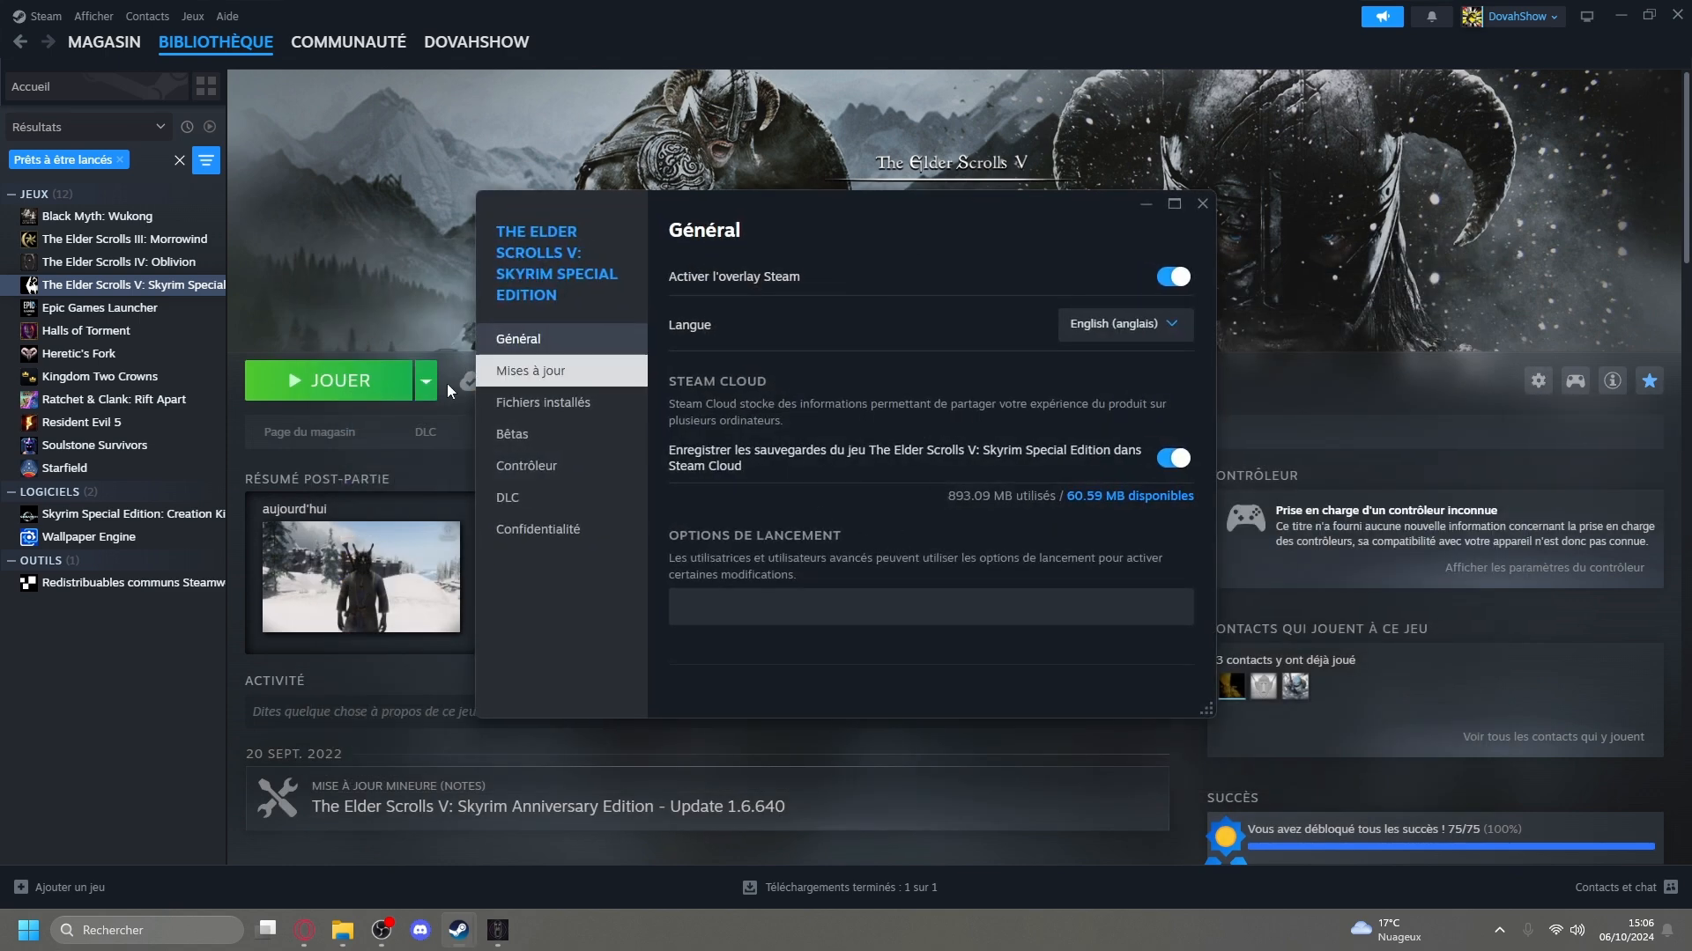
pyautogui.click(547, 414)
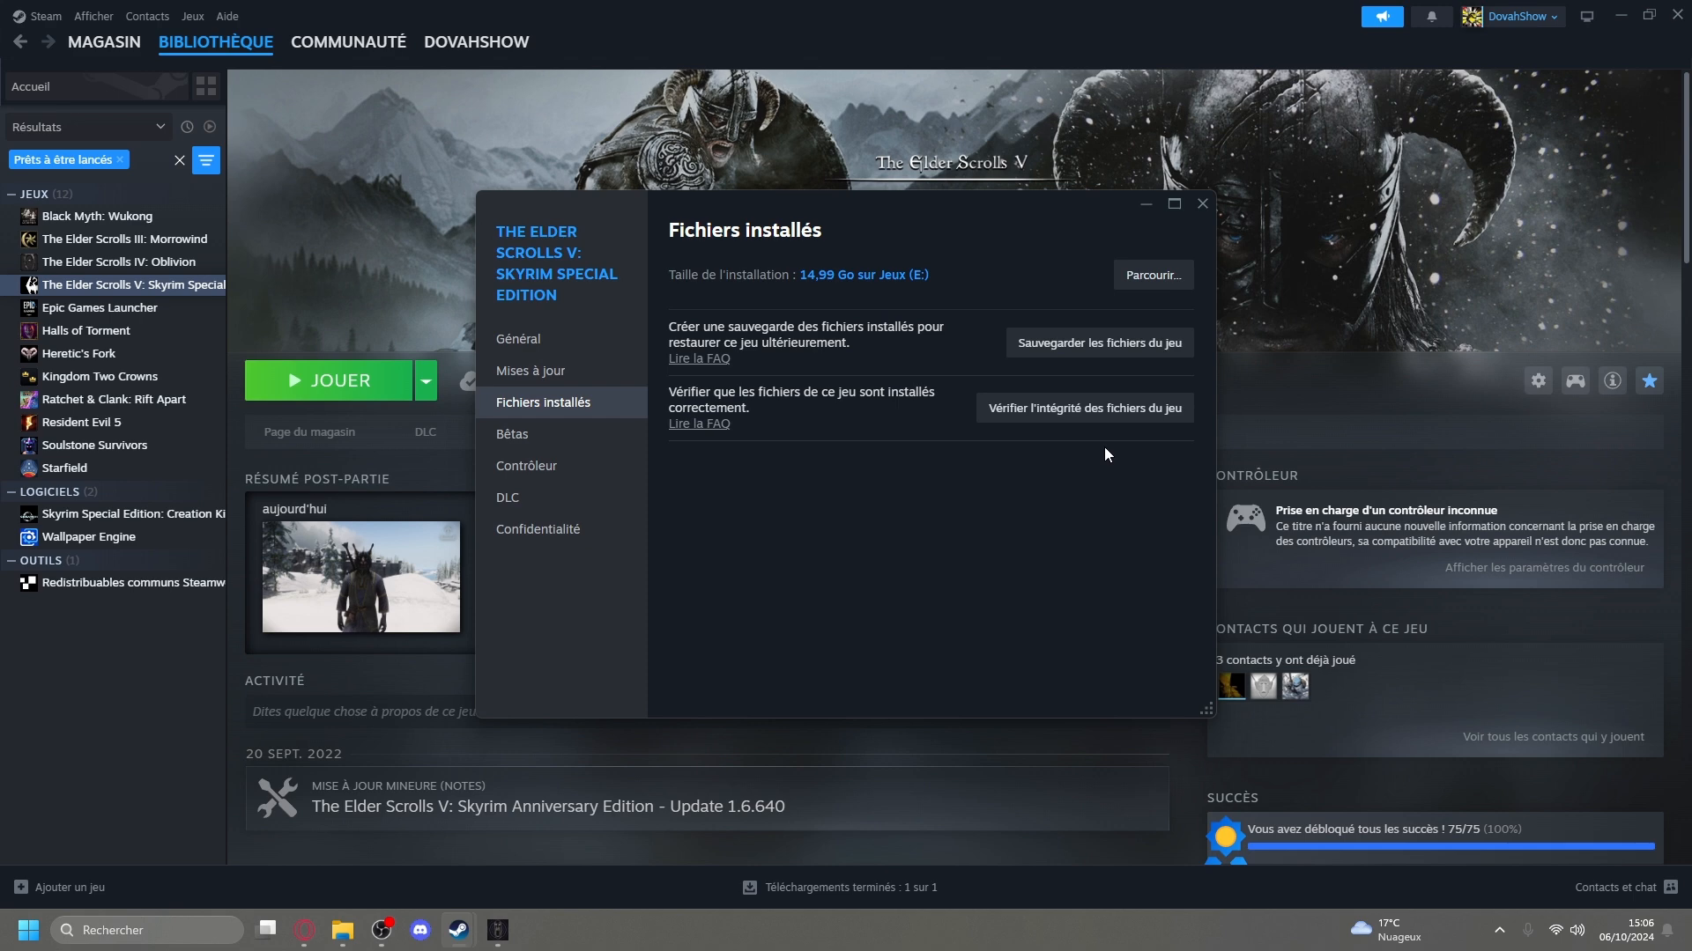
pyautogui.click(1203, 204)
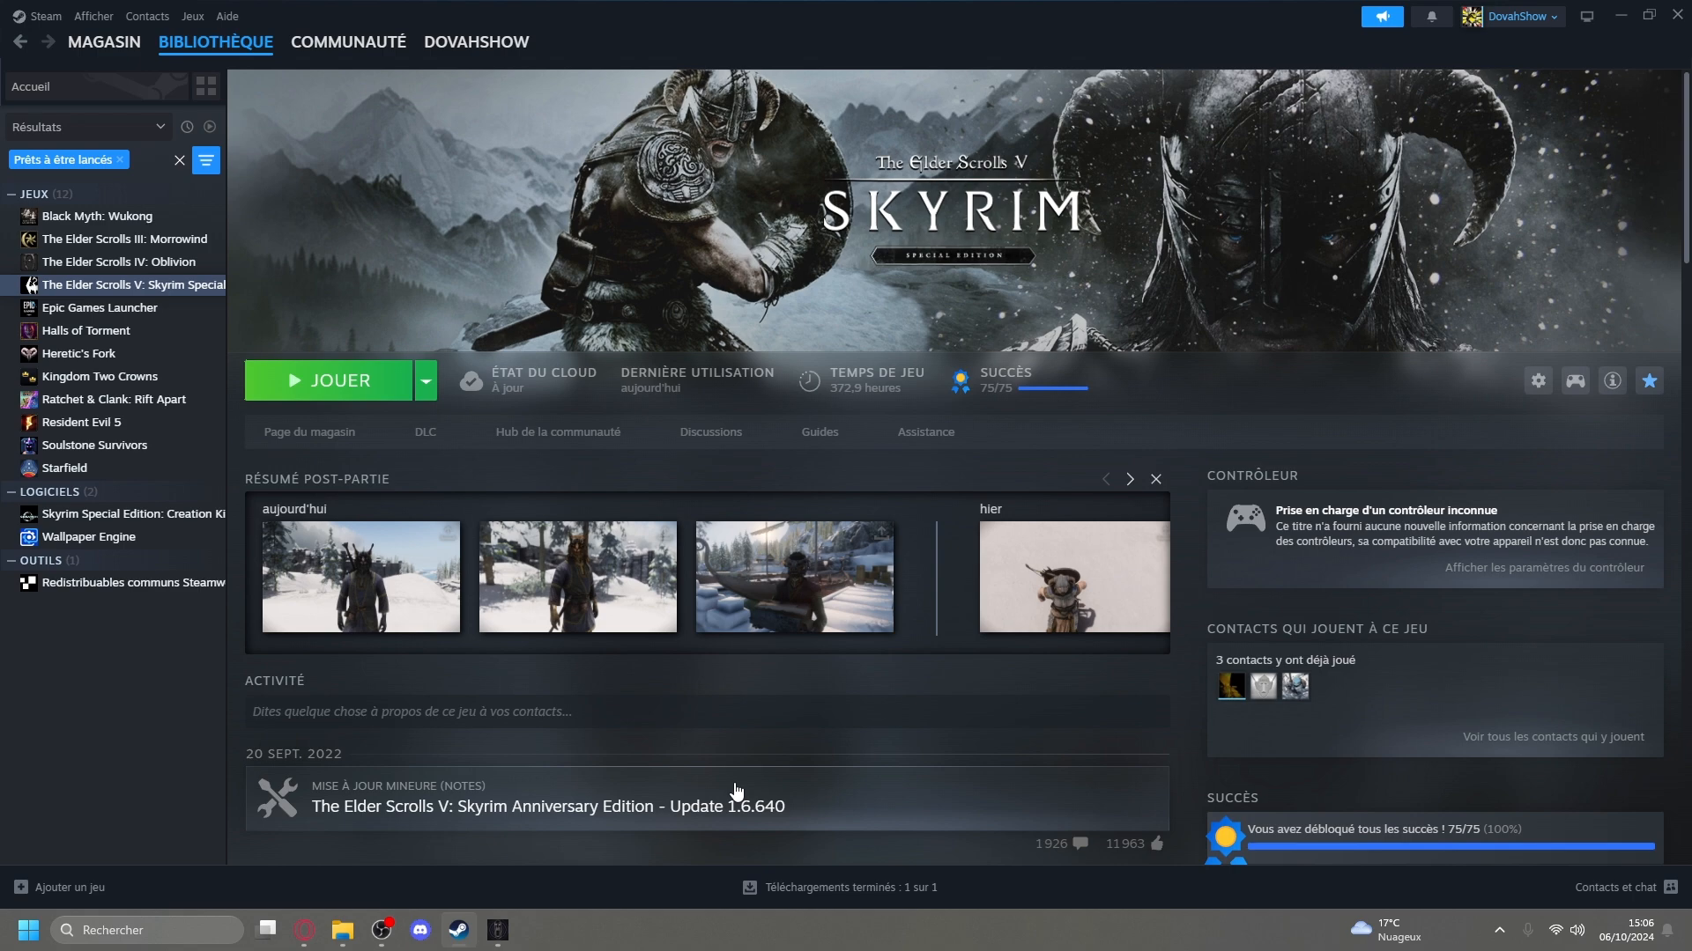
# Switch to Wabbajack, open the folder chooser for the modlist installation location, and browse to drive C:.
pyautogui.click(503, 934)
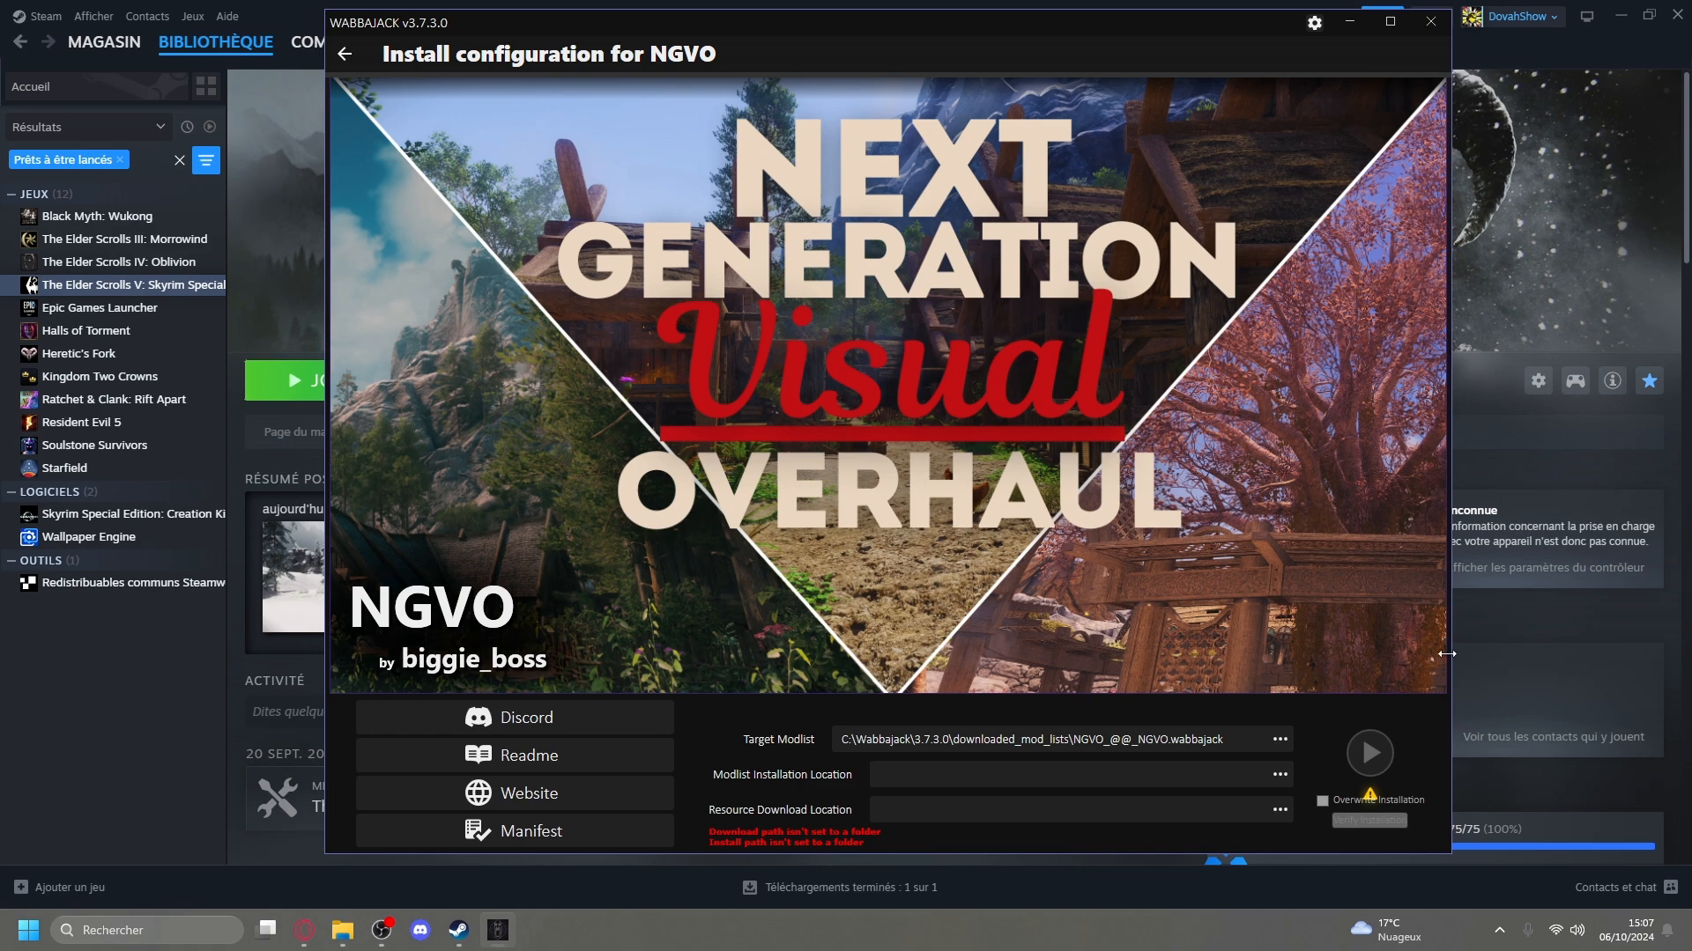
pyautogui.click(1281, 779)
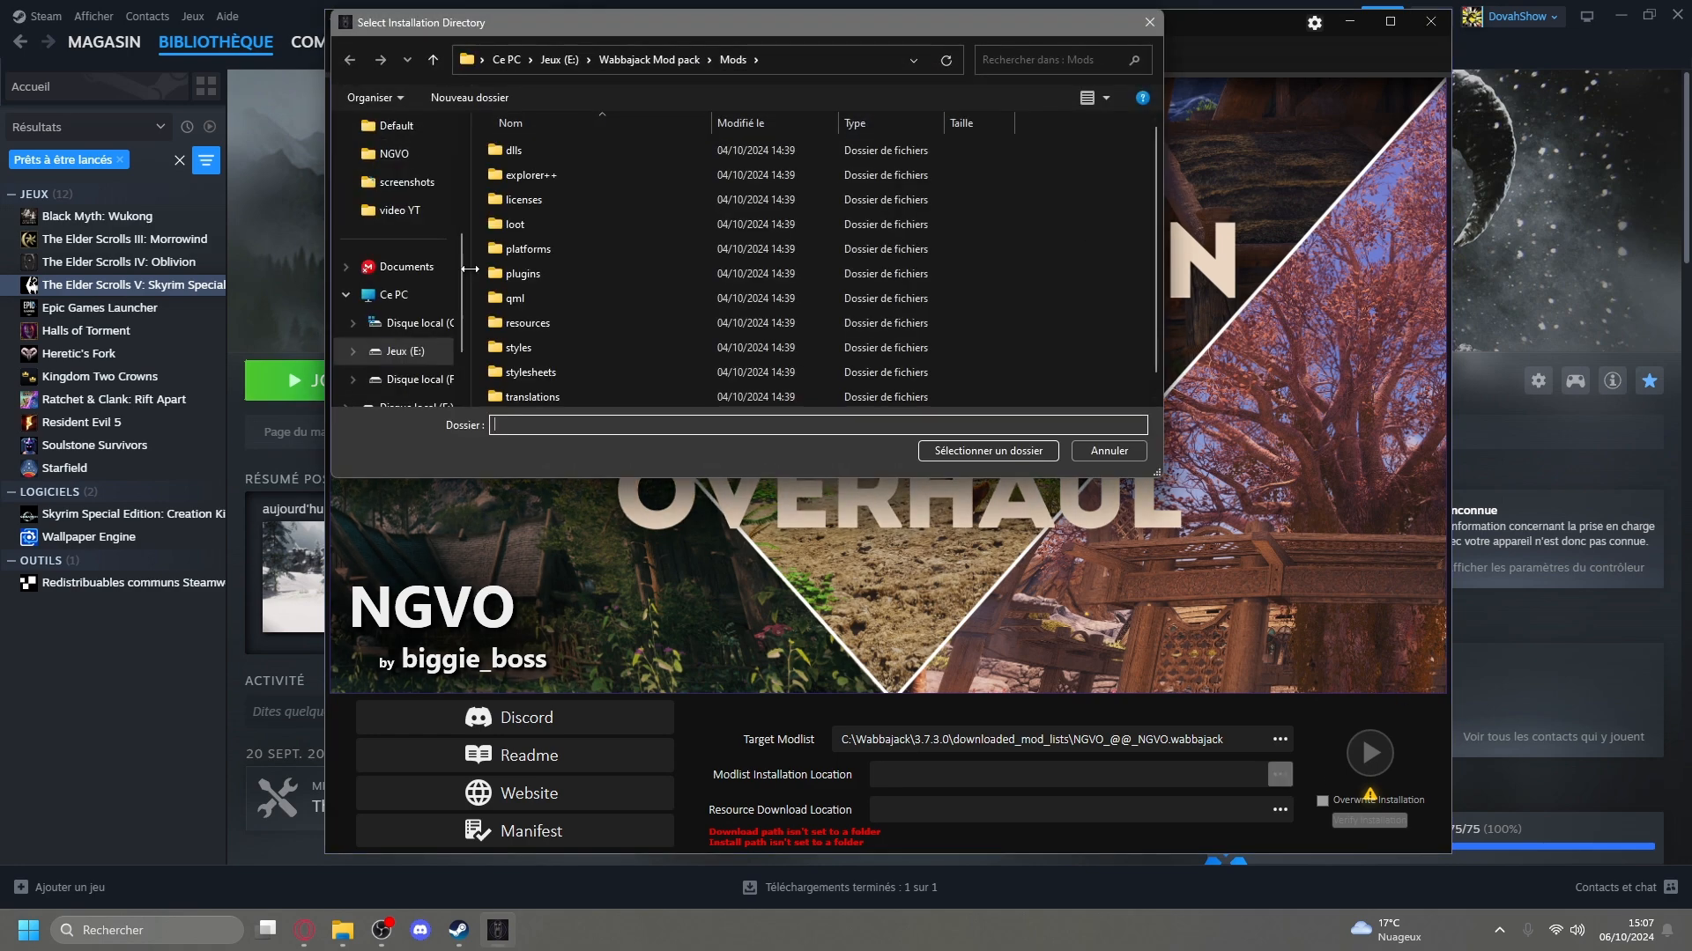
pyautogui.moveTo(810, 25); pyautogui.dragTo(1084, 89)
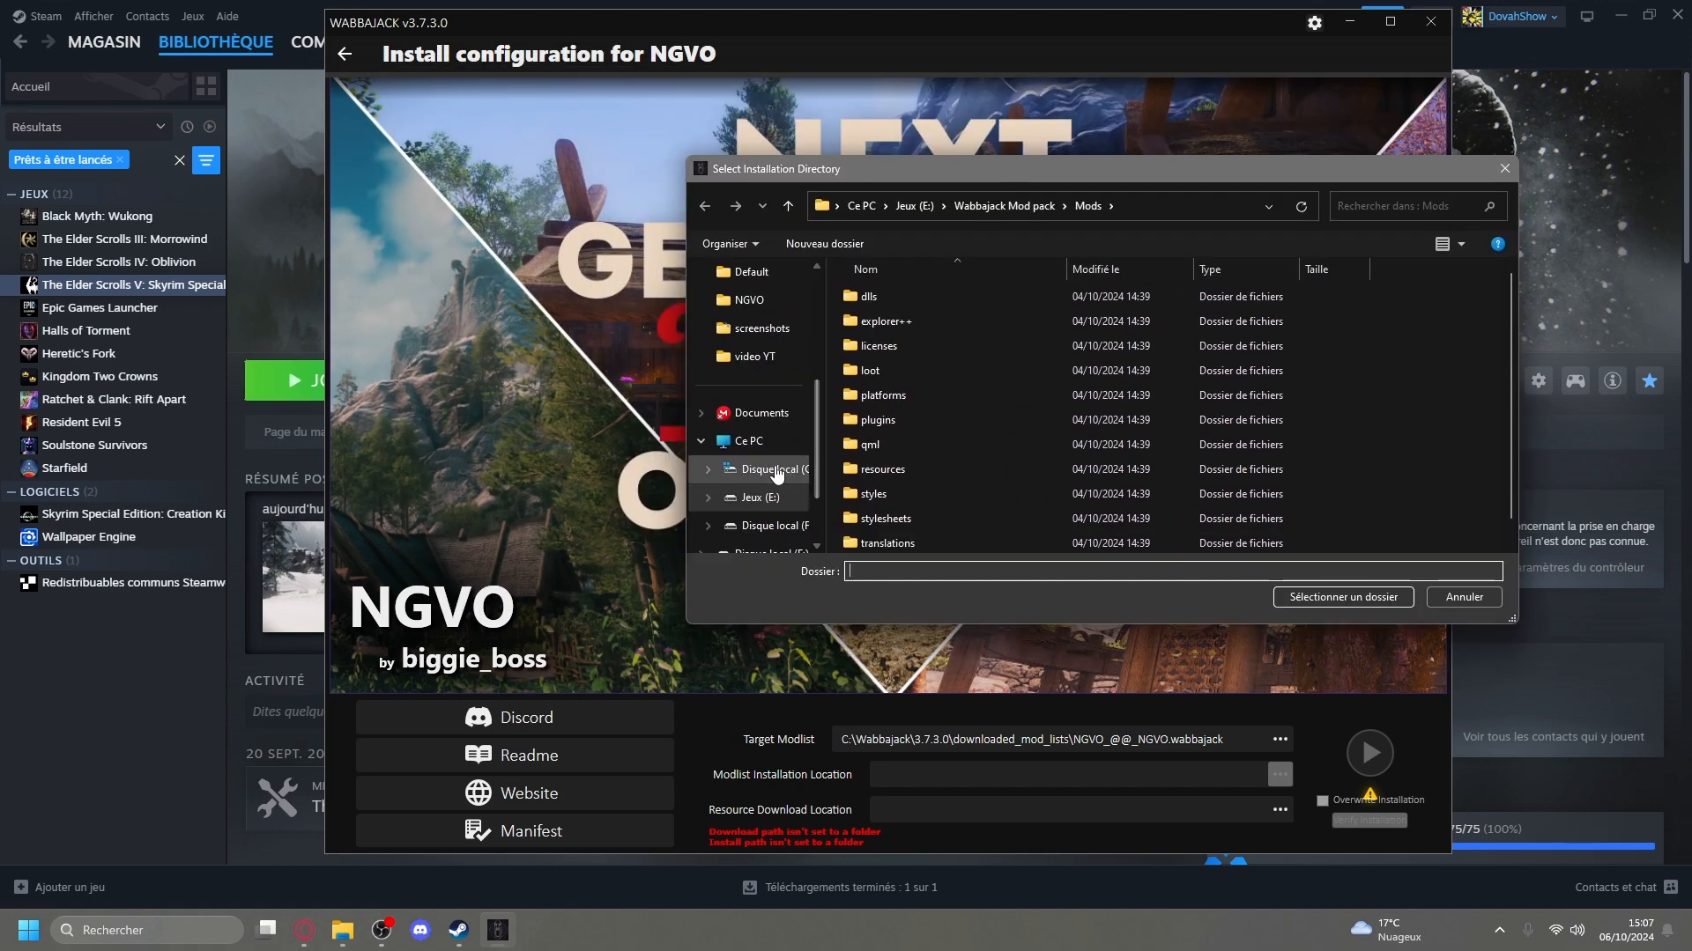
pyautogui.click(769, 469)
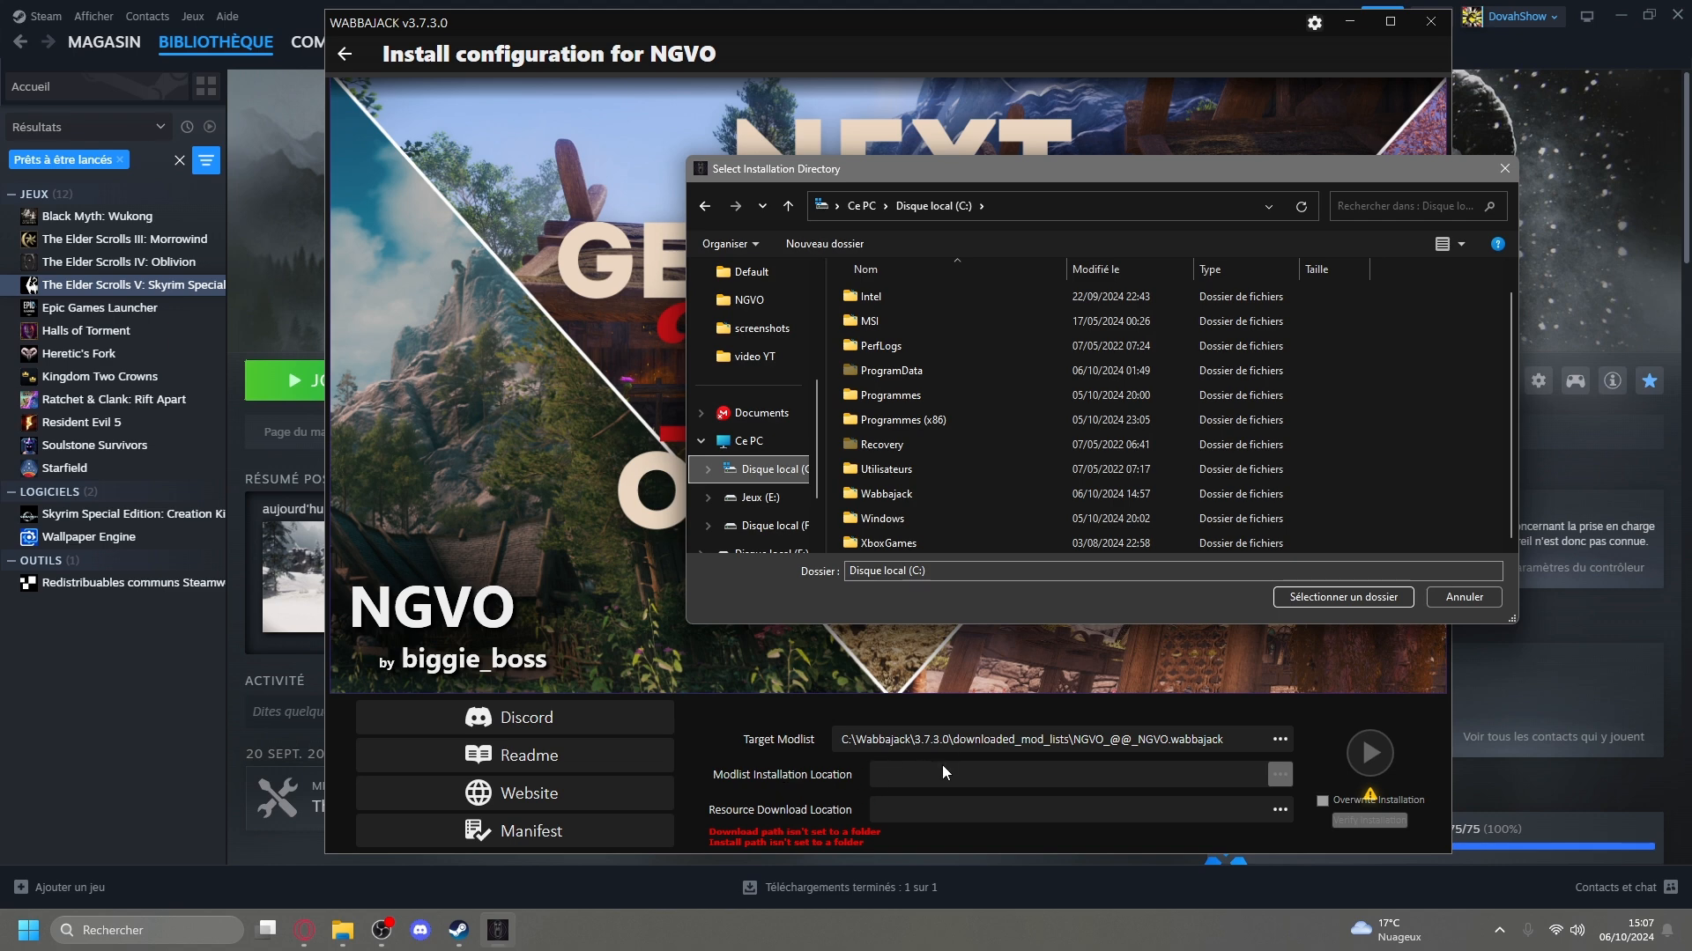
# Create a new folder named Wabbajack Mods PAck in the root of drive C:.
pyautogui.rightClick(1367, 500)
pyautogui.click(1390, 464)
pyautogui.rightClick(1389, 474)
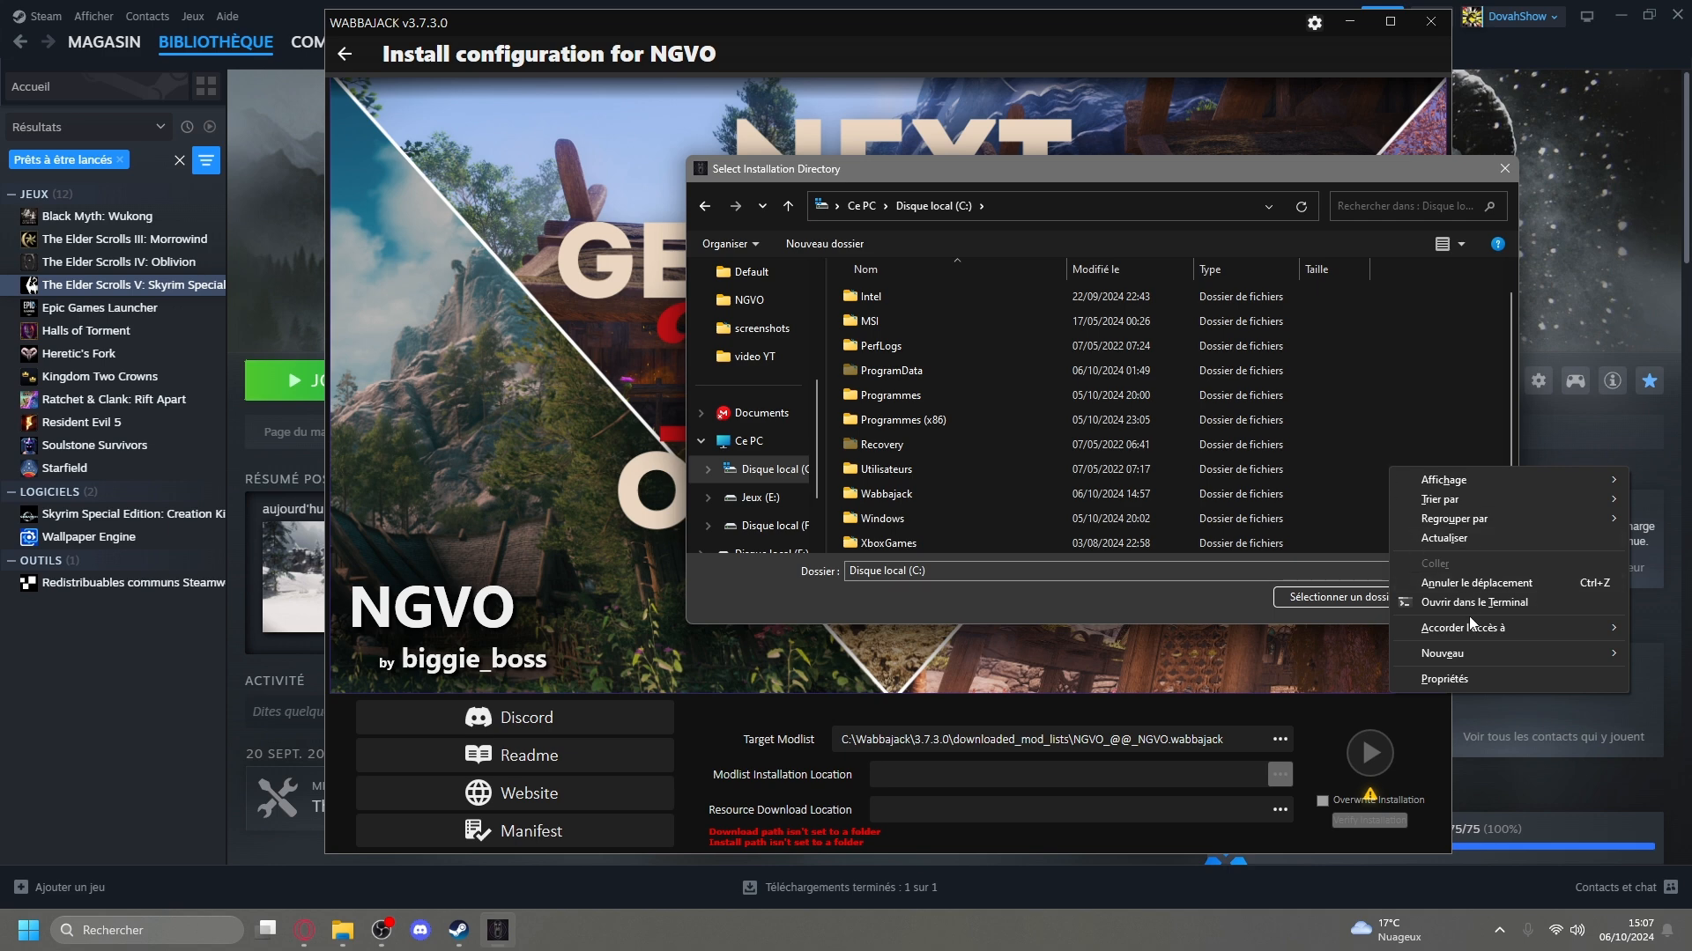
pyautogui.moveTo(1460, 659)
pyautogui.click(1366, 656)
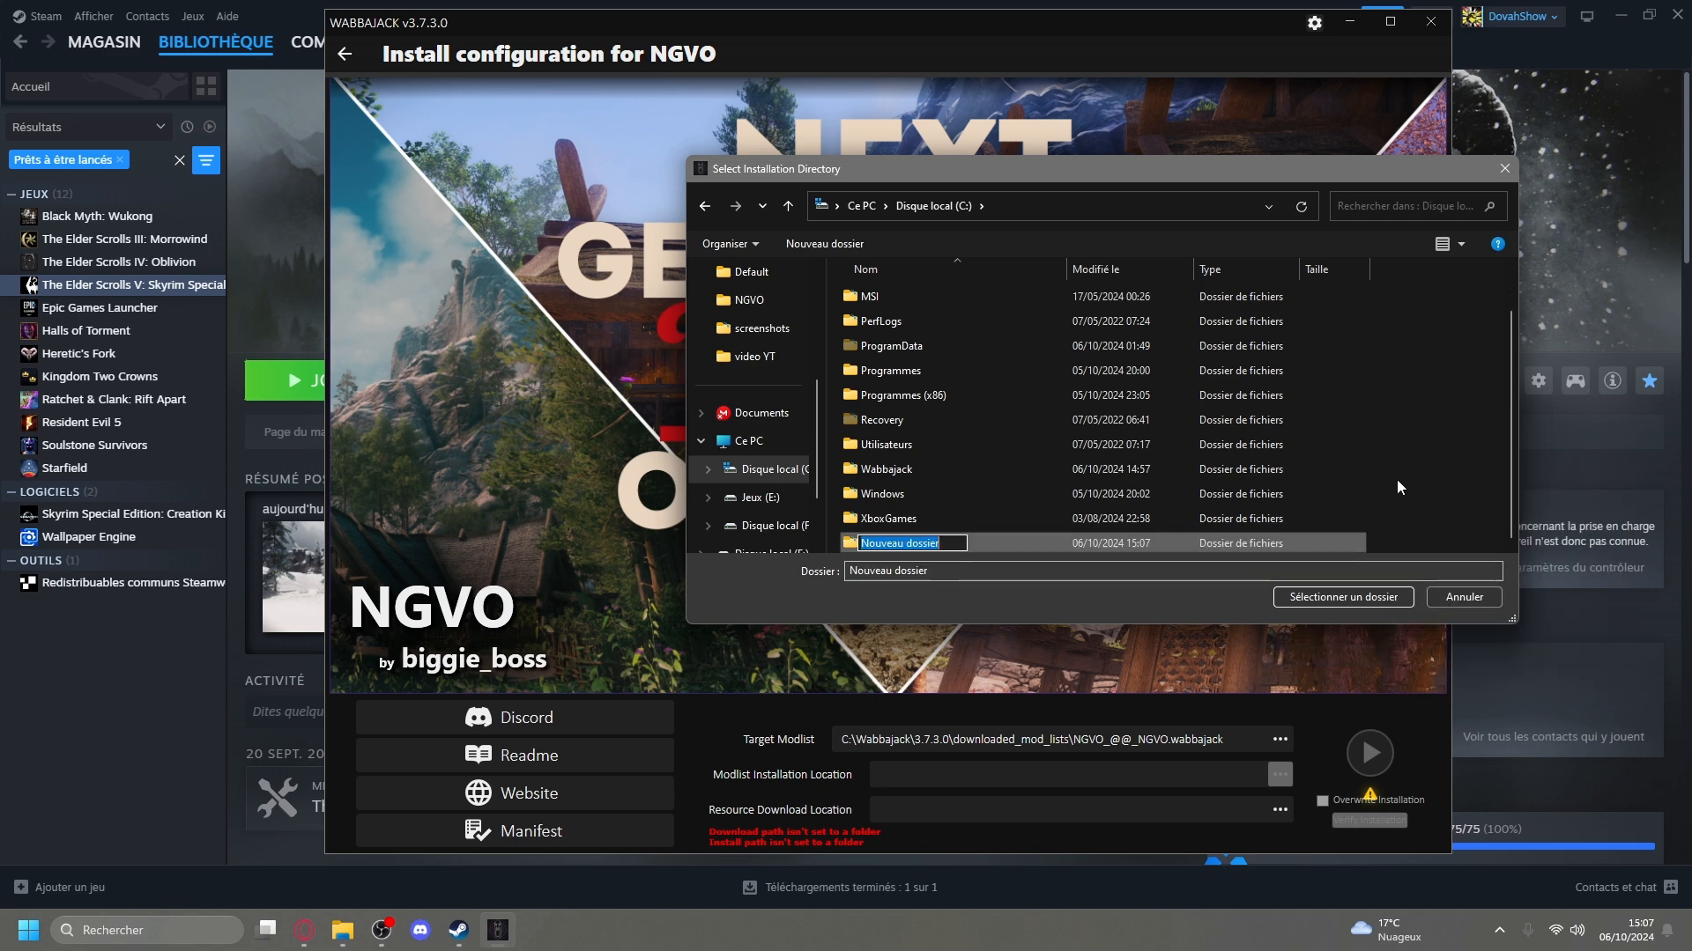
pyautogui.write('W')
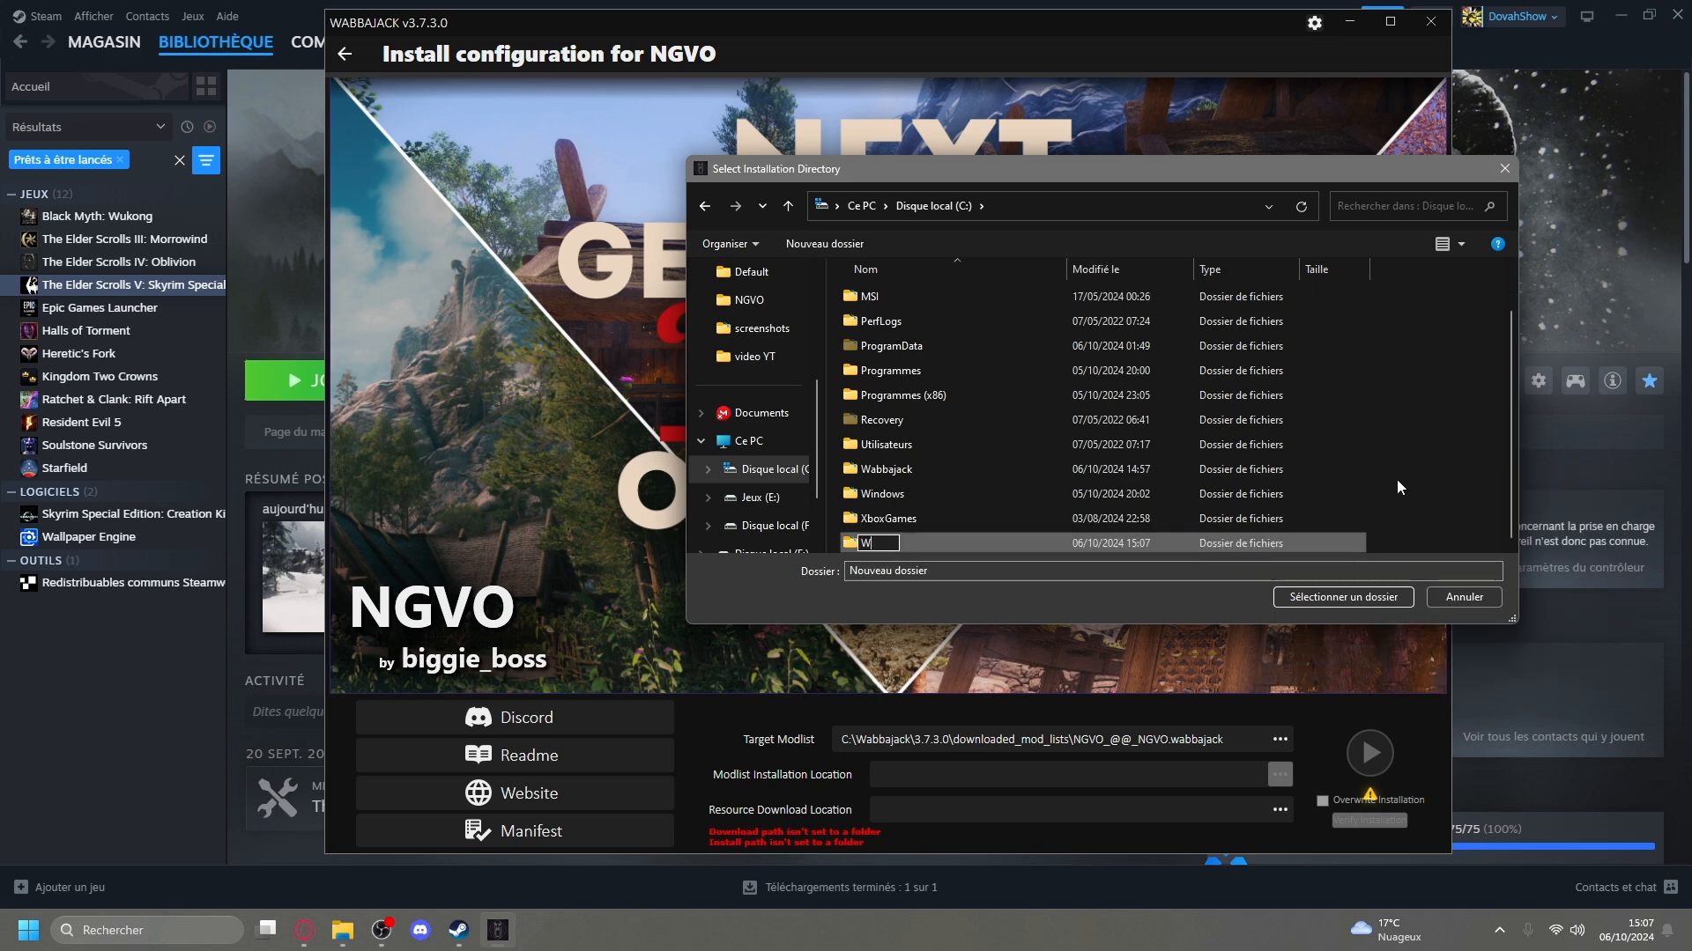
pyautogui.write('abbajack Mods PAck')
pyautogui.press('Return')
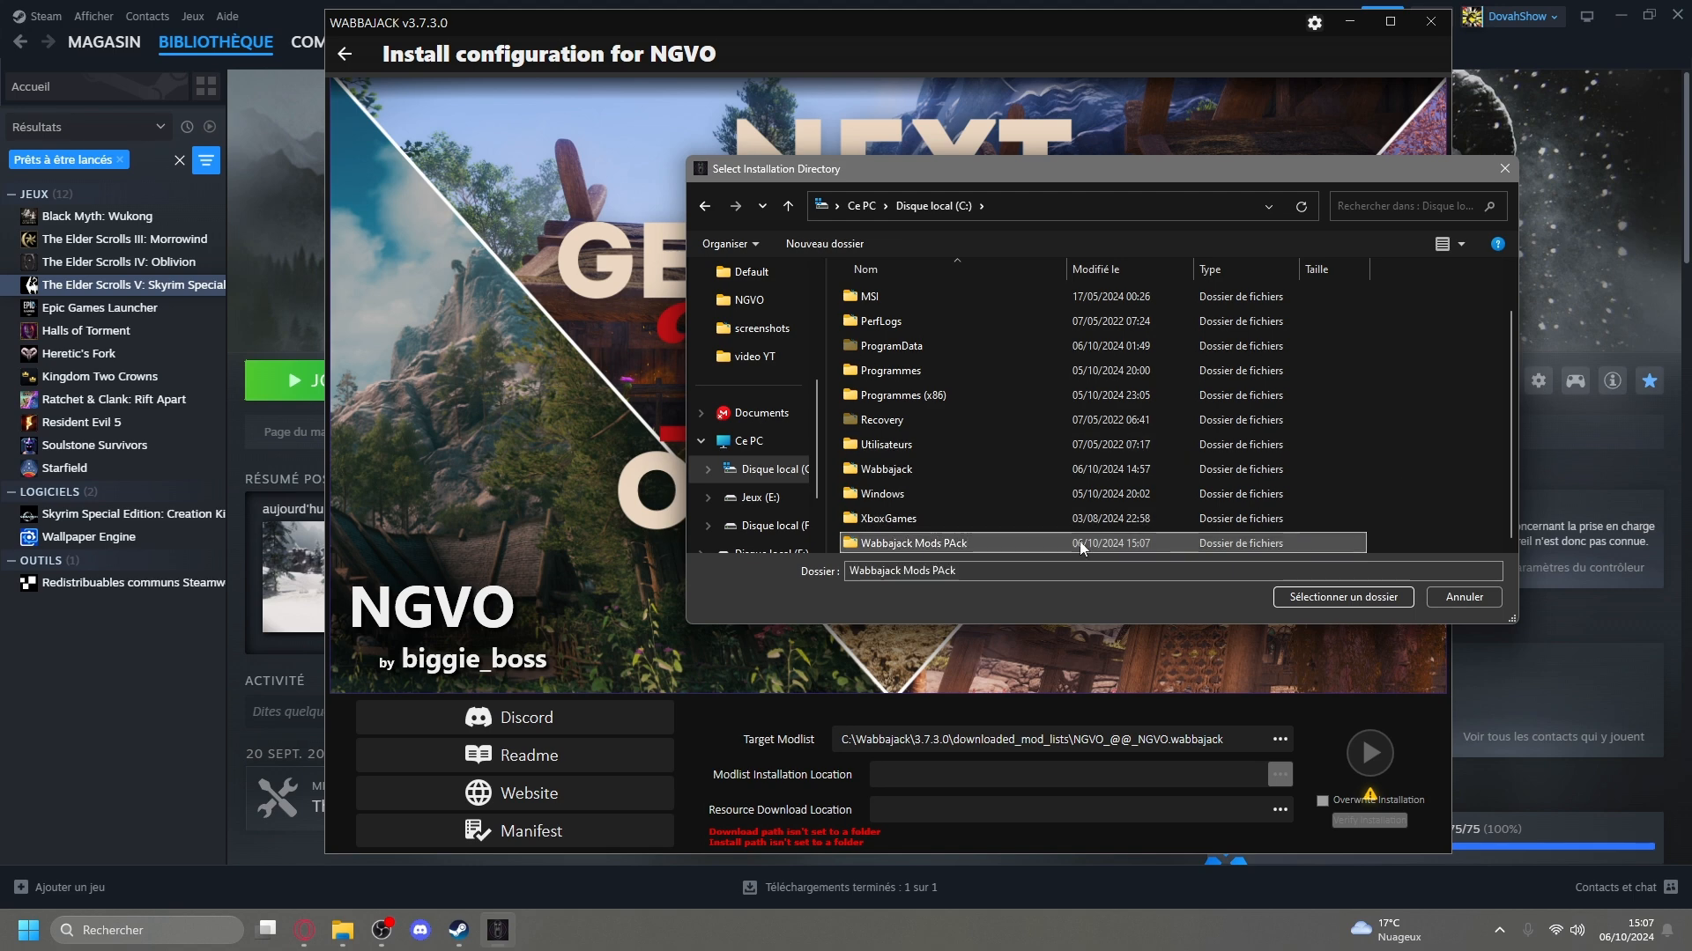
# Rename the new folder to Wabbajack Mods Pack and choose it as the modlist installation location.
pyautogui.rightClick(994, 542)
pyautogui.click(1039, 505)
pyautogui.click(958, 544)
pyautogui.press('BackSpace')
pyautogui.write('a')
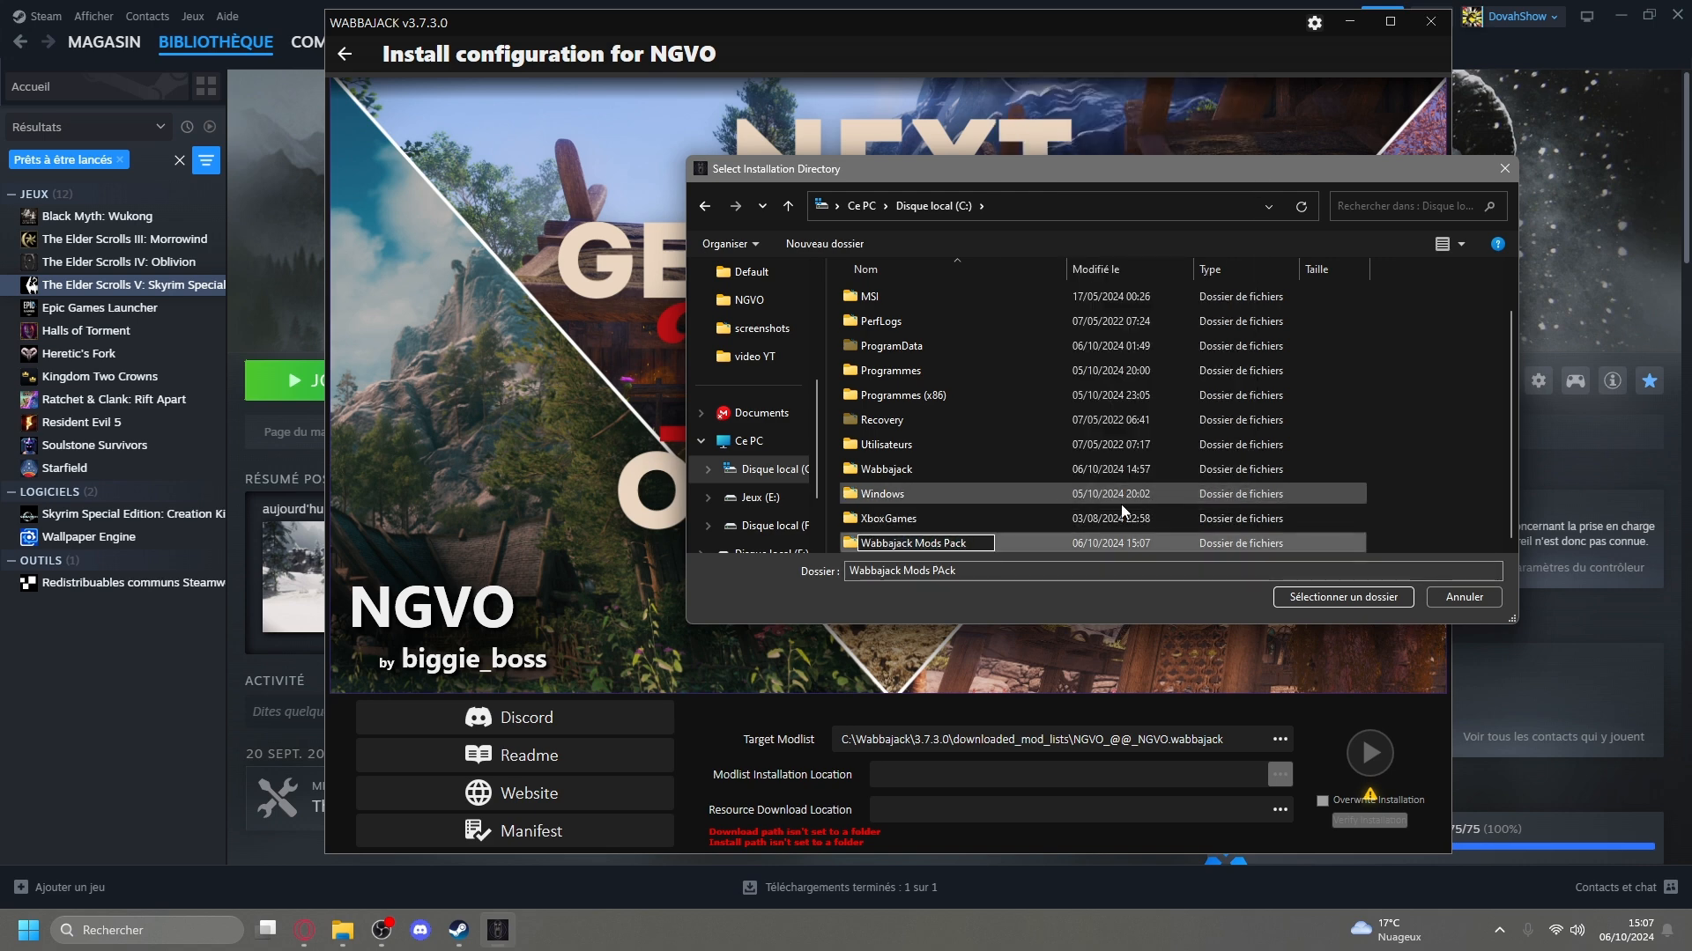
pyautogui.press('Return')
pyautogui.click(1326, 596)
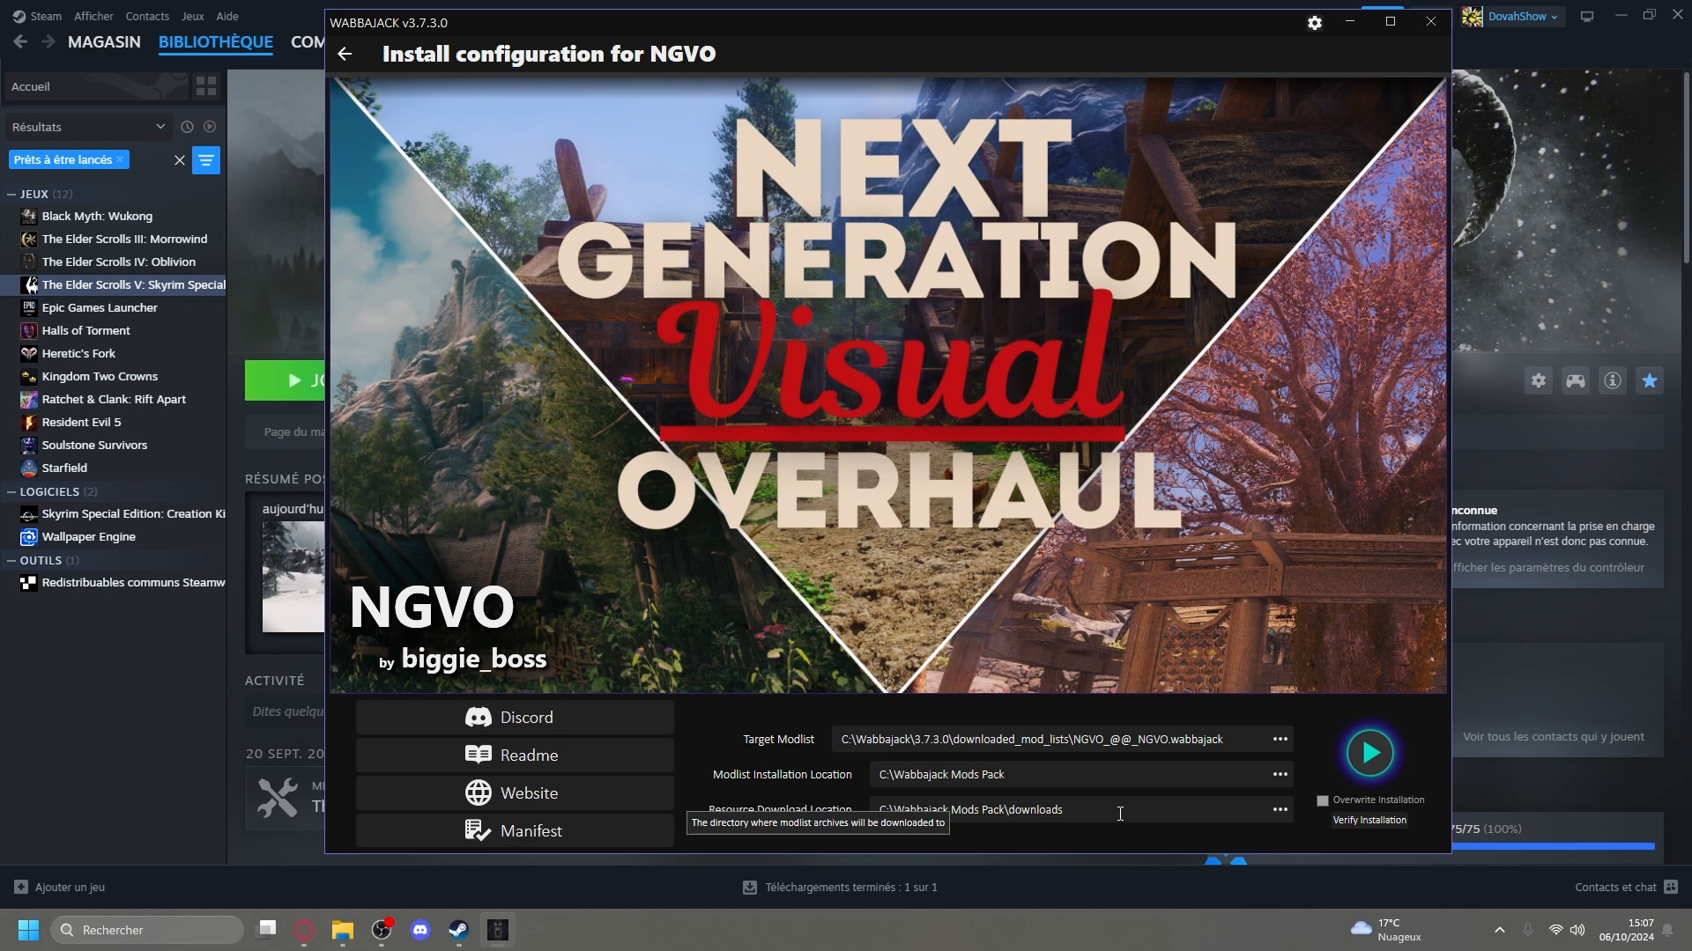
# Create a Mods folder inside Wabbajack Mods Pack from the resource download location chooser, and cancel the chooser.
pyautogui.click(1280, 810)
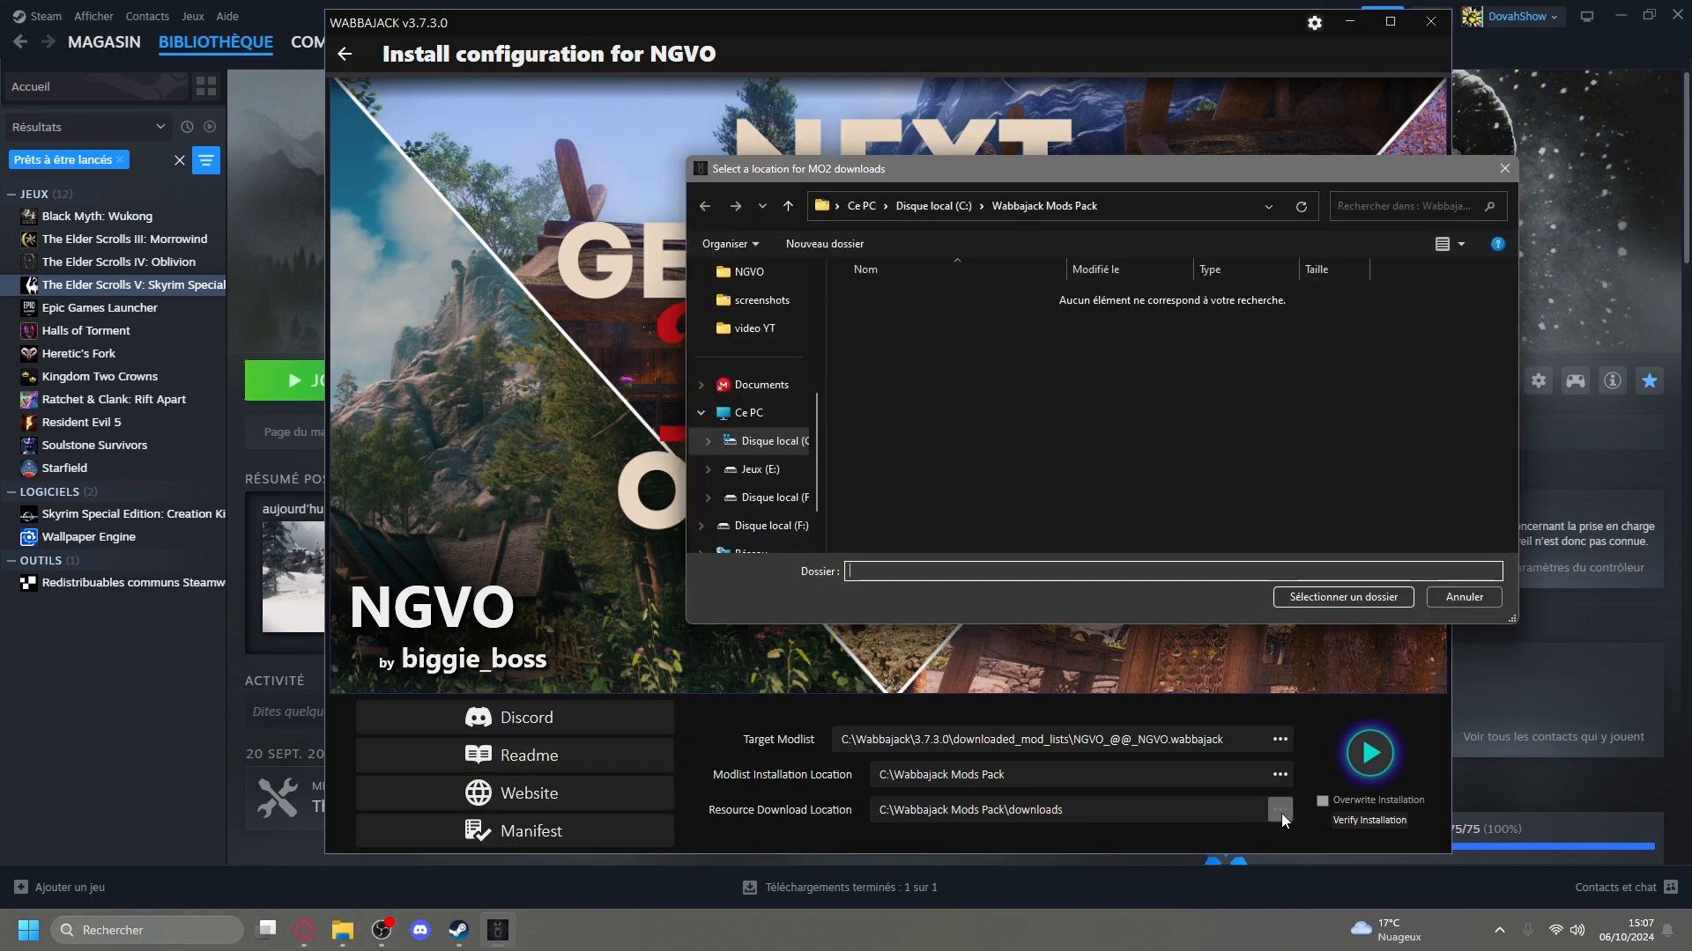
pyautogui.rightClick(977, 357)
pyautogui.moveTo(1036, 546)
pyautogui.click(1281, 545)
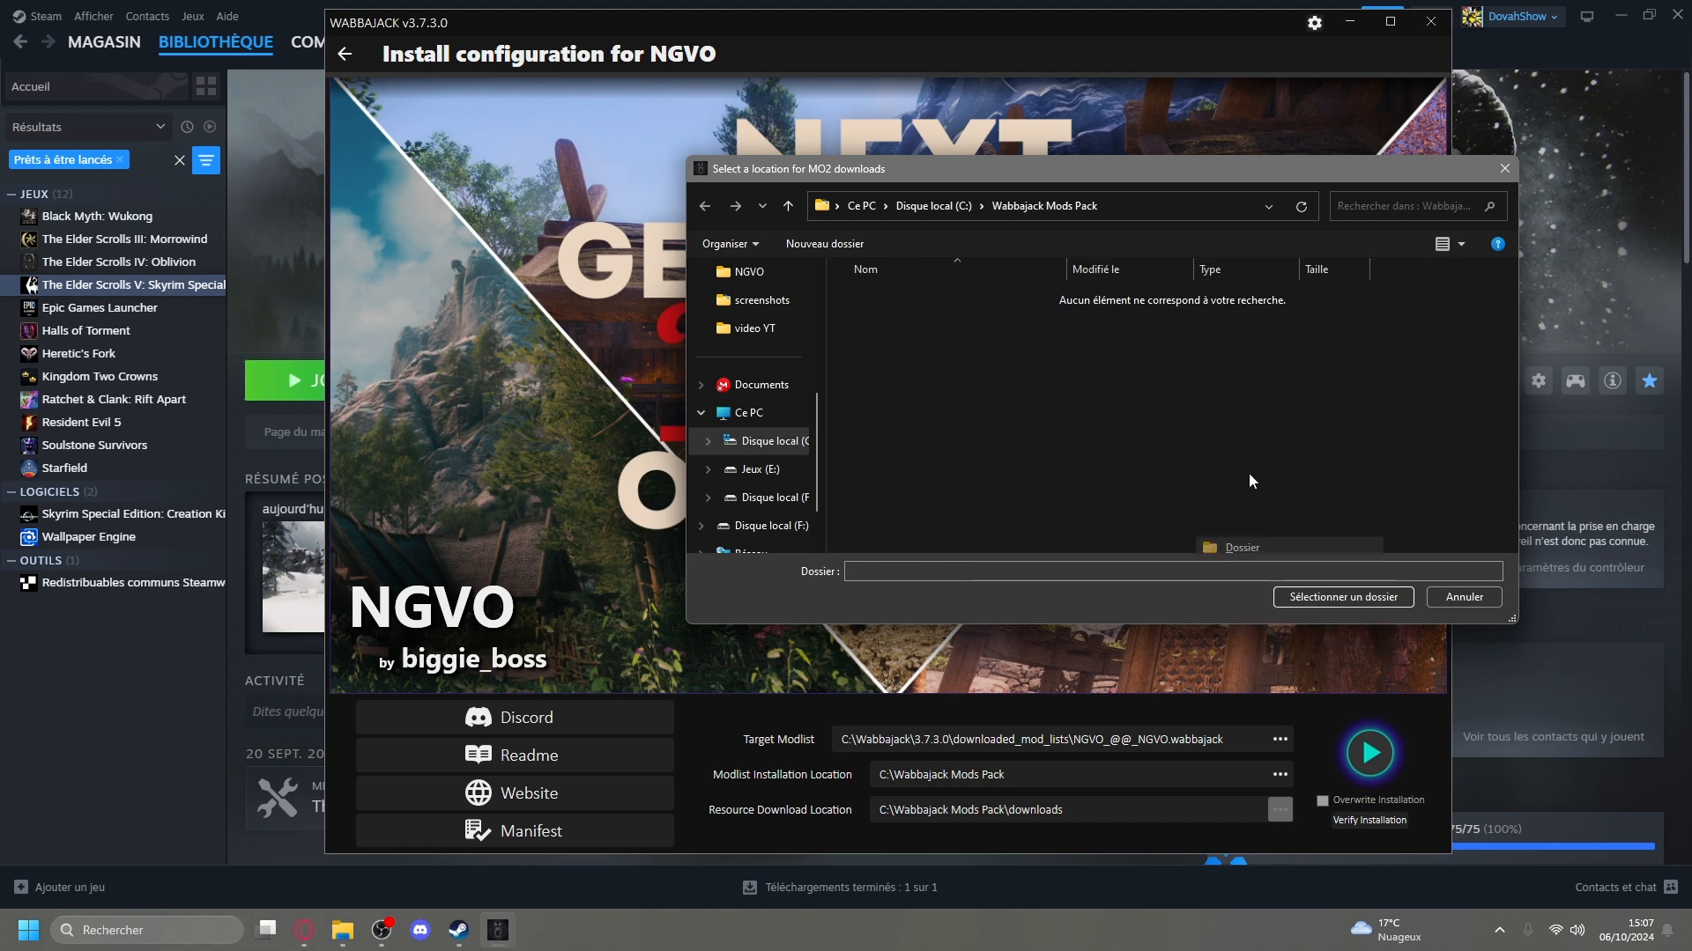
pyautogui.write('Mods')
pyautogui.press('Return')
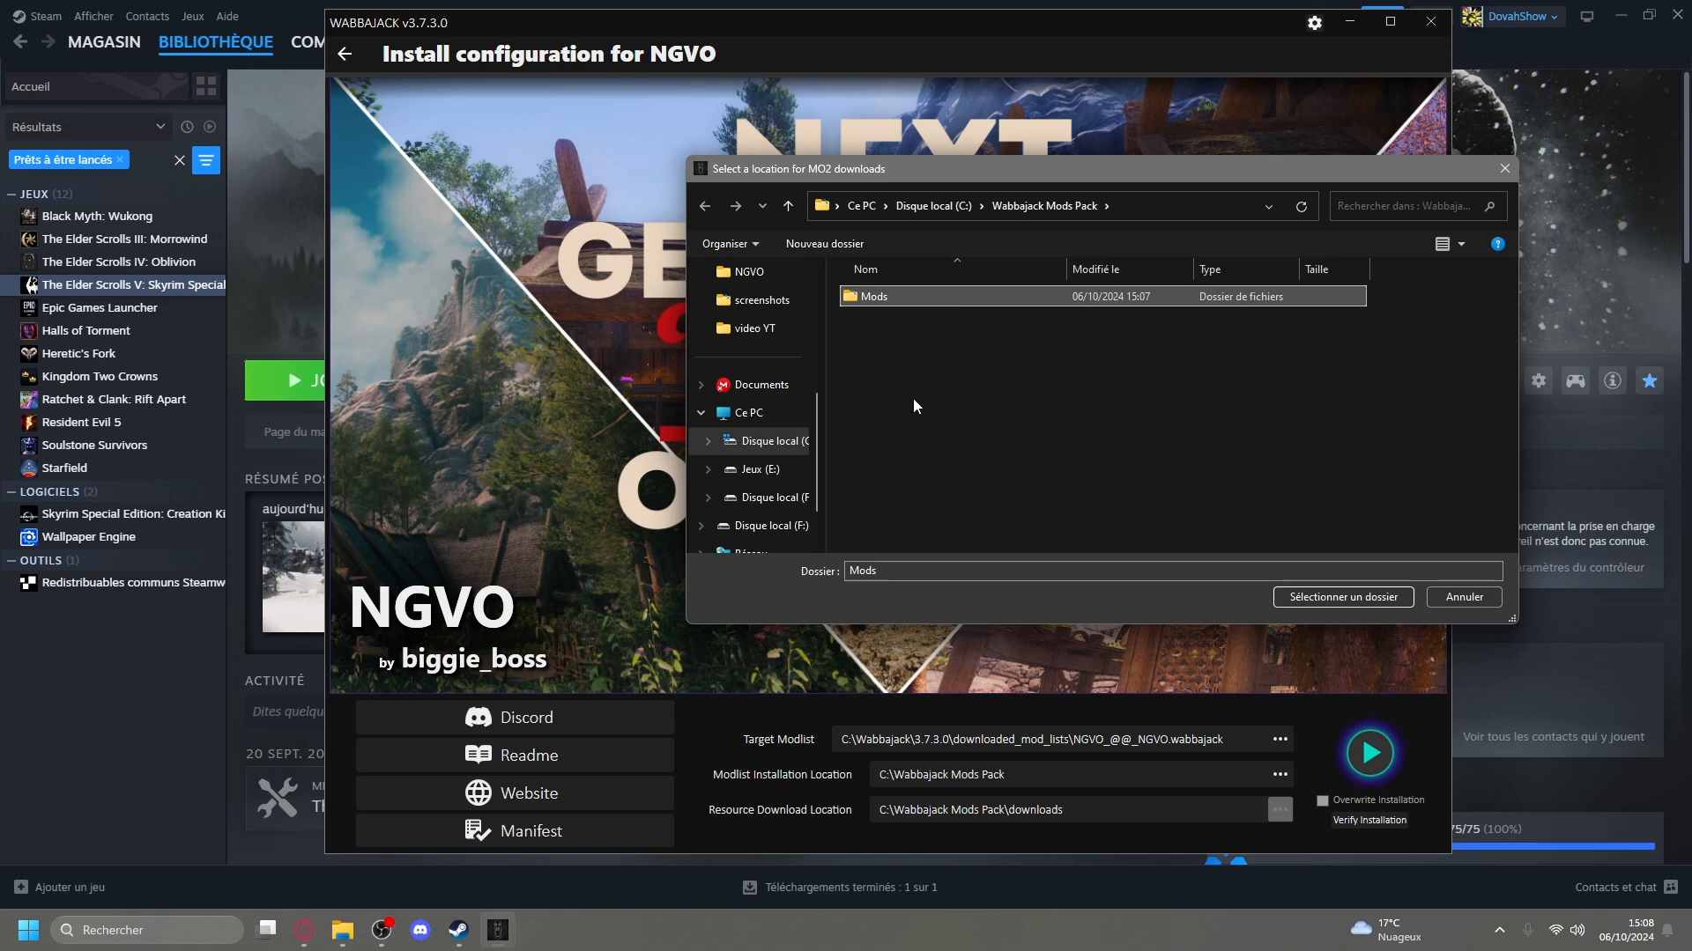
pyautogui.click(1473, 597)
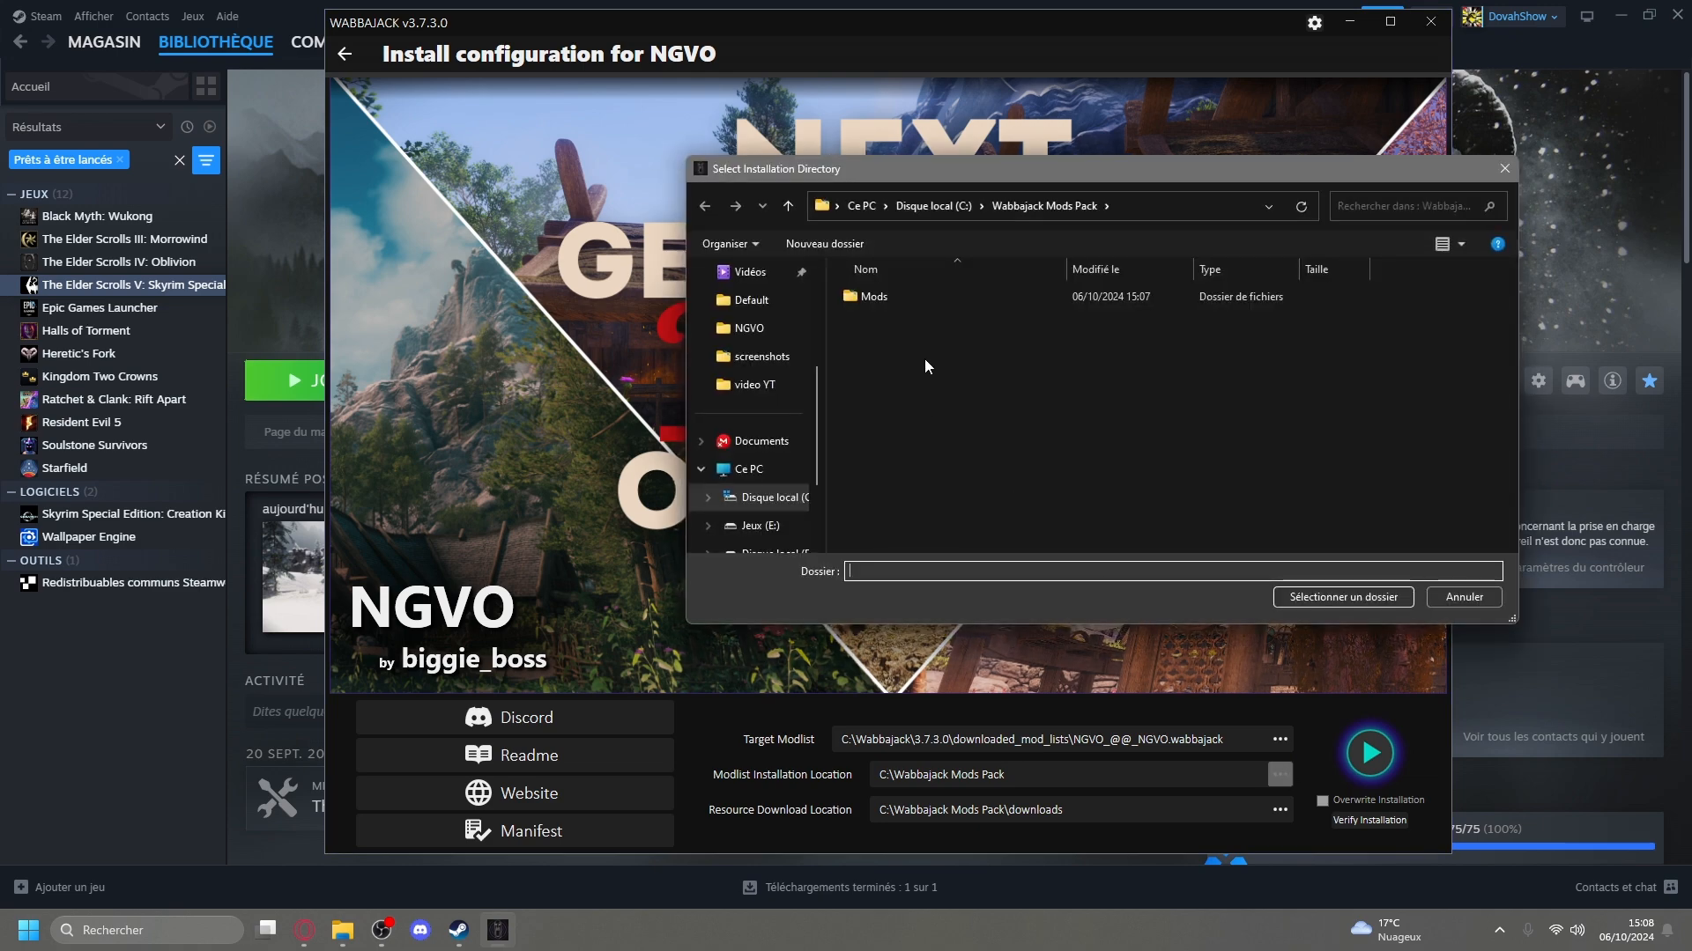
# Create an NVGO folder inside Wabbajack Mods Pack and choose it as the modlist installation location.
pyautogui.rightClick(929, 356)
pyautogui.moveTo(1045, 541)
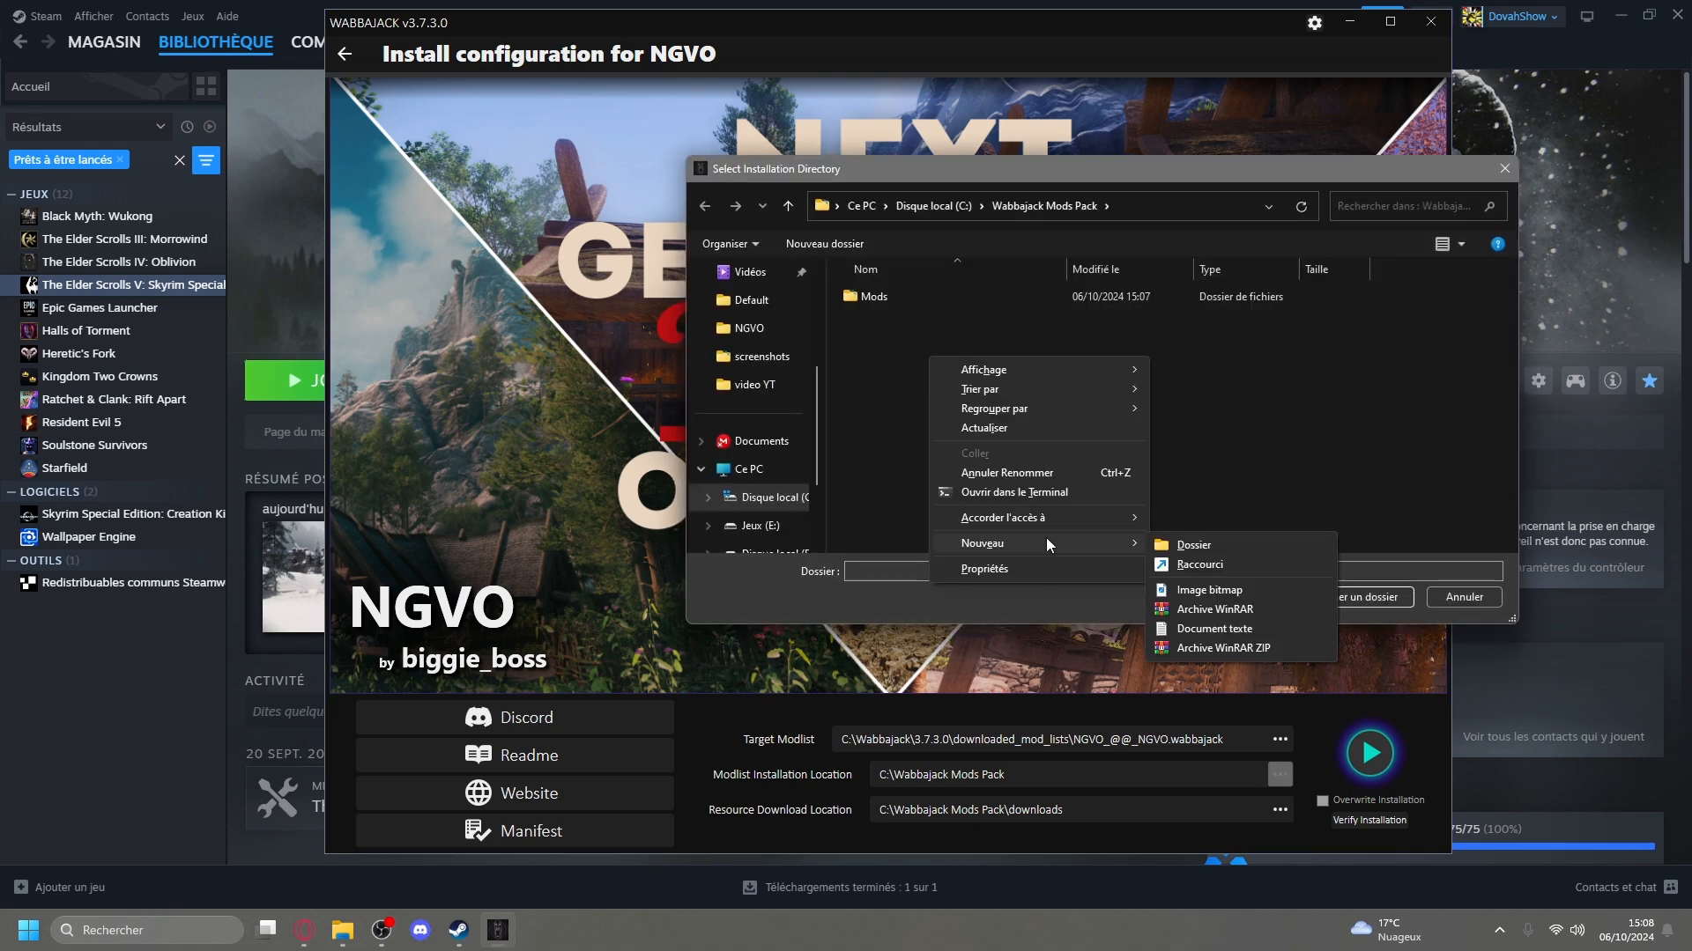
pyautogui.click(1189, 543)
pyautogui.write('NVGO')
pyautogui.press('Return')
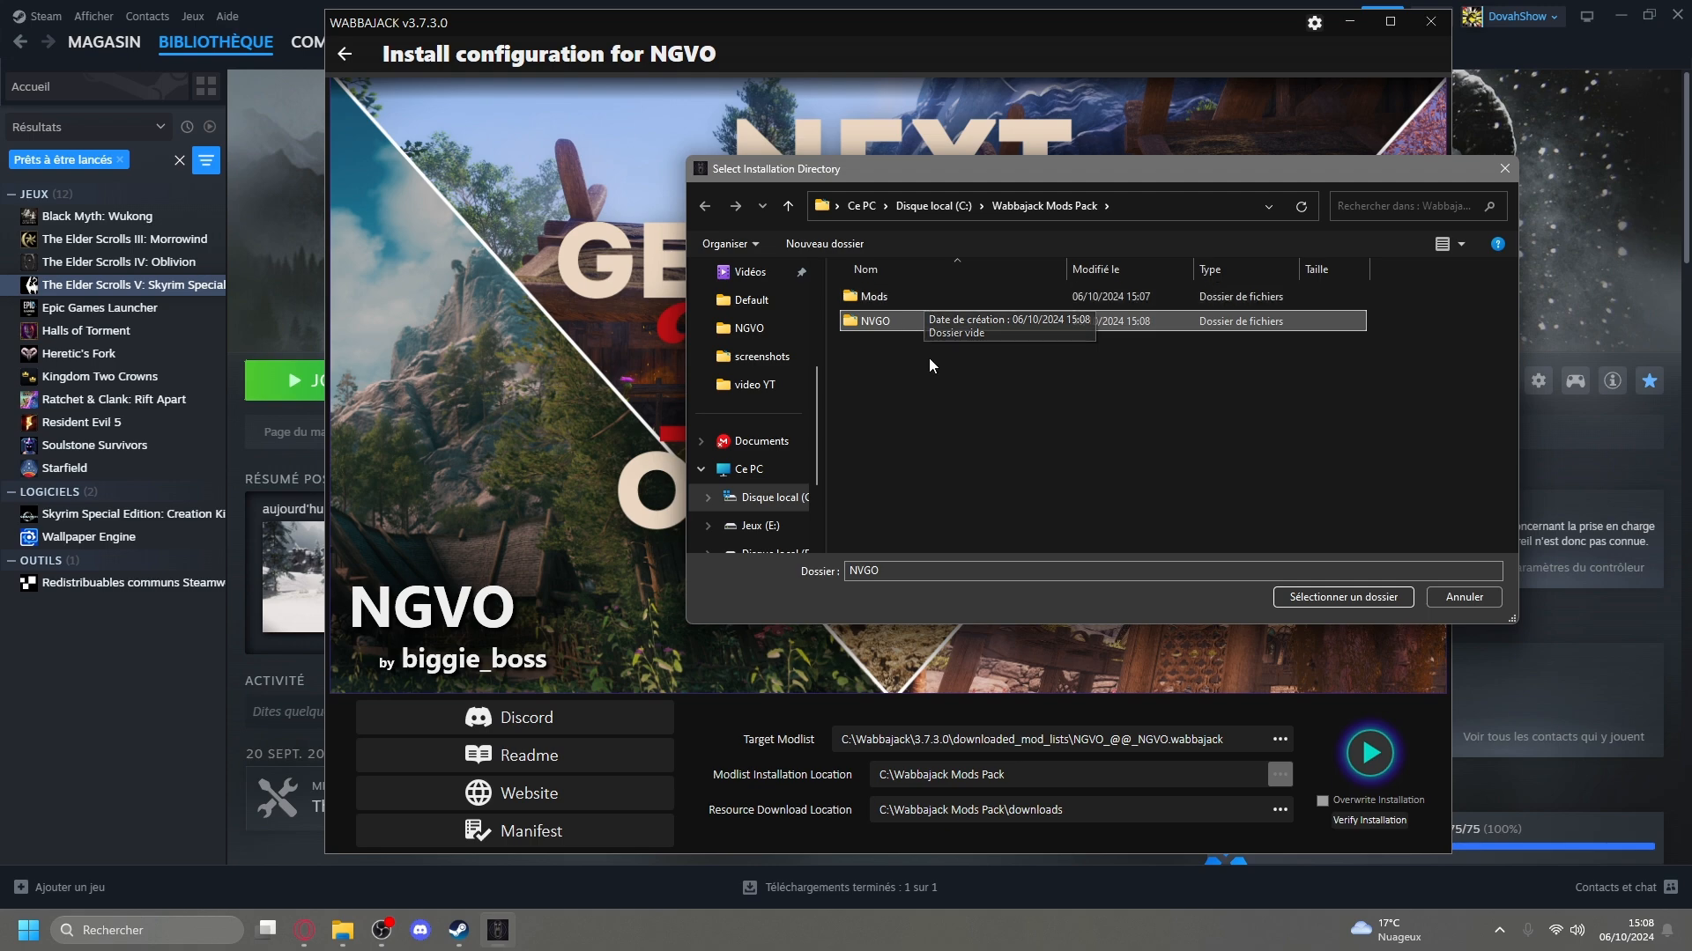
pyautogui.click(923, 317)
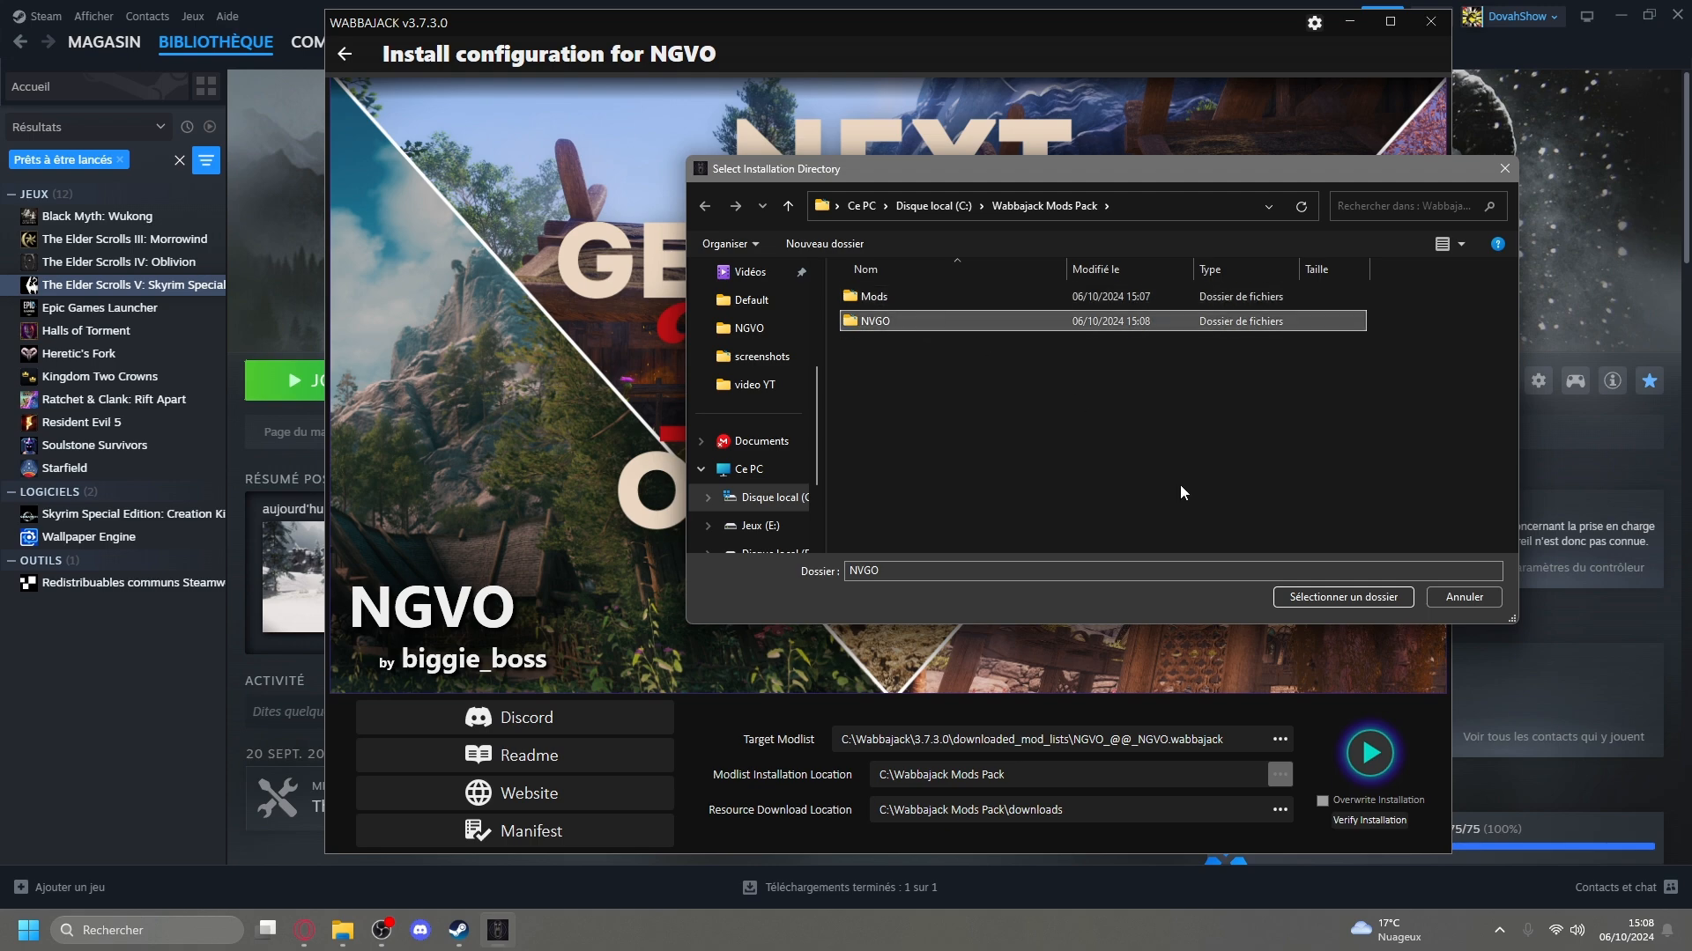
pyautogui.click(1311, 595)
# Set the resource download location to C:\Wabbajack Mods Pack\Mods and start the NGVO installation.
pyautogui.click(1279, 810)
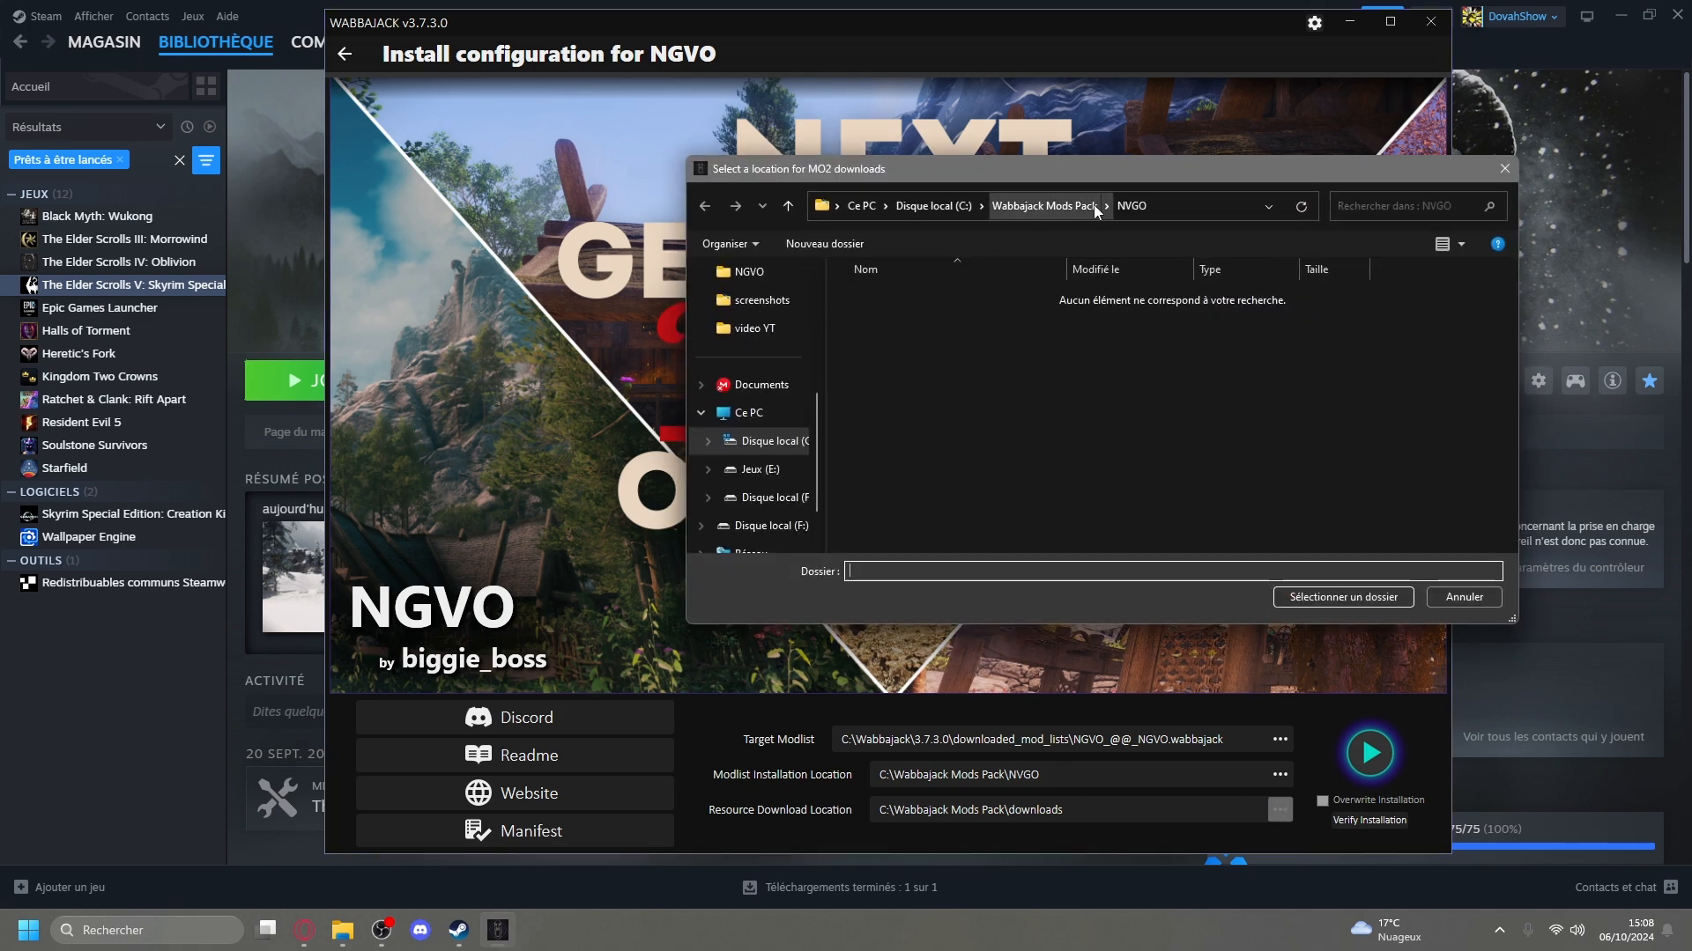
pyautogui.click(1087, 204)
pyautogui.click(935, 297)
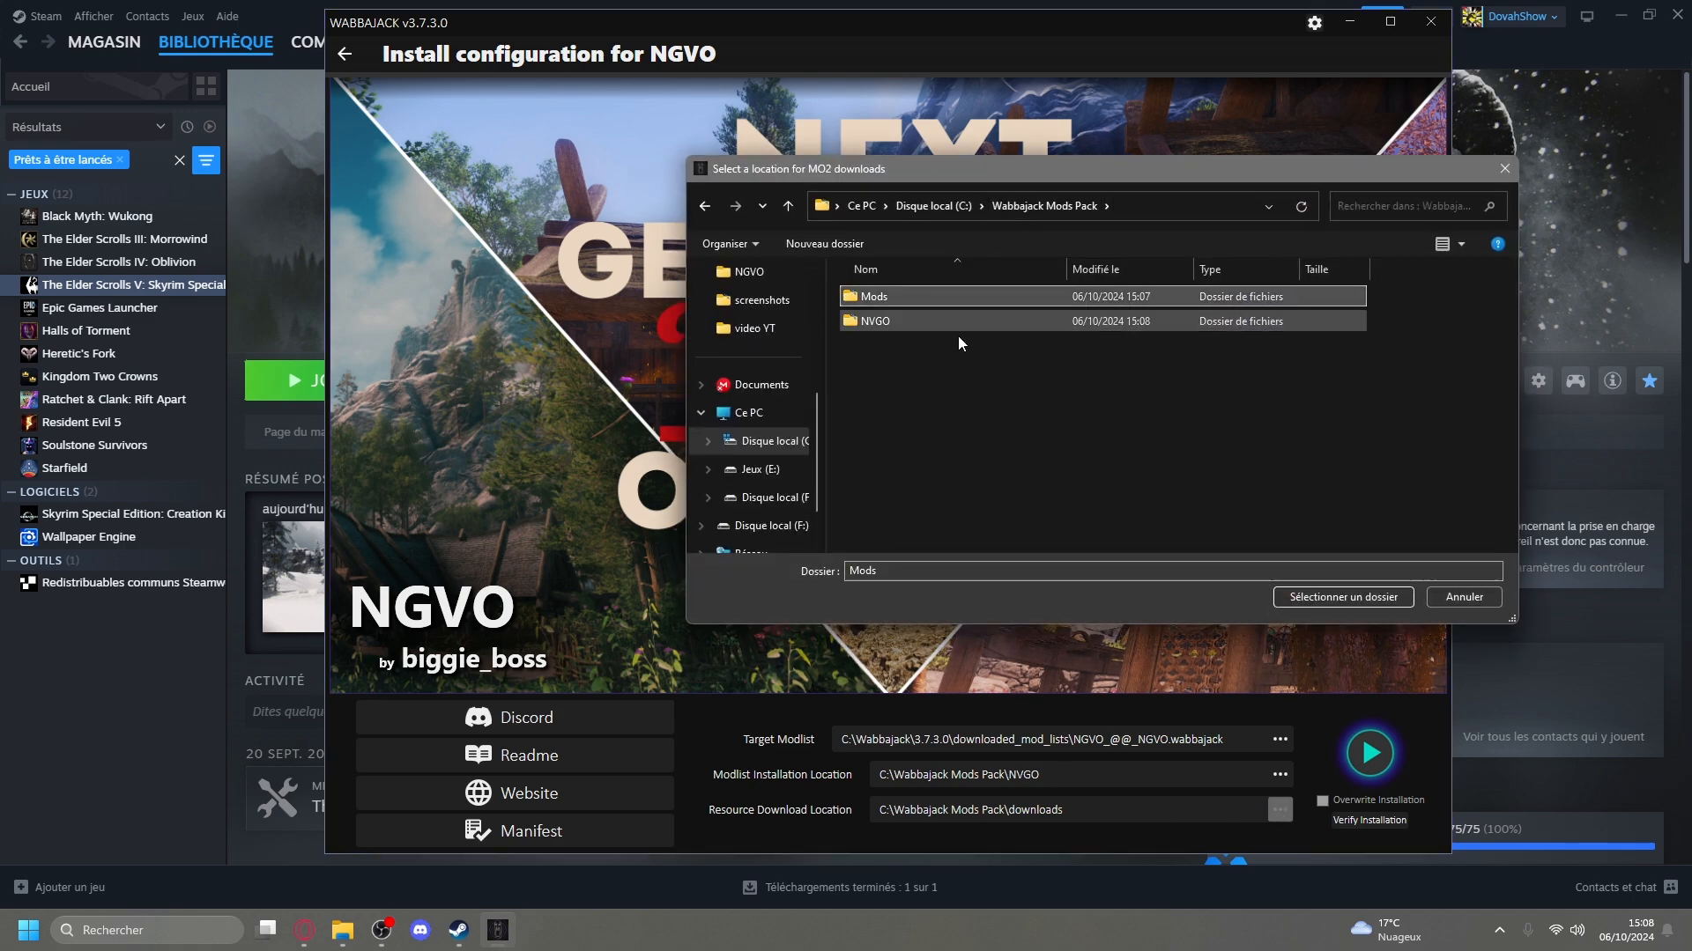
pyautogui.click(1321, 597)
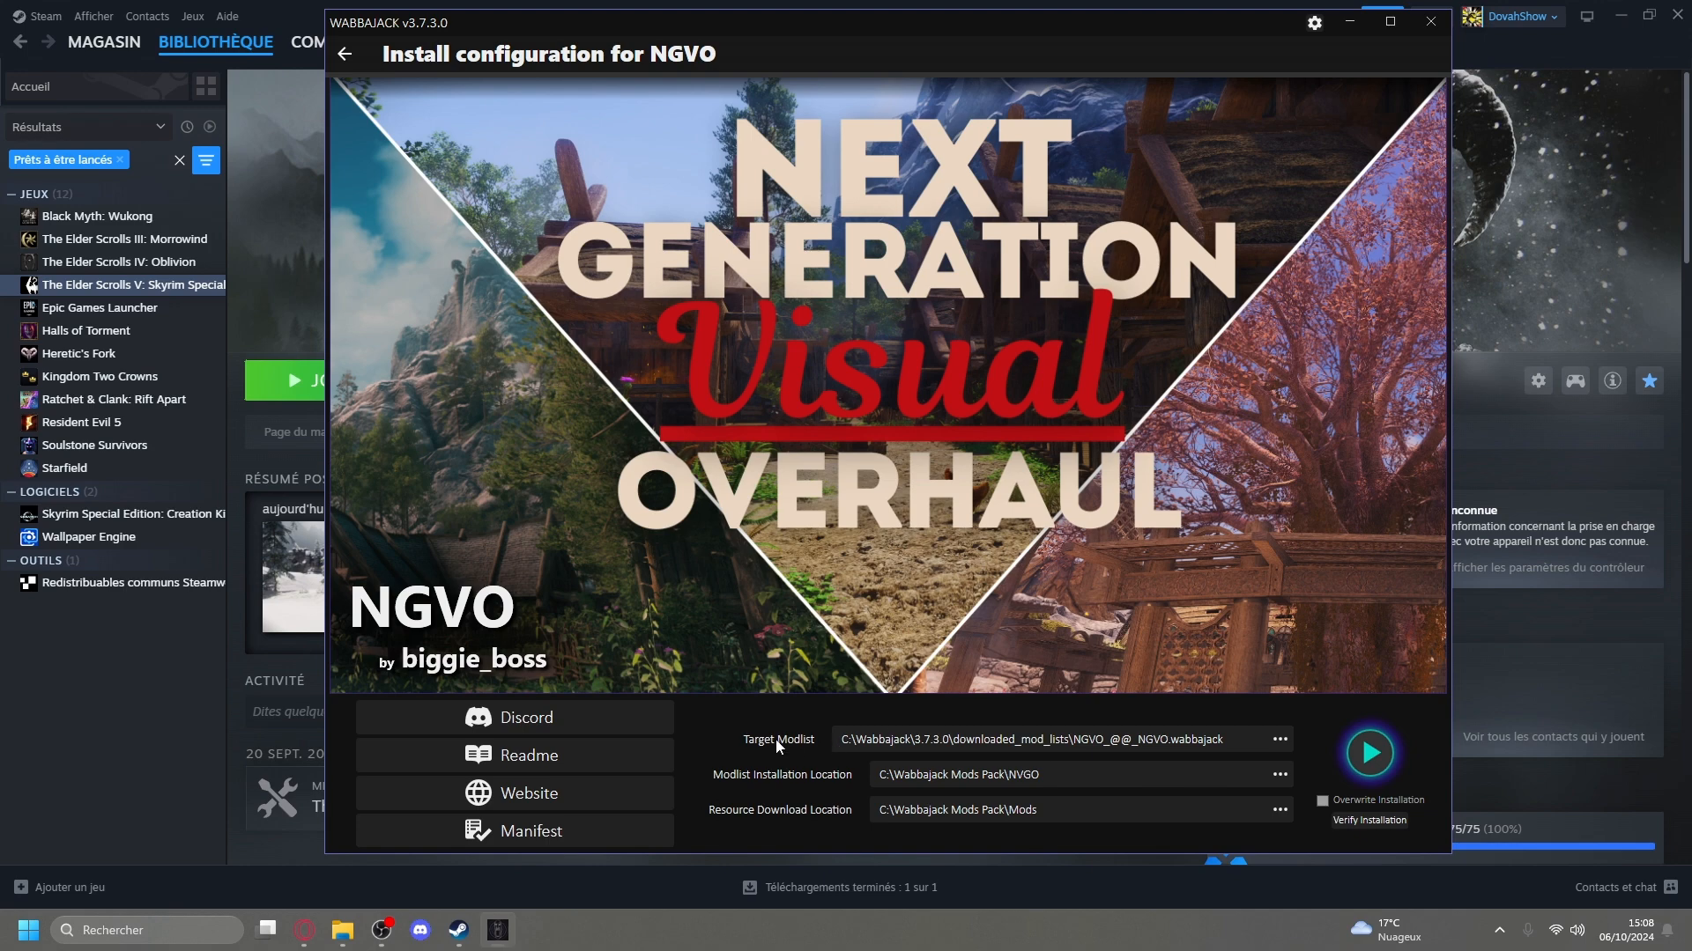
pyautogui.click(1376, 761)
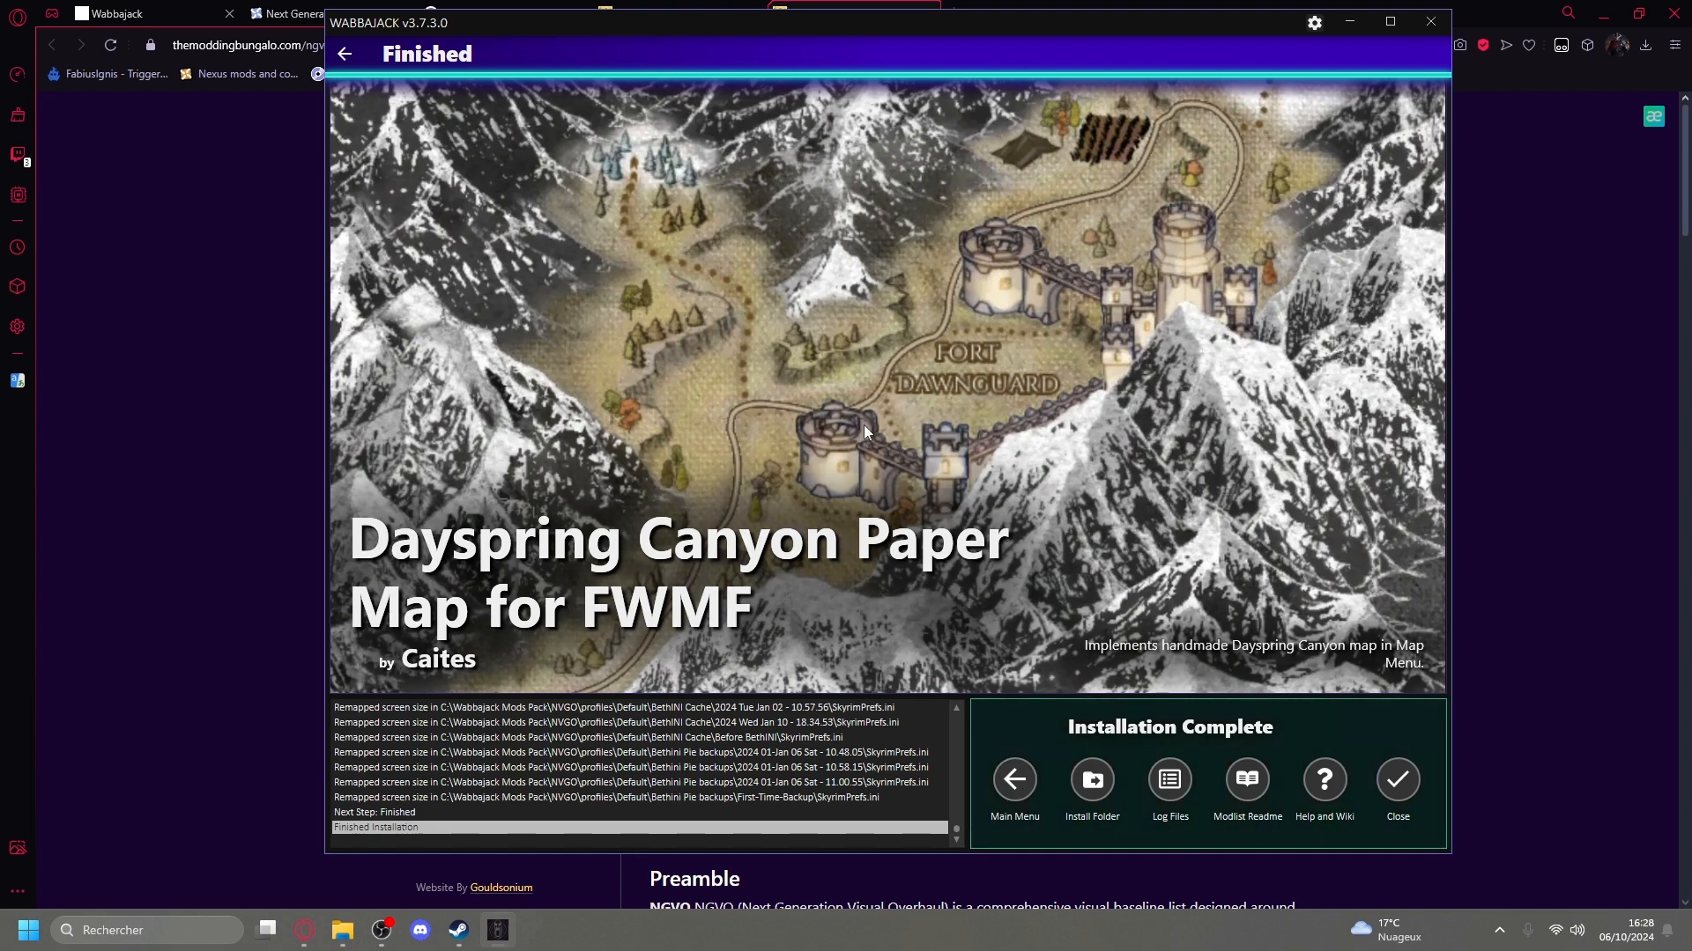
# Close the Modding Bungalo Read Me tab in the browser and close Wabbajack once the installation is complete.
pyautogui.click(1009, 787)
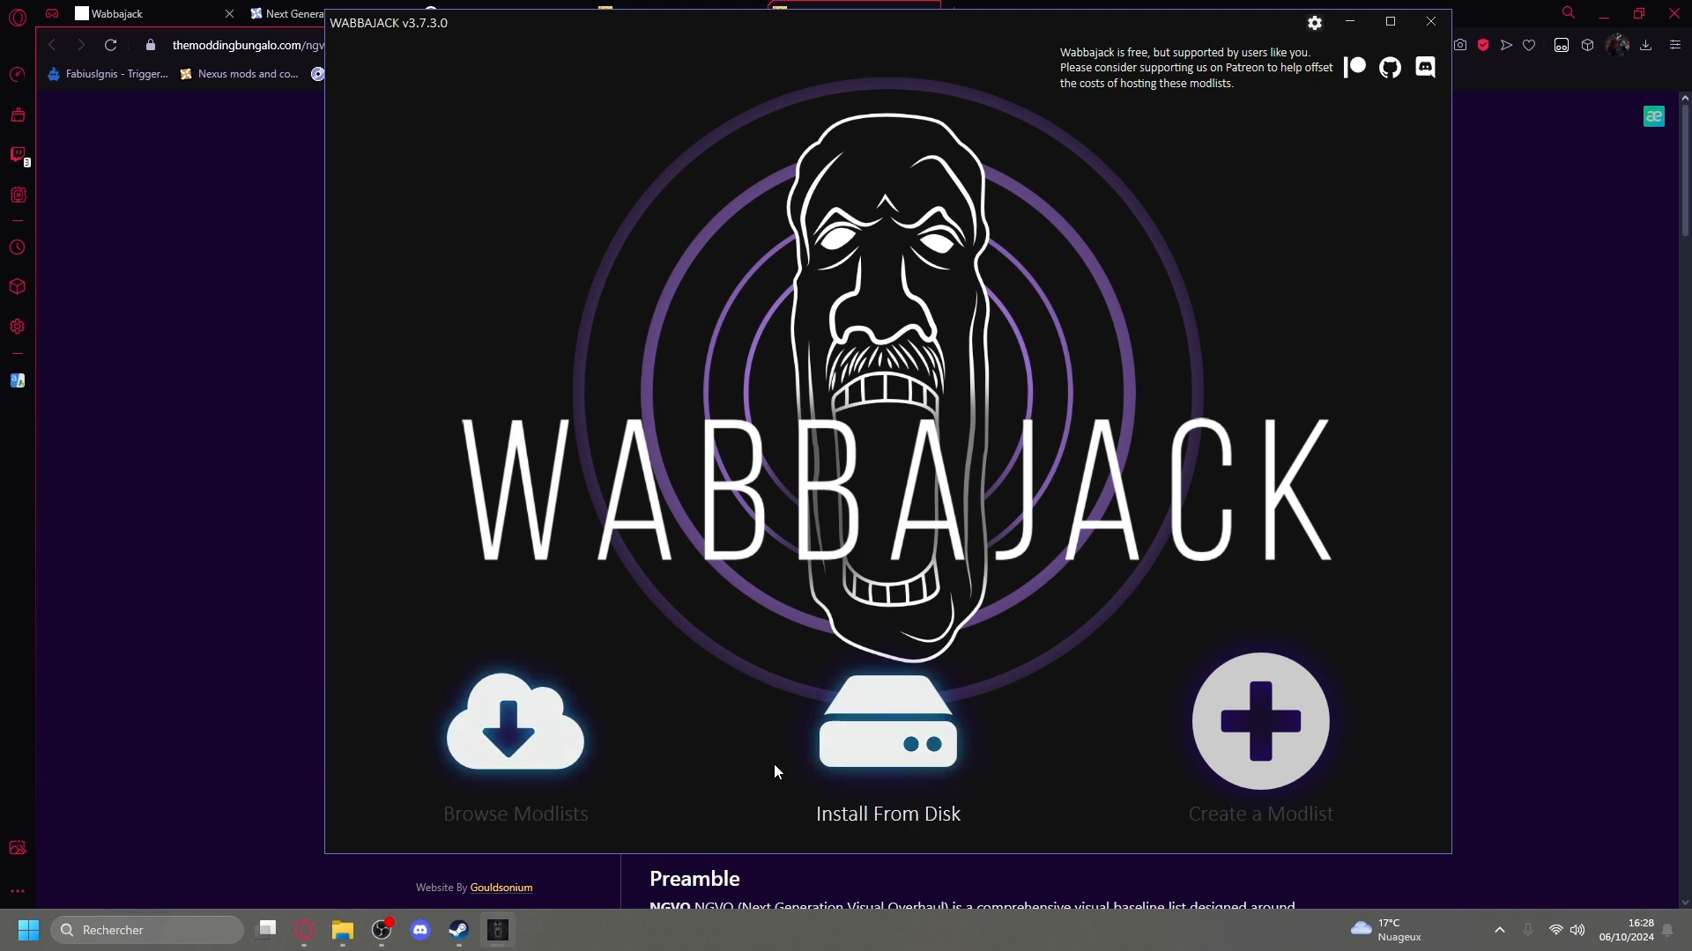
pyautogui.click(905, 756)
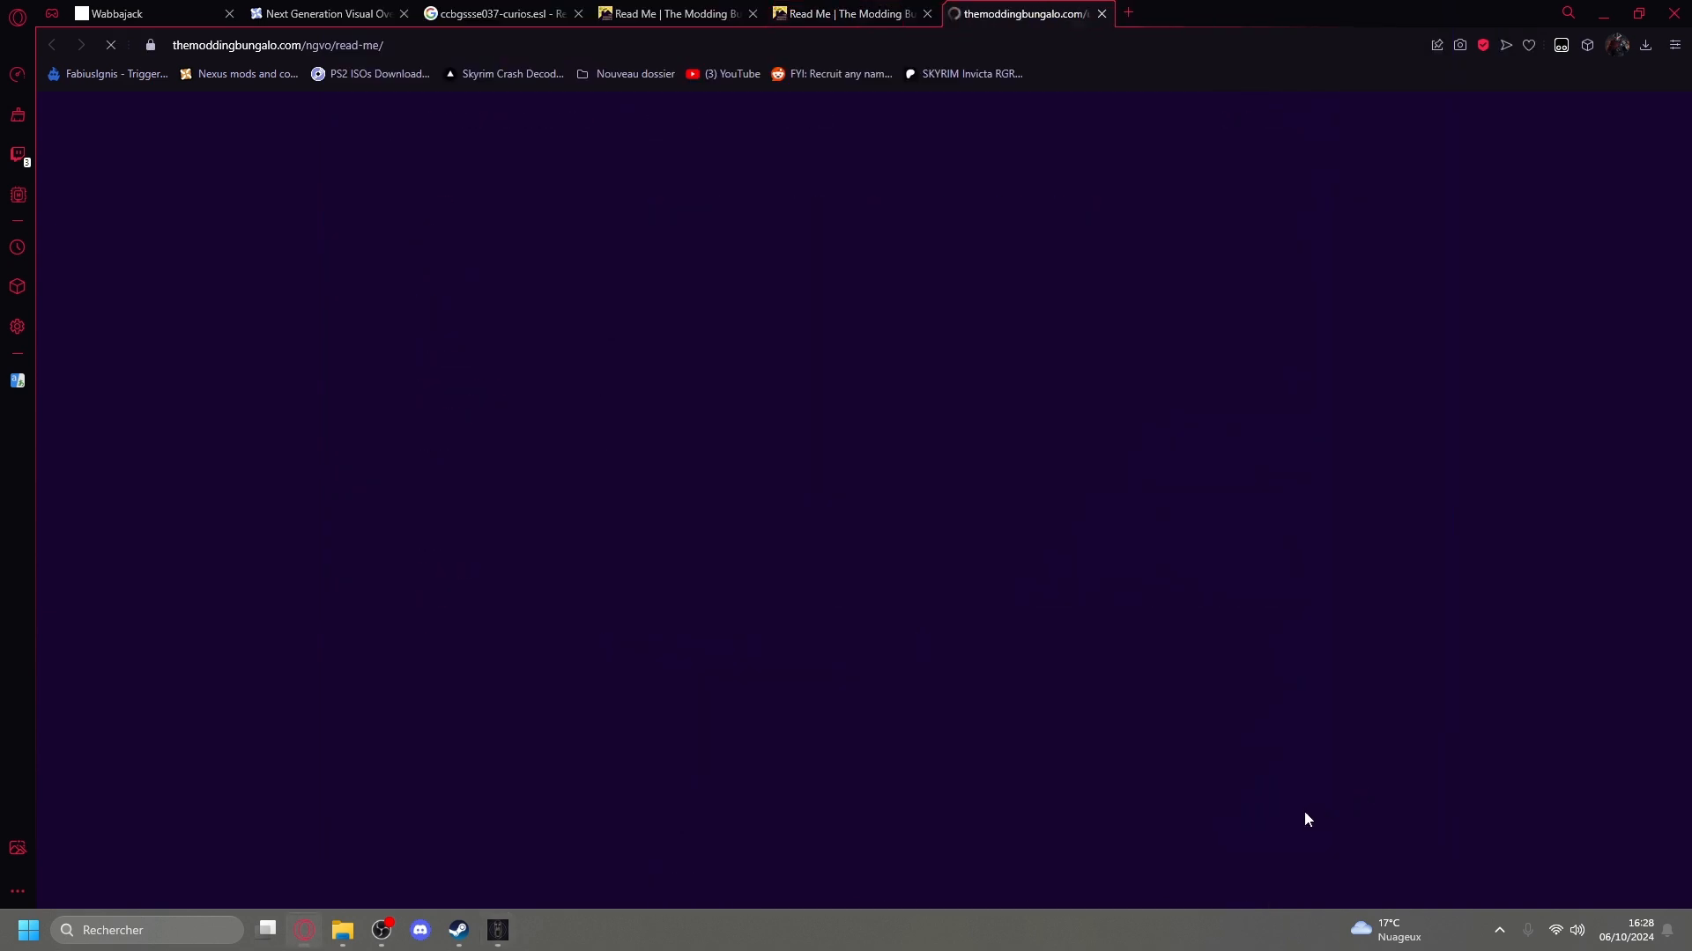
pyautogui.click(927, 13)
pyautogui.click(926, 13)
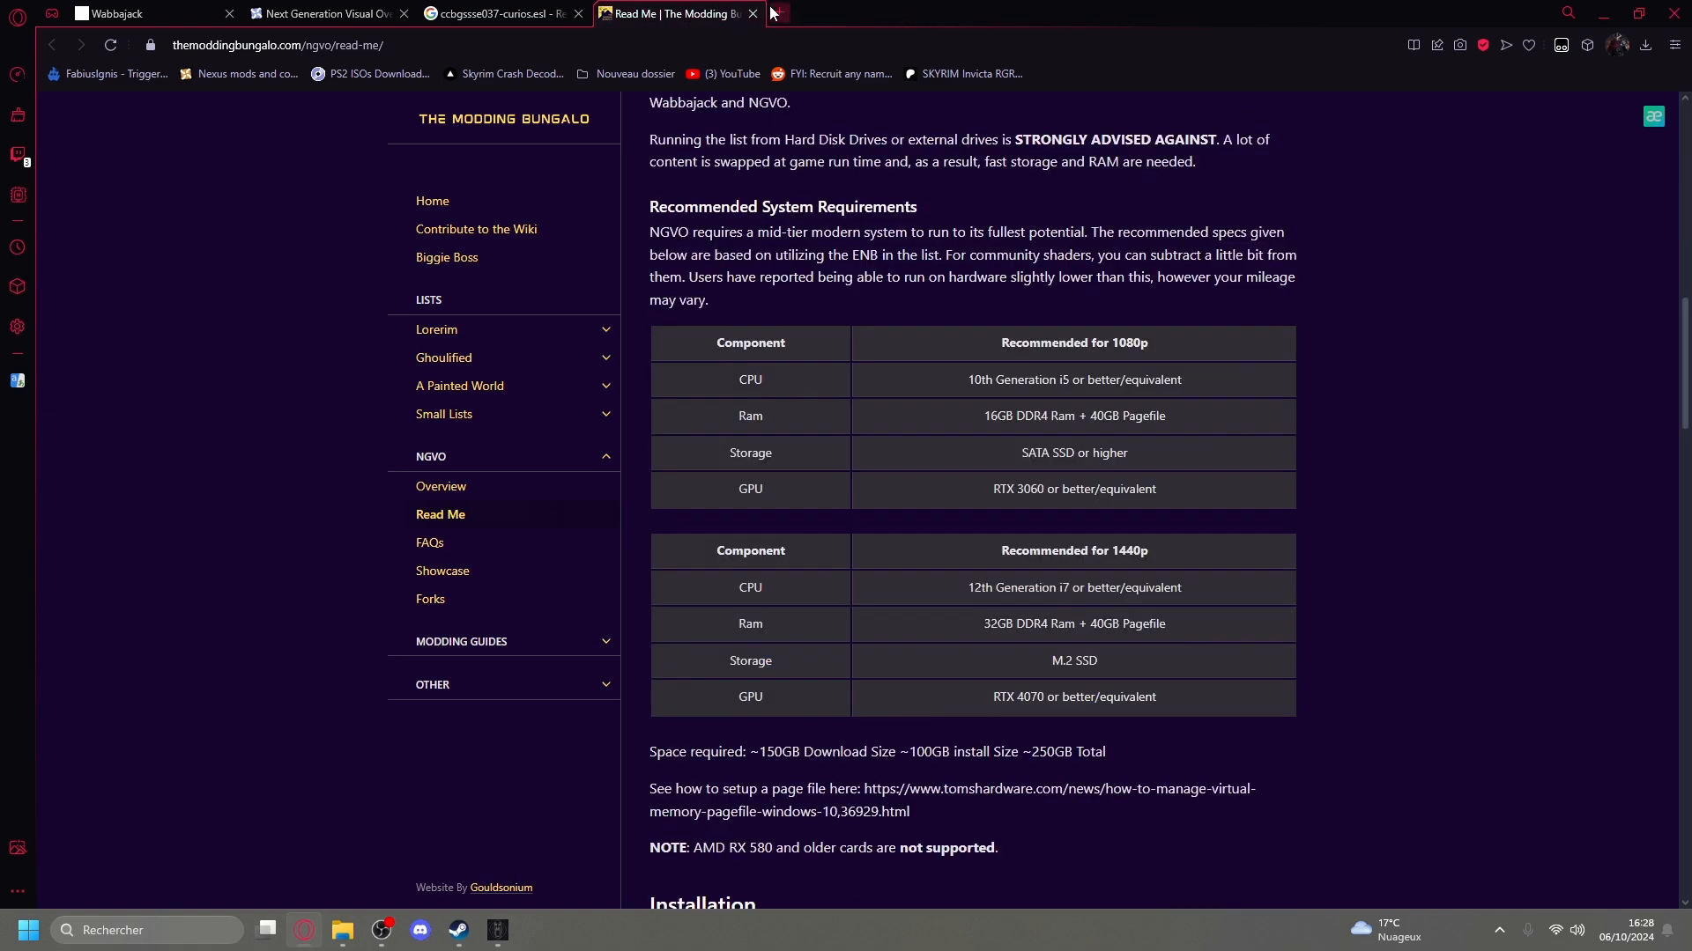
pyautogui.click(752, 14)
pyautogui.click(498, 931)
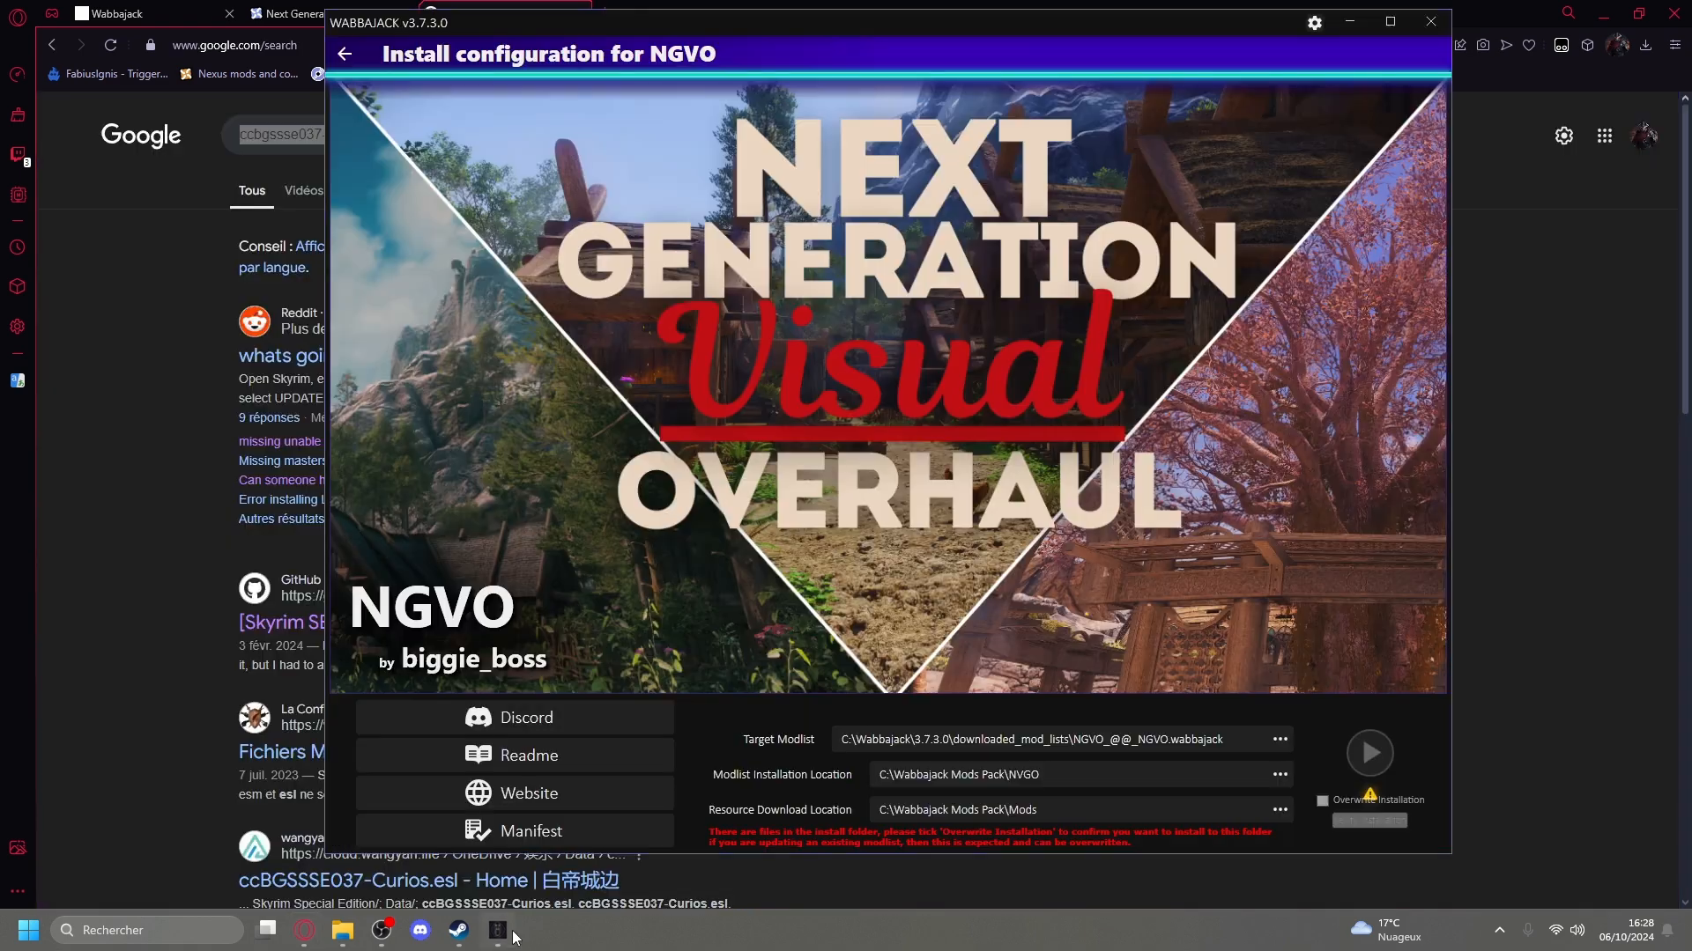
pyautogui.click(1431, 21)
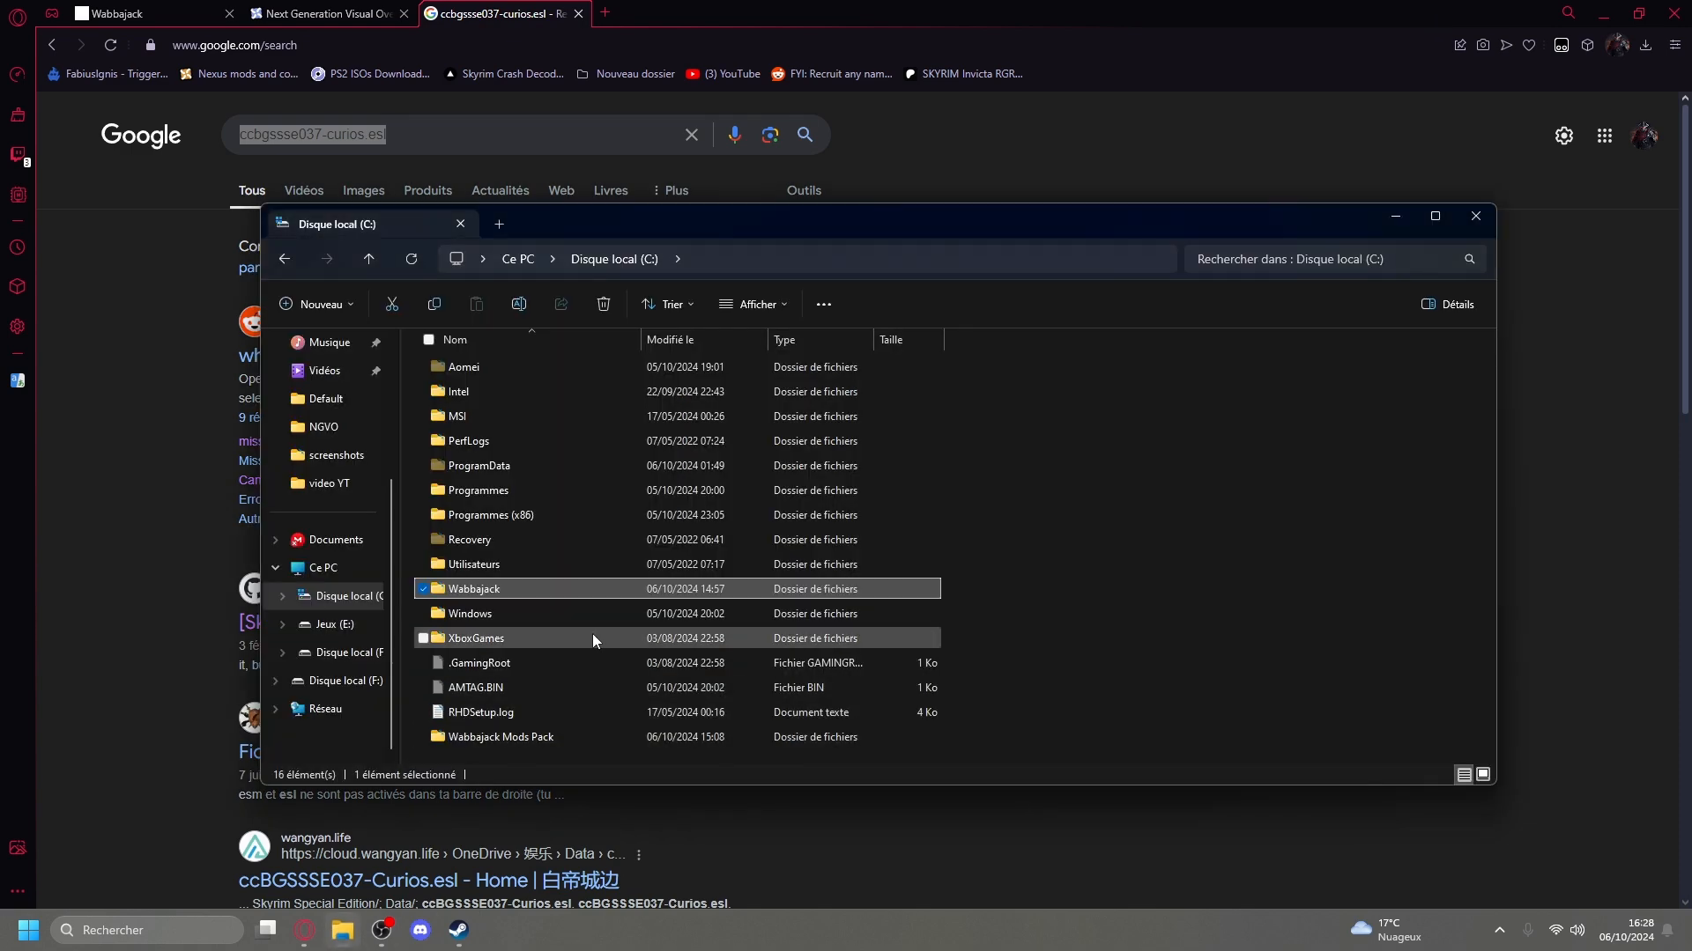
# Look inside the Wabbajack folder on drive C: in File Explorer and return to the drive's root.
pyautogui.click(1122, 548)
pyautogui.click(493, 586)
pyautogui.doubleClick(497, 589)
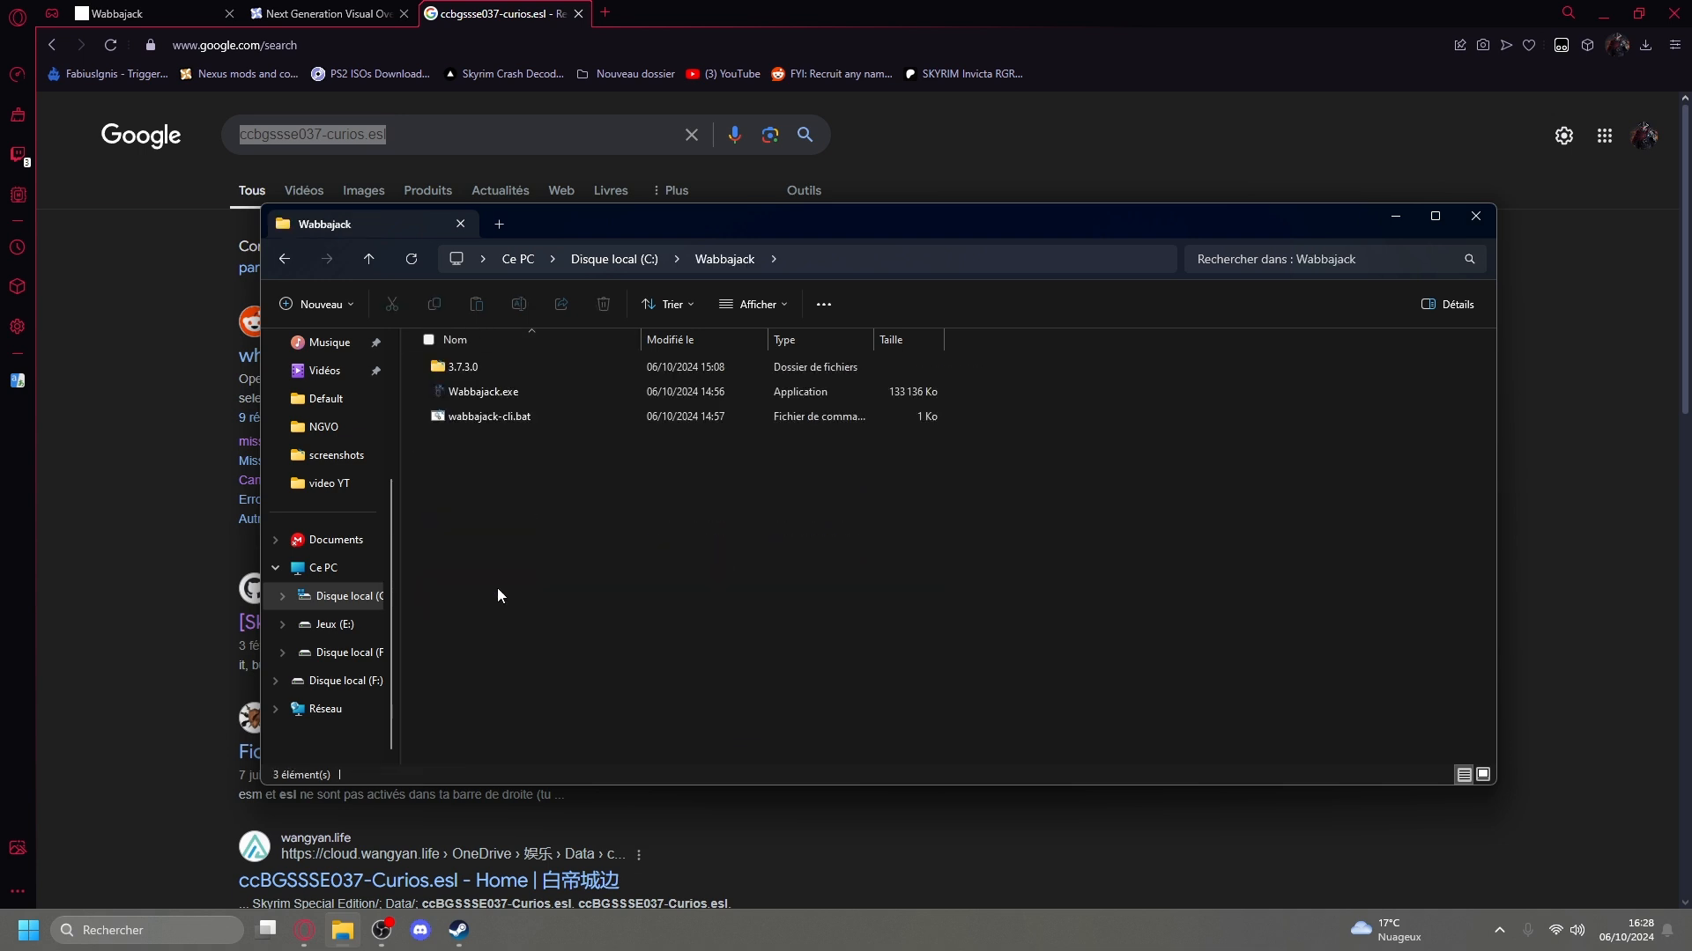
pyautogui.hotkey('alt', 'Left')
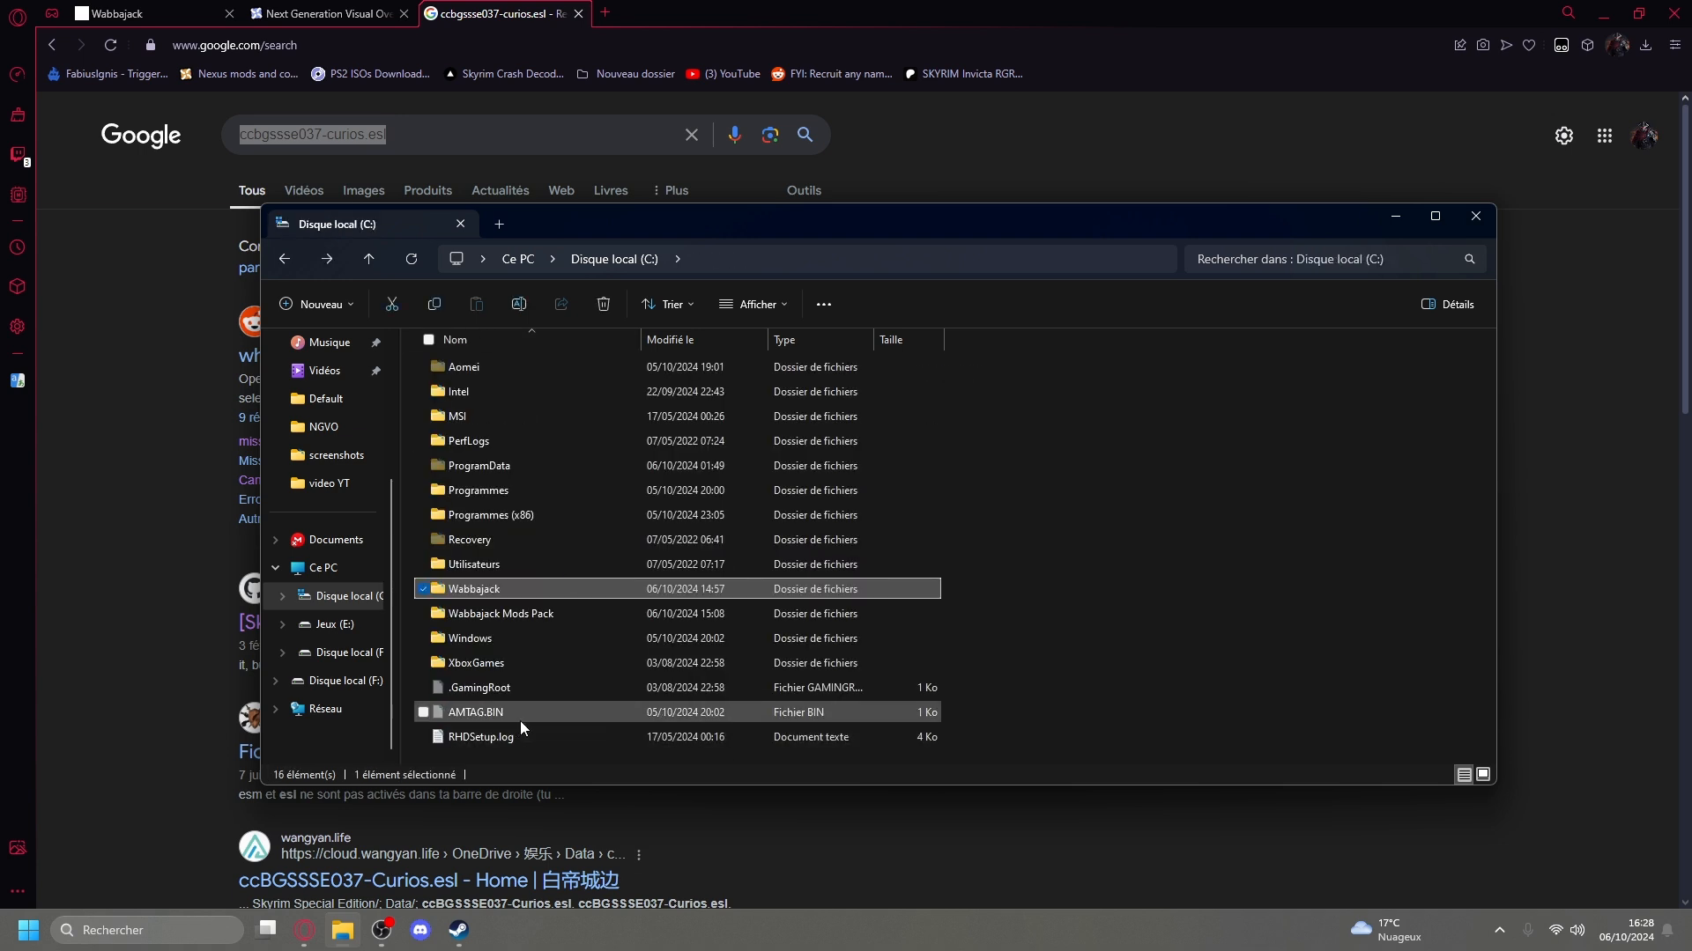
# Launch ModOrganizer.exe from the NVGO folder inside Wabbajack Mods Pack and maximize the Mod Organizer window.
pyautogui.doubleClick(525, 616)
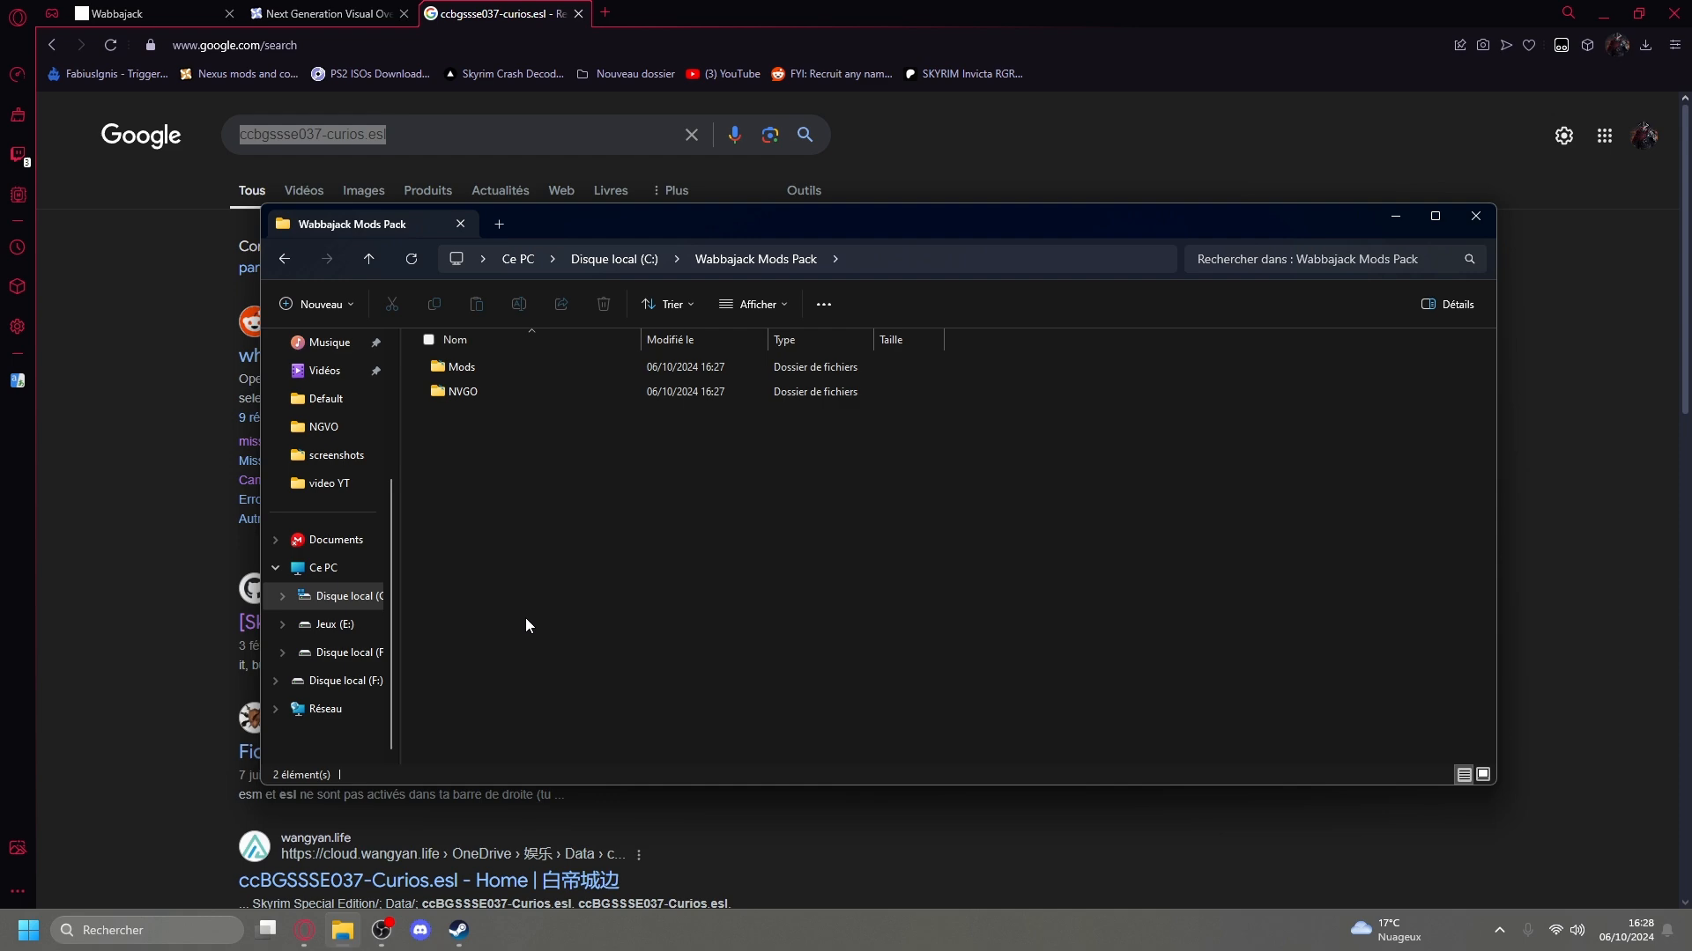
pyautogui.doubleClick(487, 391)
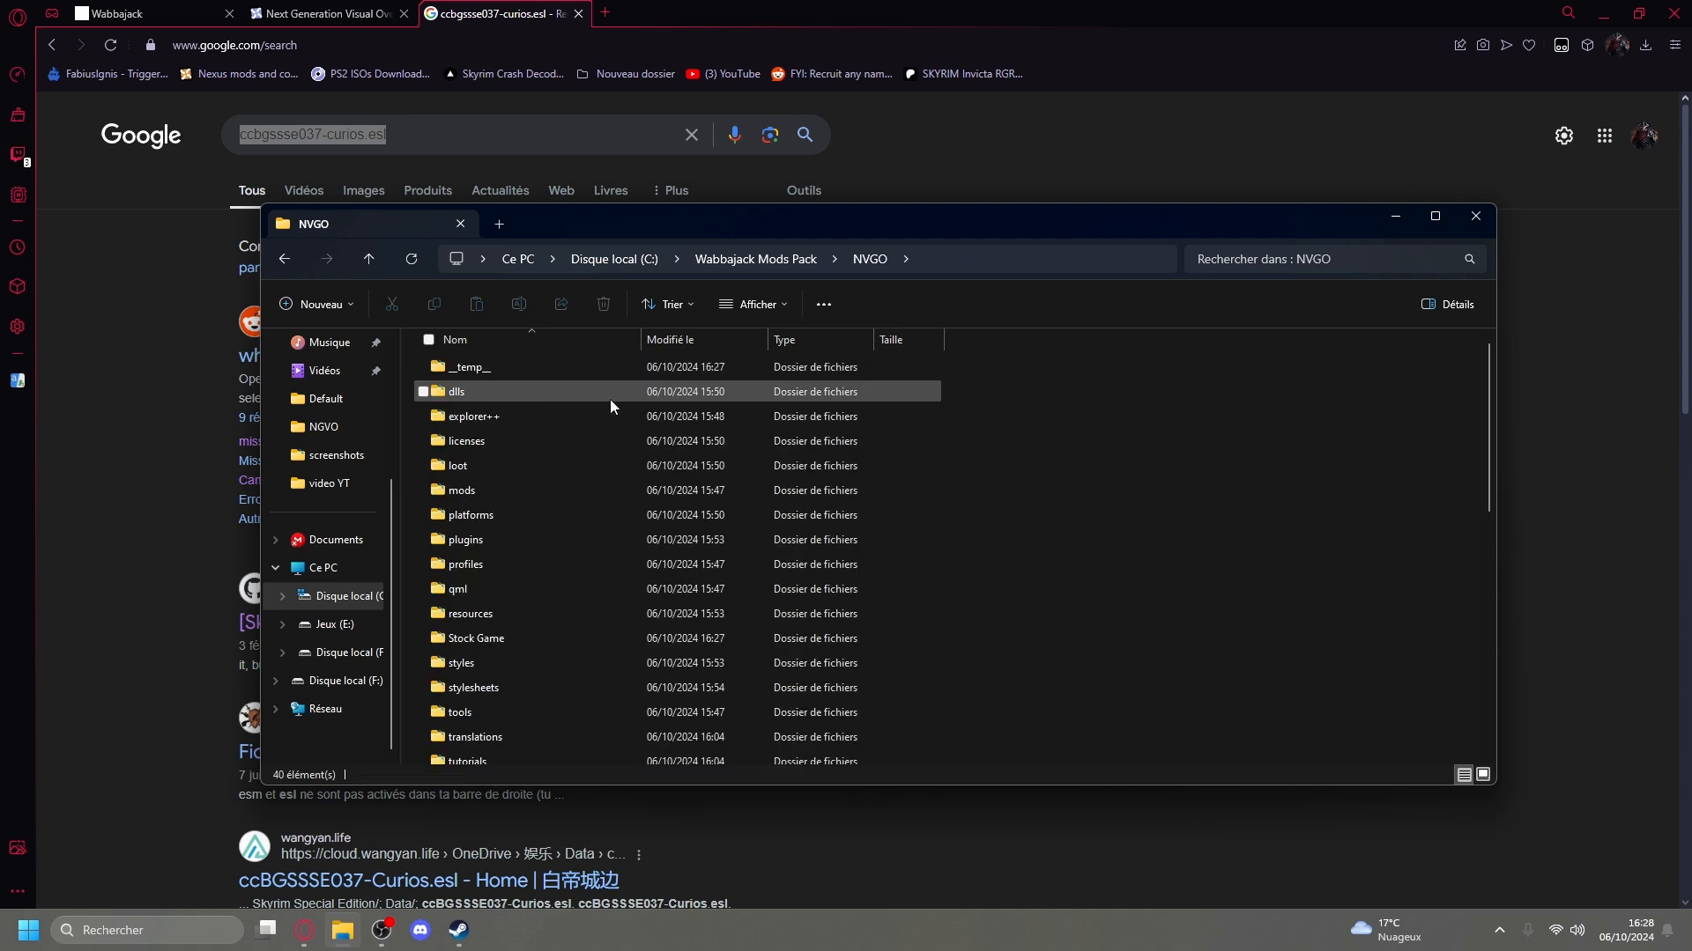
pyautogui.scroll(-5, 929, 455)
pyautogui.scroll(-2, 934, 462)
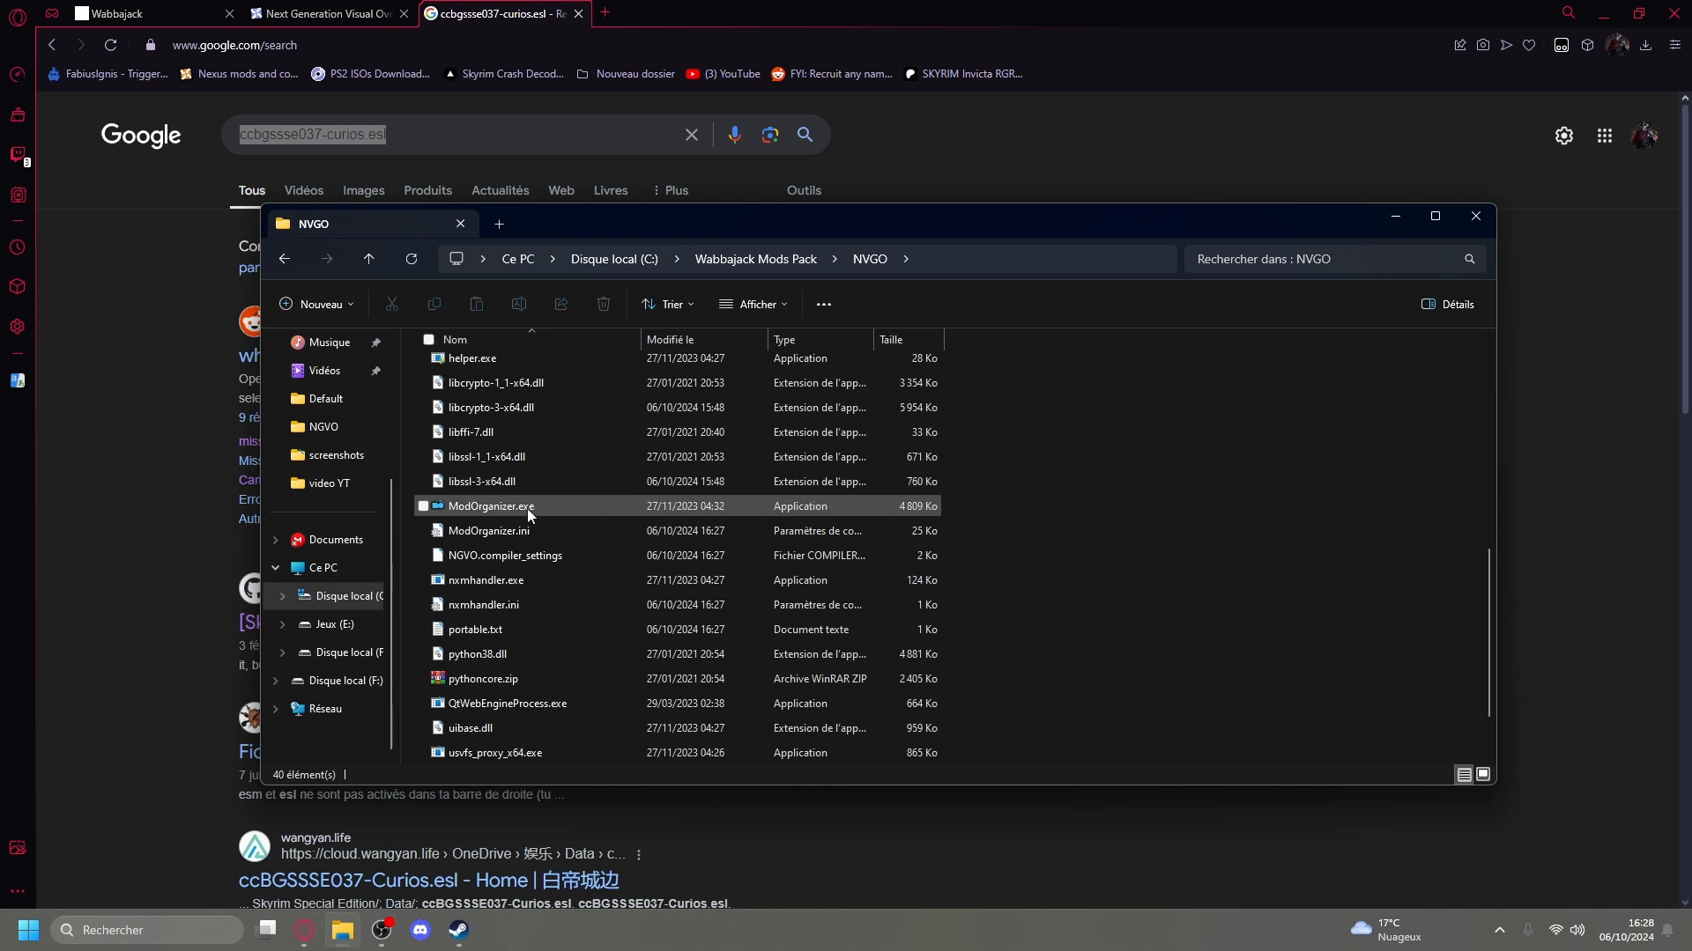
pyautogui.scroll(8, 996, 526)
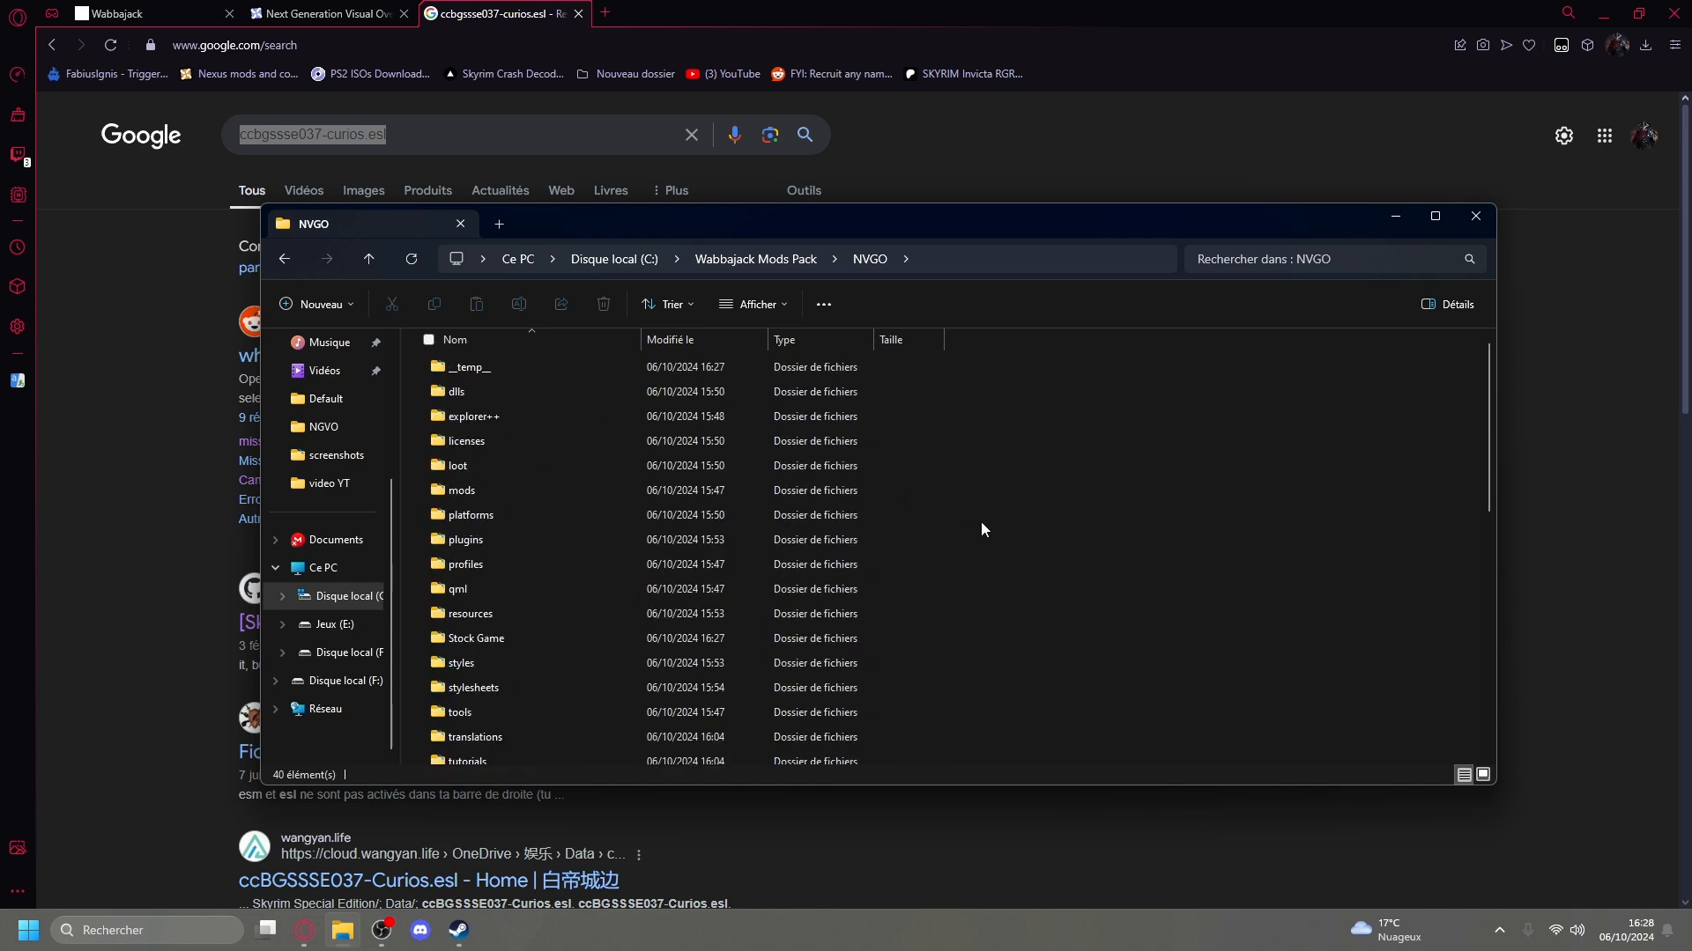
pyautogui.scroll(-5, 1022, 542)
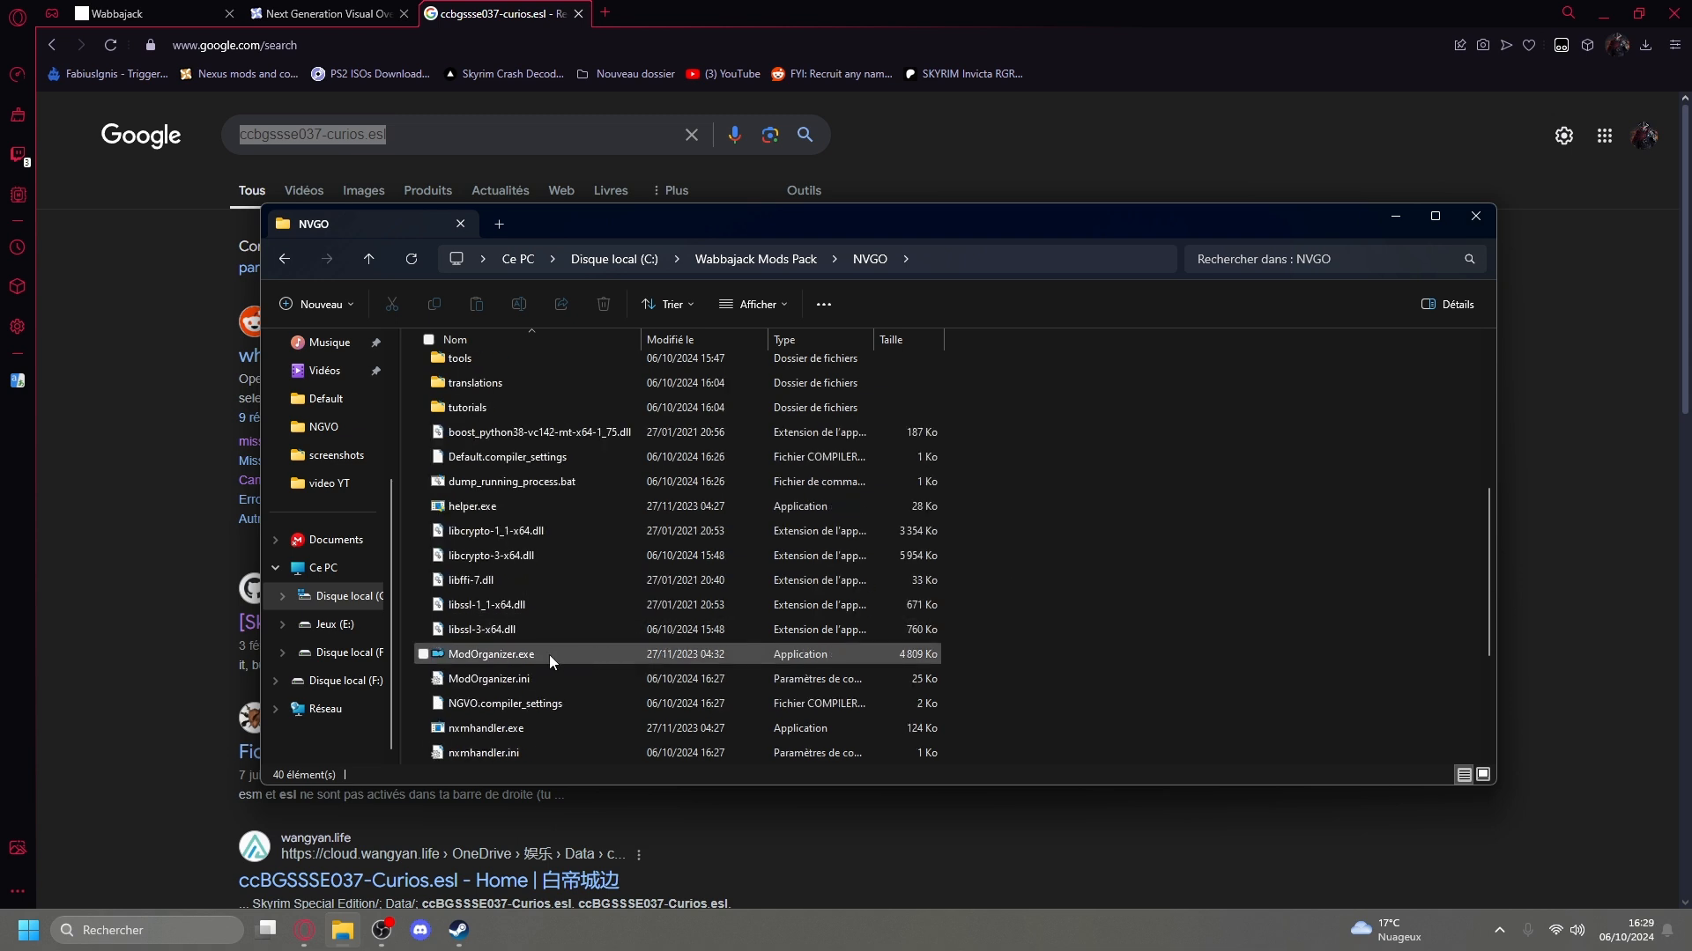
pyautogui.click(549, 654)
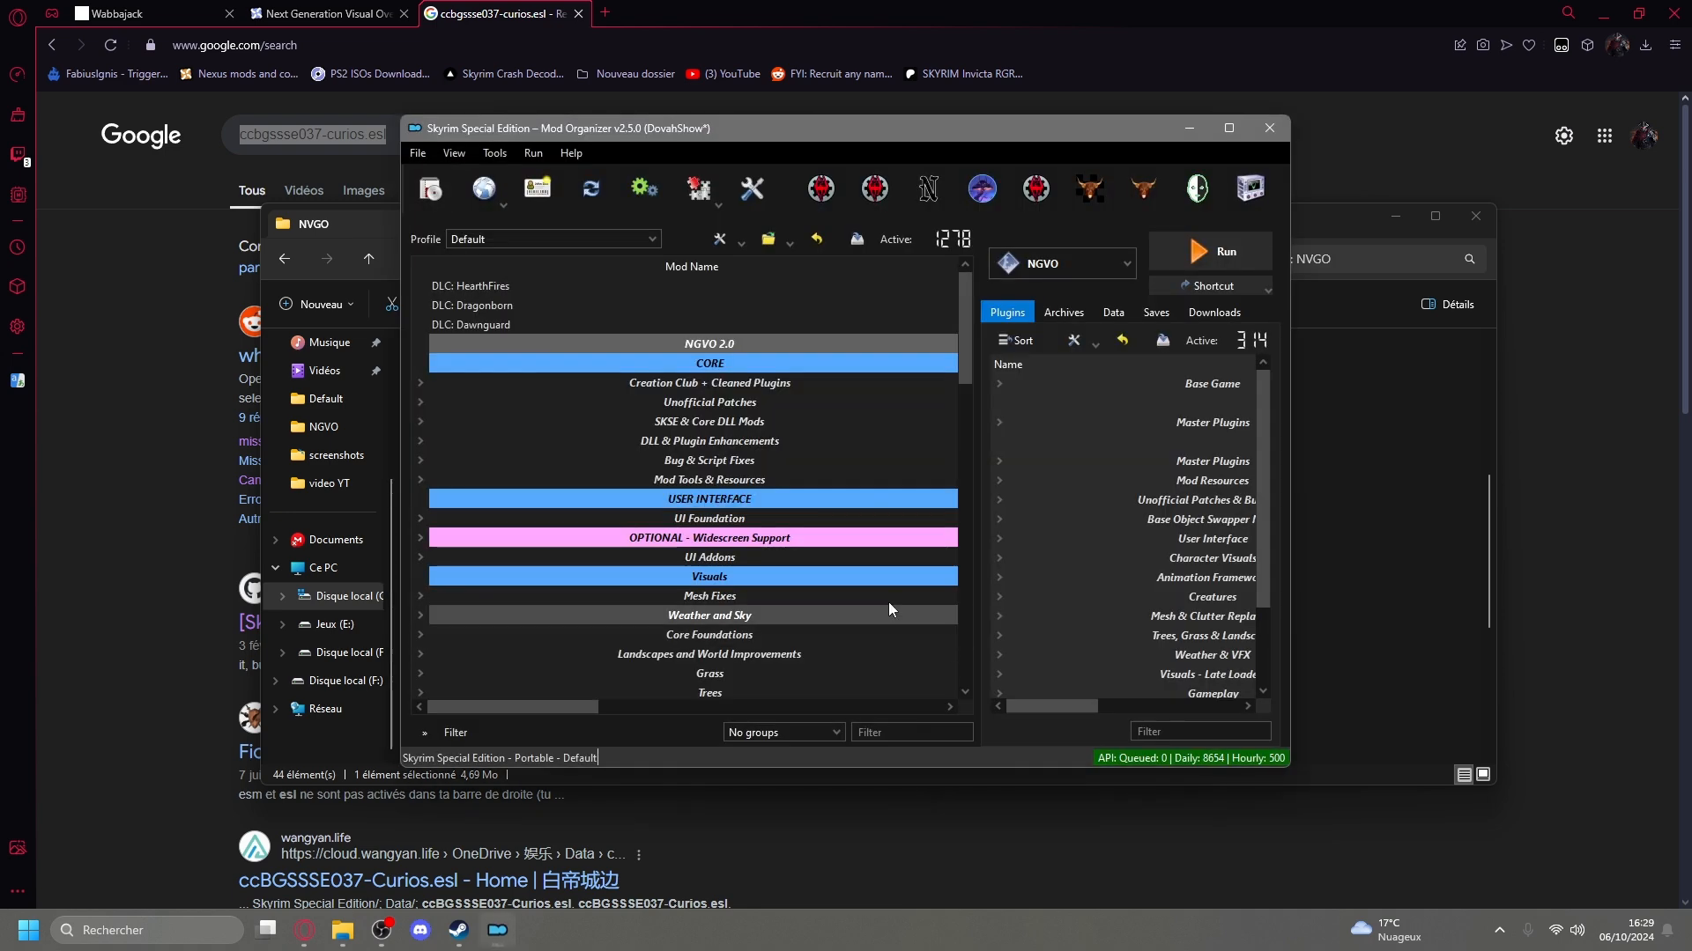
pyautogui.moveTo(401, 345); pyautogui.dragTo(80, 333)
pyautogui.click(1218, 130)
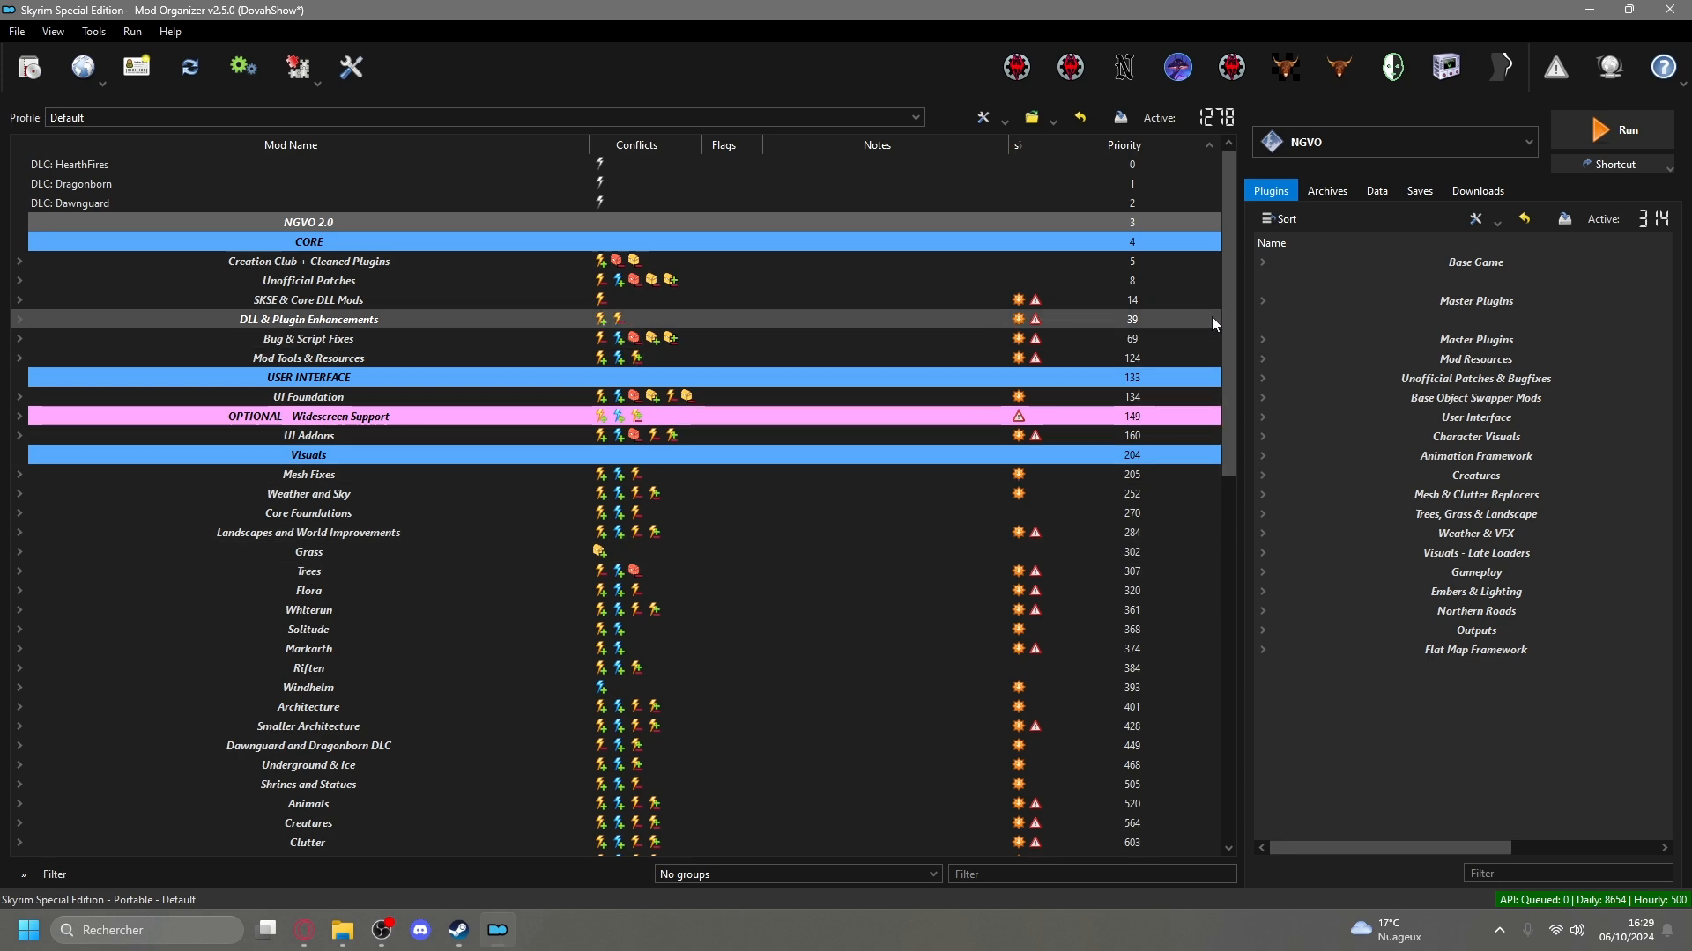
# Expand the Optional - Nude Bodies group near the end of the mod list to view its mods, and collapse it again.
pyautogui.moveTo(1228, 310); pyautogui.dragTo(1181, 712)
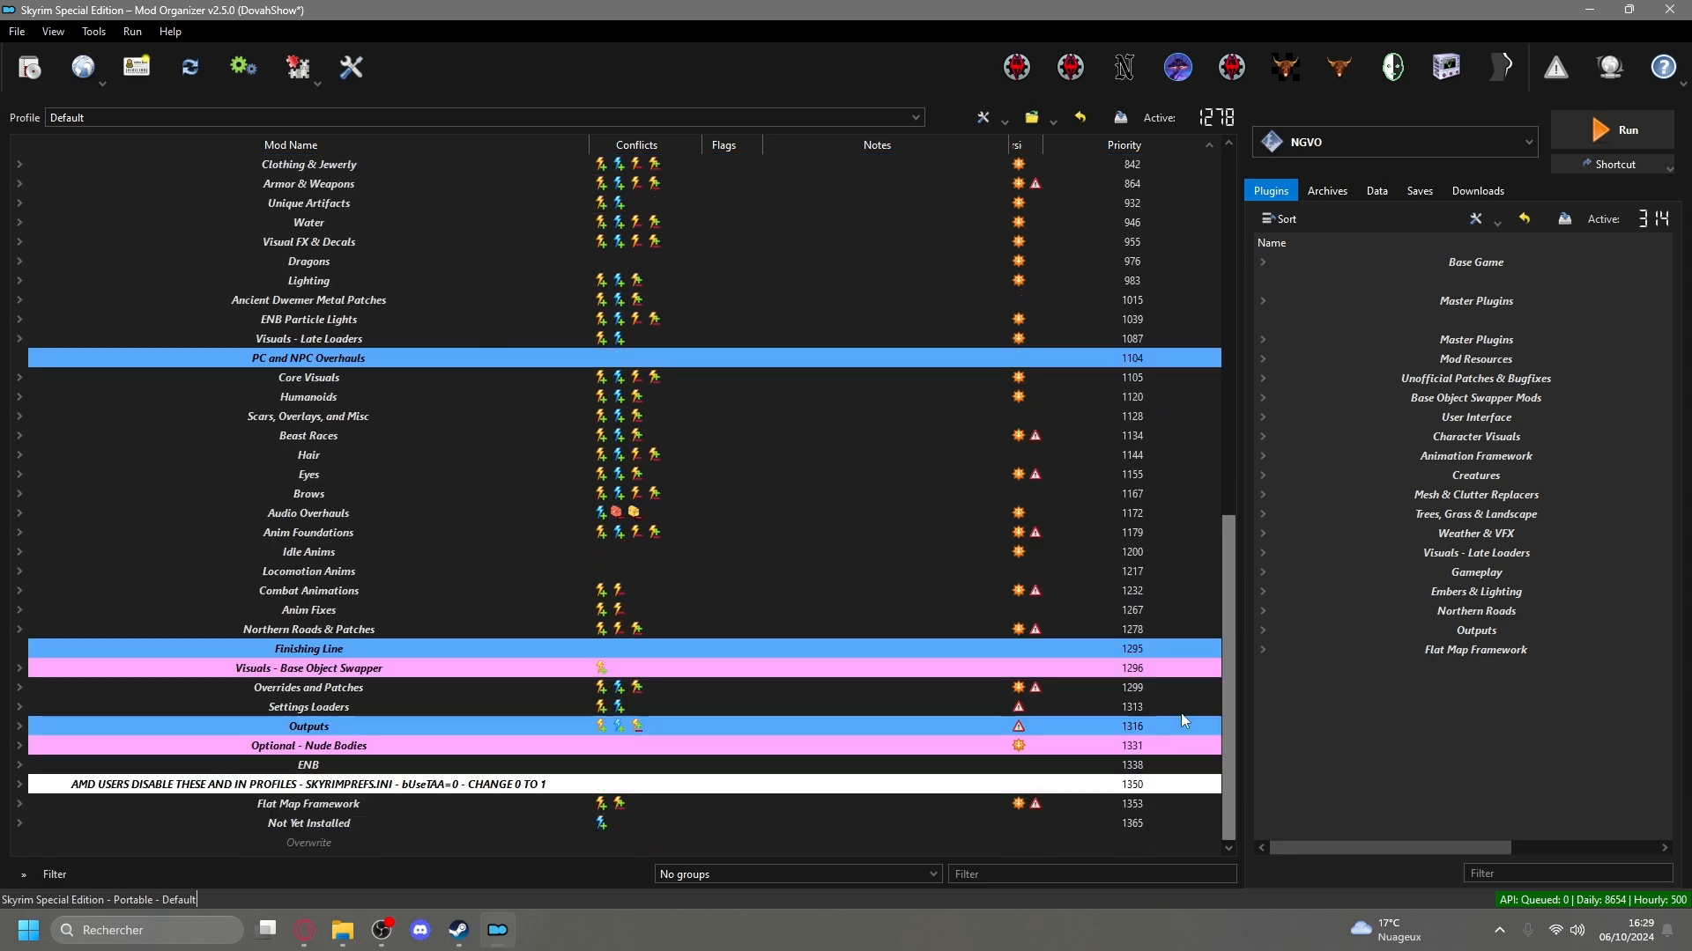
pyautogui.click(20, 746)
pyautogui.scroll(-2, 44, 757)
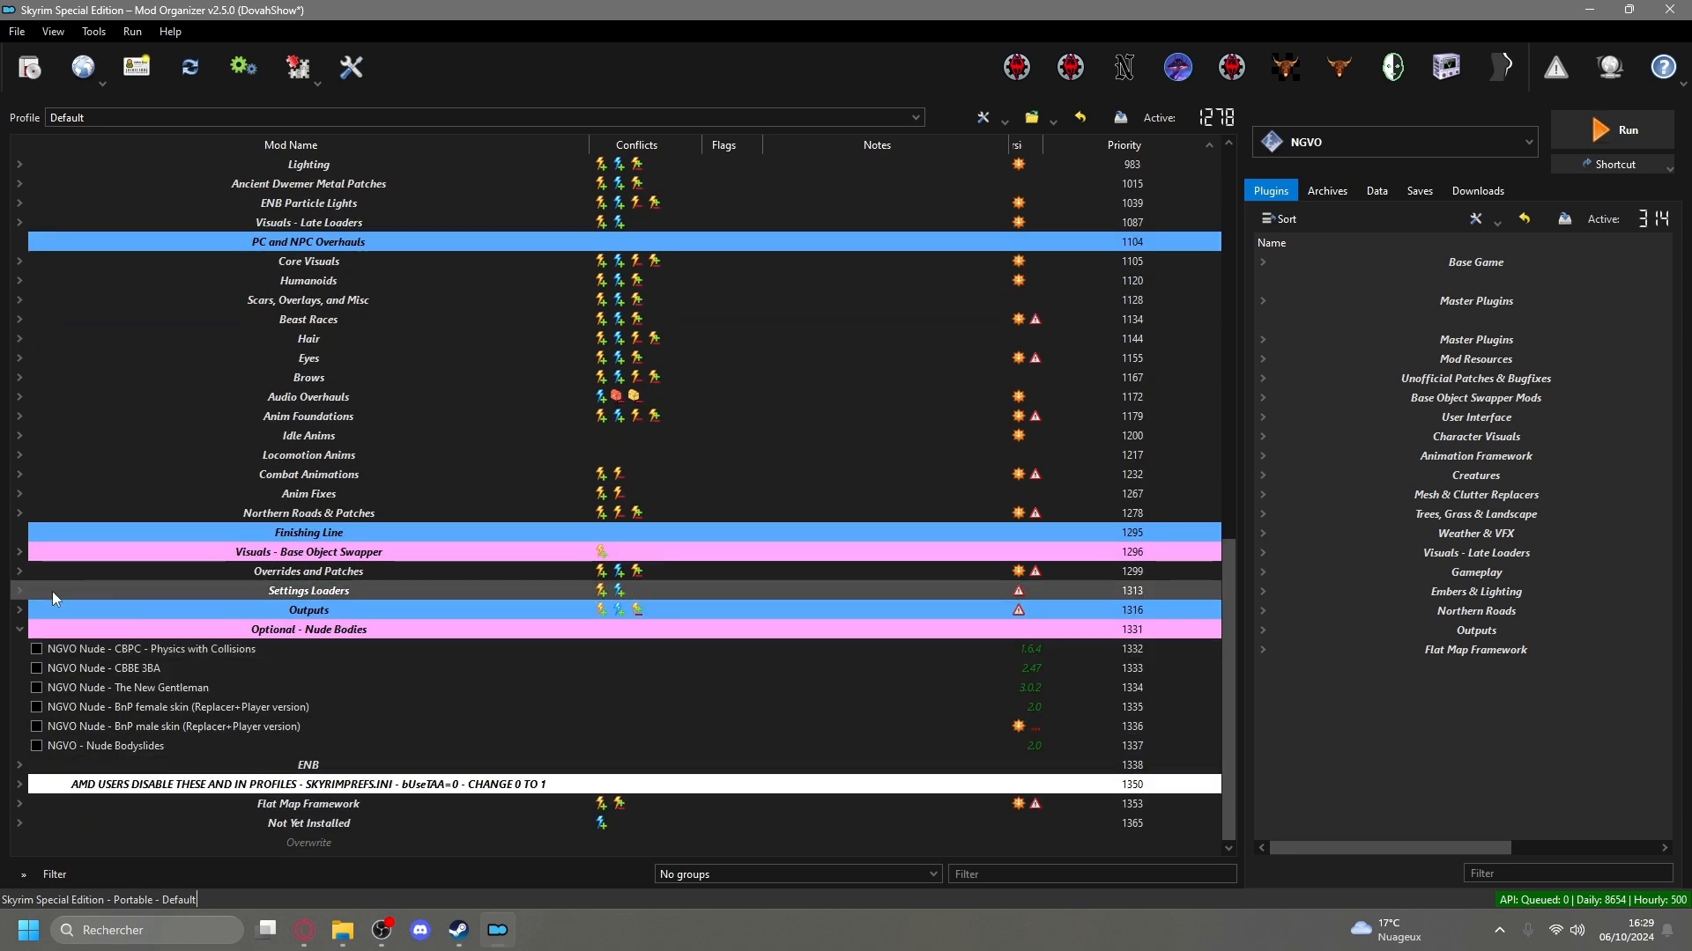
pyautogui.click(16, 631)
pyautogui.scroll(15, 383, 573)
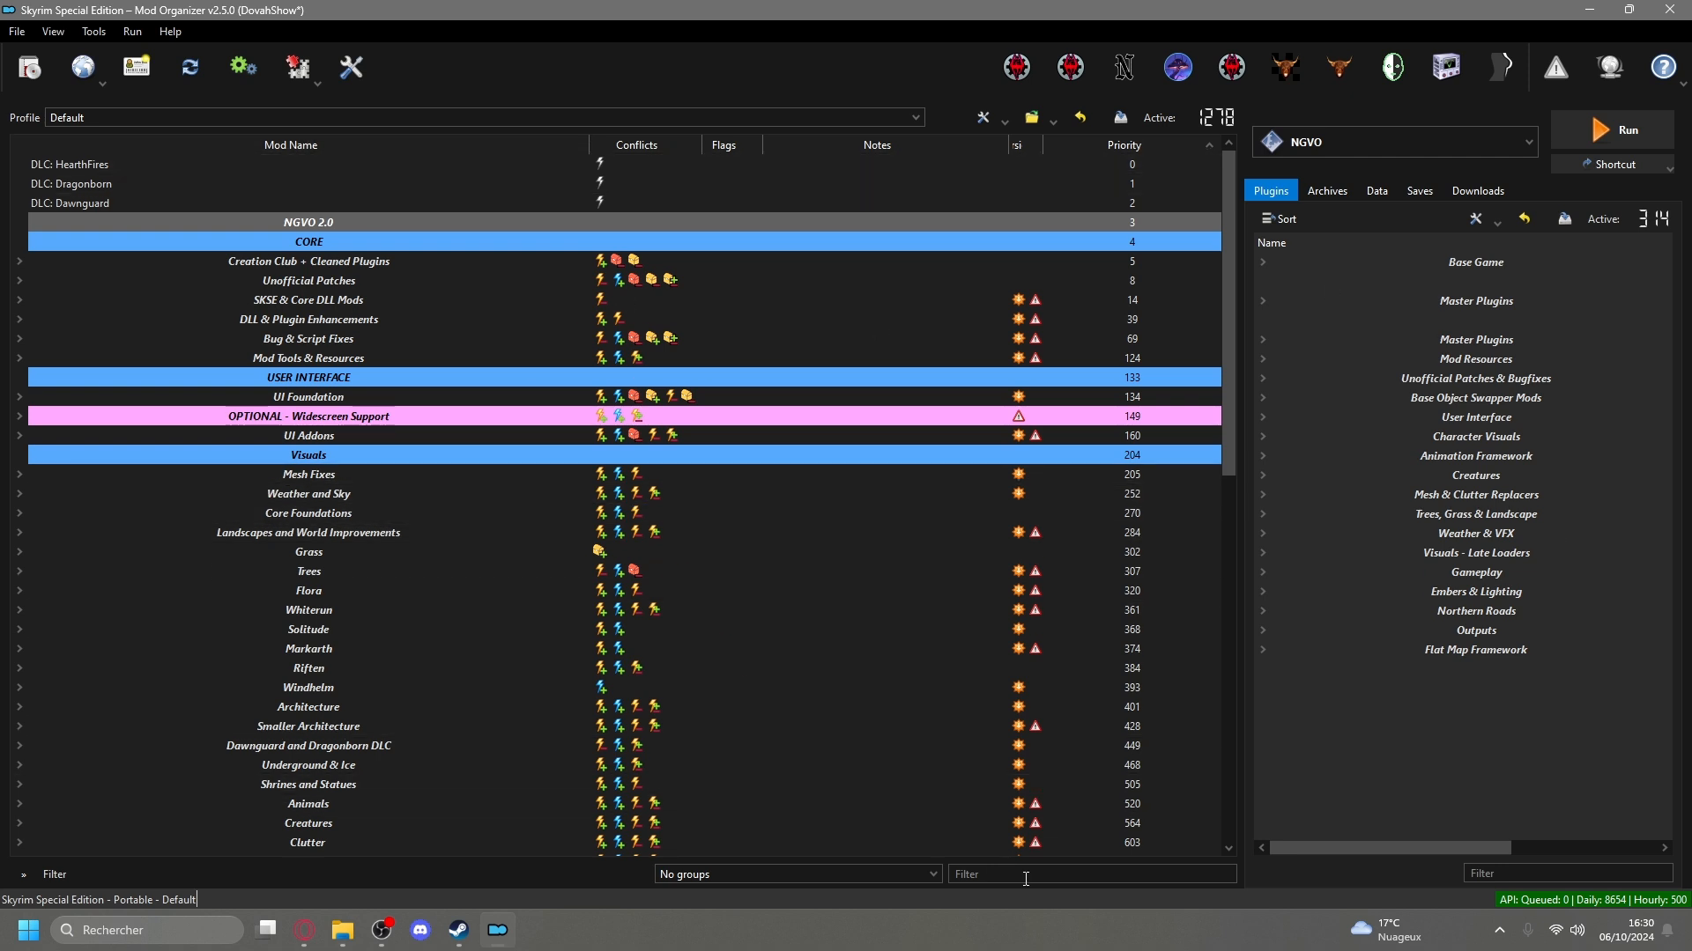
# Filter the mod list by "son" and expand the Anim Fixes, Anim Foundations, Clutter and Flora groups to check their matches.
pyautogui.write('son')
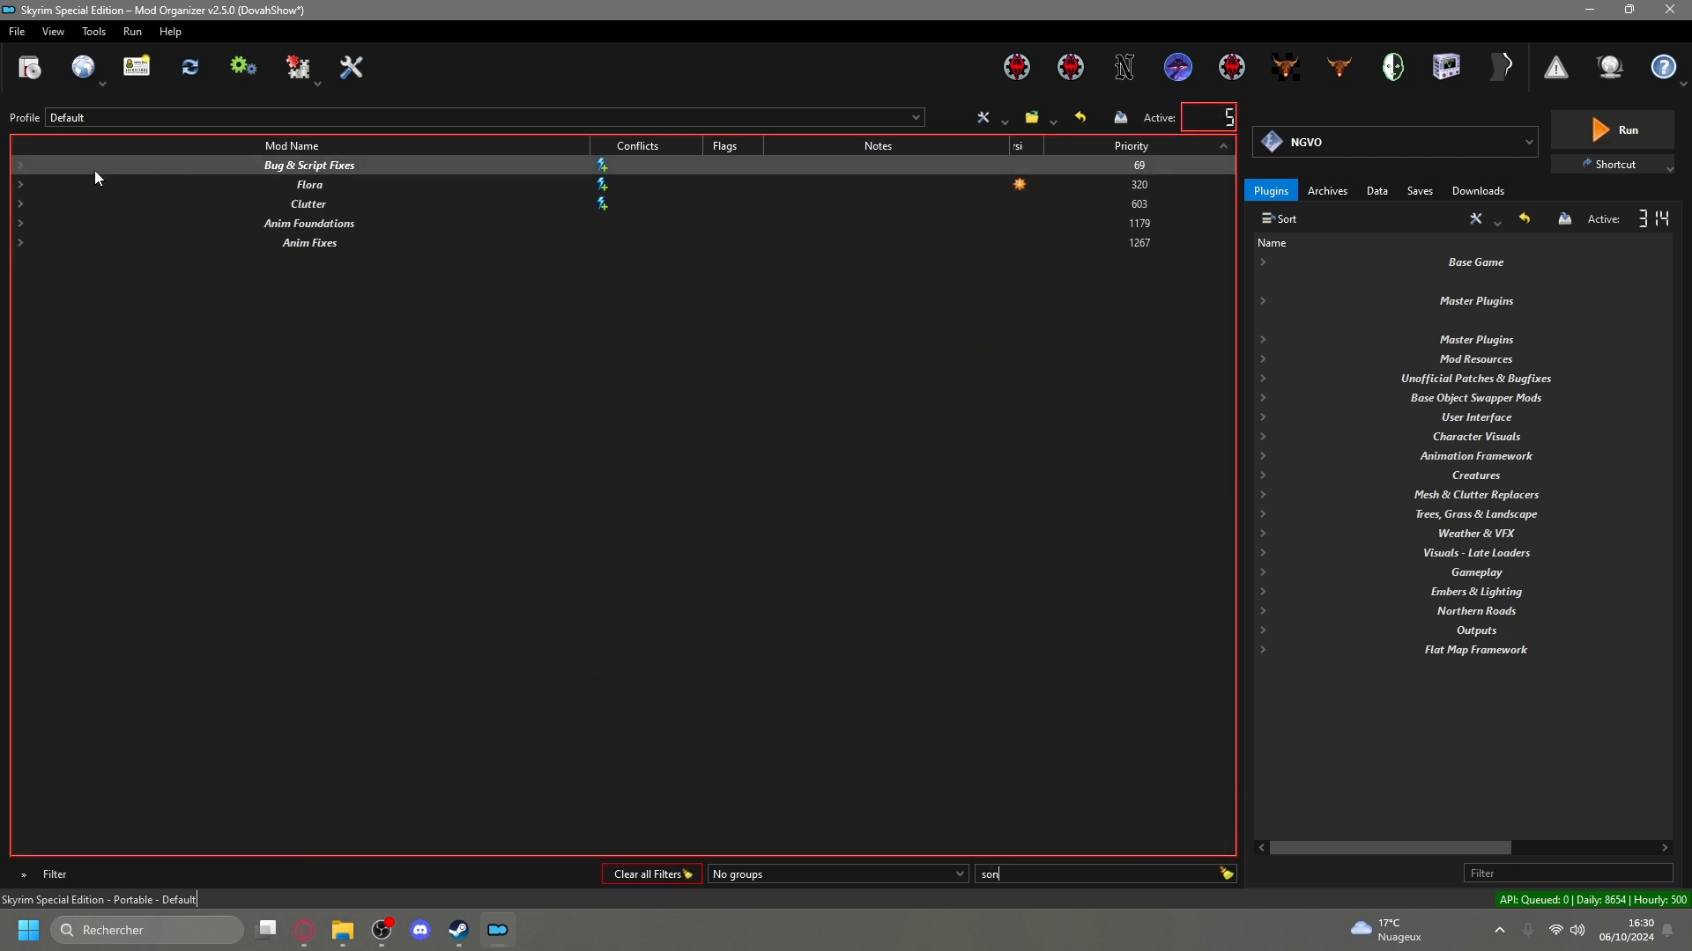
pyautogui.click(18, 165)
pyautogui.click(17, 165)
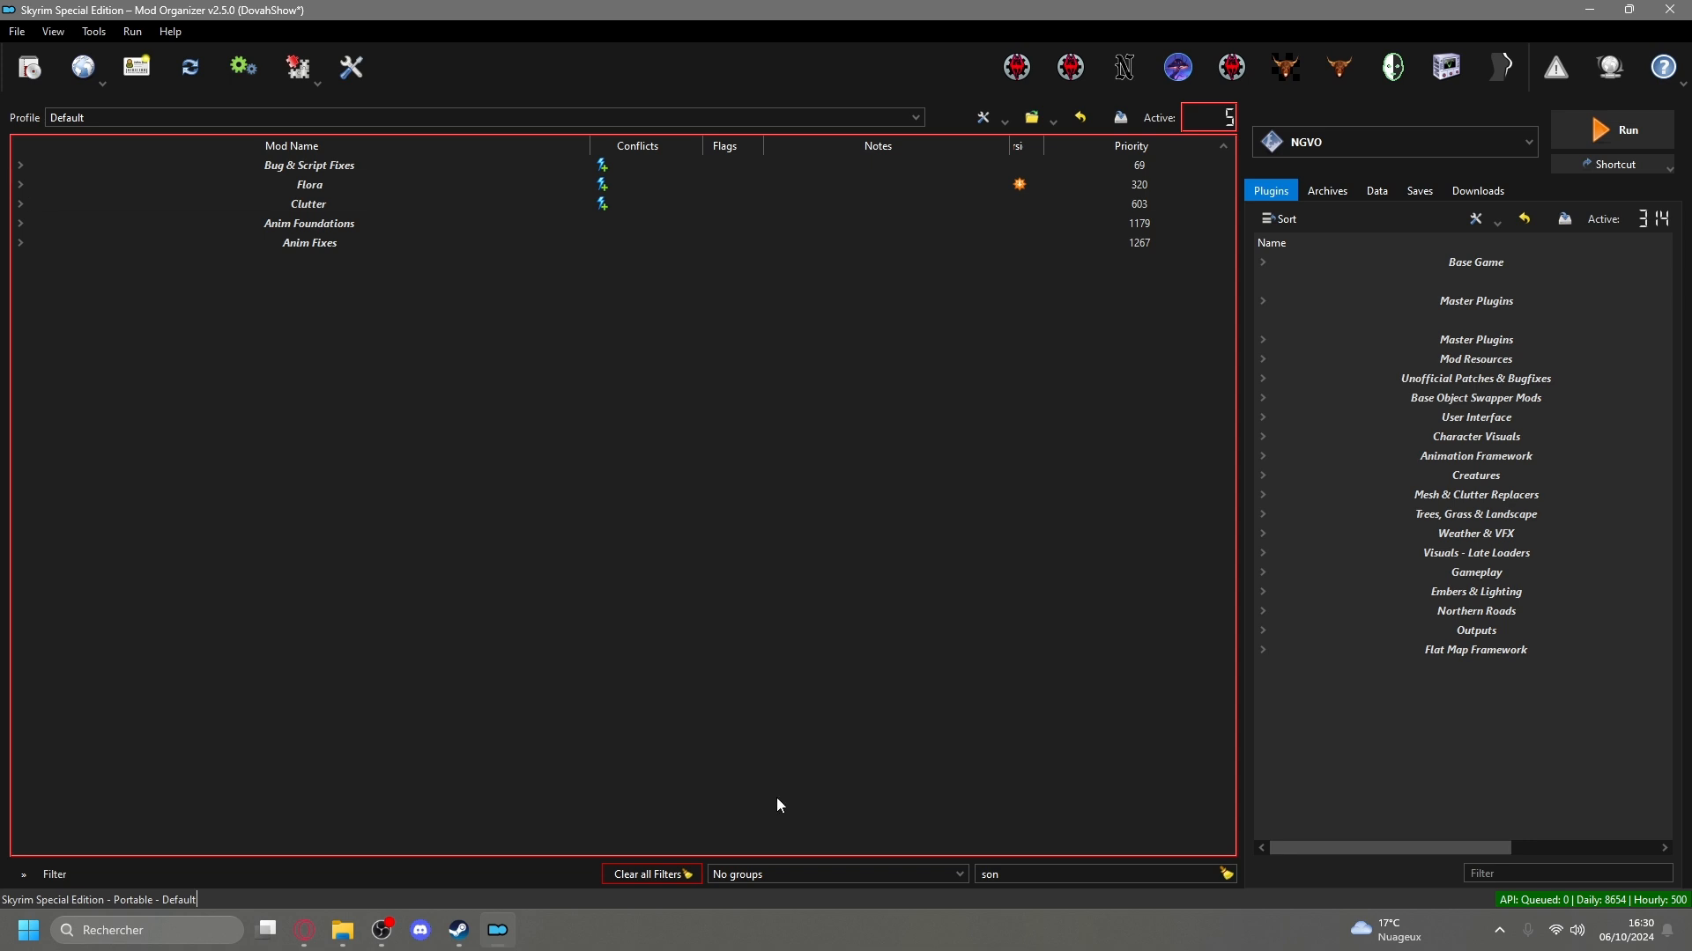
pyautogui.click(20, 244)
pyautogui.click(22, 225)
pyautogui.click(19, 204)
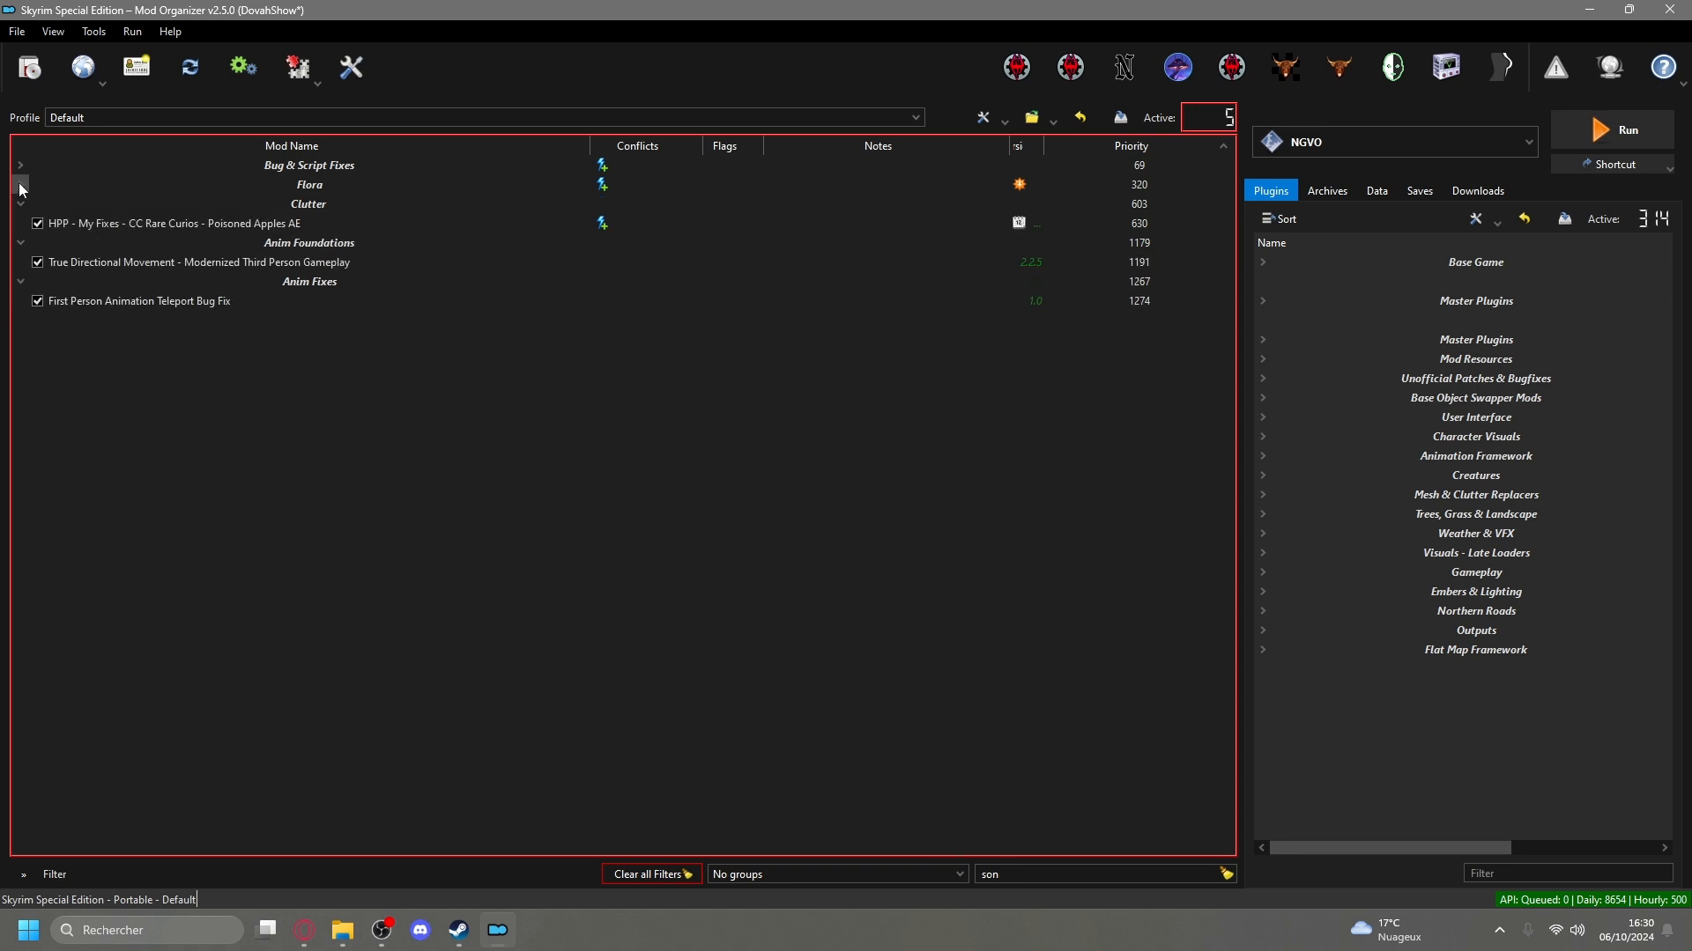
pyautogui.click(19, 184)
# Filter the mod list by "music", expand the Audio Overhauls group and clear the filter.
pyautogui.doubleClick(1048, 875)
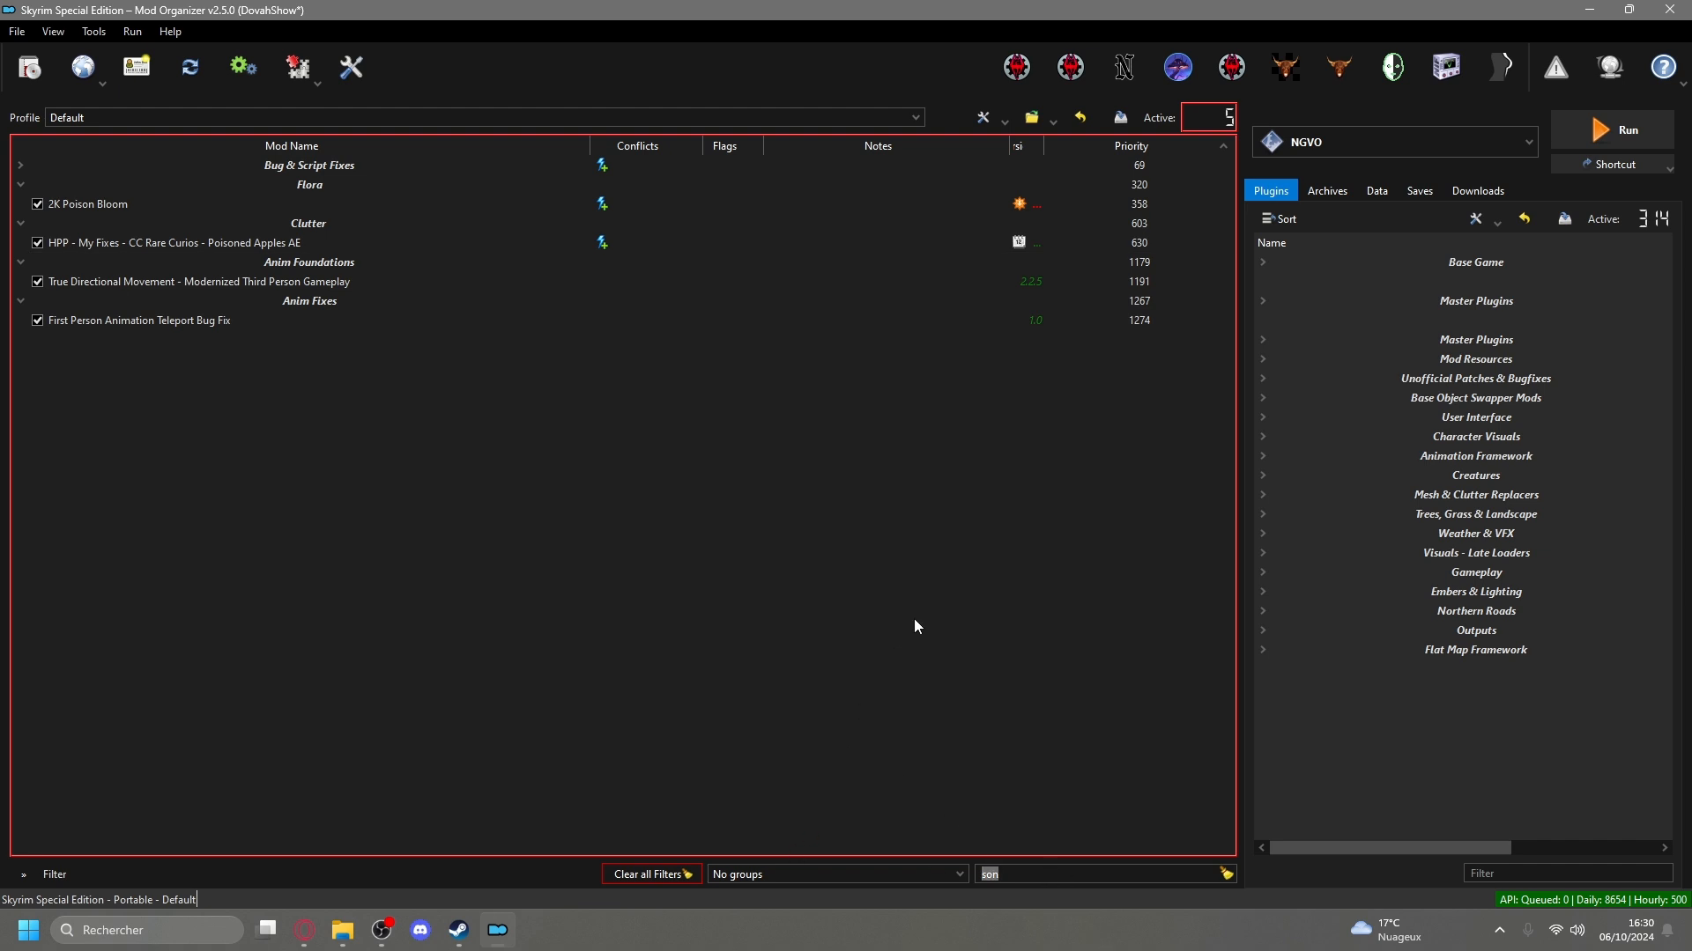
pyautogui.write('music')
pyautogui.click(20, 184)
pyautogui.click(1226, 874)
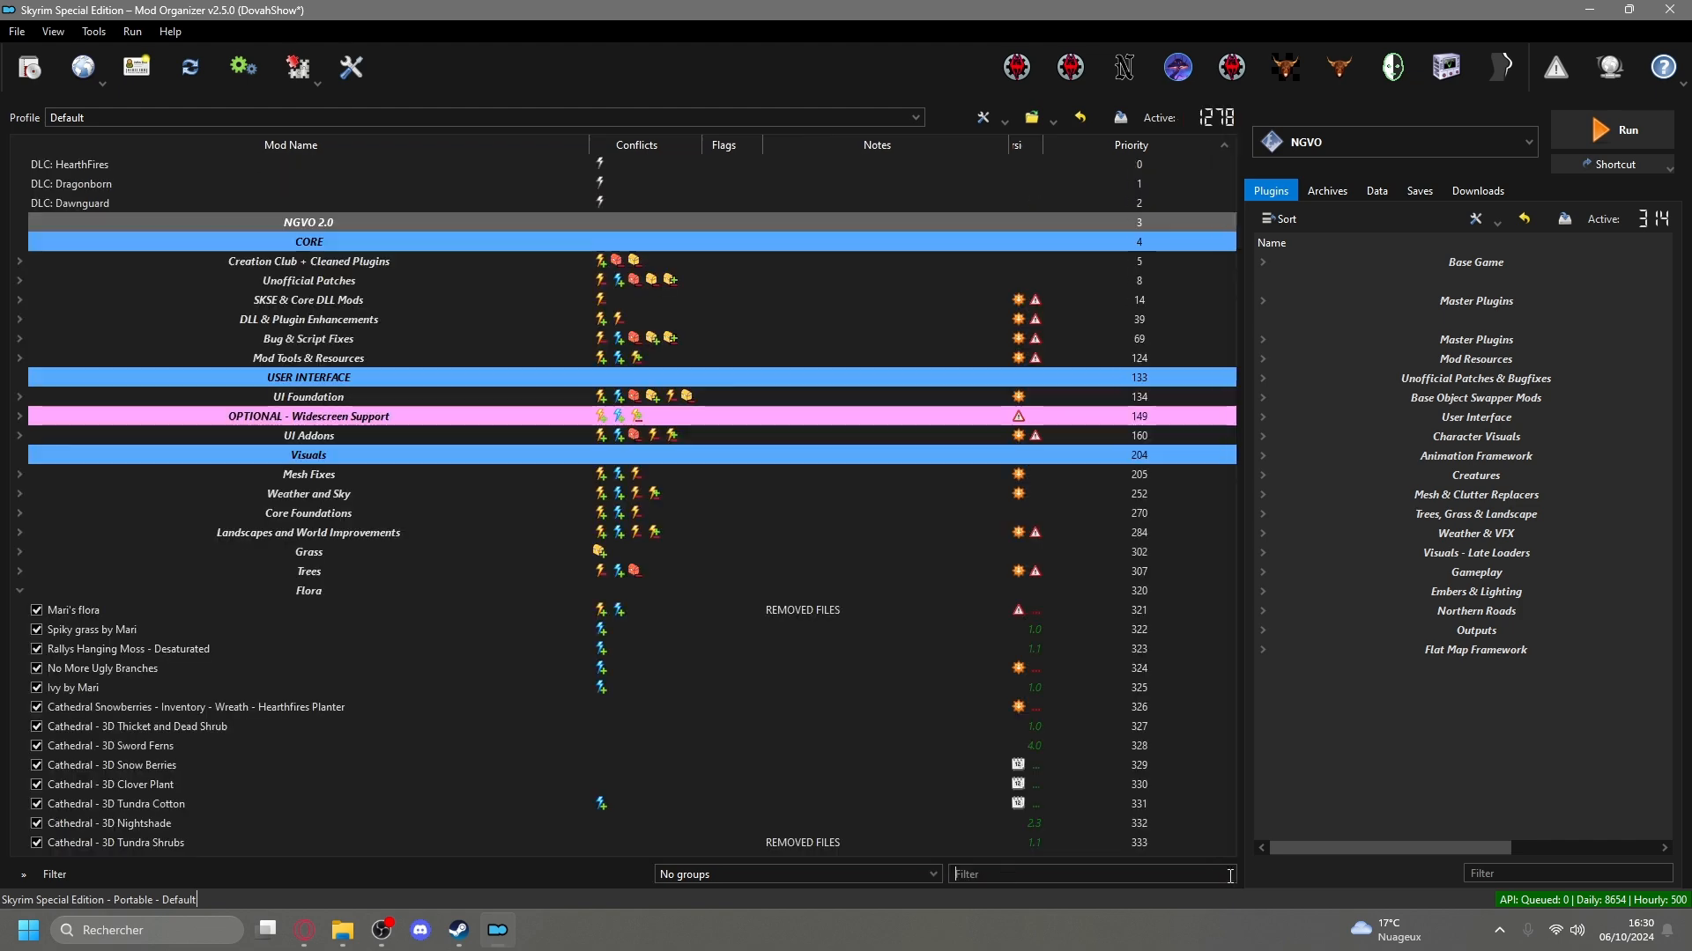
# Collapse the Flora, Clutter and Anim Foundations groups in the full mod list.
pyautogui.scroll(-2, 451, 370)
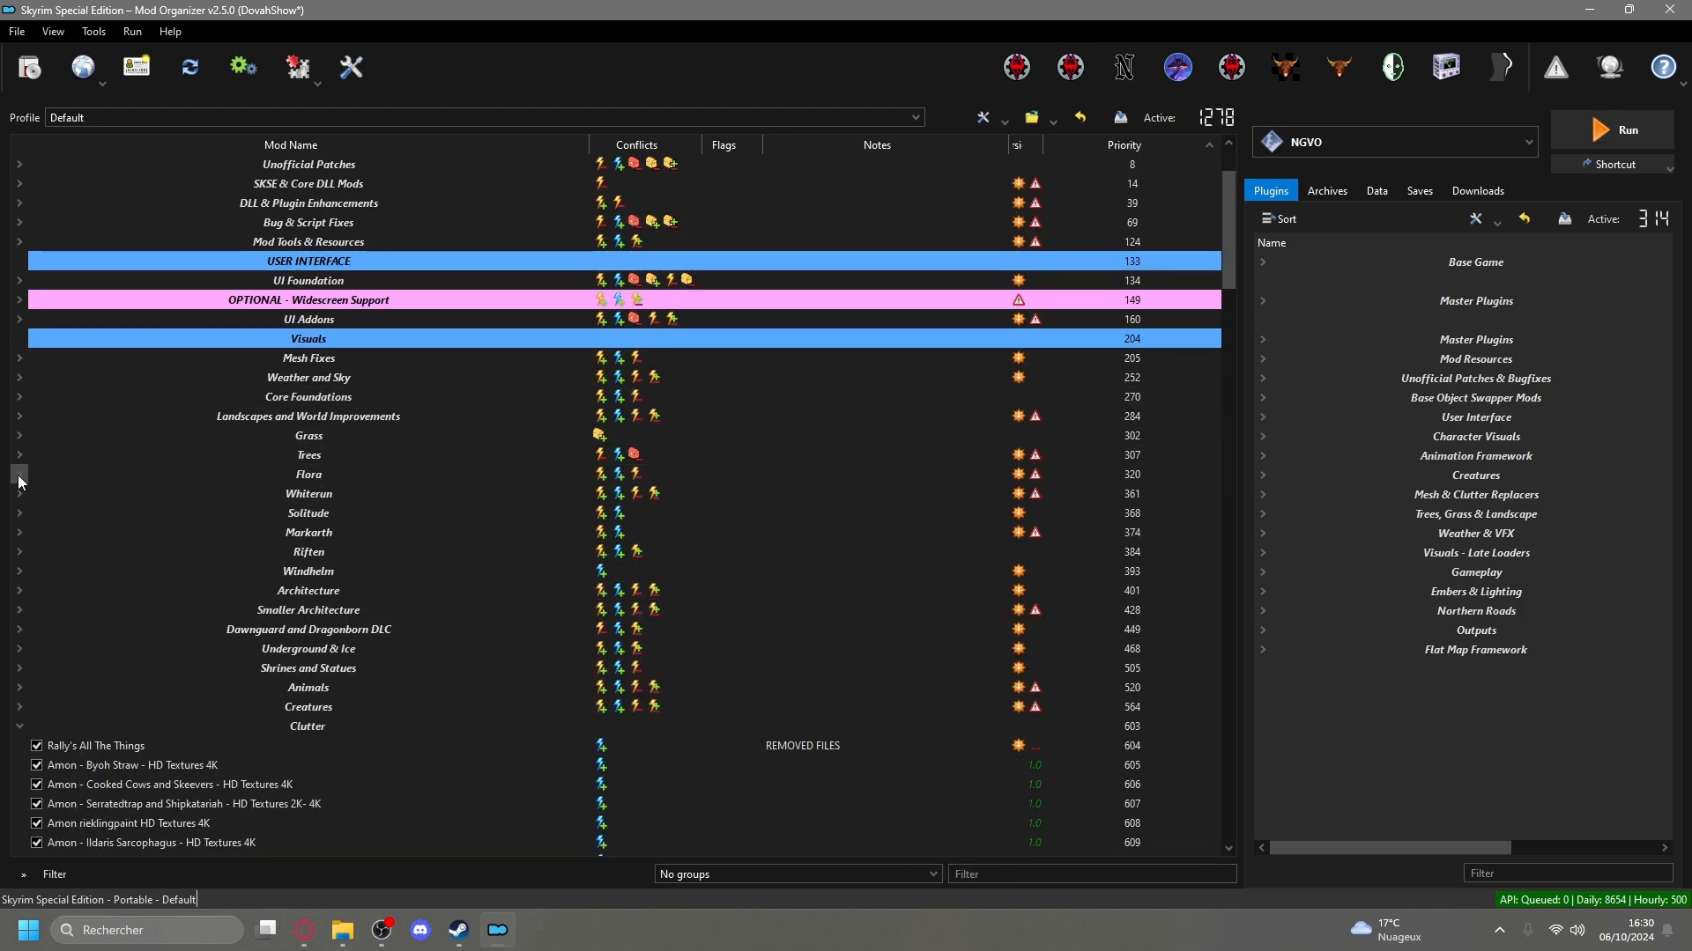
pyautogui.scroll(-5, 53, 494)
pyautogui.click(16, 437)
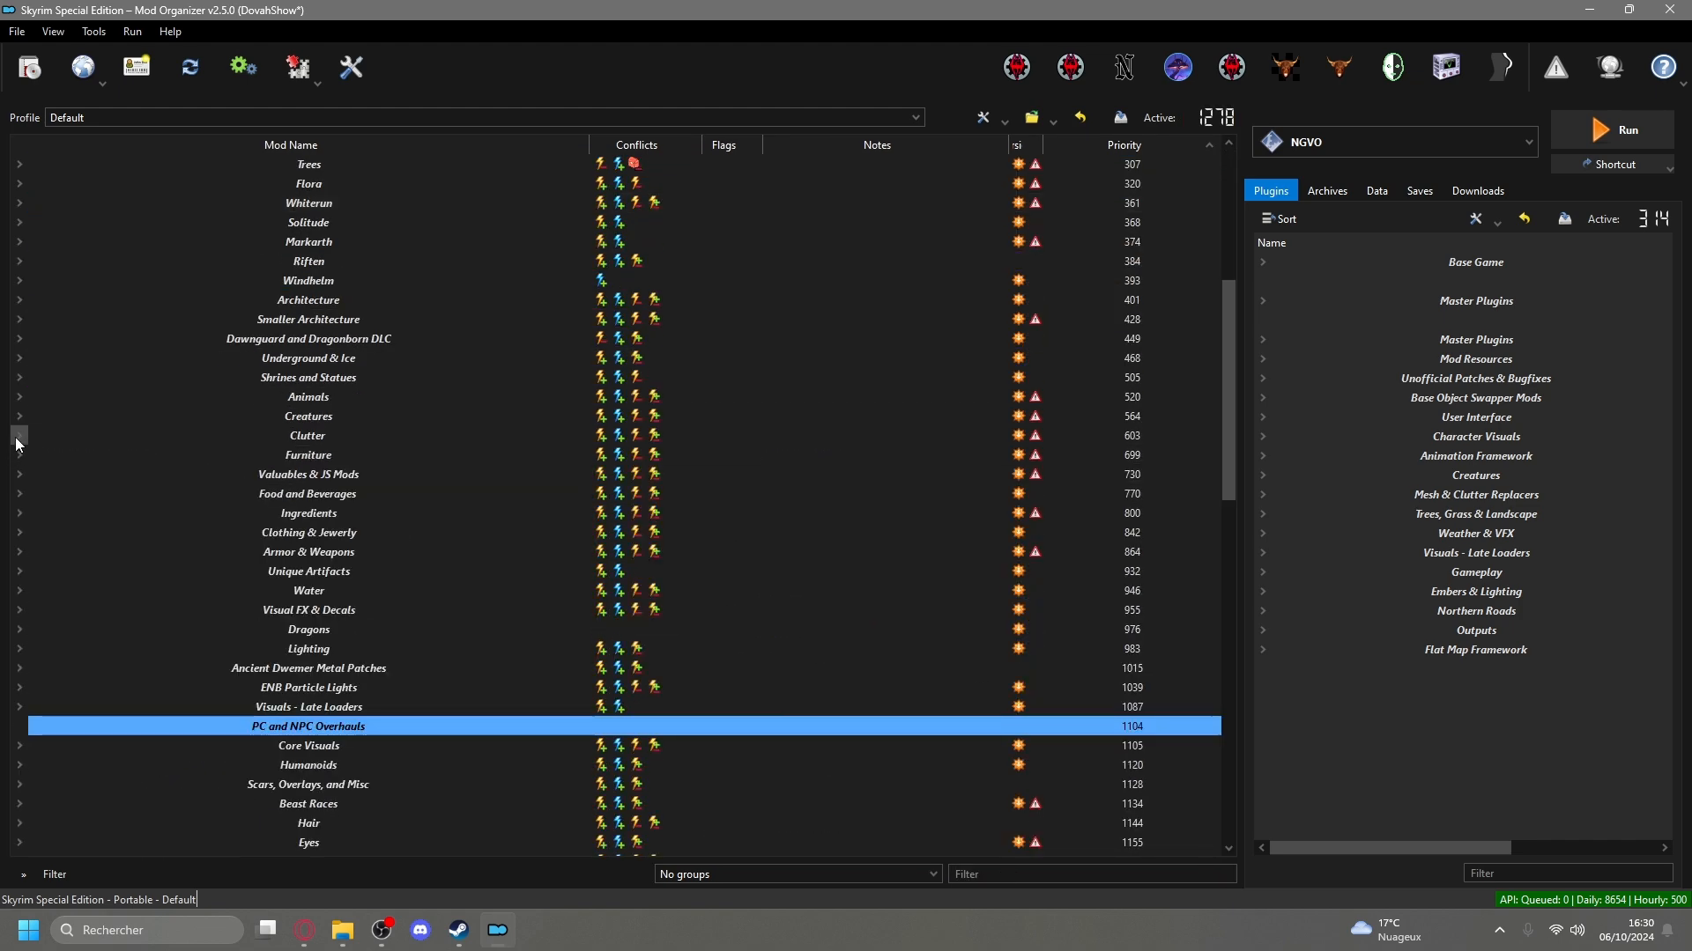
pyautogui.scroll(-7, 16, 440)
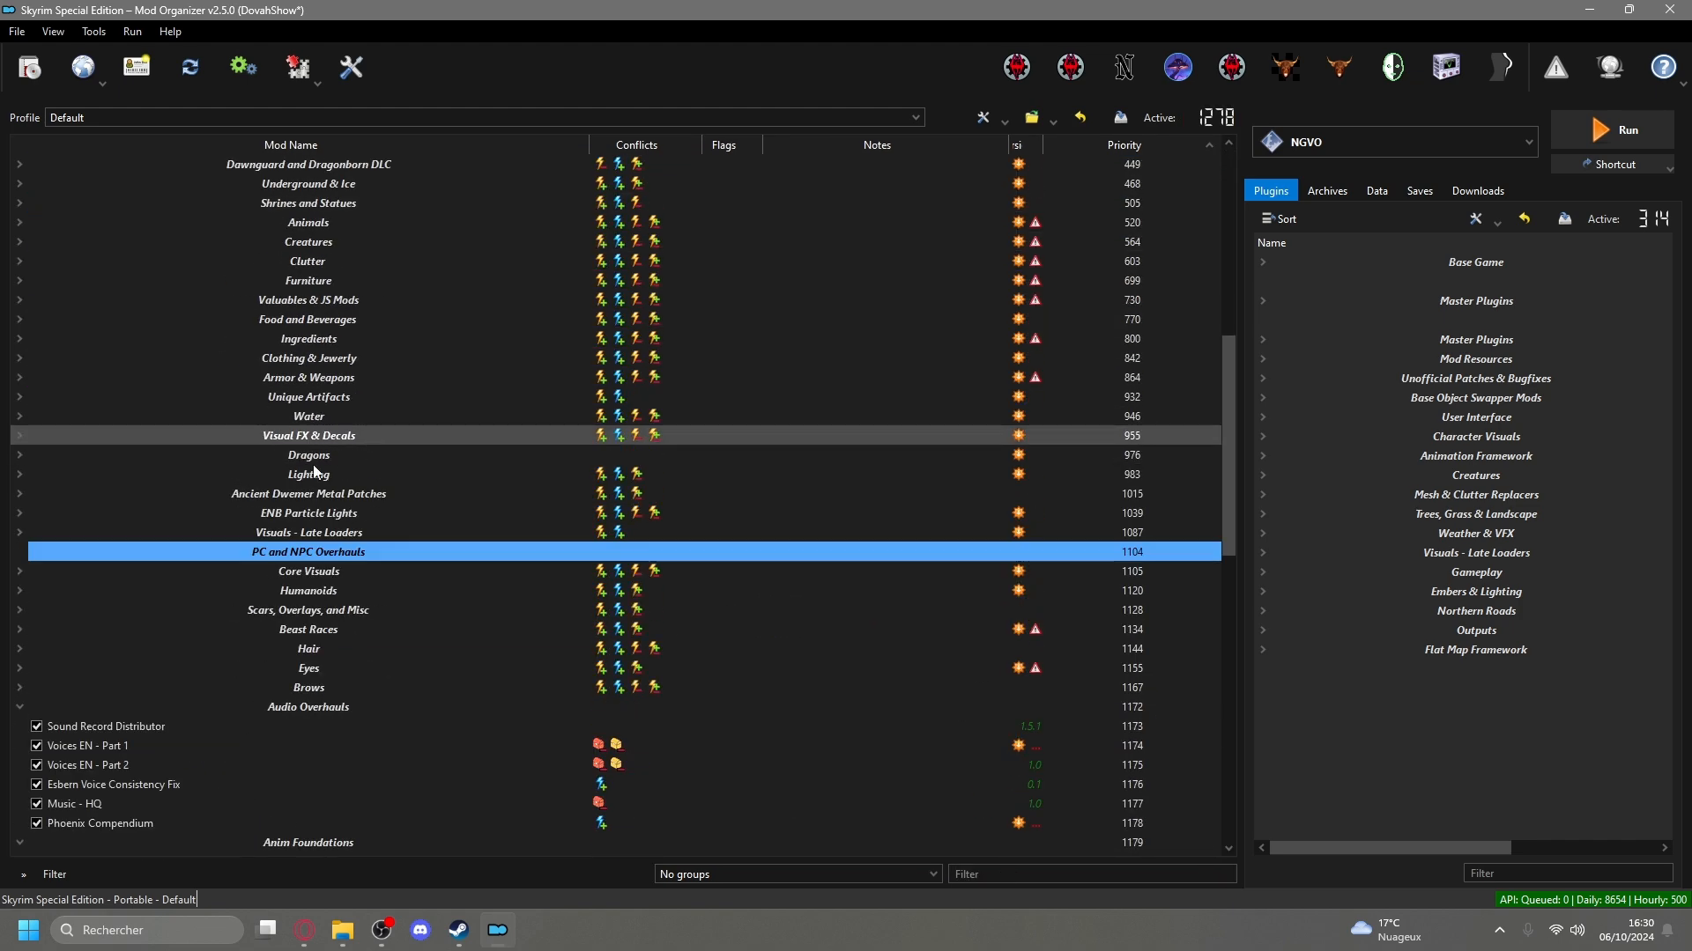
pyautogui.click(20, 611)
pyautogui.scroll(-1, 189, 530)
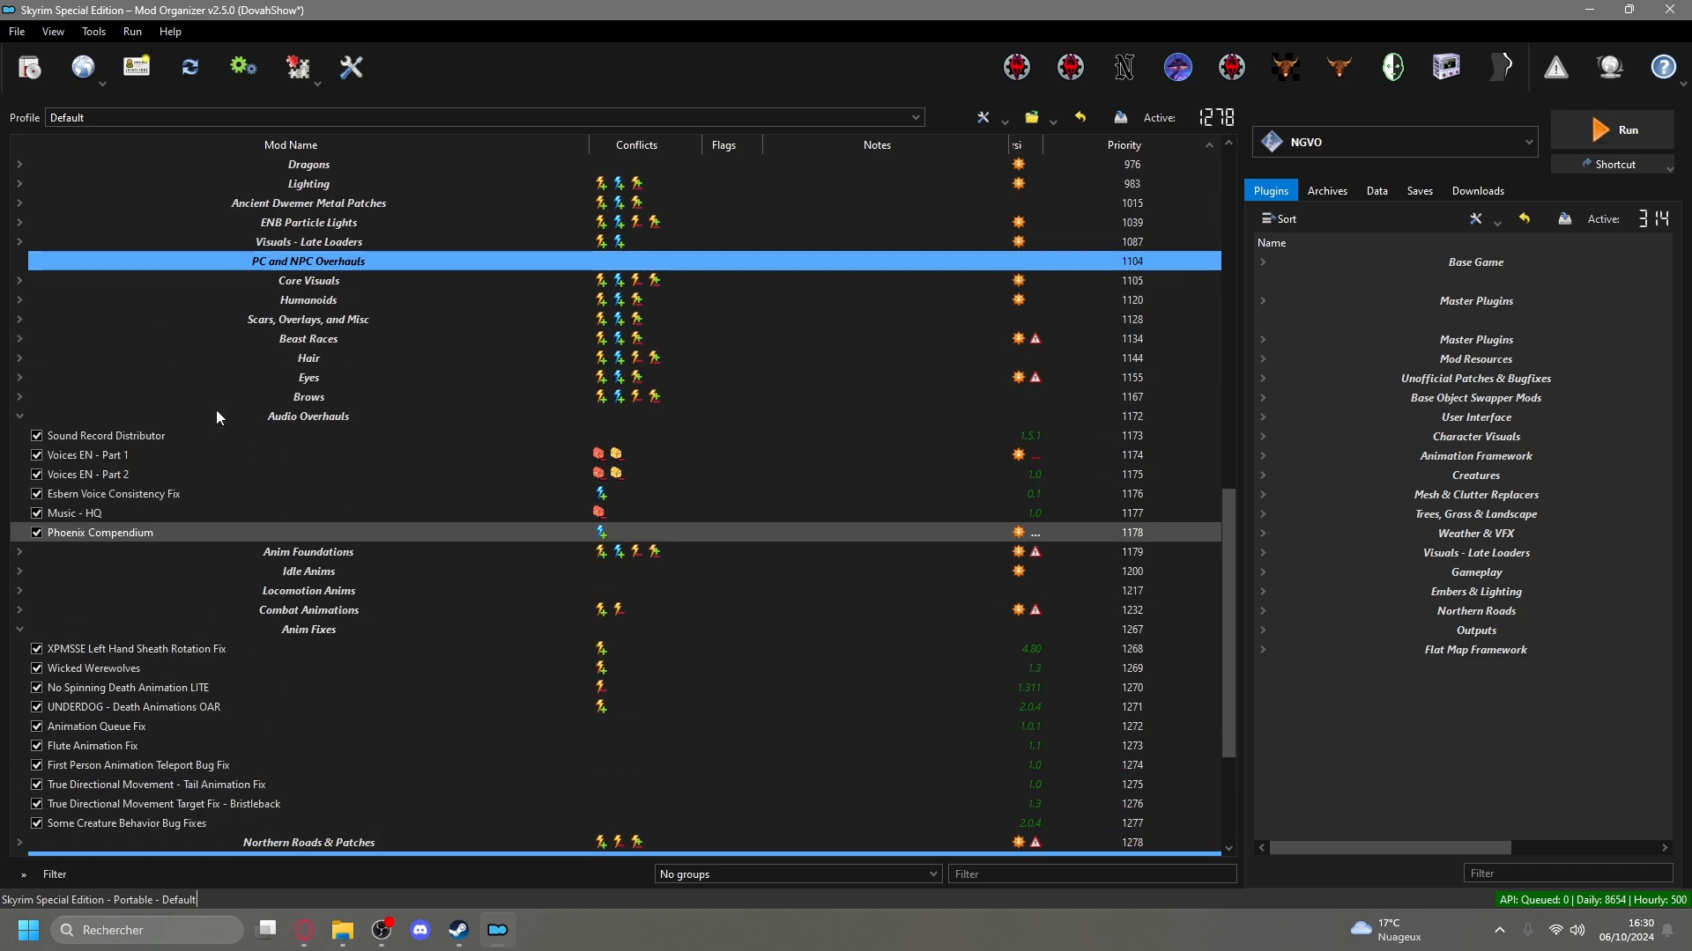
# Disable the Voices EN - Part 1 and Voices EN - Part 2 mods in the Audio Overhauls group.
pyautogui.click(152, 462)
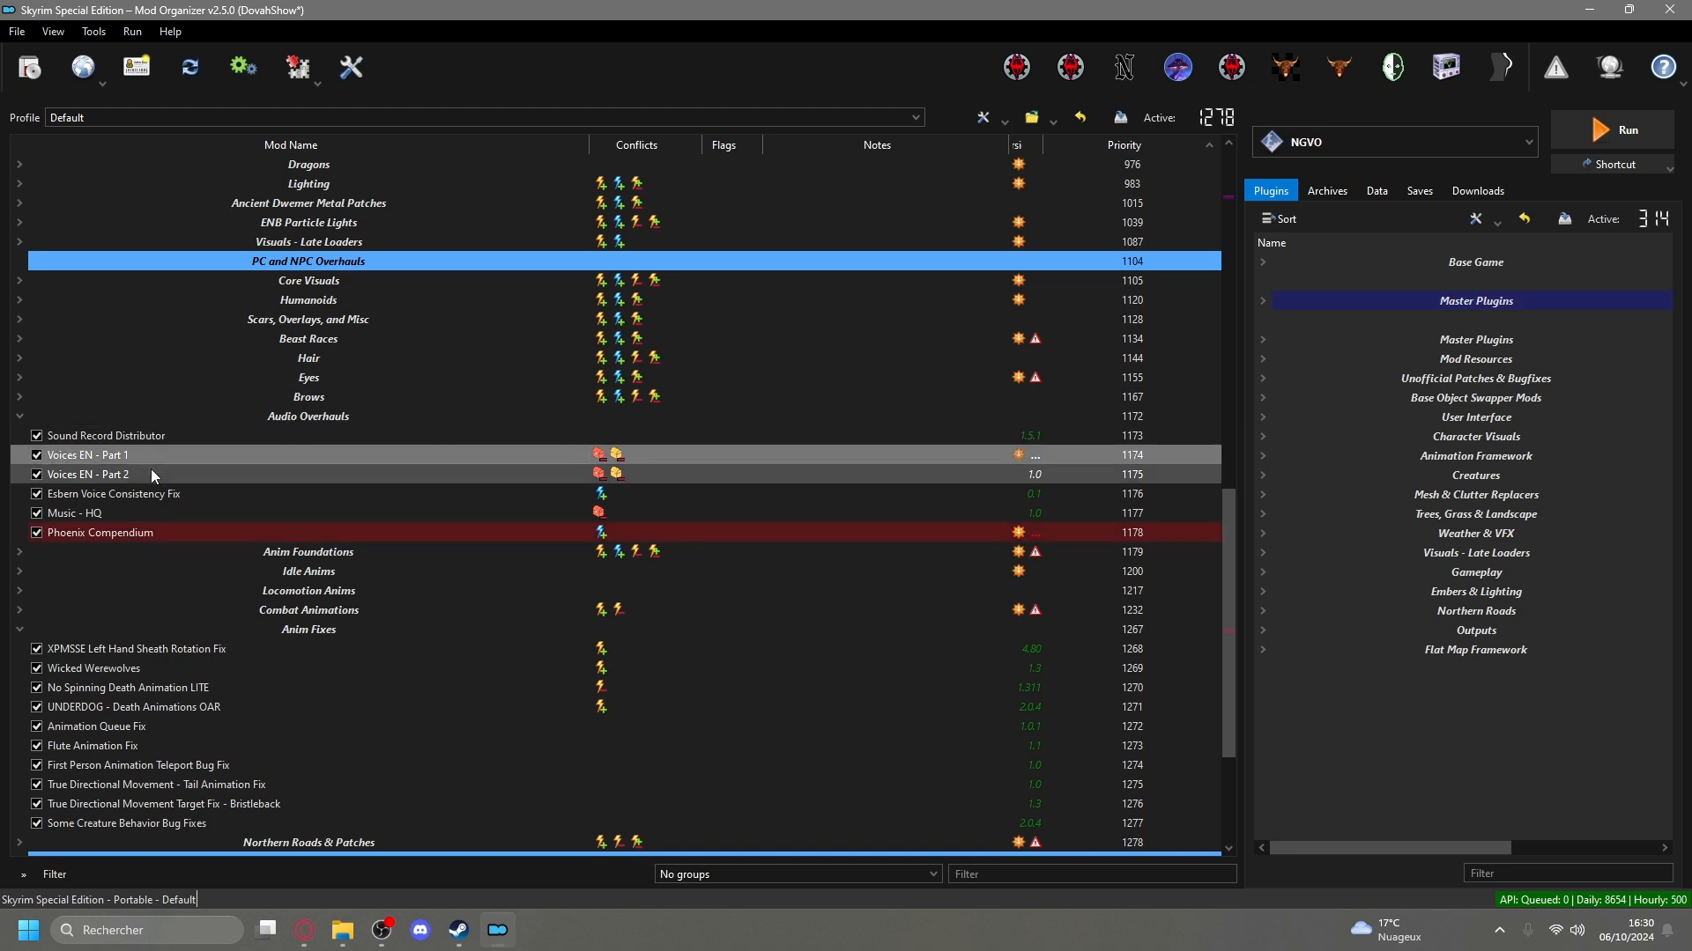
pyautogui.keyDown('ctrl'); pyautogui.click(150, 469); pyautogui.keyUp('ctrl')
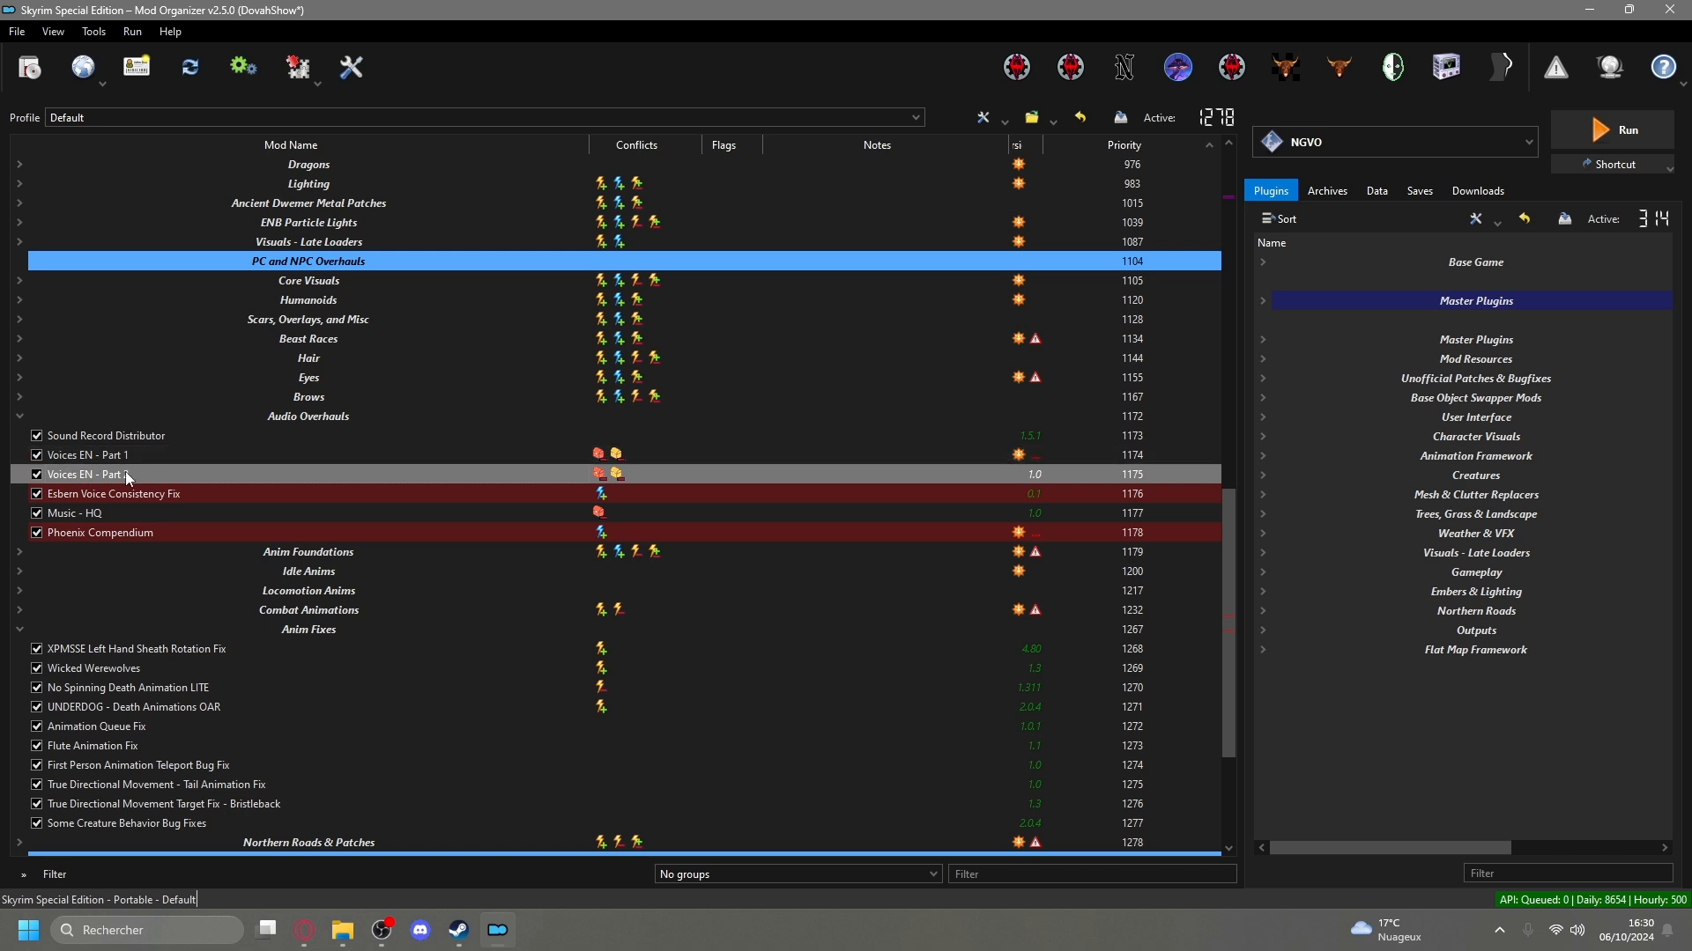
pyautogui.click(37, 456)
pyautogui.click(37, 475)
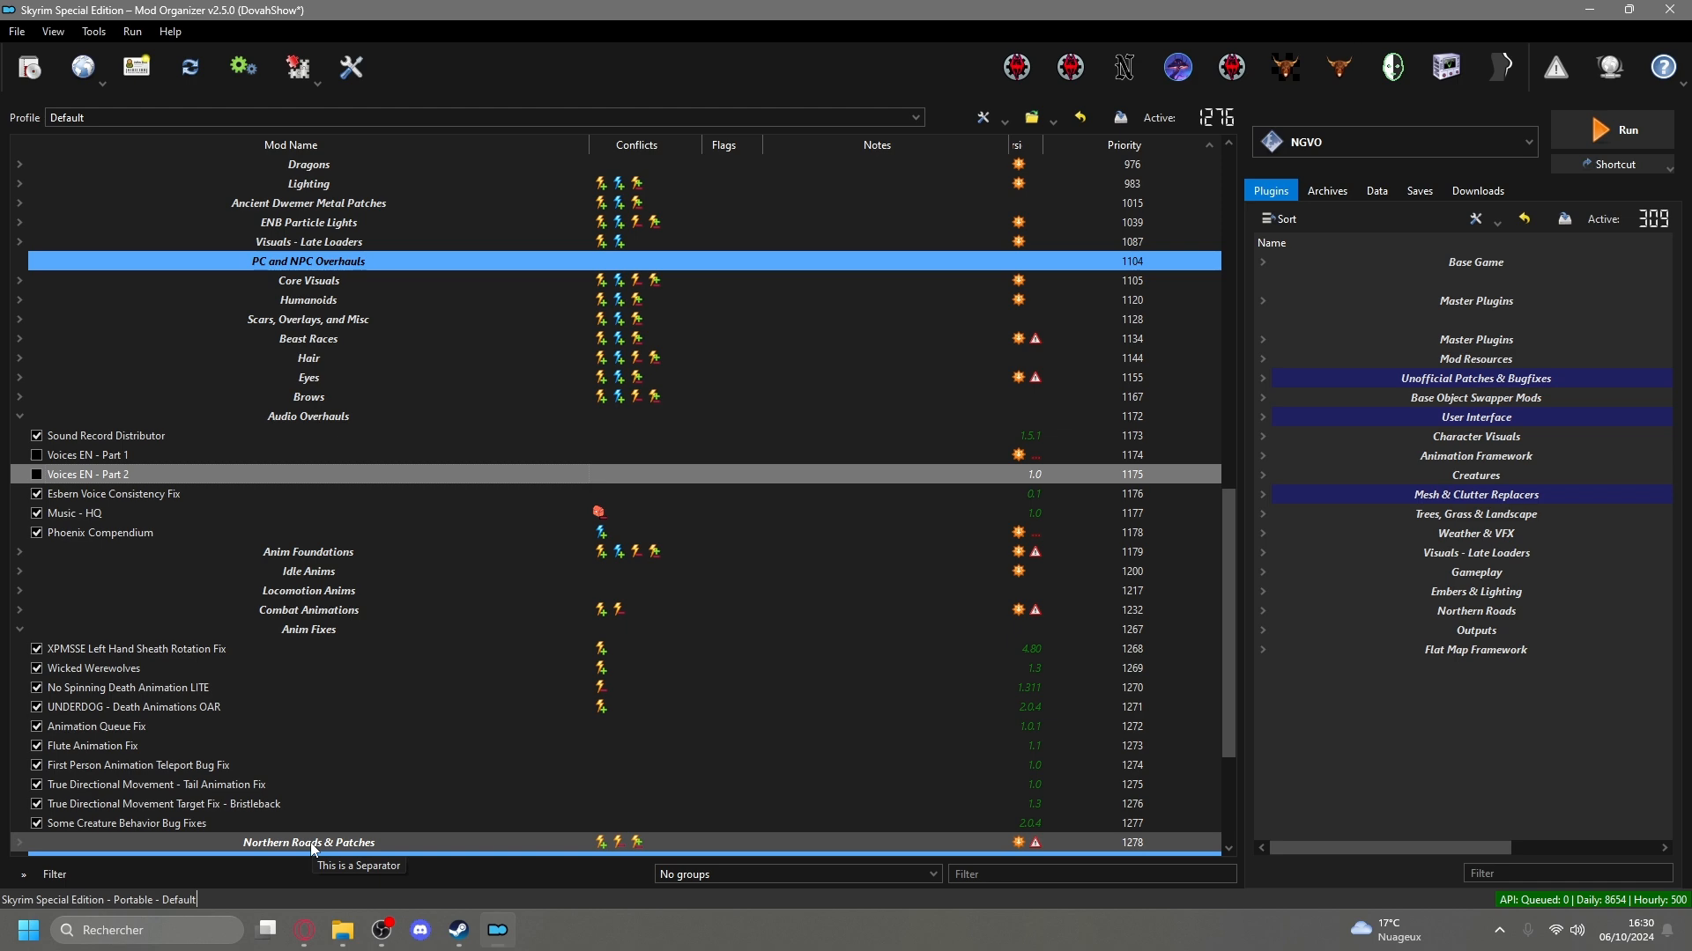
# Switch to the browser's Nexus Mods page for Next Generation Visual Overhaul and search the mods for "ngvo".
pyautogui.moveTo(304, 948)
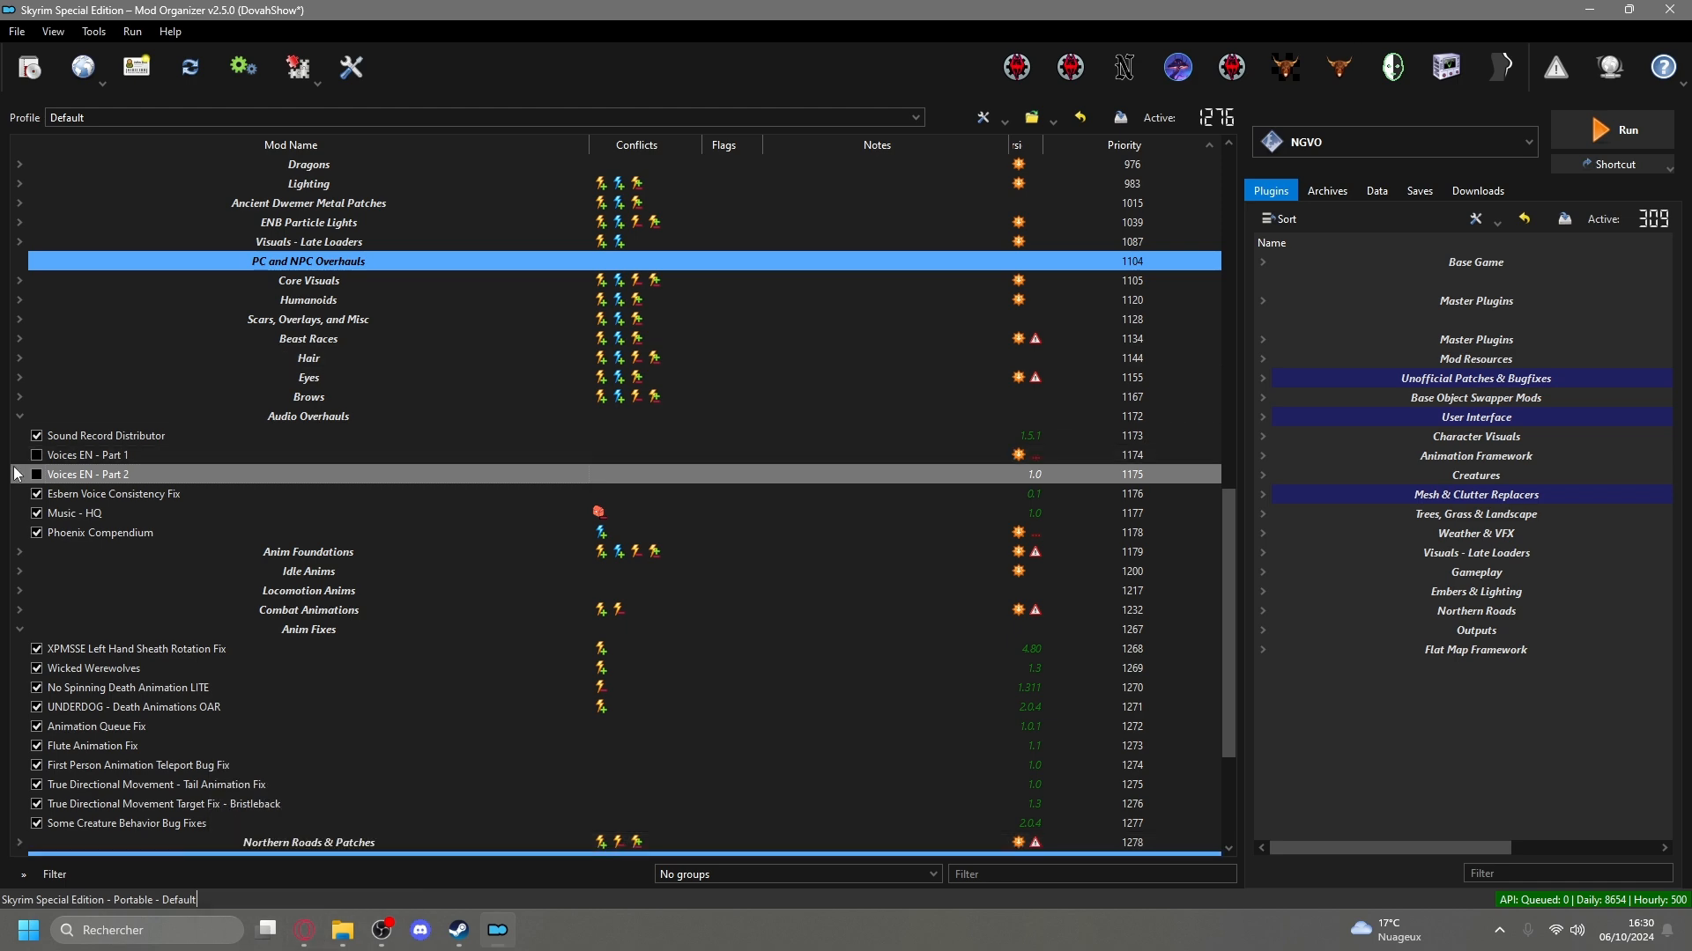
pyautogui.click(306, 931)
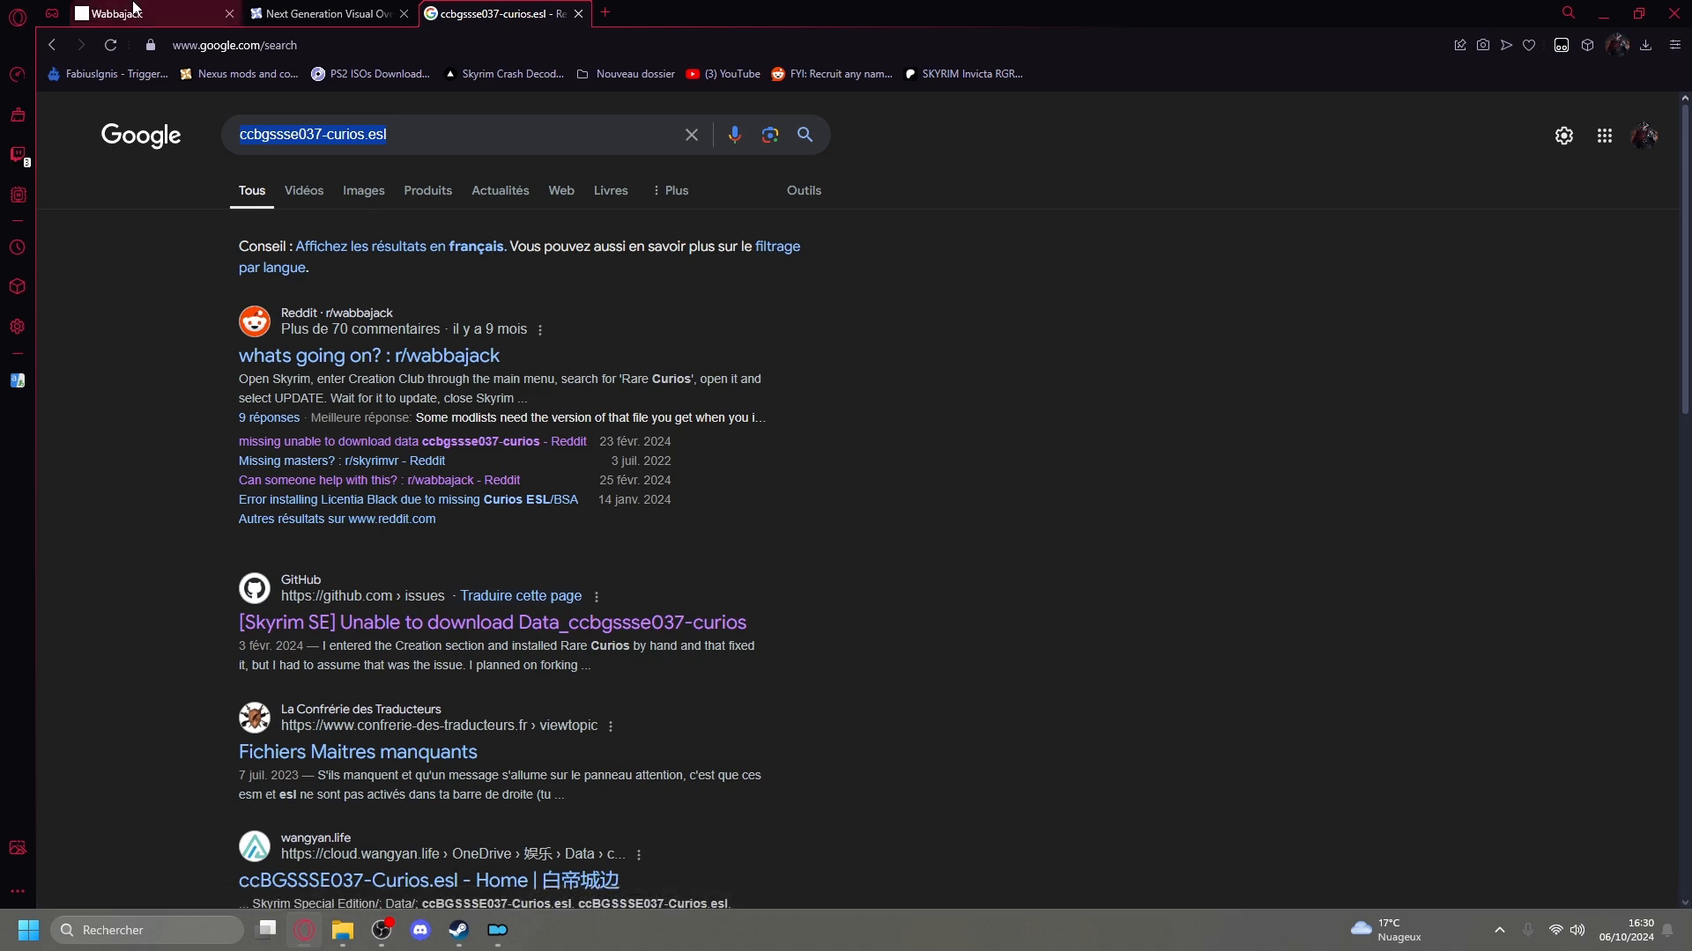
pyautogui.click(325, 13)
pyautogui.scroll(-2, 359, 564)
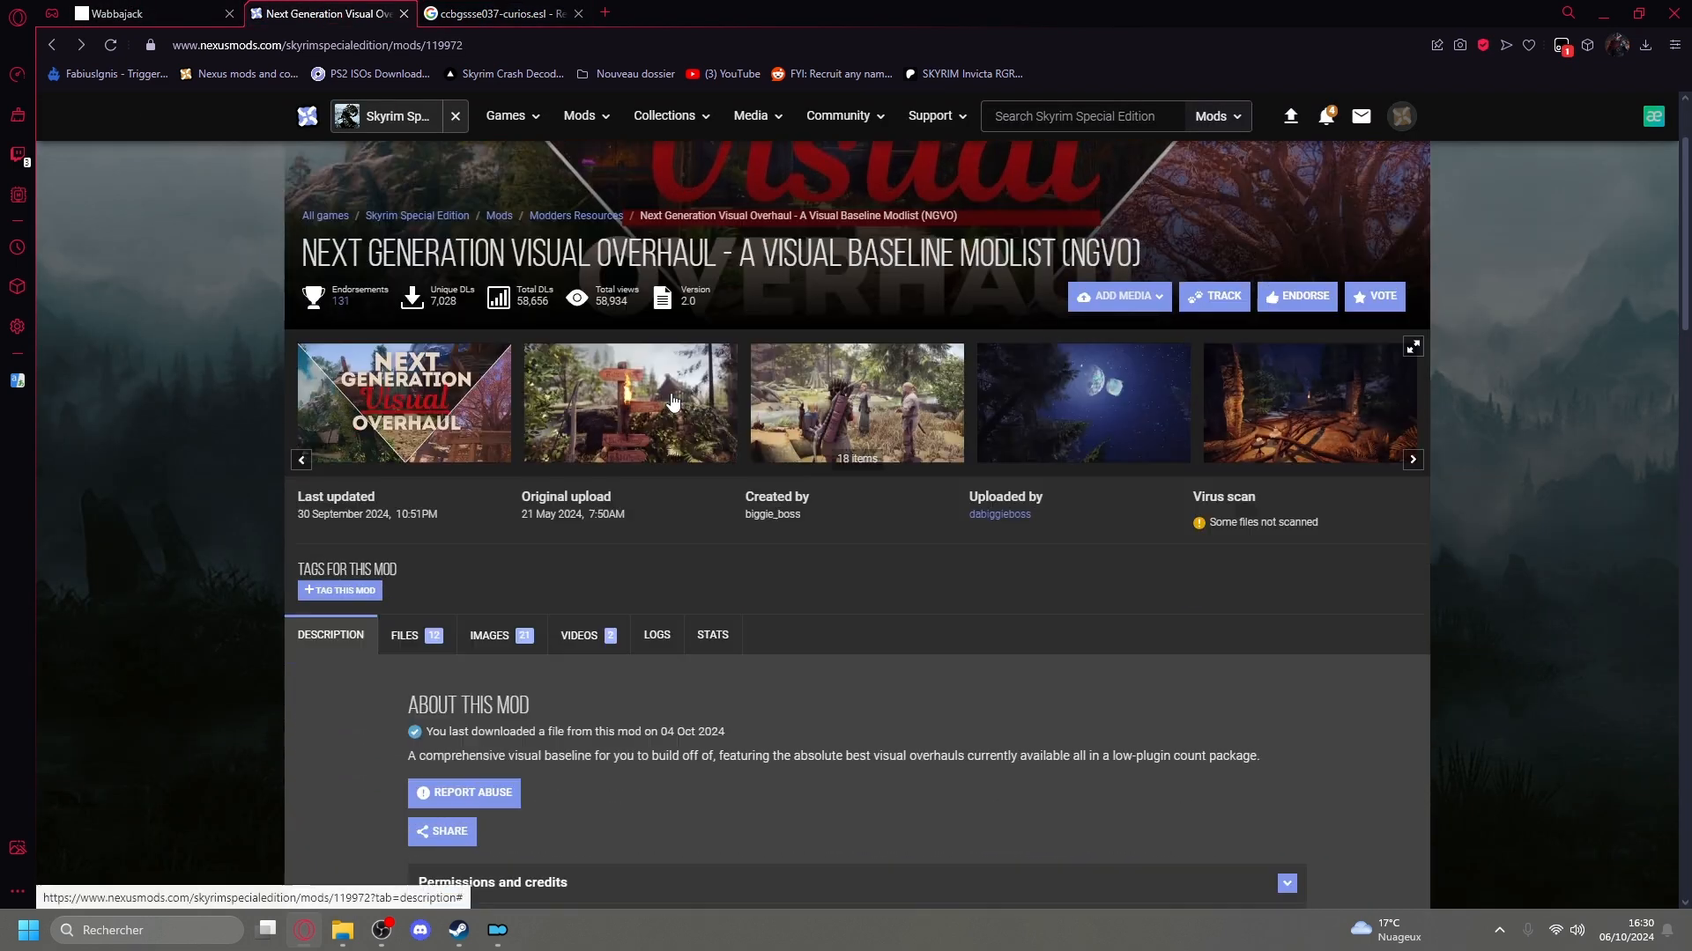
pyautogui.scroll(2, 597, 298)
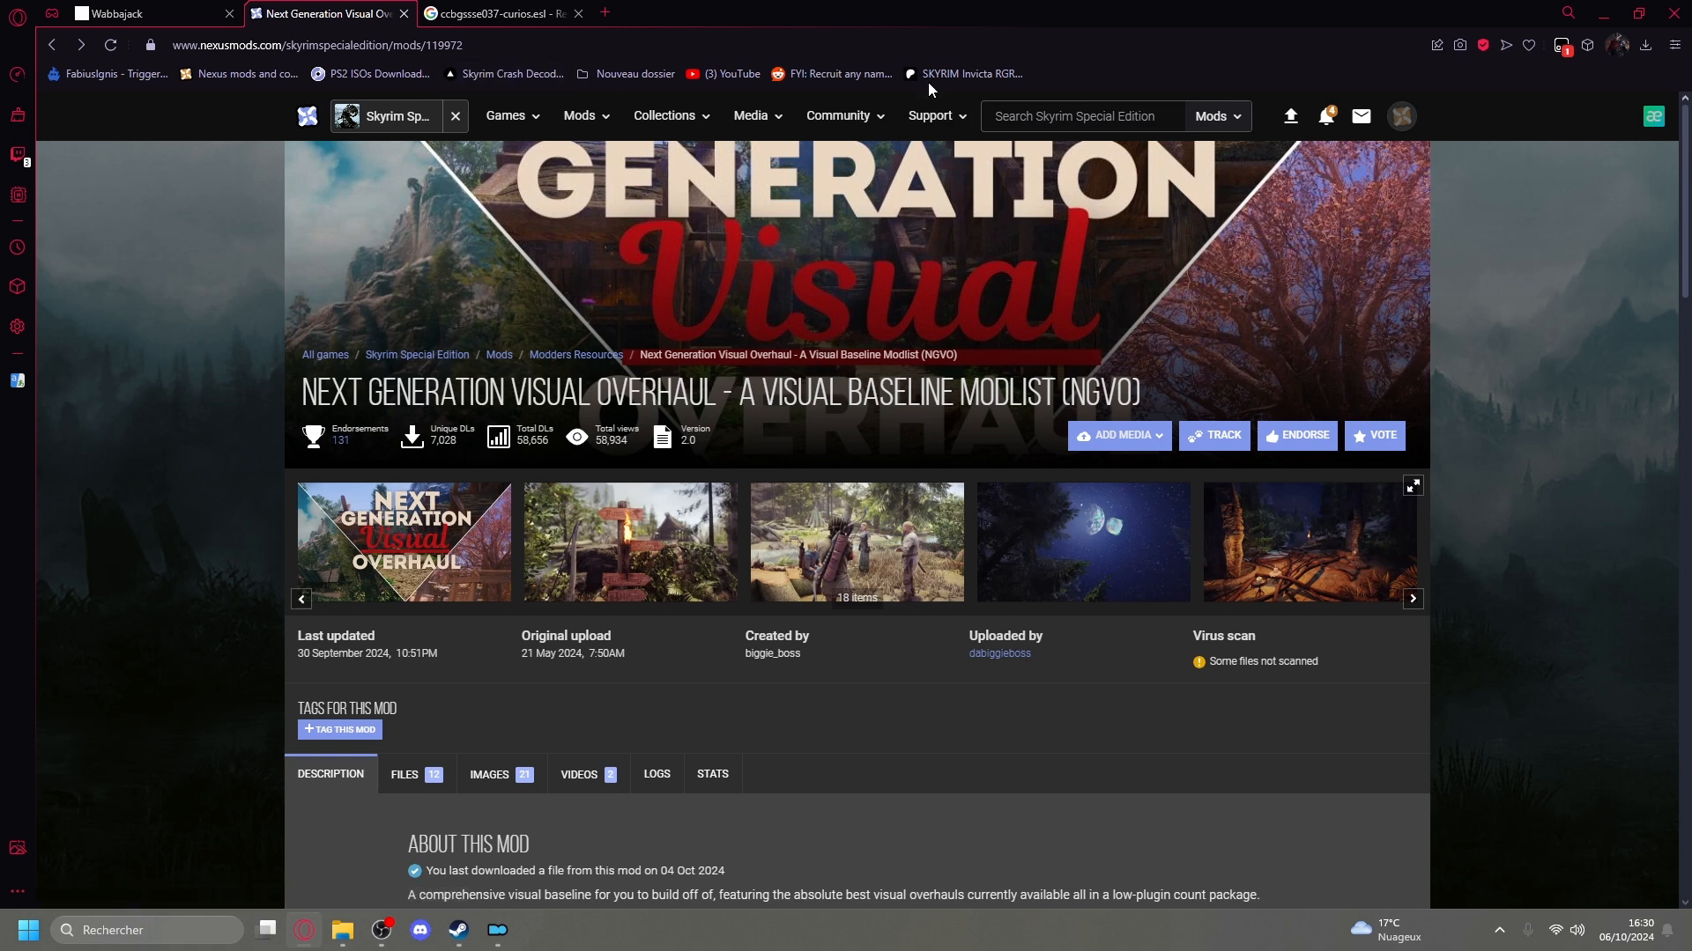
pyautogui.click(1005, 119)
pyautogui.write('ngvo')
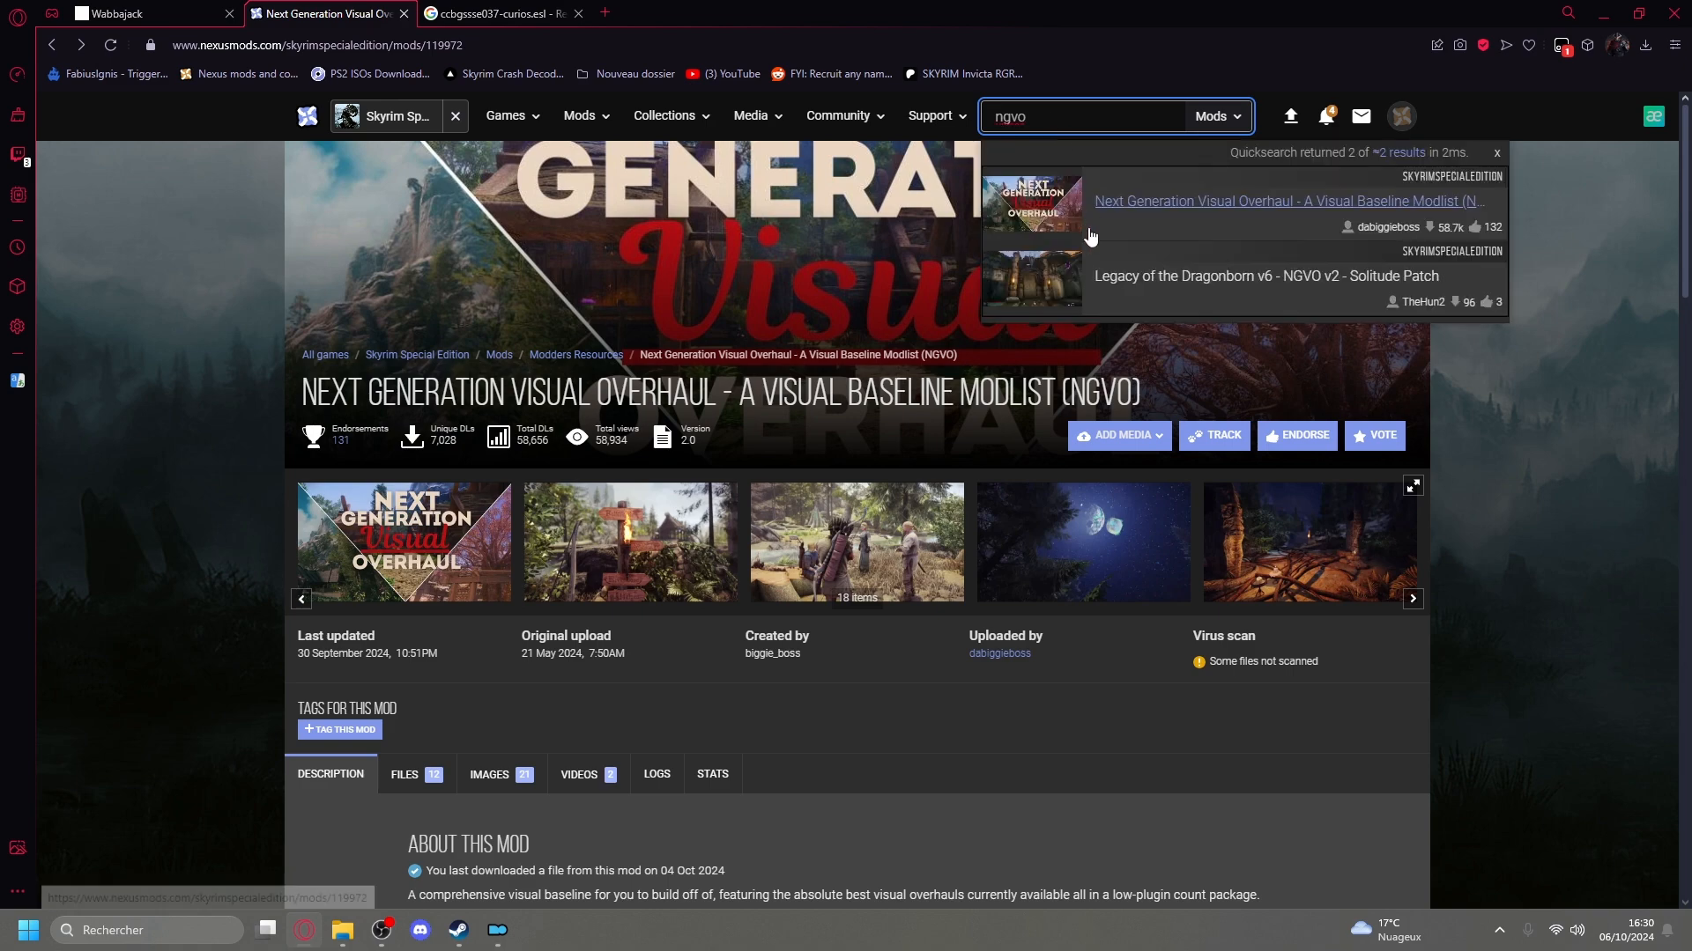
# Open the files list of the NGVO mod page and examine its optional files, including NGVO - Nude Bodyslides.
pyautogui.scroll(-5, 346, 557)
pyautogui.click(404, 334)
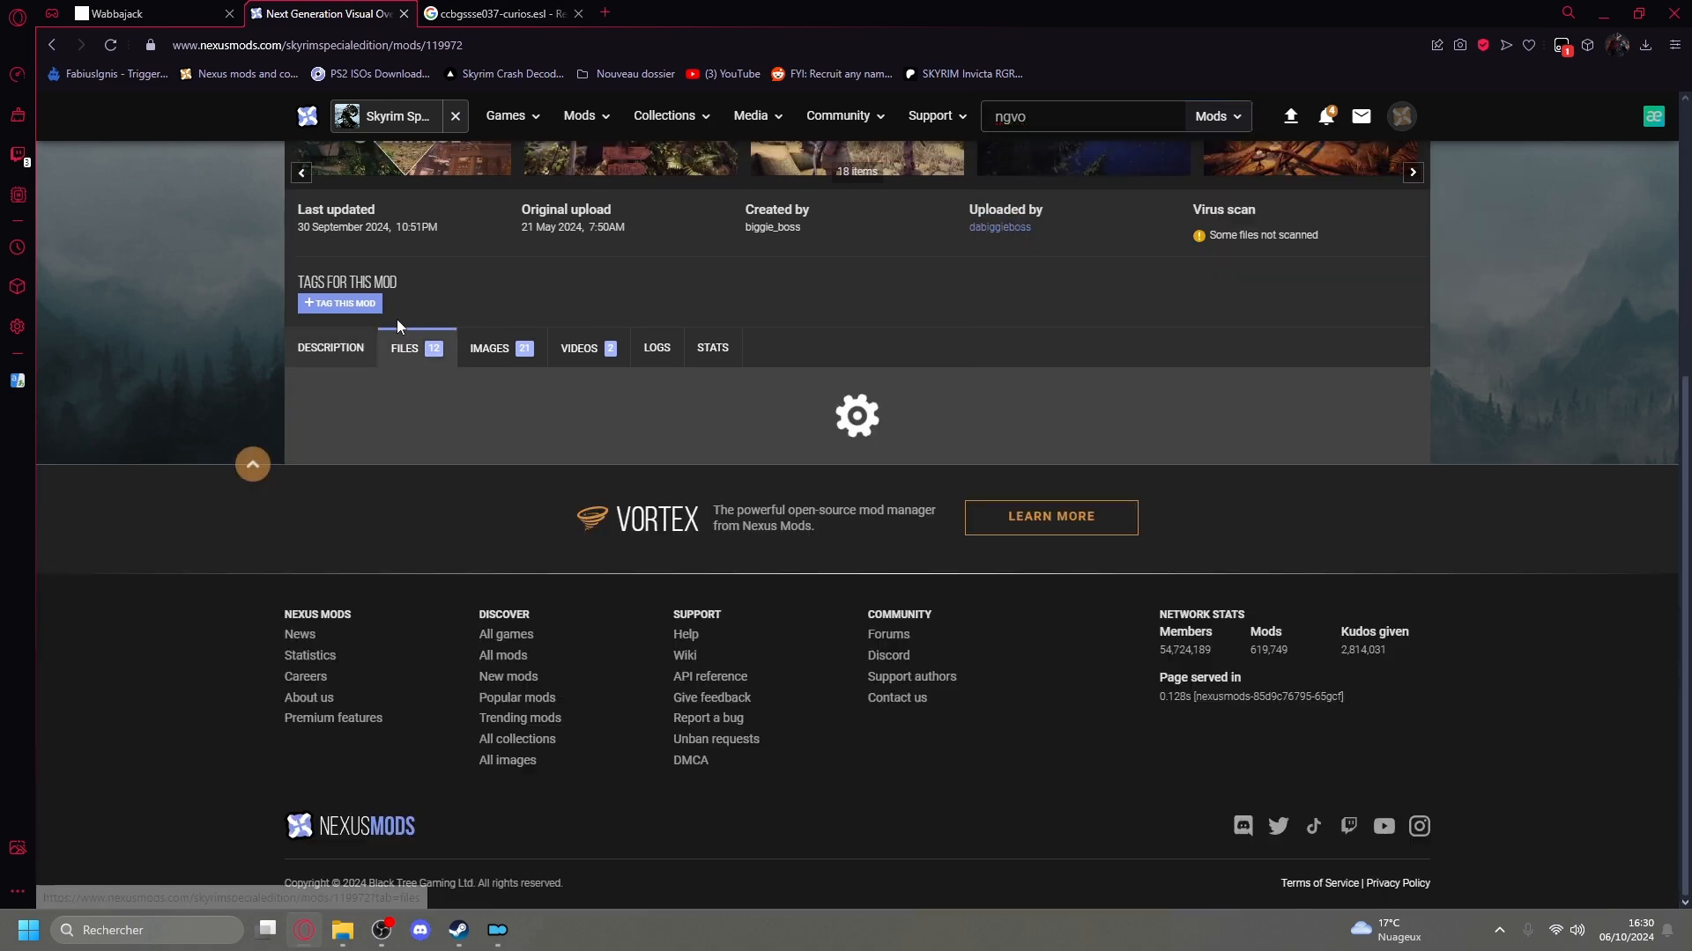
pyautogui.scroll(-4, 286, 413)
pyautogui.scroll(-6, 306, 416)
pyautogui.scroll(3, 330, 414)
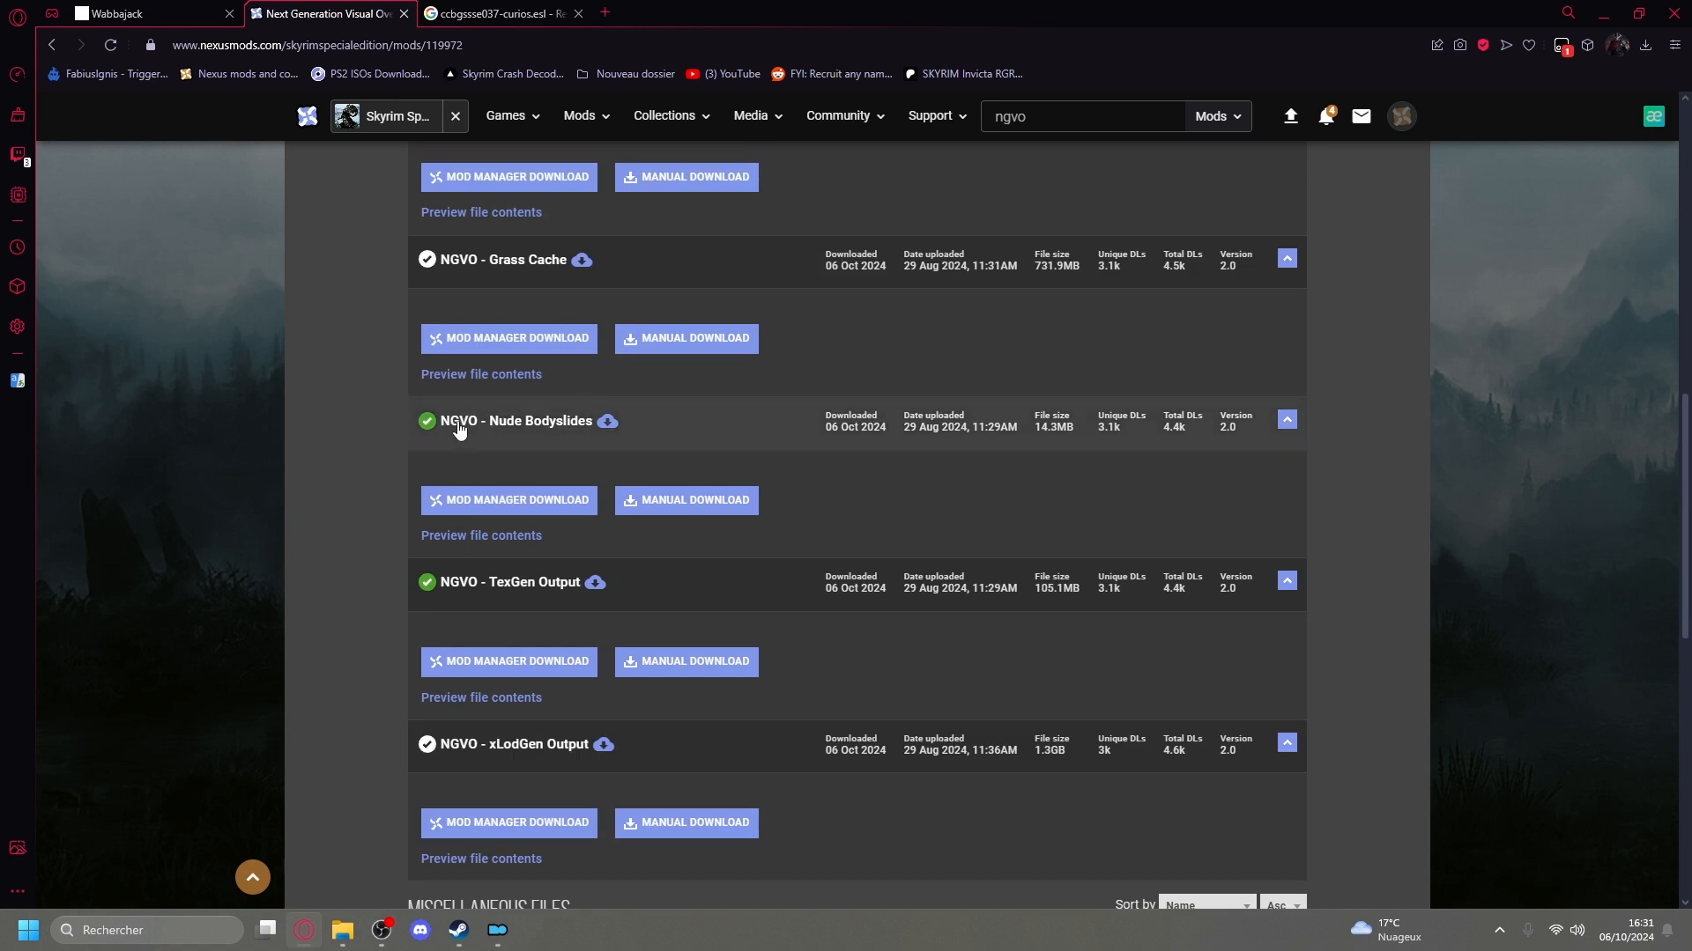
pyautogui.moveTo(491, 423); pyautogui.dragTo(561, 428)
pyautogui.click(376, 432)
pyautogui.click(487, 435)
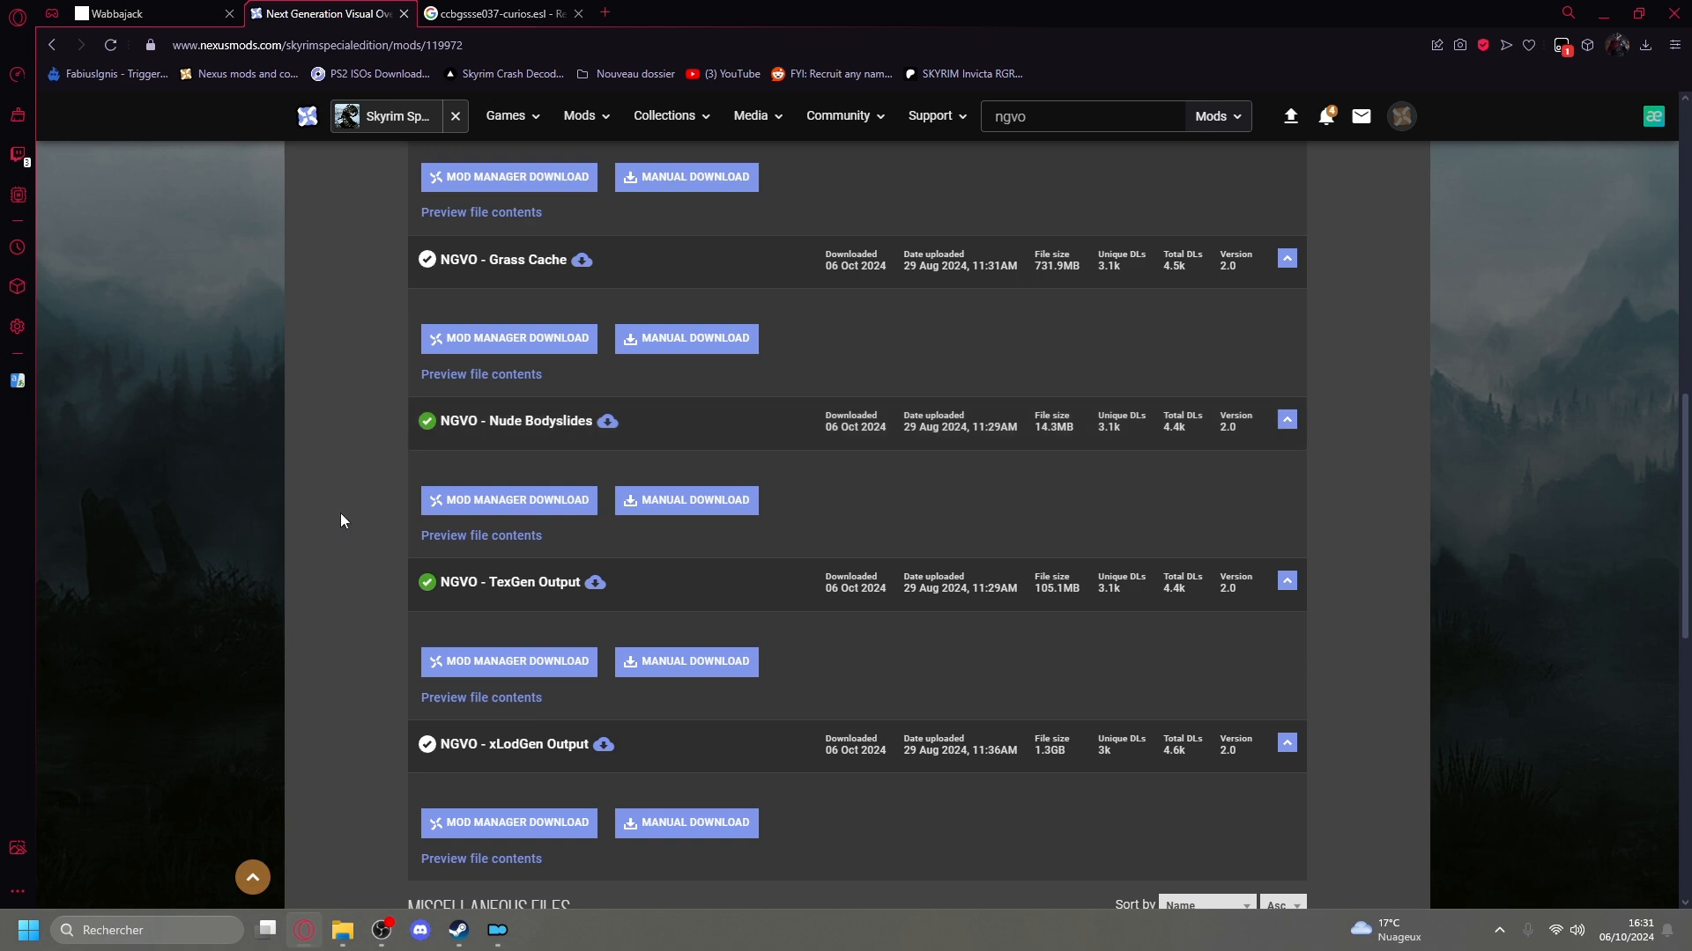
pyautogui.scroll(9, 343, 512)
pyautogui.scroll(-5, 491, 501)
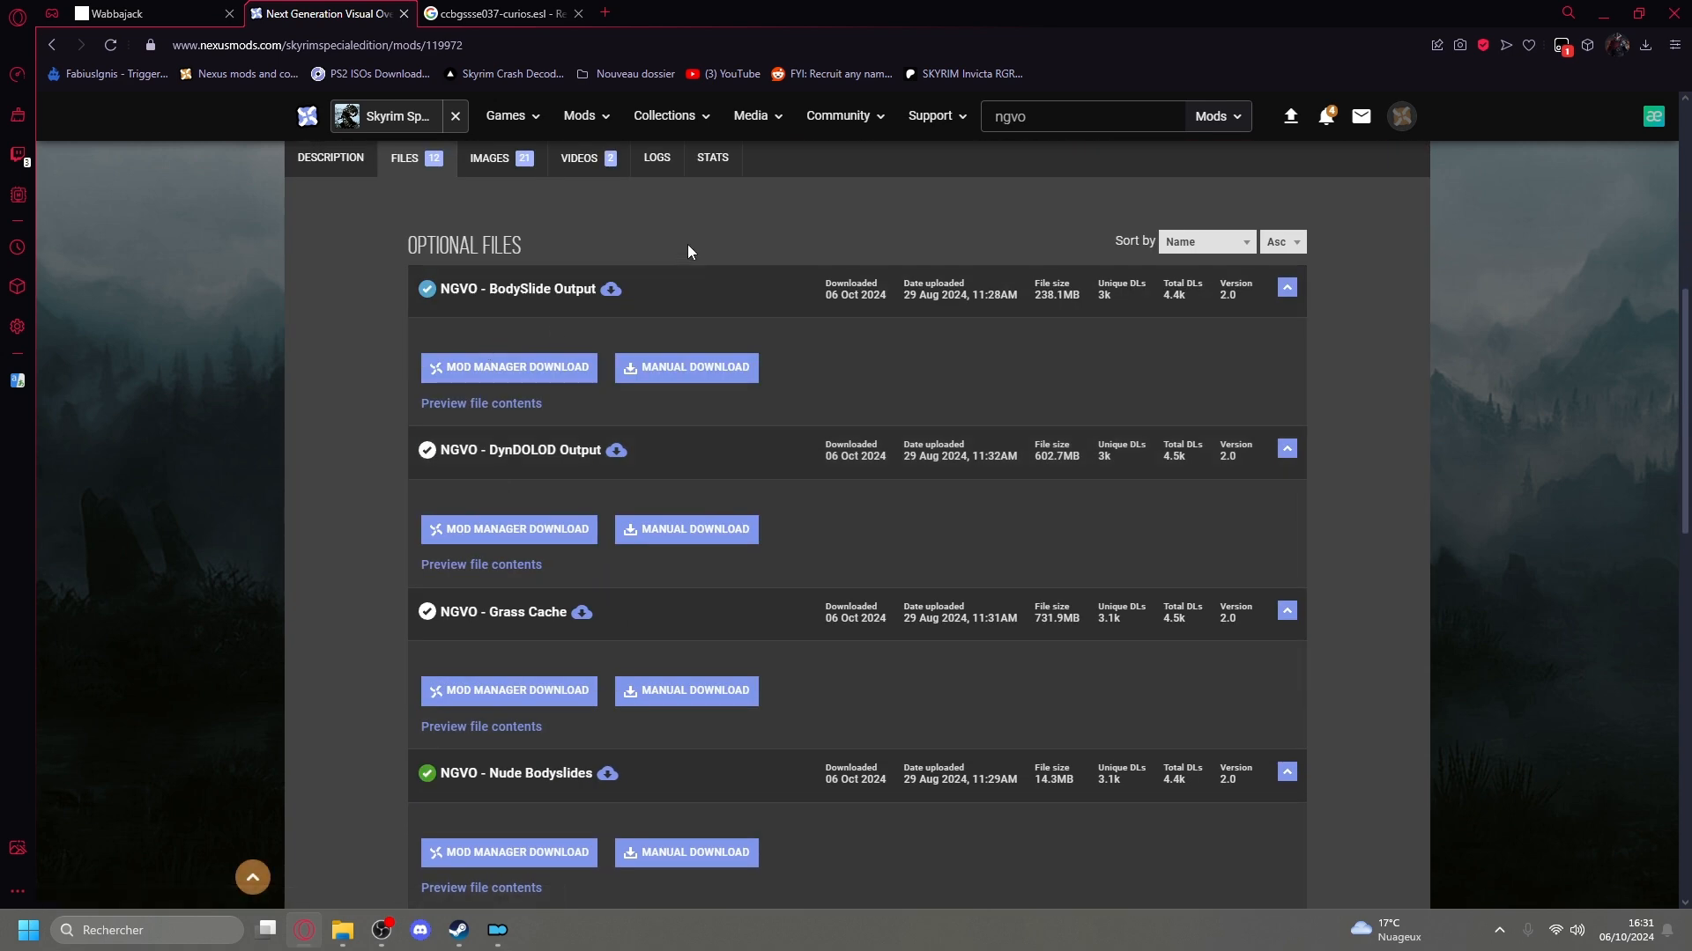
pyautogui.scroll(-1, 520, 273)
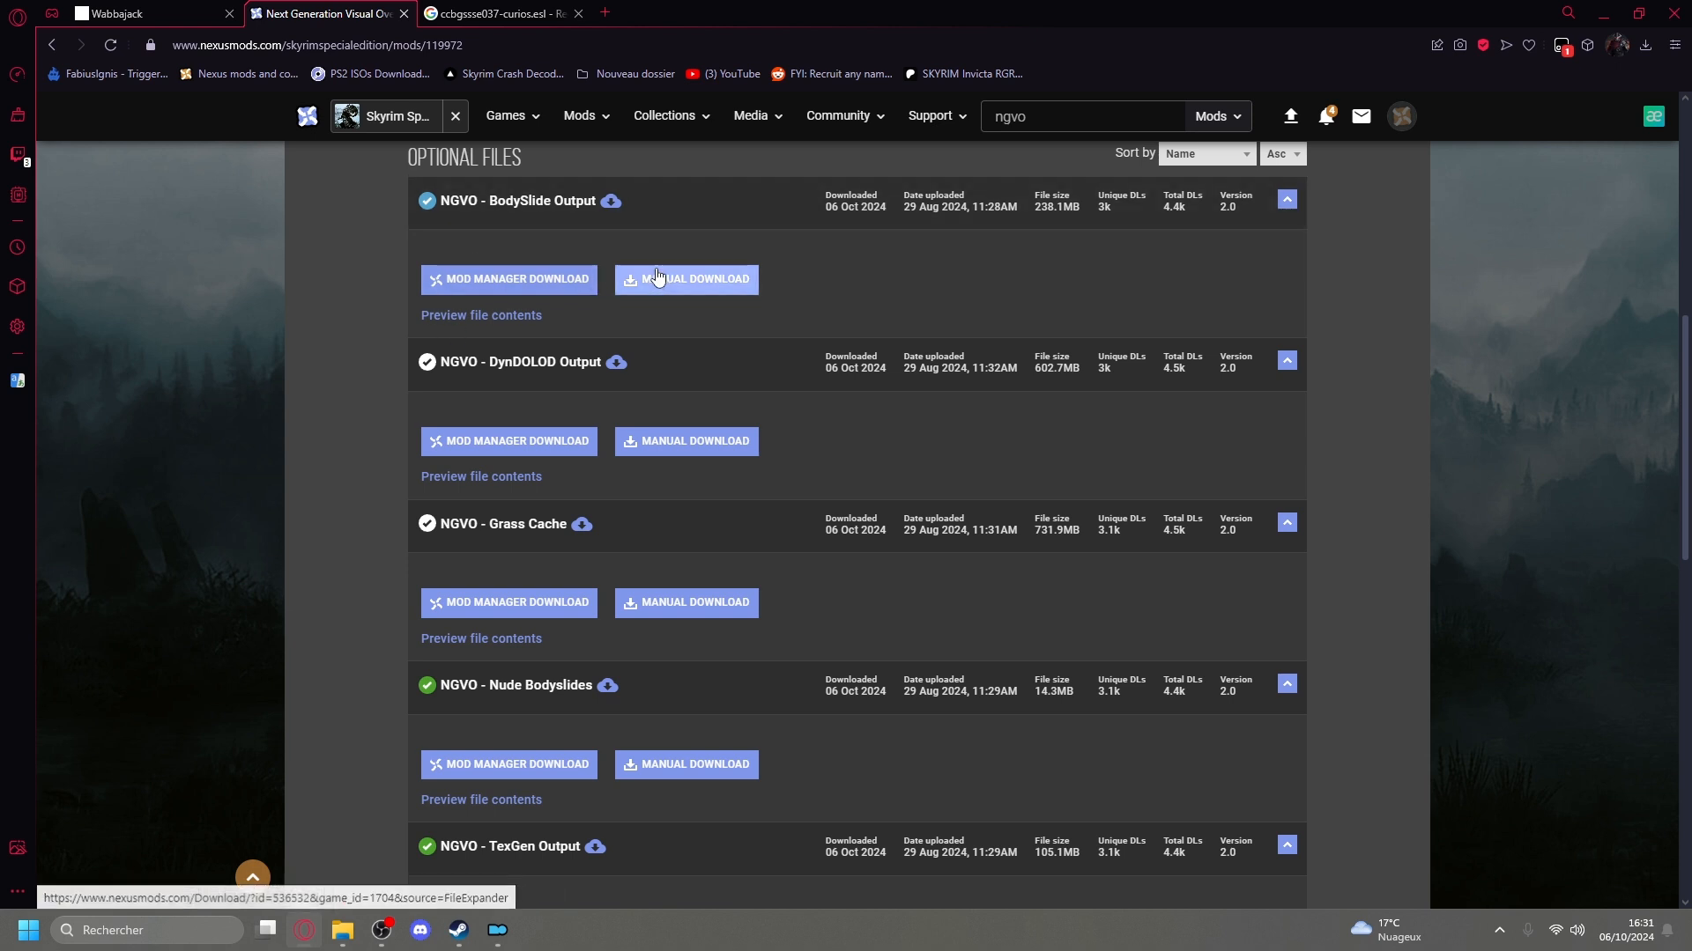
# Start manual downloads of the NGVO - DynDOLOD Output, NGVO - Grass Cache and NGVO - xLodGen Output optional files.
pyautogui.click(666, 451)
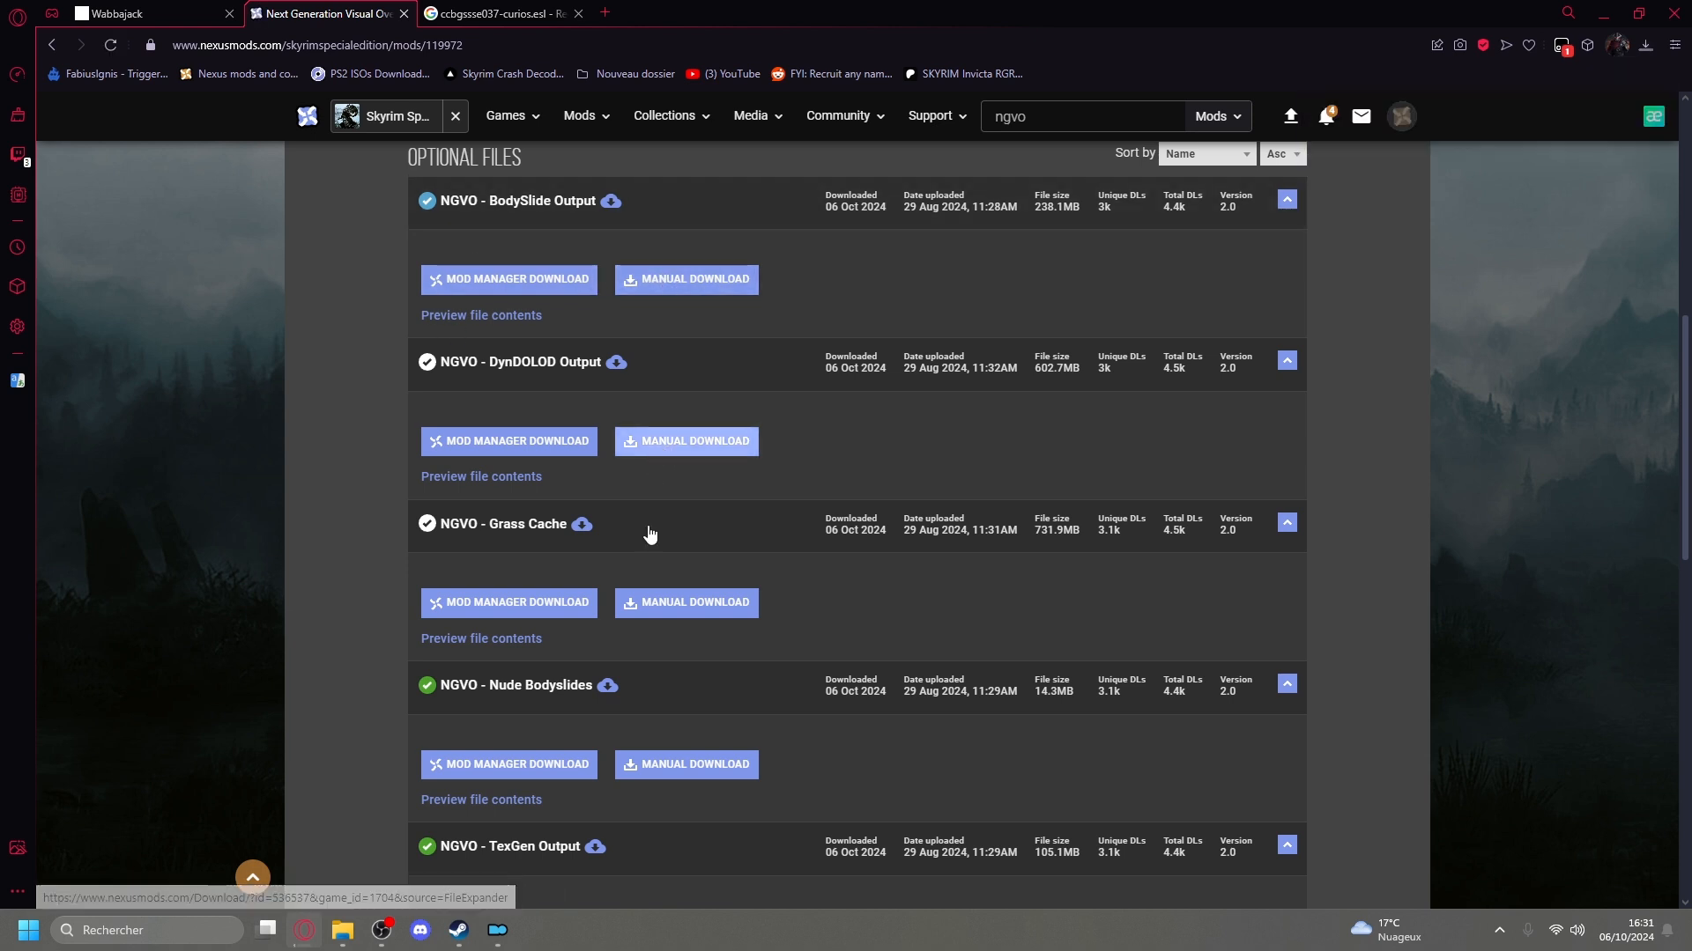
pyautogui.click(666, 611)
pyautogui.scroll(-4, 666, 614)
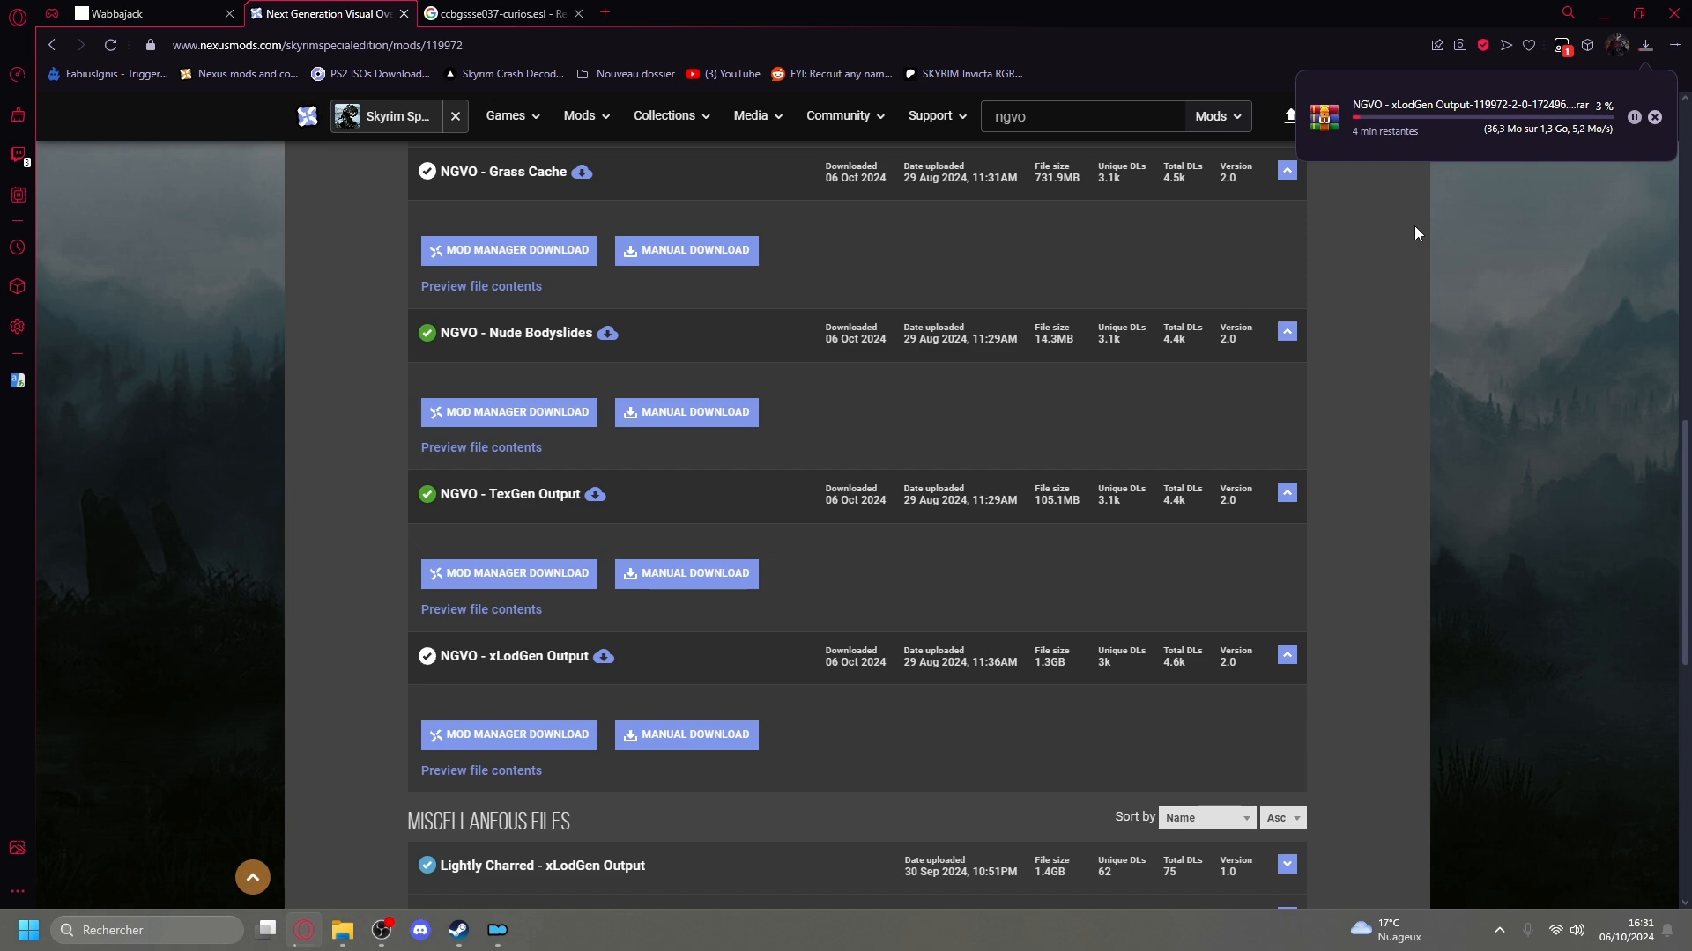
pyautogui.scroll(5, 325, 538)
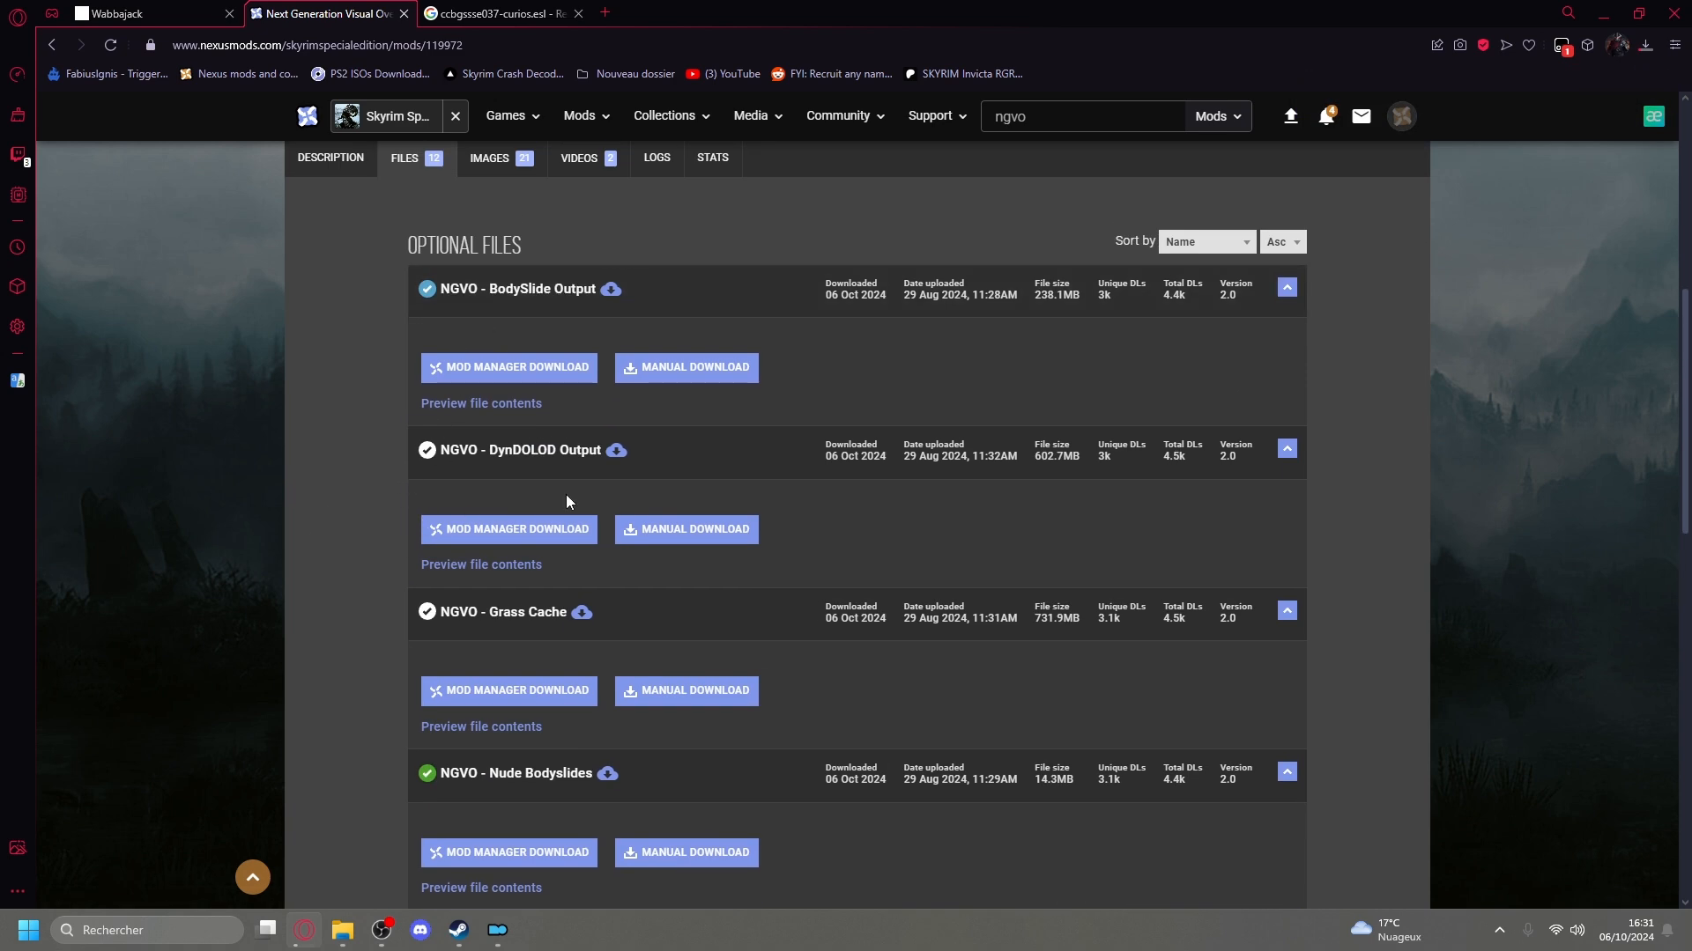
pyautogui.scroll(-1, 680, 408)
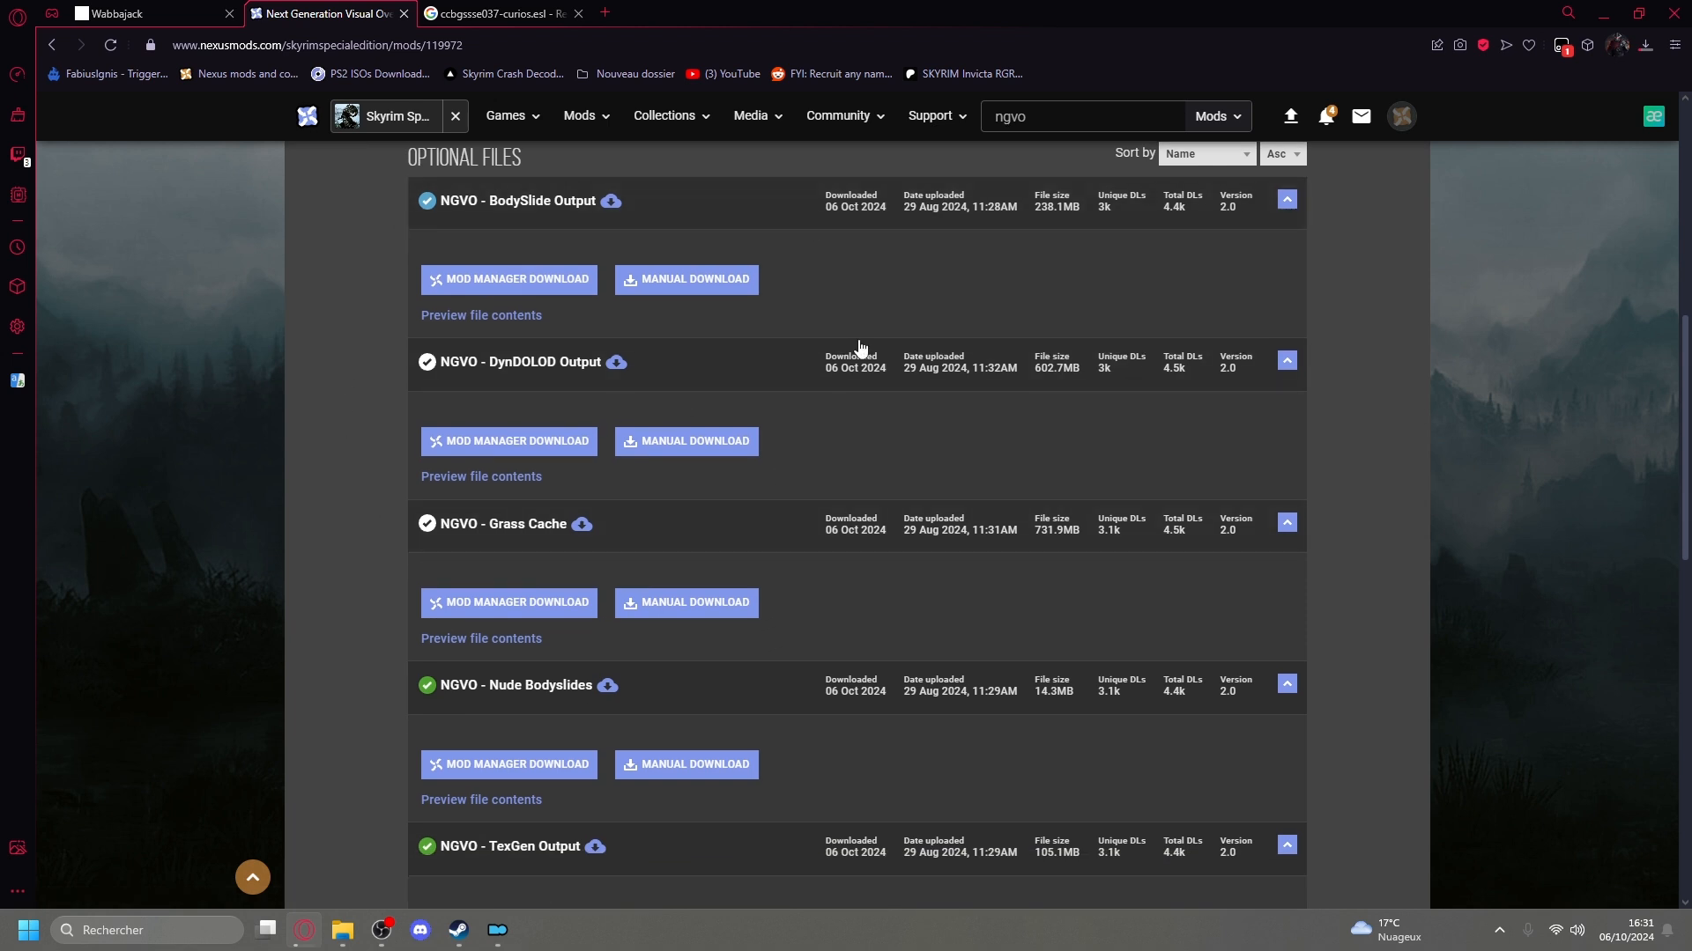
pyautogui.scroll(-4, 417, 511)
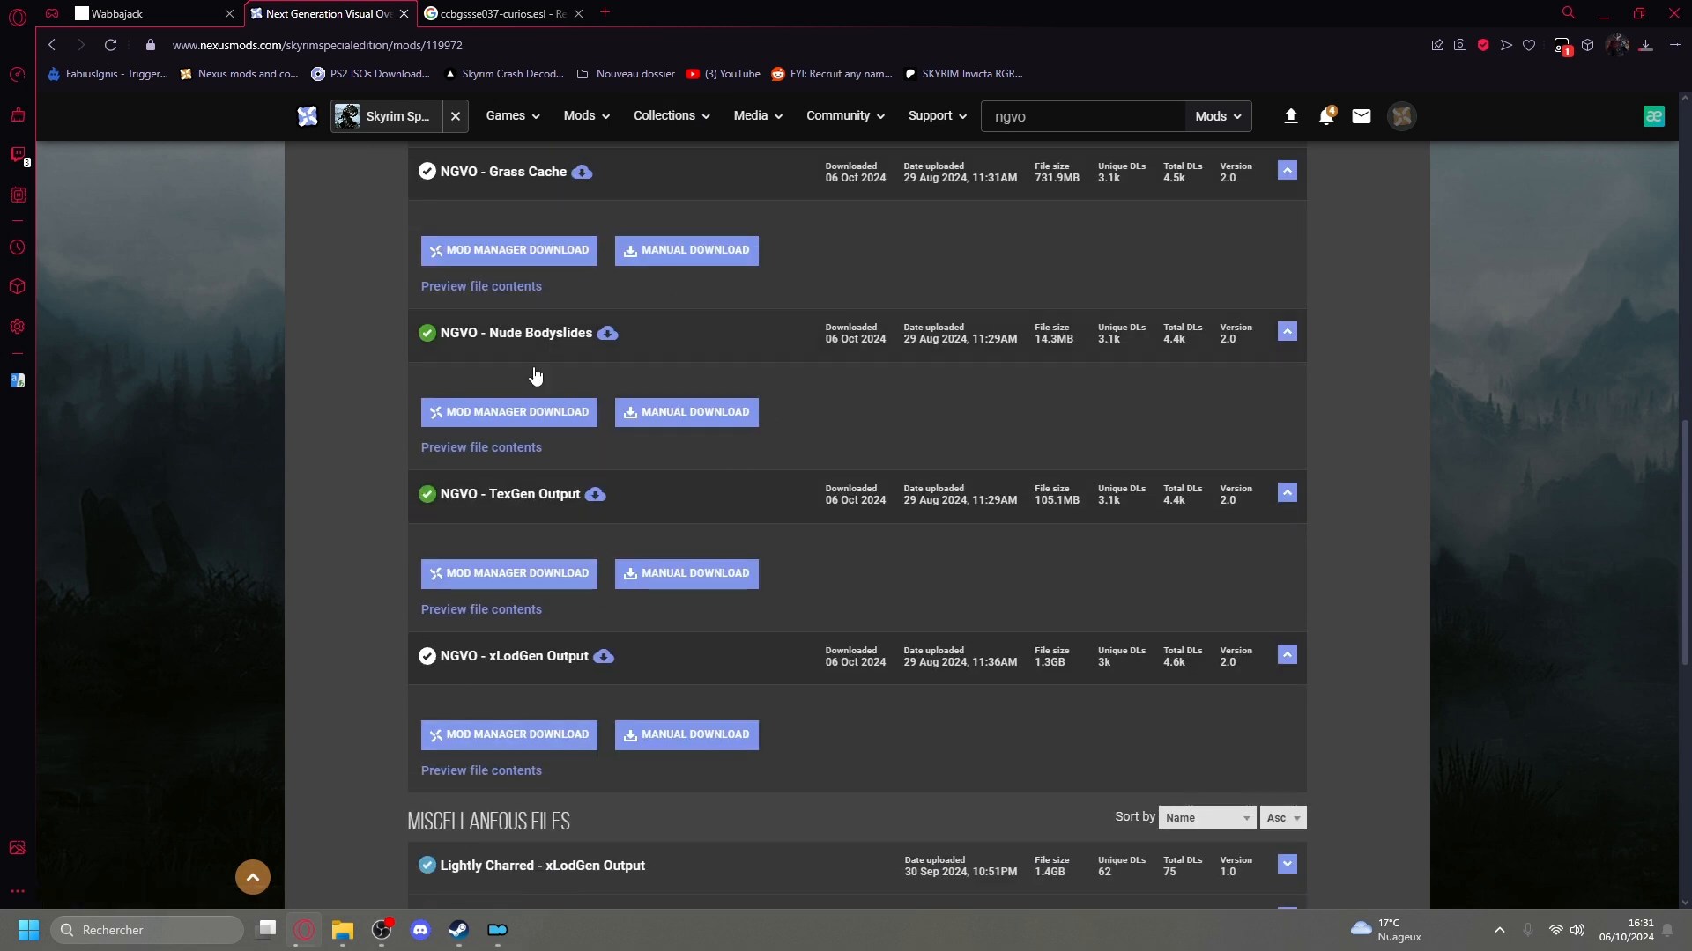
# Switch back to Mod Organizer and expand the Outputs group to review the NGVO output mods it contains.
pyautogui.click(497, 929)
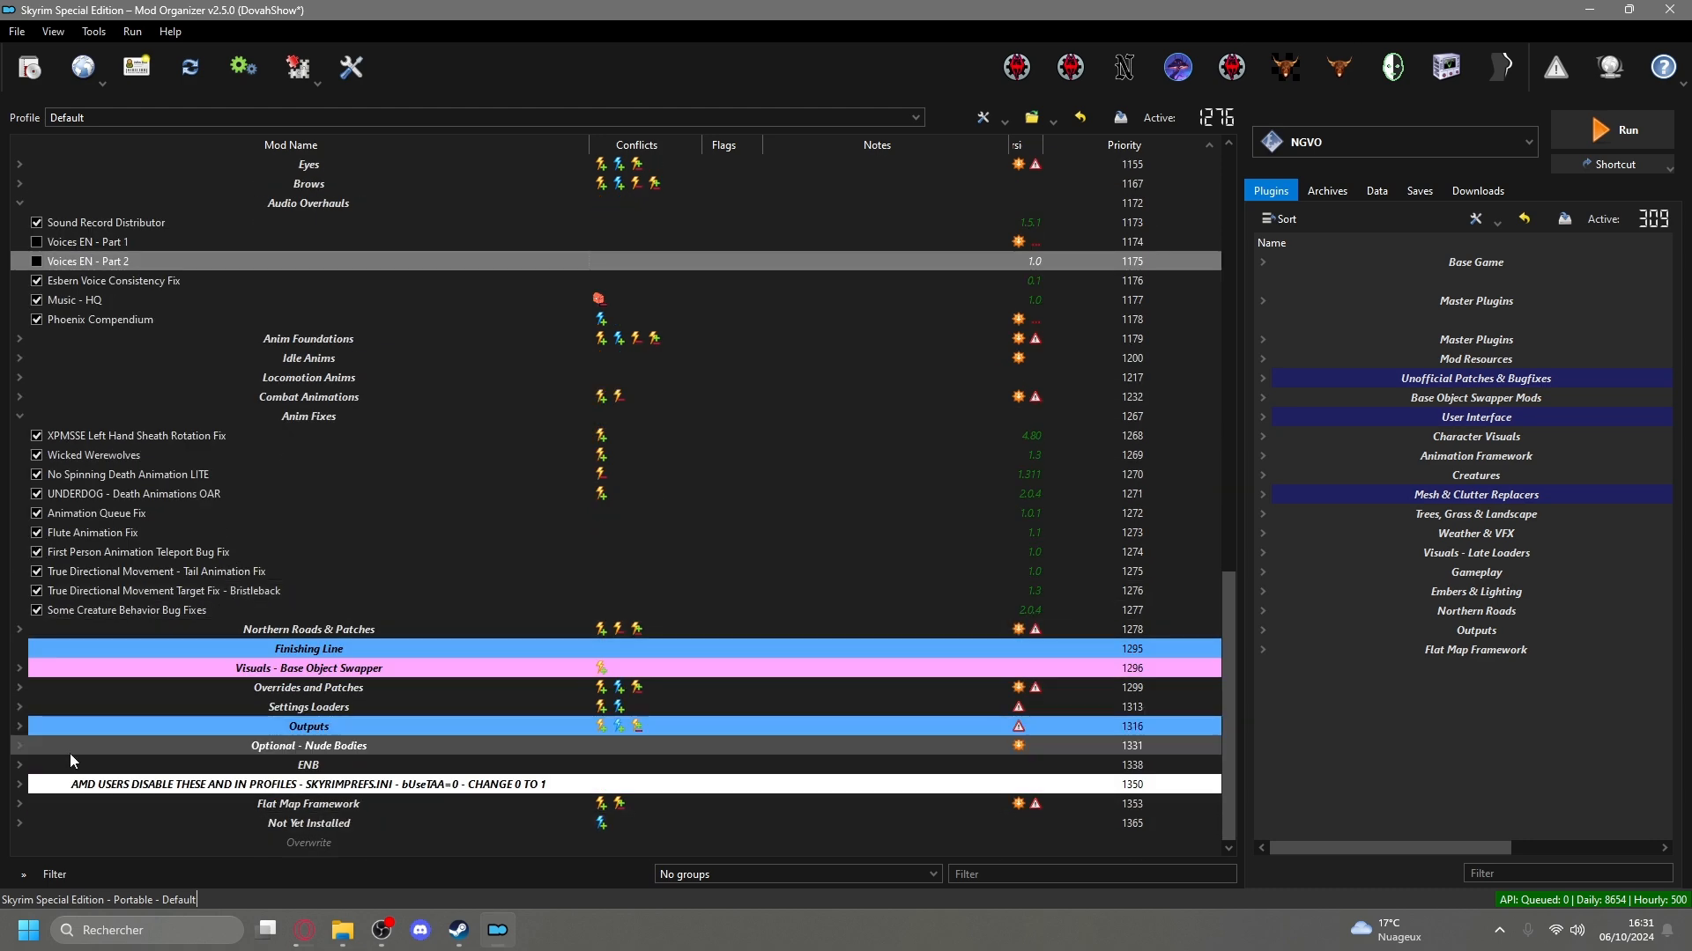
pyautogui.click(18, 725)
pyautogui.scroll(-4, 86, 687)
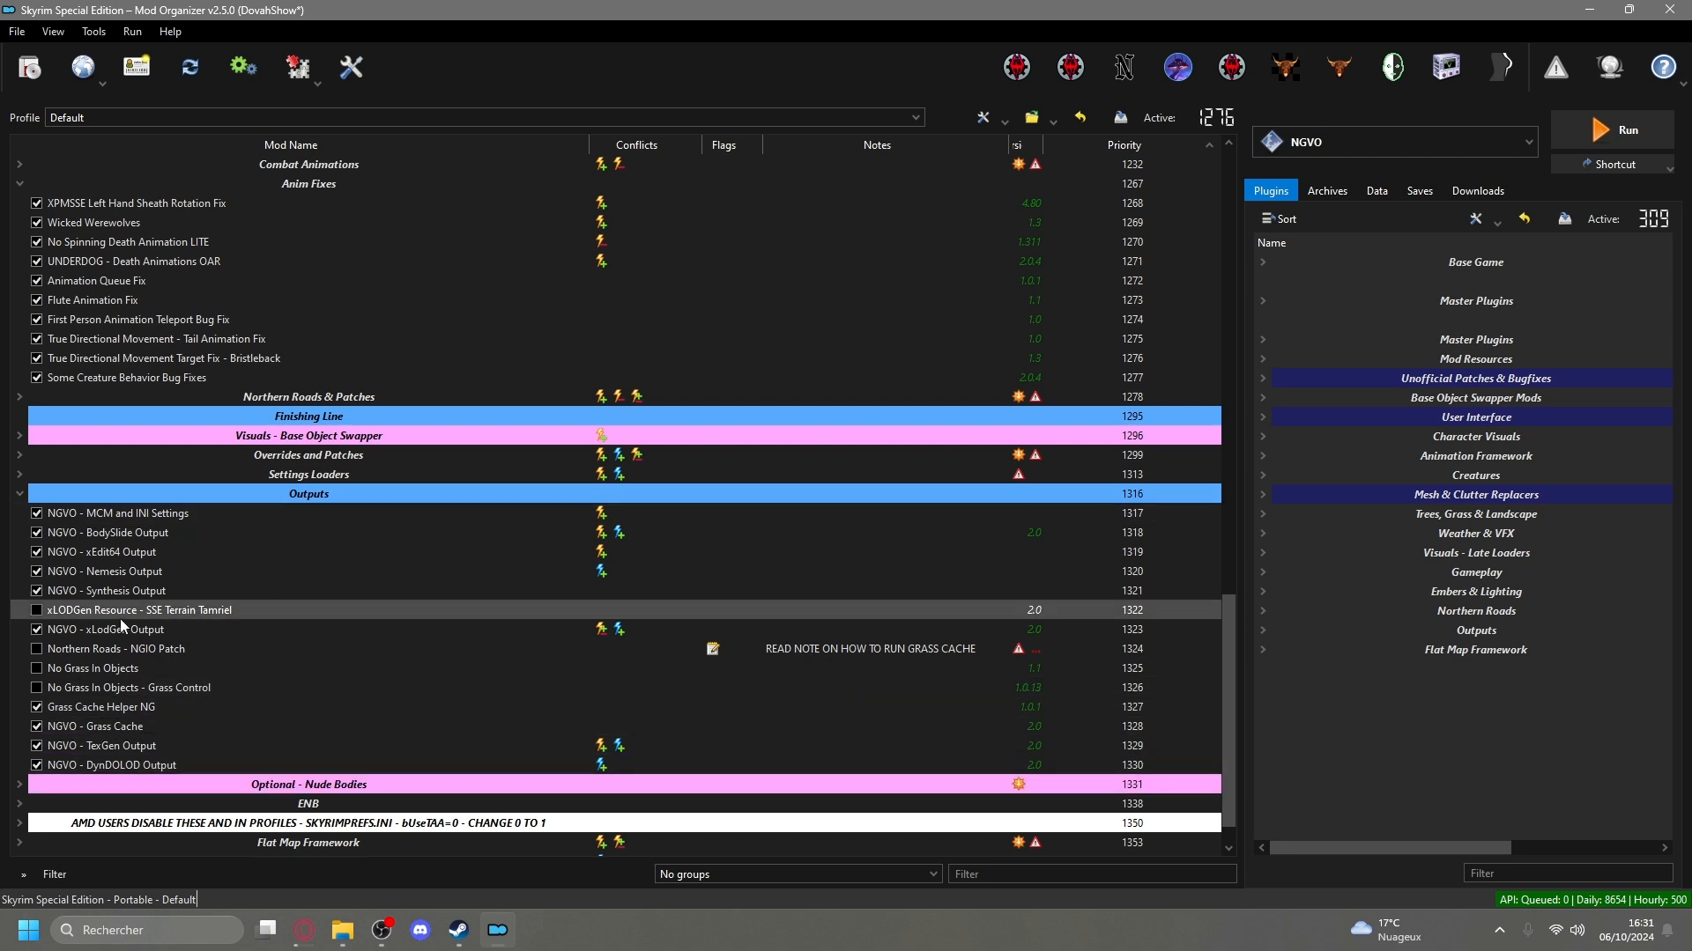
pyautogui.click(320, 494)
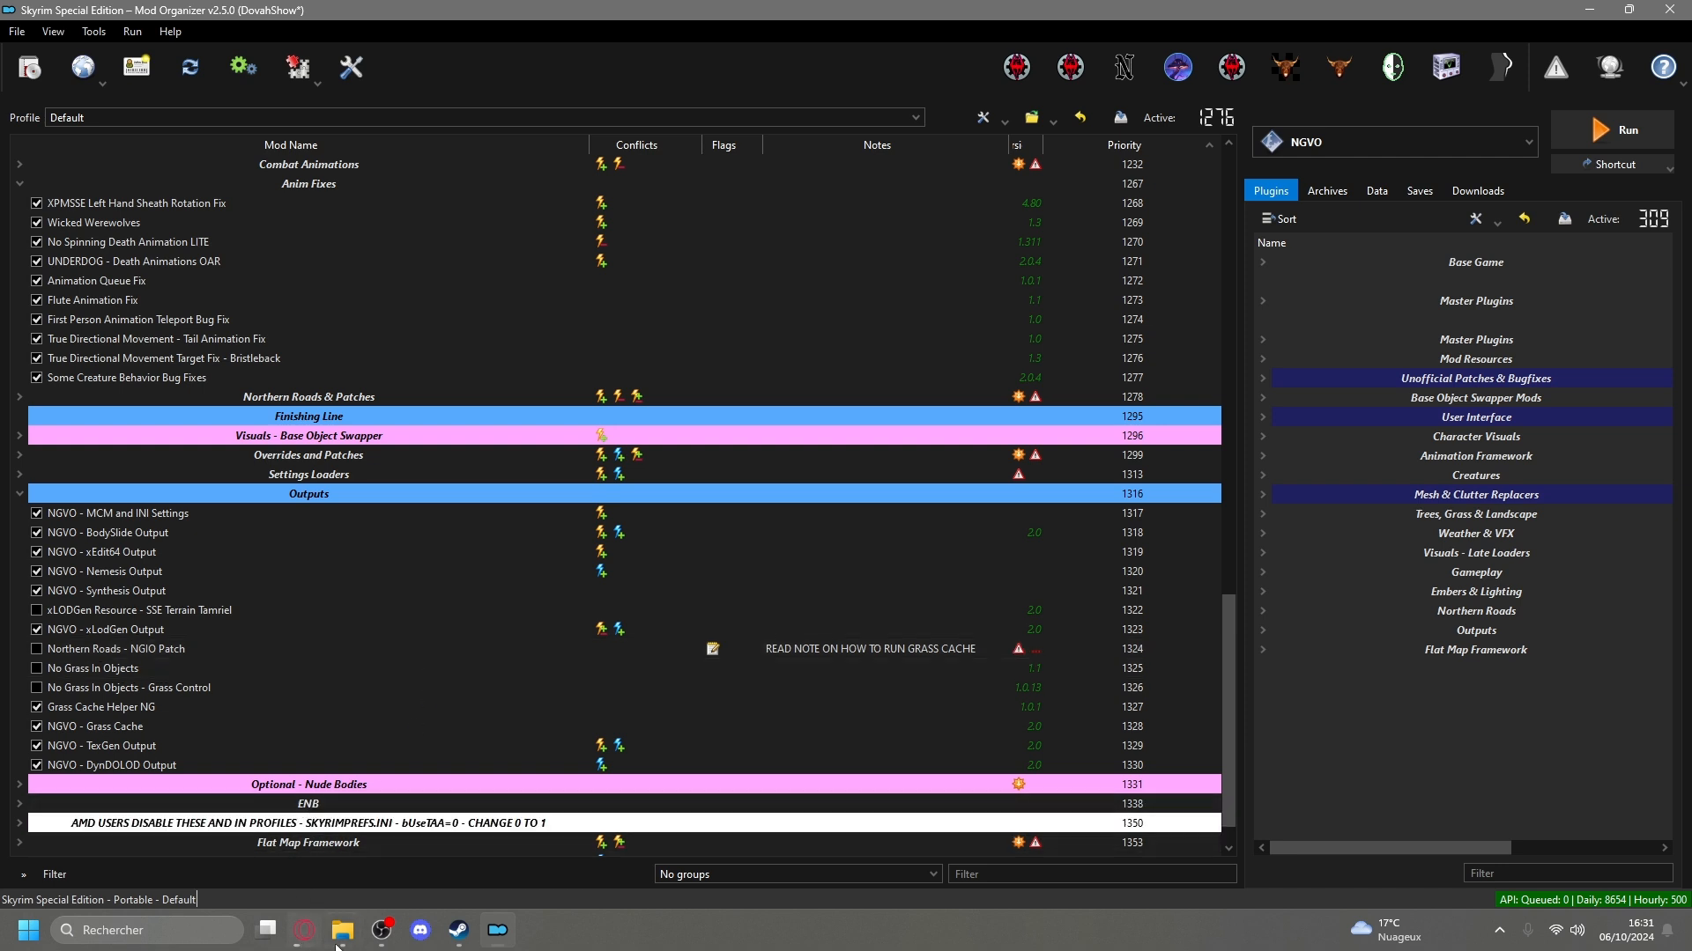
# Switch to Steam, set Skyrim Special Edition's language to Français in its properties and start the game's update.
pyautogui.click(471, 930)
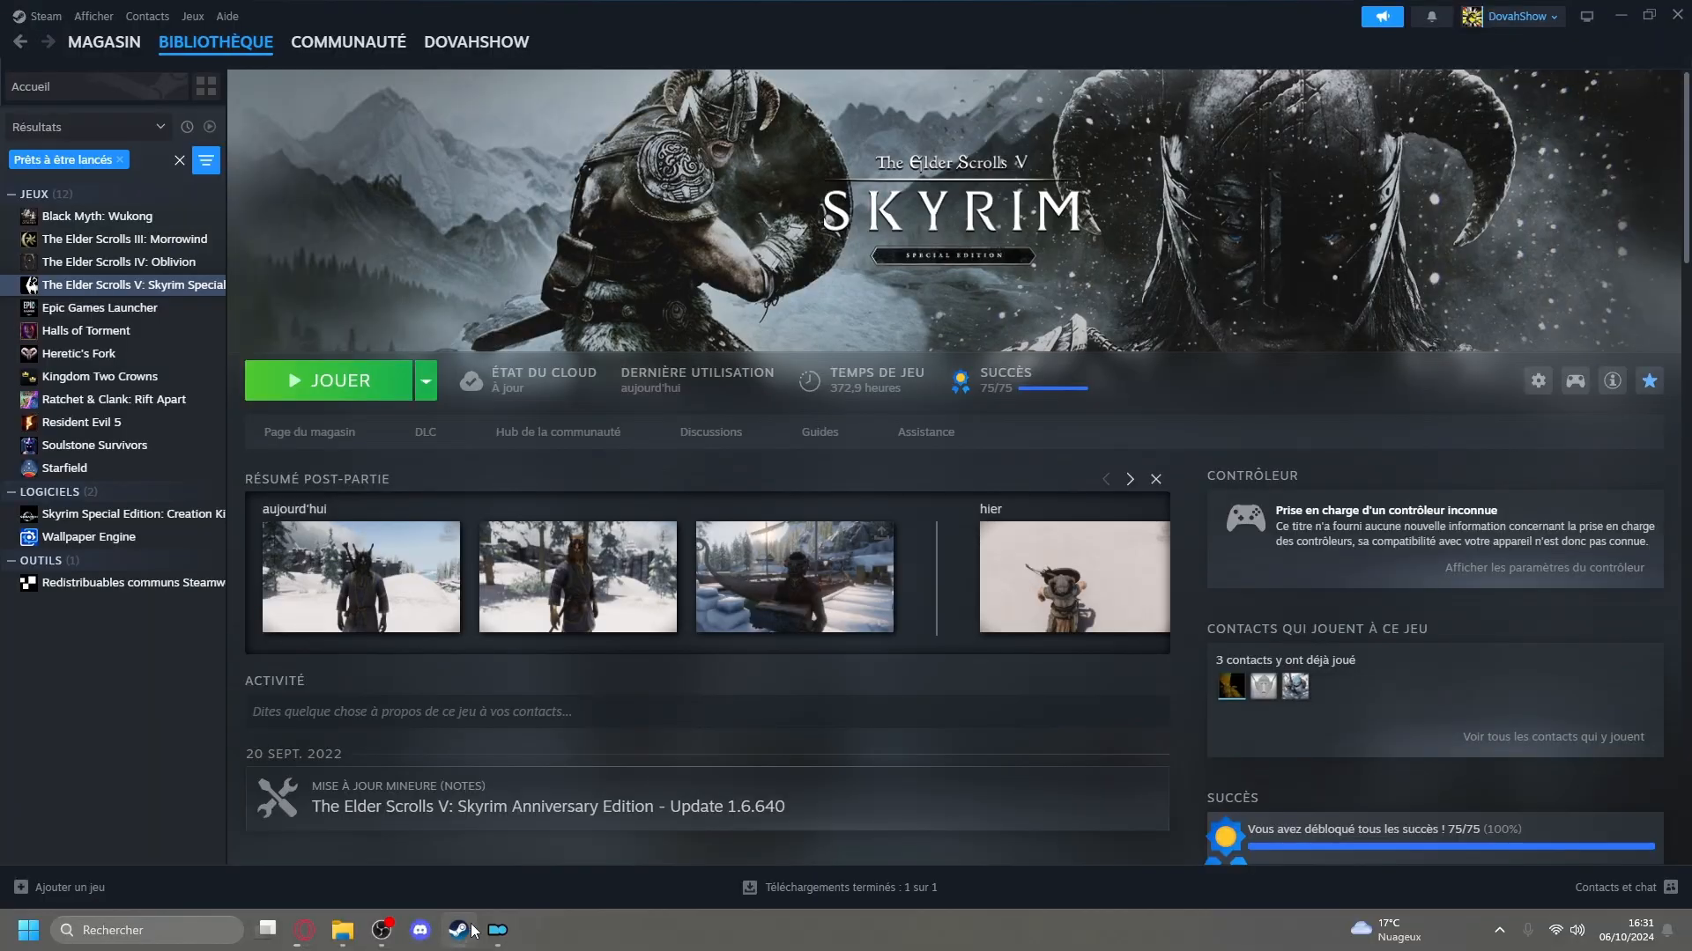
pyautogui.click(1537, 381)
pyautogui.moveTo(1550, 476)
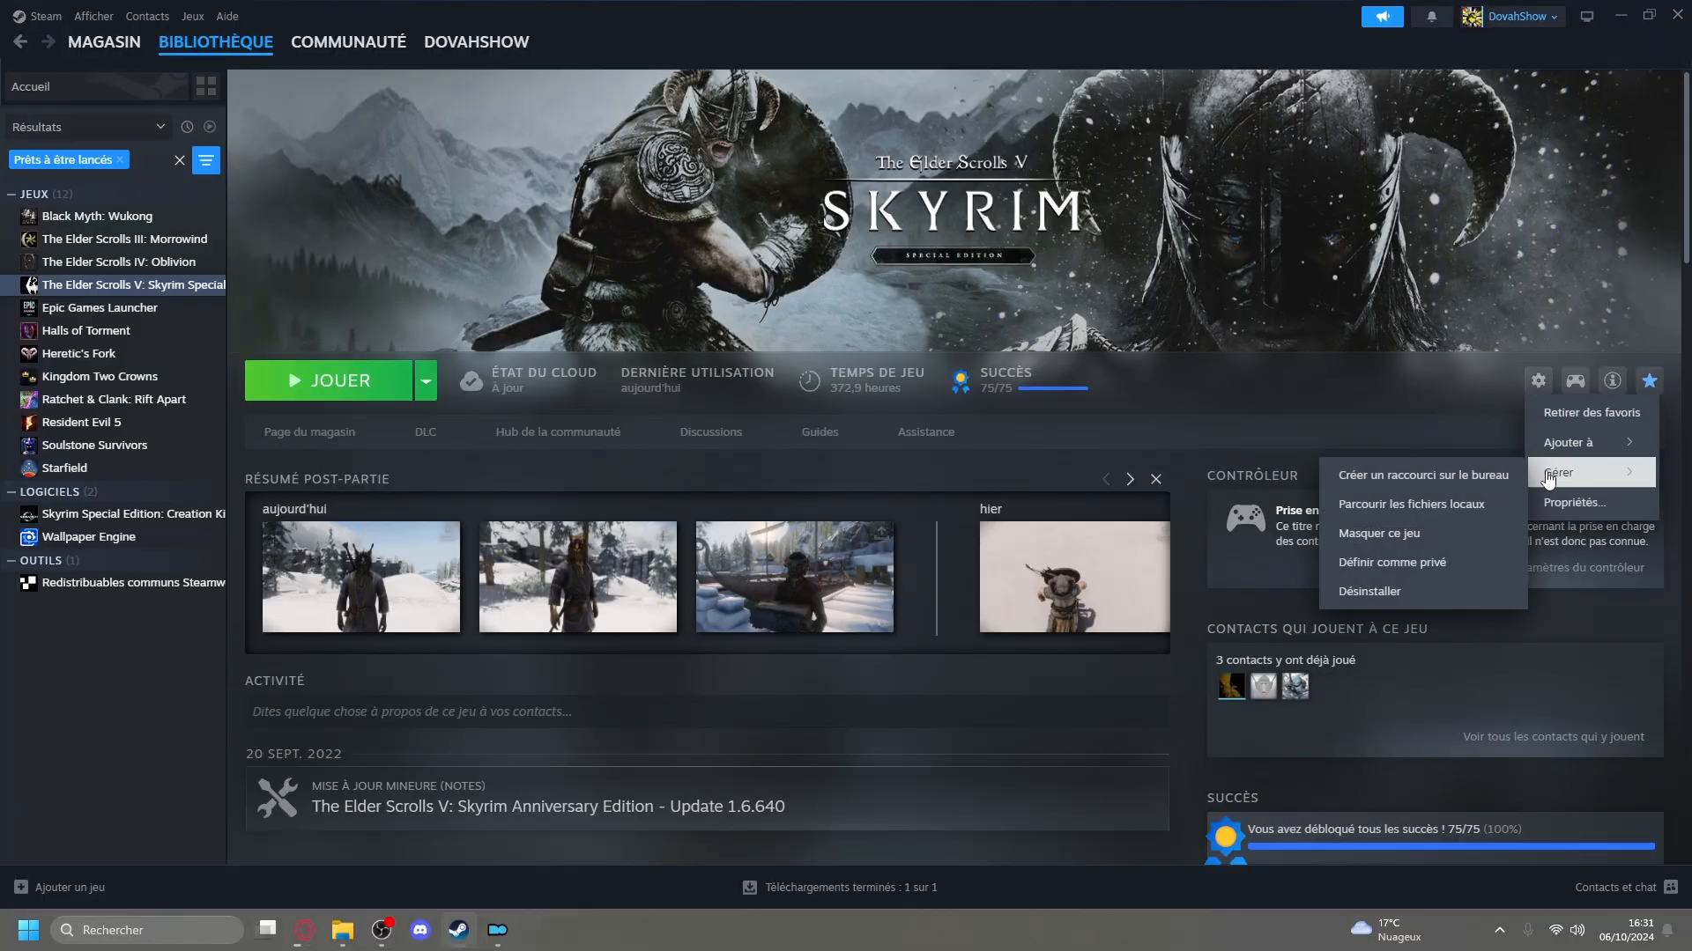
pyautogui.click(1561, 504)
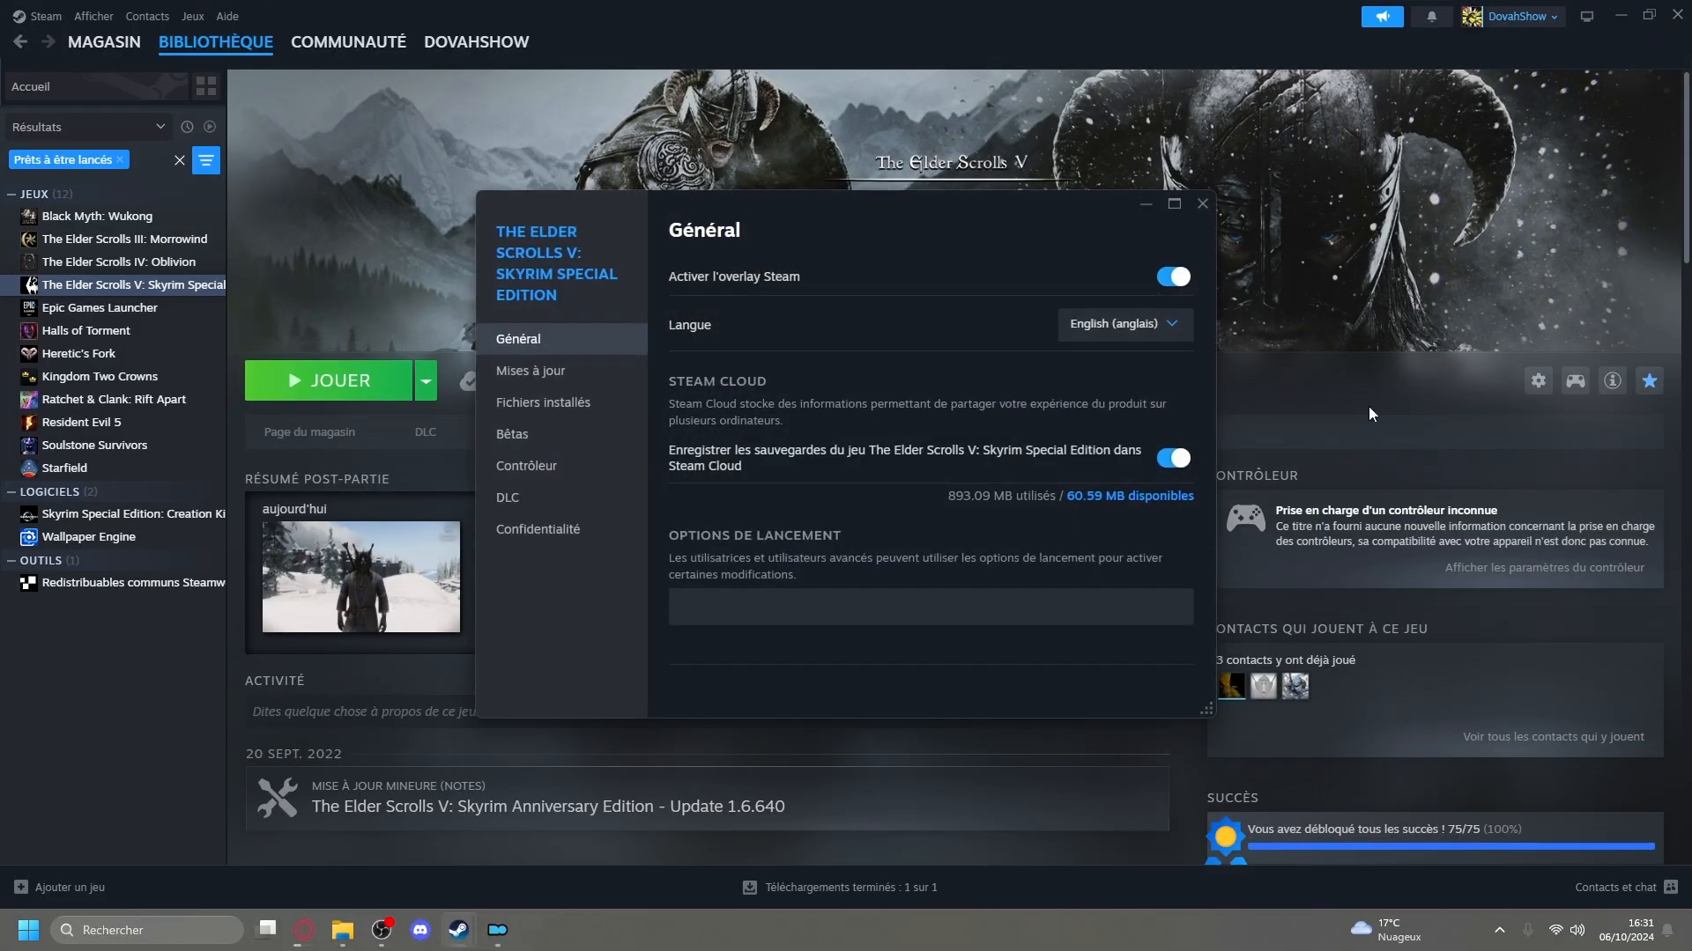
pyautogui.click(1140, 317)
pyautogui.click(1036, 412)
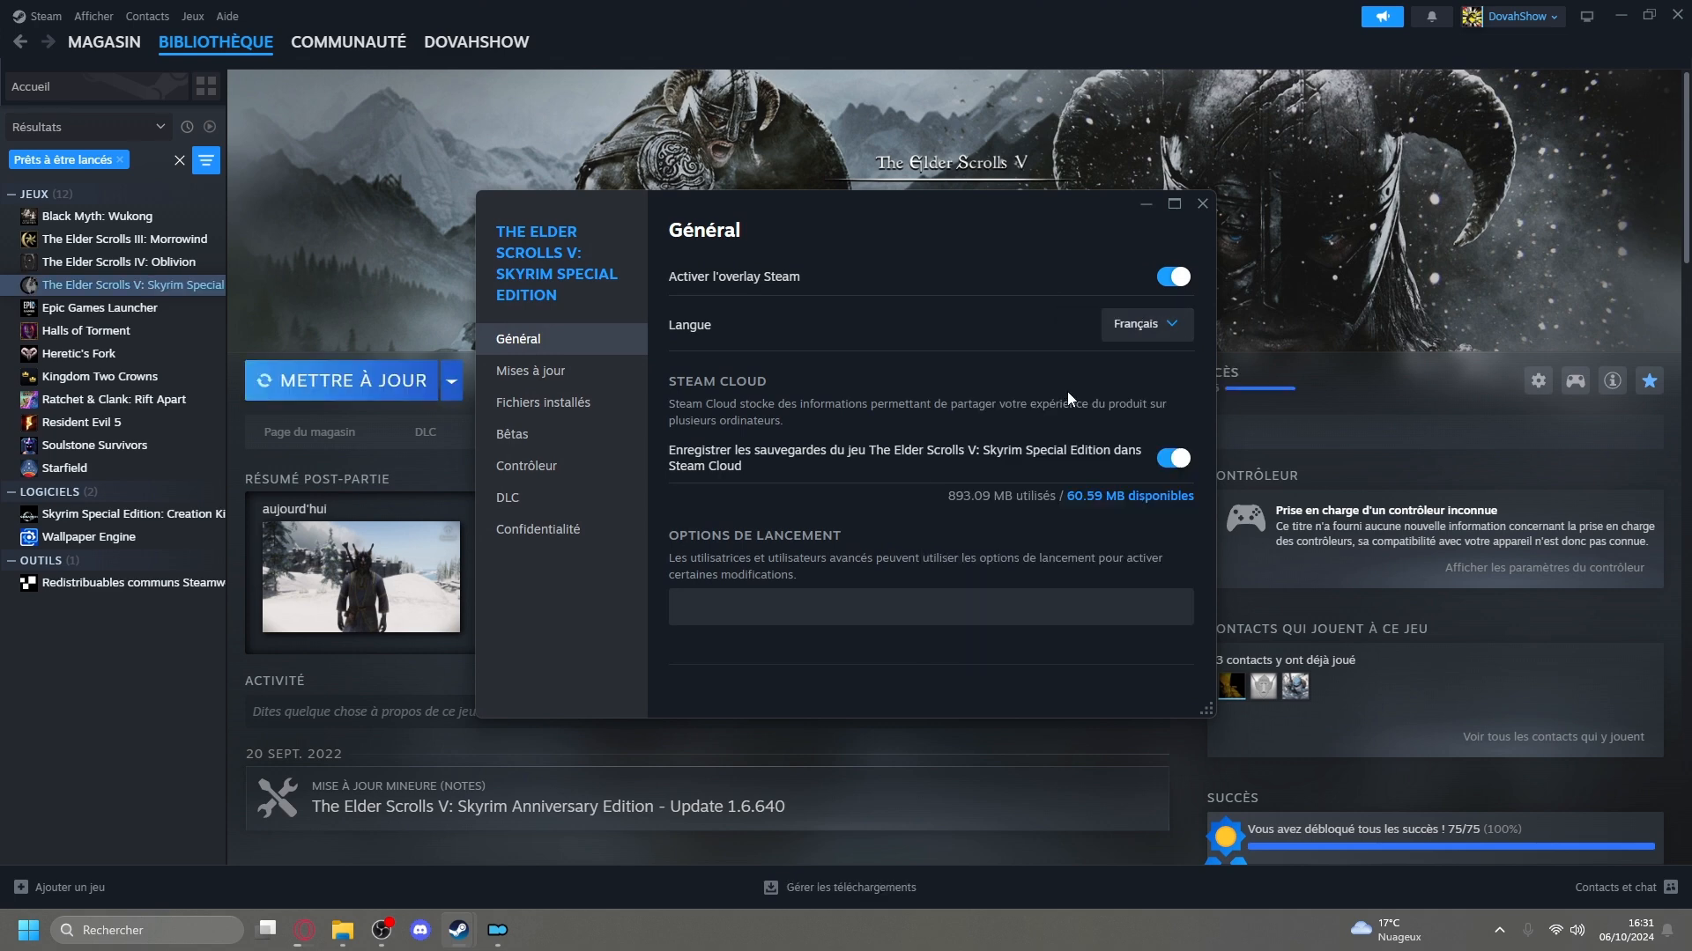
pyautogui.click(1195, 206)
pyautogui.click(392, 384)
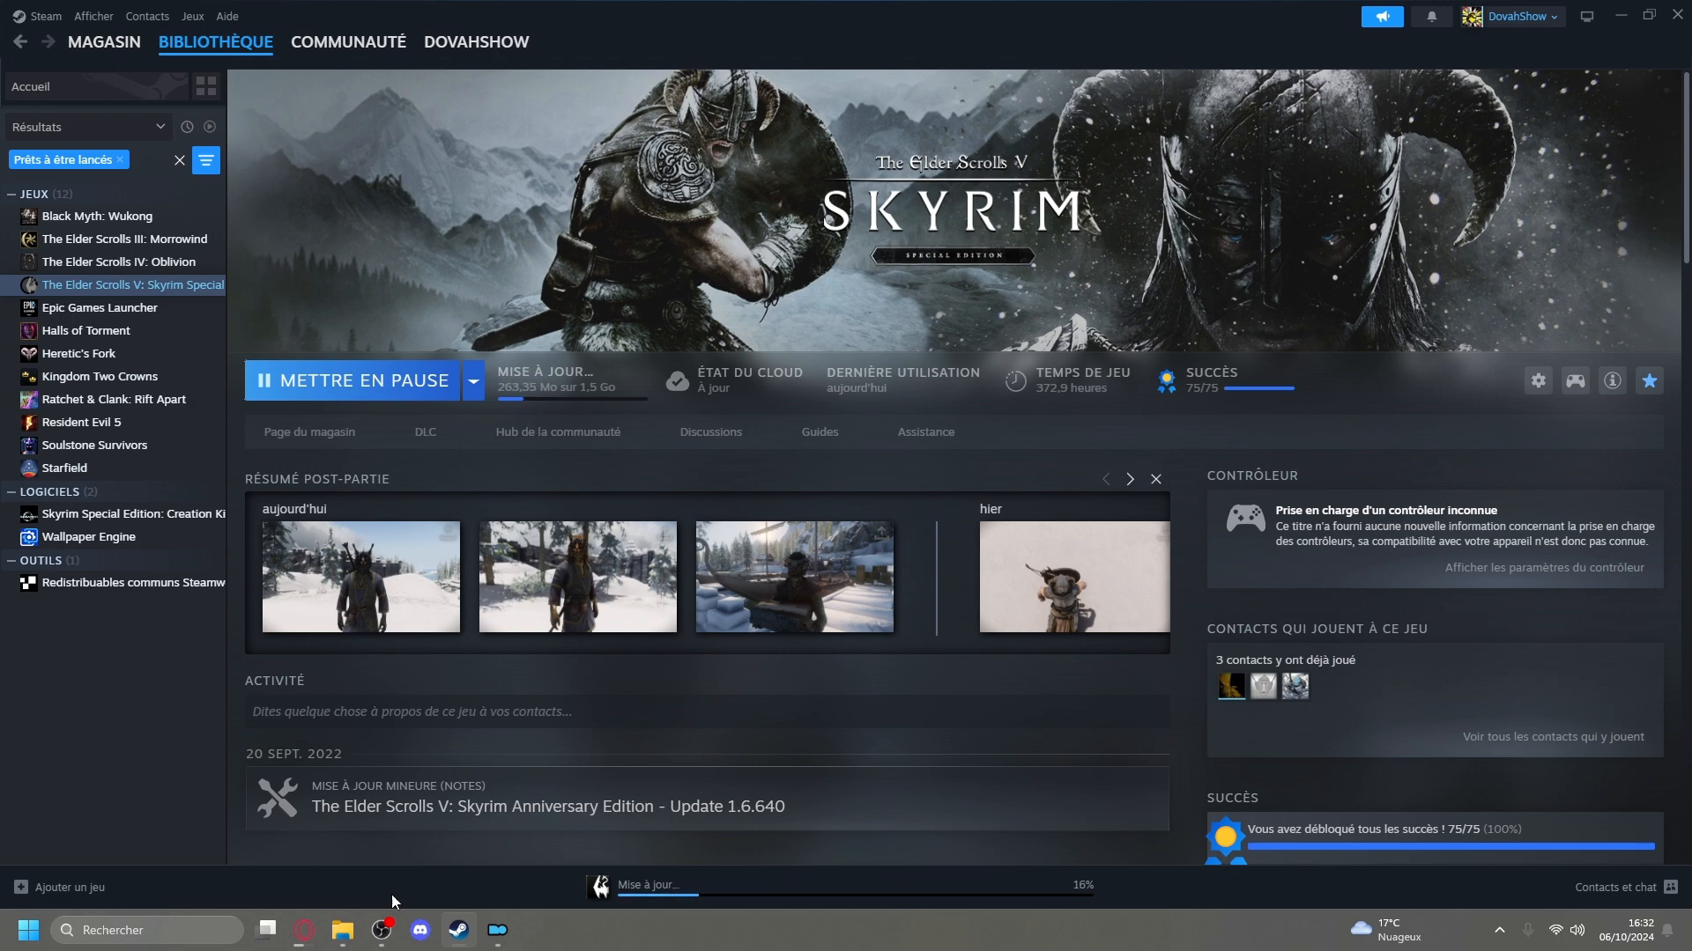
# Switch back to Mod Organizer and expand the Flat Map Framework group below the Outputs group.
pyautogui.click(496, 929)
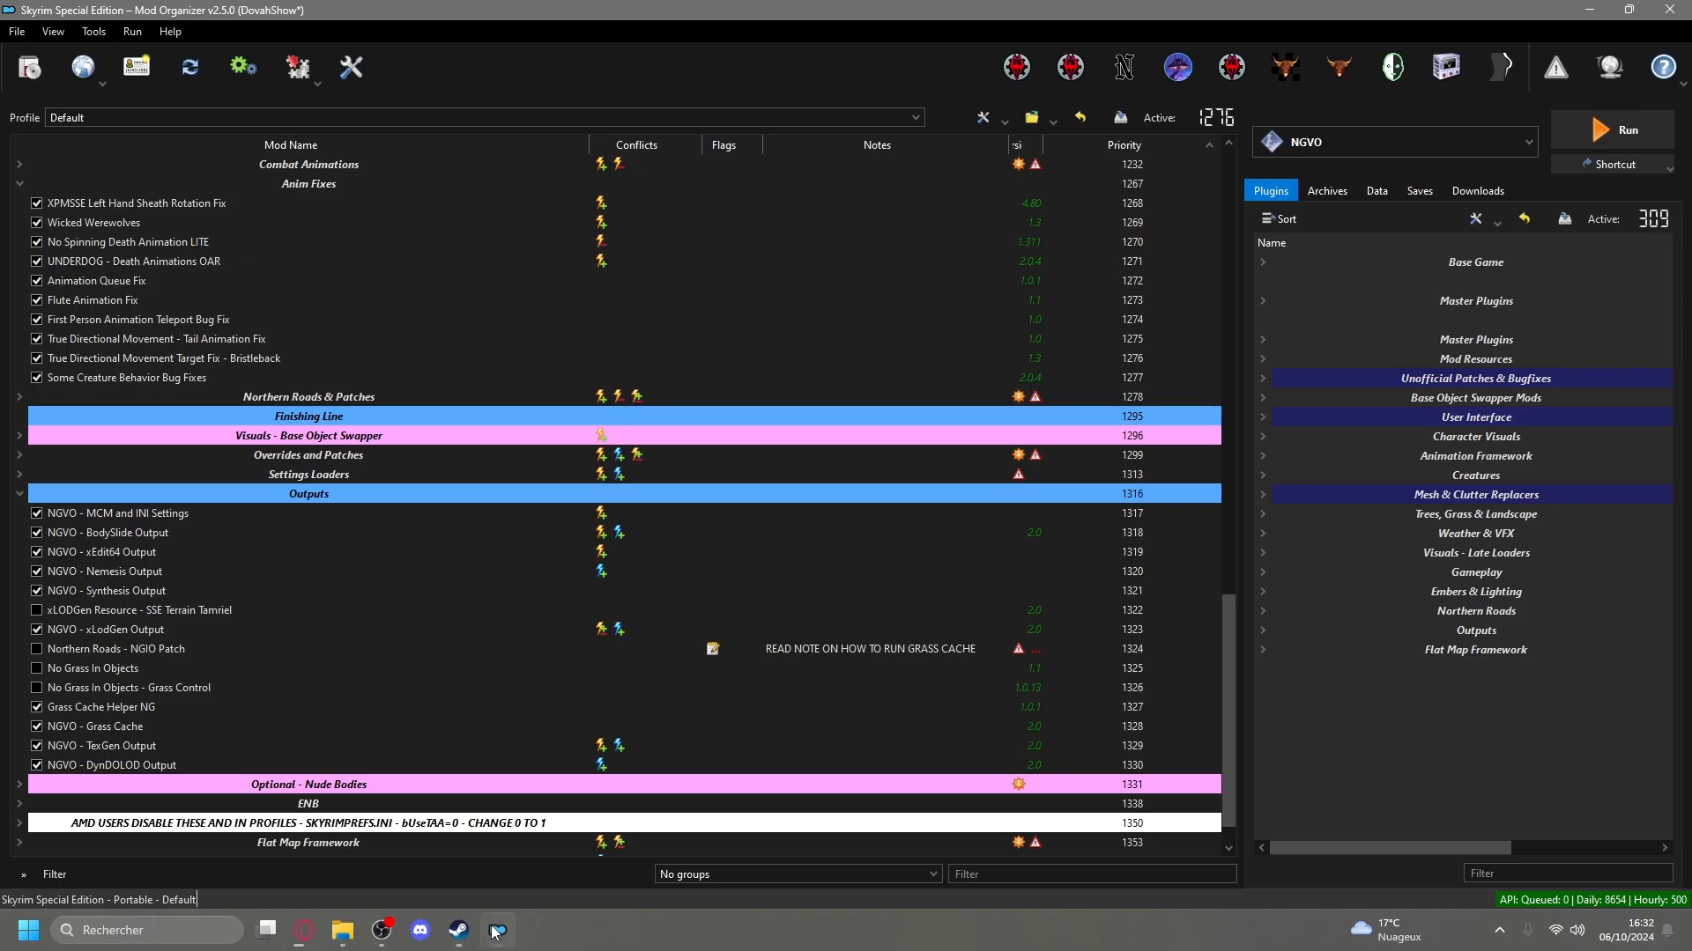
pyautogui.click(802, 493)
pyautogui.scroll(20, 372, 652)
pyautogui.scroll(-20, 372, 708)
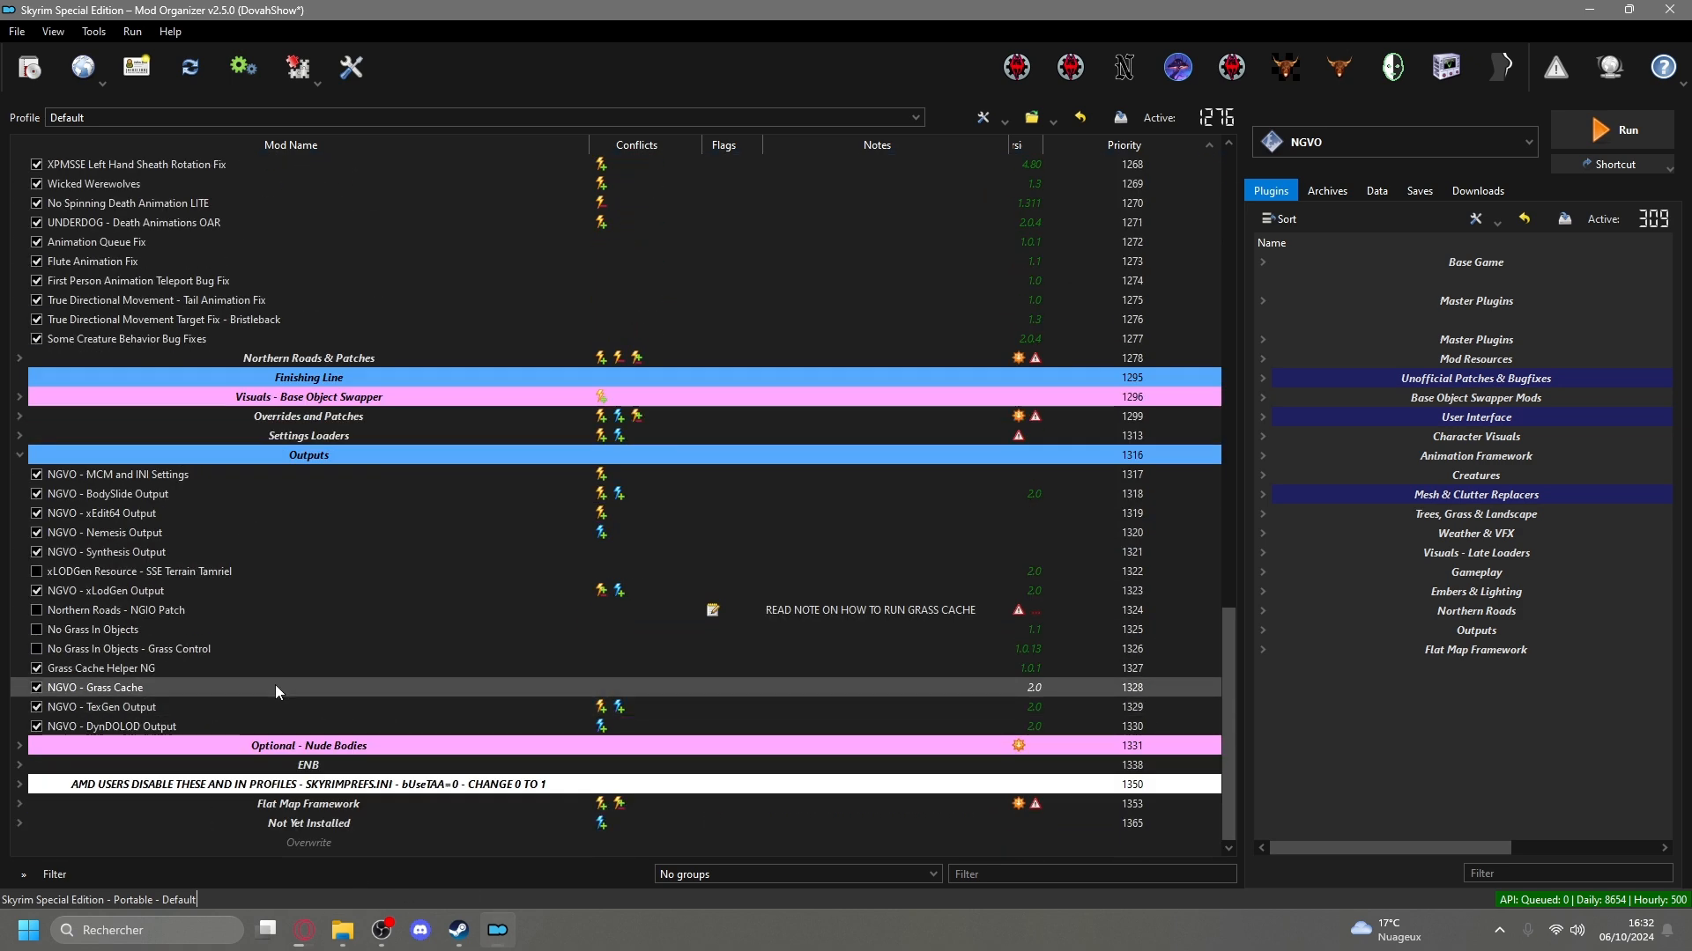
pyautogui.click(21, 806)
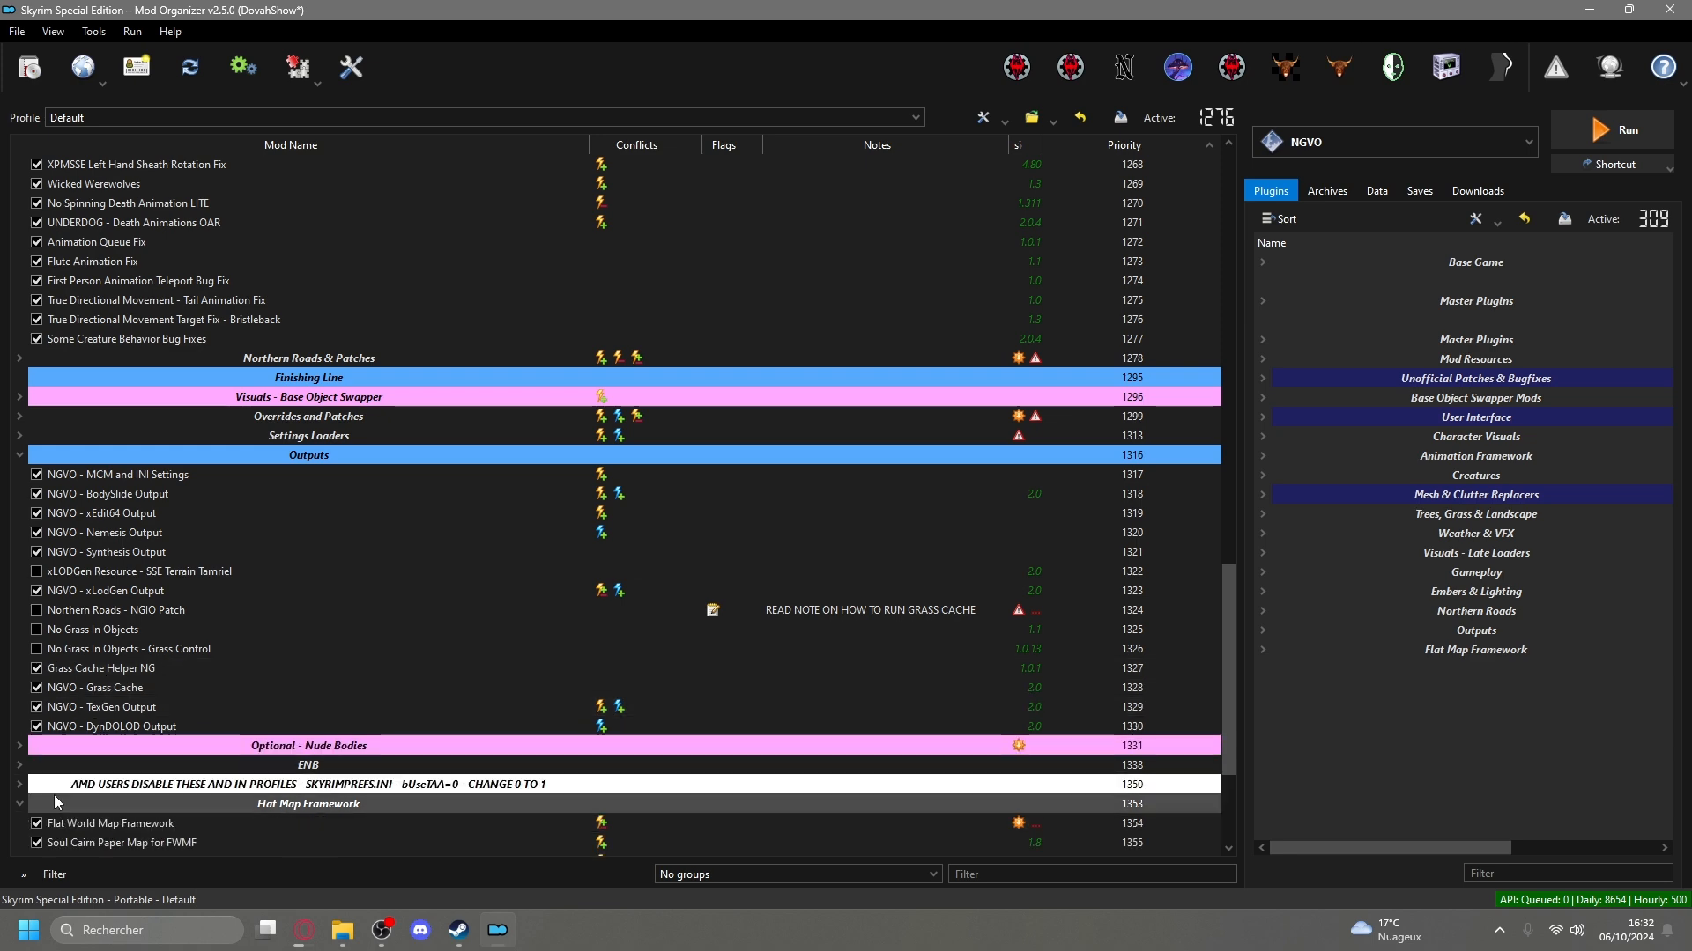
pyautogui.scroll(-4, 326, 665)
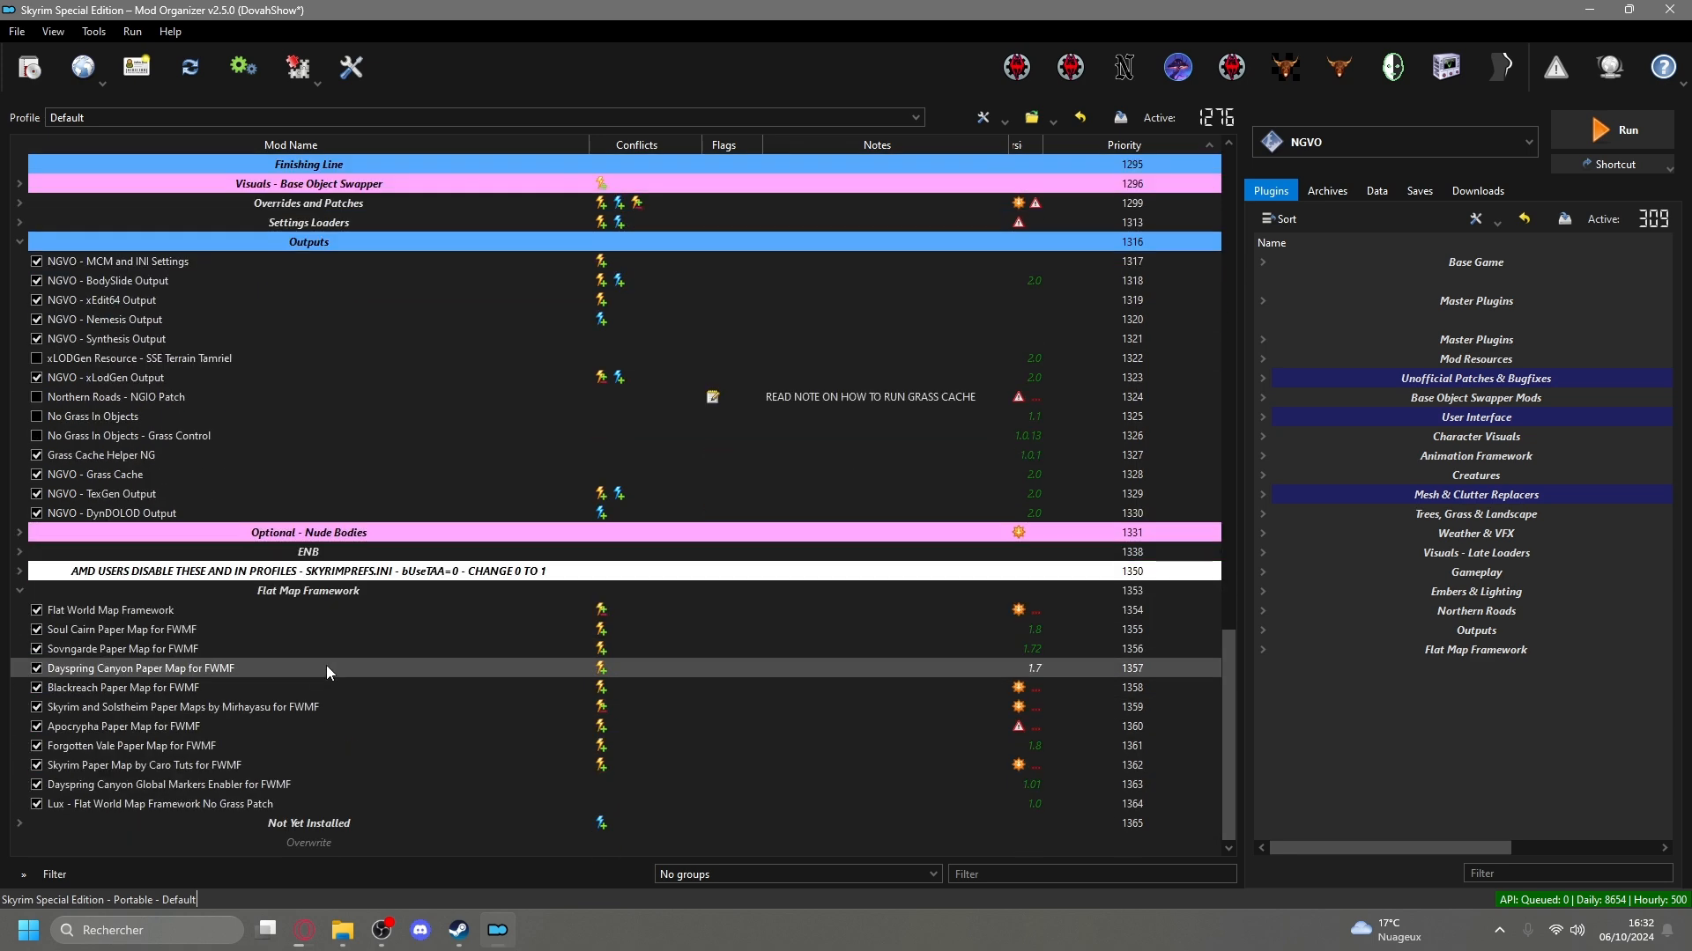
# Disable every Flat Map Framework mod, from Flat World Map Framework to Lux - Flat World Map Framework No Grass Patch, and collapse the group.
pyautogui.click(234, 610)
pyautogui.keyDown('shift'); pyautogui.click(237, 805); pyautogui.keyUp('shift')
pyautogui.press('space')
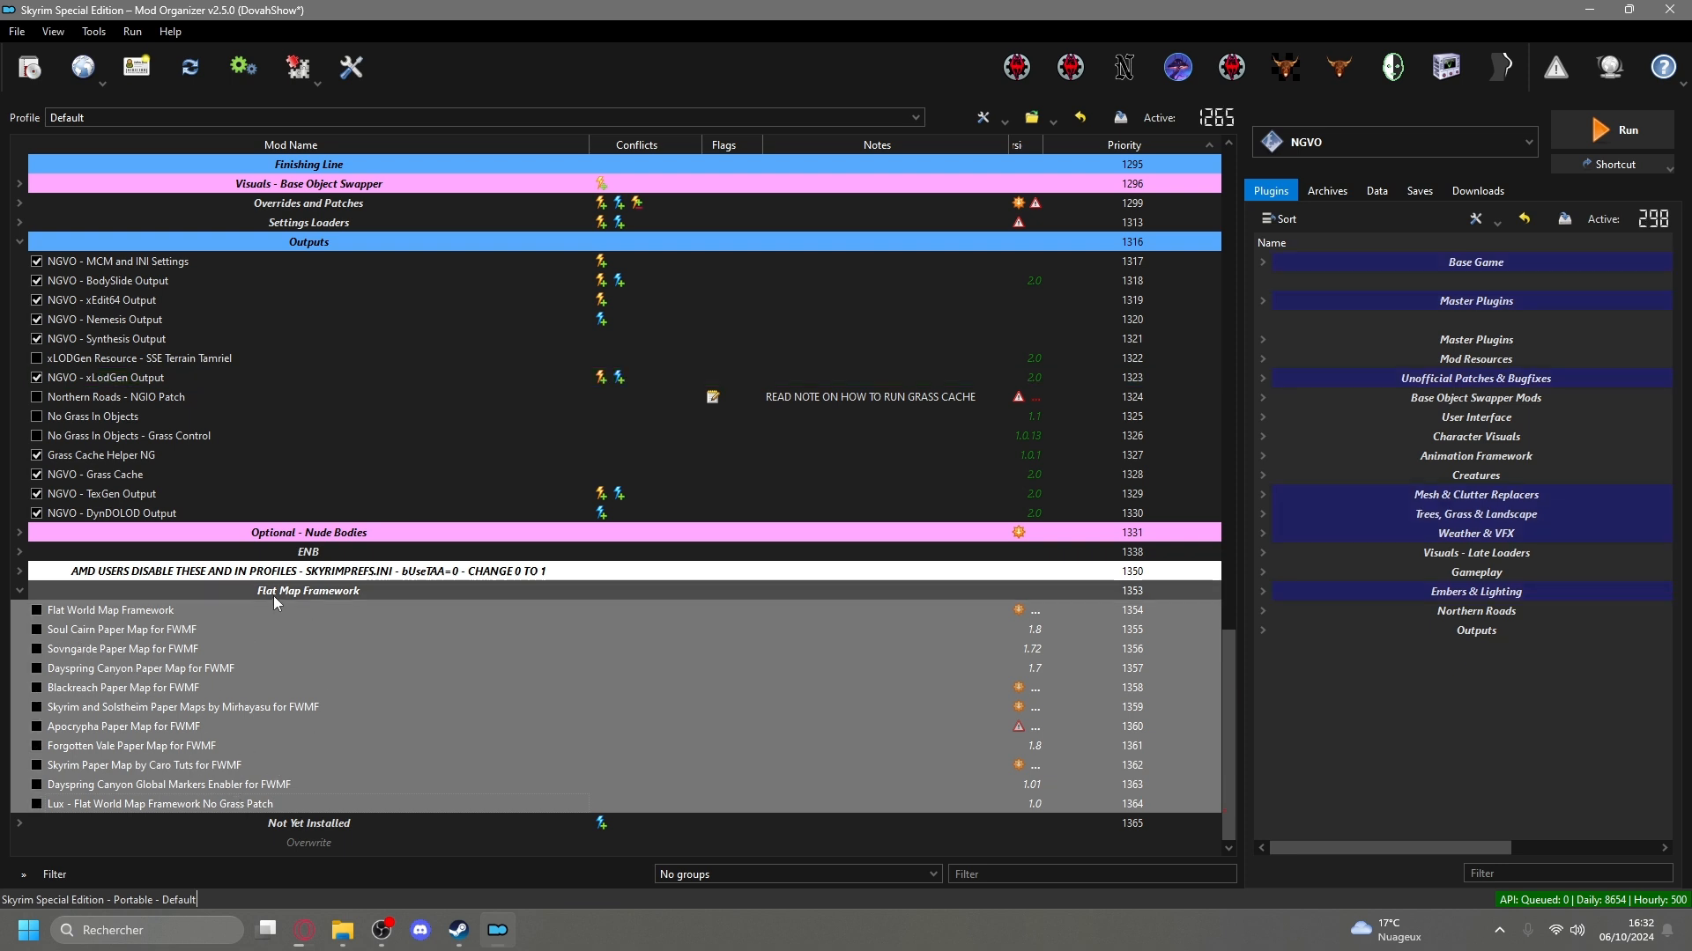
pyautogui.click(181, 652)
pyautogui.click(19, 591)
pyautogui.moveTo(18, 586); pyautogui.dragTo(9, 874)
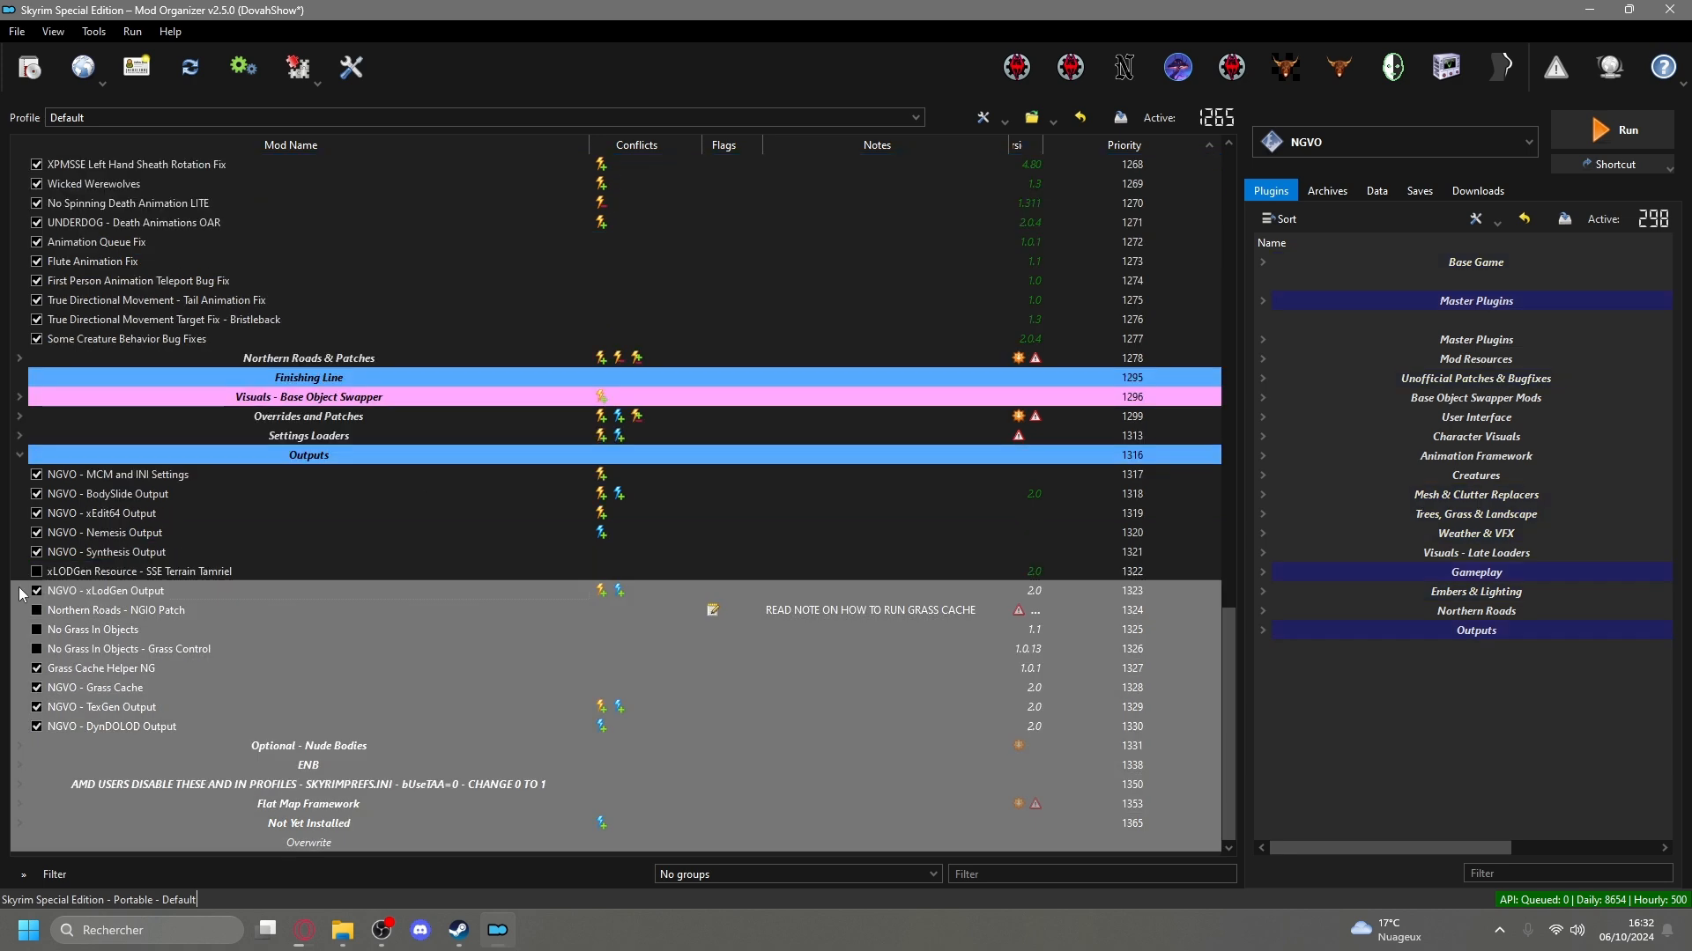
pyautogui.click(162, 746)
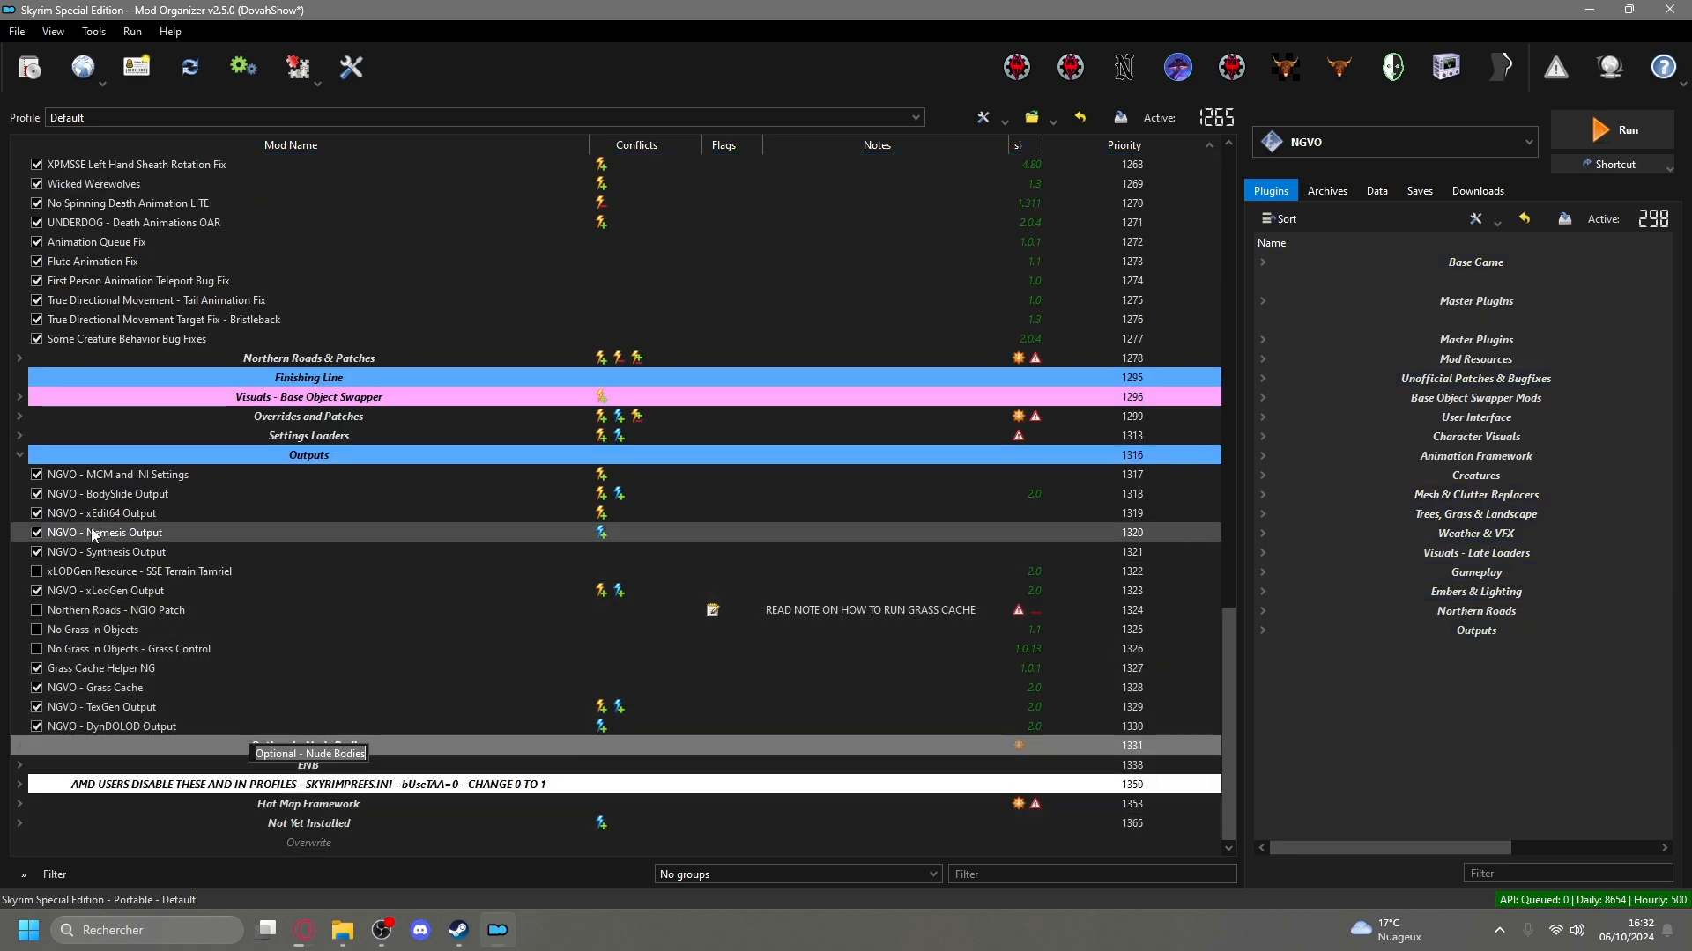
# Expand the Unofficial Patches group under CORE to examine the Unofficial Skyrim Special Edition Patch entry.
pyautogui.scroll(7, 109, 610)
pyautogui.scroll(15, 114, 617)
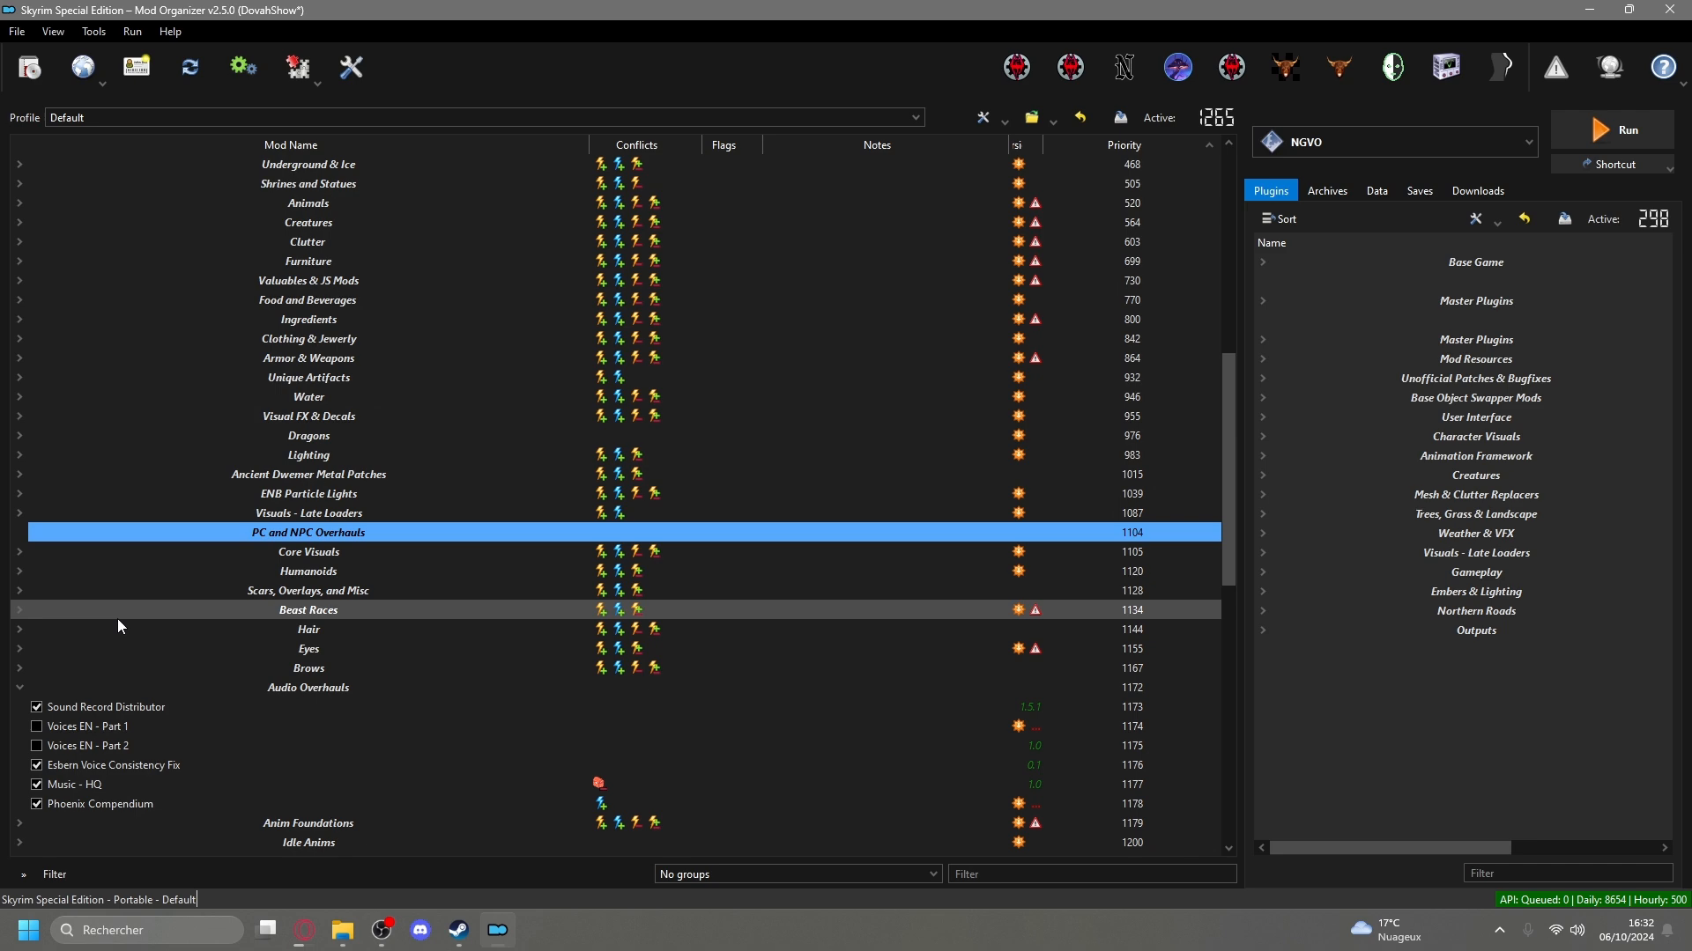
pyautogui.click(256, 234)
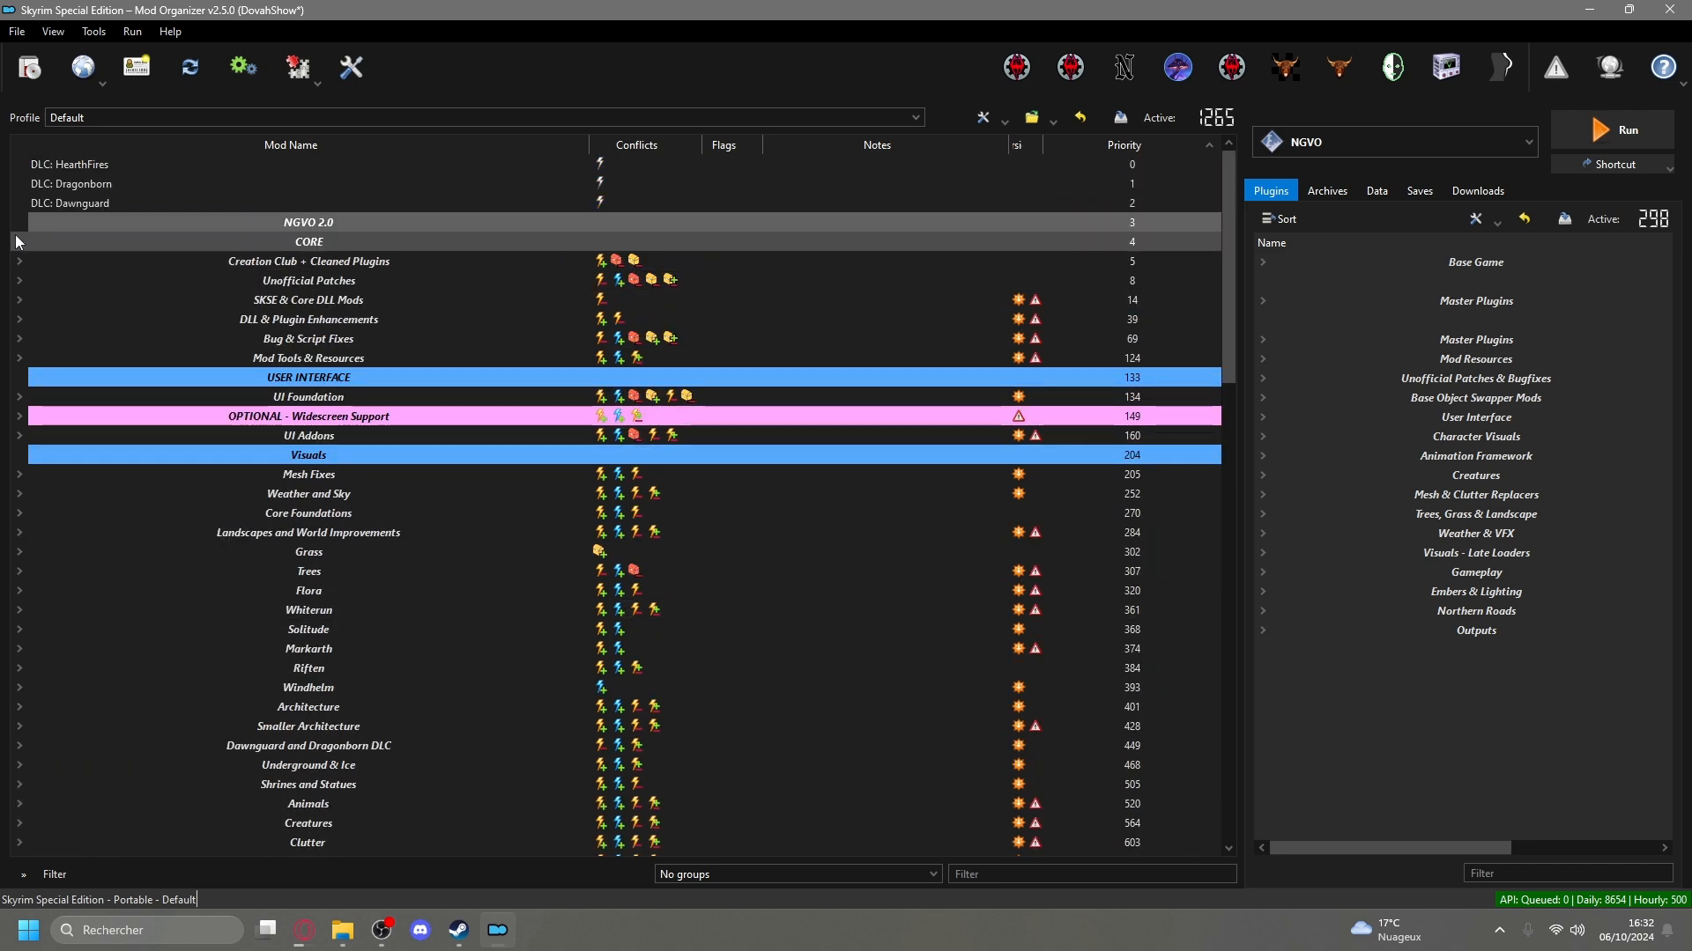
pyautogui.click(19, 280)
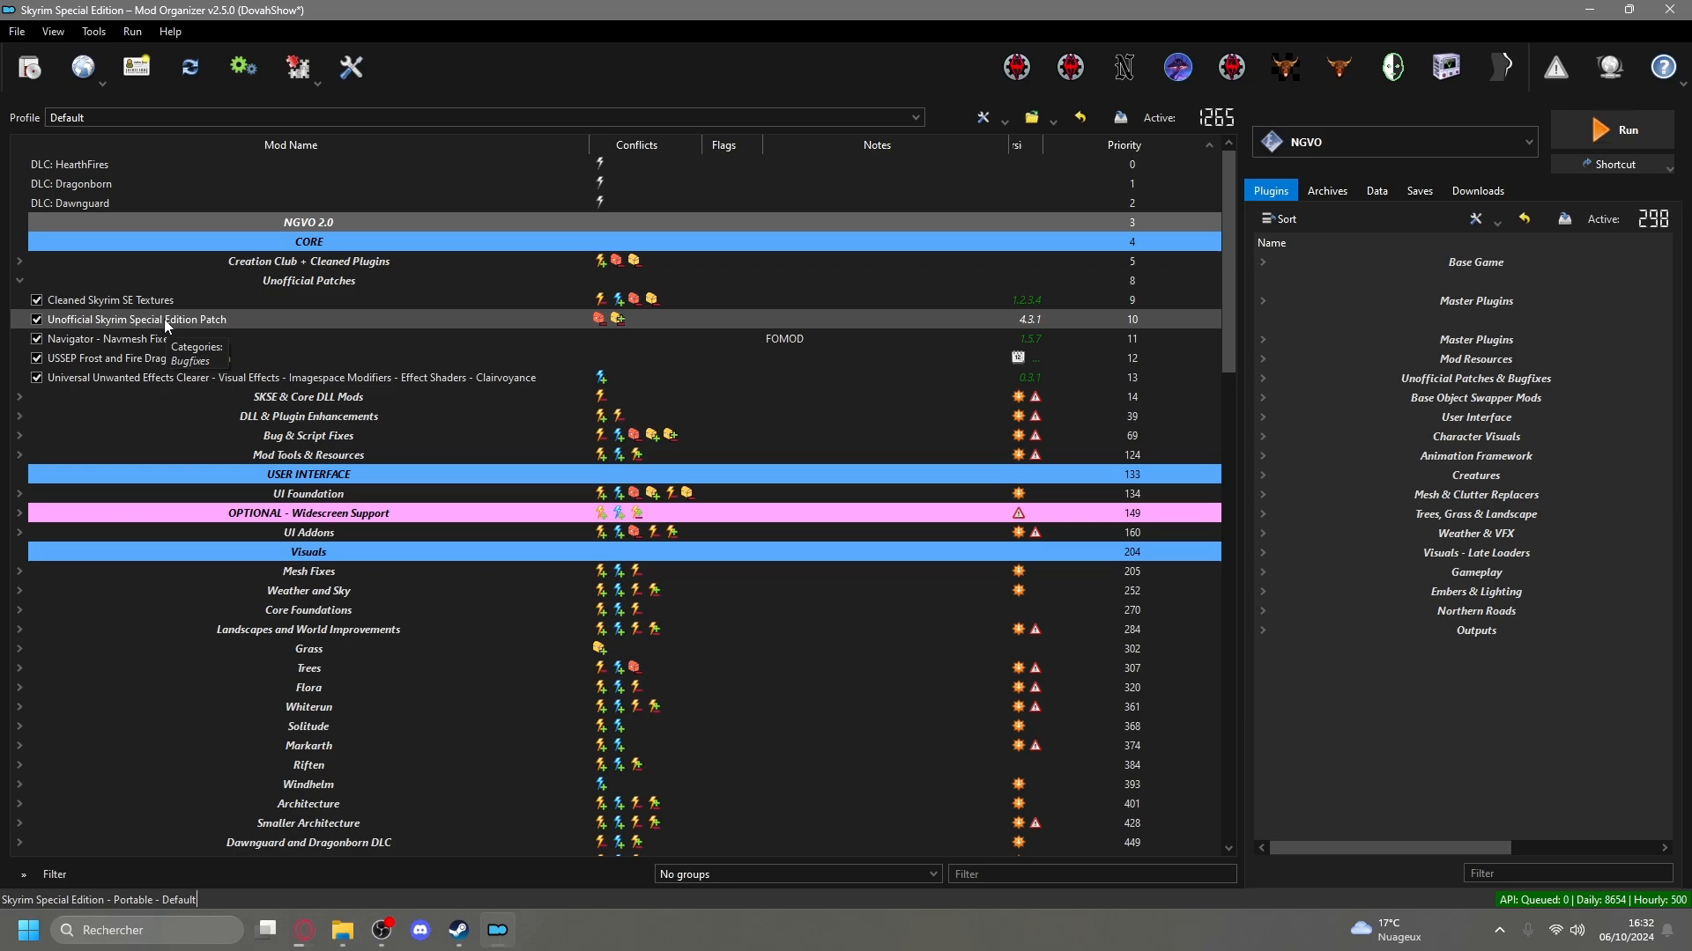
# Switch to the browser, open the Nexus Mods page of Unofficial Skyrim Special Edition Patch - USSEP and expand its translations.
pyautogui.click(301, 939)
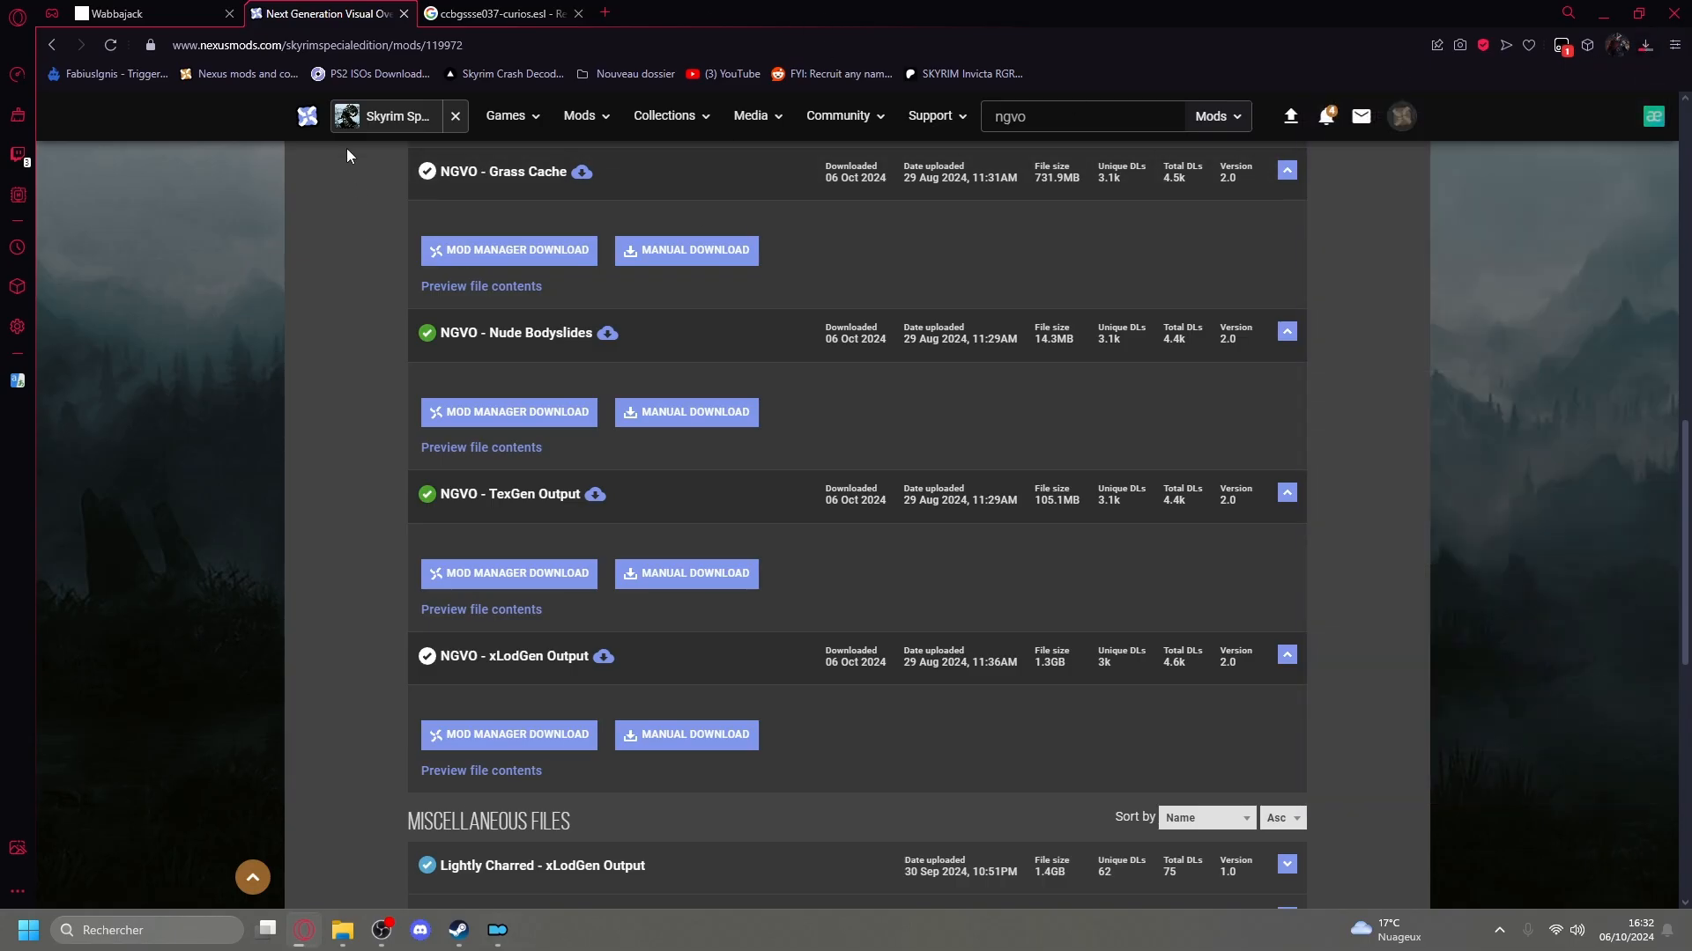
pyautogui.click(364, 124)
pyautogui.scroll(-3, 853, 624)
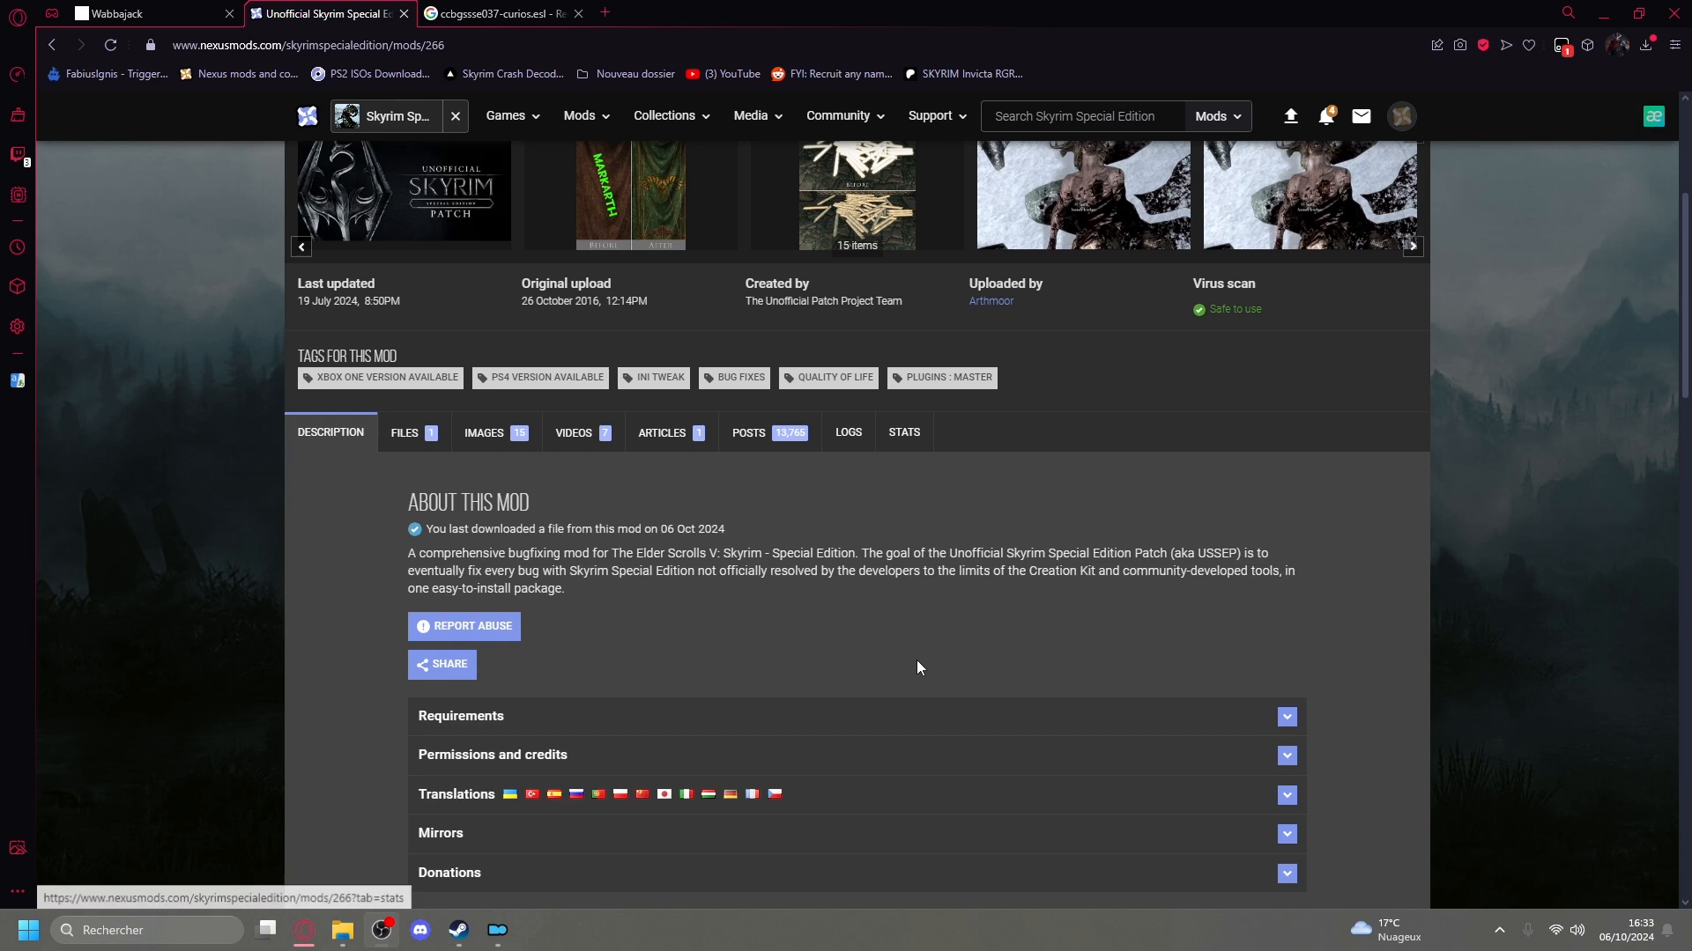
pyautogui.scroll(-3, 651, 565)
pyautogui.click(652, 531)
pyautogui.scroll(-2, 366, 528)
pyautogui.scroll(5, 372, 529)
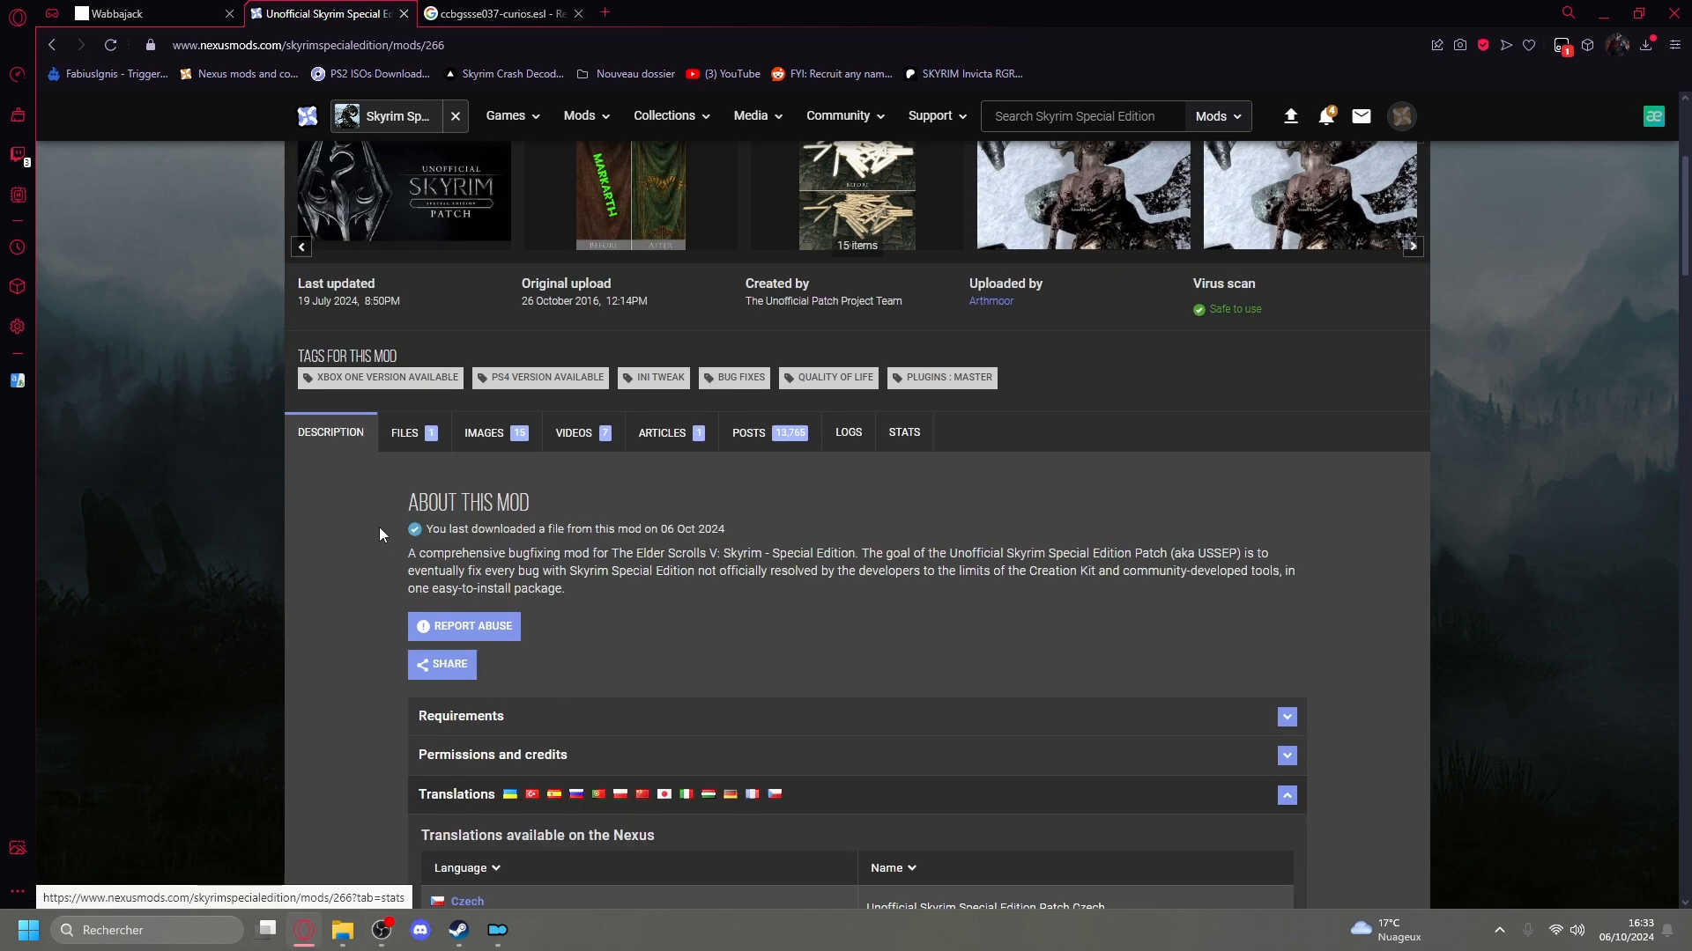
# Review the USSEP mod page and open the page of its French translation from the translations list.
pyautogui.scroll(4, 379, 534)
pyautogui.scroll(-7, 414, 758)
pyautogui.scroll(7, 422, 674)
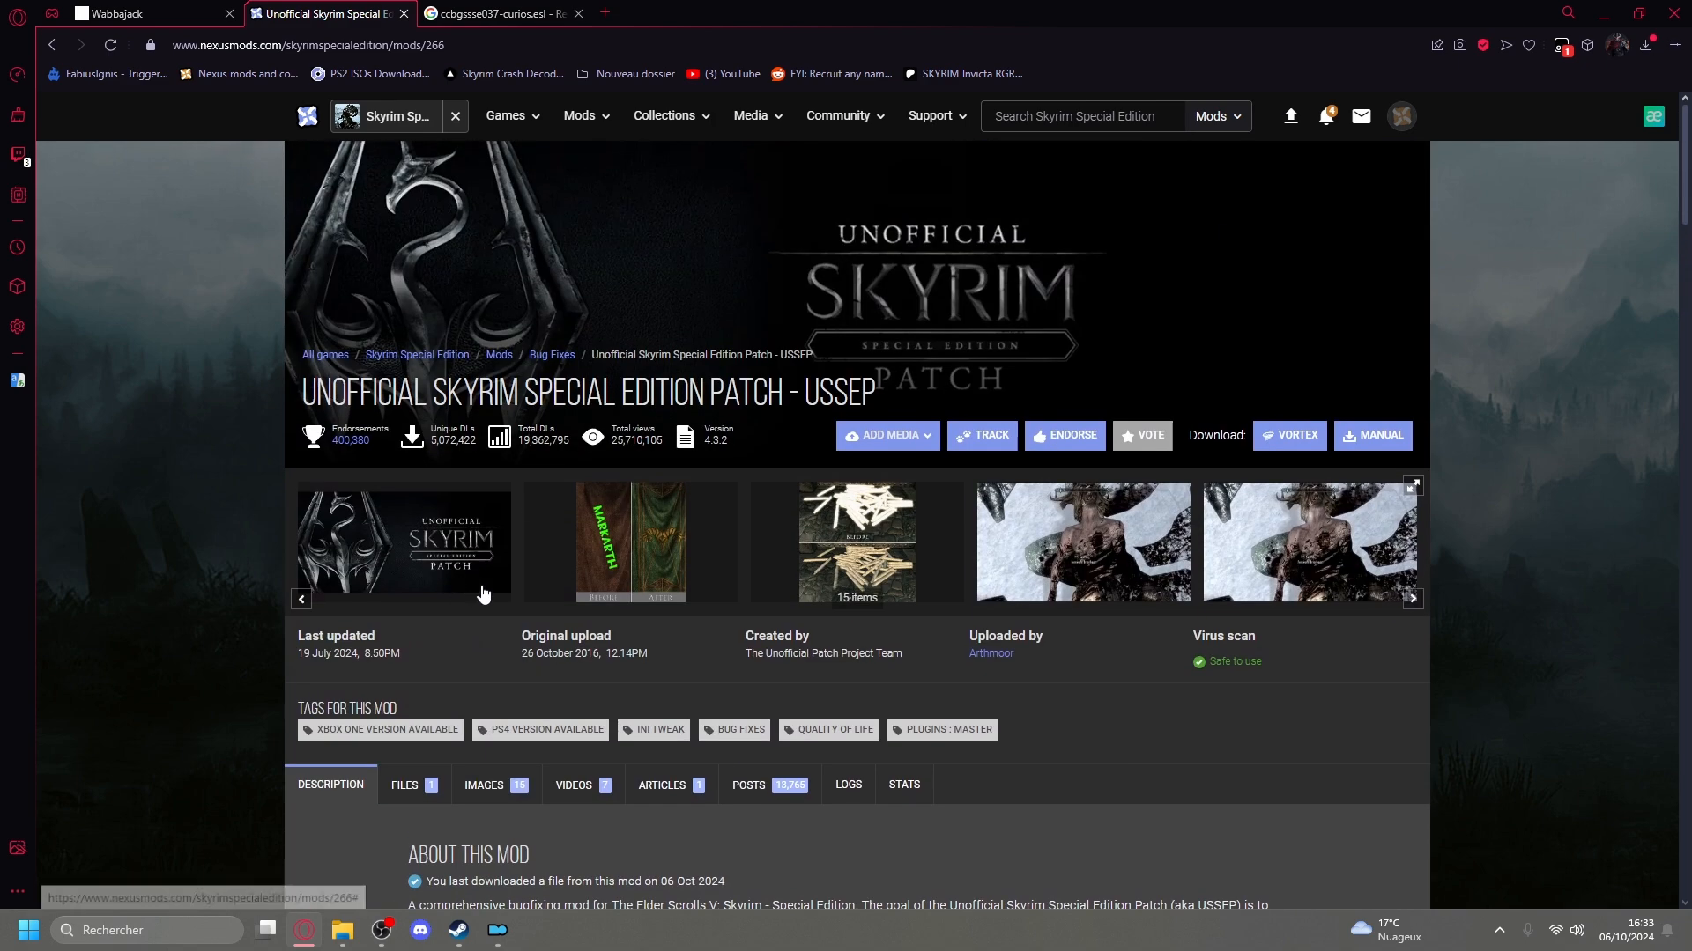
pyautogui.scroll(-7, 429, 546)
pyautogui.scroll(7, 429, 546)
pyautogui.moveTo(303, 396); pyautogui.dragTo(896, 394)
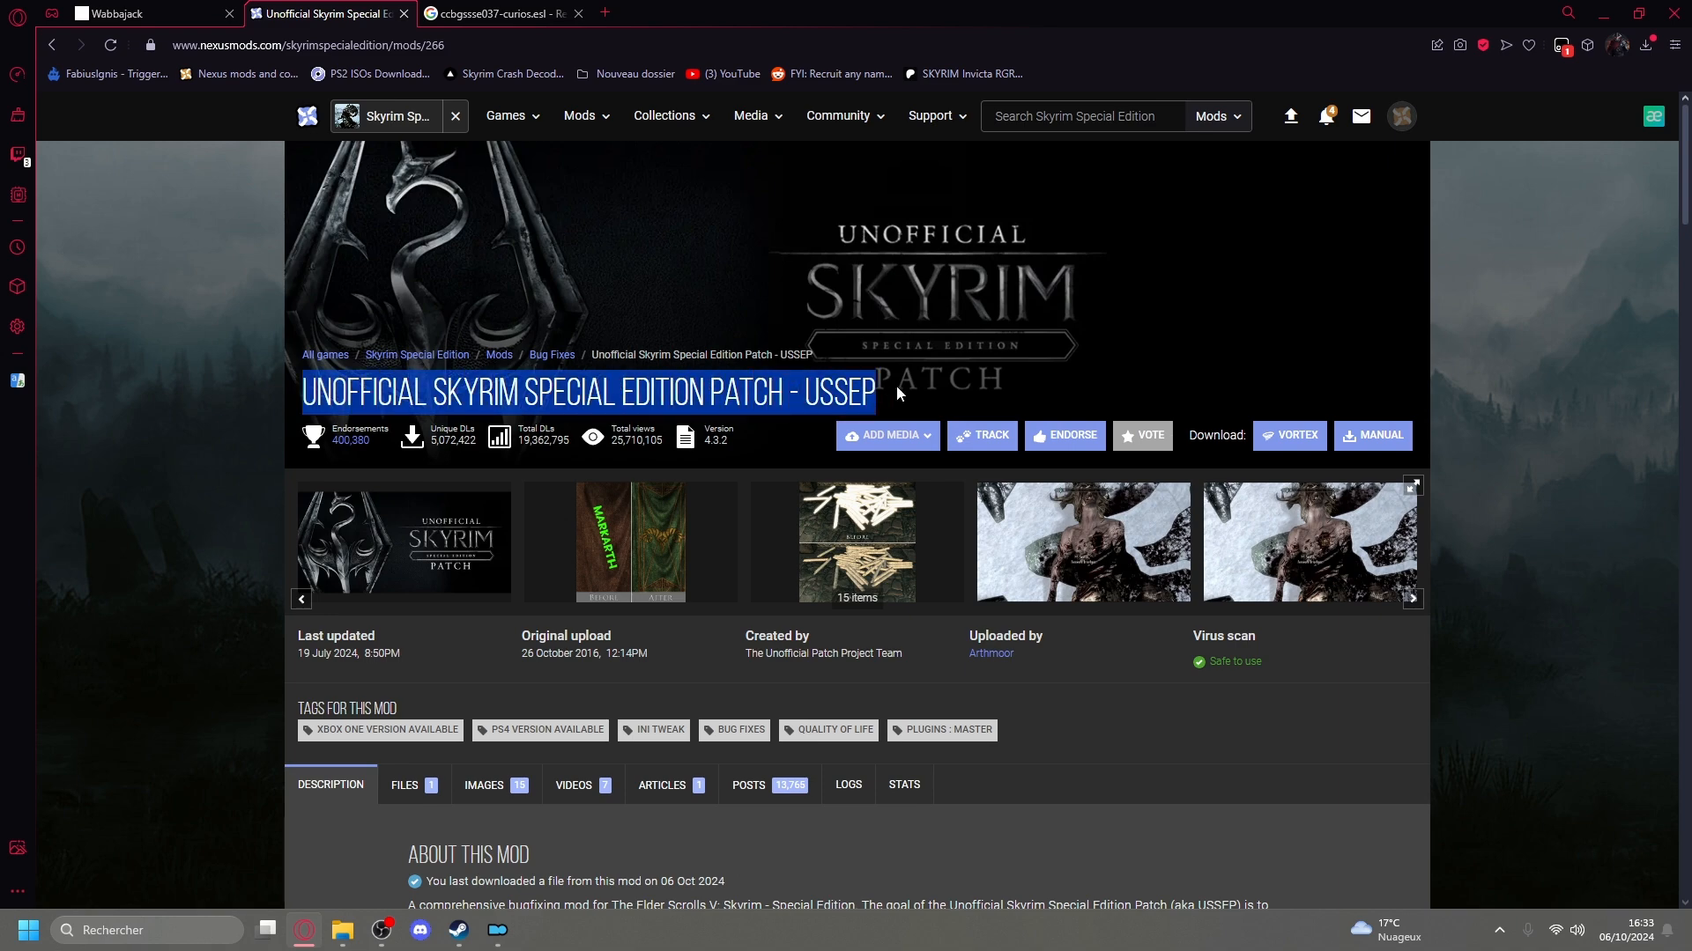
pyautogui.scroll(-15, 617, 458)
pyautogui.click(484, 517)
# Open the files list of the French USSEP translation and examine its main files, Traduction Francaise and VOSTFR.
pyautogui.scroll(-3, 419, 525)
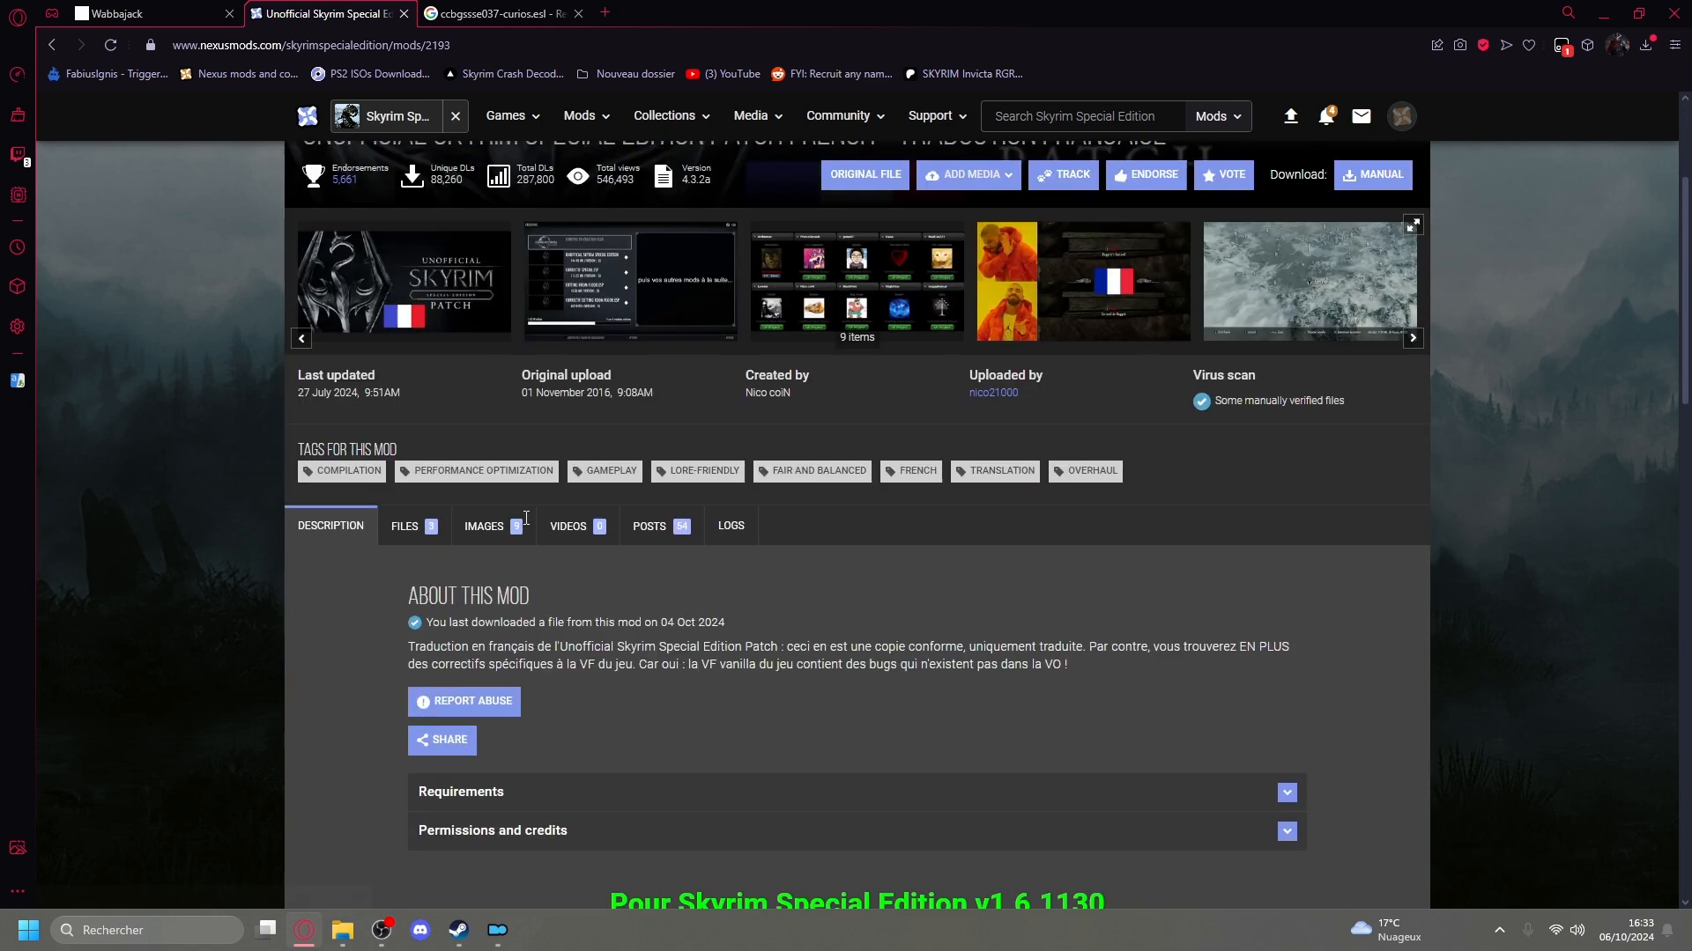
pyautogui.click(419, 525)
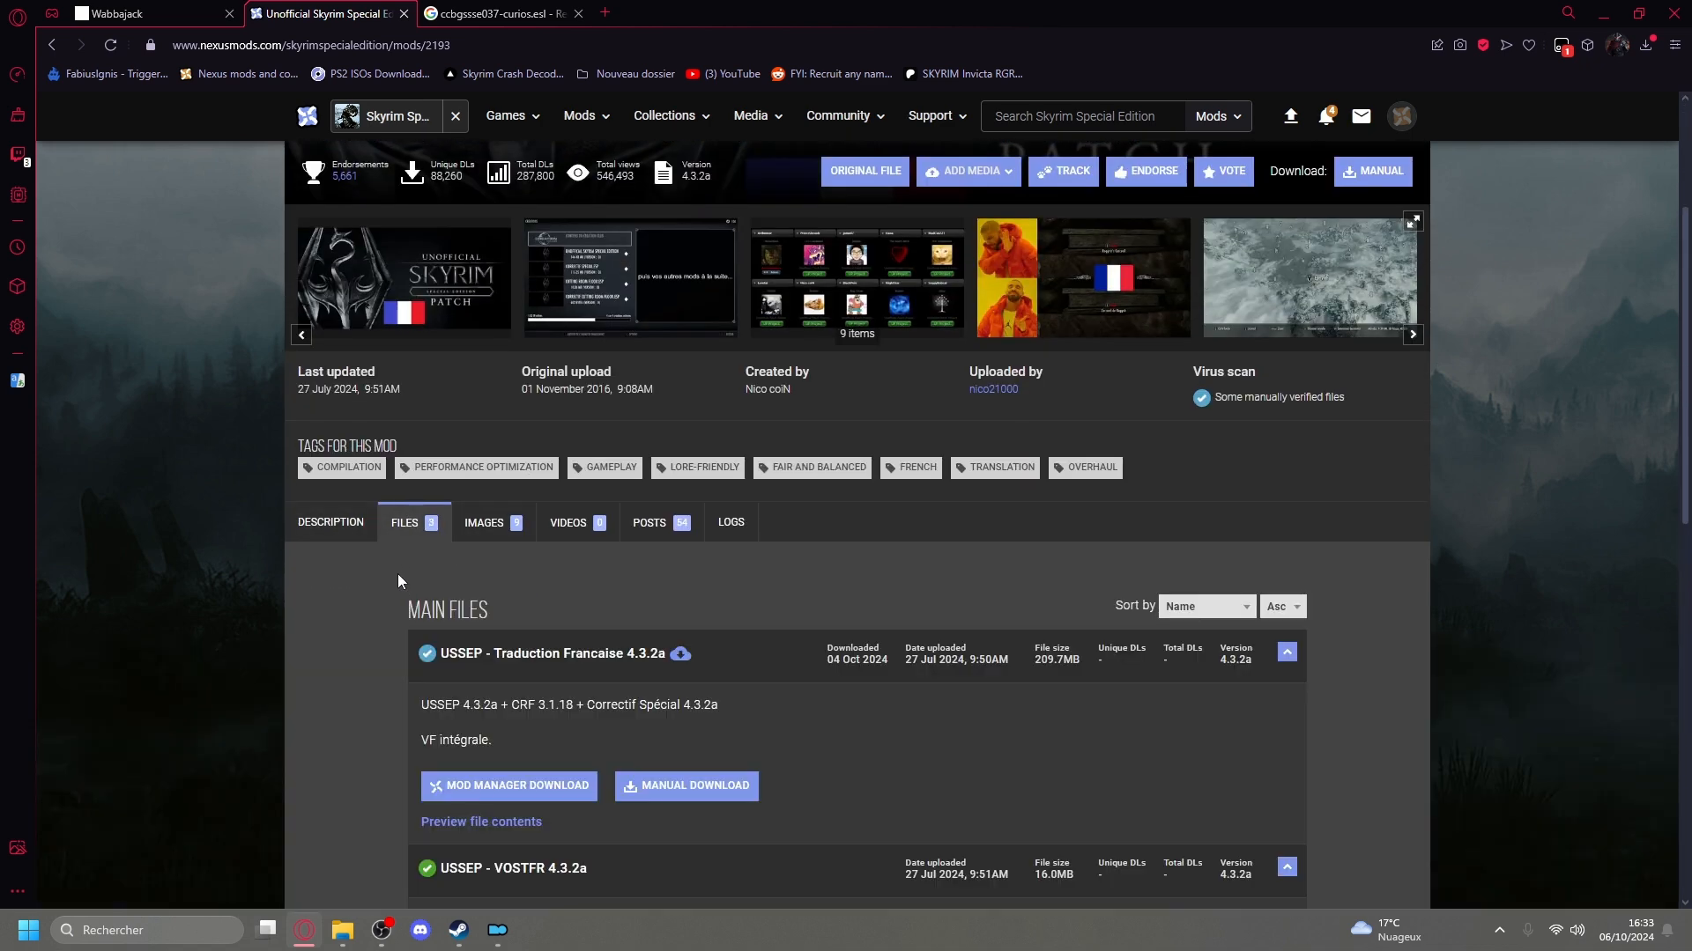
pyautogui.scroll(-2, 356, 584)
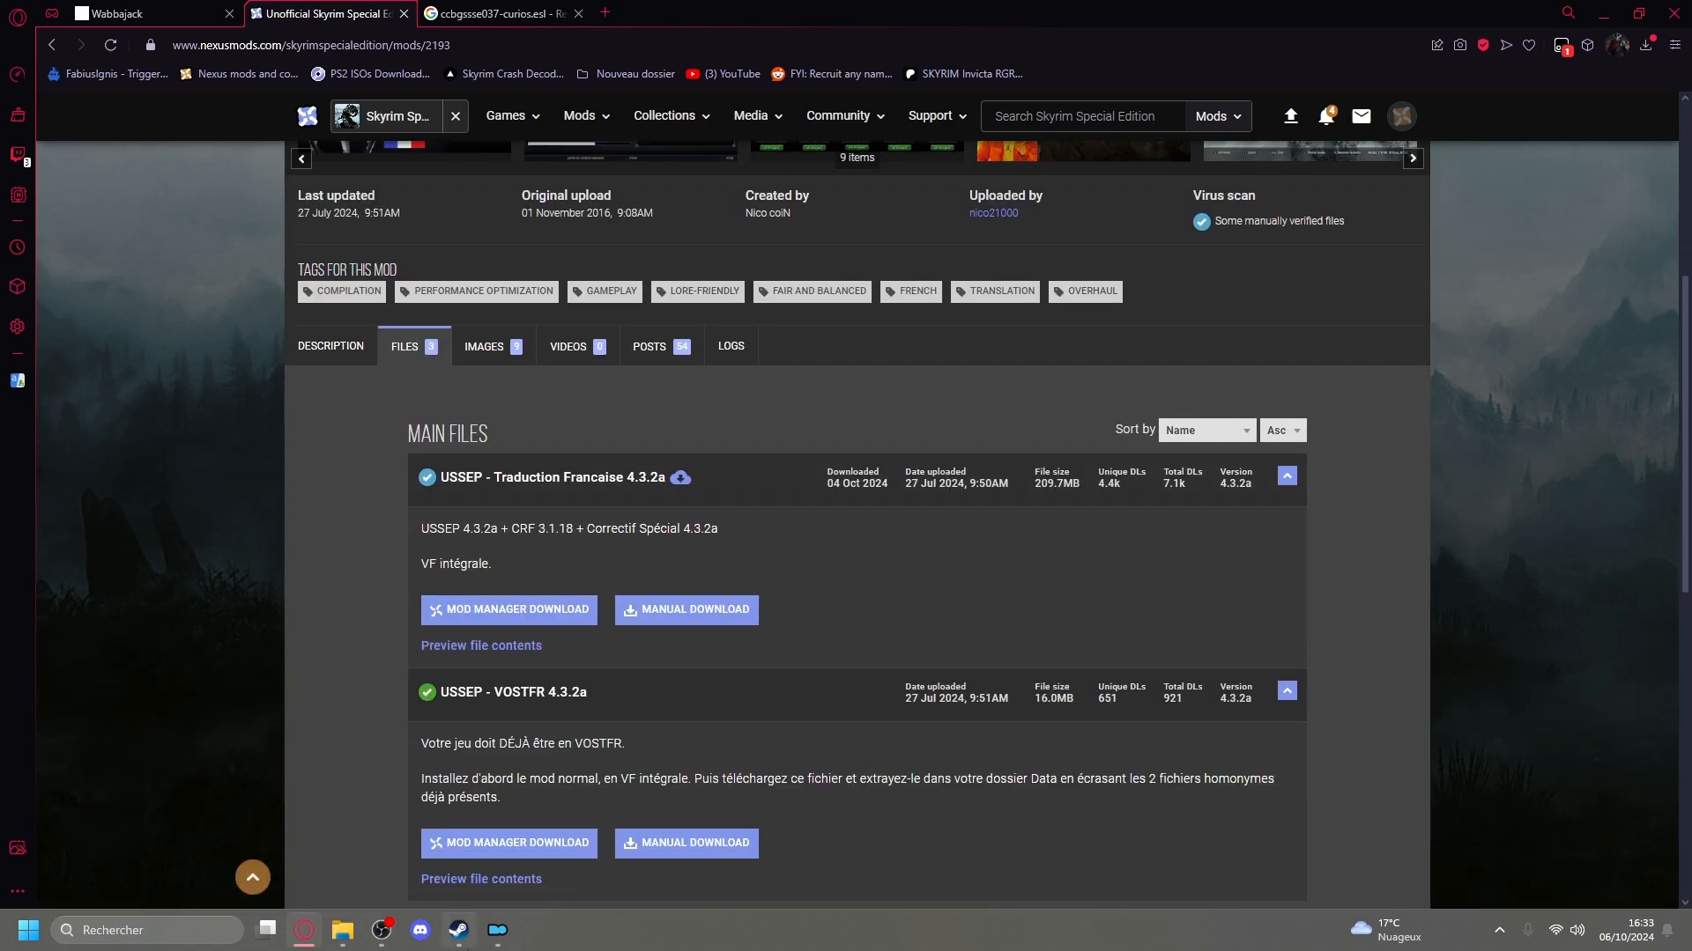
# Switch back to Mod Organizer, collapse the Unofficial Patches group and review the mod list down to the Outputs group.
pyautogui.click(493, 940)
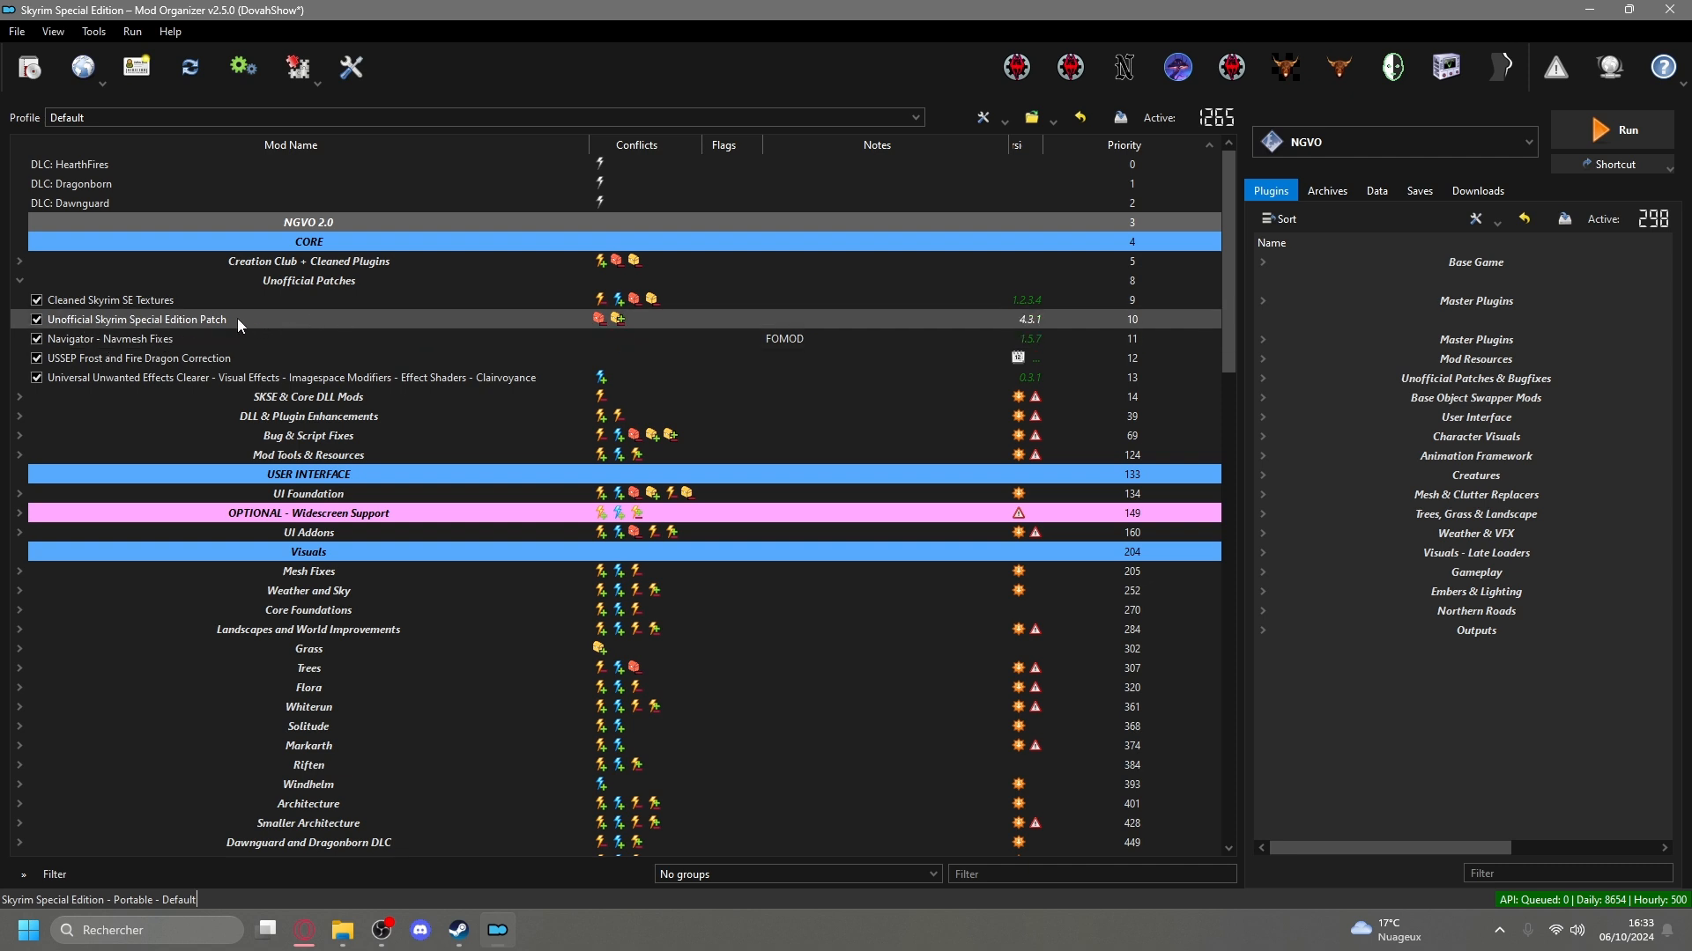
pyautogui.click(19, 280)
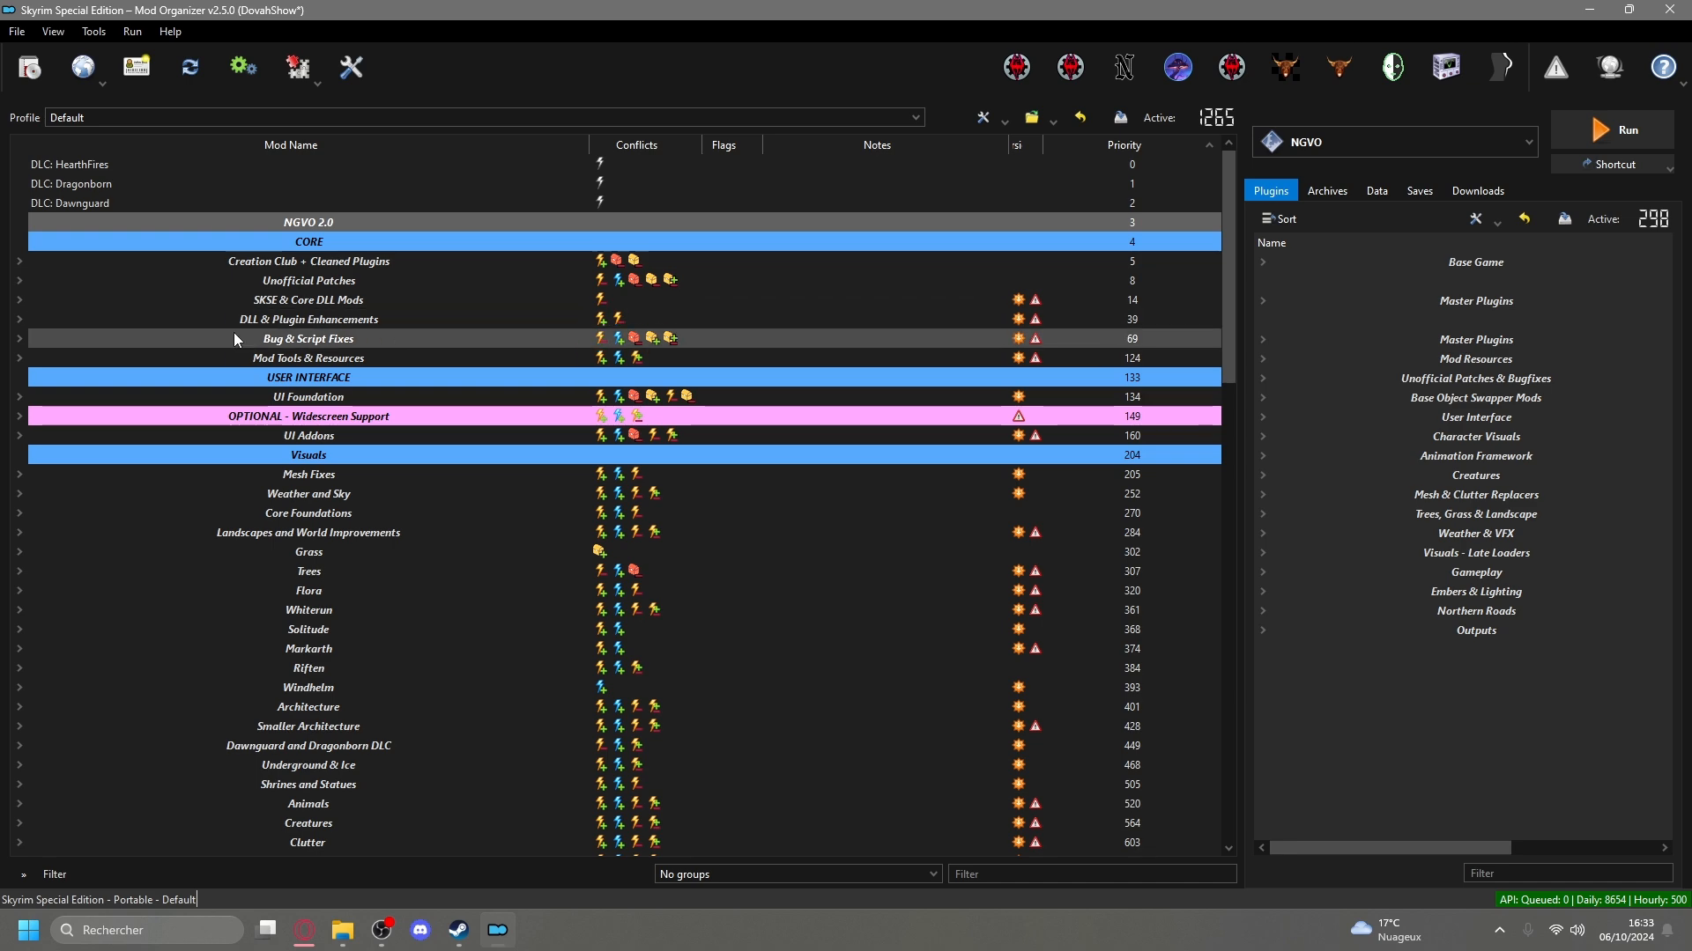
pyautogui.scroll(-6, 224, 333)
pyautogui.scroll(-9, 220, 330)
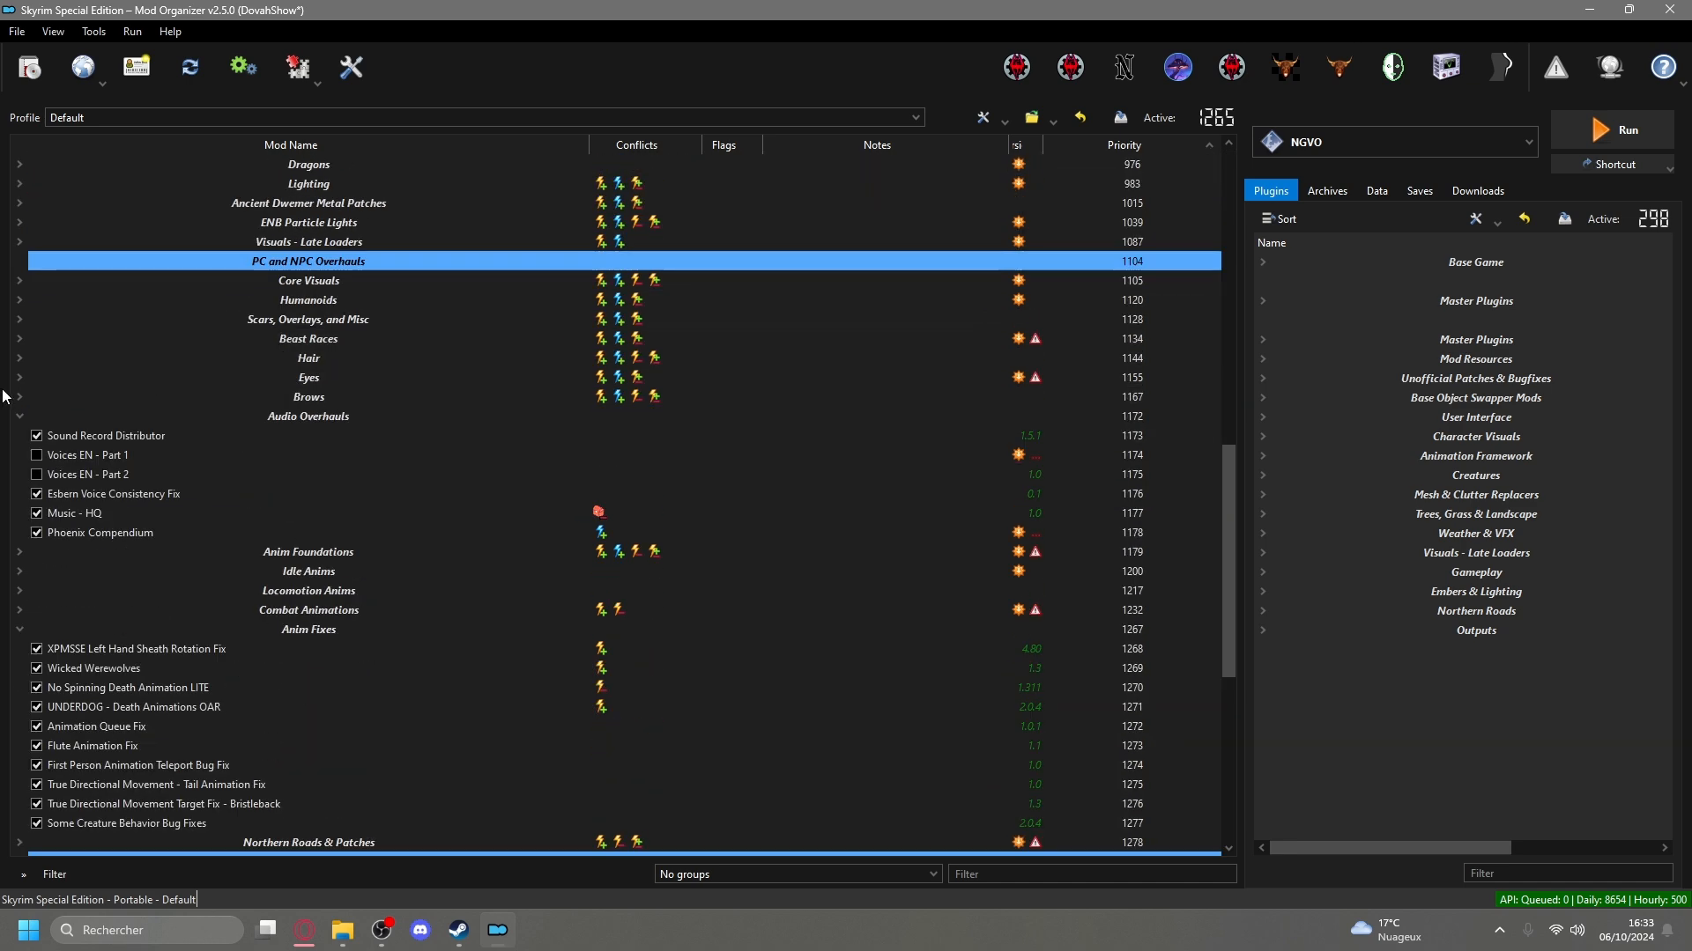
pyautogui.scroll(-1, 83, 446)
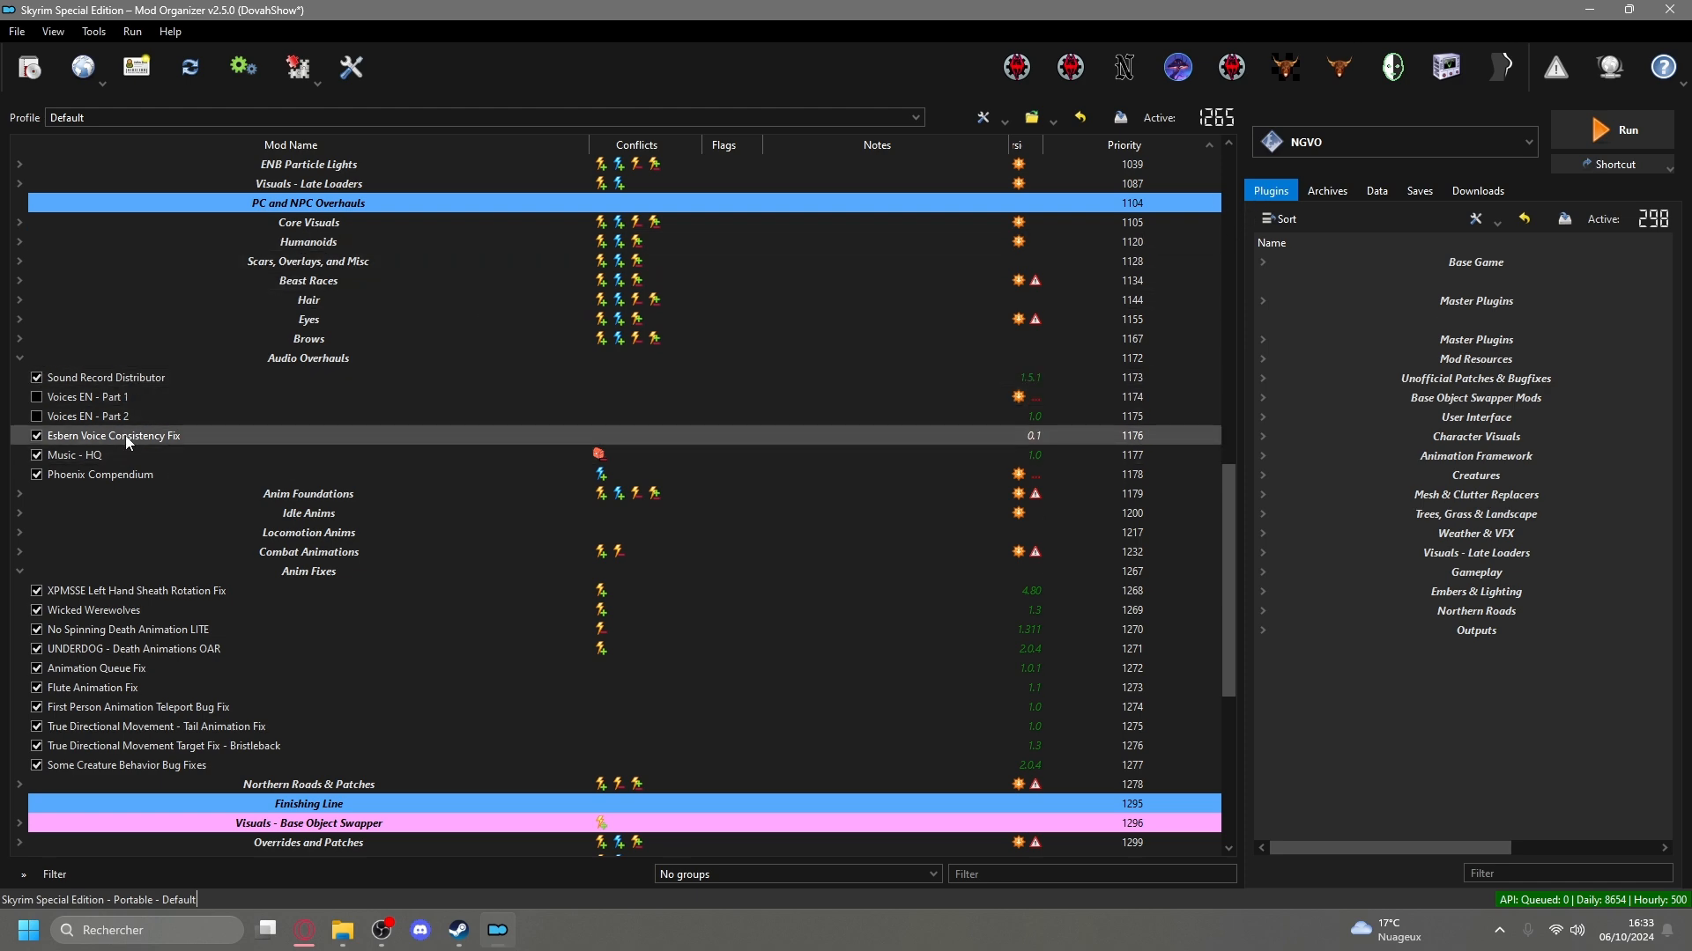
pyautogui.scroll(-6, 137, 443)
pyautogui.scroll(-2, 141, 447)
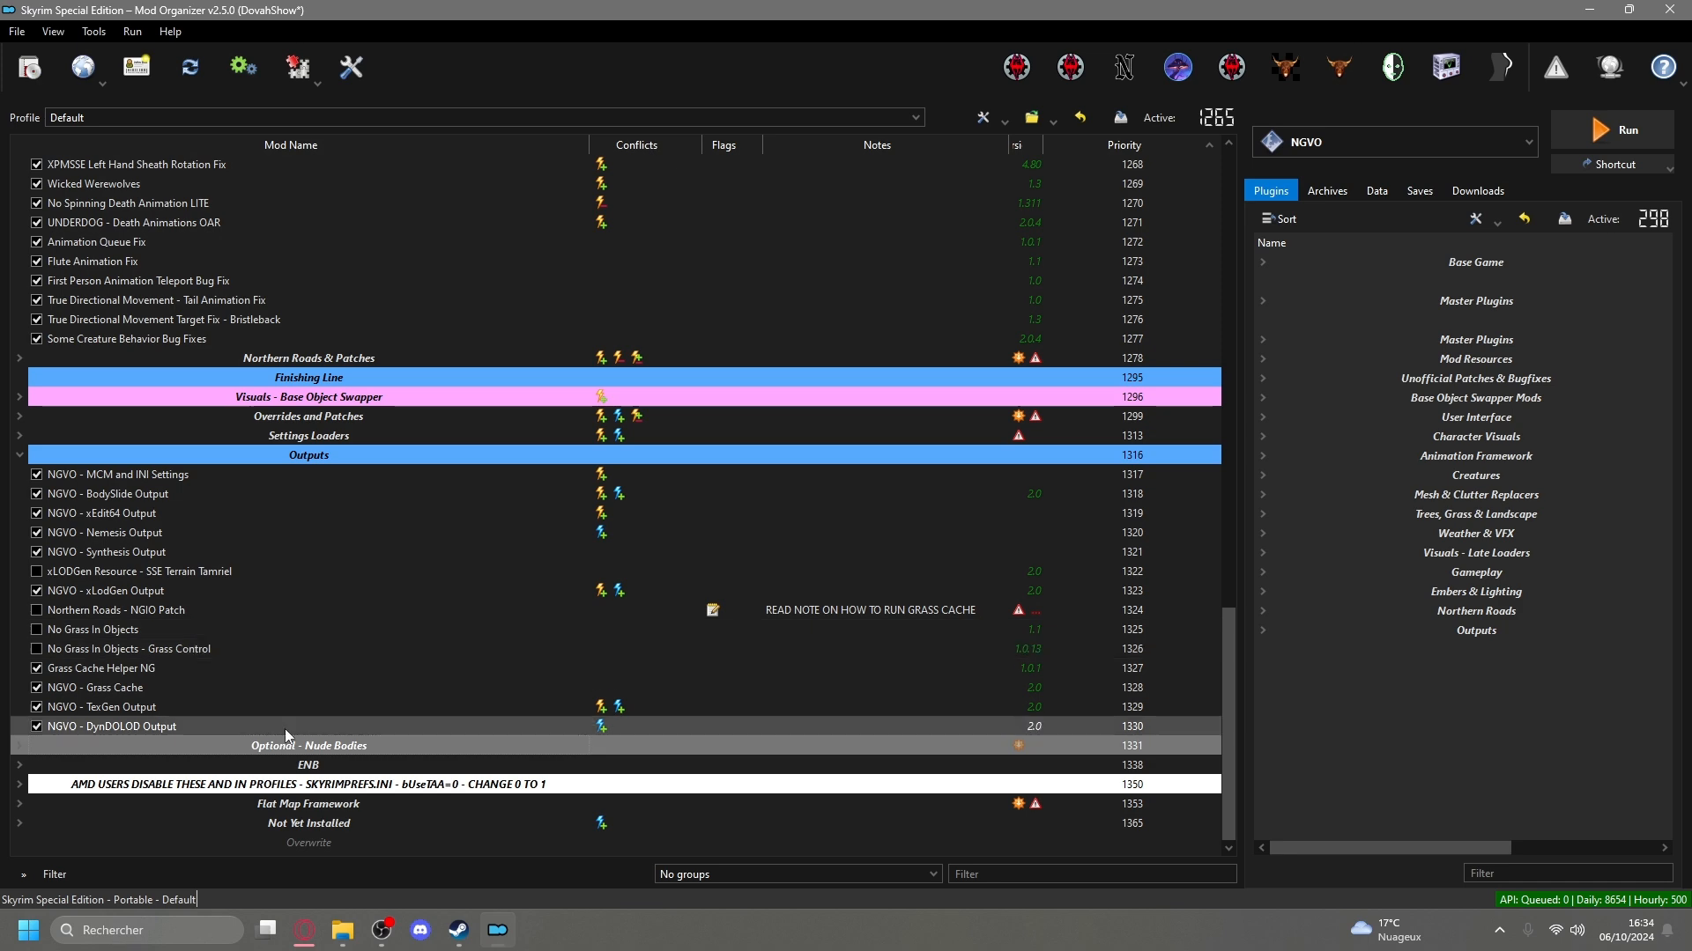
# Open the Téléchargements folder in File Explorer to view the downloaded NGVO output archives, positioning the window over Mod Organizer.
pyautogui.click(343, 930)
pyautogui.moveTo(756, 197); pyautogui.dragTo(891, 239)
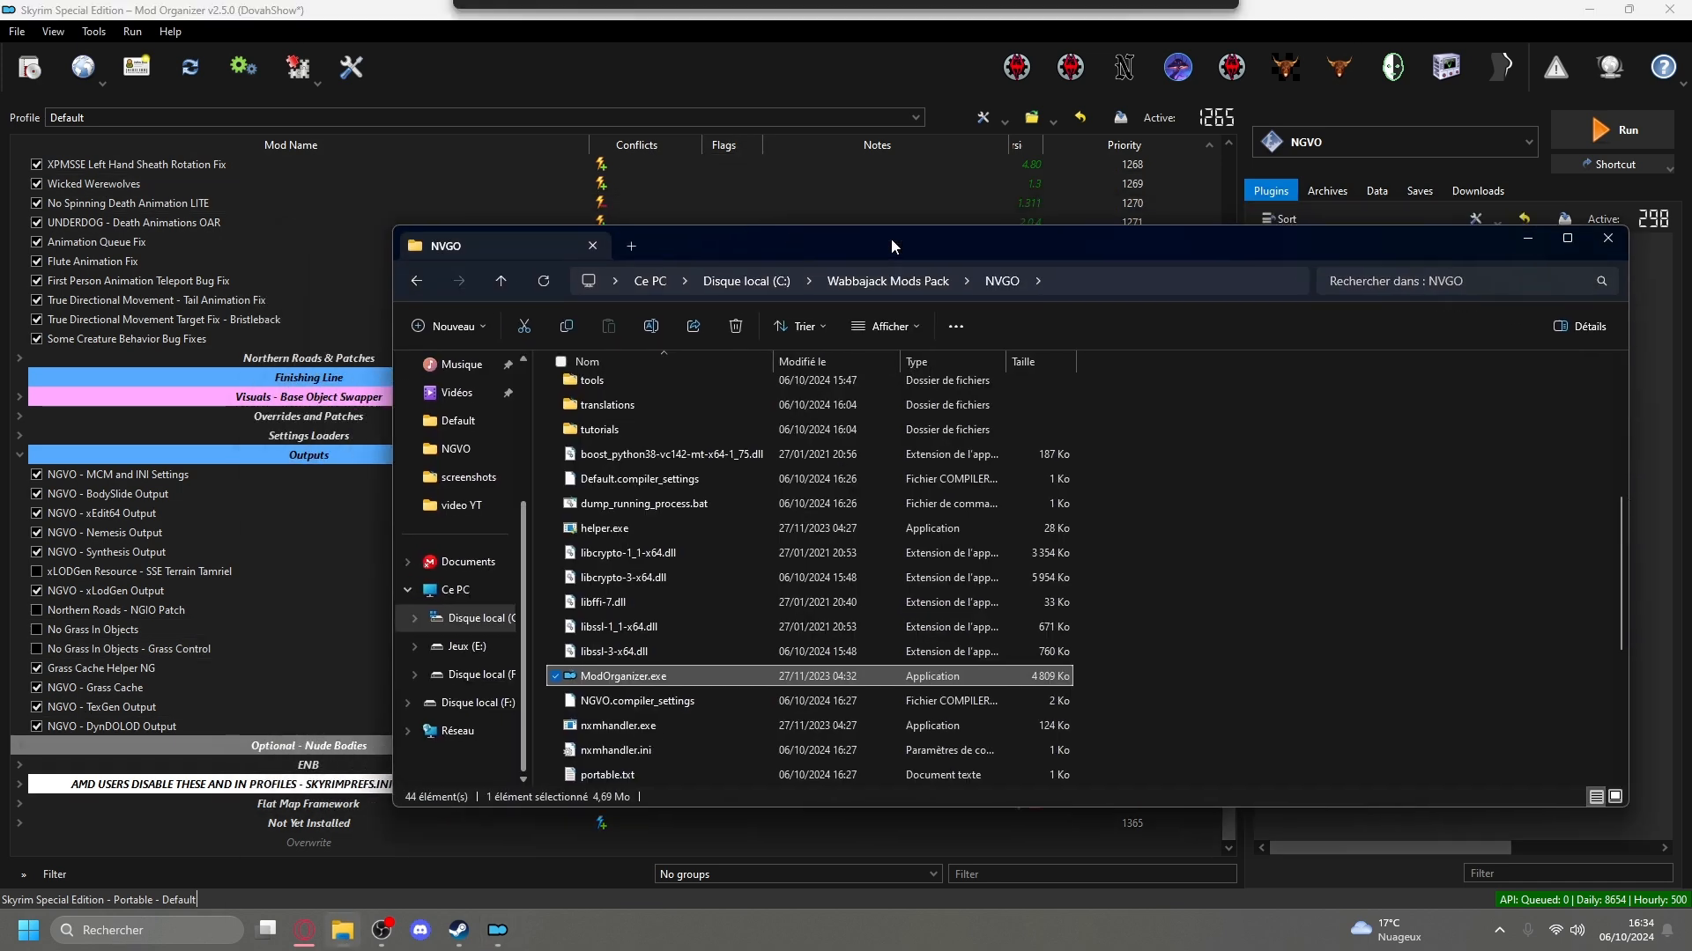
pyautogui.scroll(3, 467, 438)
pyautogui.click(470, 482)
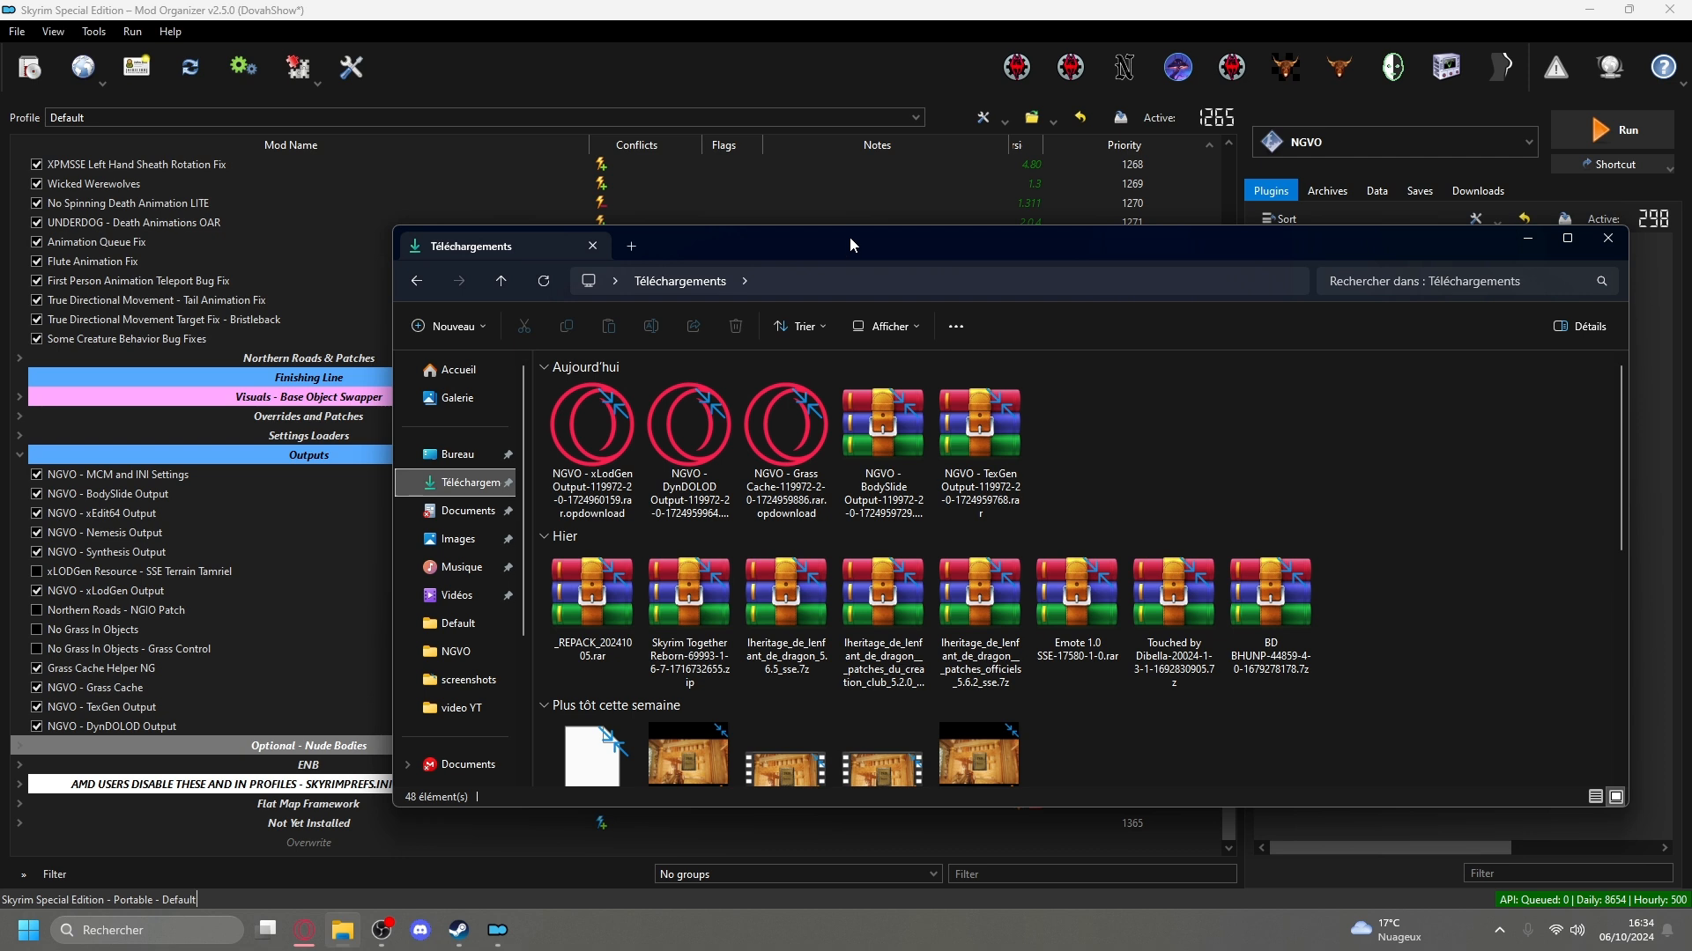
pyautogui.moveTo(849, 236); pyautogui.dragTo(801, 314)
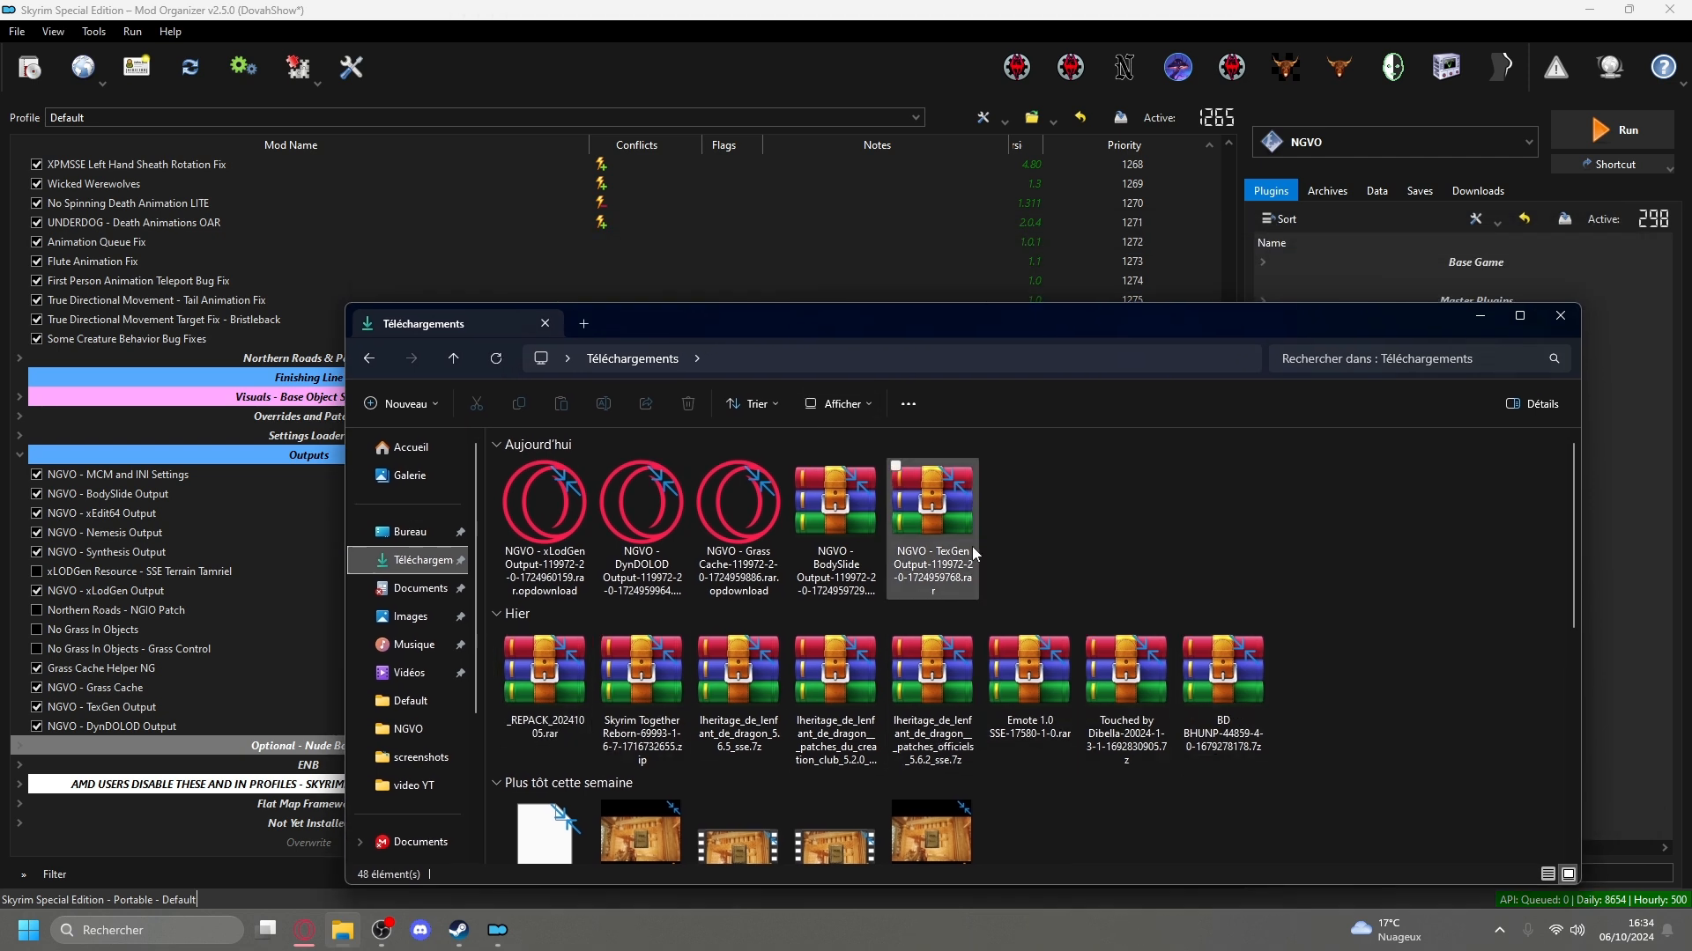
pyautogui.moveTo(1071, 335); pyautogui.dragTo(902, 432)
pyautogui.moveTo(794, 441); pyautogui.dragTo(1342, 303)
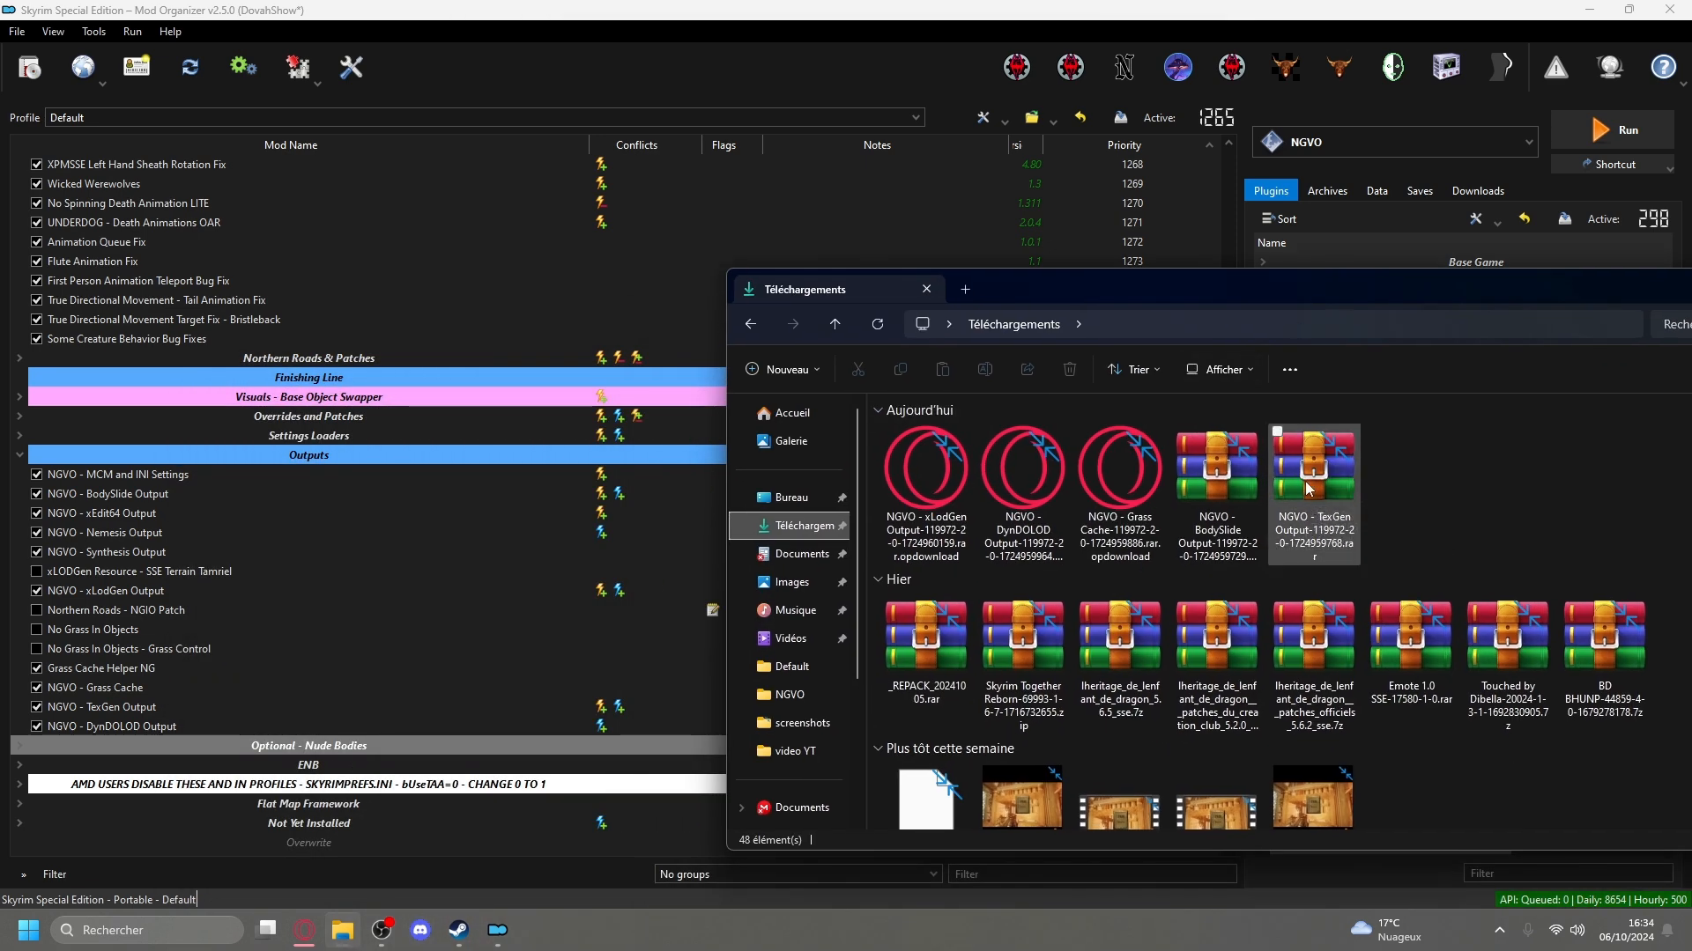
# Add the NGVO - TexGen Output archive from the Téléchargements folder to Mod Organizer's downloads, overwriting the file with the same name.
pyautogui.moveTo(1330, 298); pyautogui.dragTo(893, 458)
pyautogui.click(1466, 192)
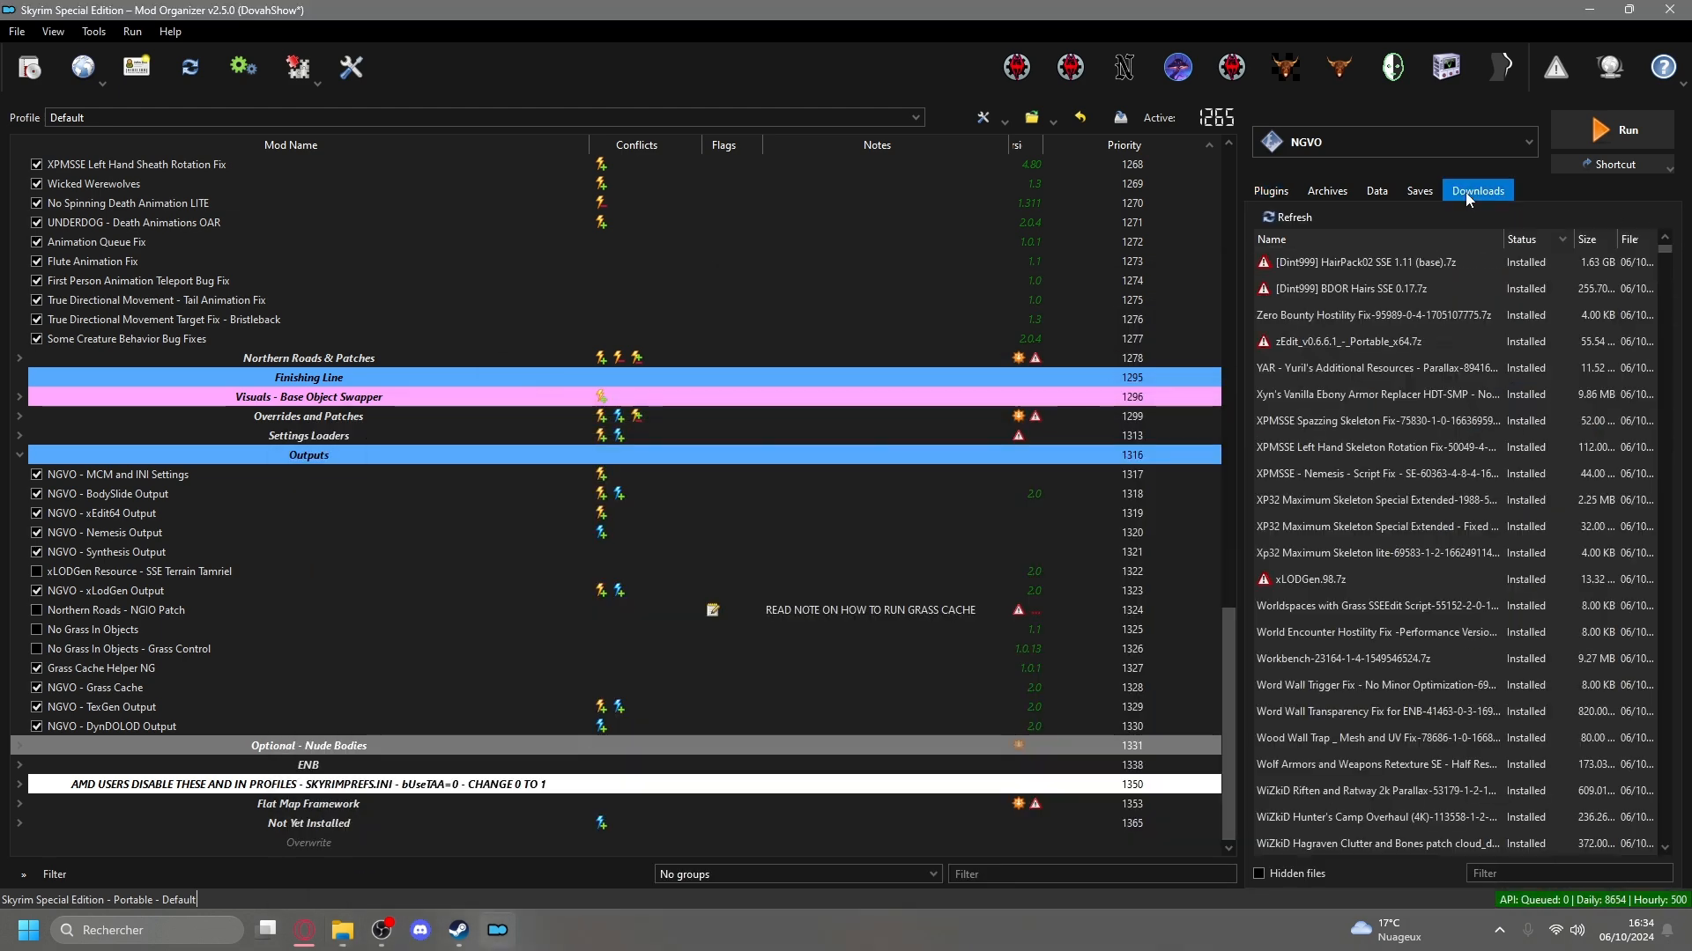
pyautogui.click(404, 868)
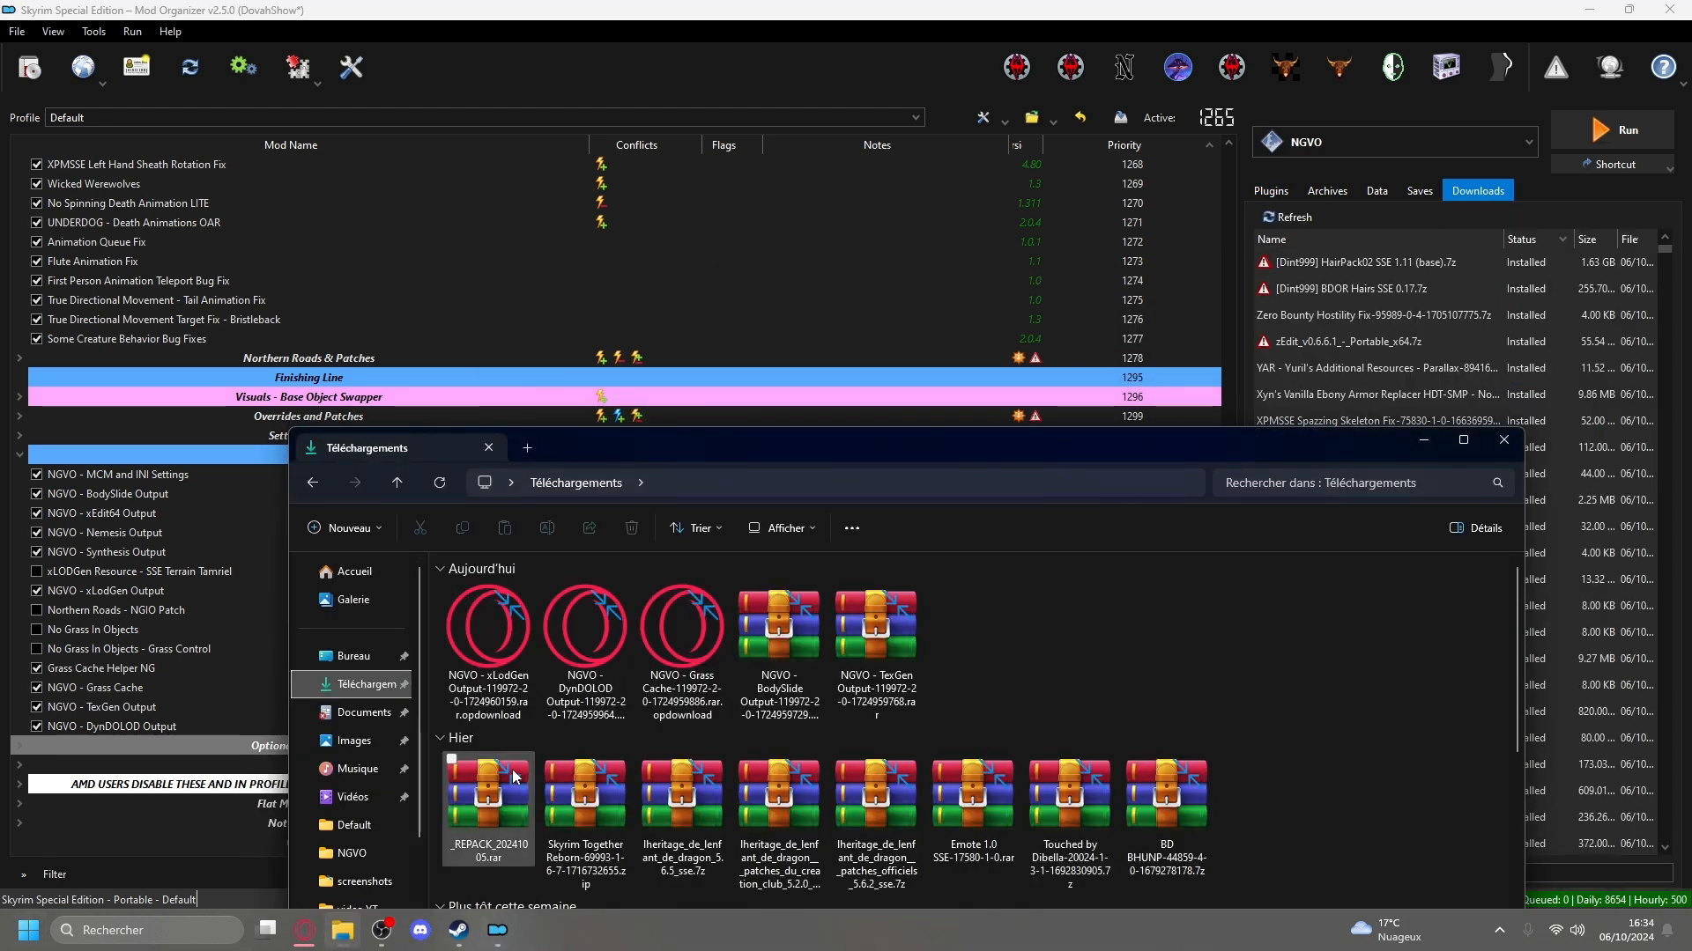
pyautogui.moveTo(868, 630); pyautogui.dragTo(1448, 271)
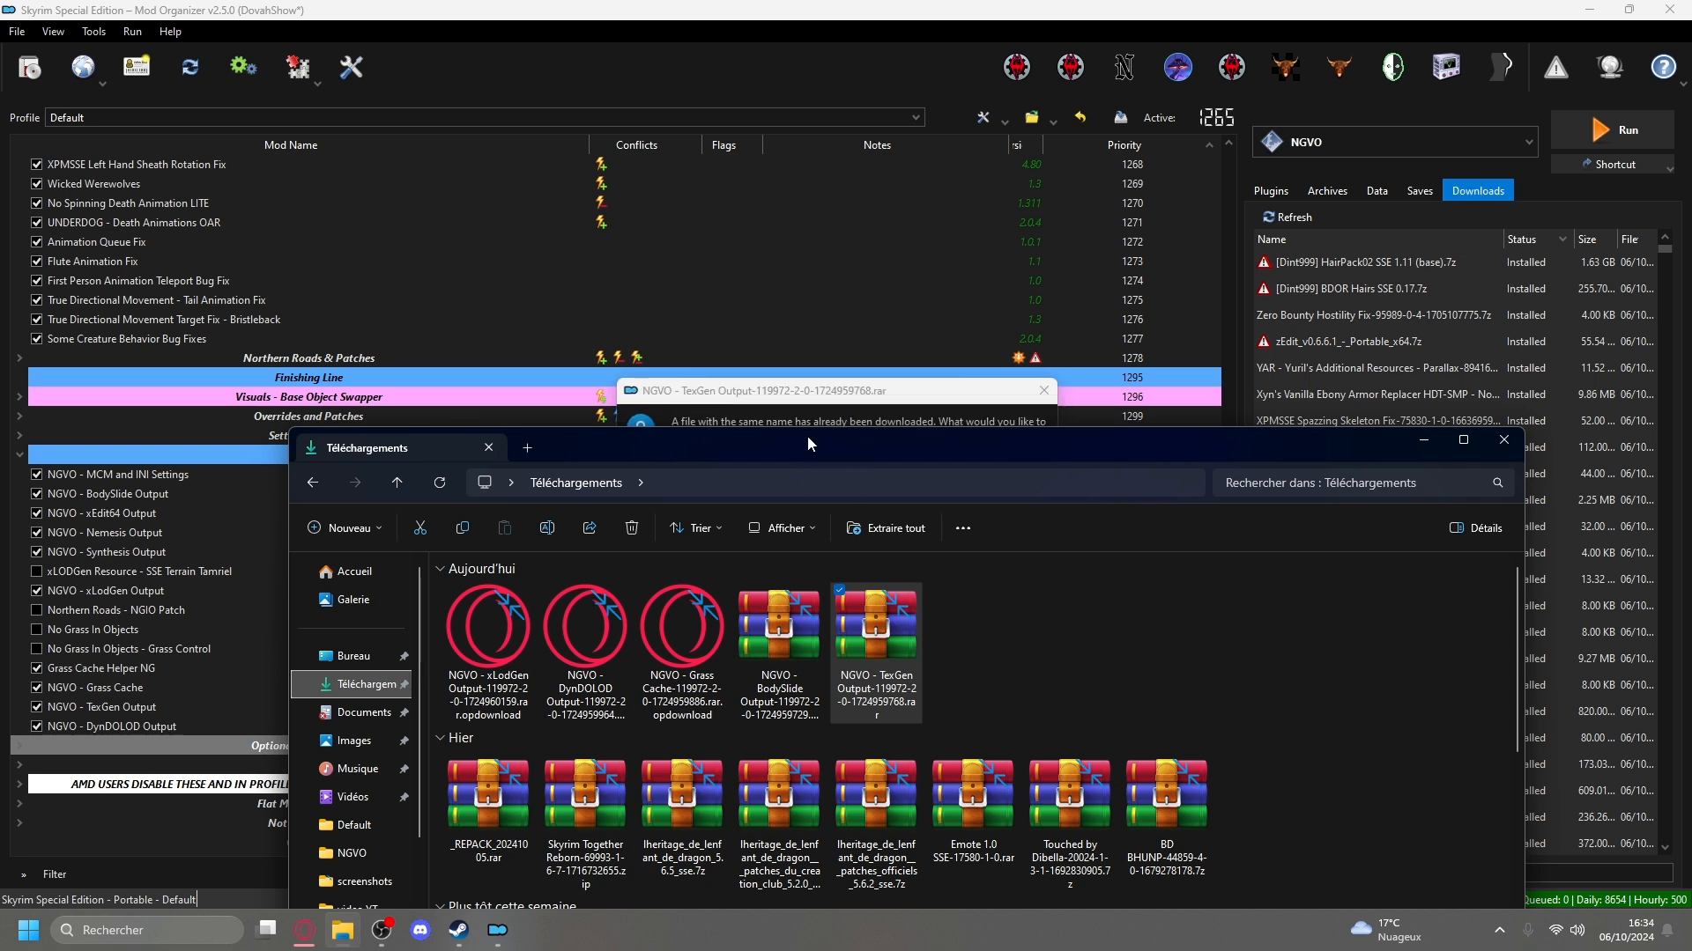
pyautogui.click(765, 411)
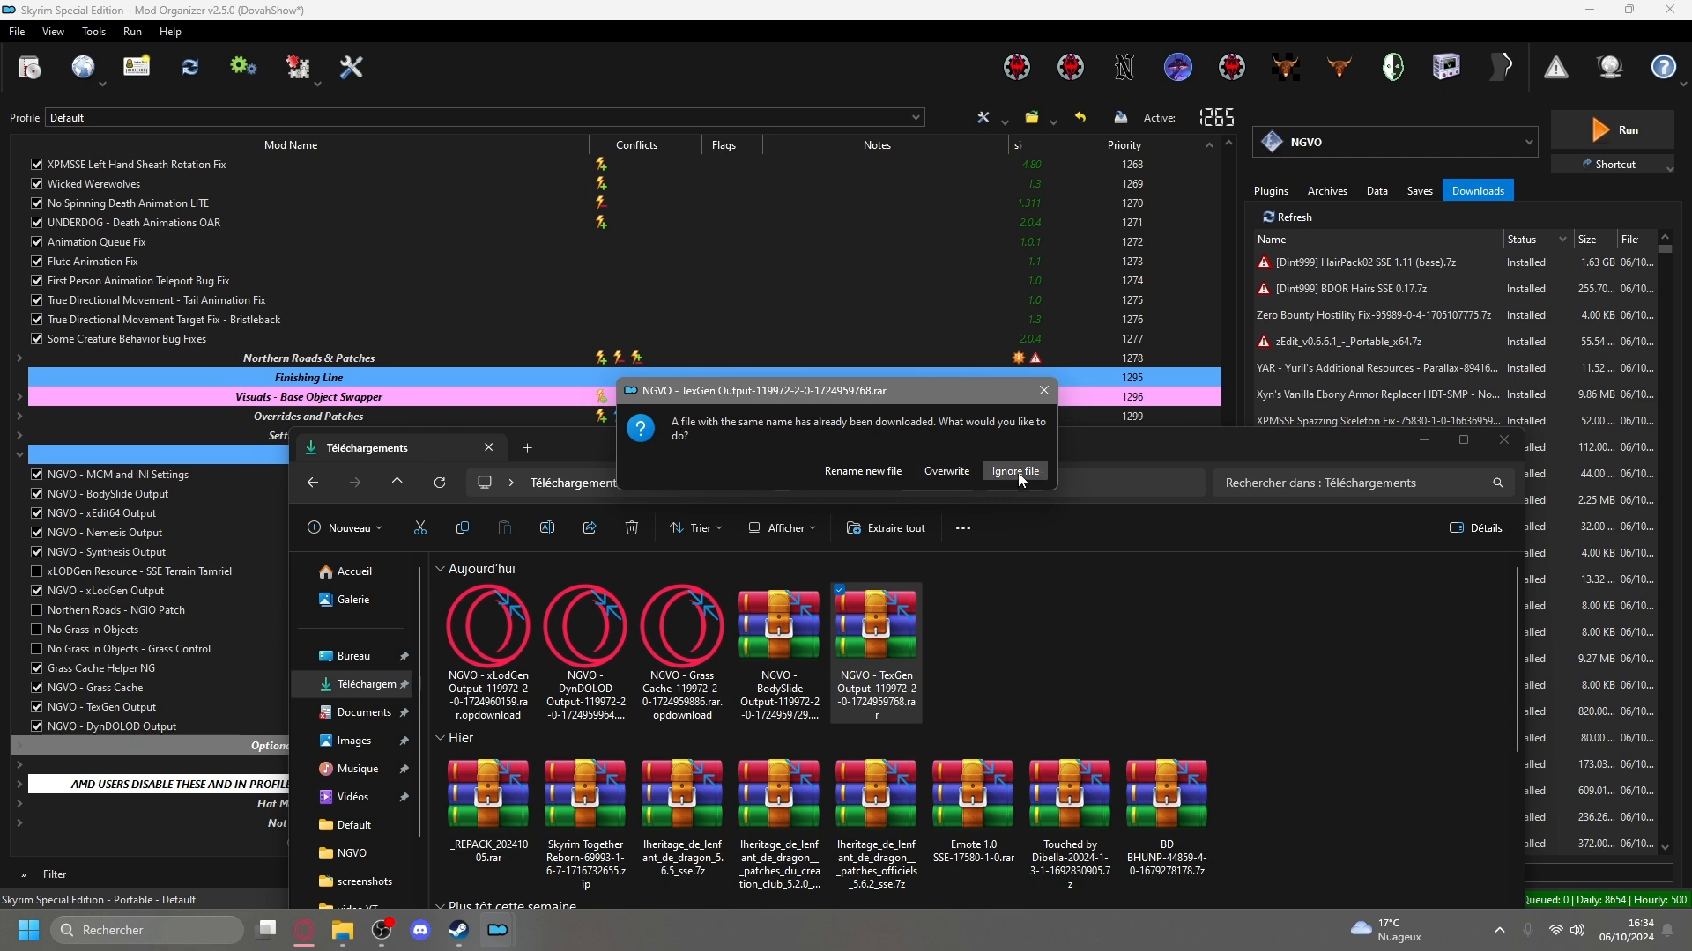
pyautogui.click(946, 471)
pyautogui.moveTo(896, 574); pyautogui.dragTo(988, 444)
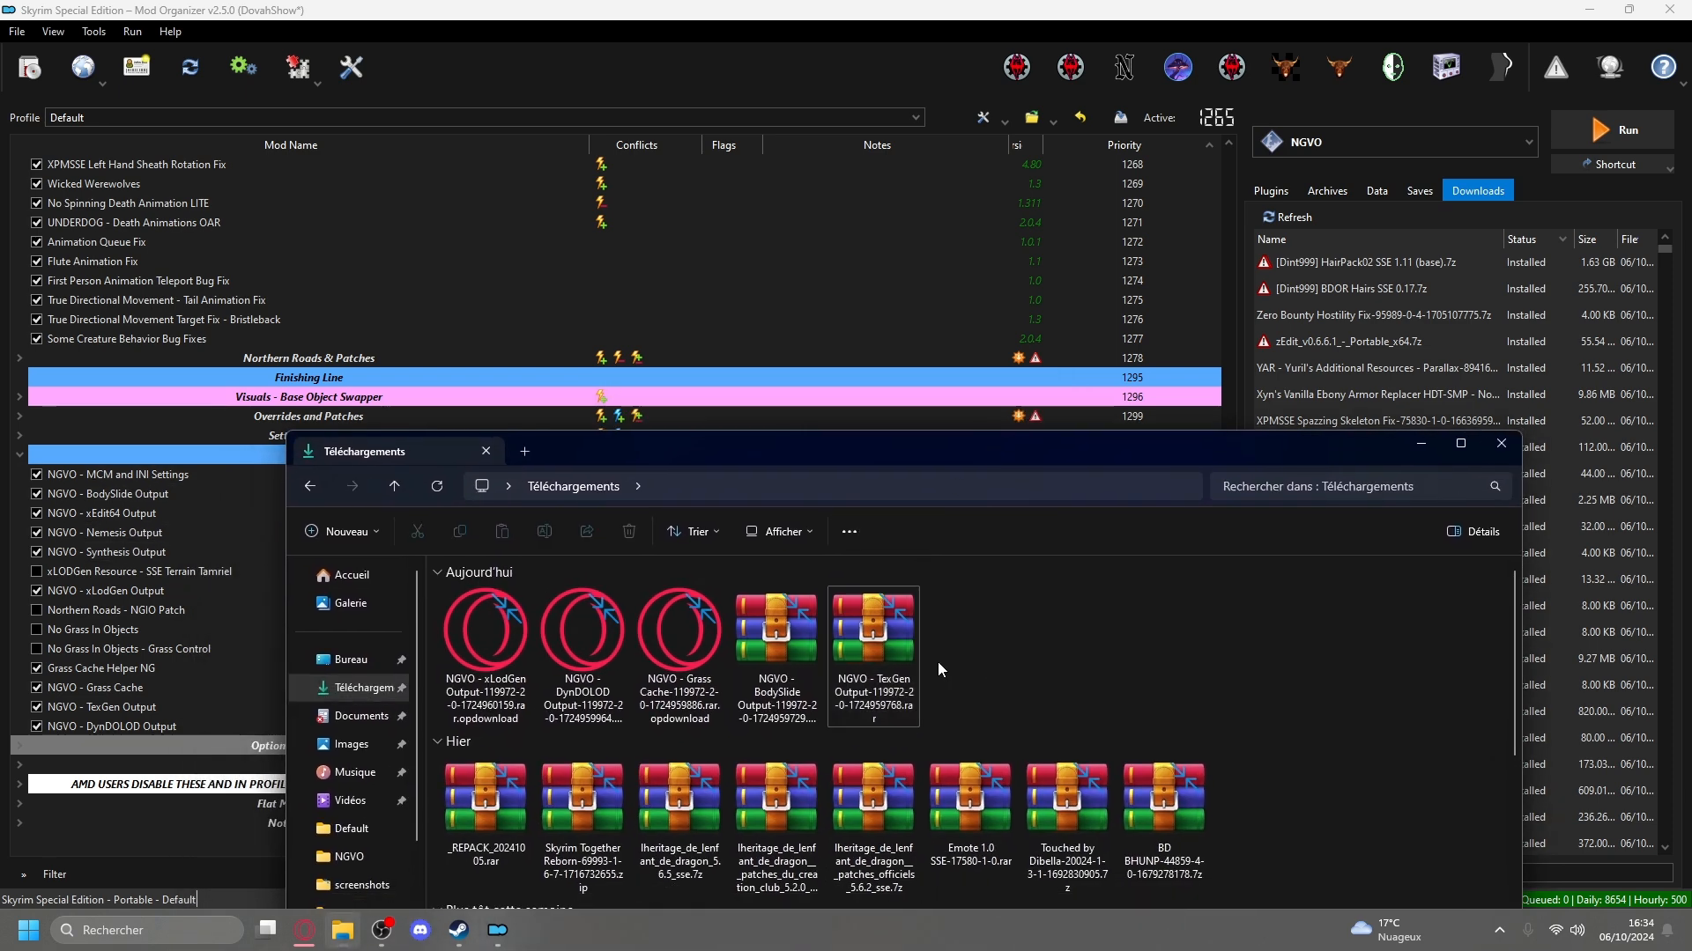
pyautogui.moveTo(885, 665); pyautogui.dragTo(1321, 308)
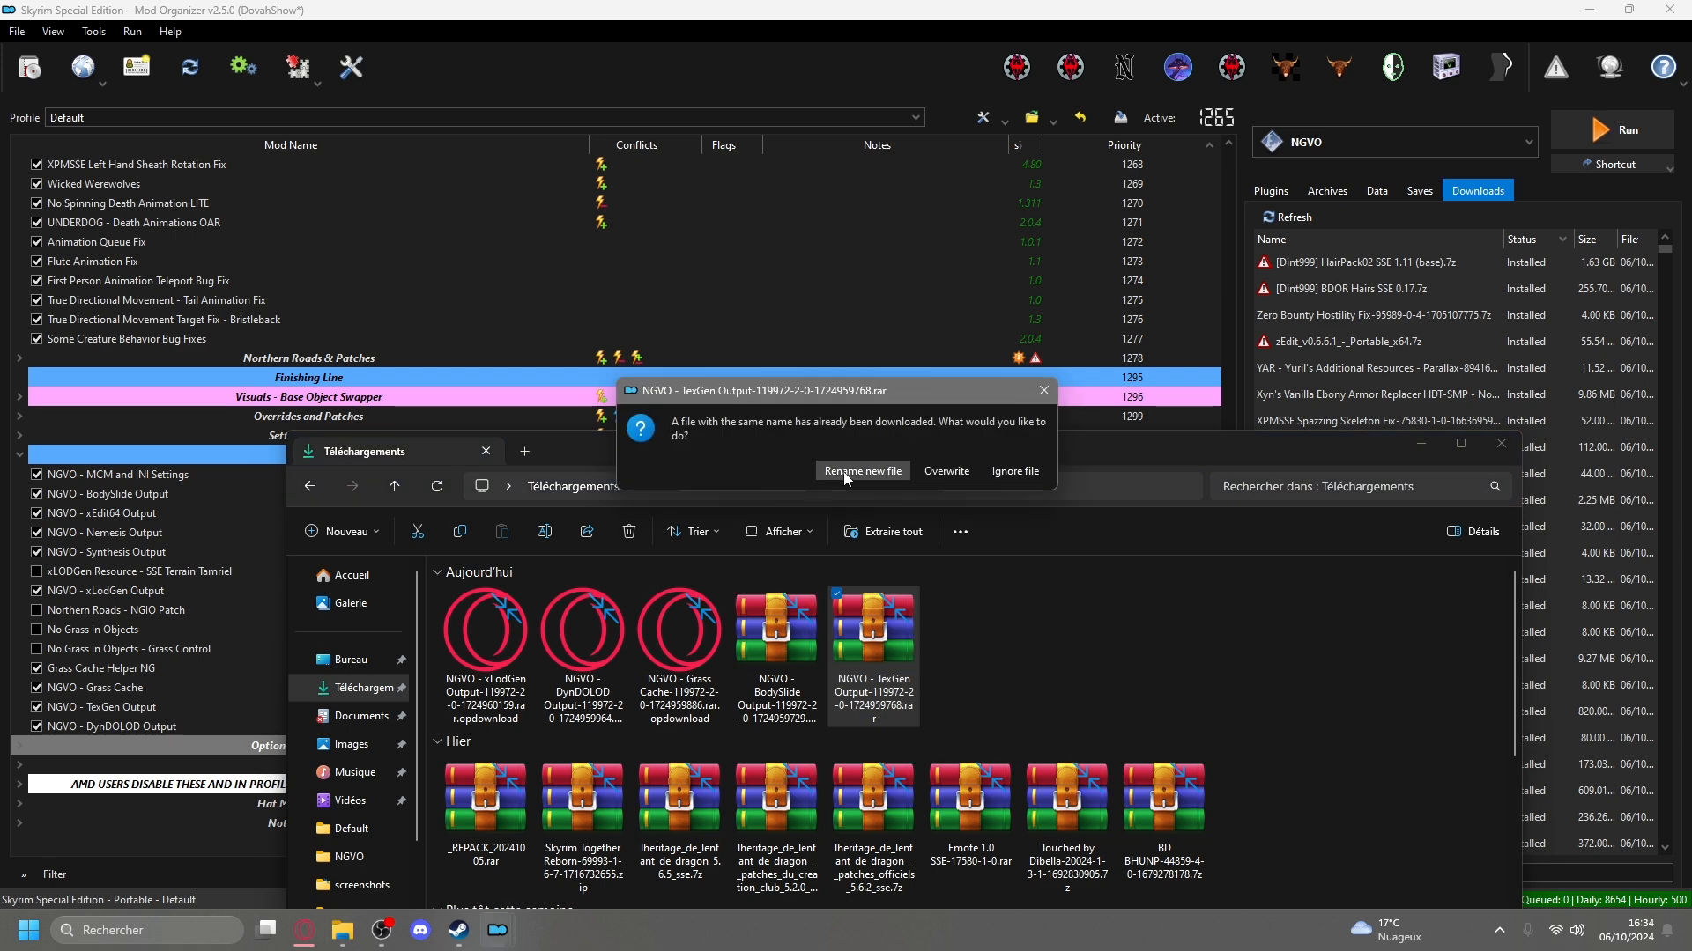
pyautogui.click(927, 471)
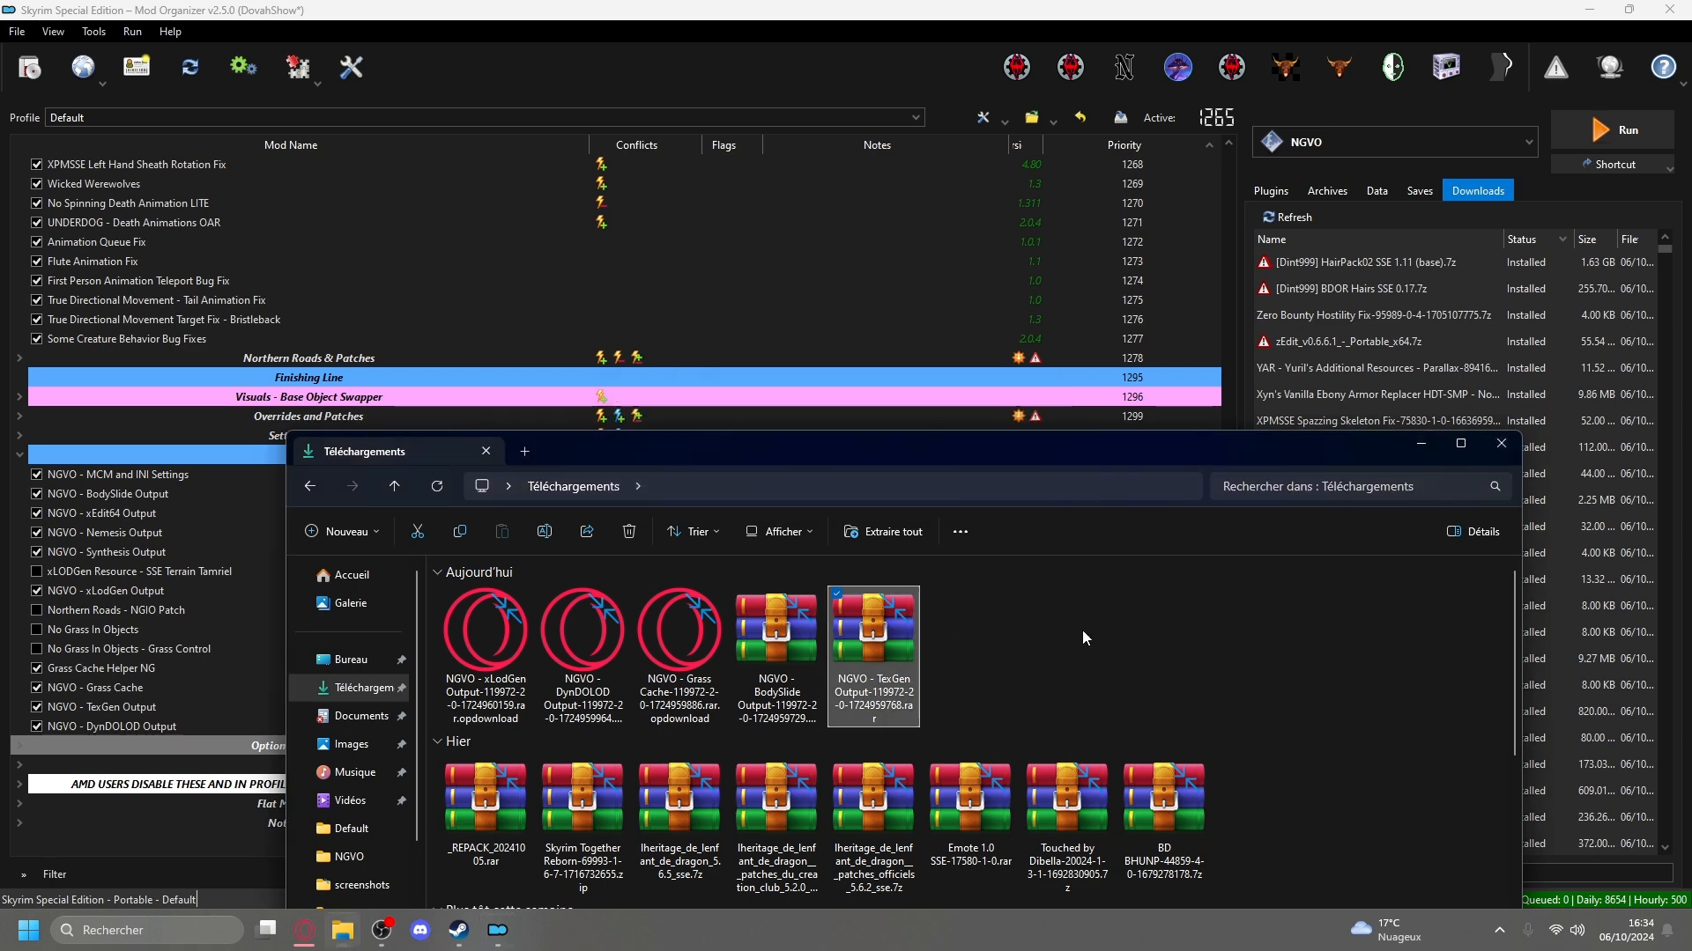
# Sort Mod Organizer's downloads list by file date to look for the added archive.
pyautogui.click(1591, 238)
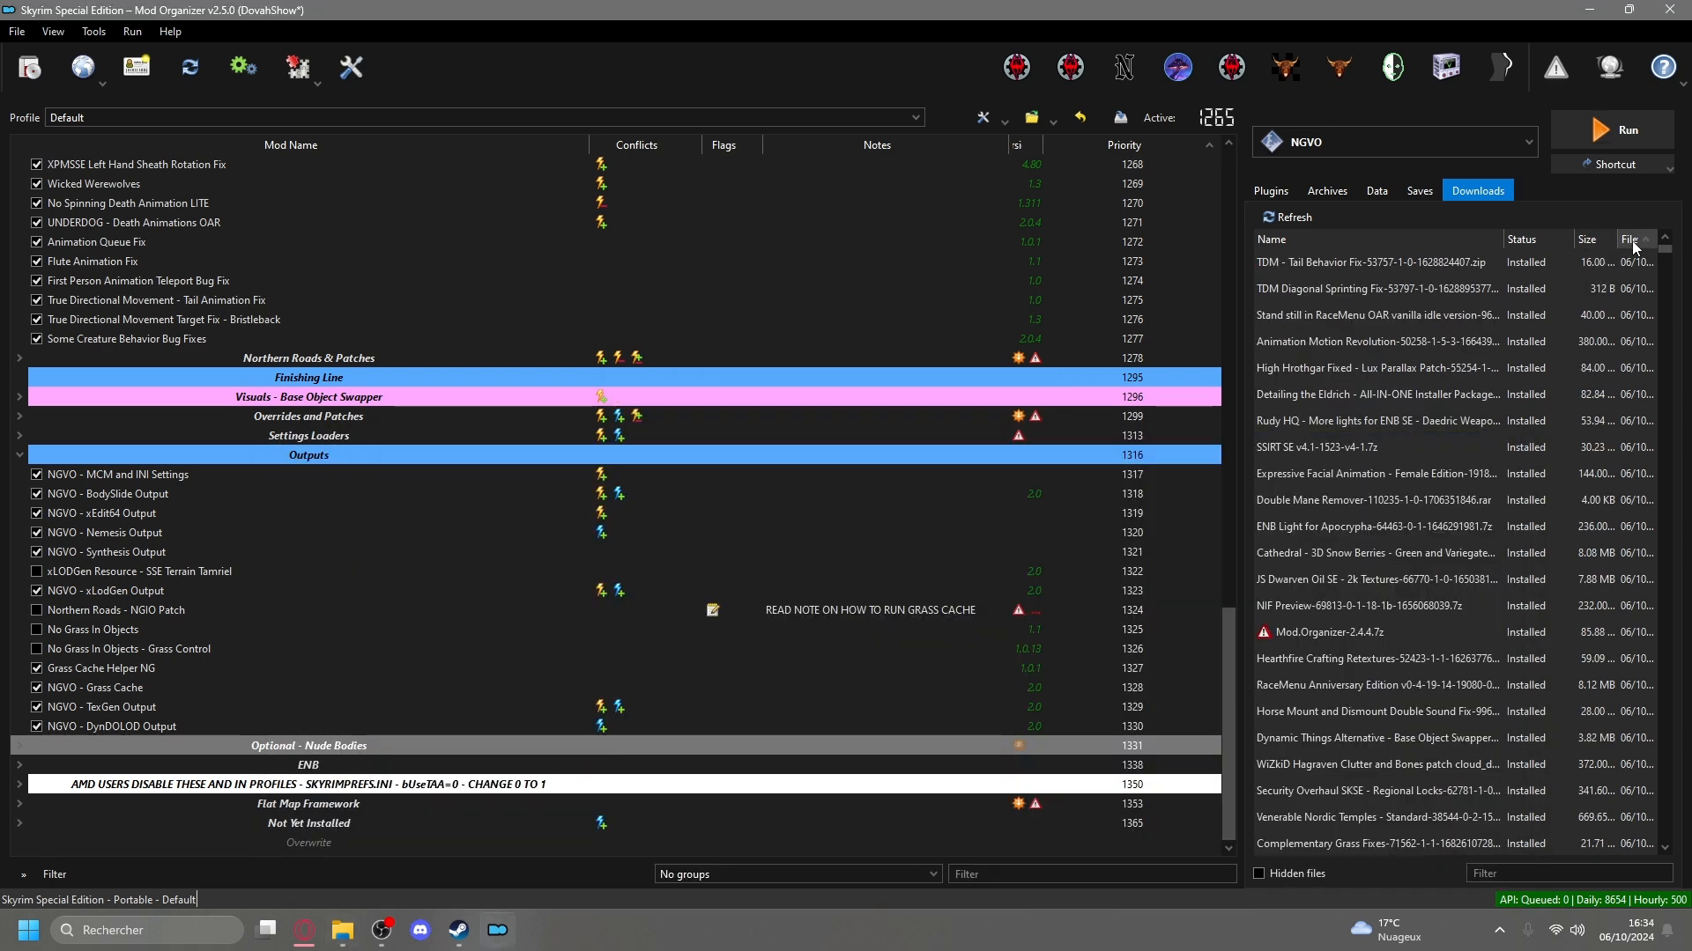
pyautogui.click(1629, 239)
pyautogui.click(1629, 238)
pyautogui.click(1630, 237)
# Install the TexGen Output archive from the Téléchargements folder directly into the mod list under the name NGVO - TexGen Output.
pyautogui.click(343, 930)
pyautogui.moveTo(959, 451); pyautogui.dragTo(1152, 50)
pyautogui.moveTo(1062, 242); pyautogui.dragTo(292, 717)
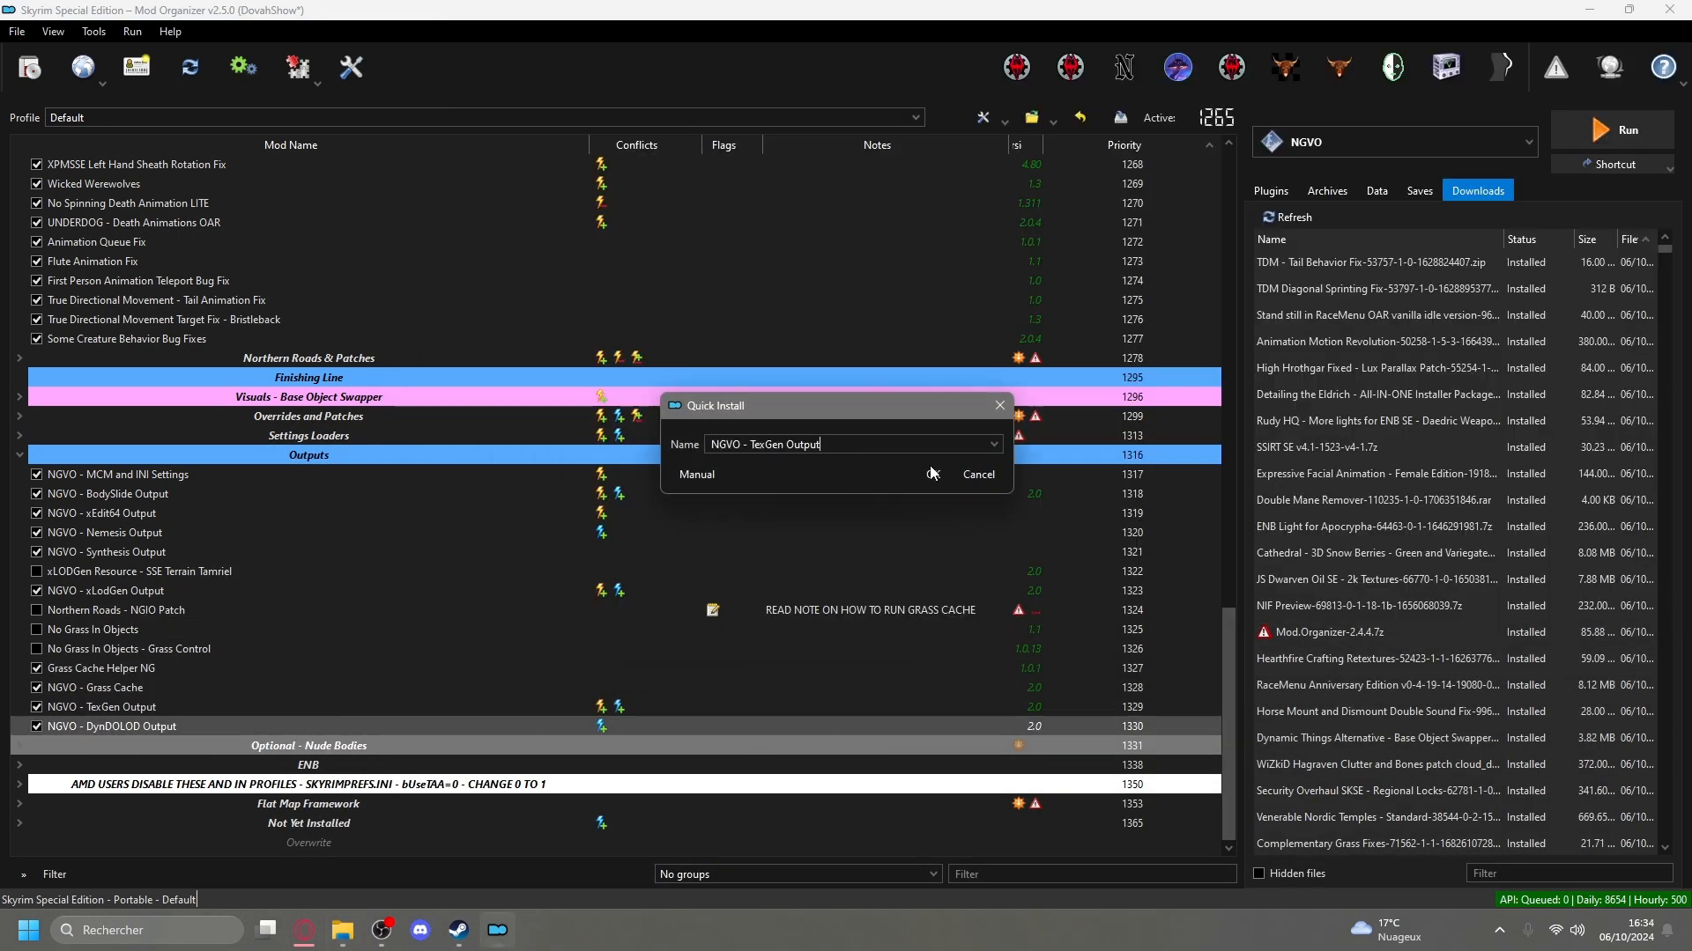
pyautogui.click(931, 473)
pyautogui.click(840, 510)
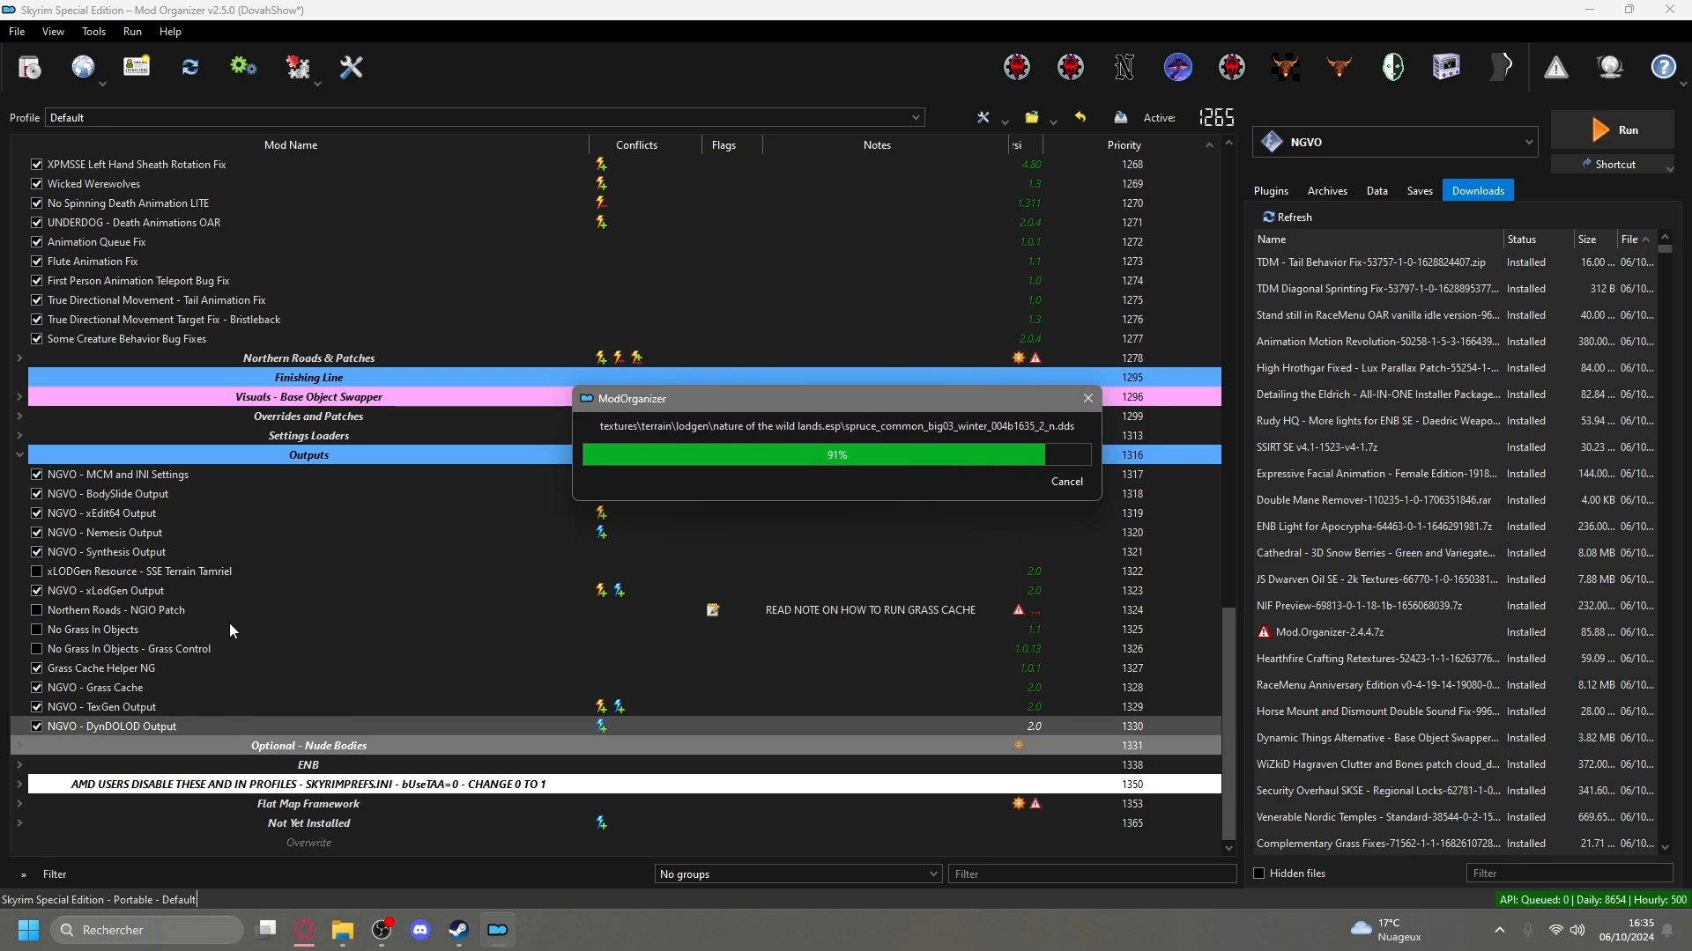
# Install the downloaded BodySlide Output archive into the Outputs group of the mod list as NGVO - BodySlide Output.
pyautogui.click(342, 930)
pyautogui.click(969, 256)
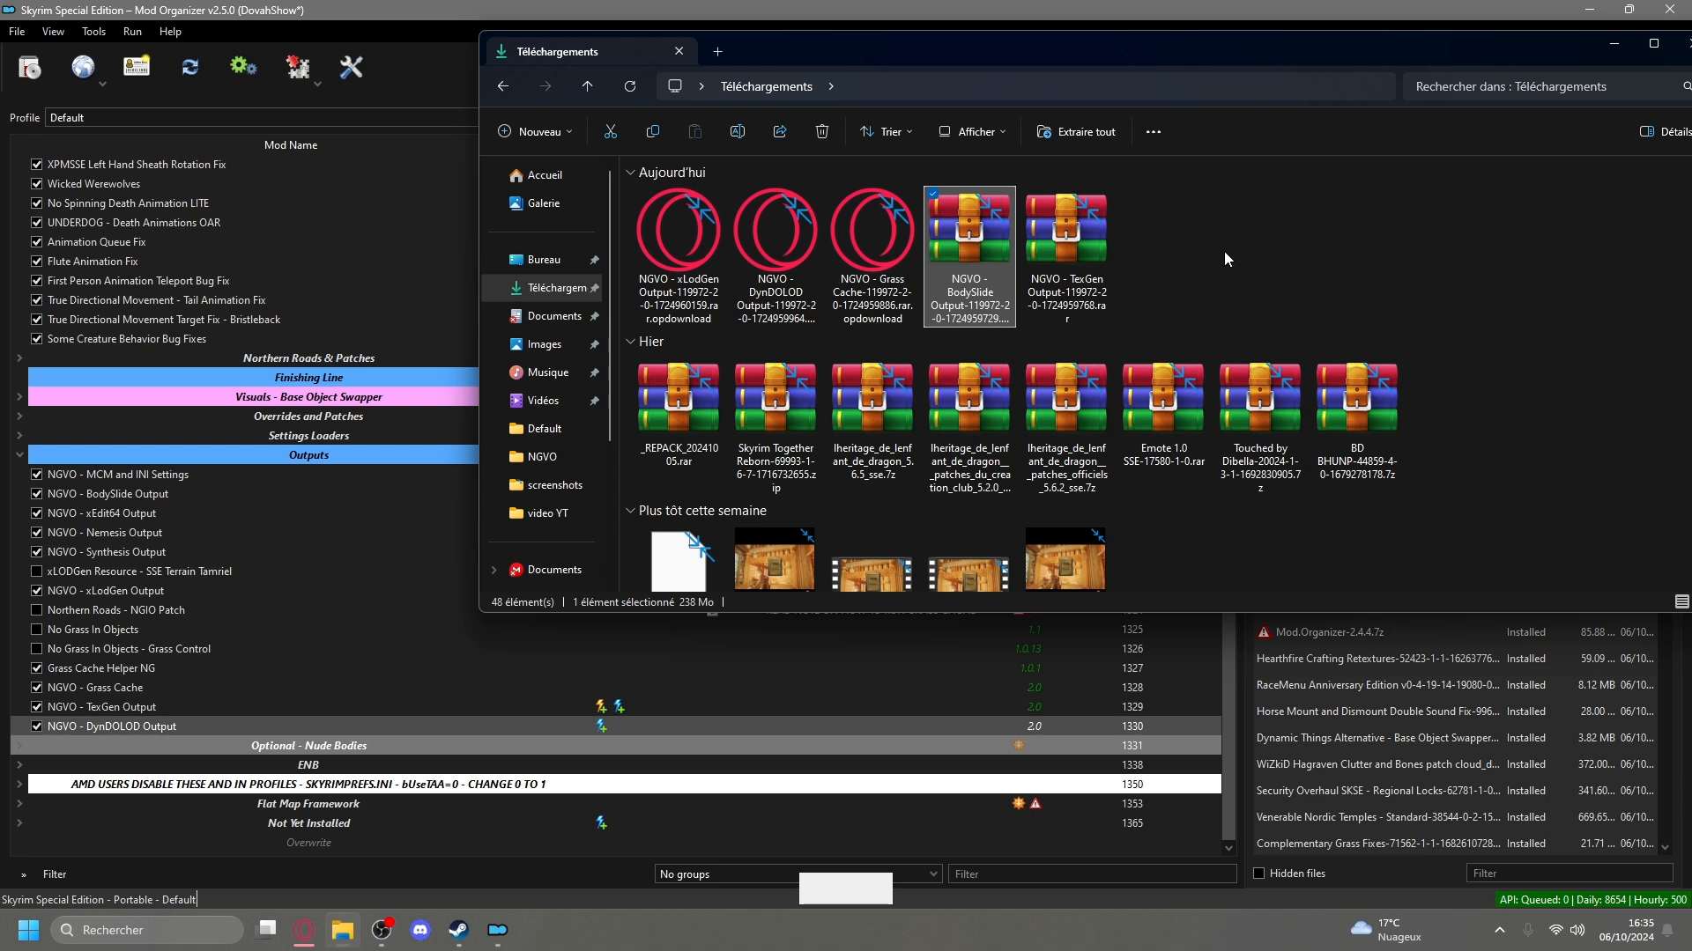
pyautogui.moveTo(278, 539); pyautogui.dragTo(211, 589)
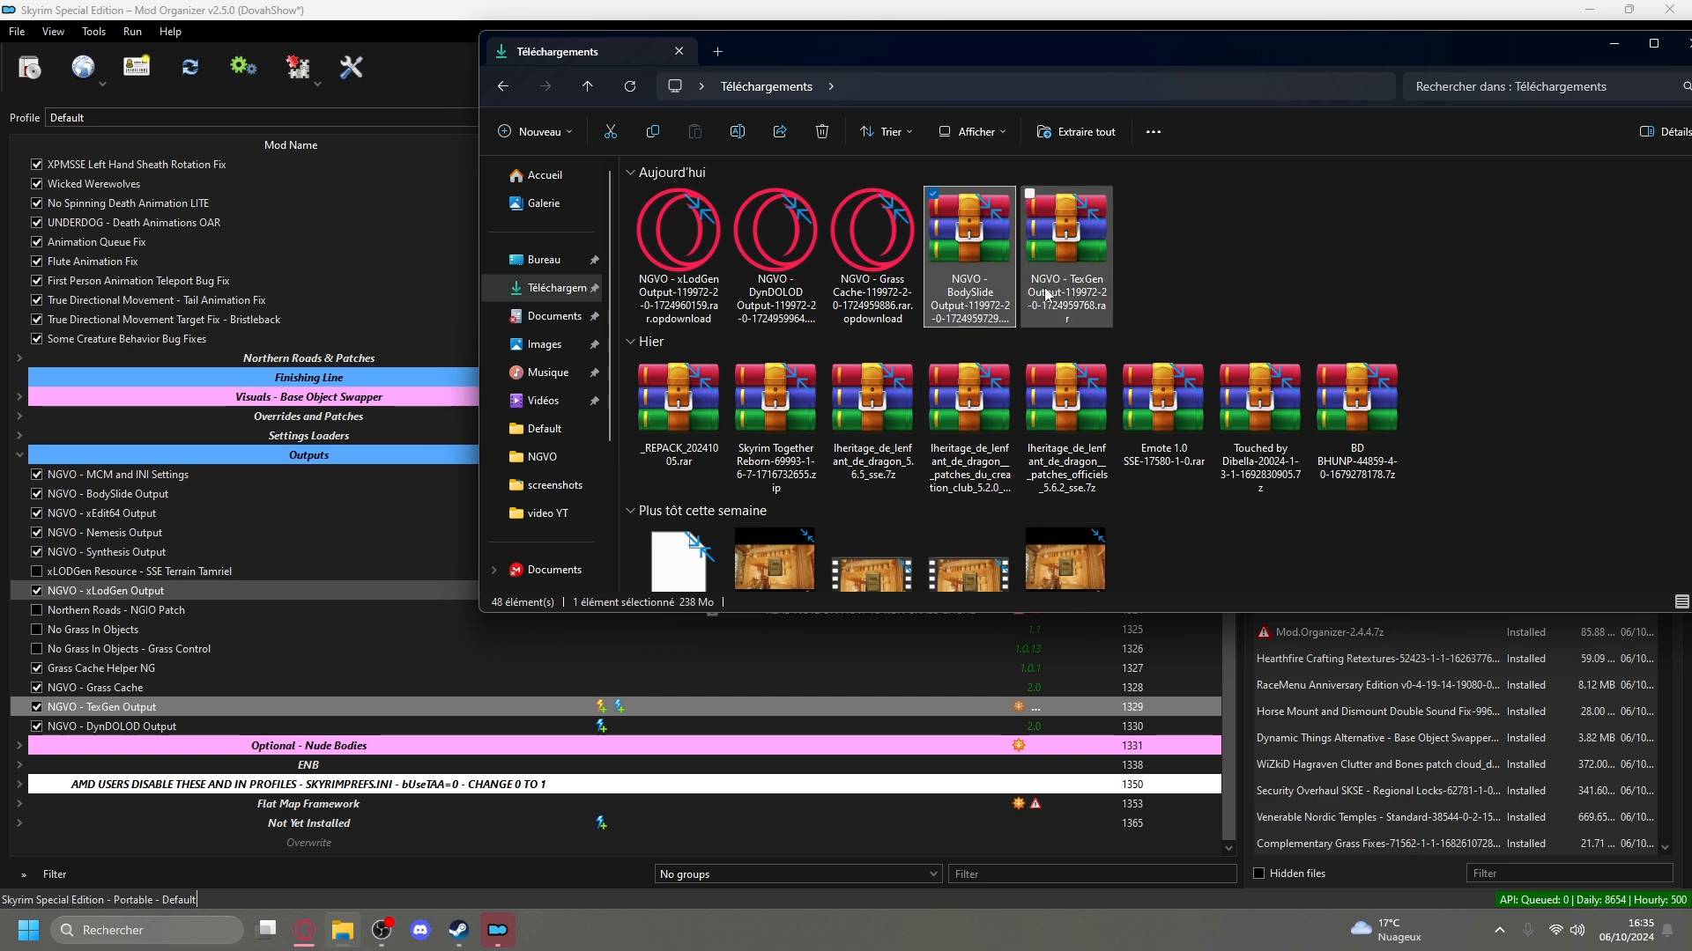
pyautogui.moveTo(991, 46); pyautogui.dragTo(1030, 319)
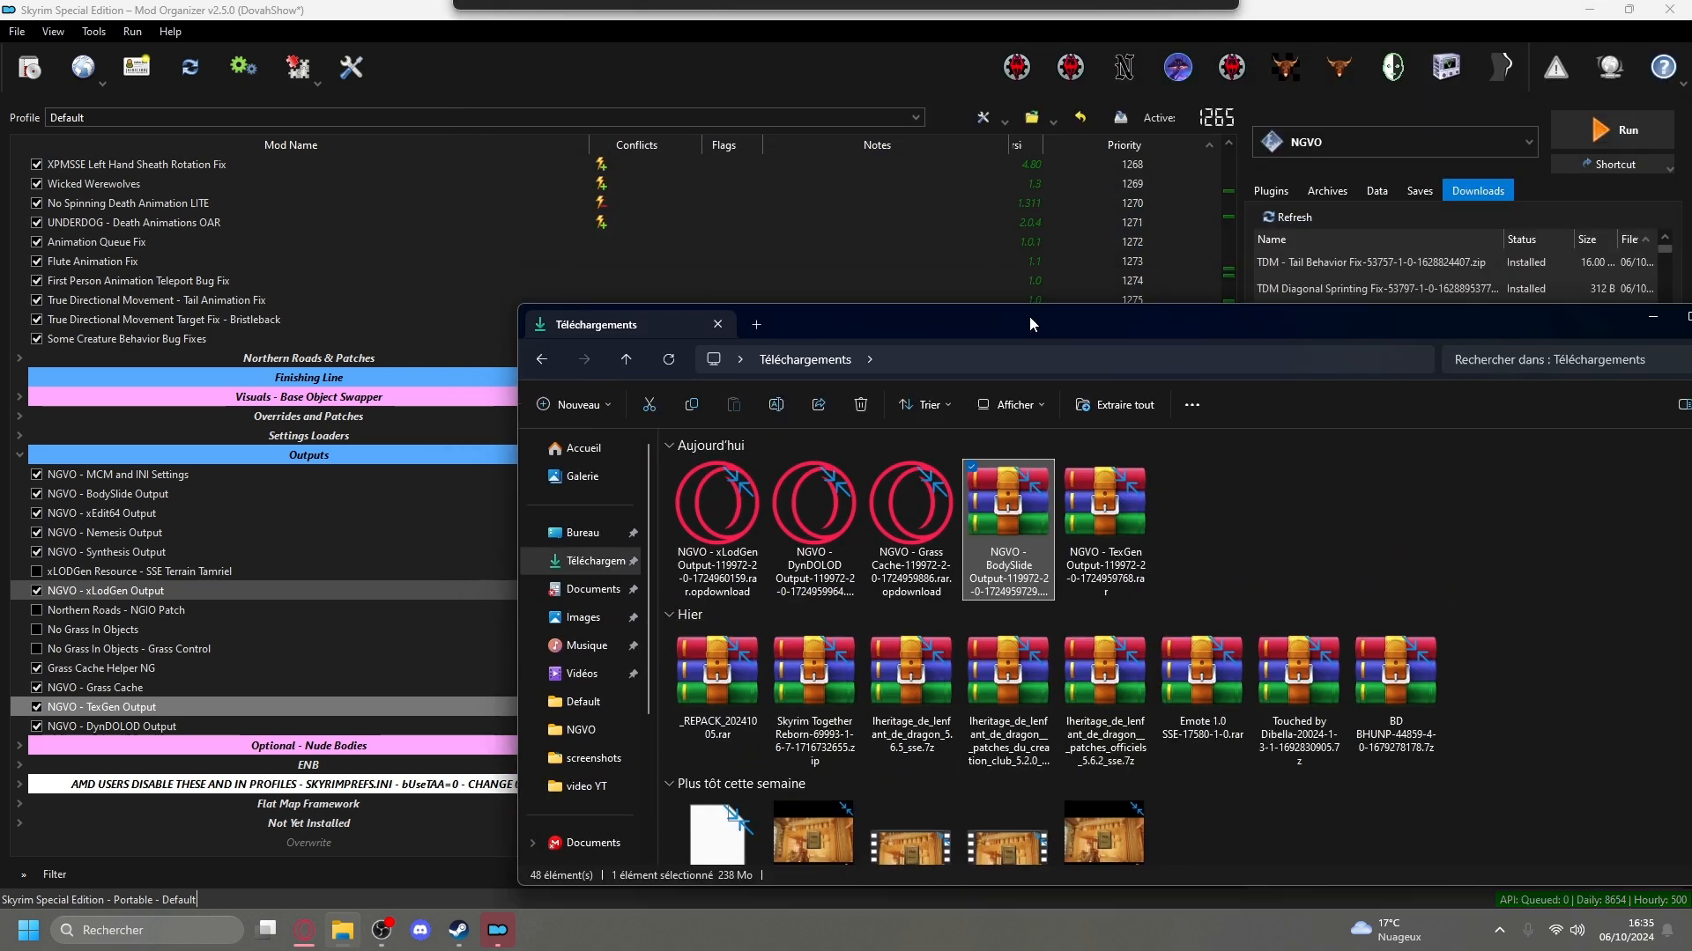
pyautogui.moveTo(1018, 539); pyautogui.dragTo(247, 568)
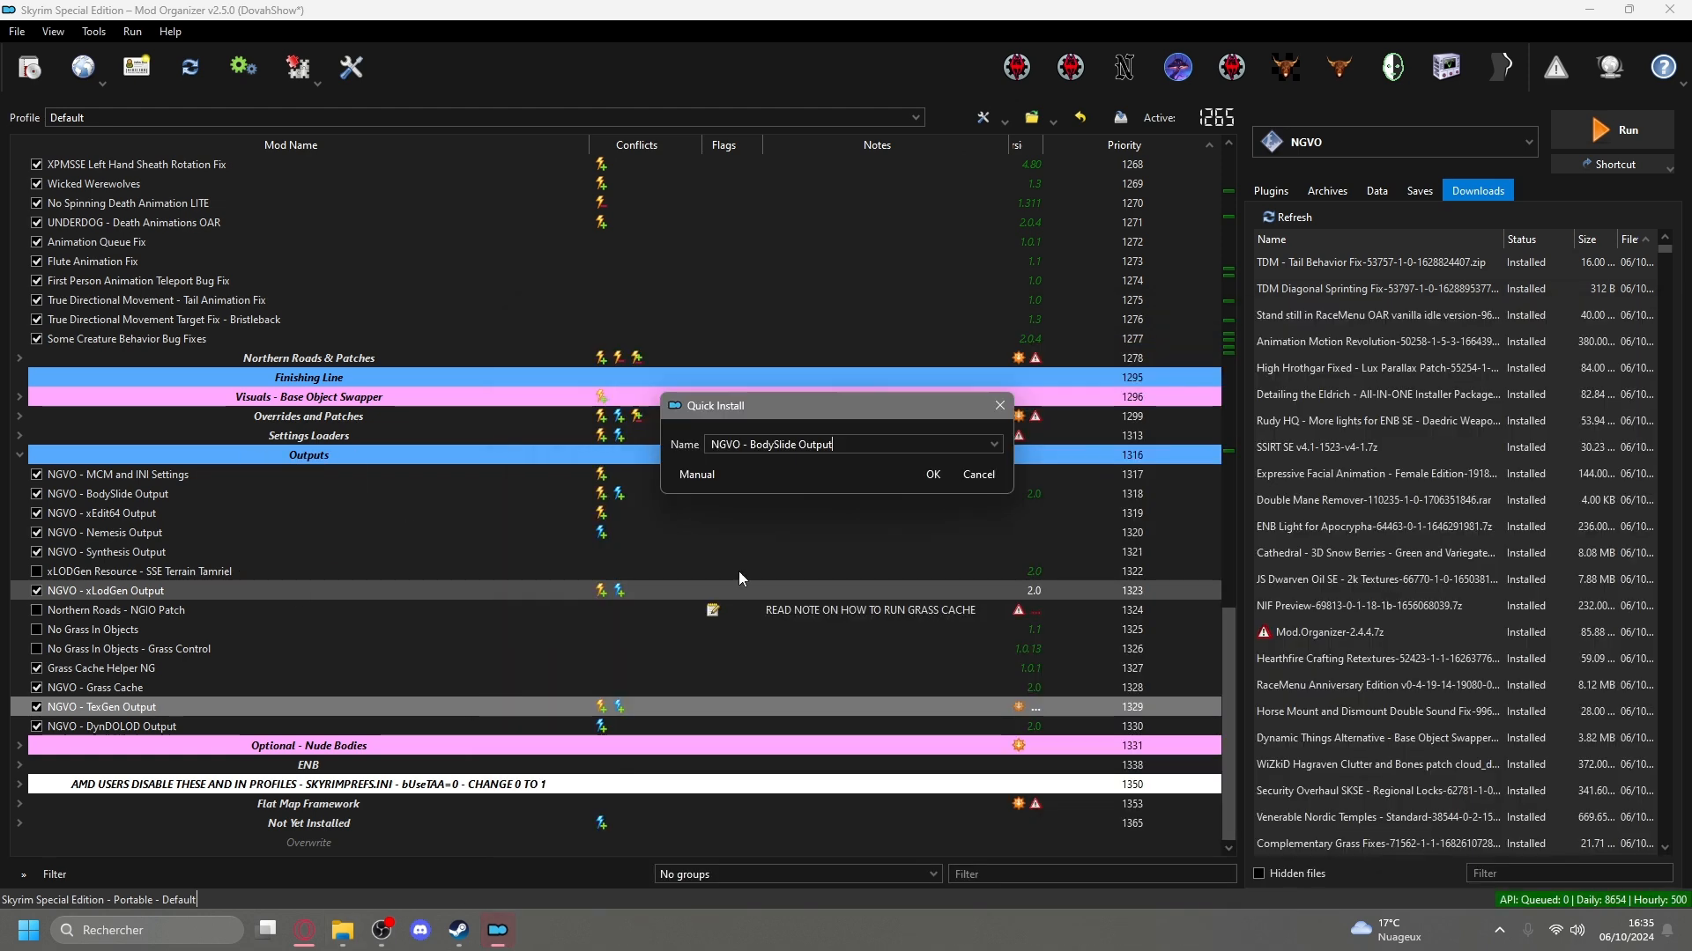
pyautogui.click(930, 476)
pyautogui.click(844, 502)
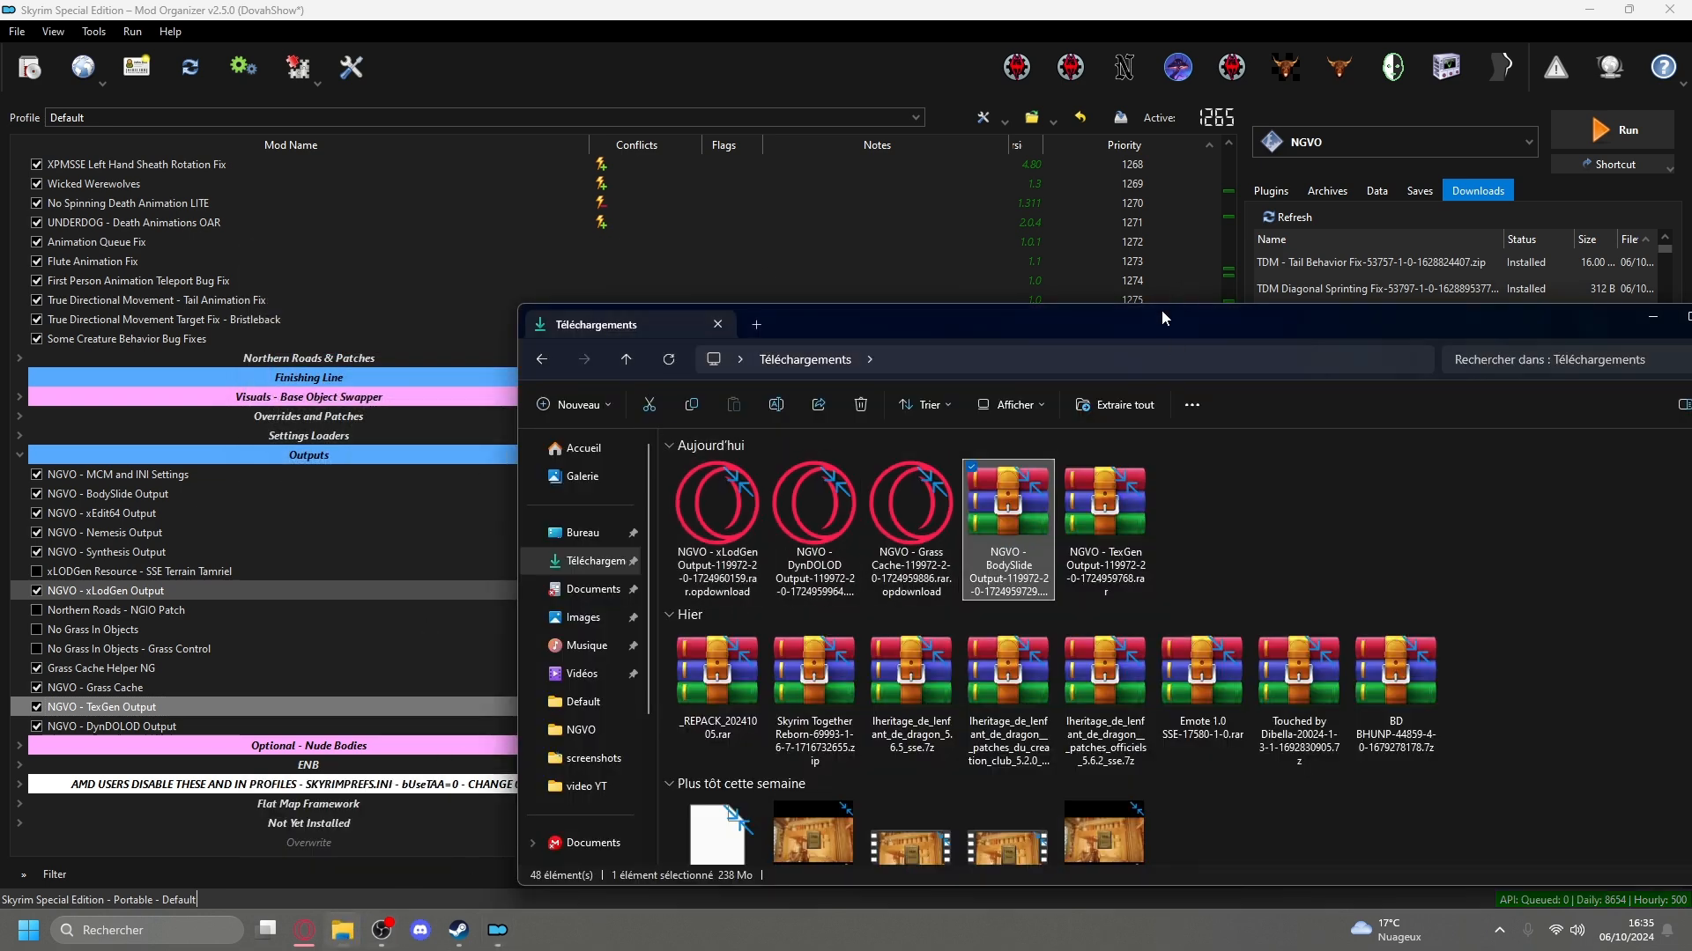
# View the downloaded NGVO output archives in the Téléchargements folder, and minimize the folder window to return to the mod list.
pyautogui.moveTo(1161, 311); pyautogui.dragTo(933, 647)
pyautogui.moveTo(779, 646); pyautogui.dragTo(933, 244)
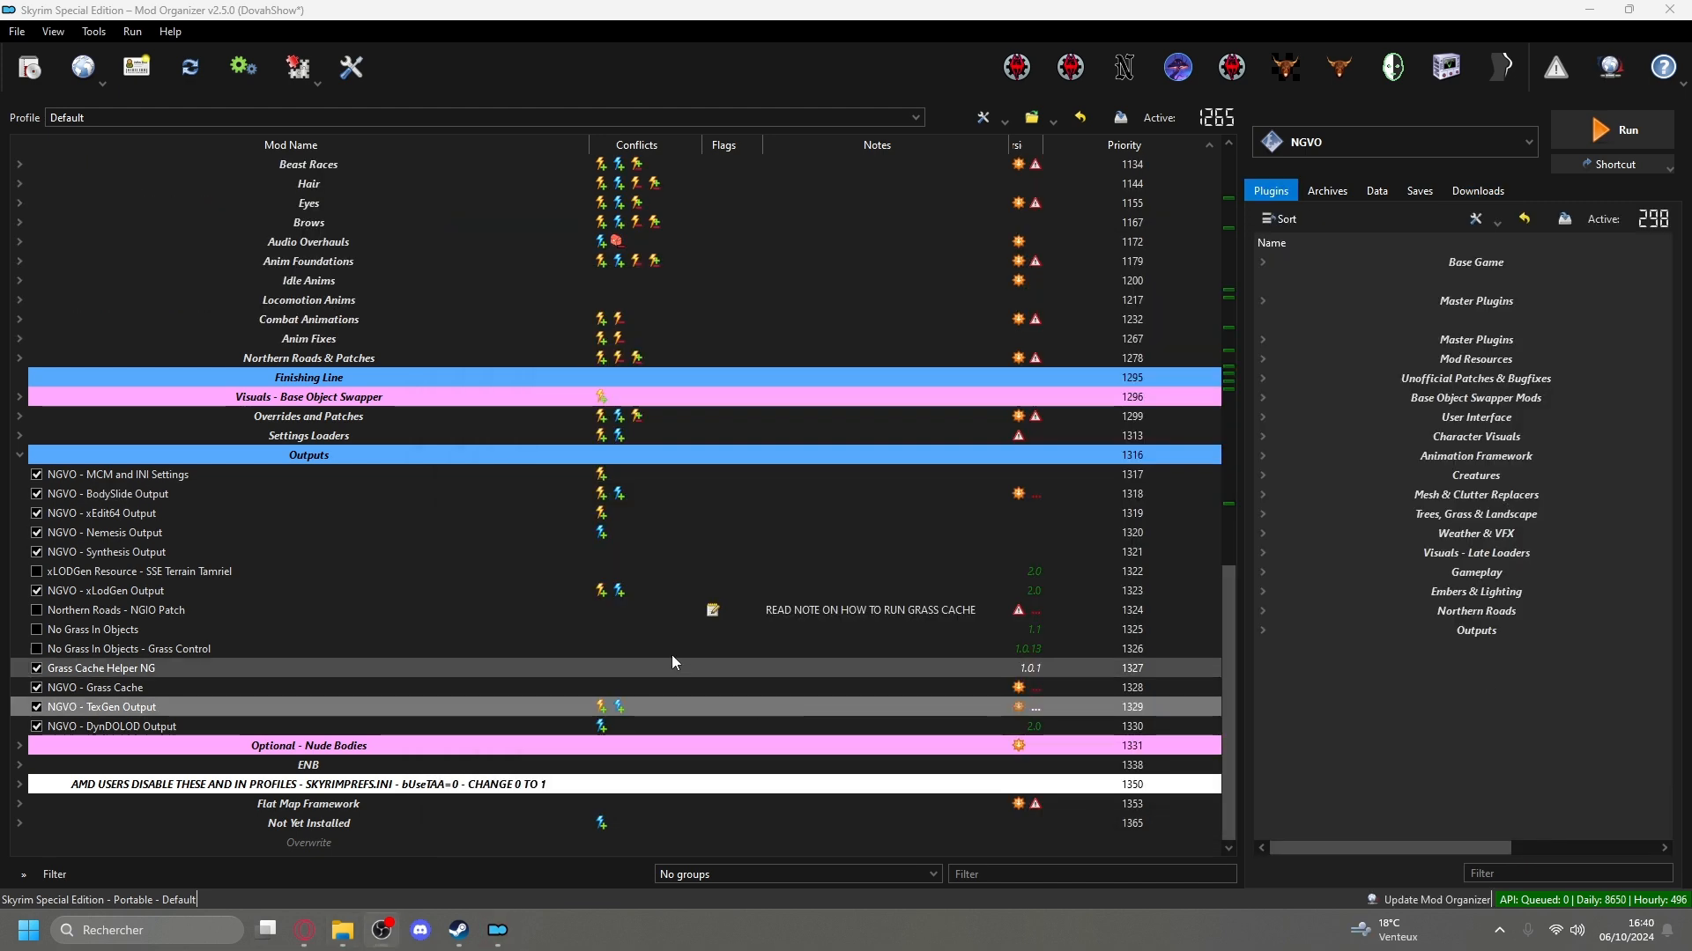
pyautogui.click(343, 931)
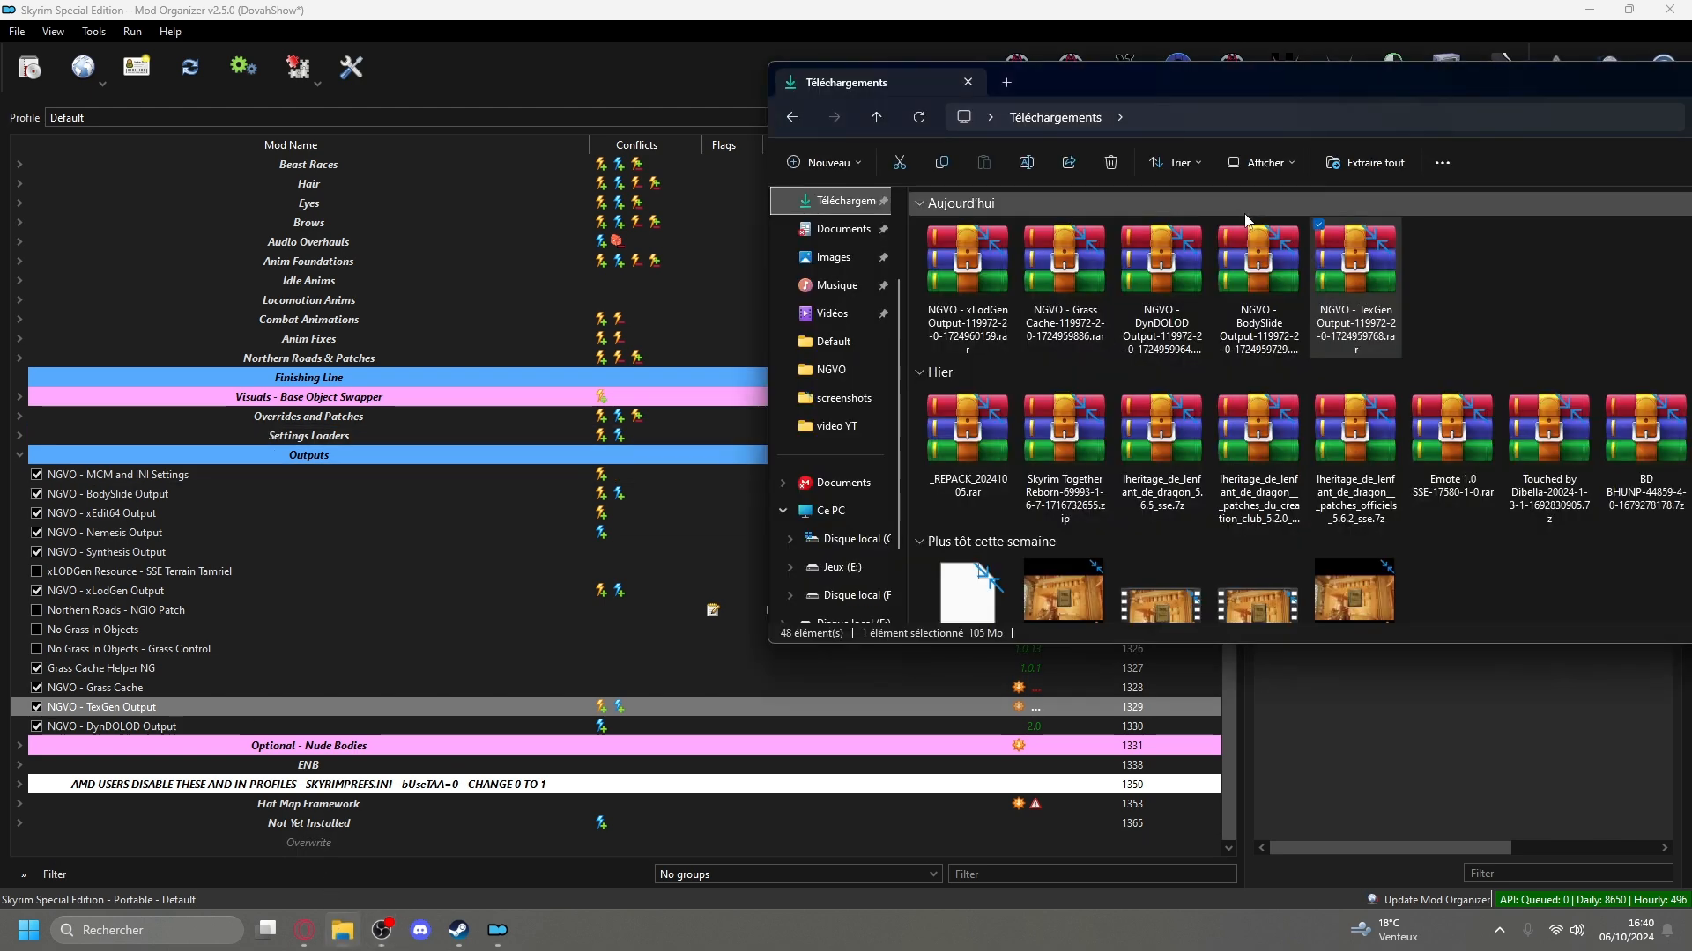
pyautogui.moveTo(1552, 74); pyautogui.dragTo(1055, 182)
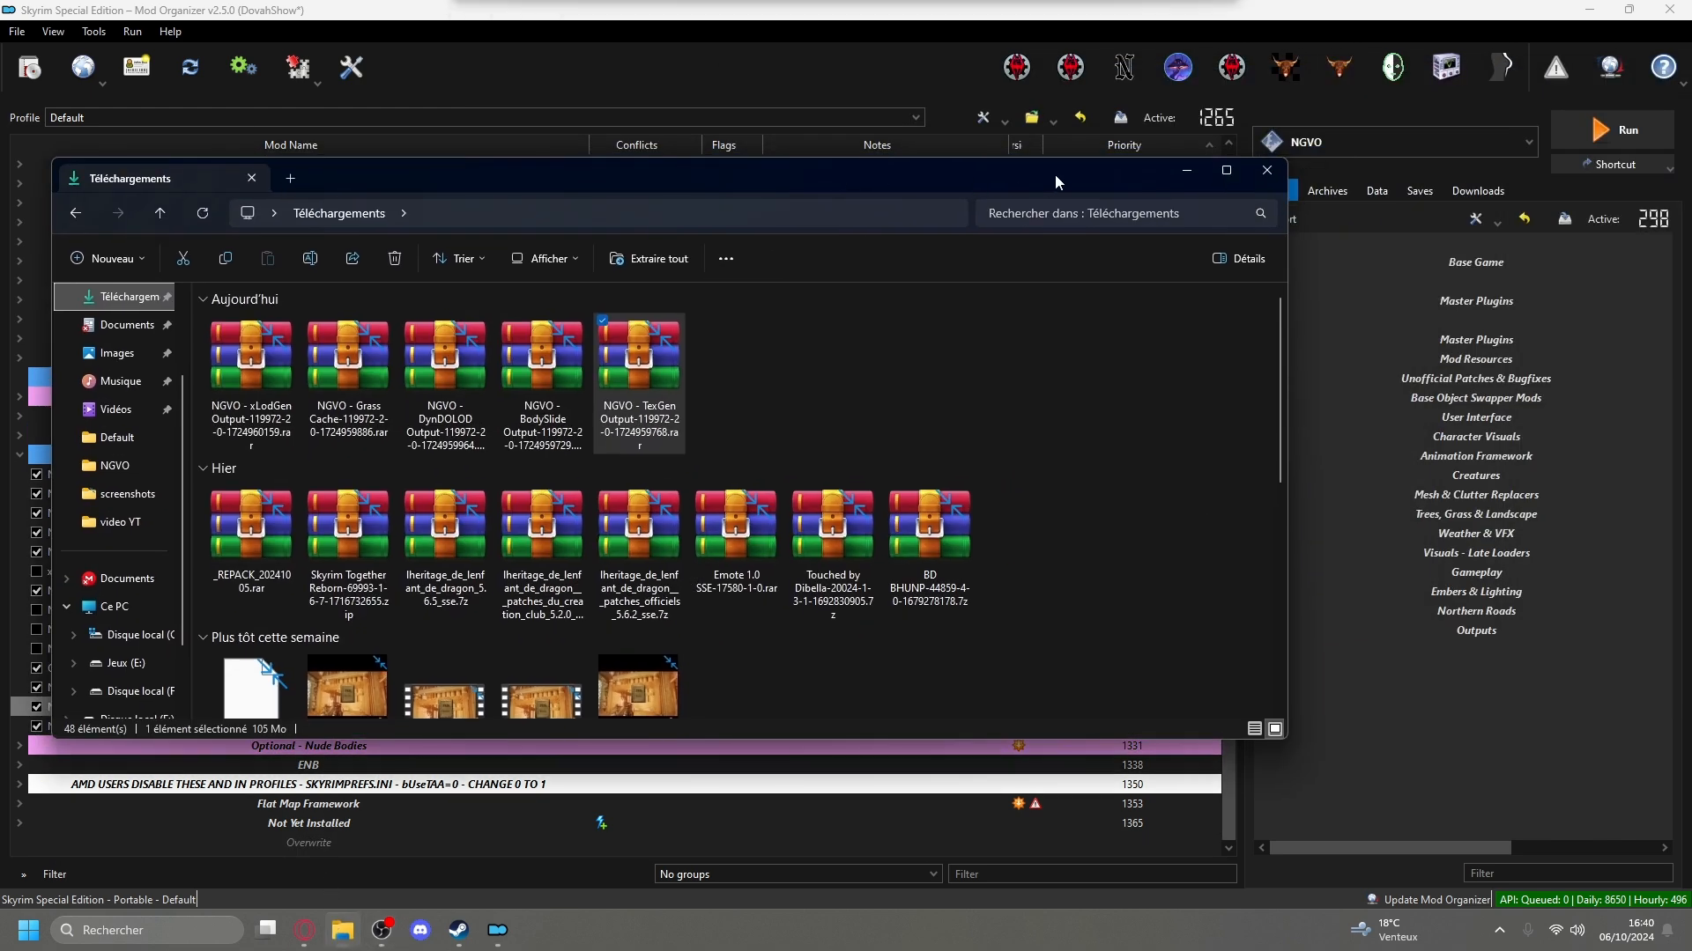
pyautogui.click(1186, 170)
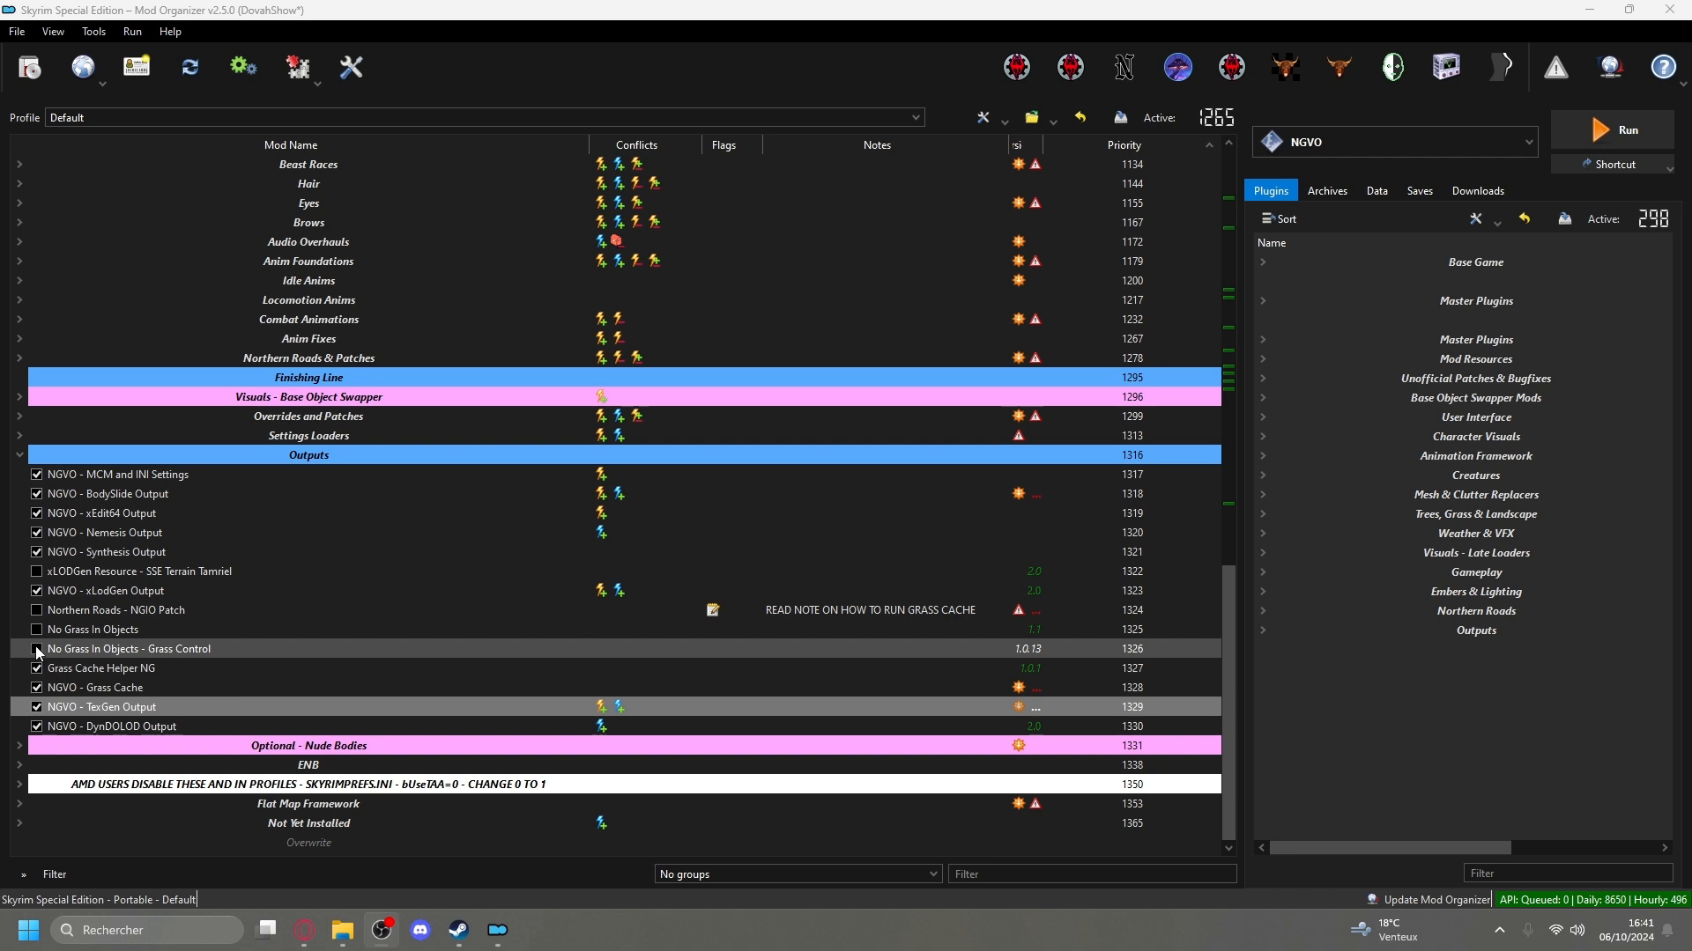
# Enable xLODGen Resource - SSE Terrain Tamriel, Northern Roads - NGIO Patch, No Grass In Objects and its Grass Control mod in the Outputs group.
pyautogui.click(101, 569)
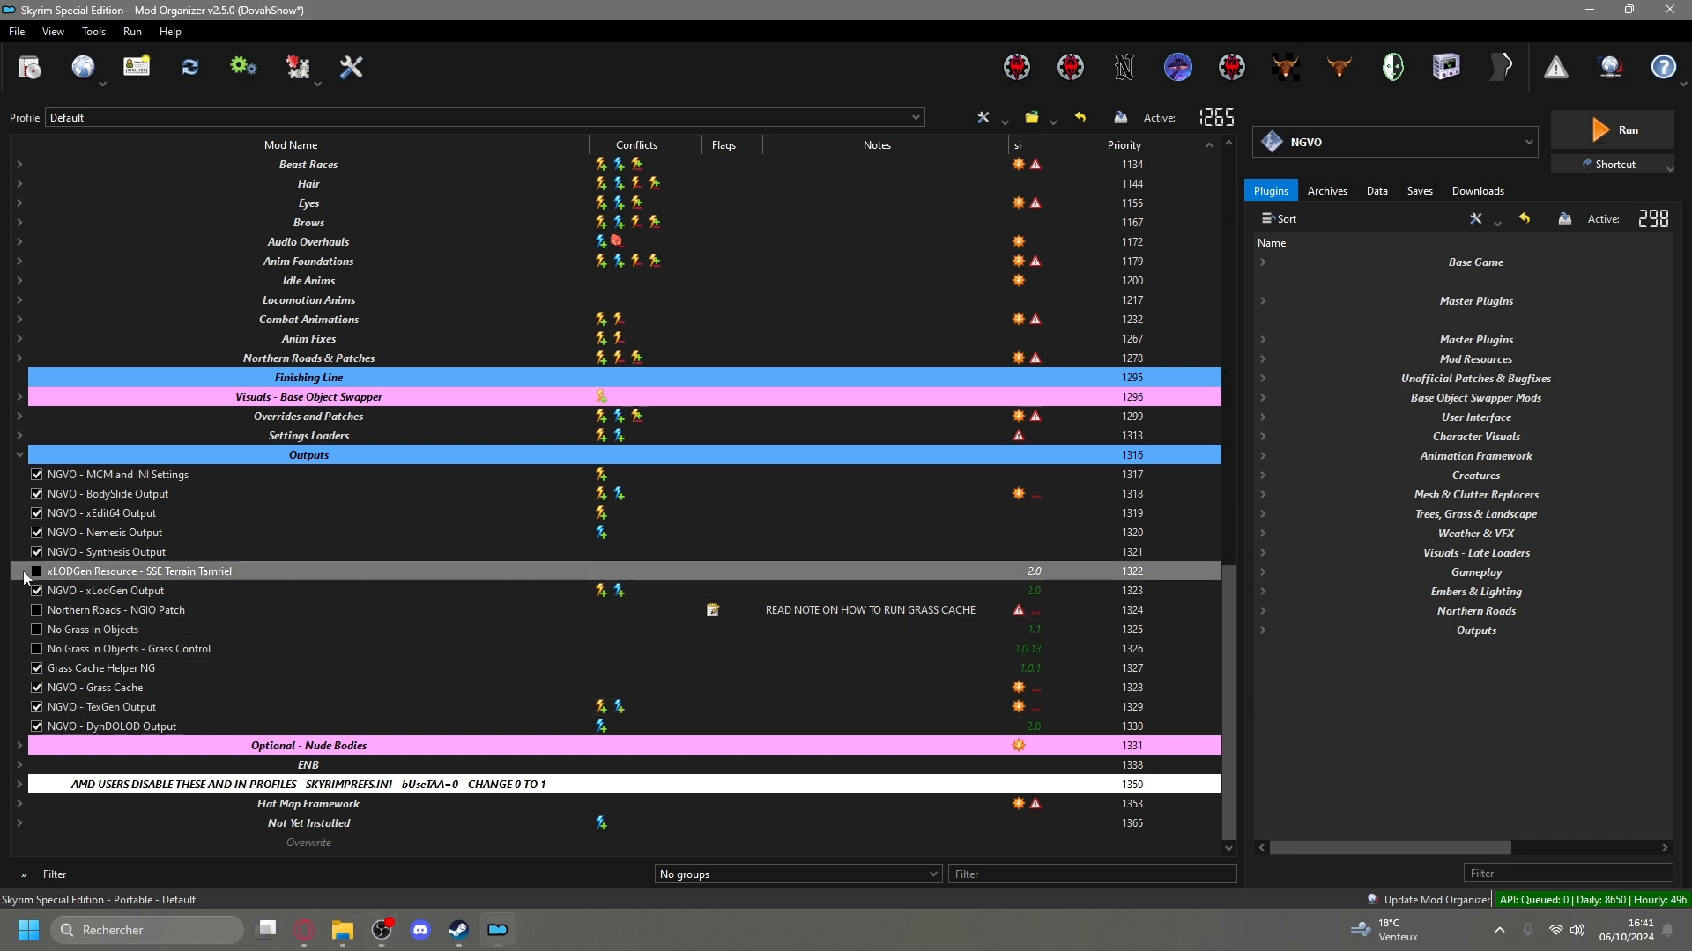
pyautogui.click(36, 610)
pyautogui.click(36, 629)
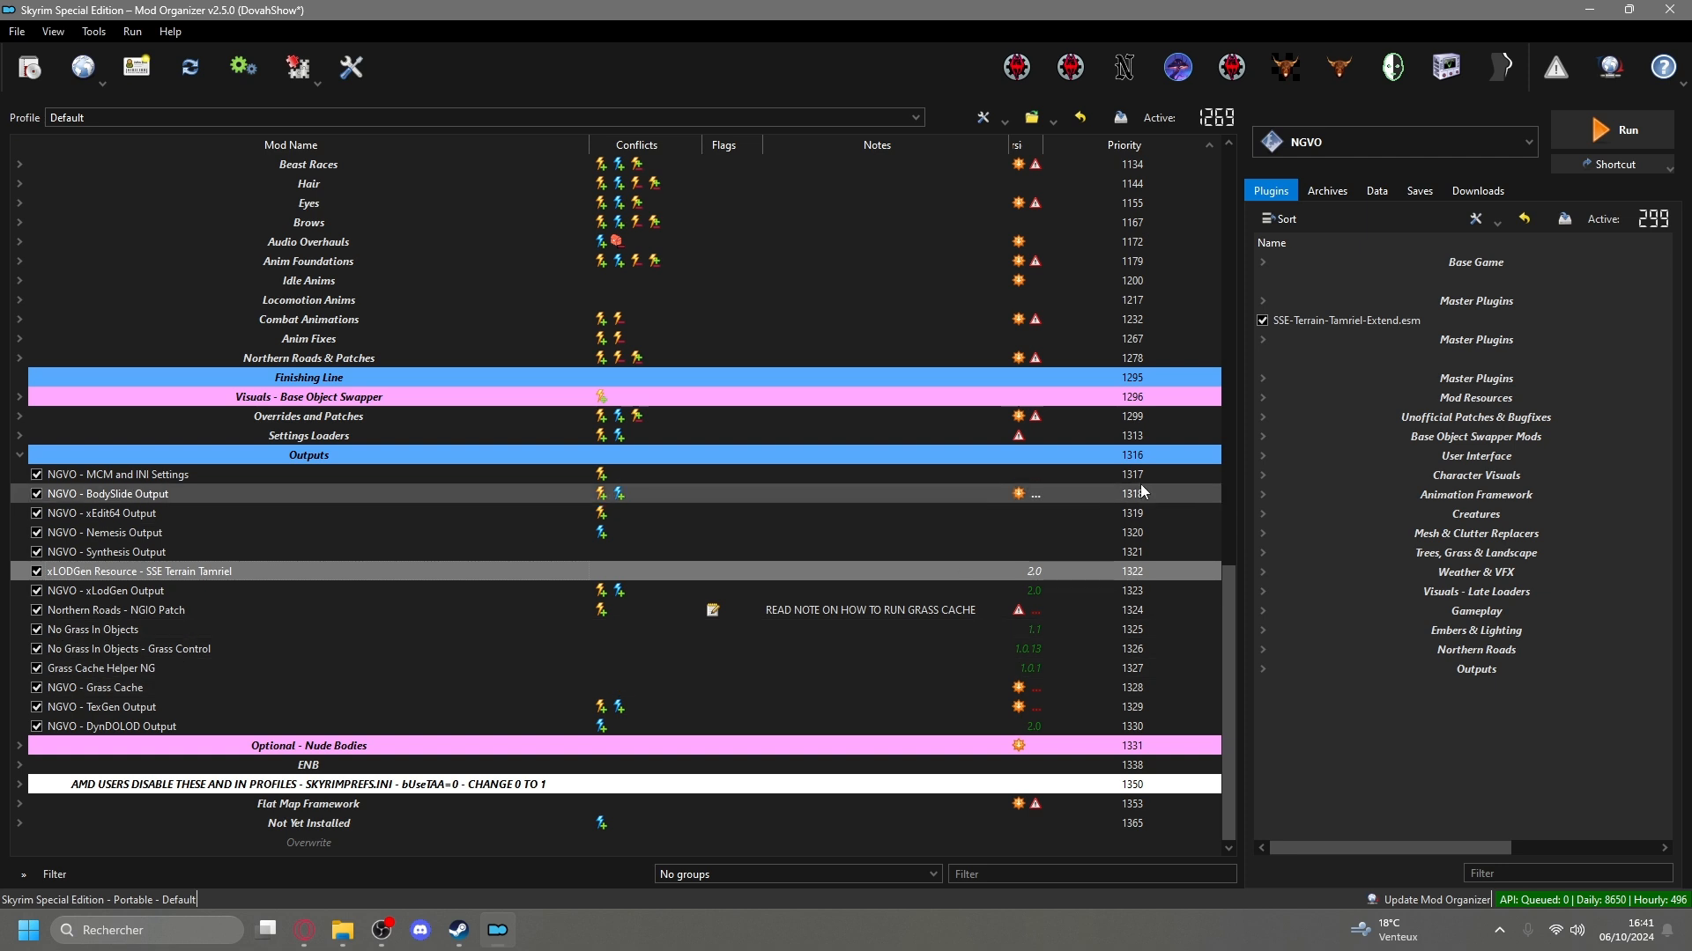
# Sort the plugins list with LOOT, and launch the NGVO executable.
pyautogui.click(1184, 457)
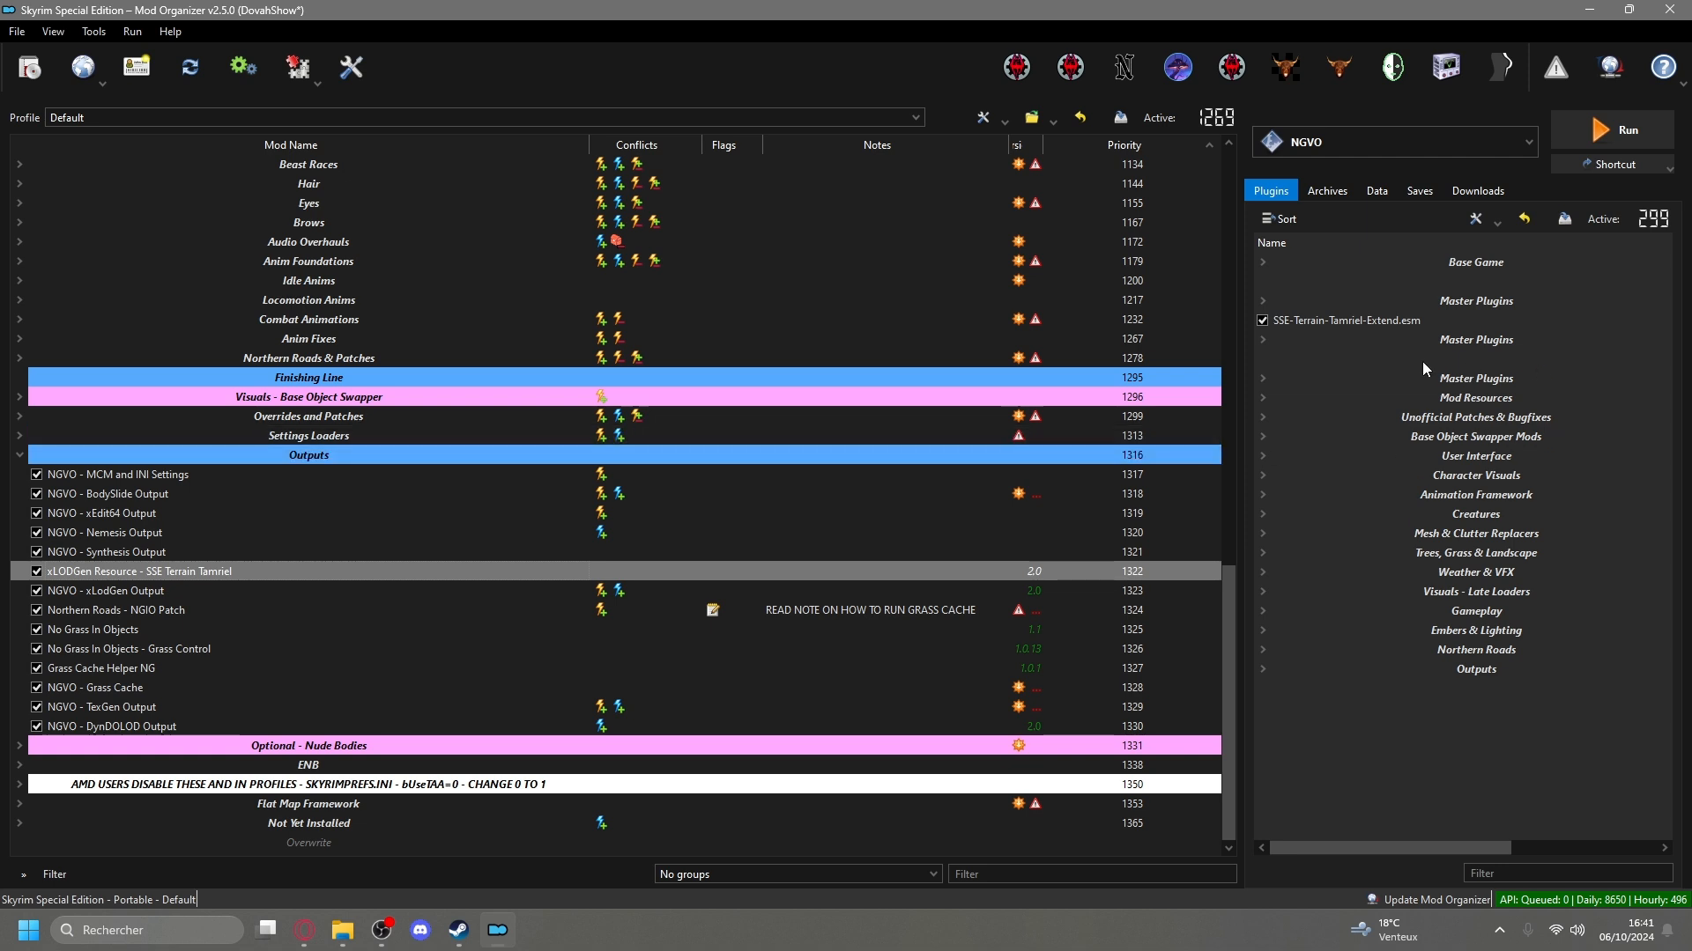
pyautogui.click(1291, 224)
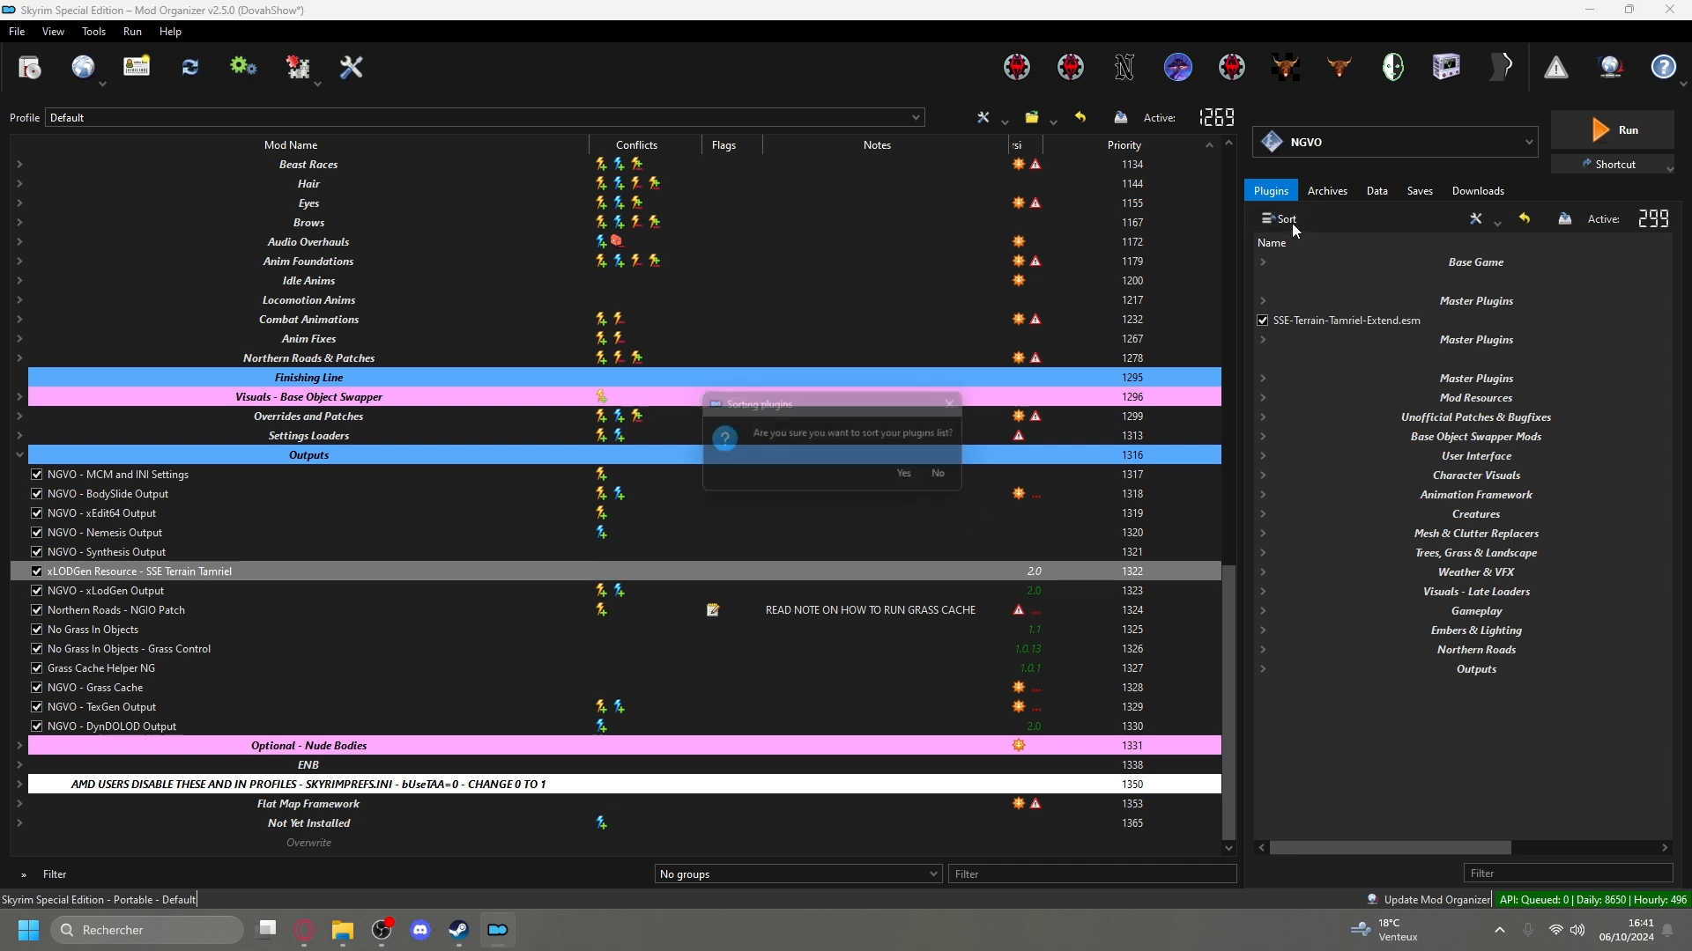
pyautogui.click(914, 478)
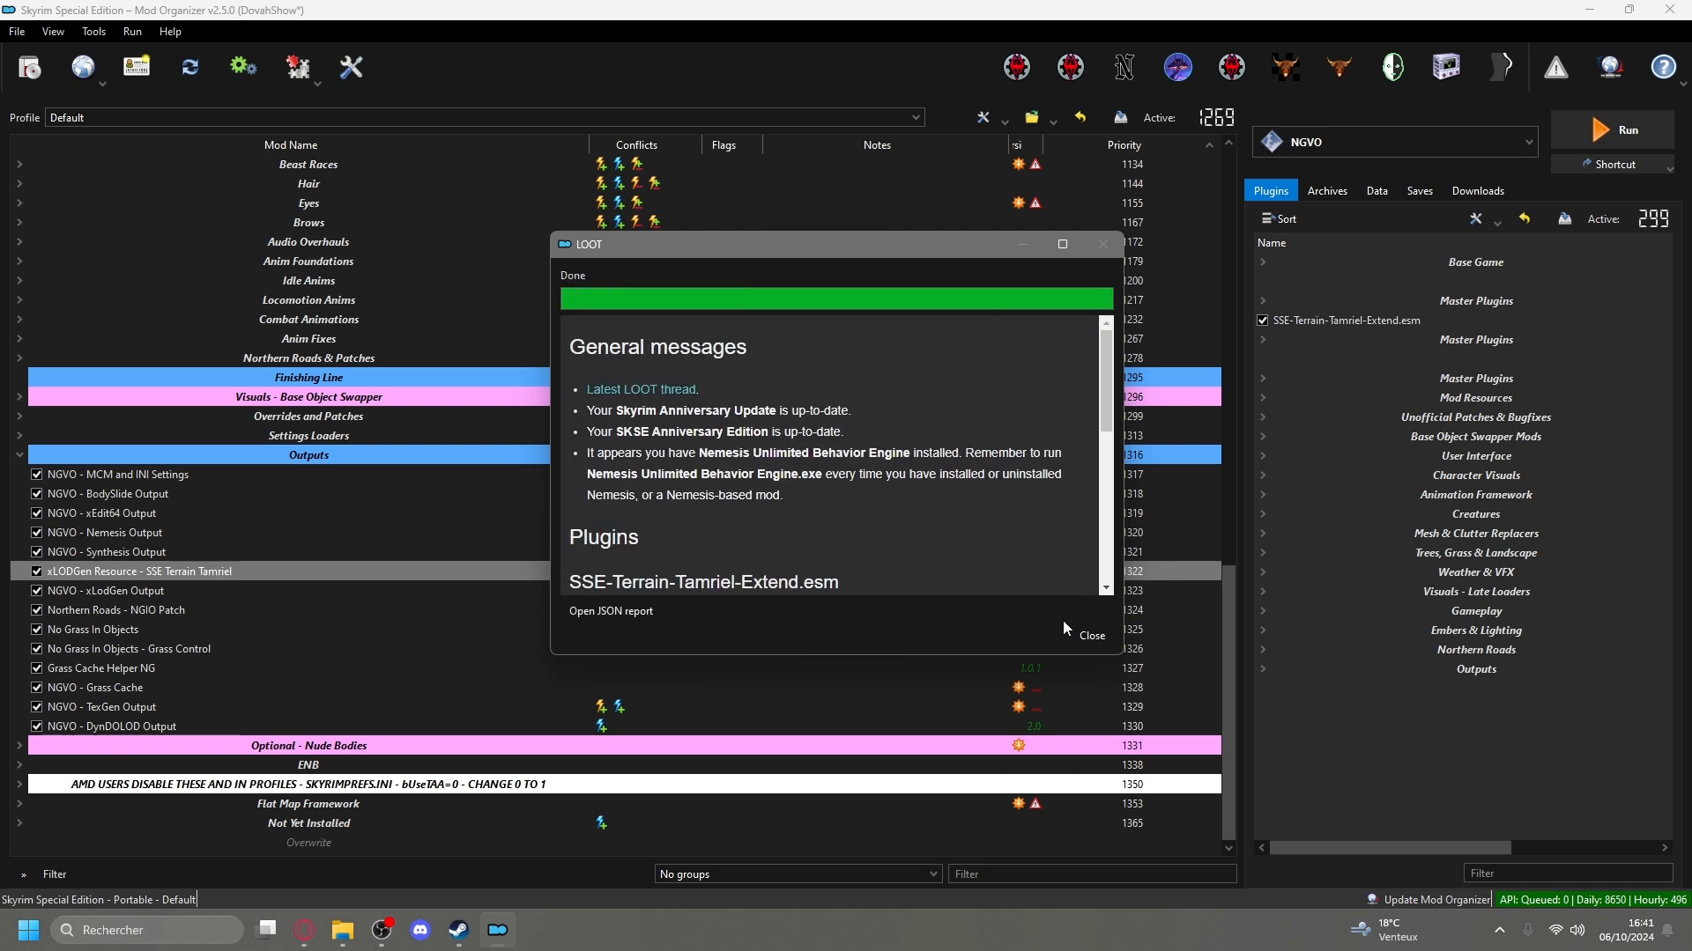
pyautogui.click(1092, 636)
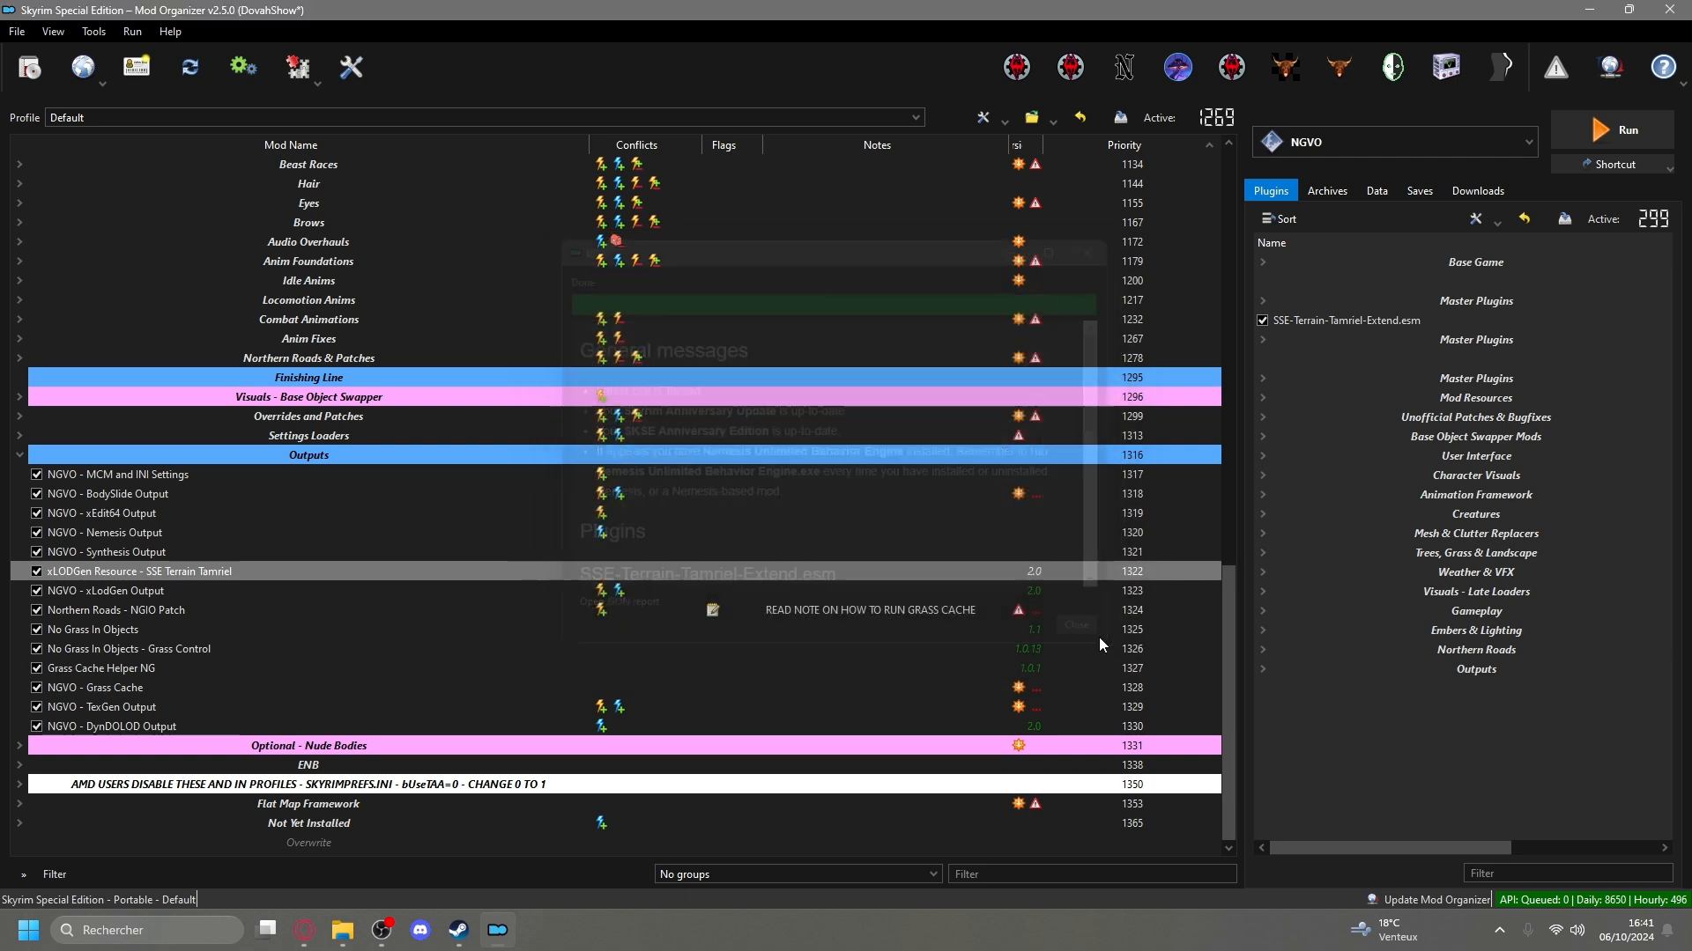
pyautogui.click(1616, 132)
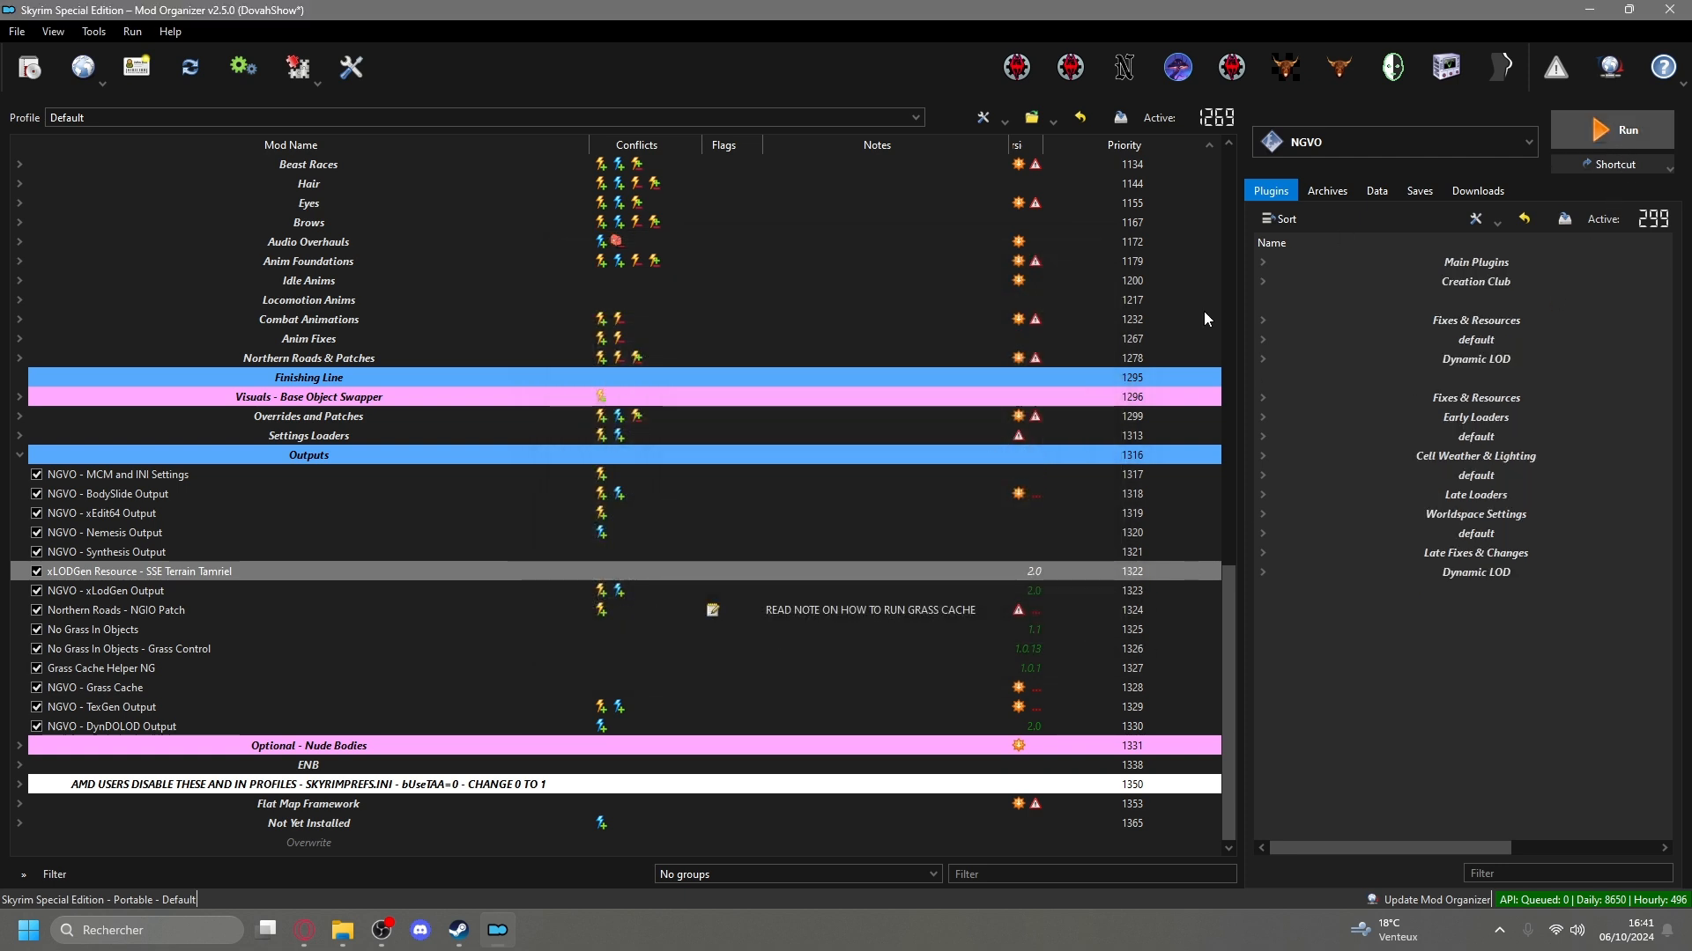
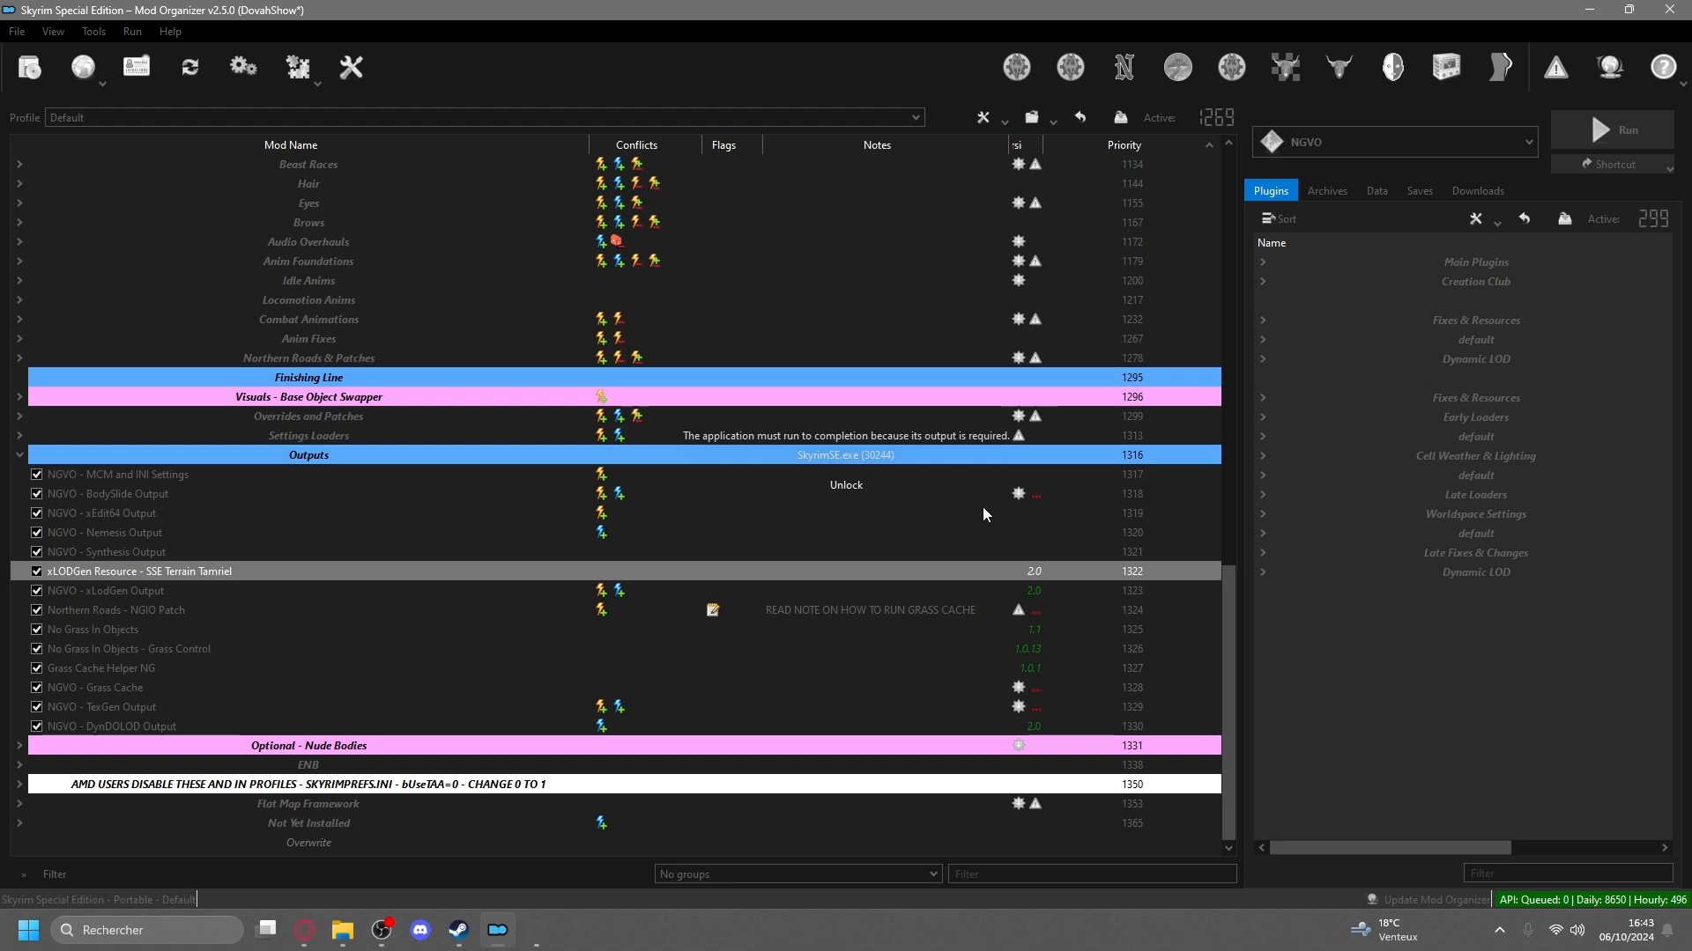
# Switch to the launched Skyrim window, start a new game and skip the introduction.
pyautogui.click(540, 934)
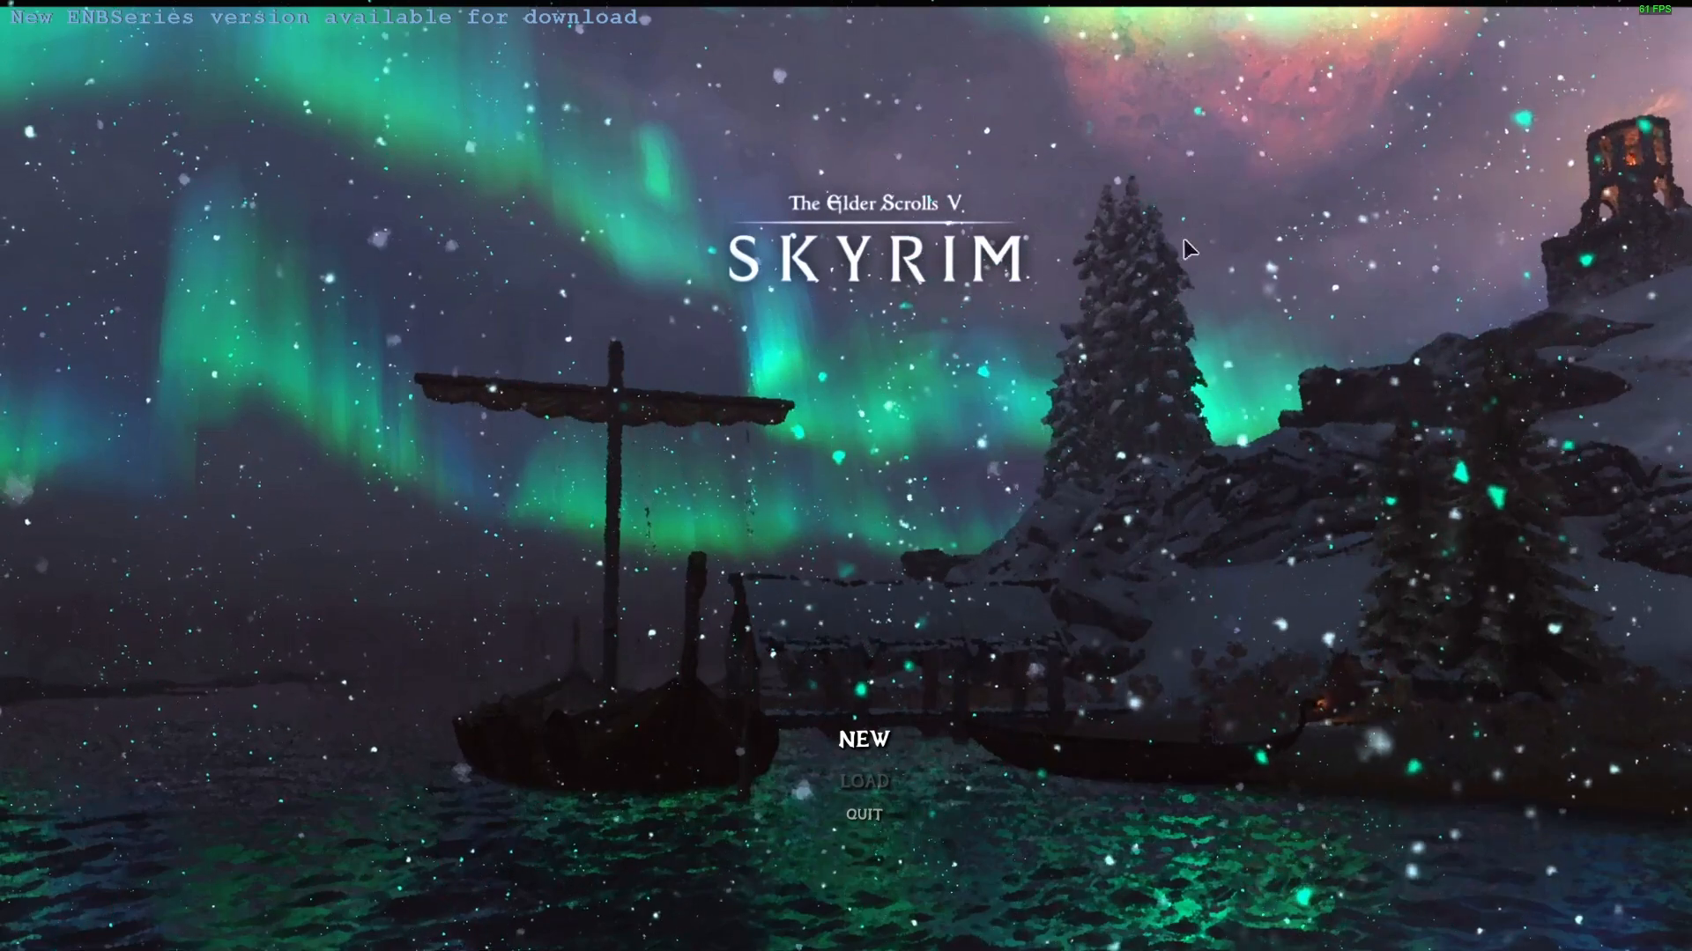
pyautogui.click(847, 745)
pyautogui.click(397, 866)
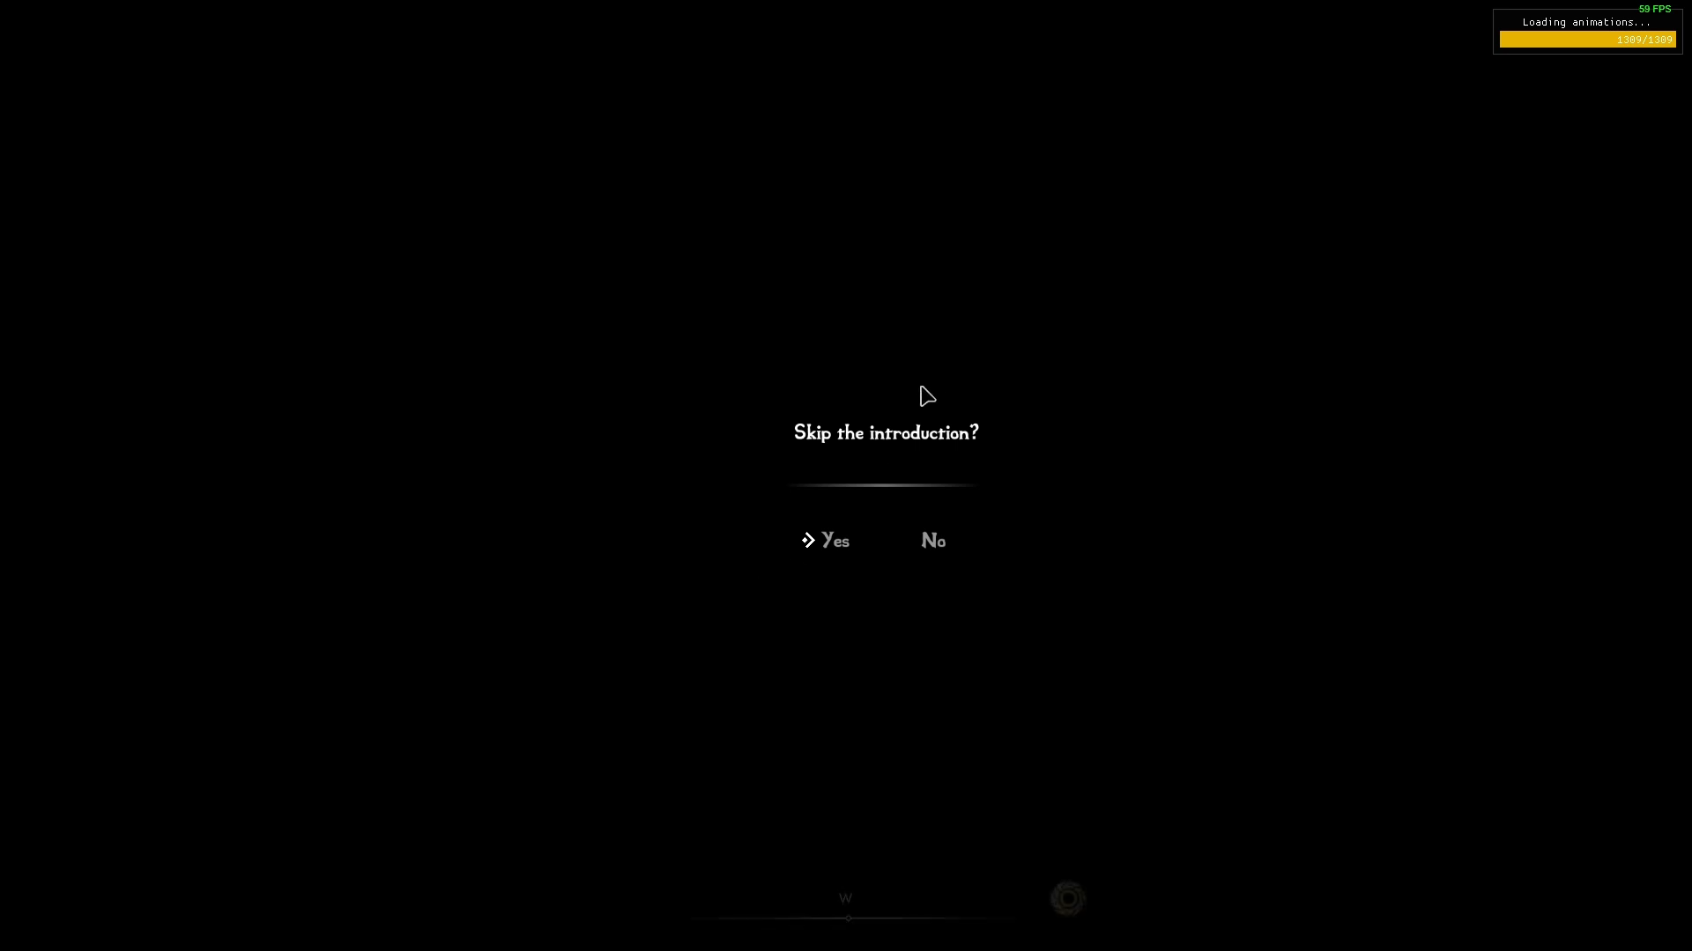
pyautogui.click(815, 548)
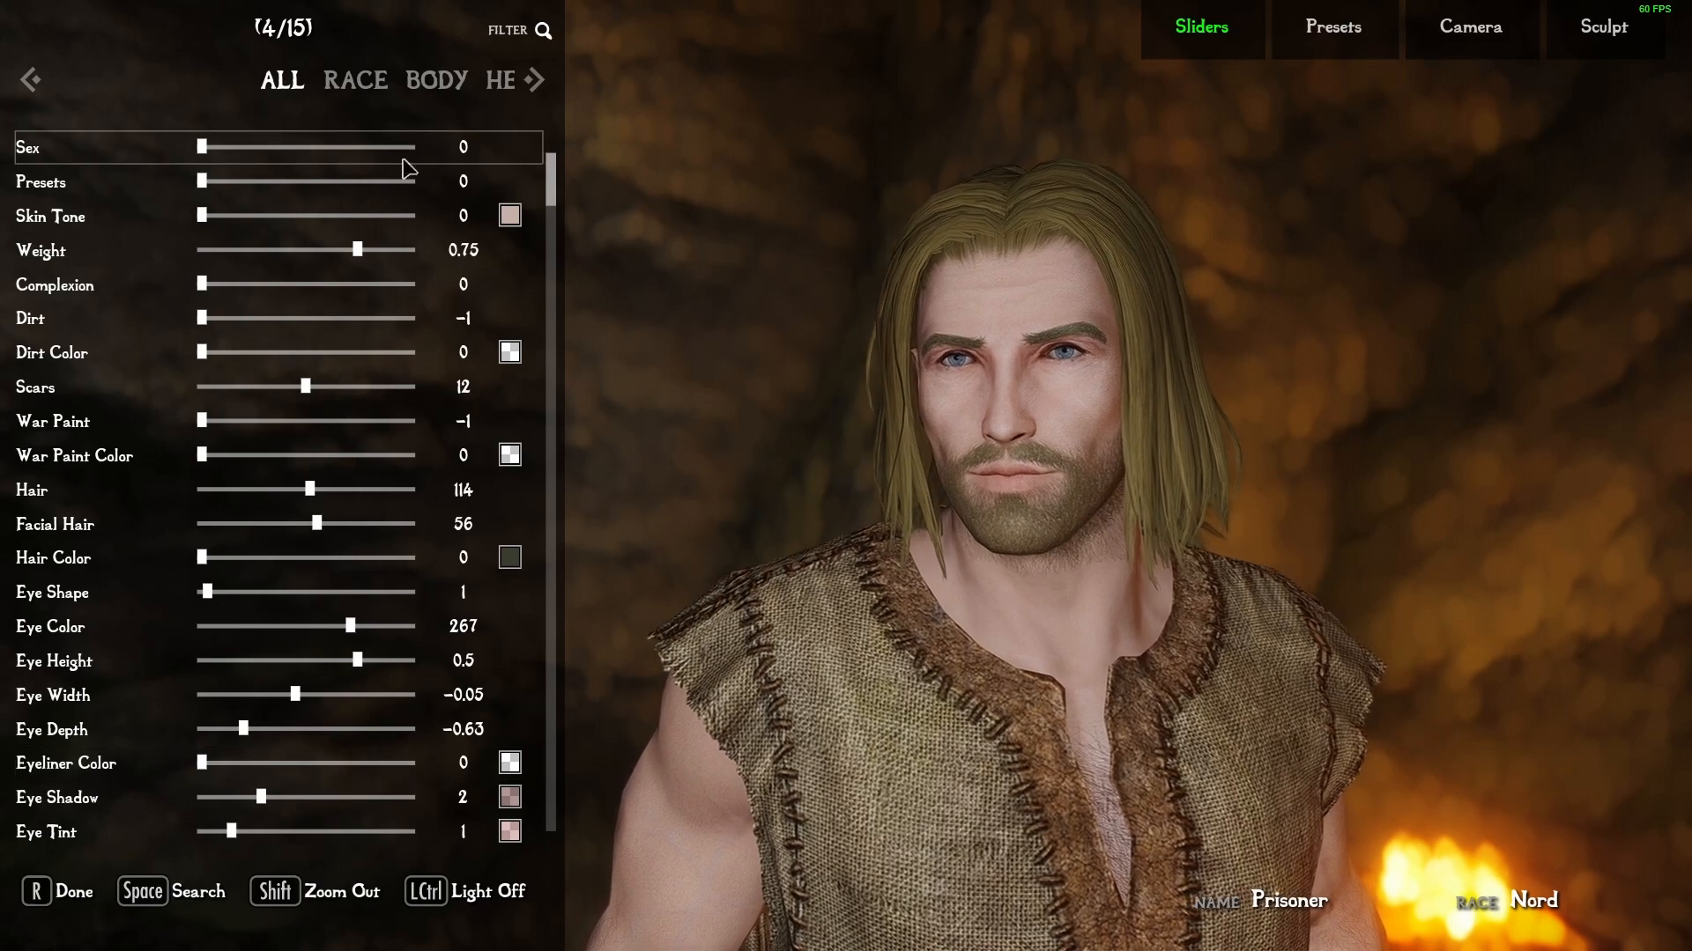
# Finish character creation with the default Nord prisoner, and answer who was befriended while escaping Helgen.
pyautogui.press('e')
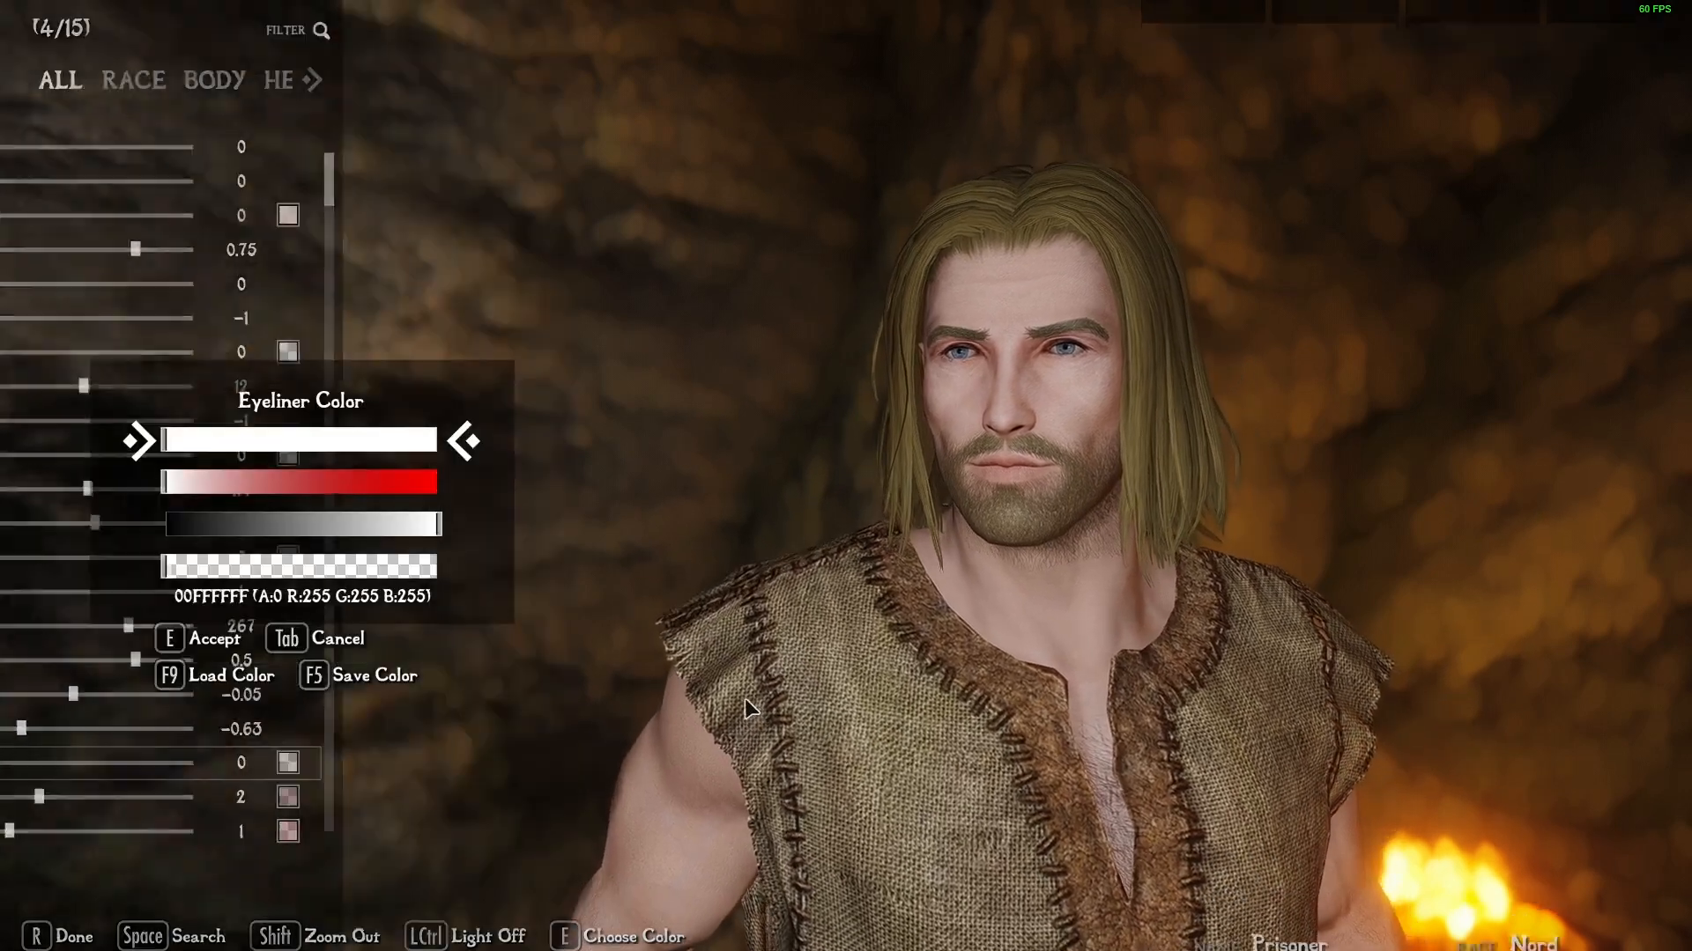
pyautogui.press('Tab')
pyautogui.click(55, 900)
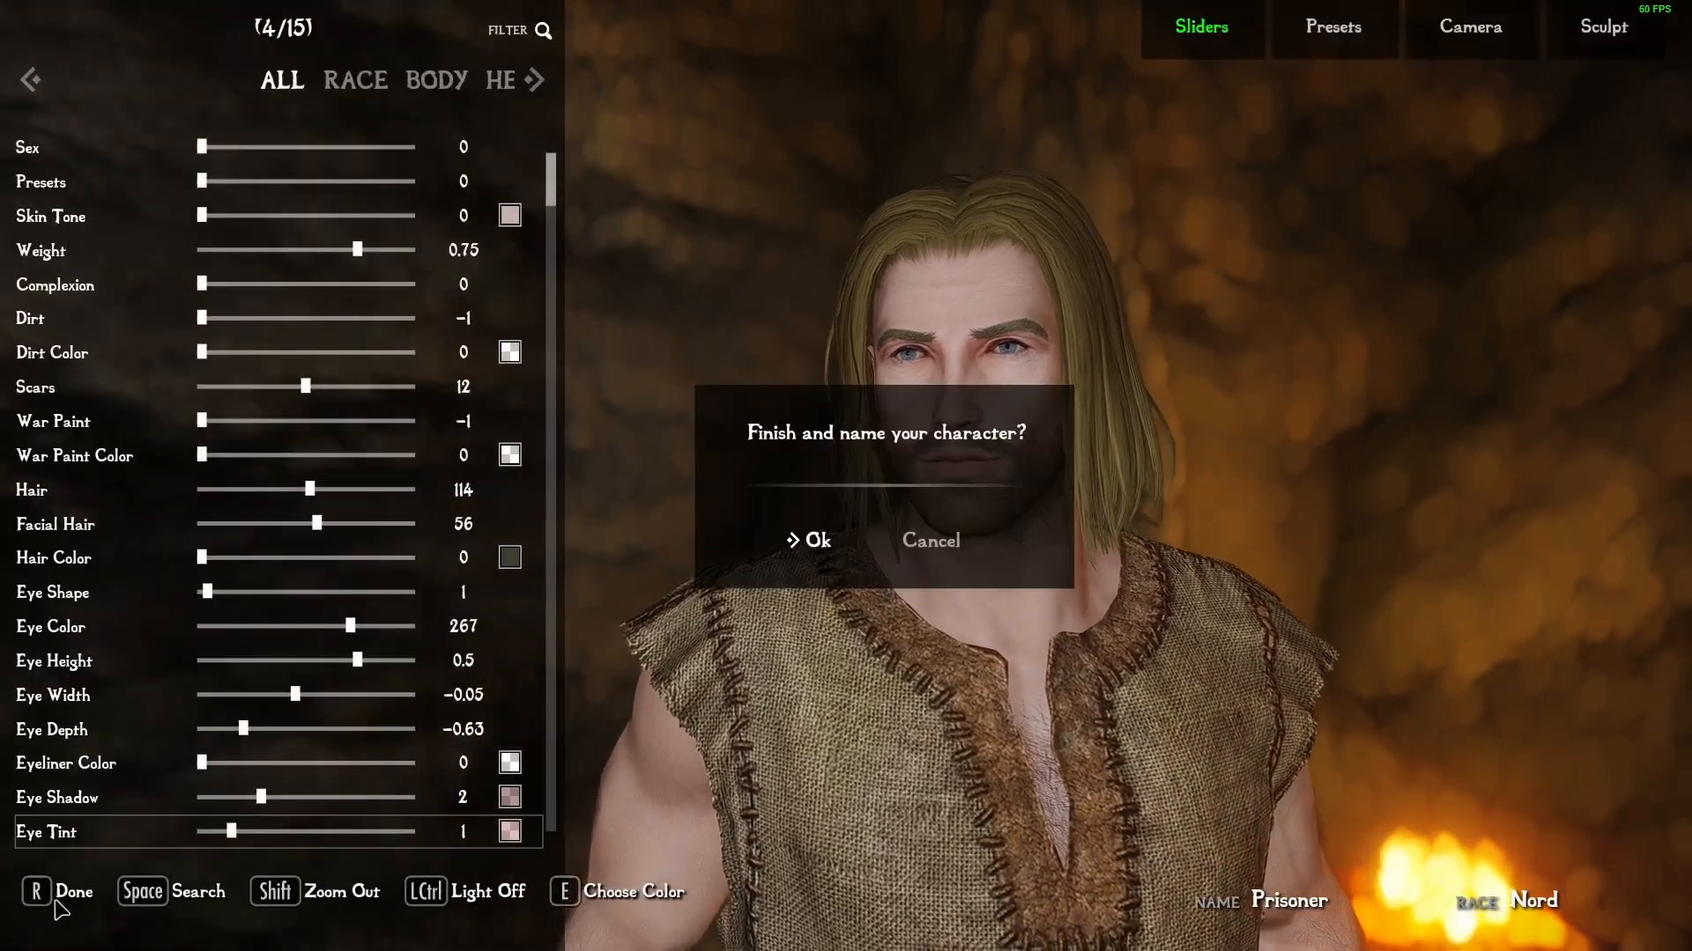
pyautogui.click(812, 540)
pyautogui.press('Return')
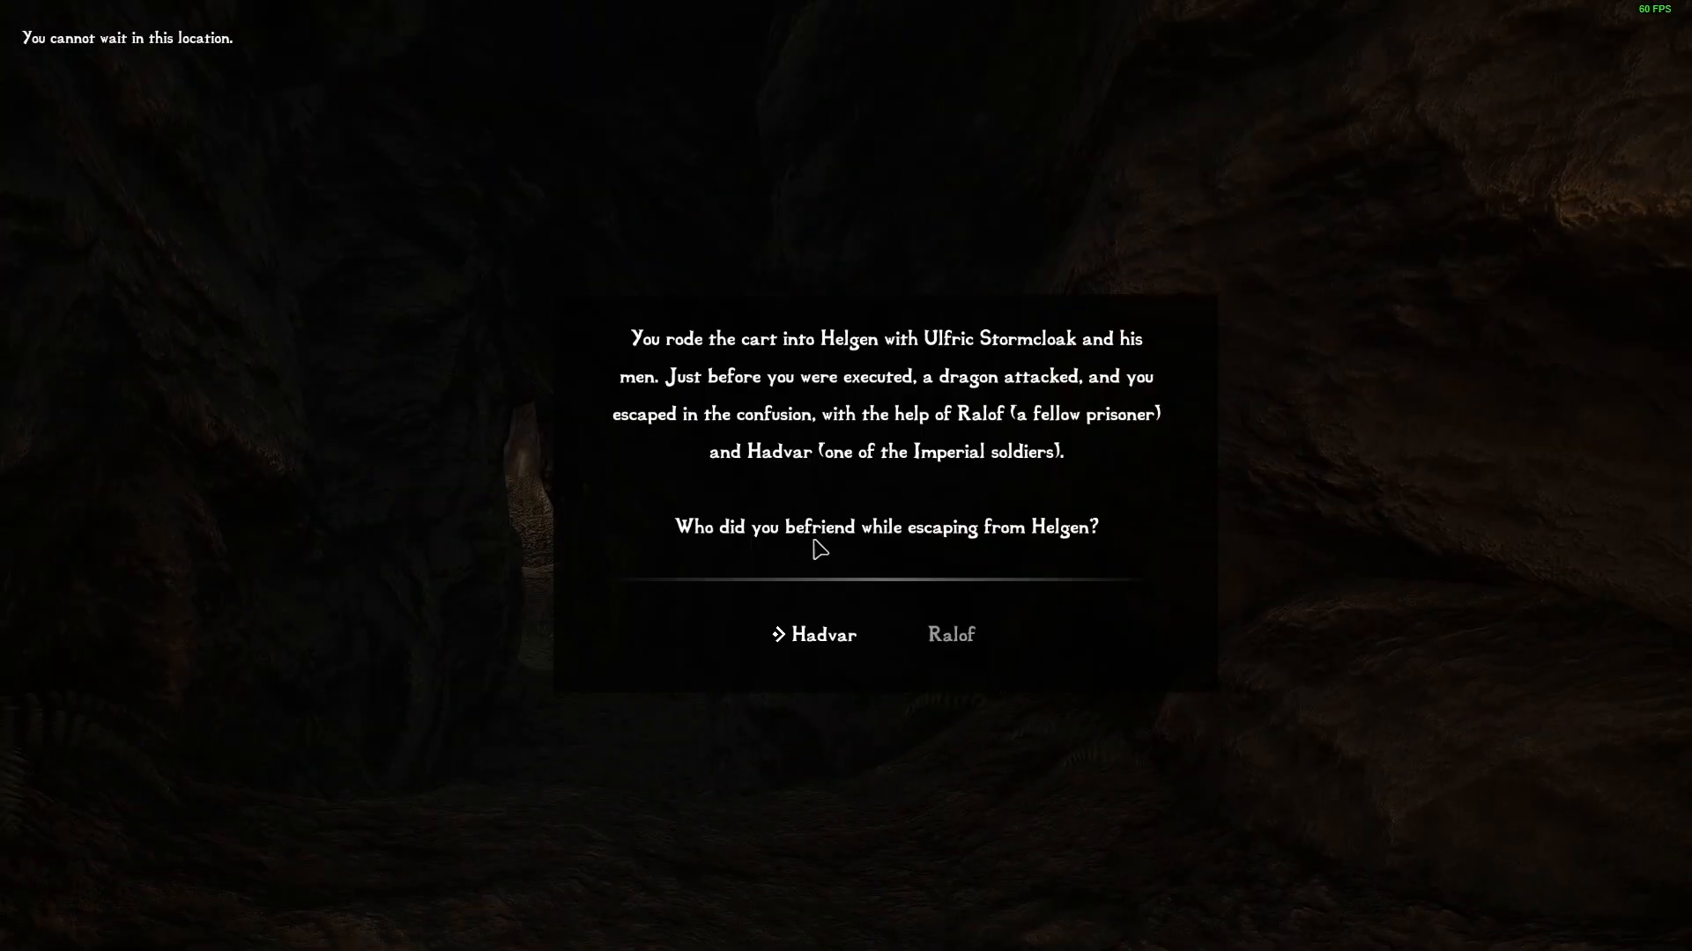
pyautogui.click(989, 650)
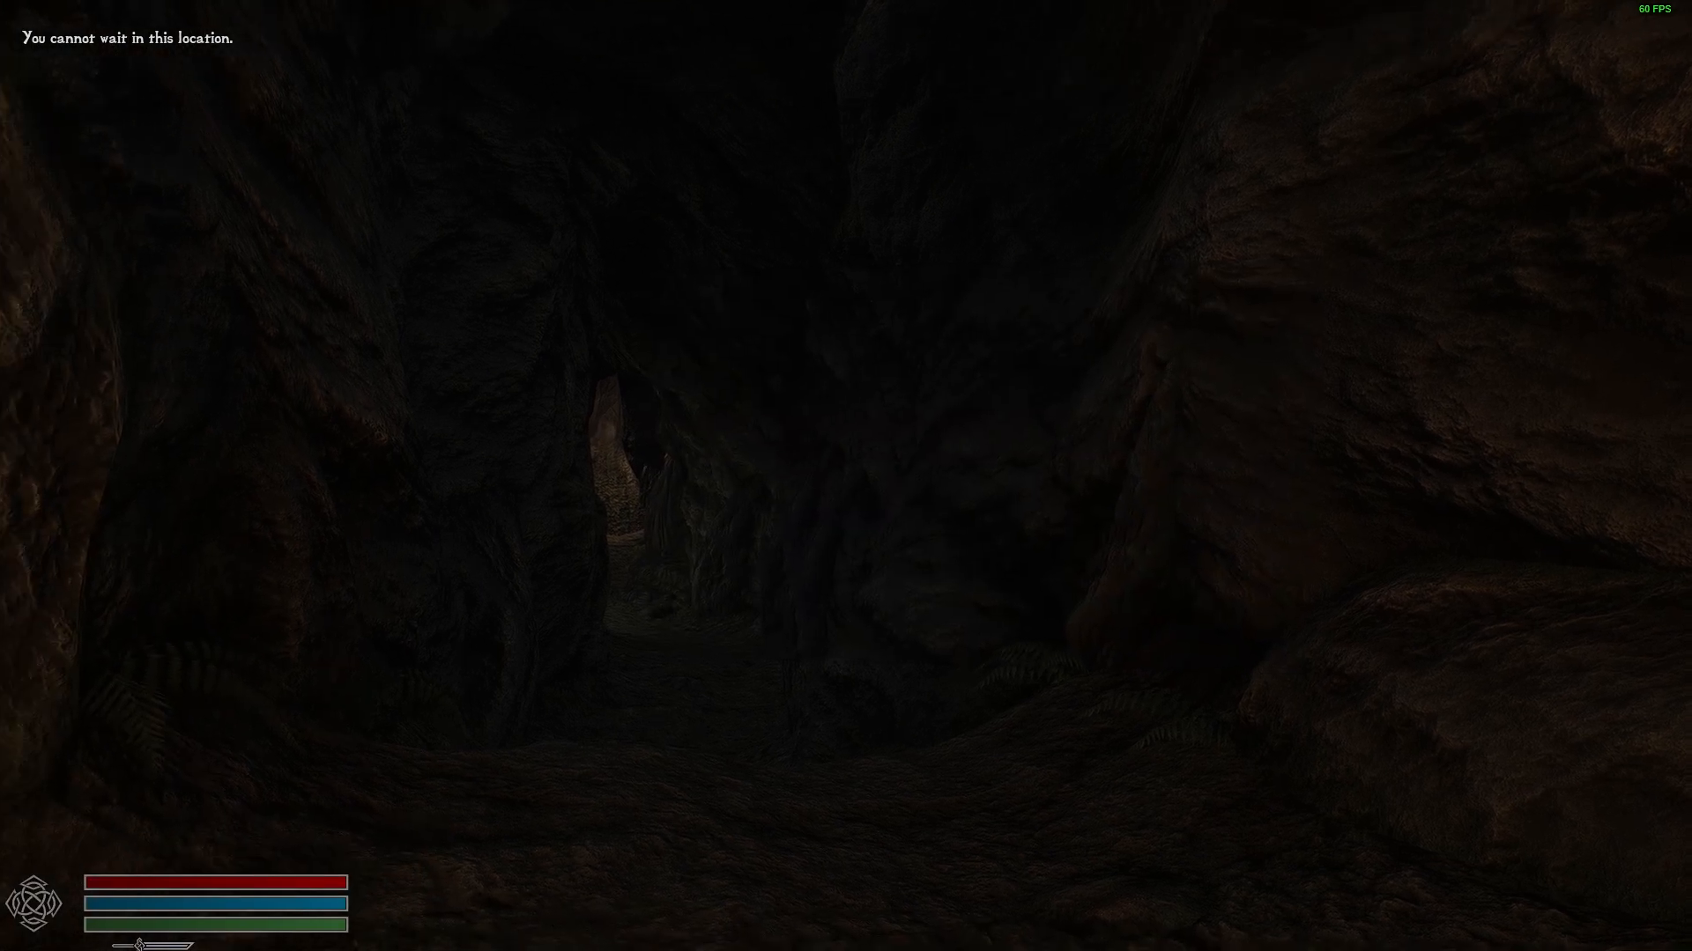
# Walk through the cave to the Escape Helgen marker, leave it, and answer the Survival Mode question outside.
pyautogui.press('f')
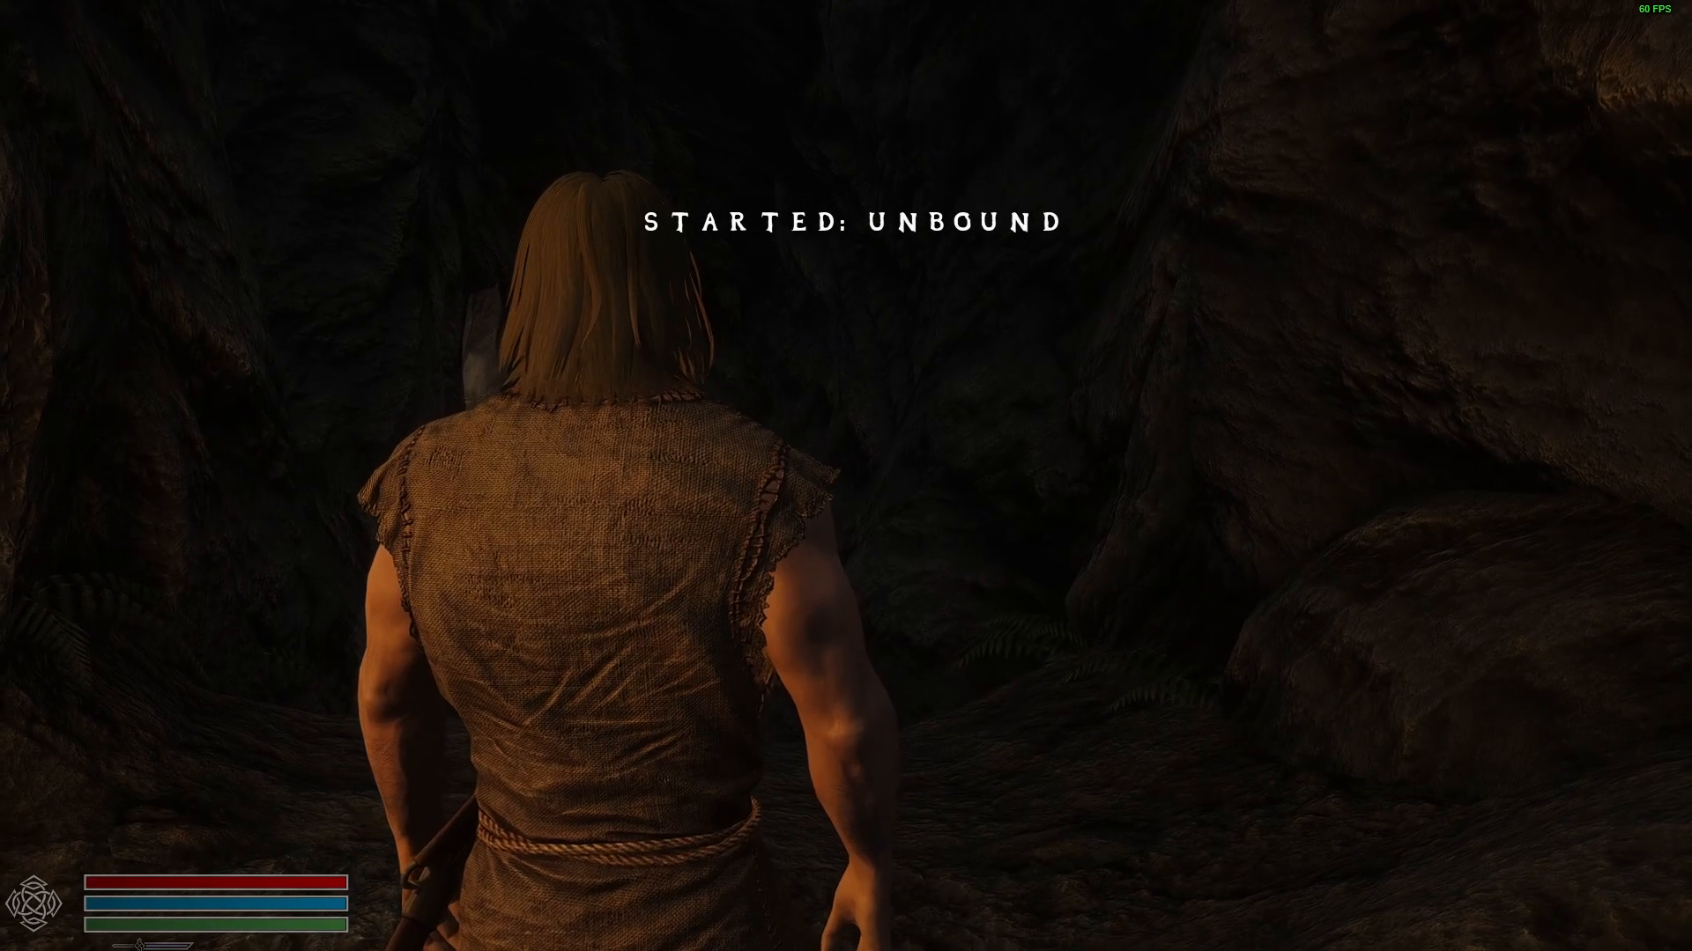
pyautogui.press('t')
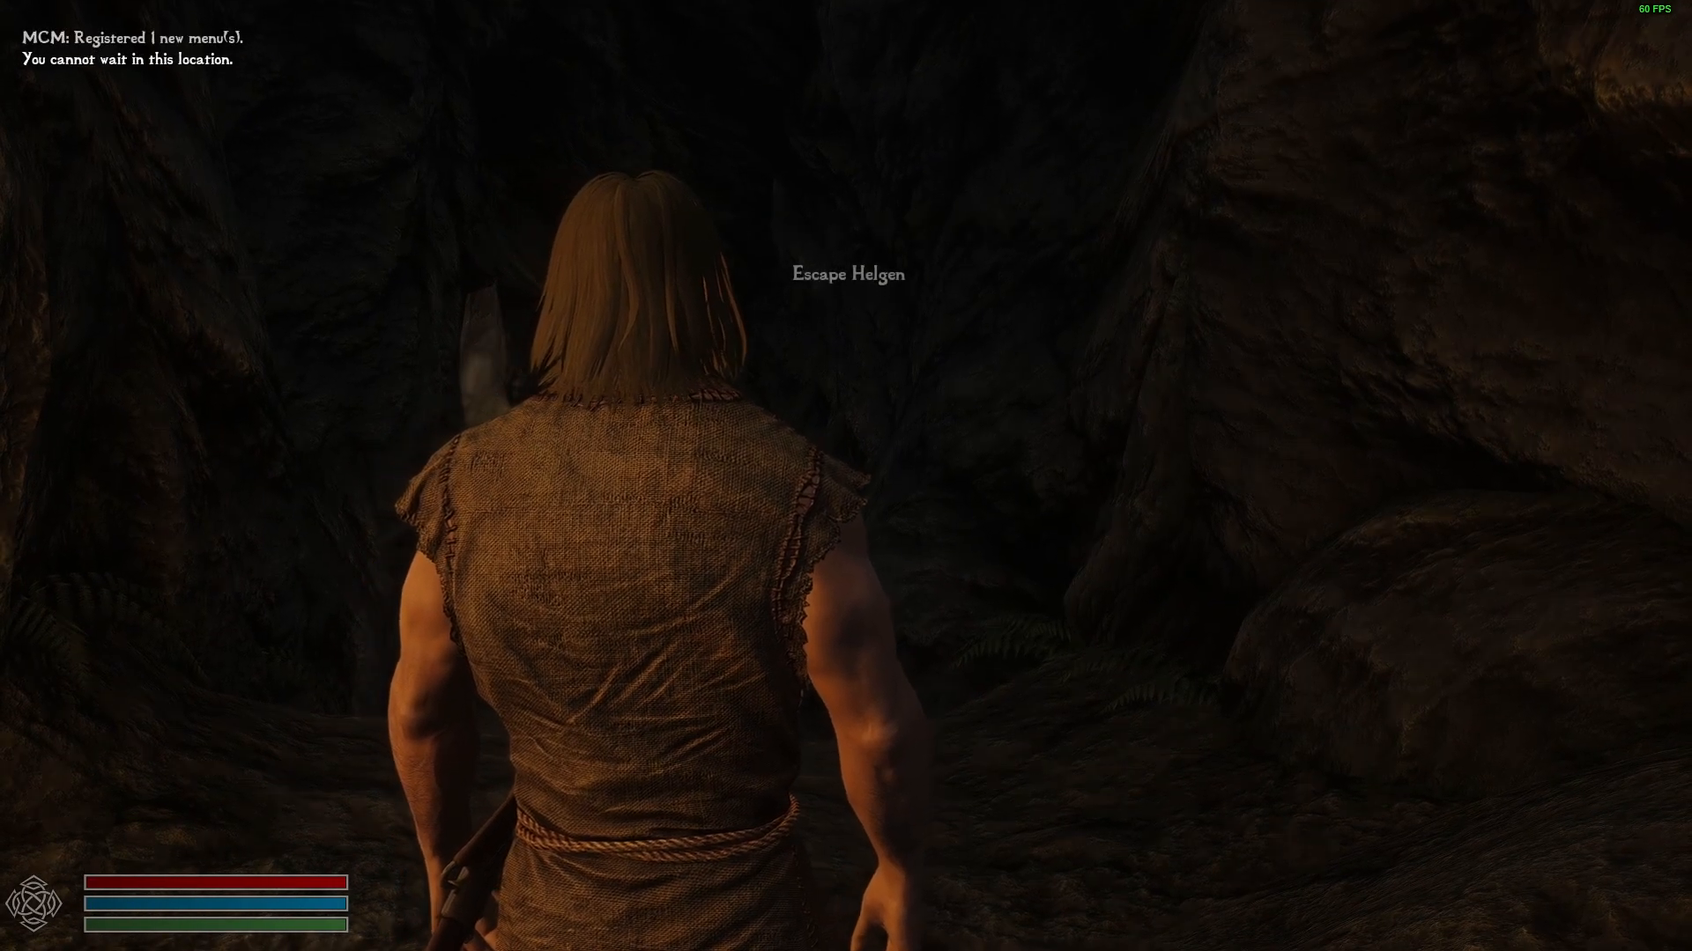
pyautogui.press('f')
pyautogui.press('w')
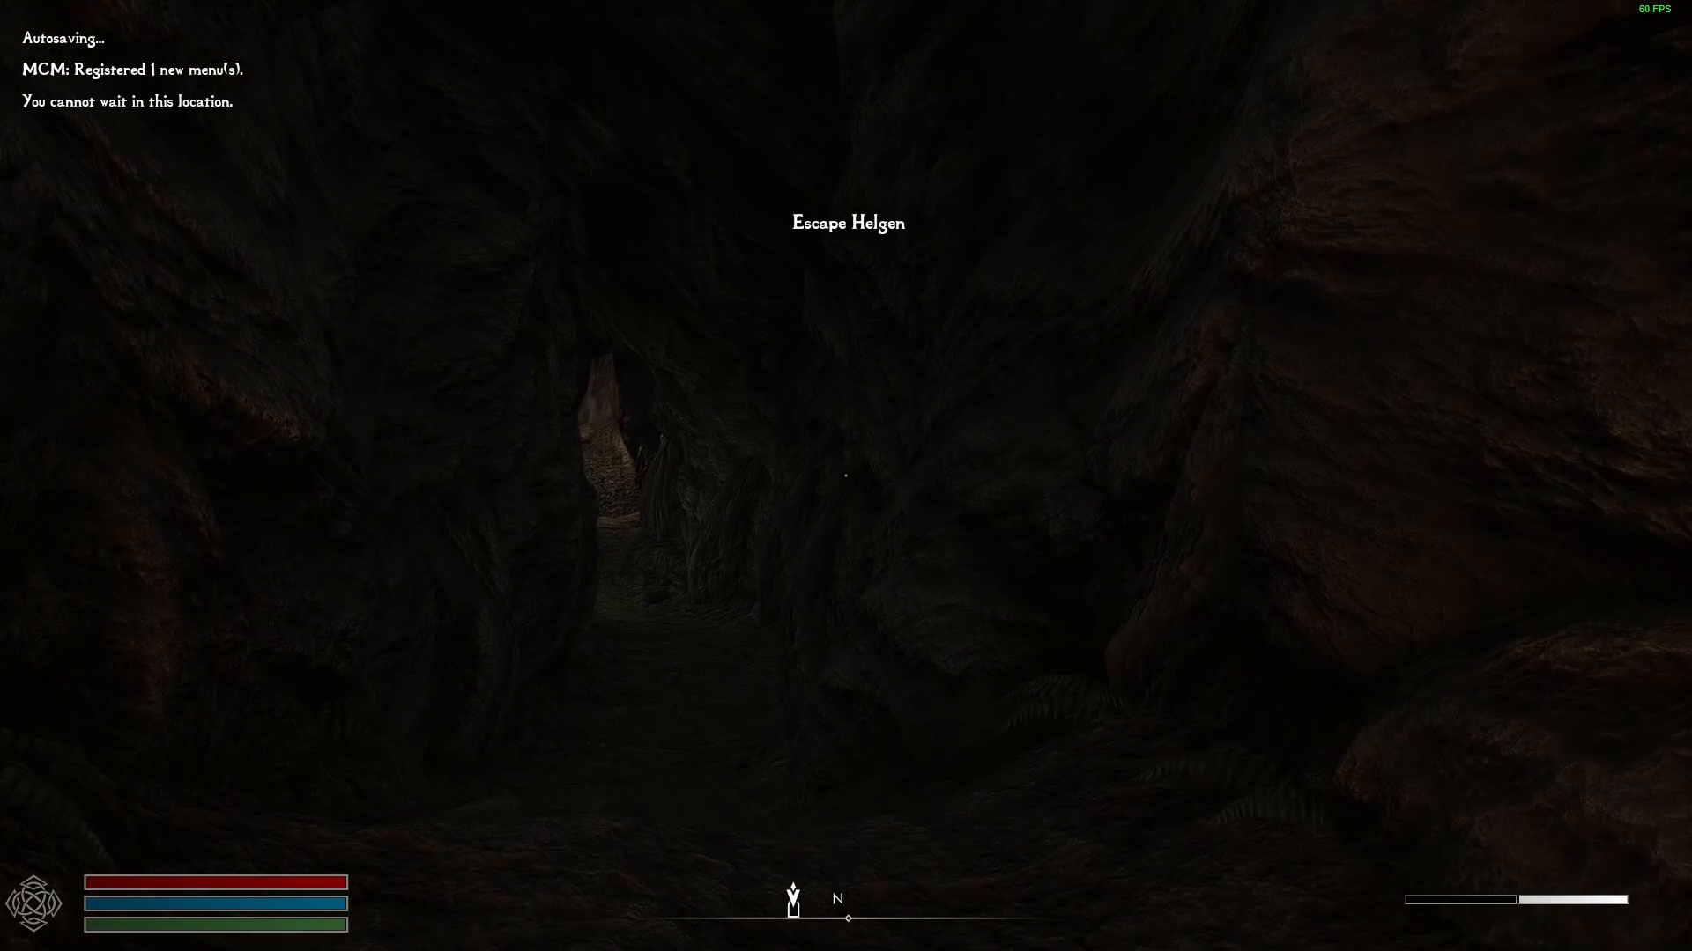
pyautogui.press('w')
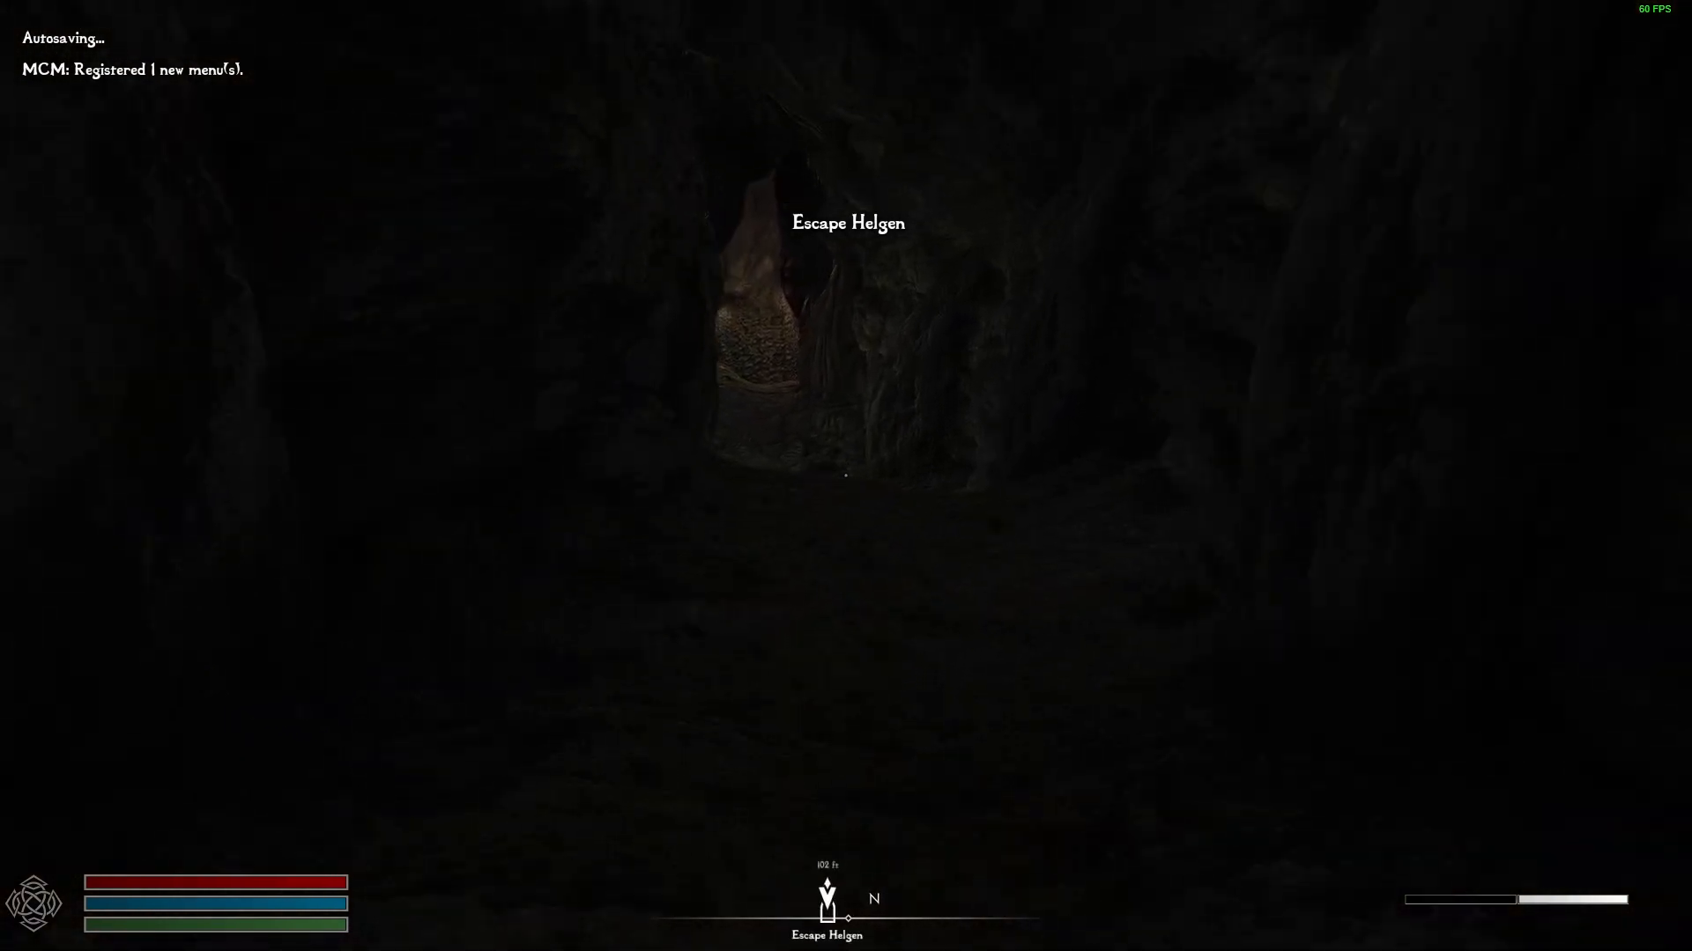
pyautogui.press('w')
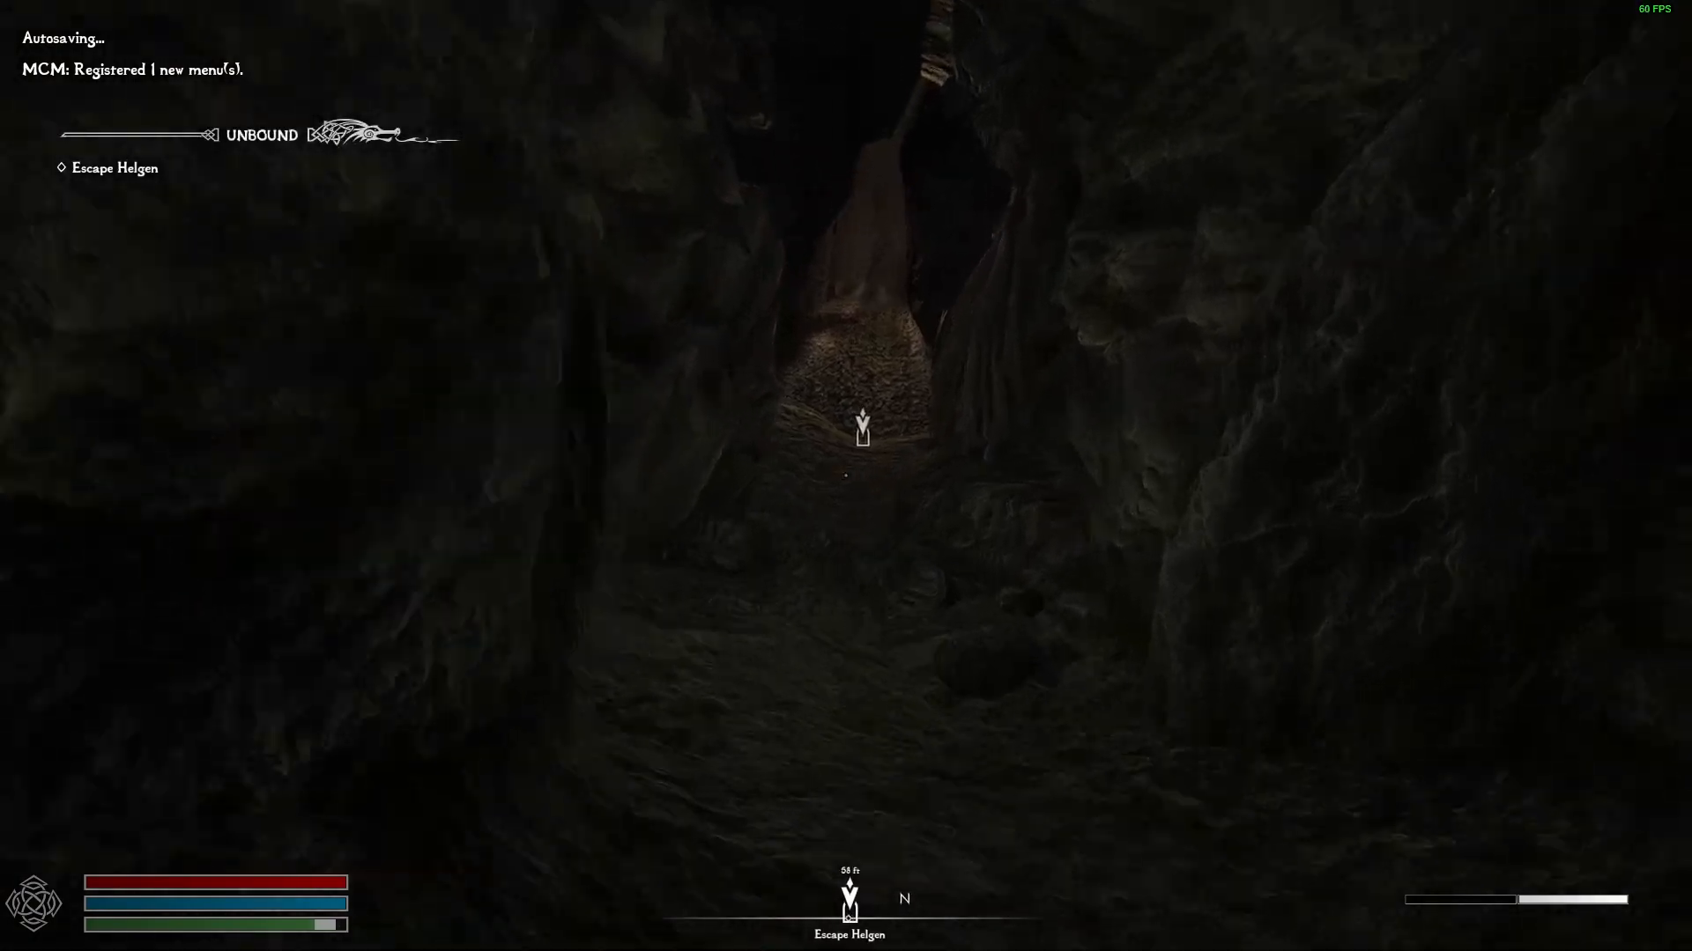
pyautogui.press('e')
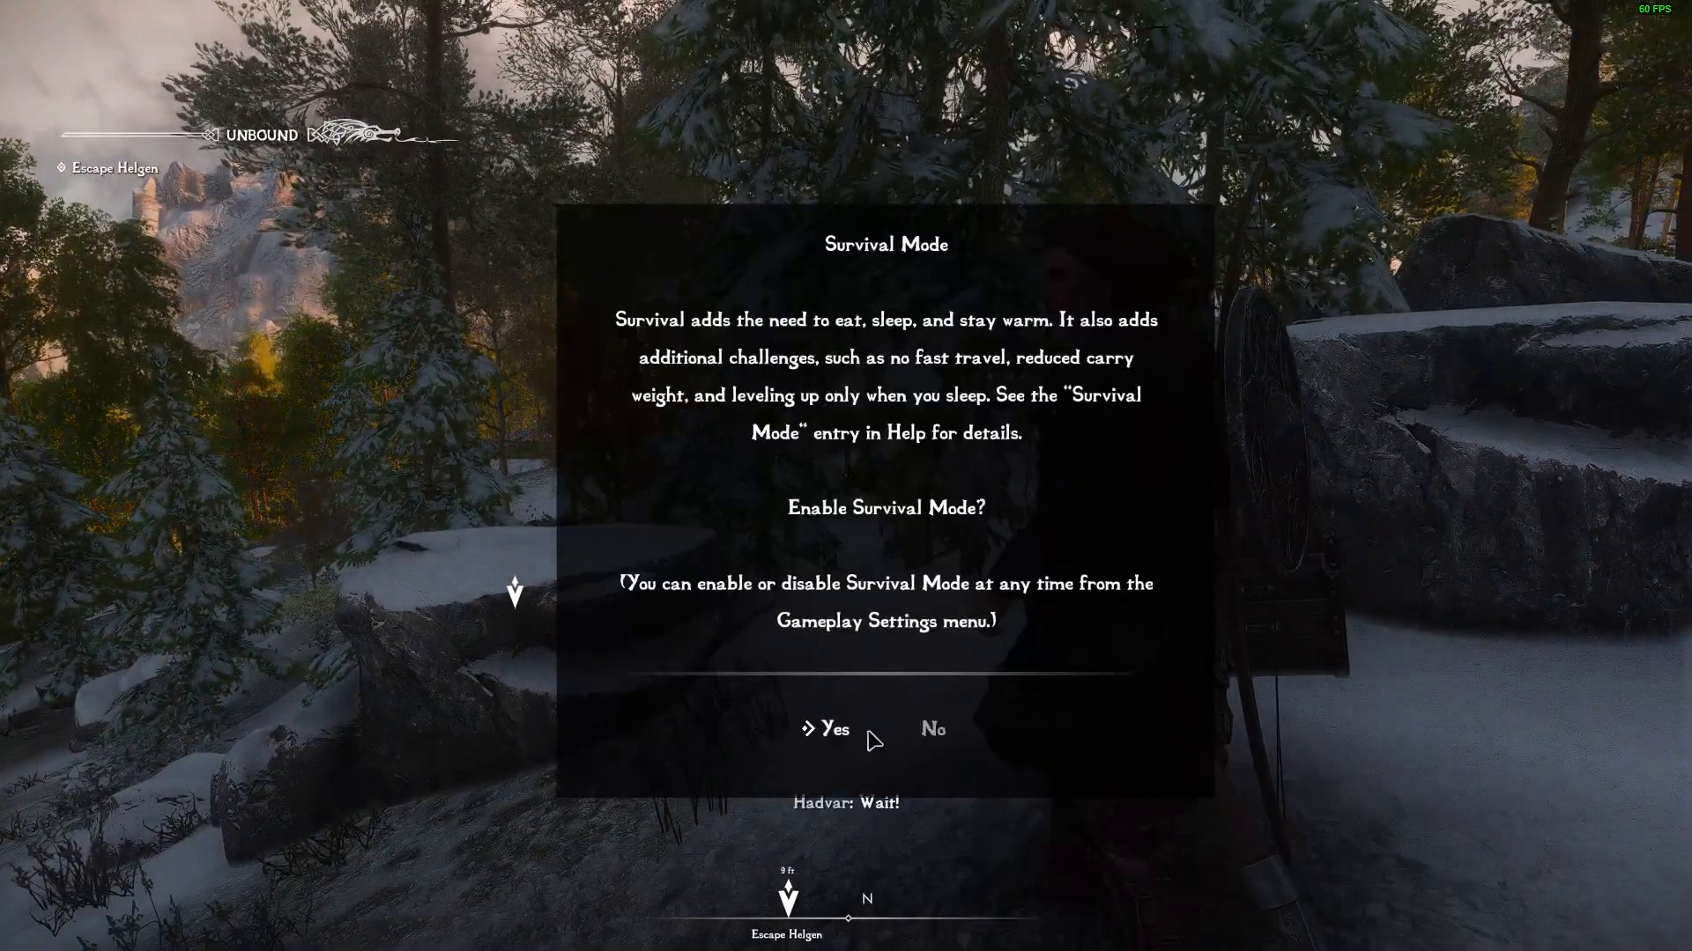
pyautogui.click(867, 739)
pyautogui.press('w')
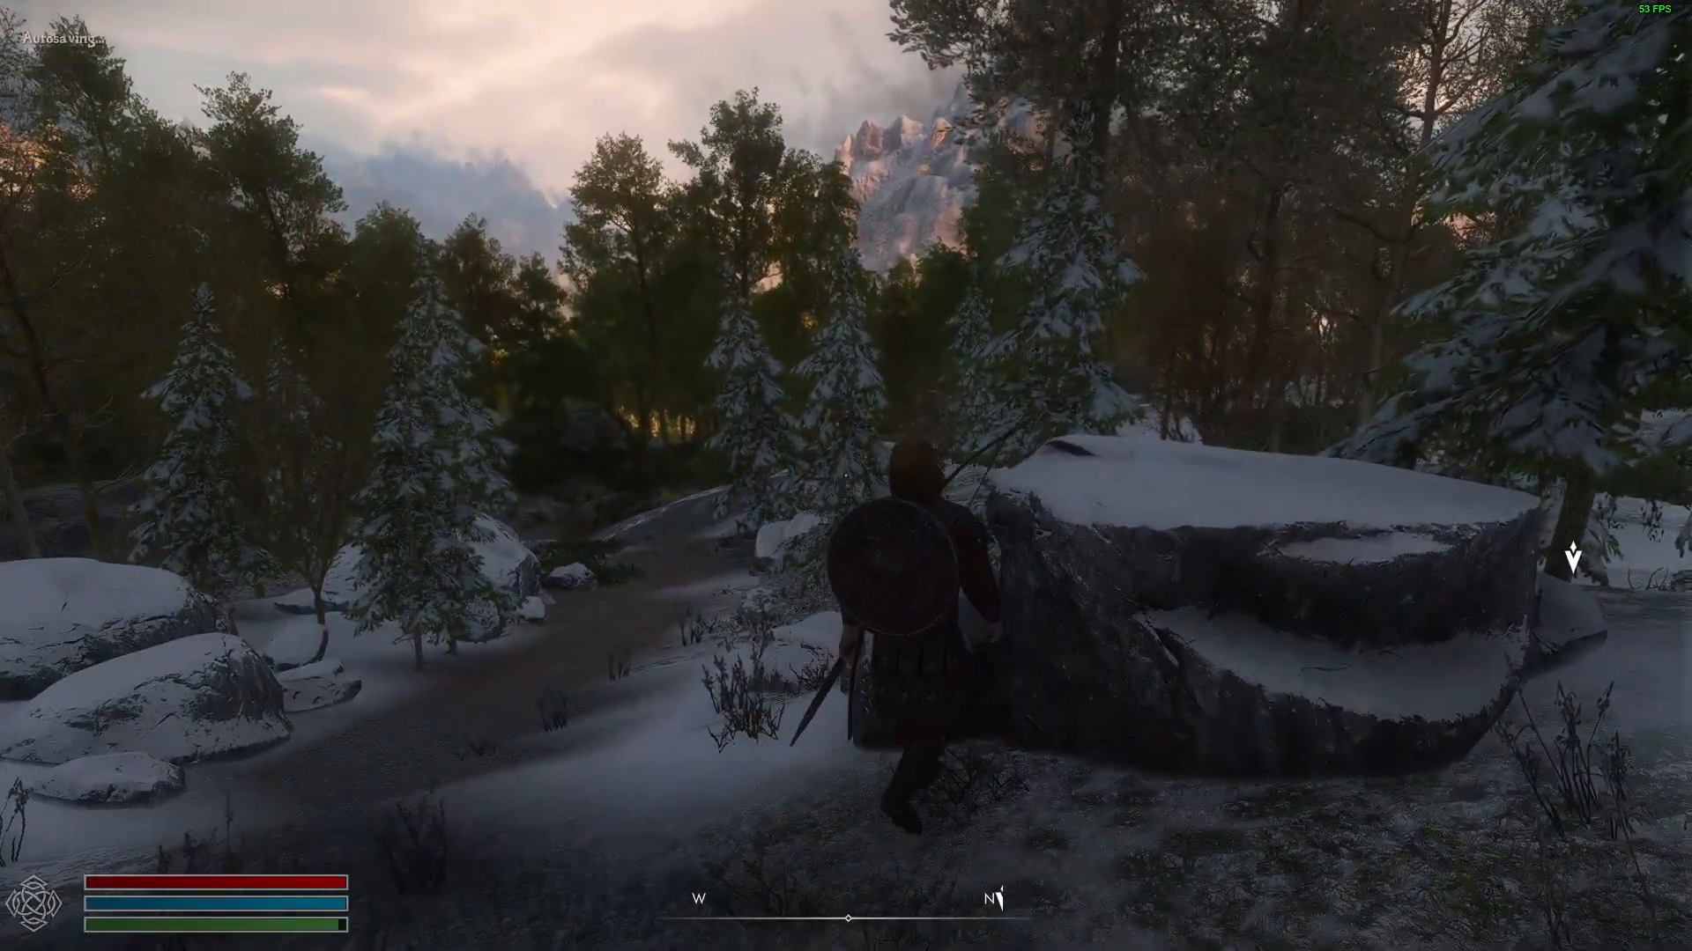
# Quit Skyrim to the desktop without saving.
pyautogui.press('Escape')
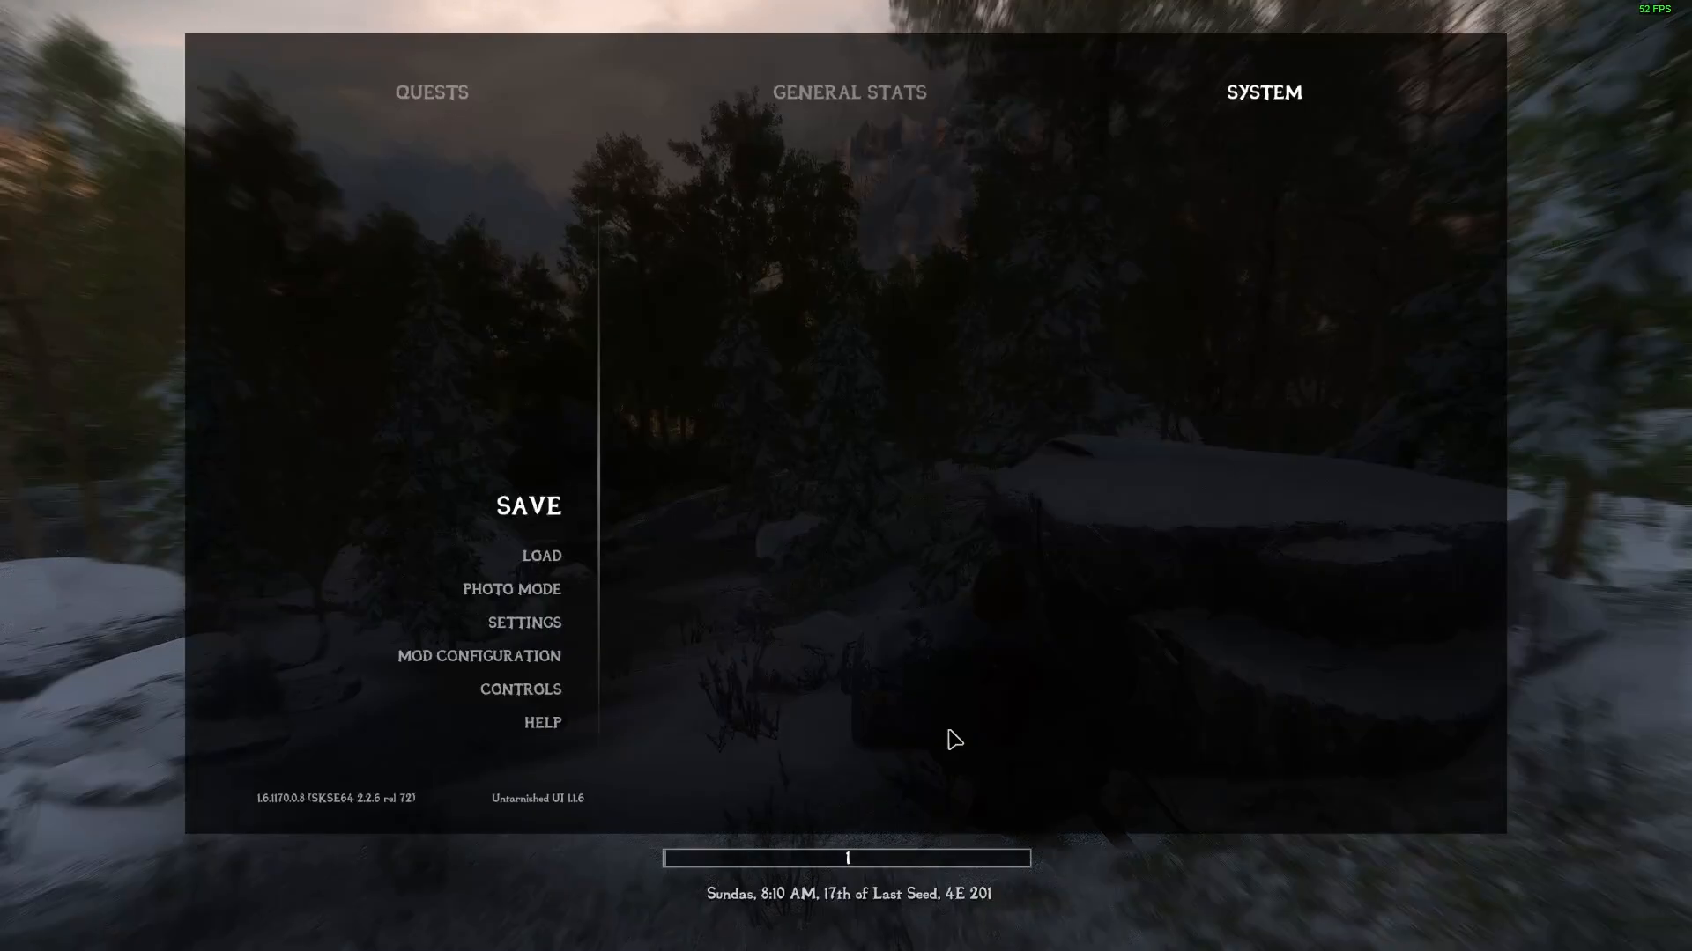
pyautogui.scroll(-7, 539, 582)
pyautogui.click(670, 470)
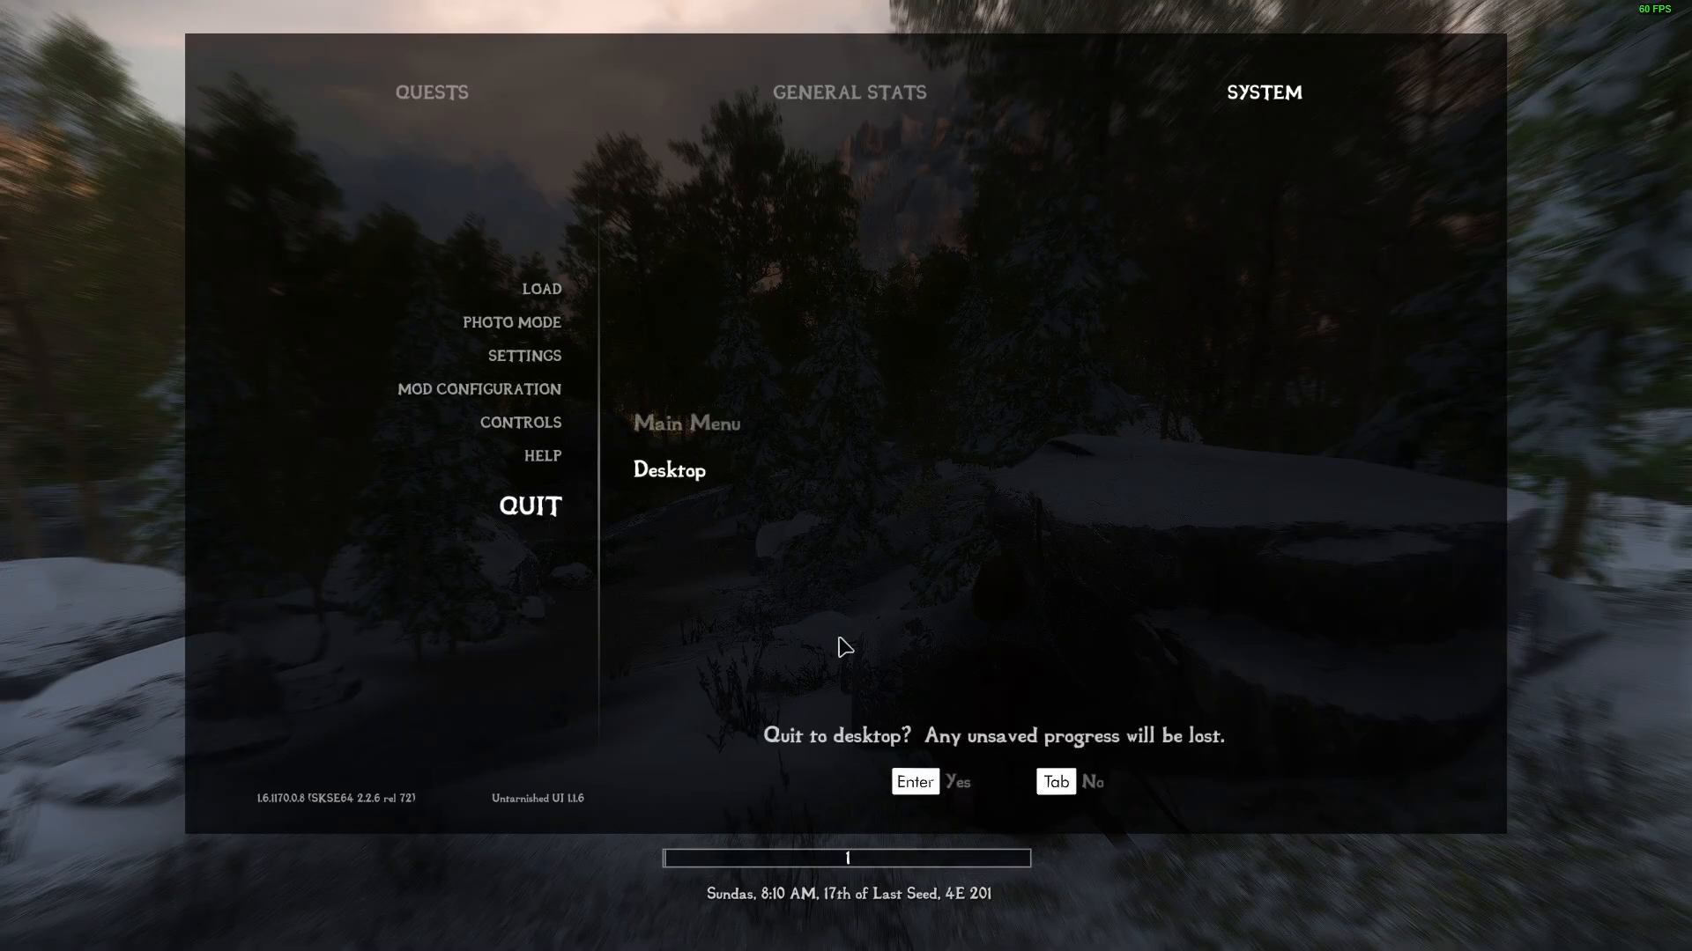
pyautogui.click(944, 792)
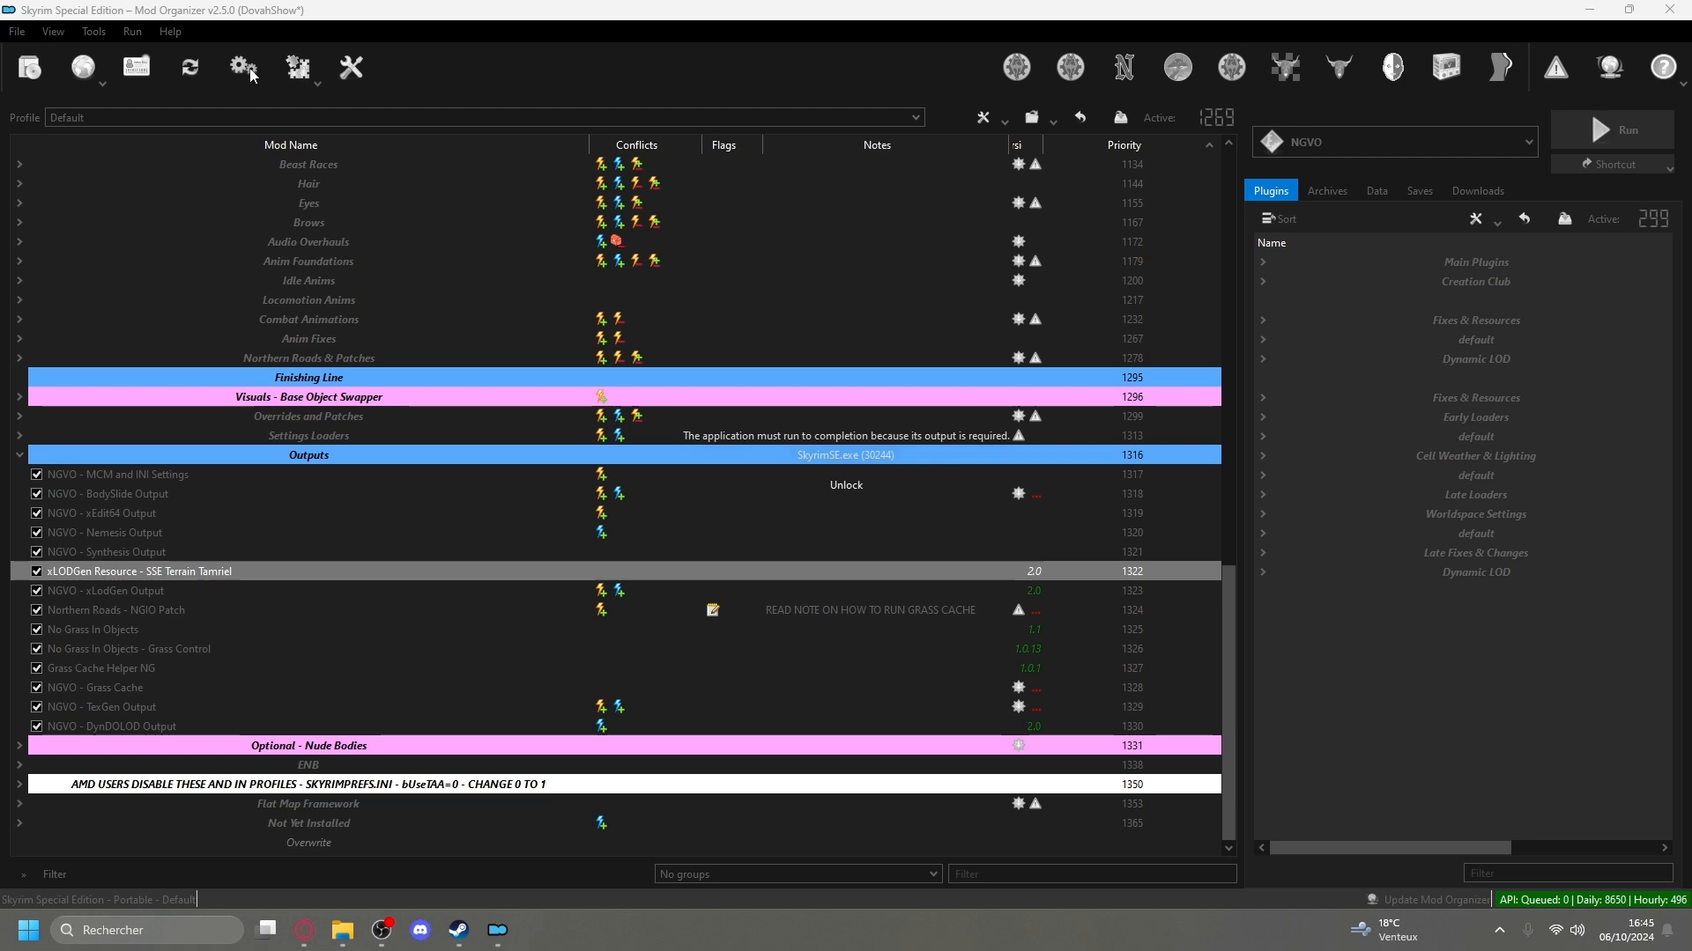
# Bring up the Téléchargements folder window and move it aside, and switch to Steam's Skyrim Special Edition library page.
pyautogui.click(340, 936)
pyautogui.moveTo(807, 123); pyautogui.dragTo(1120, 271)
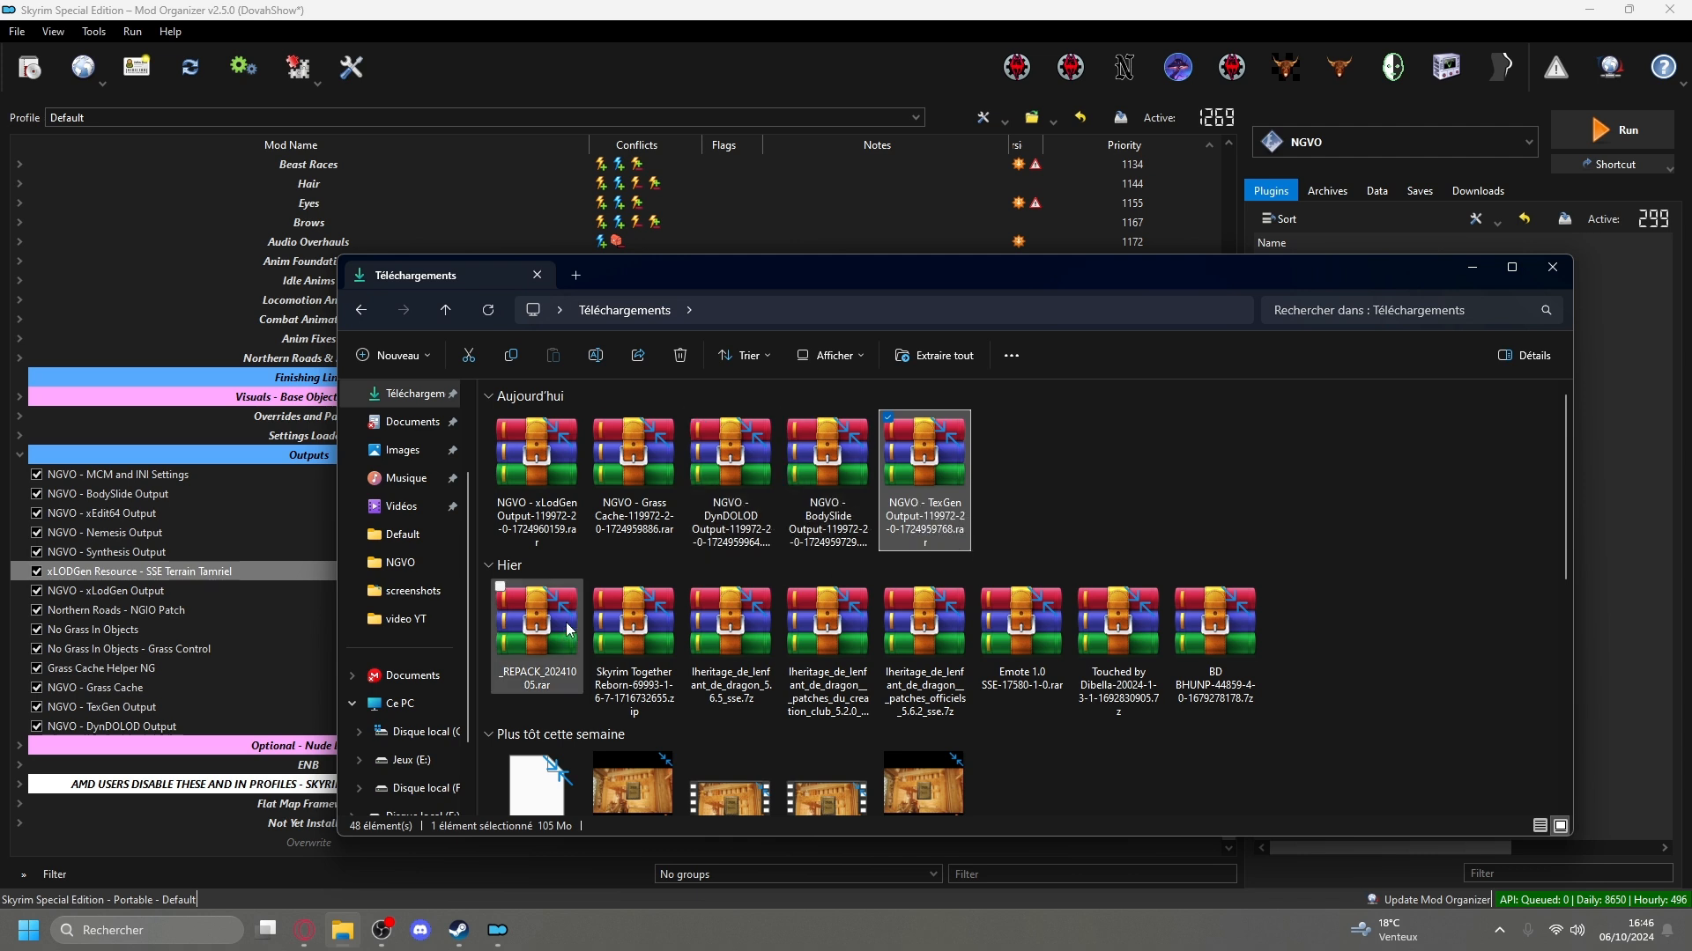
pyautogui.click(456, 934)
pyautogui.click(1538, 381)
pyautogui.click(1572, 497)
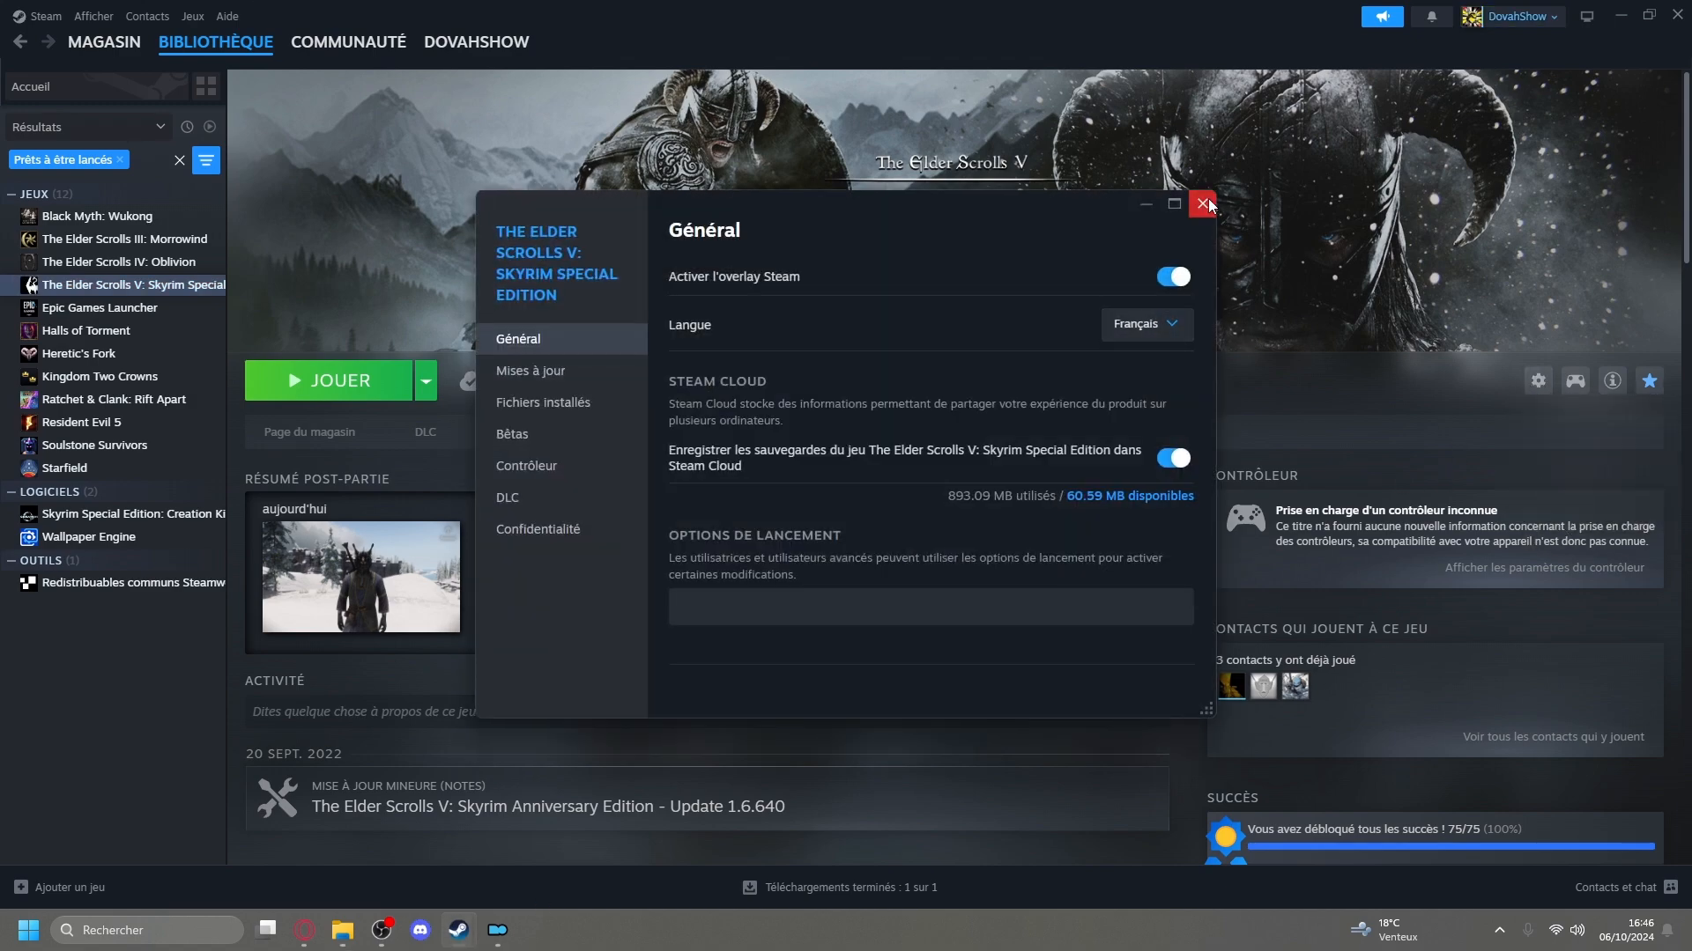
pyautogui.click(1204, 204)
# Browse the local files of Skyrim Special Edition from Steam and open the game's Data folder.
pyautogui.click(1538, 381)
pyautogui.moveTo(1577, 472)
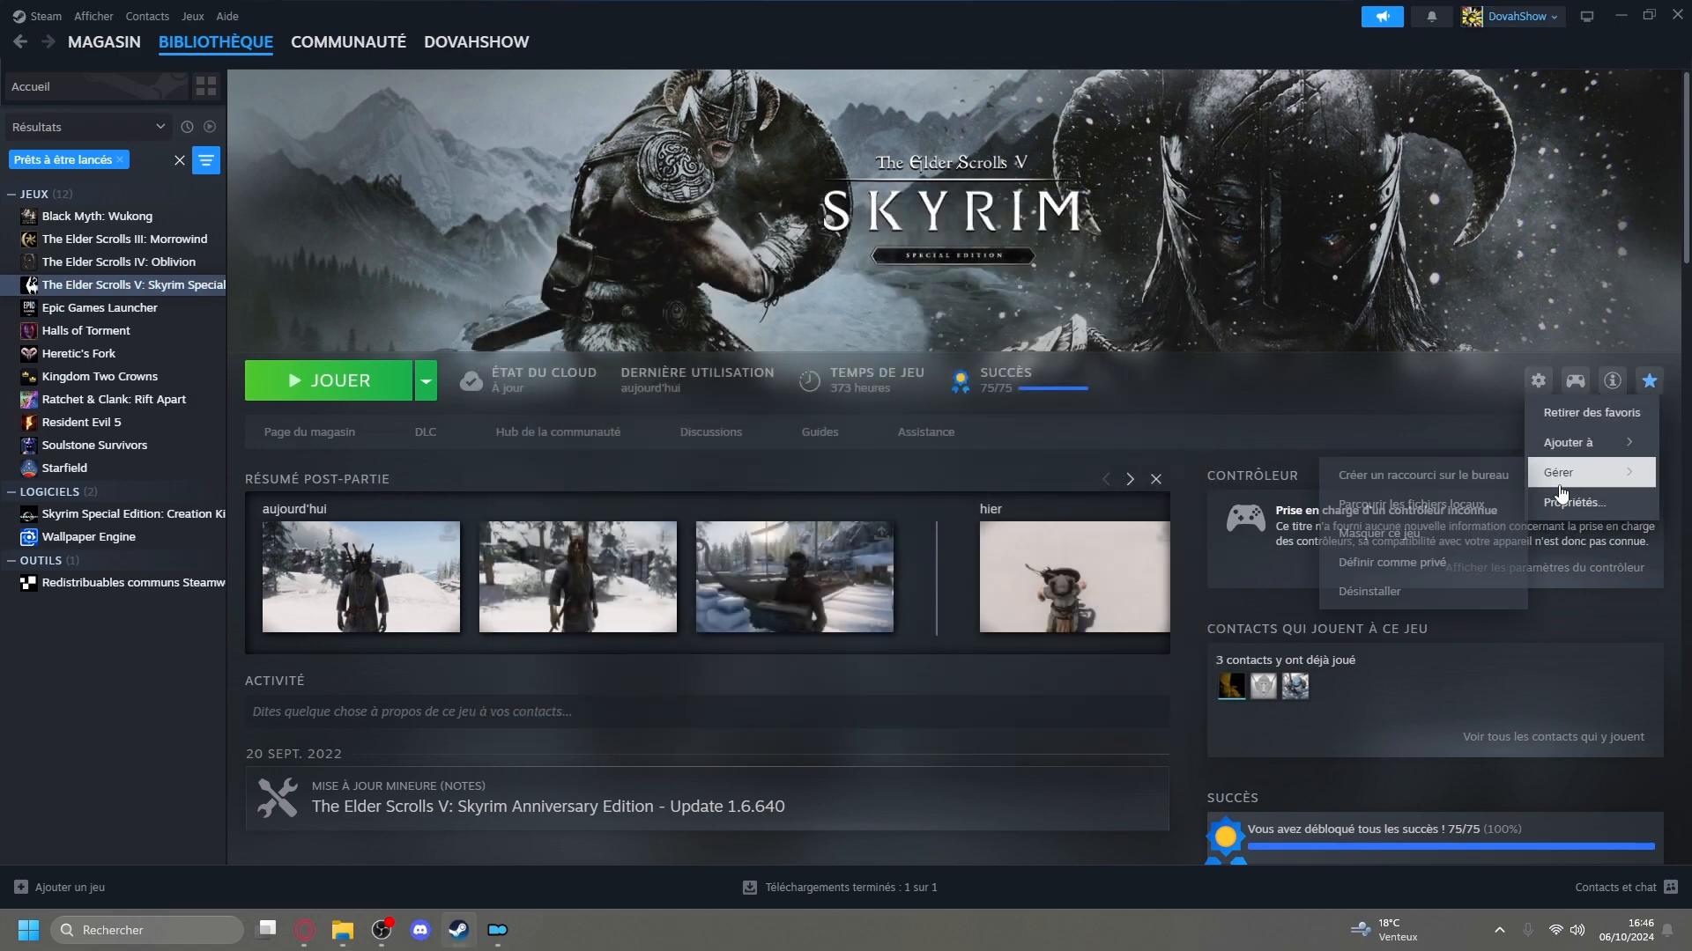
pyautogui.click(1421, 511)
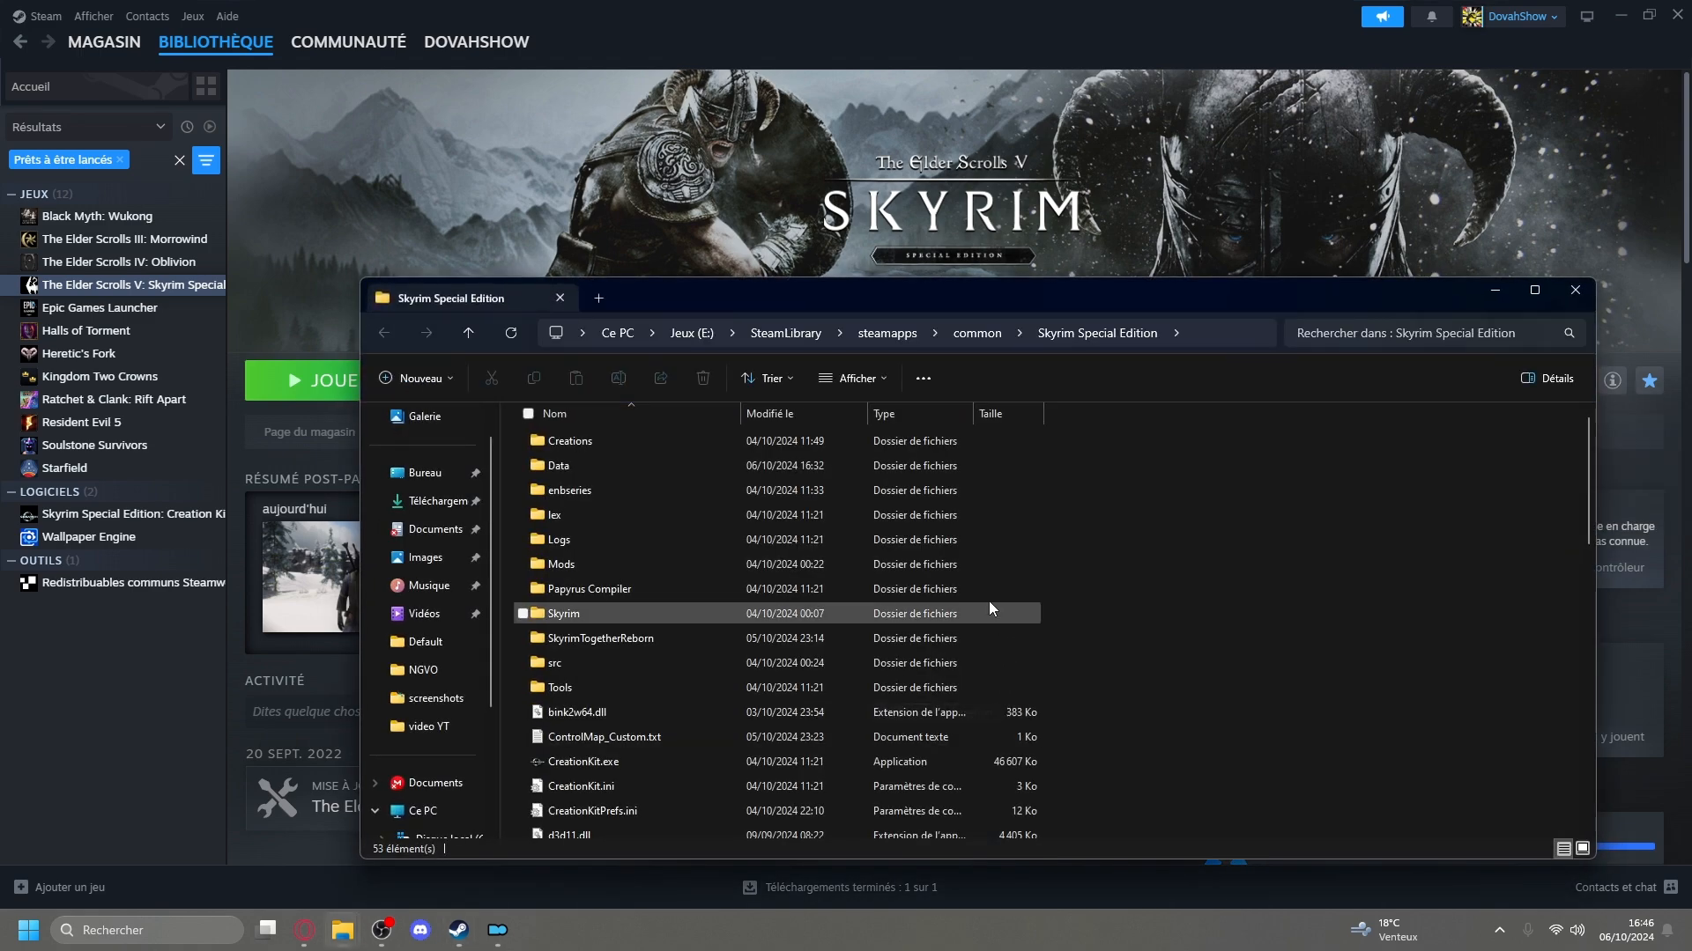
pyautogui.click(627, 470)
pyautogui.doubleClick(624, 464)
pyautogui.scroll(-1, 617, 471)
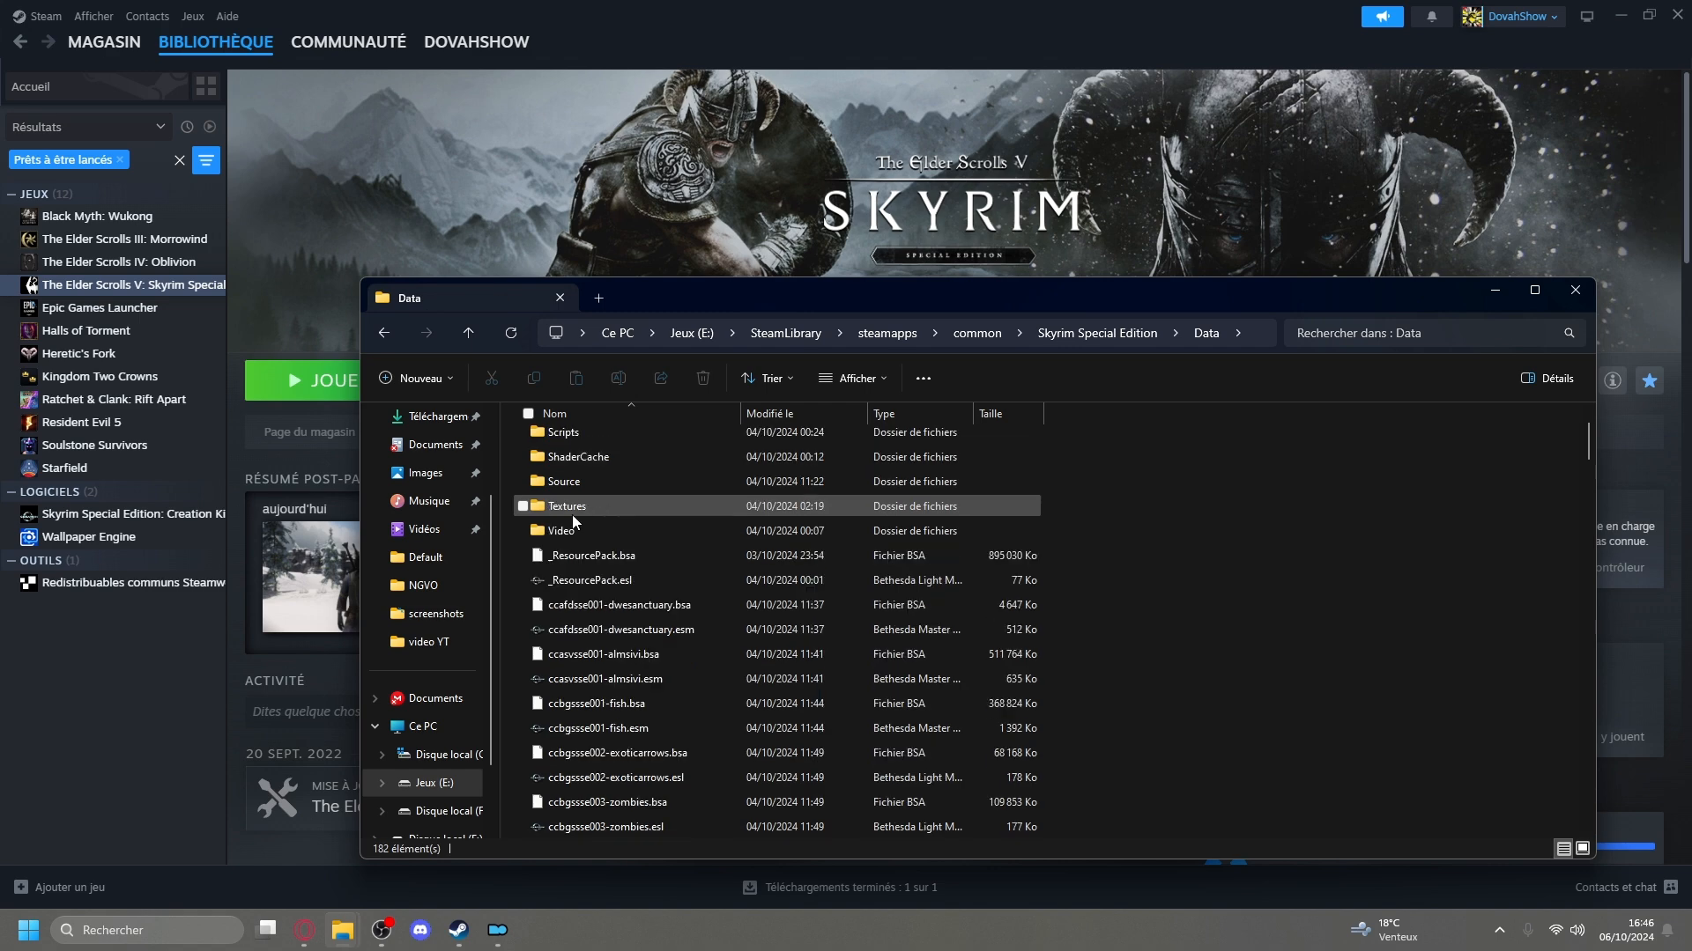
pyautogui.hotkey('alt', 'Left')
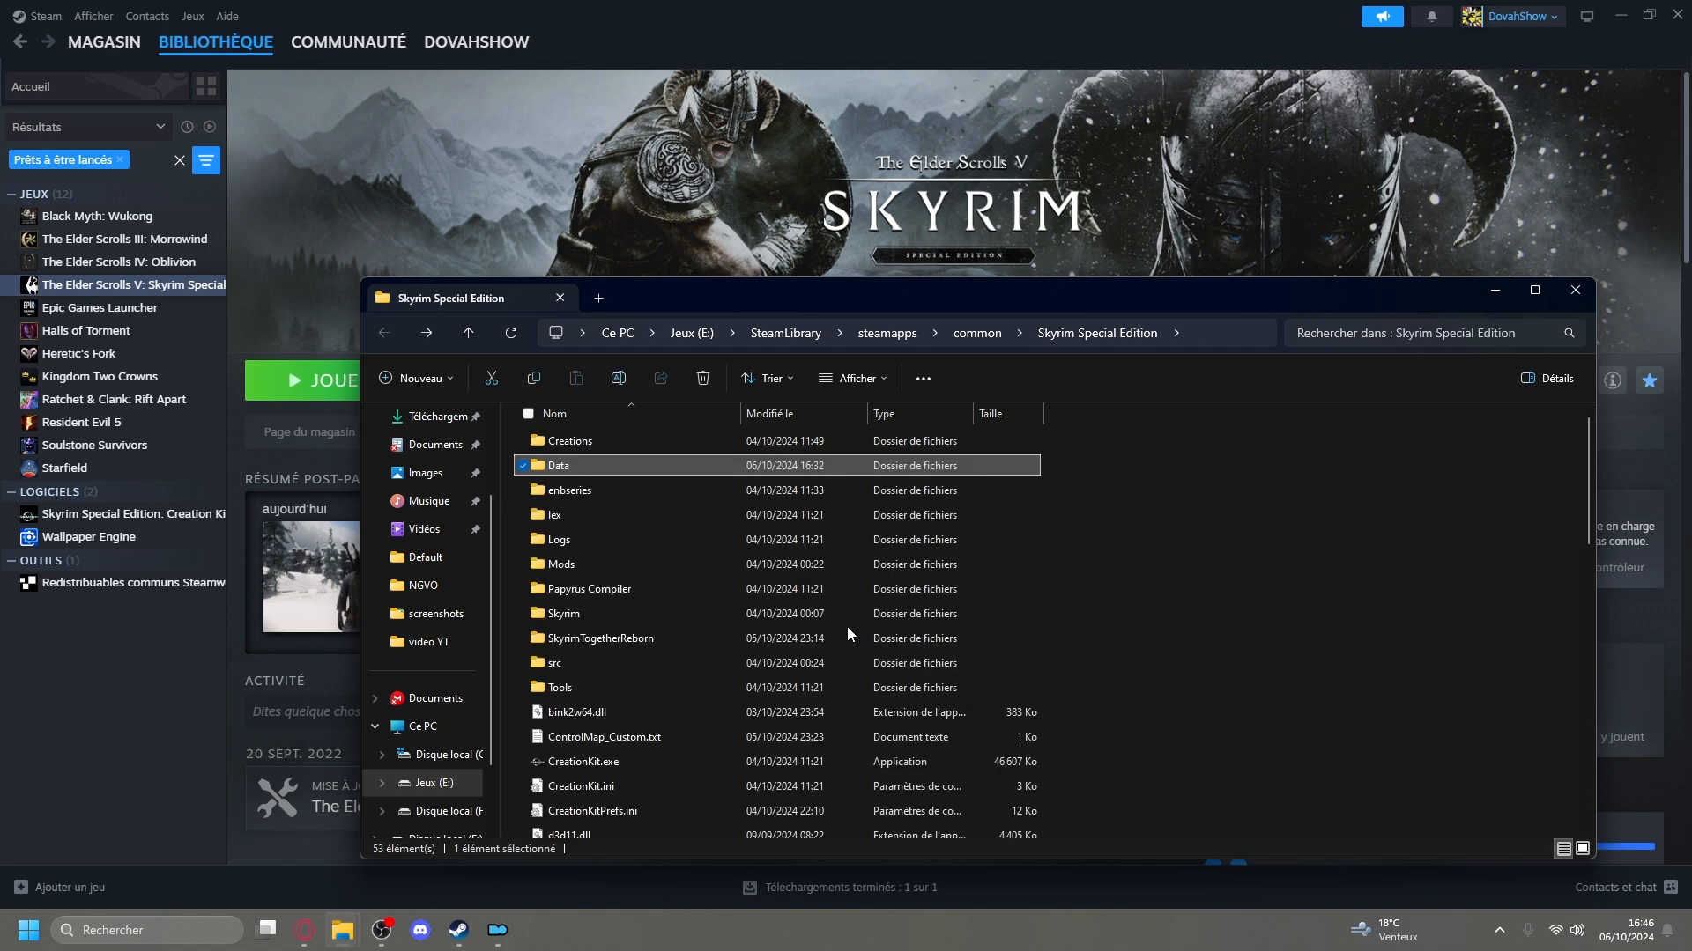
pyautogui.doubleClick(578, 466)
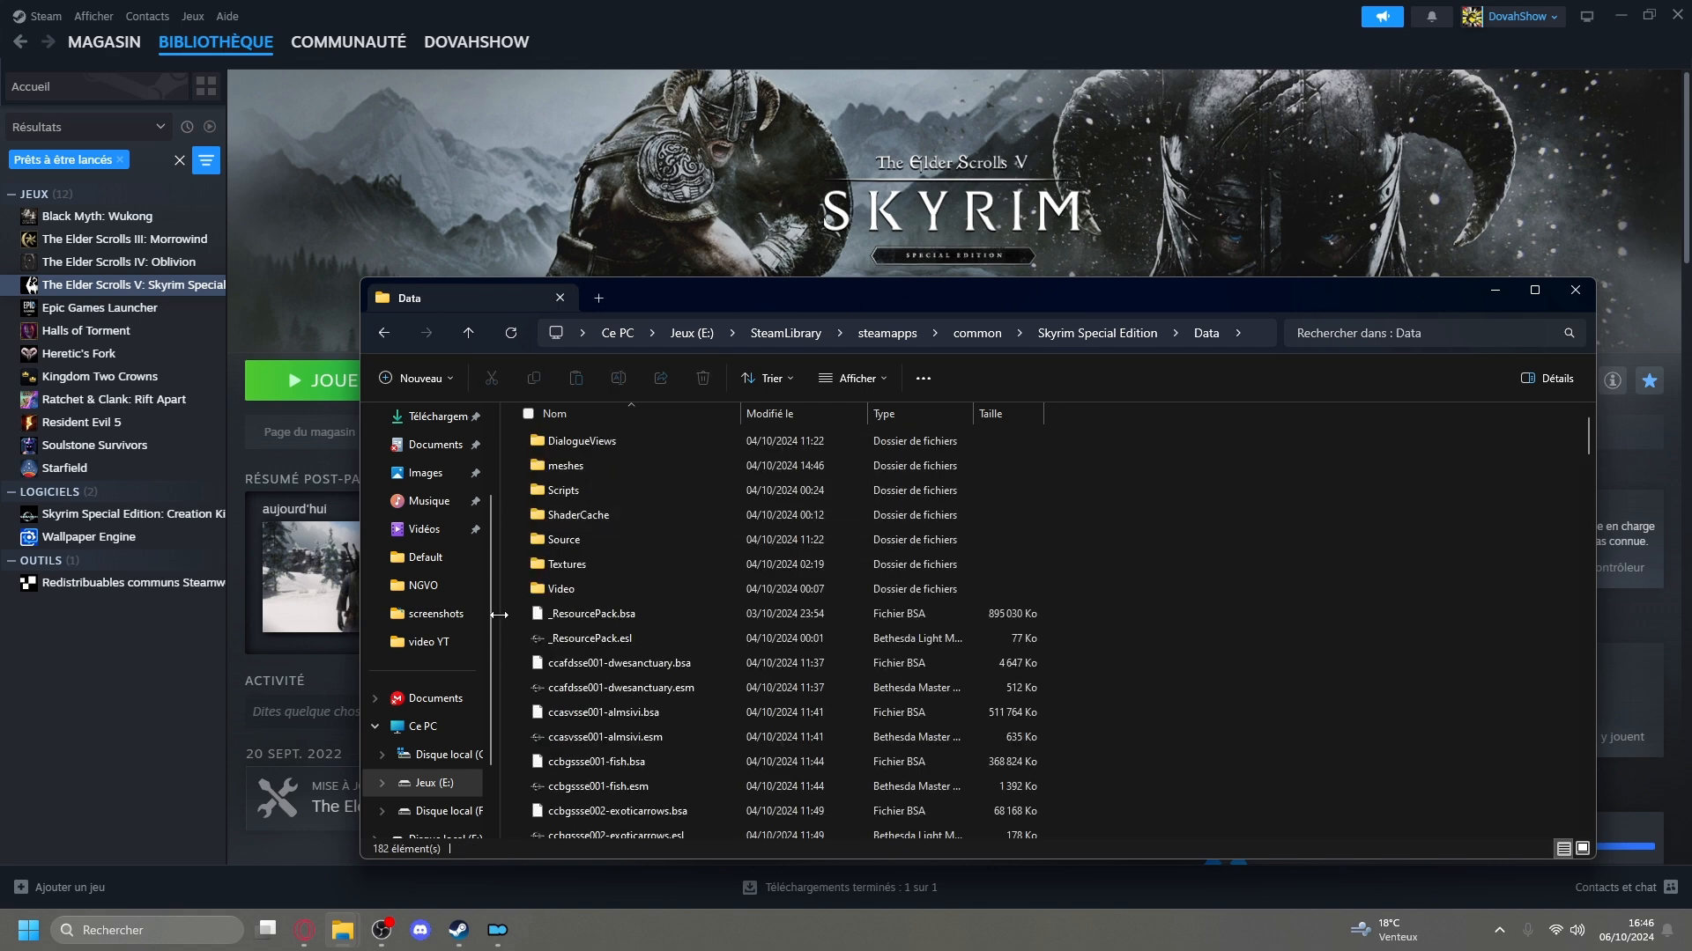
# Select and copy all the files in the Data folder from _ResourcePack.bsa through Update.esm, leaving out the subfolders.
pyautogui.scroll(-1, 476, 626)
pyautogui.moveTo(513, 534); pyautogui.dragTo(845, 846)
pyautogui.rightClick(689, 649)
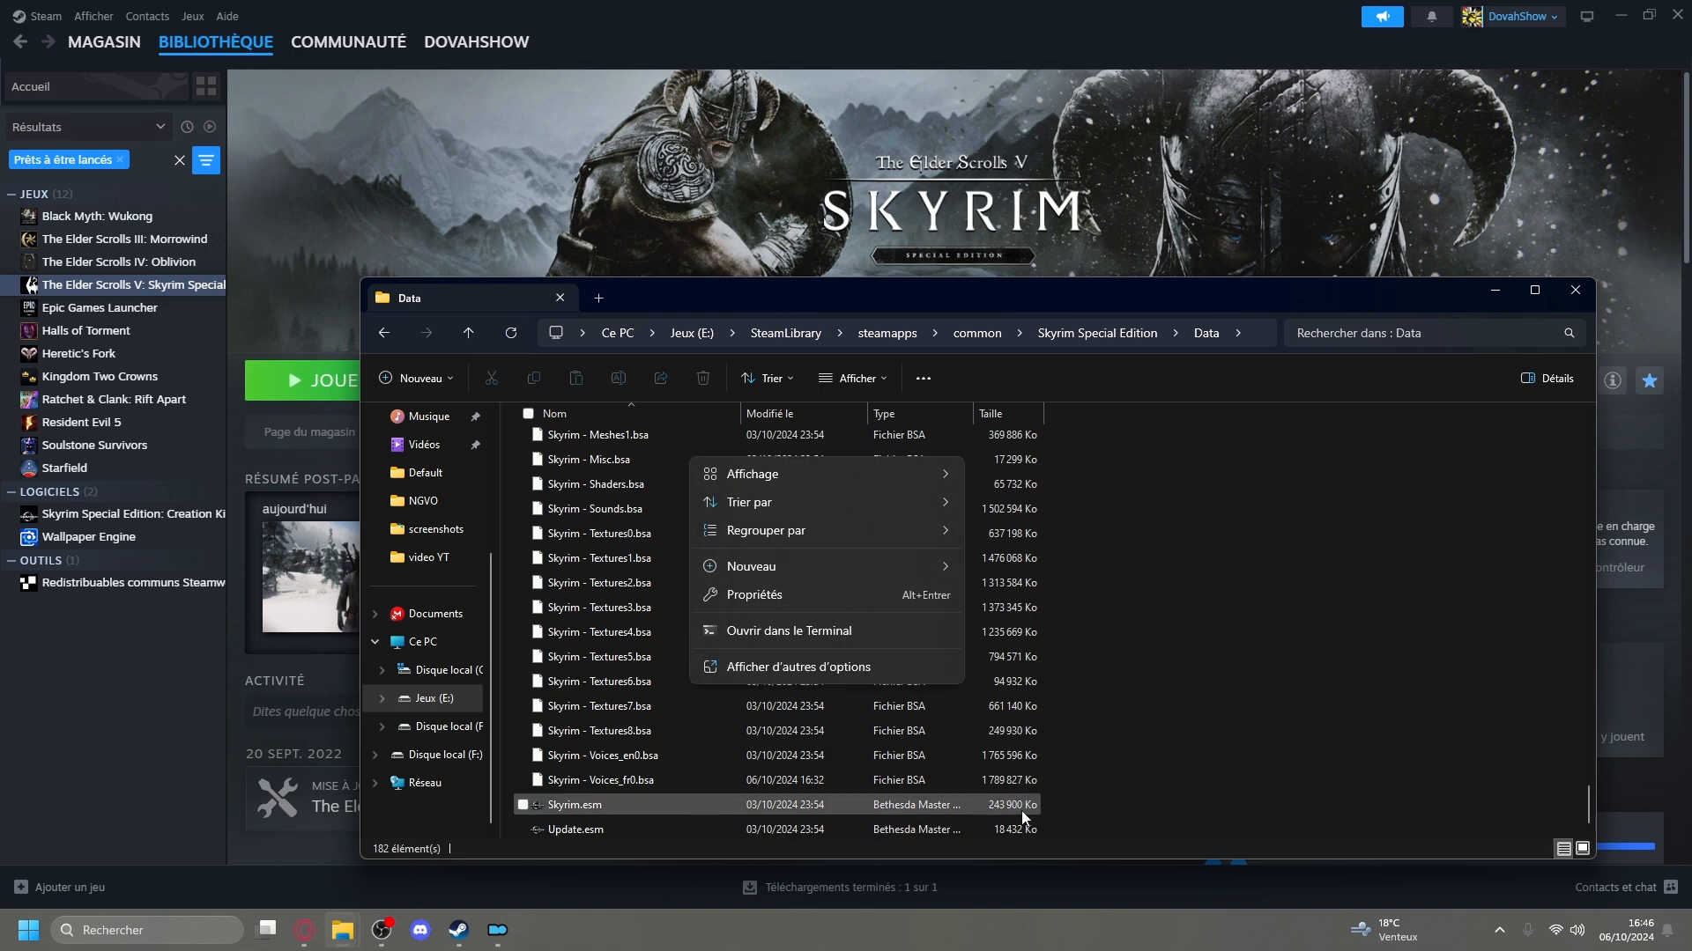
pyautogui.click(1064, 833)
pyautogui.moveTo(1066, 832); pyautogui.dragTo(674, 602)
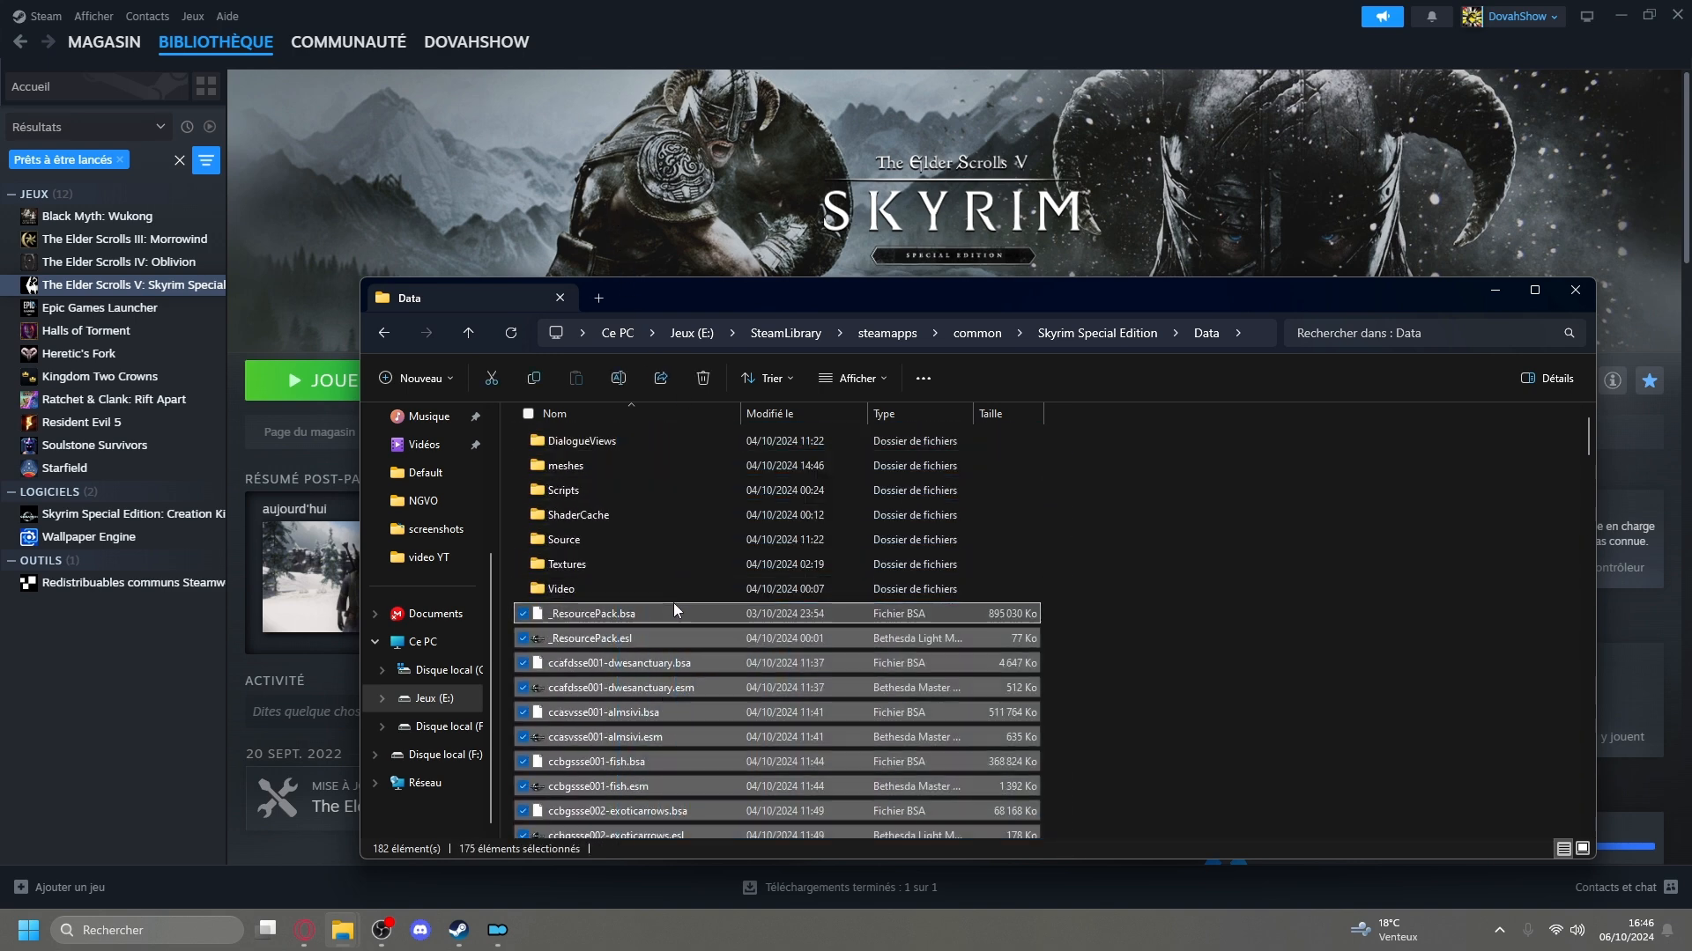
# Paste the copied game files into C:\Wabbajack Mods Pack\NVGO\Stock Game\Data.
pyautogui.click(436, 677)
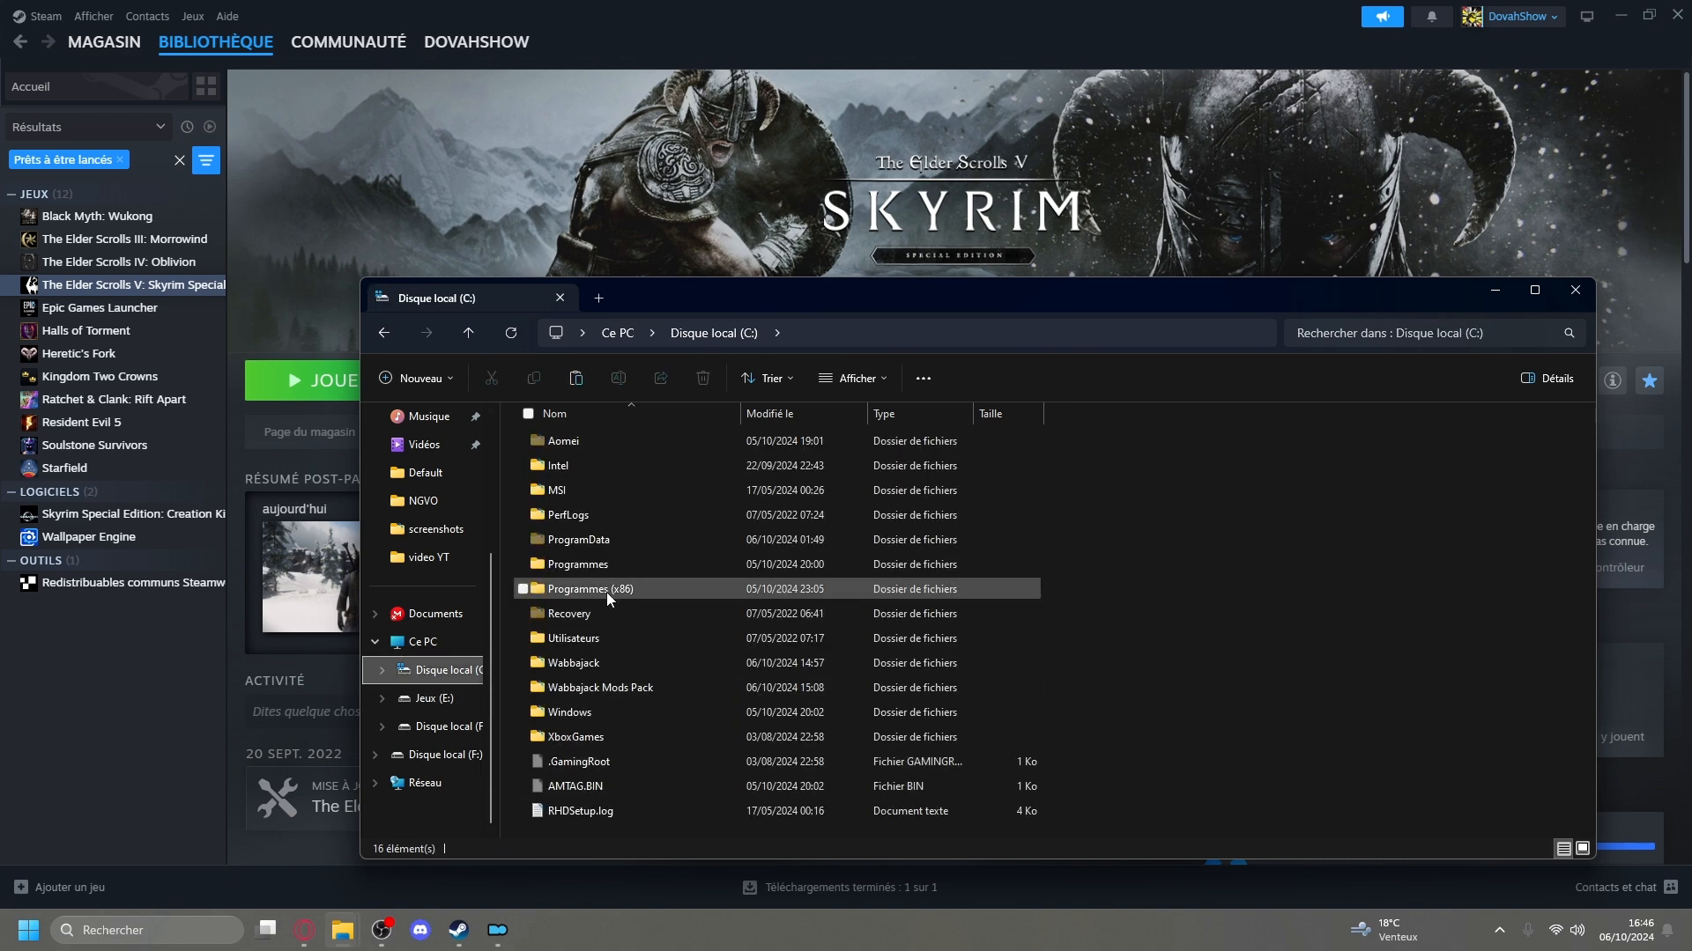
pyautogui.doubleClick(621, 688)
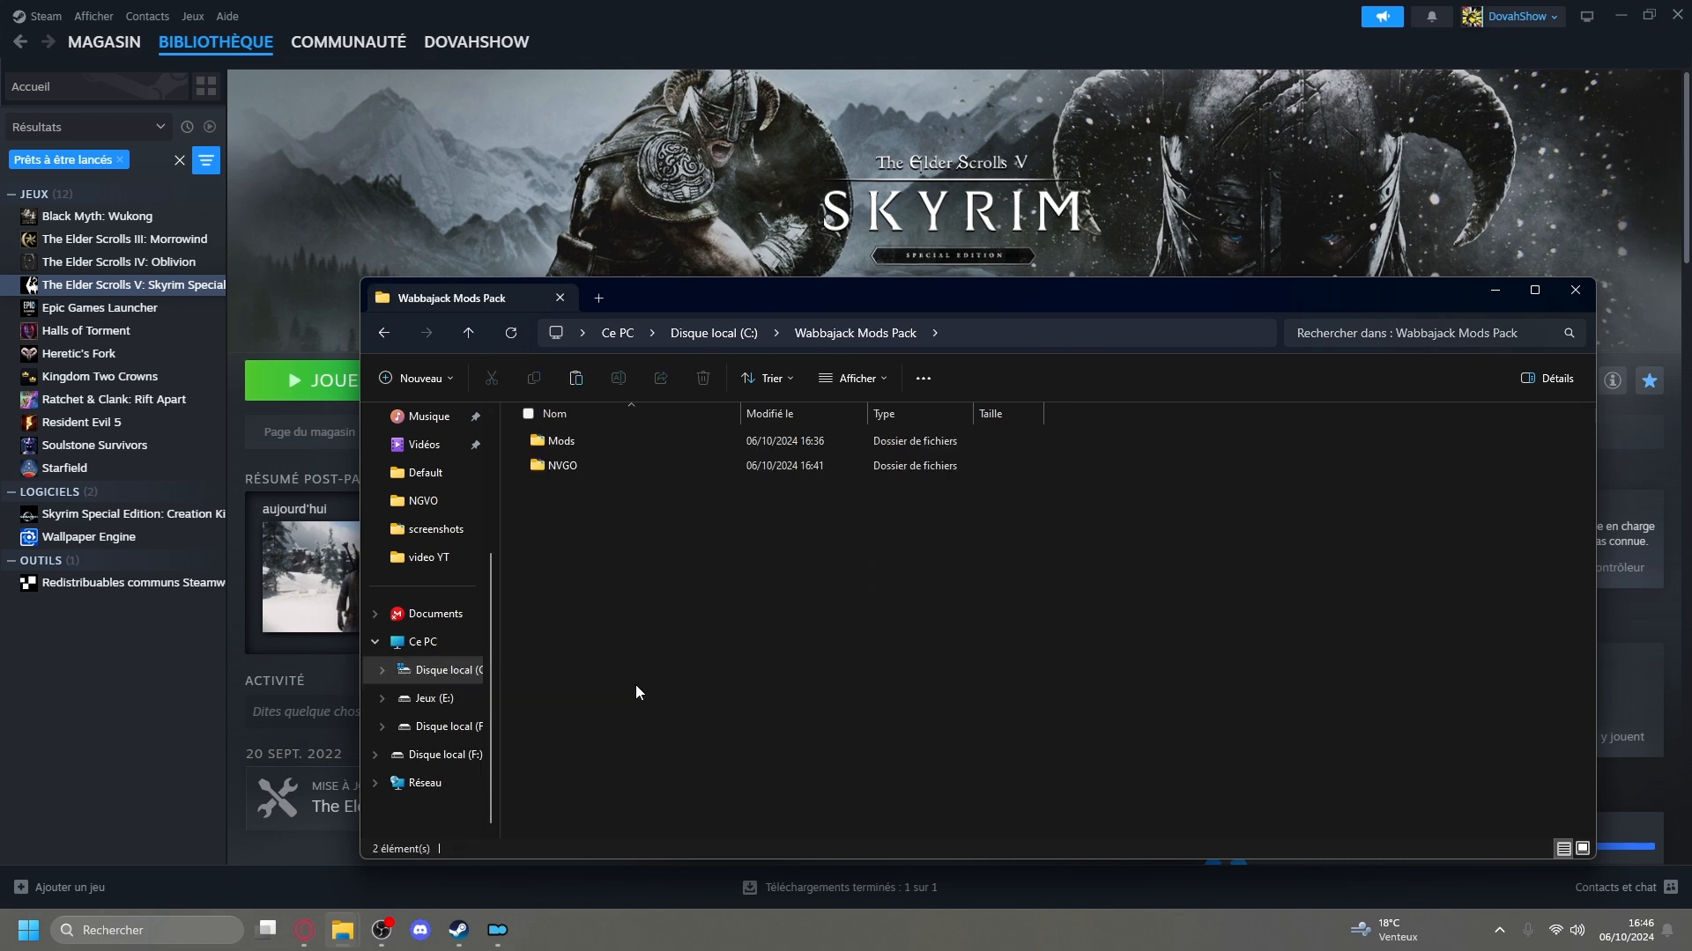
pyautogui.doubleClick(604, 462)
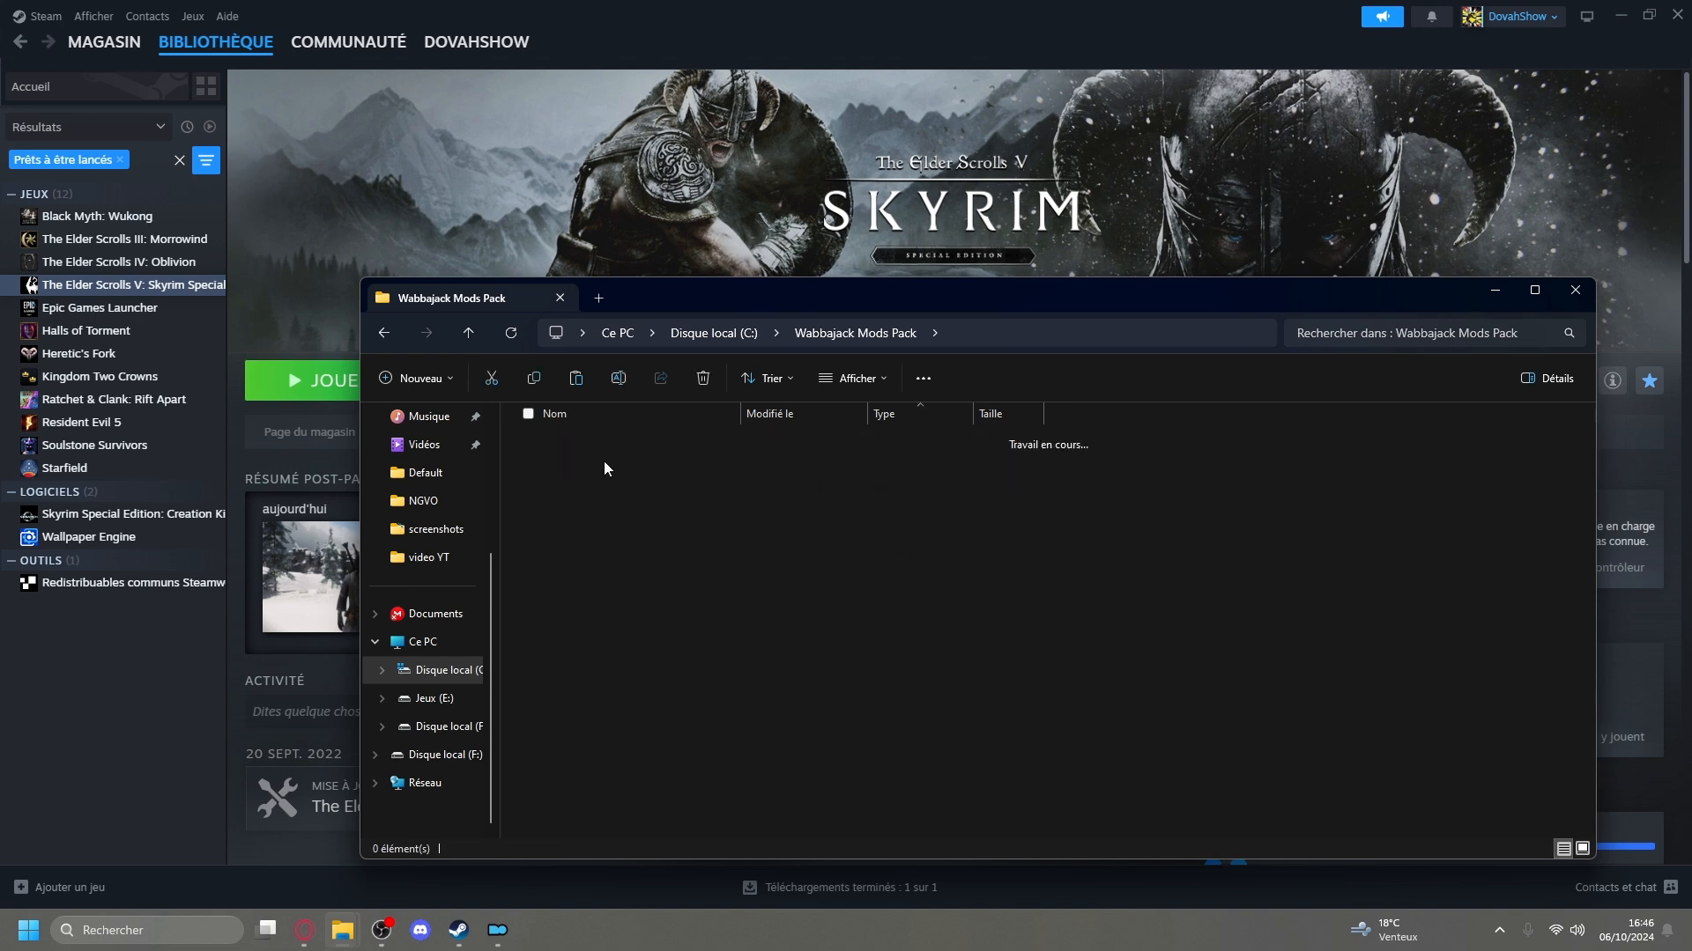
pyautogui.scroll(-3, 615, 472)
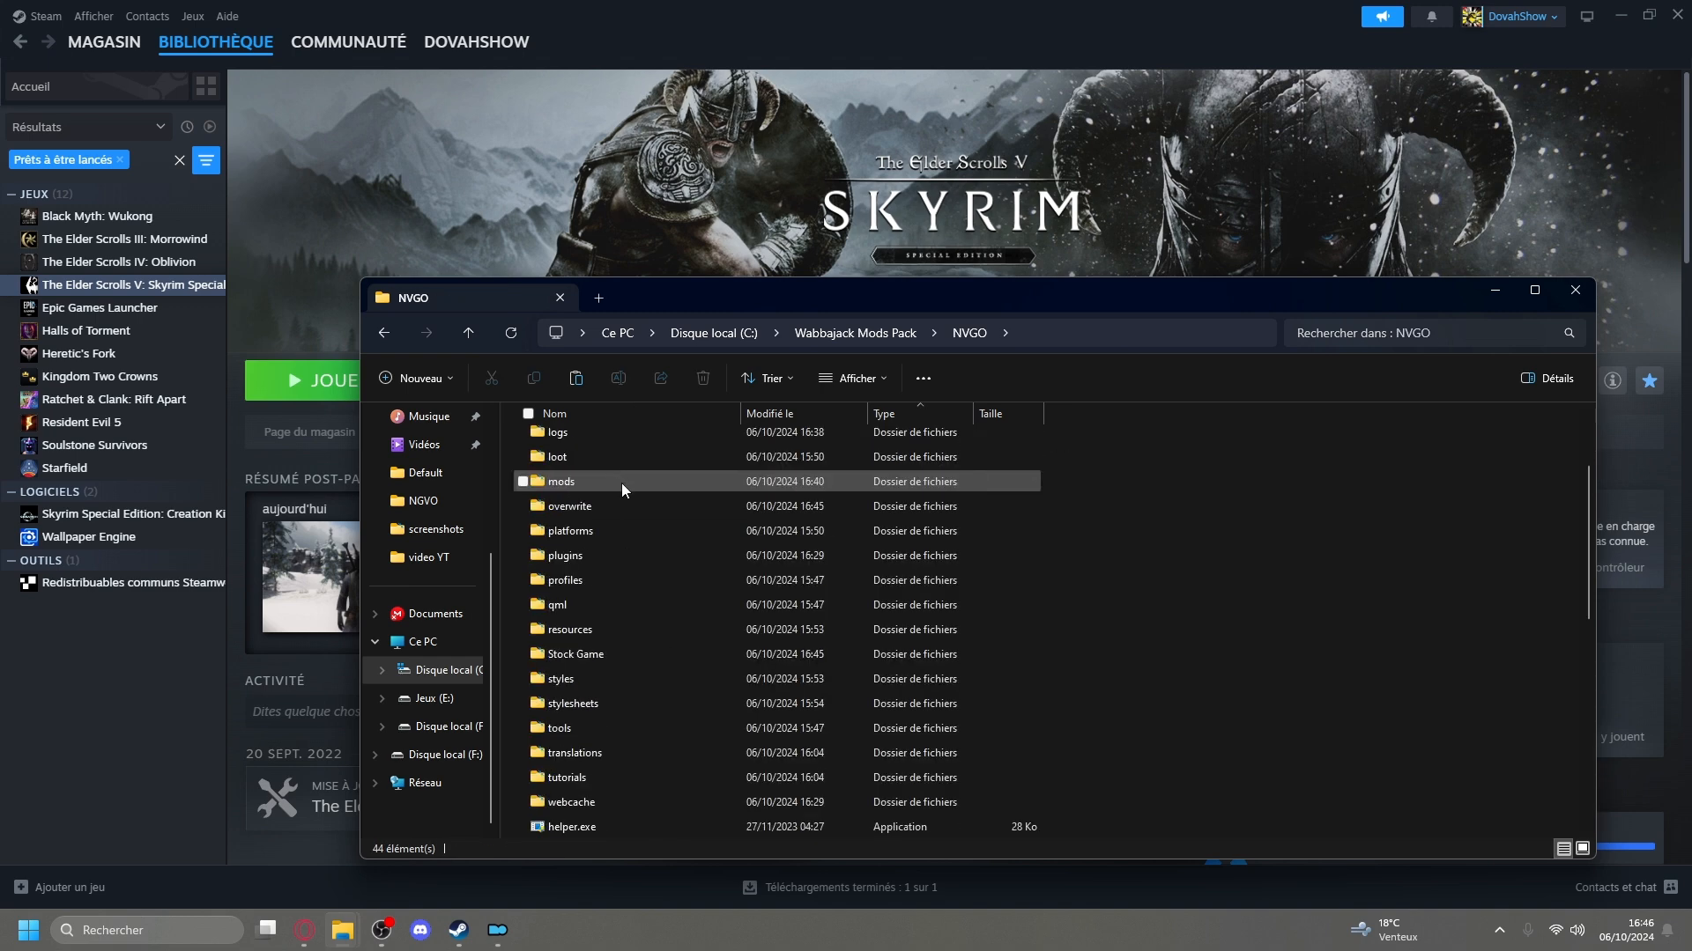
pyautogui.doubleClick(622, 652)
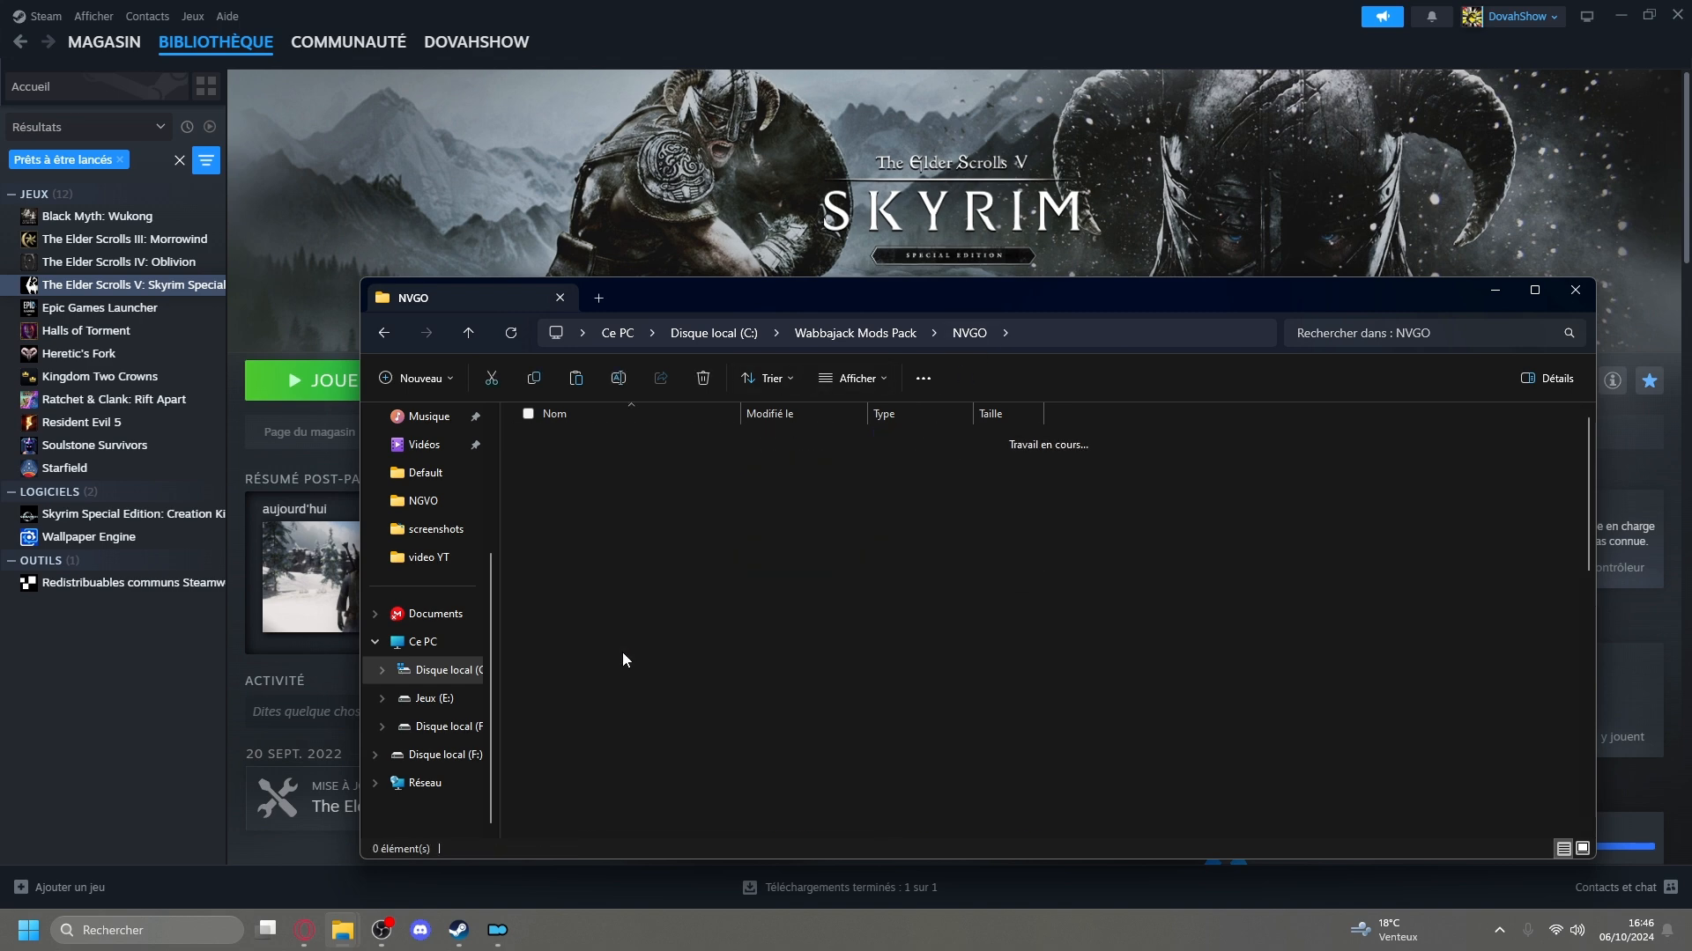
pyautogui.scroll(-9, 652, 653)
pyautogui.scroll(9, 688, 659)
pyautogui.click(636, 444)
pyautogui.doubleClick(636, 444)
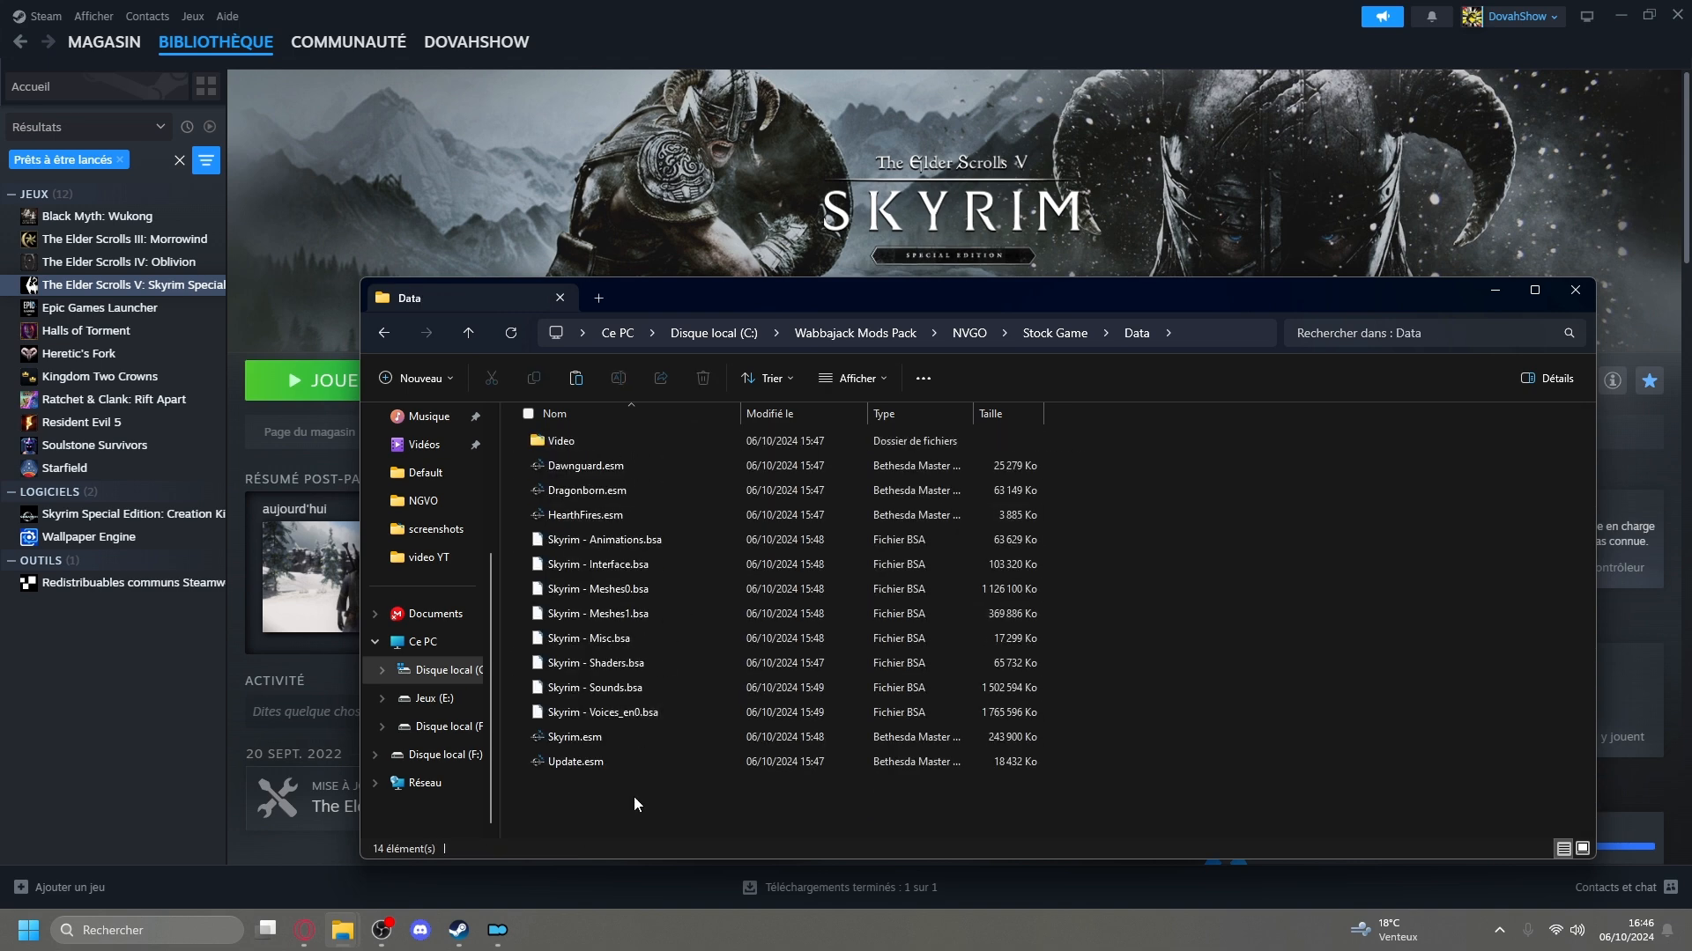
pyautogui.hotkey('ctrl', 'v')
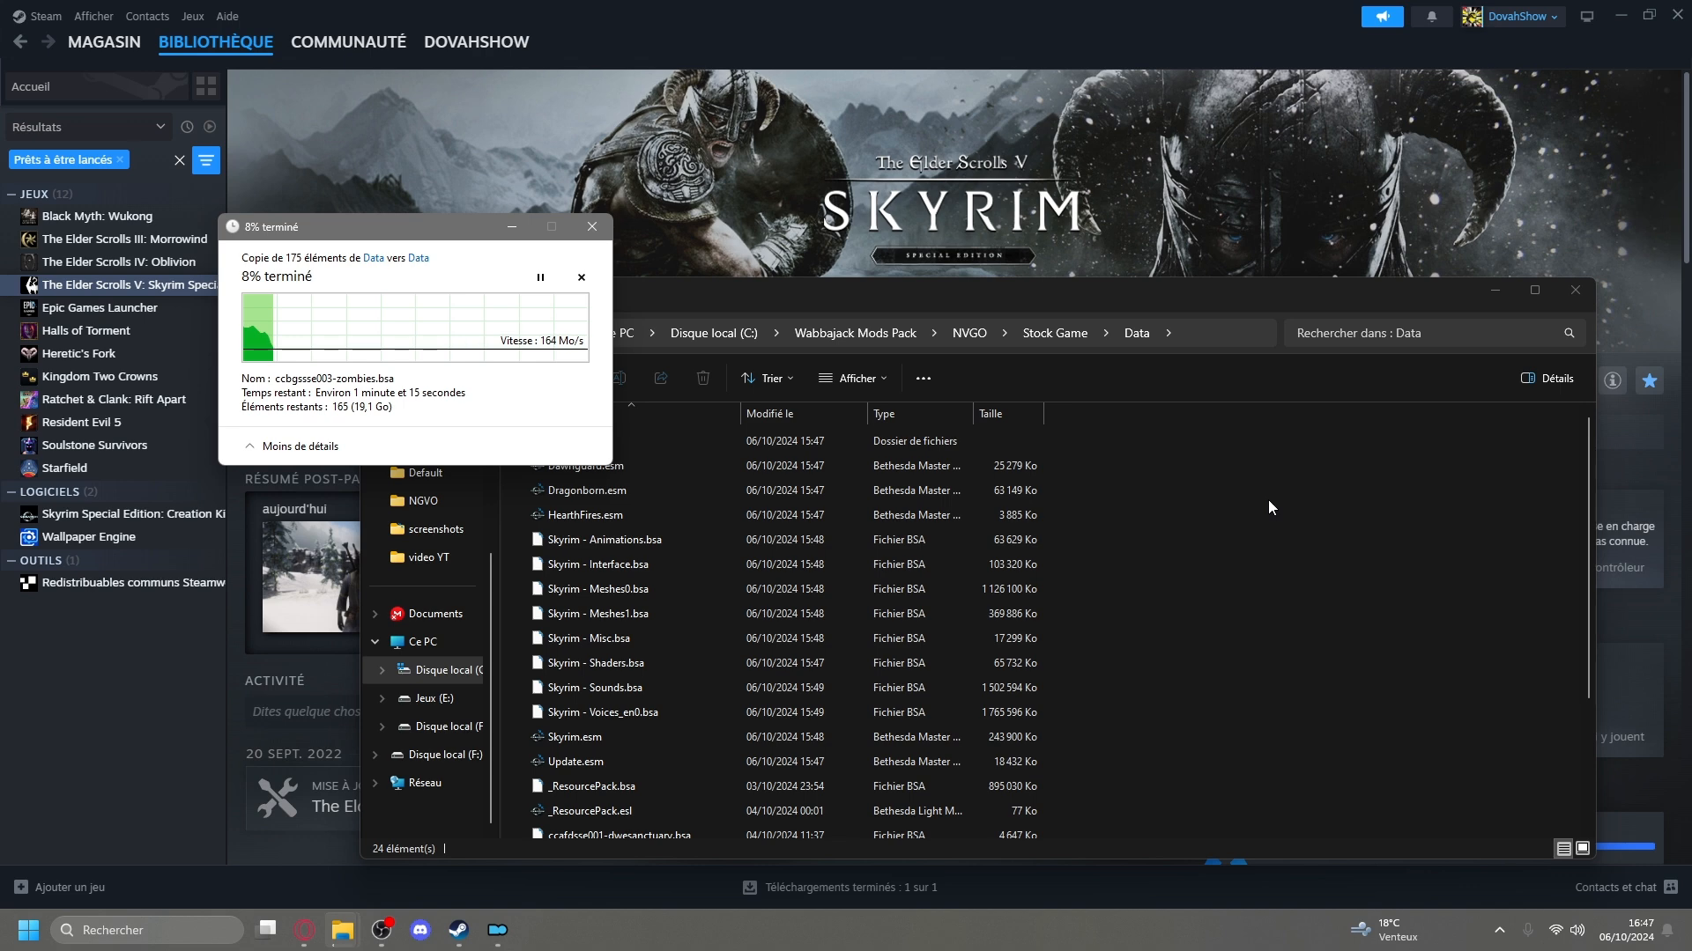
# Go back to the NVGO folder and search it for skyrim.ini.
pyautogui.click(1266, 534)
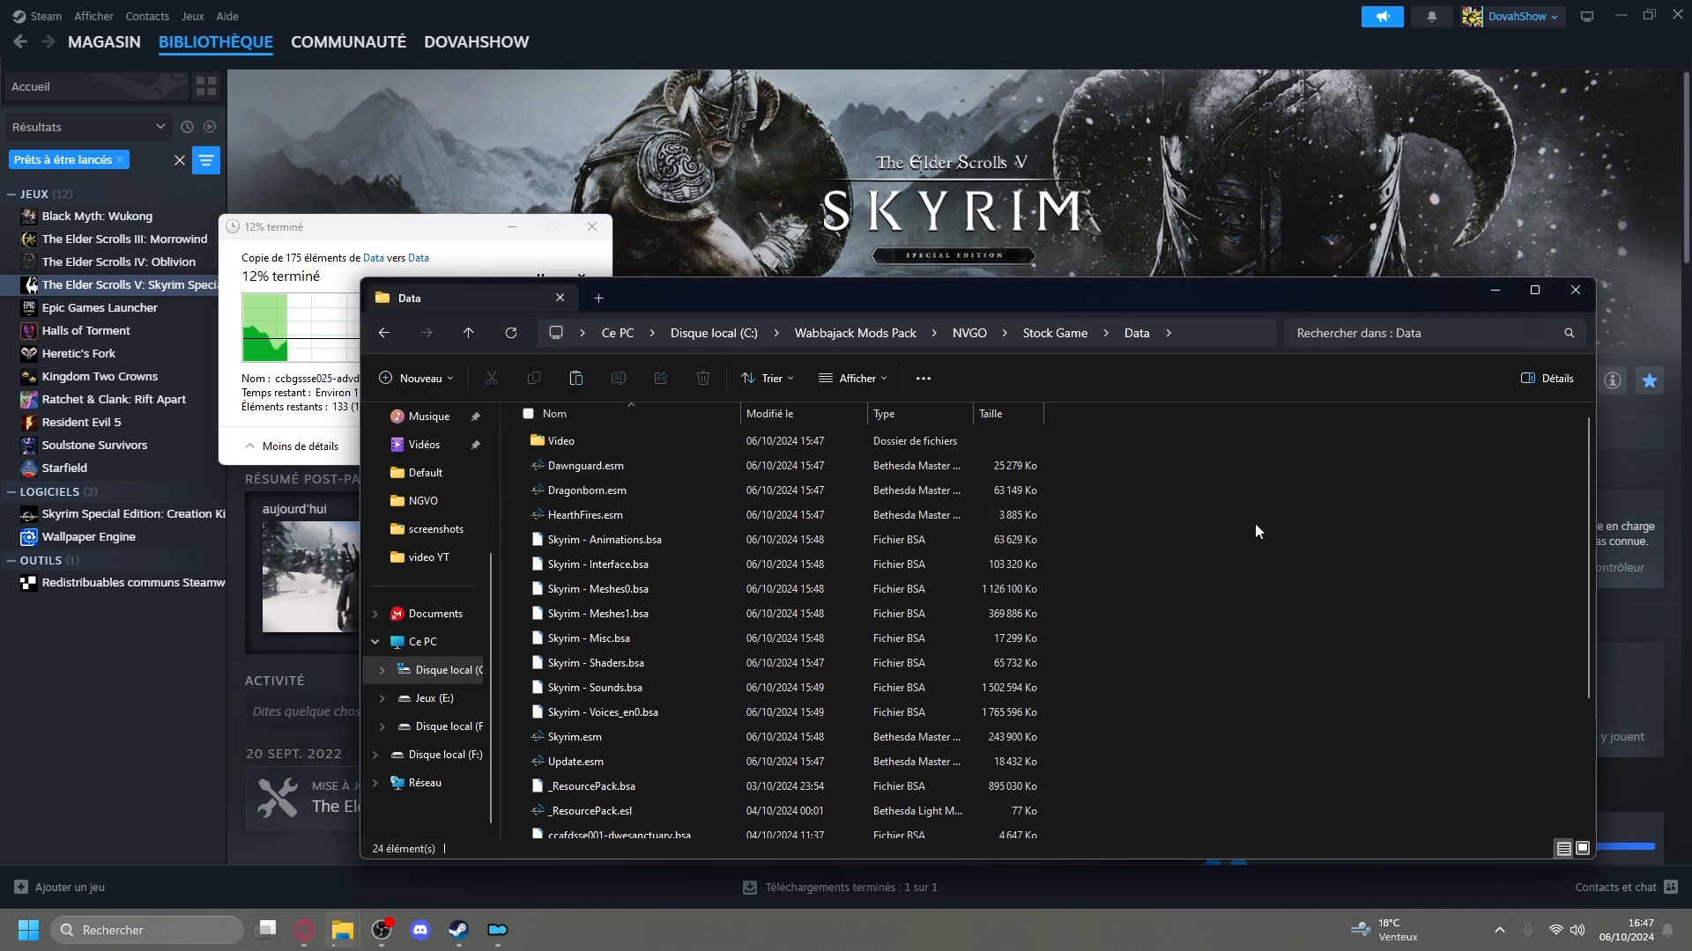
pyautogui.click(949, 337)
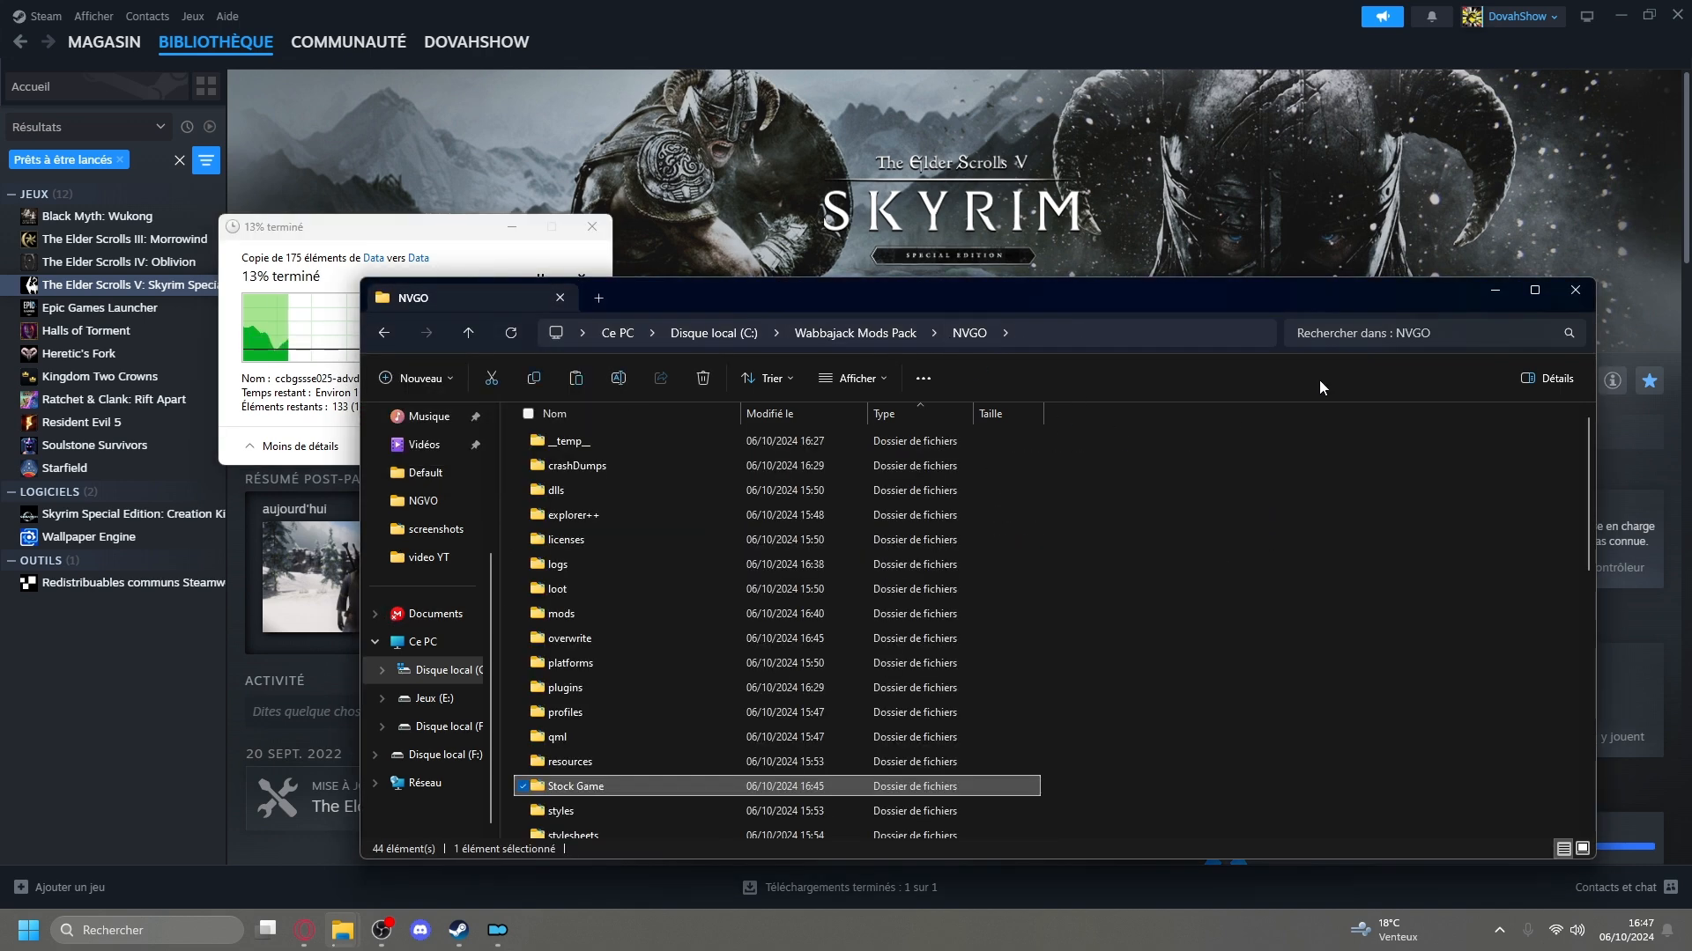
pyautogui.click(1395, 332)
pyautogui.write('s')
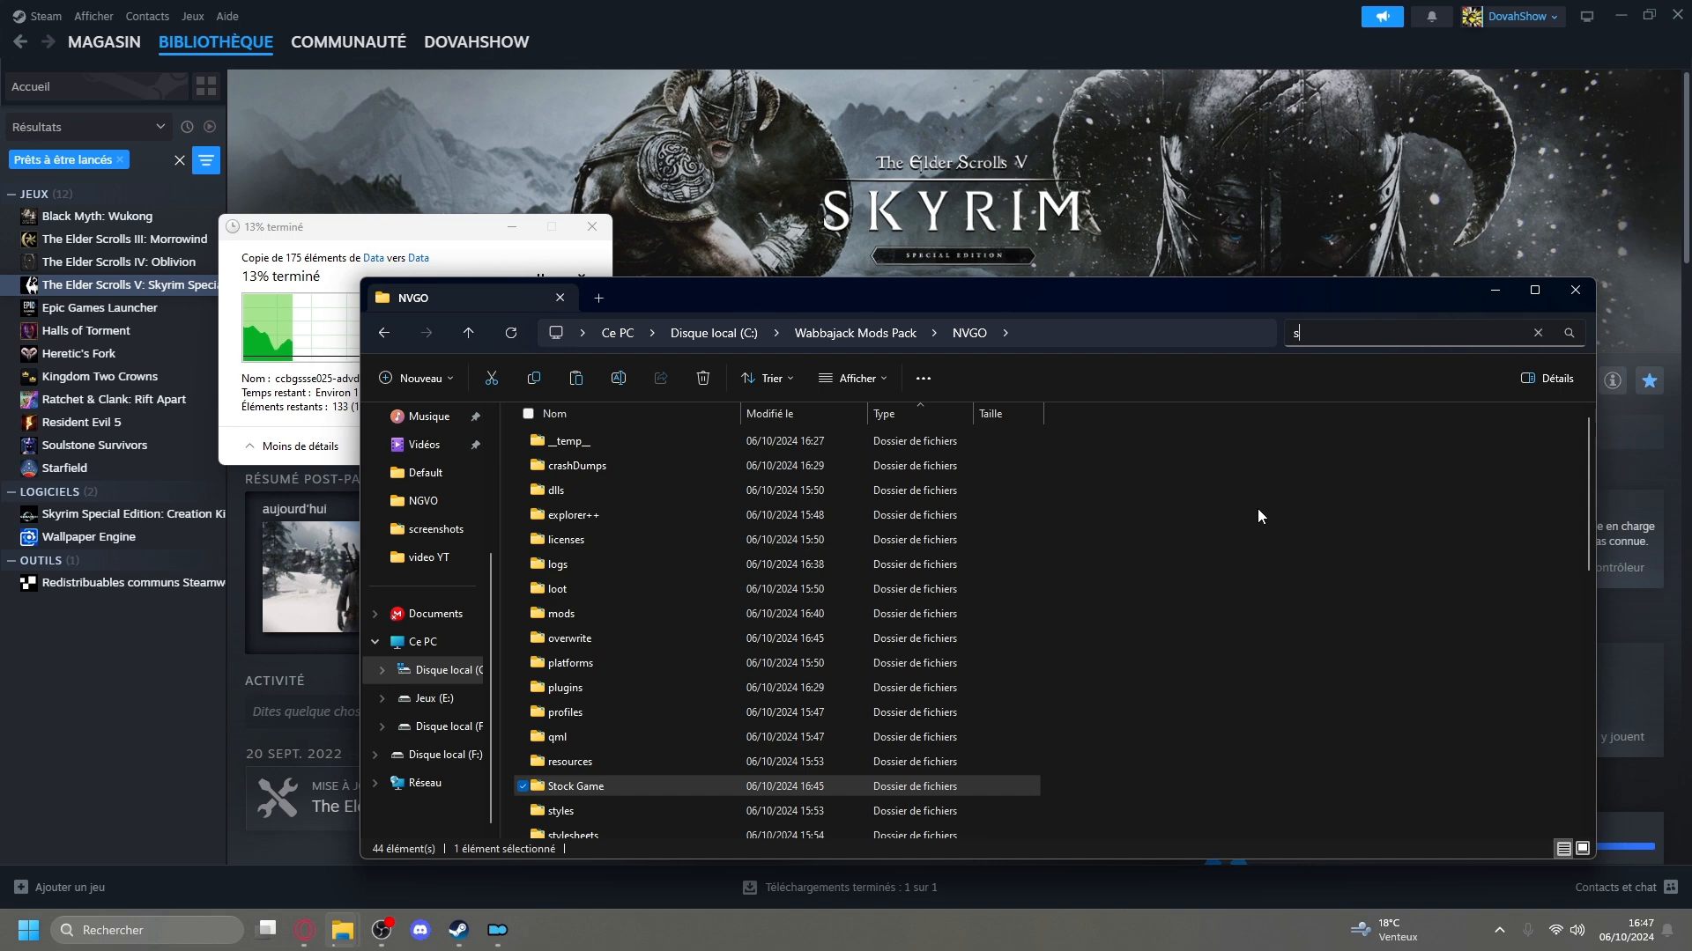
pyautogui.write('kyrim')
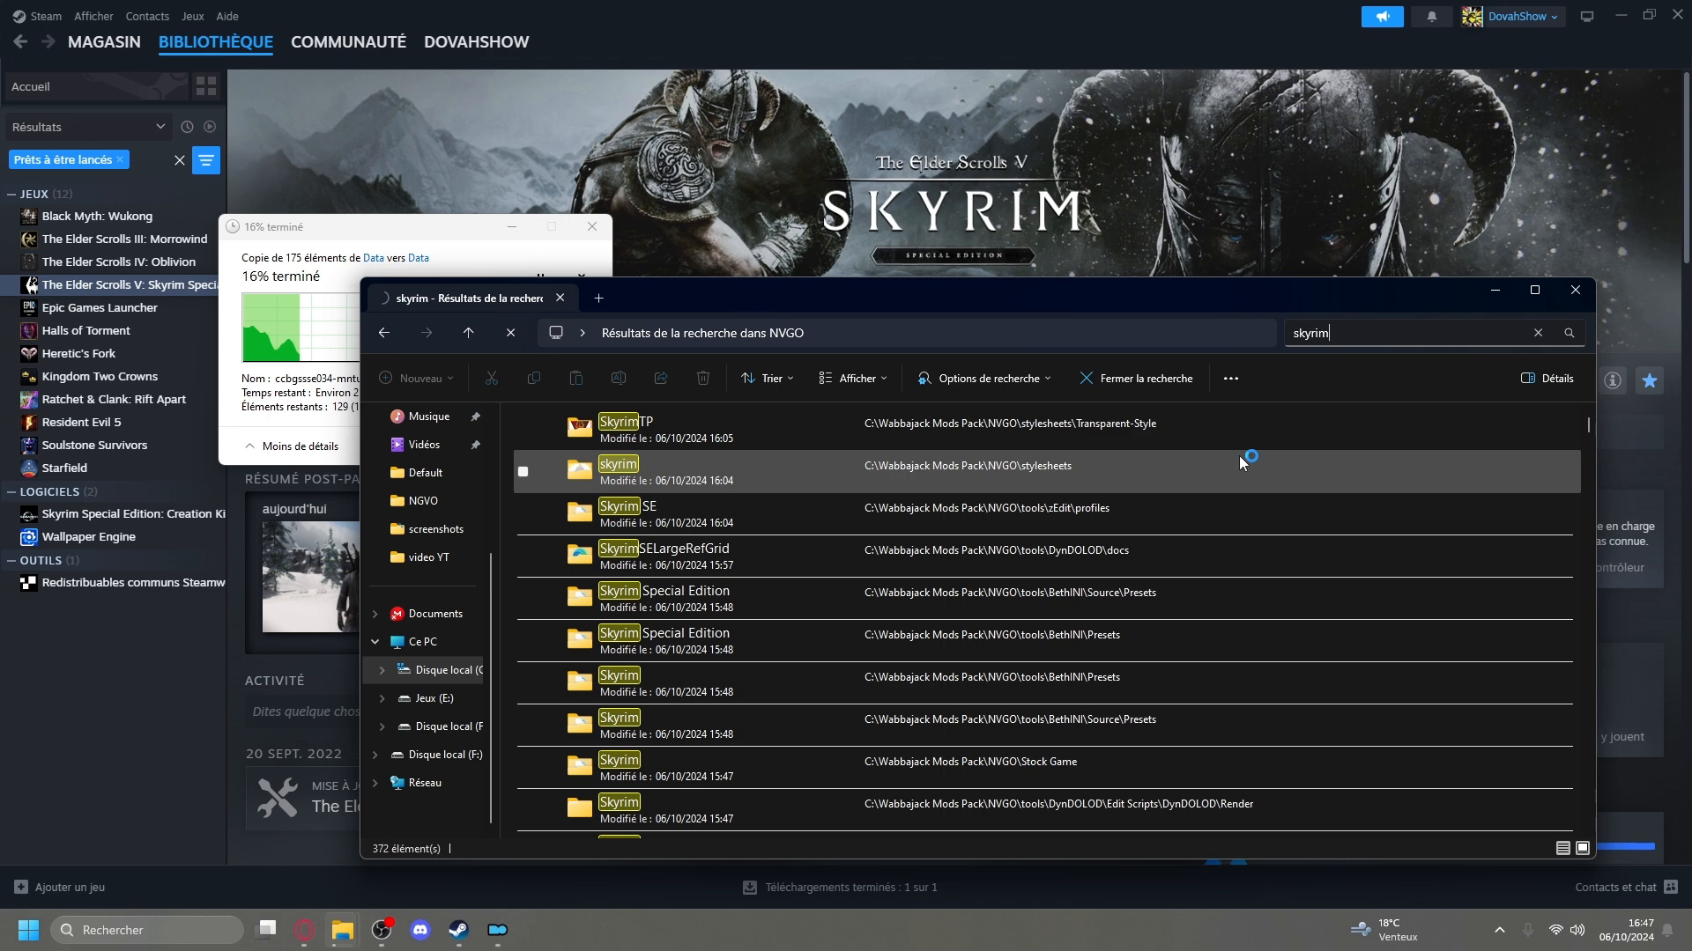
pyautogui.write('àd')
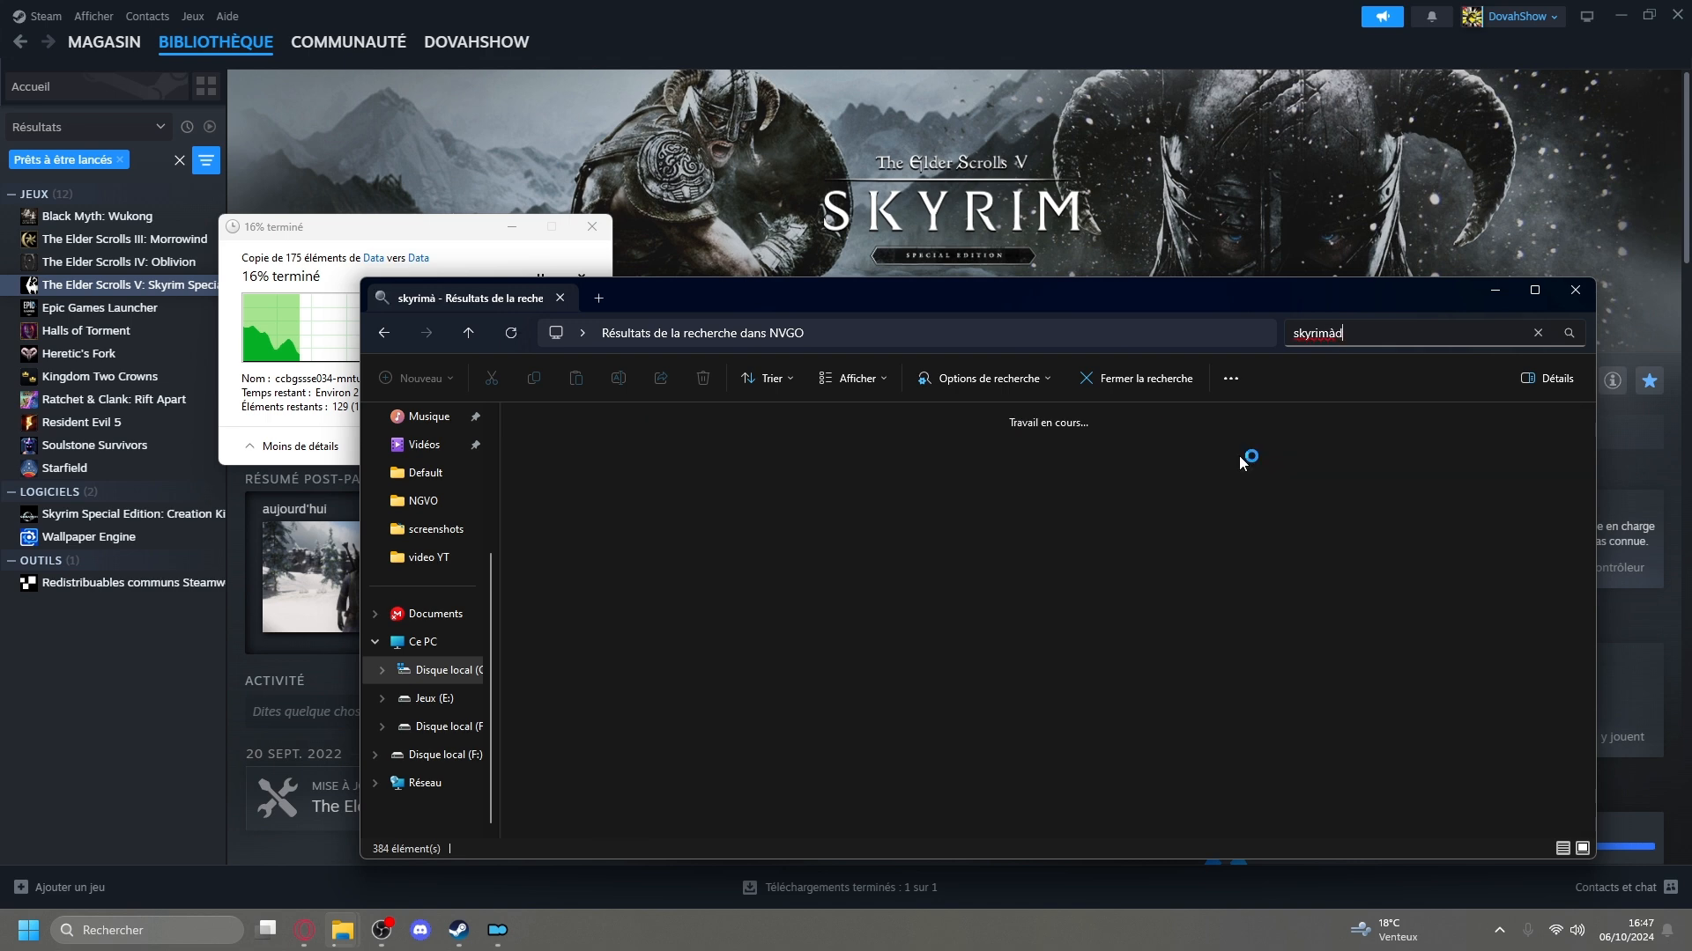
pyautogui.press('BackSpace')
pyautogui.press('BackSpace')
pyautogui.write('.ini')
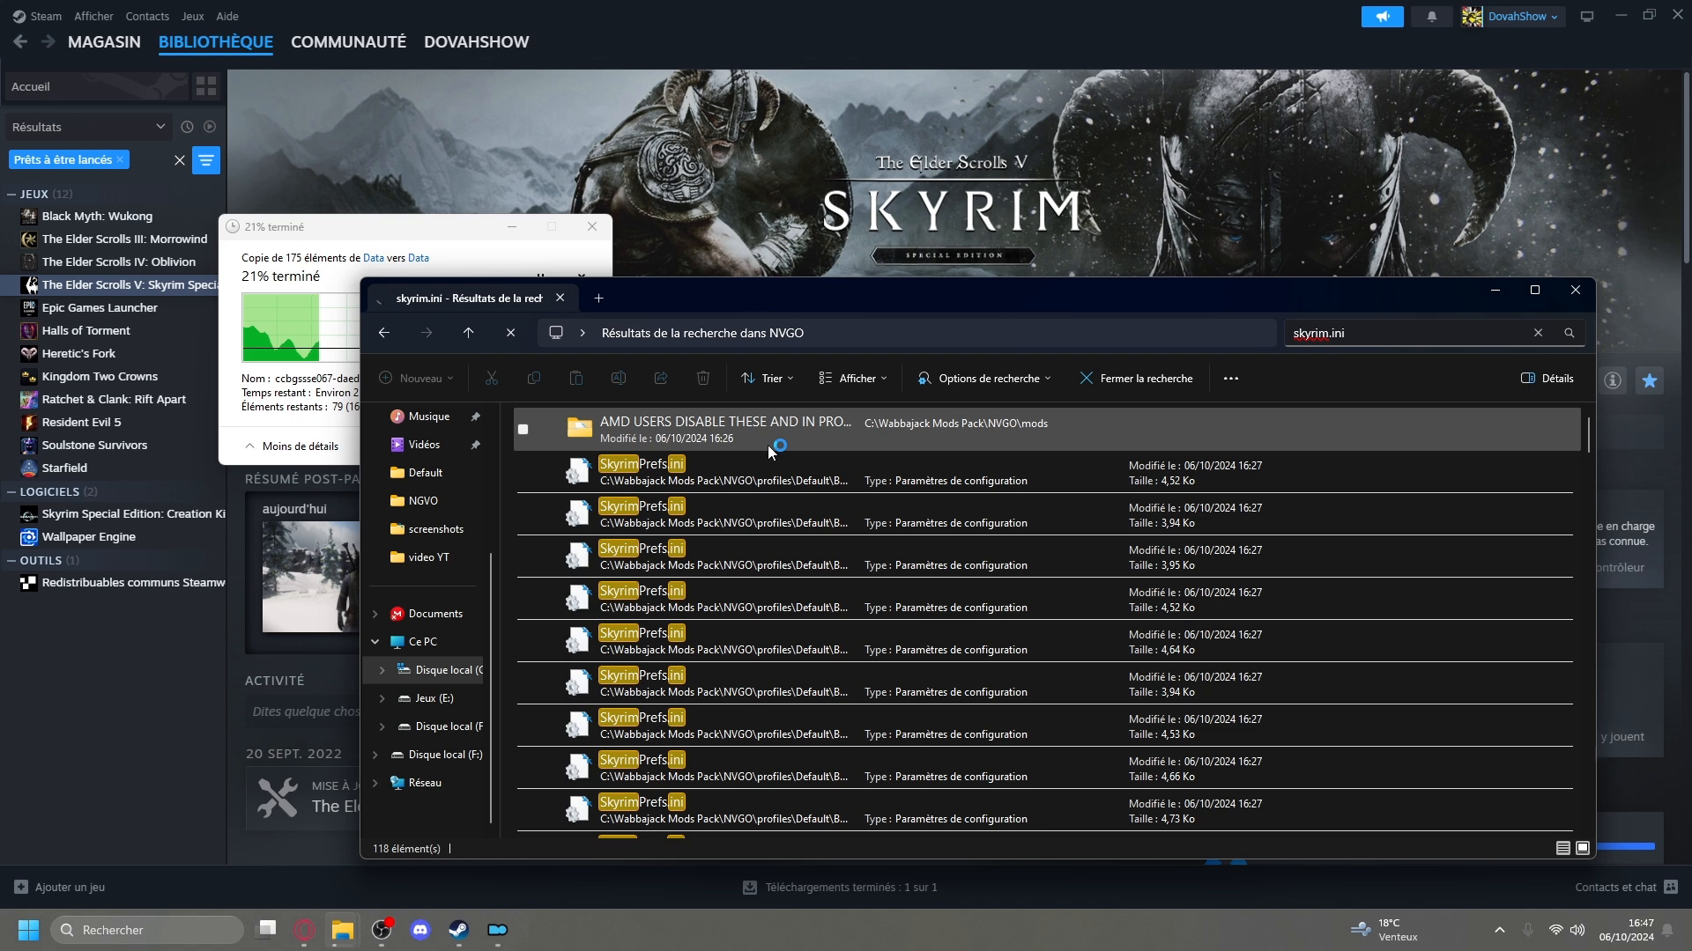
# Open the 2.43 KB Skyrim.ini from the search results and change Voices_en0.bsa to Voices_fr0.bsa in the sResourceArchiveList2 line.
pyautogui.scroll(-5, 837, 509)
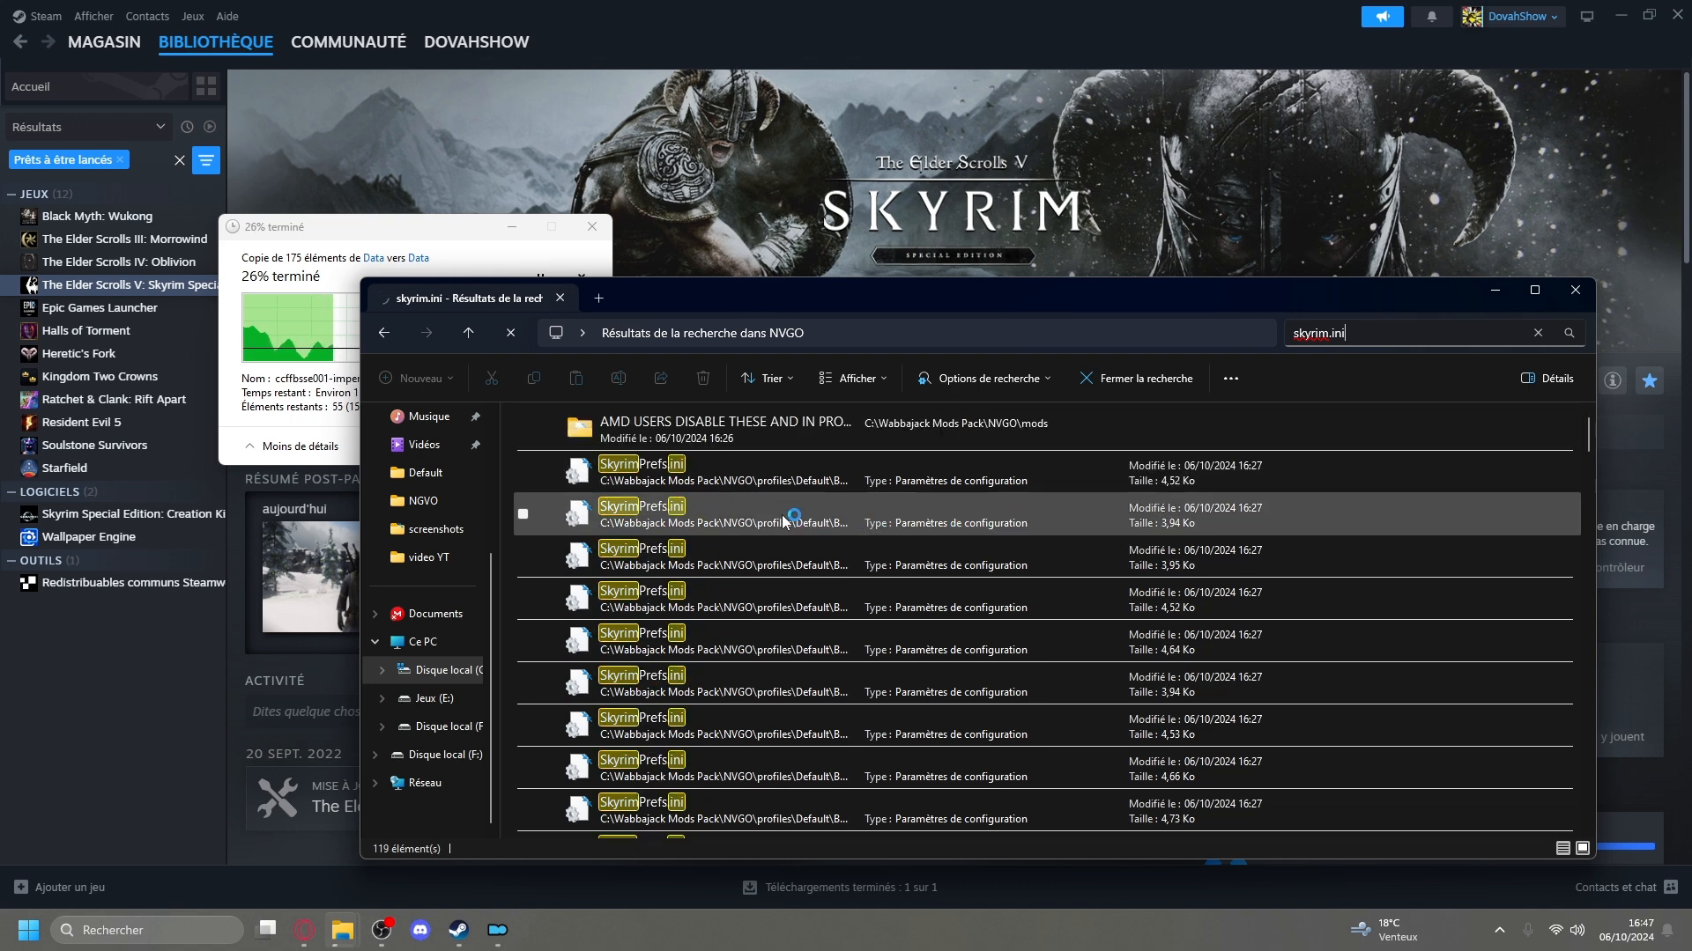
pyautogui.click(778, 562)
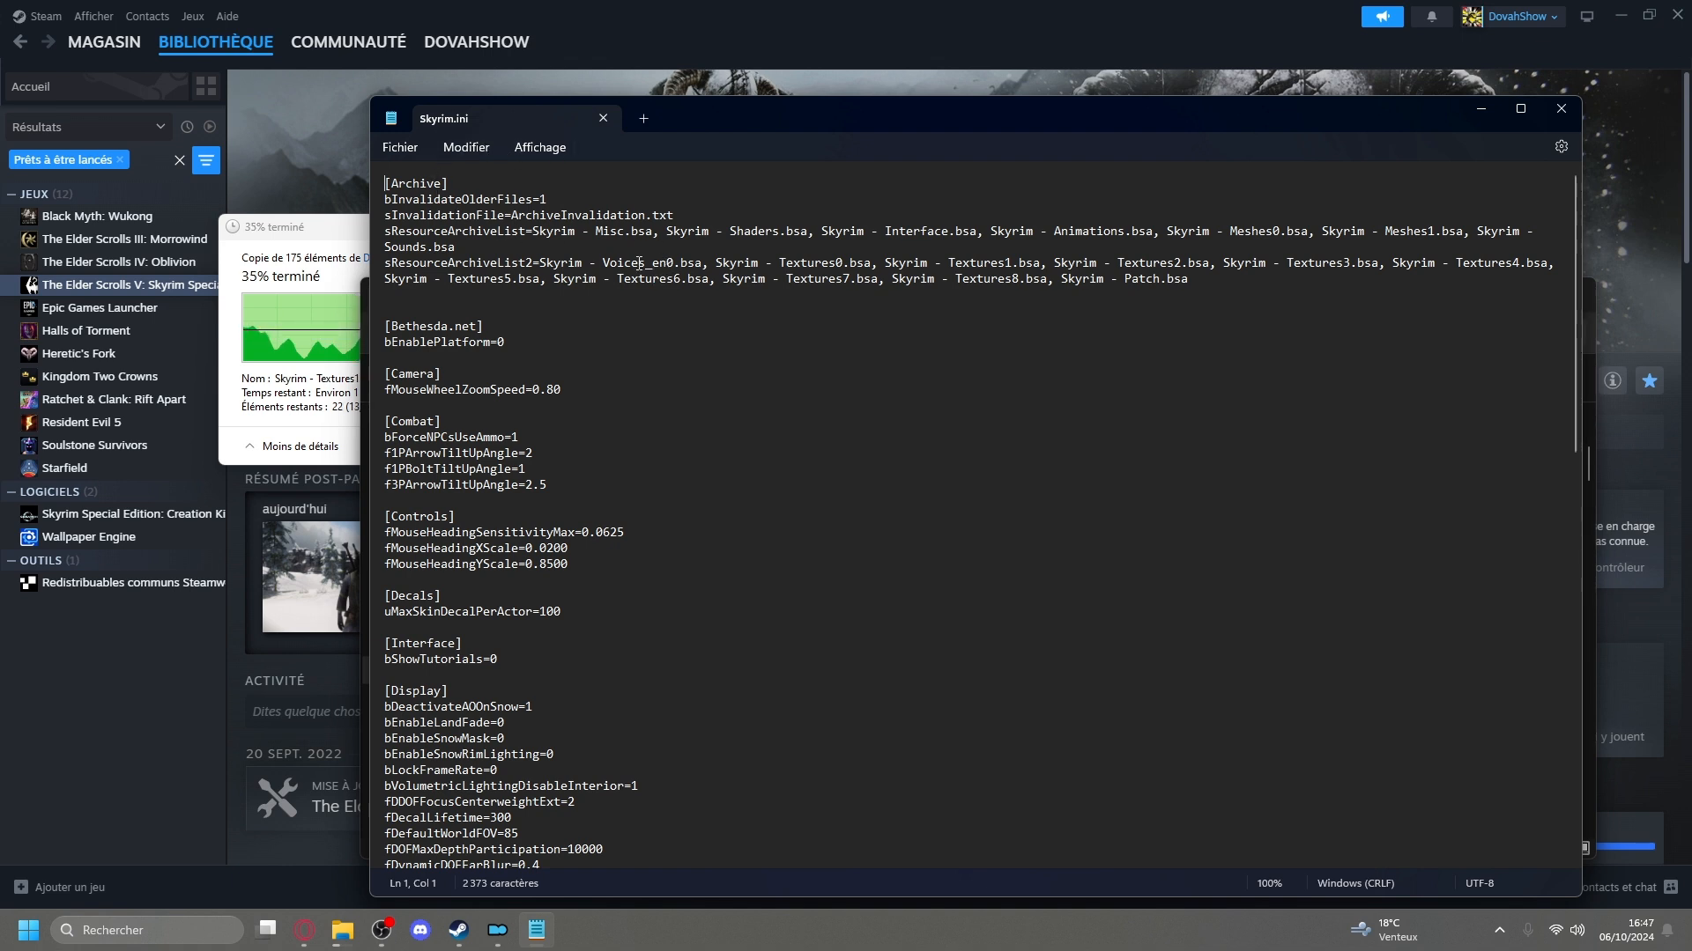
pyautogui.click(667, 264)
pyautogui.press('BackSpace')
pyautogui.press('BackSpace')
pyautogui.write('fr')
# Move the text editor window aside to review the other Skyrim.ini files in the search results, and bring it back.
pyautogui.moveTo(800, 114); pyautogui.dragTo(742, 842)
pyautogui.scroll(-5, 784, 608)
pyautogui.scroll(-10, 782, 610)
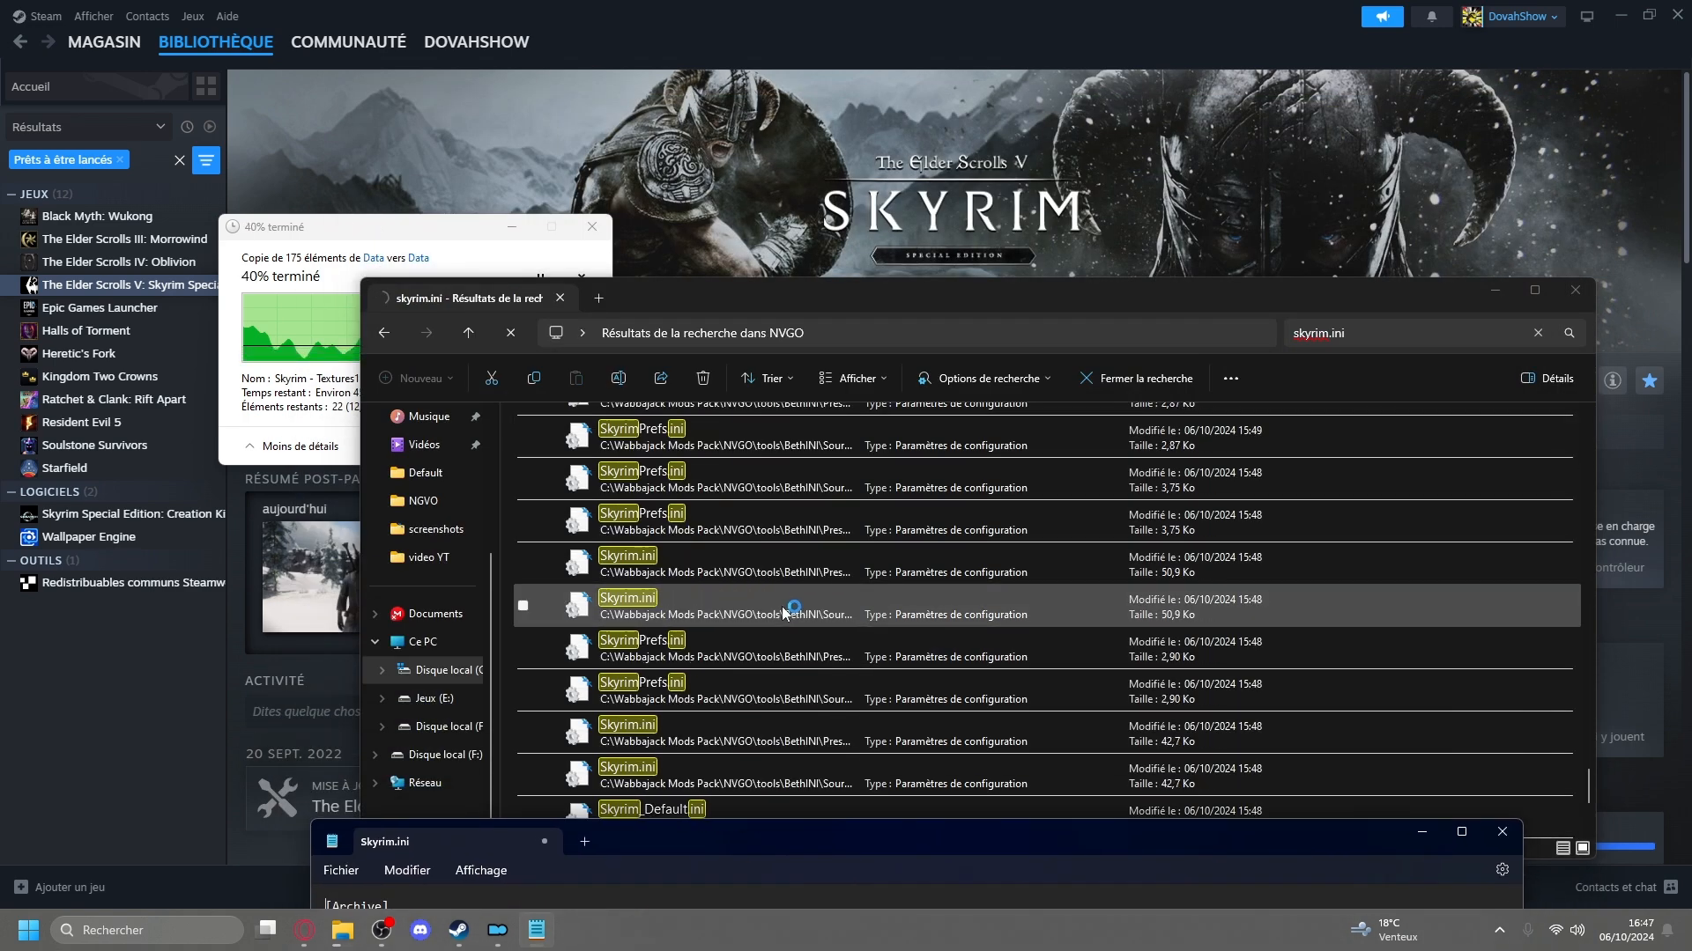
pyautogui.scroll(5, 788, 595)
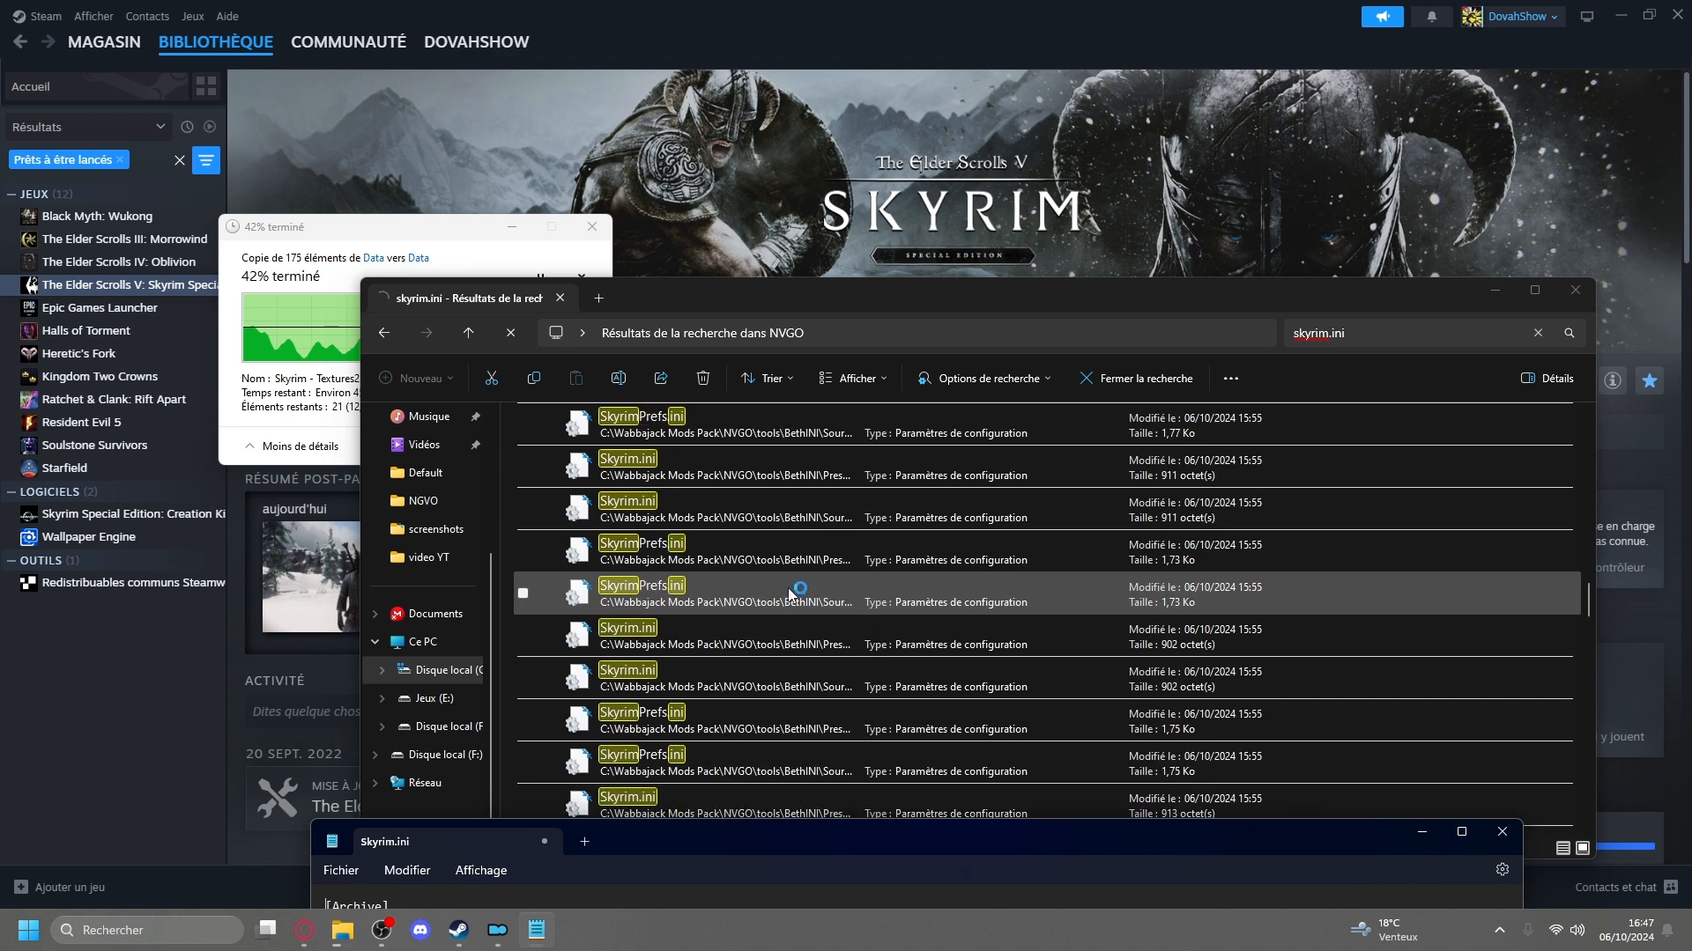
pyautogui.scroll(10, 793, 586)
pyautogui.moveTo(716, 859); pyautogui.dragTo(743, 135)
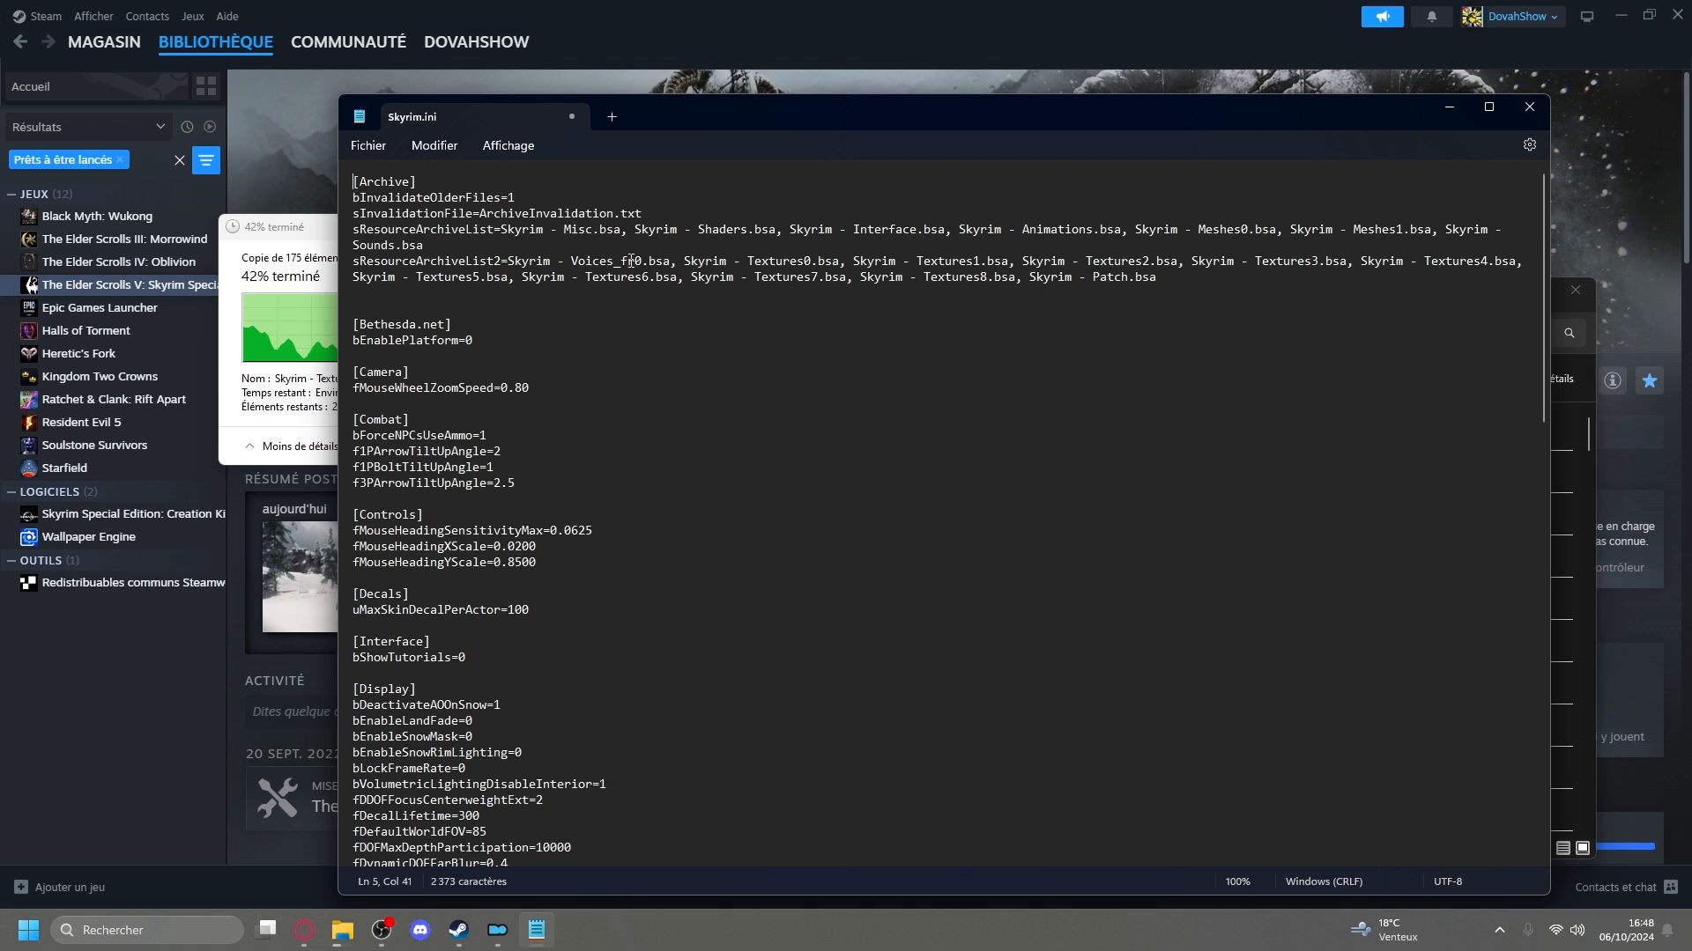
# Check the rest of Skyrim.ini, including its General section, for a language setting, and close the file with its changes saved.
pyautogui.scroll(-6, 634, 262)
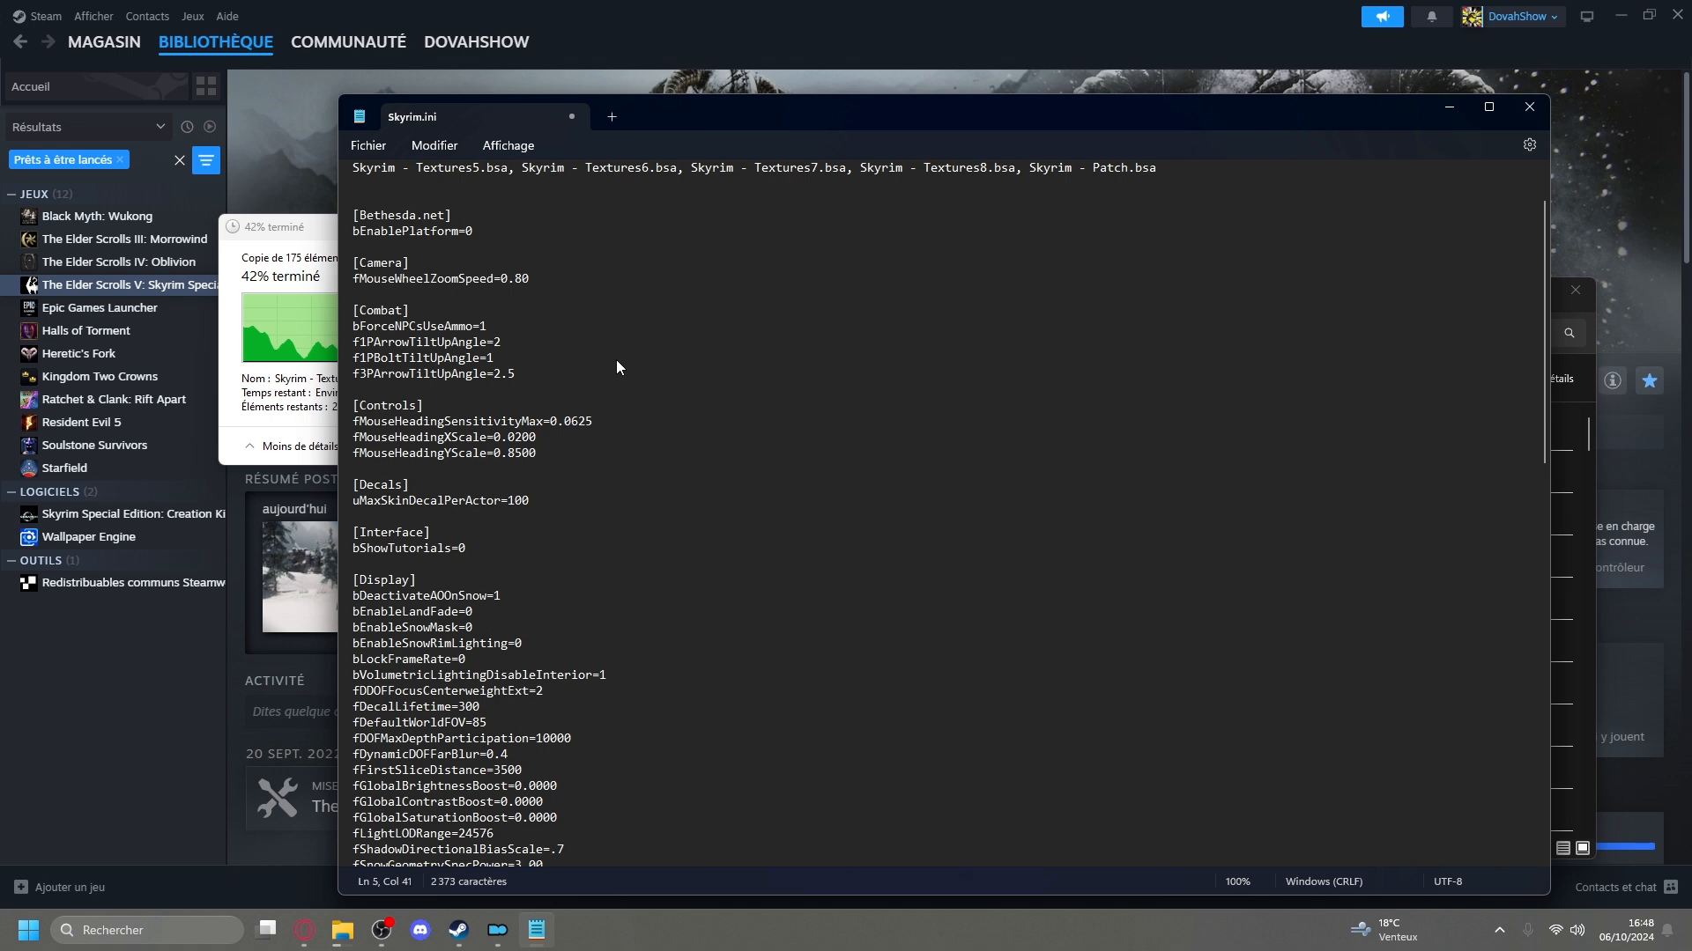
pyautogui.scroll(-1, 608, 375)
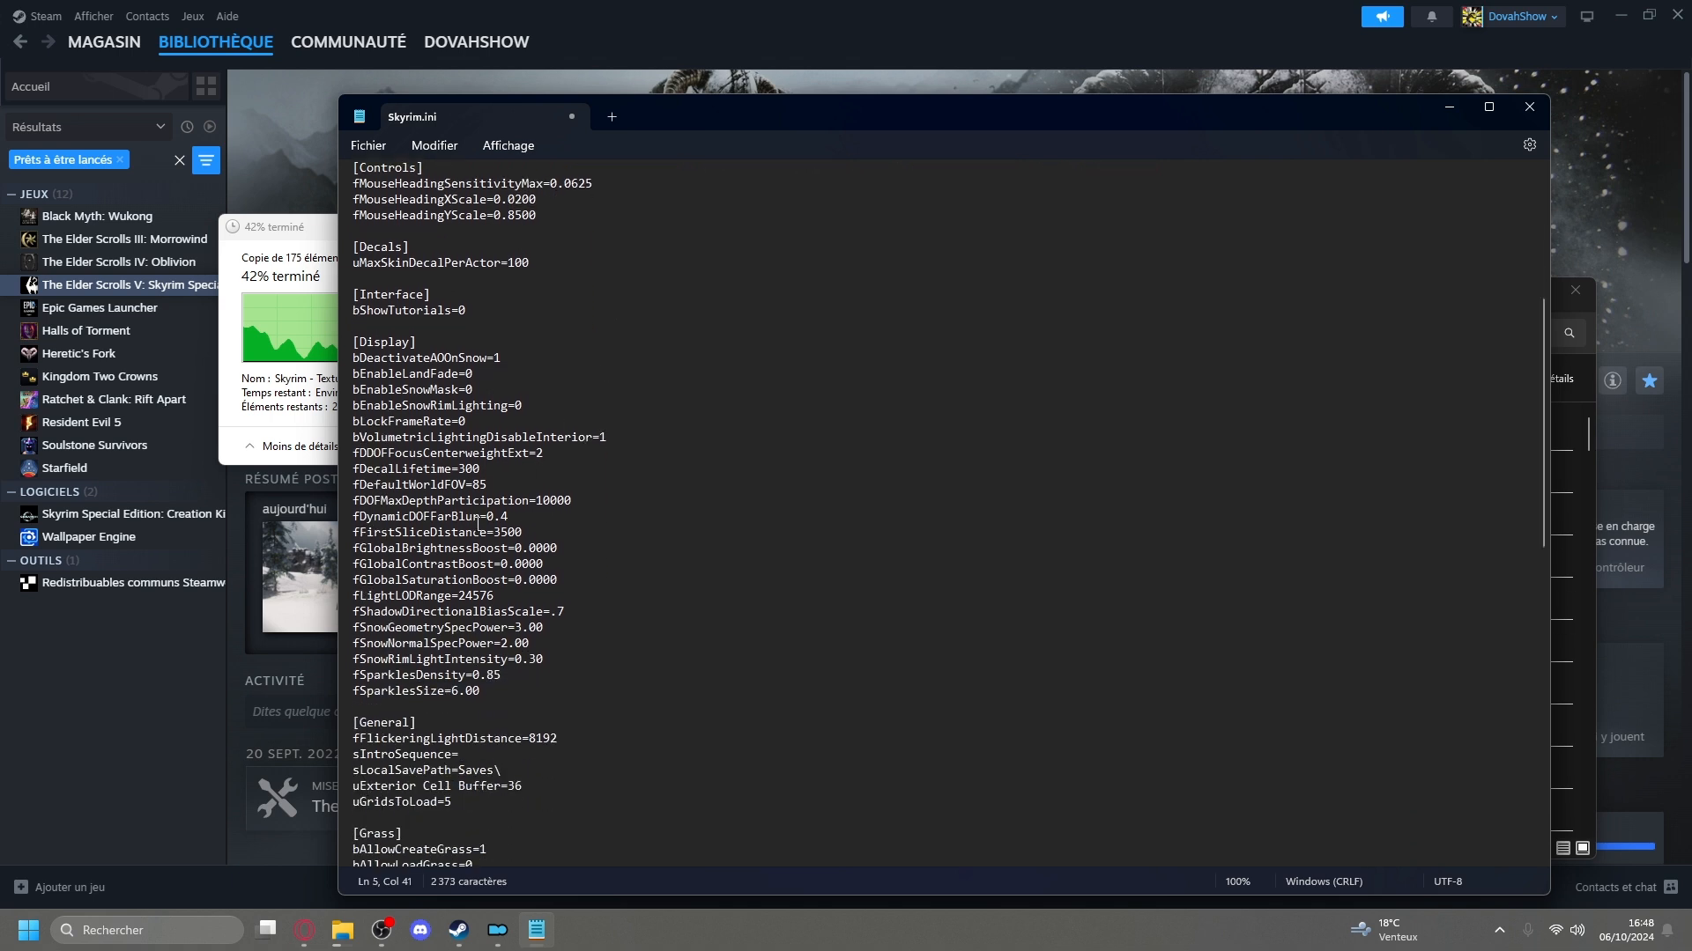
pyautogui.scroll(-6, 448, 590)
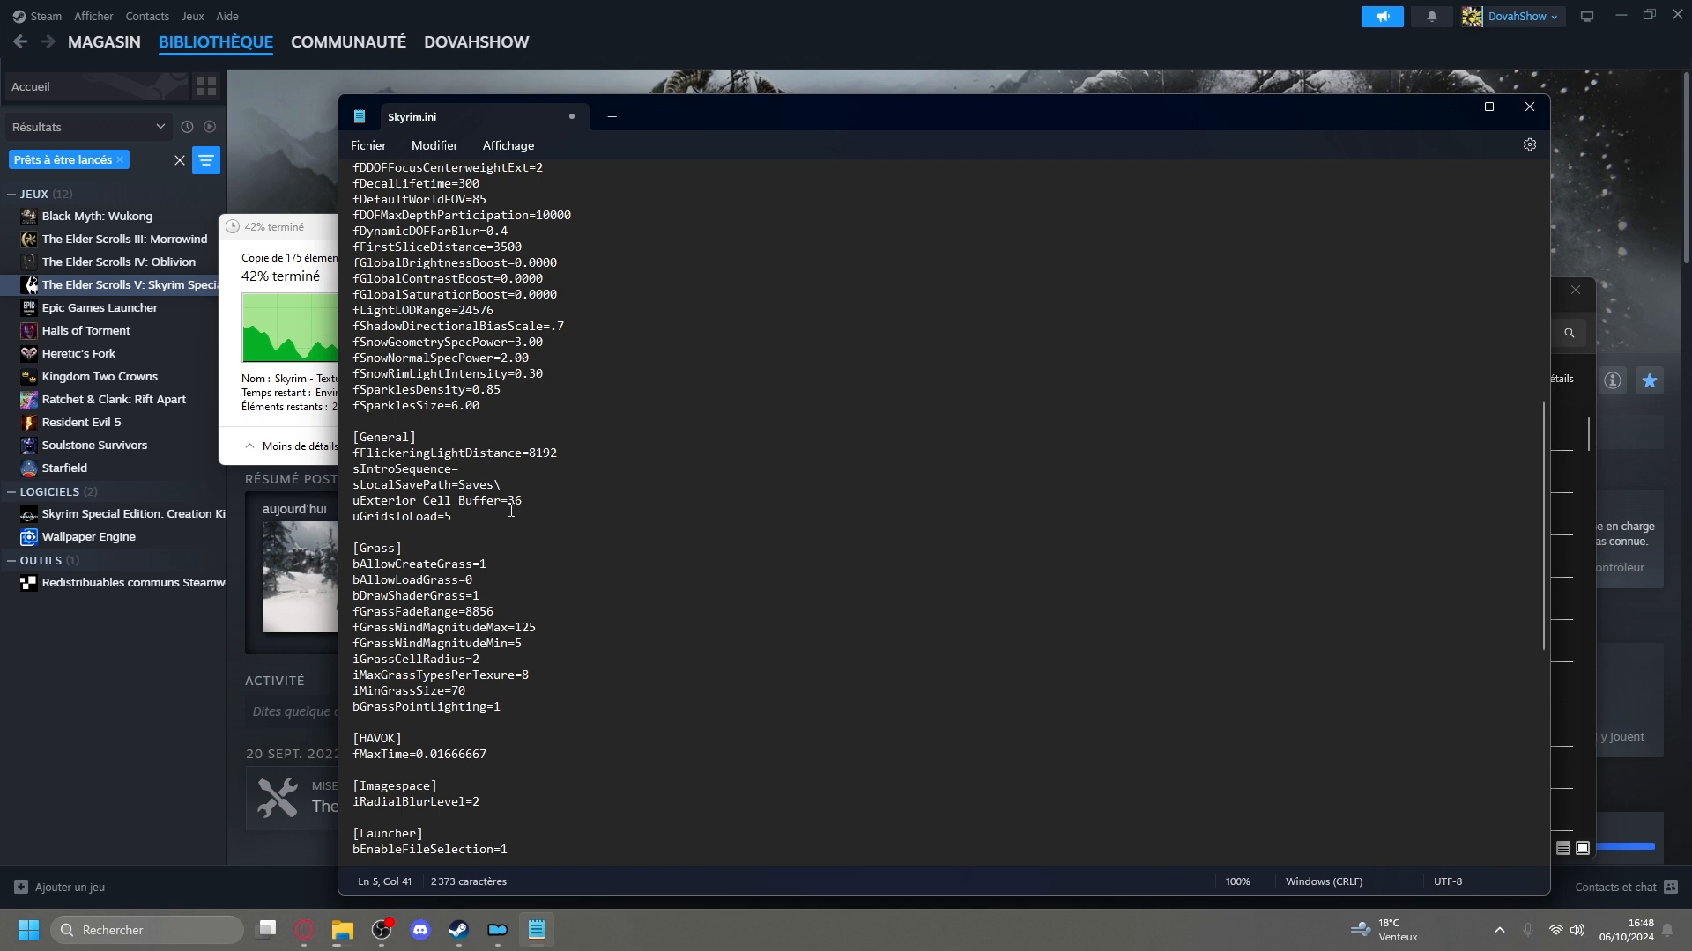
pyautogui.scroll(-10, 537, 509)
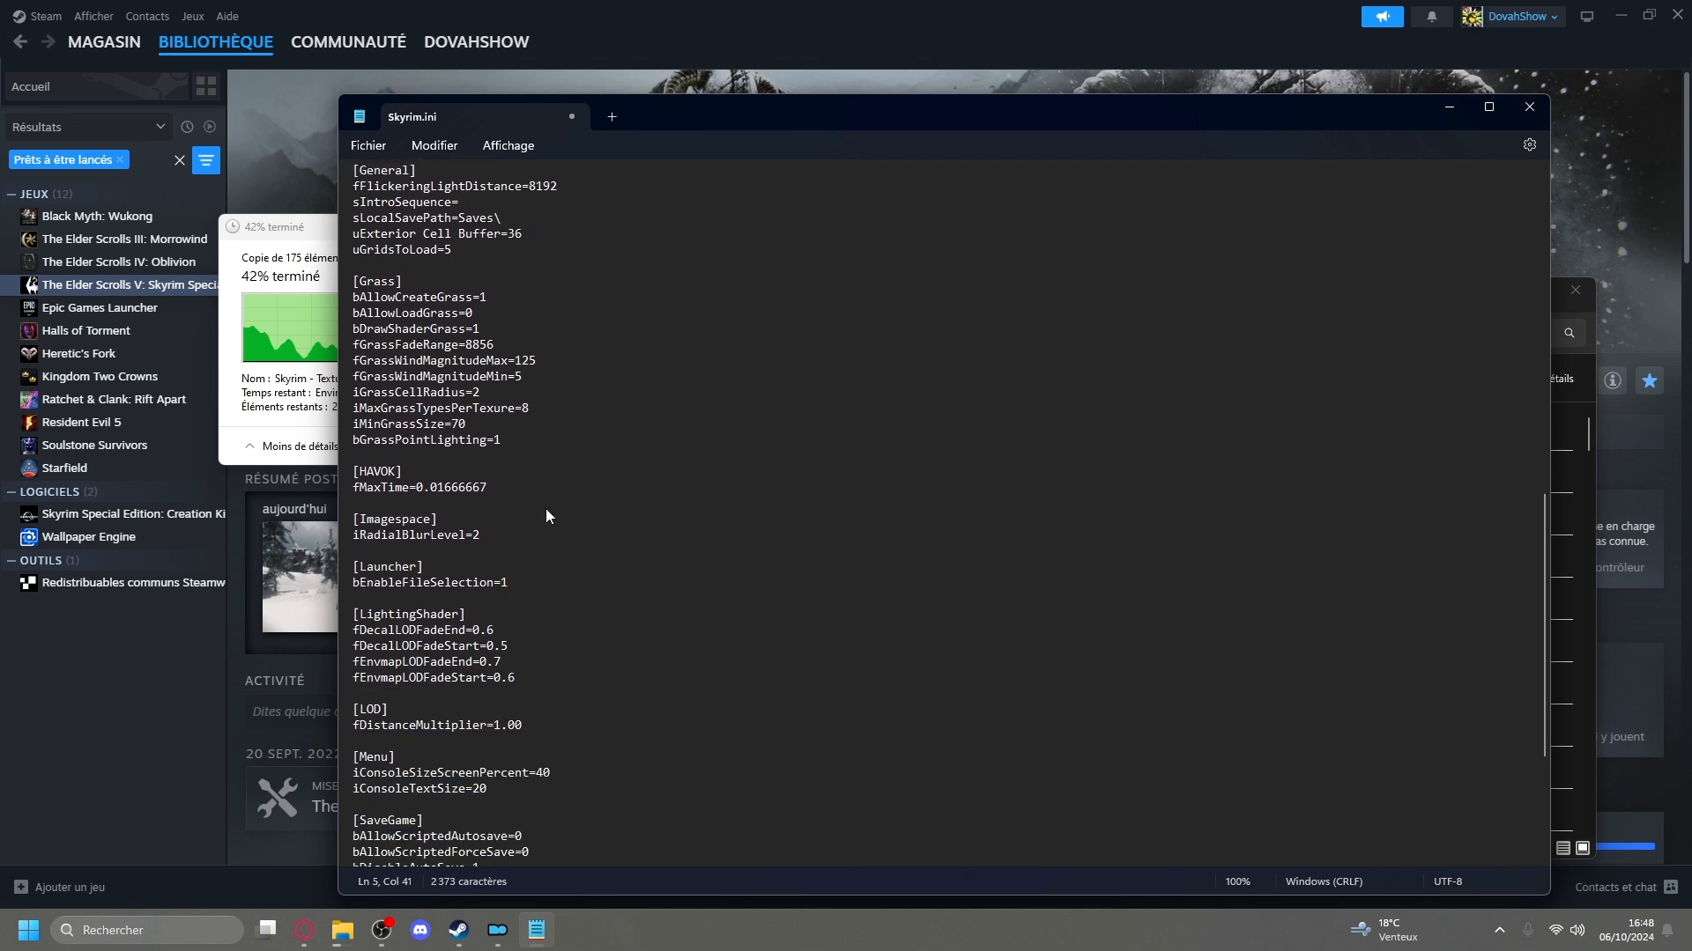
pyautogui.scroll(-2, 546, 516)
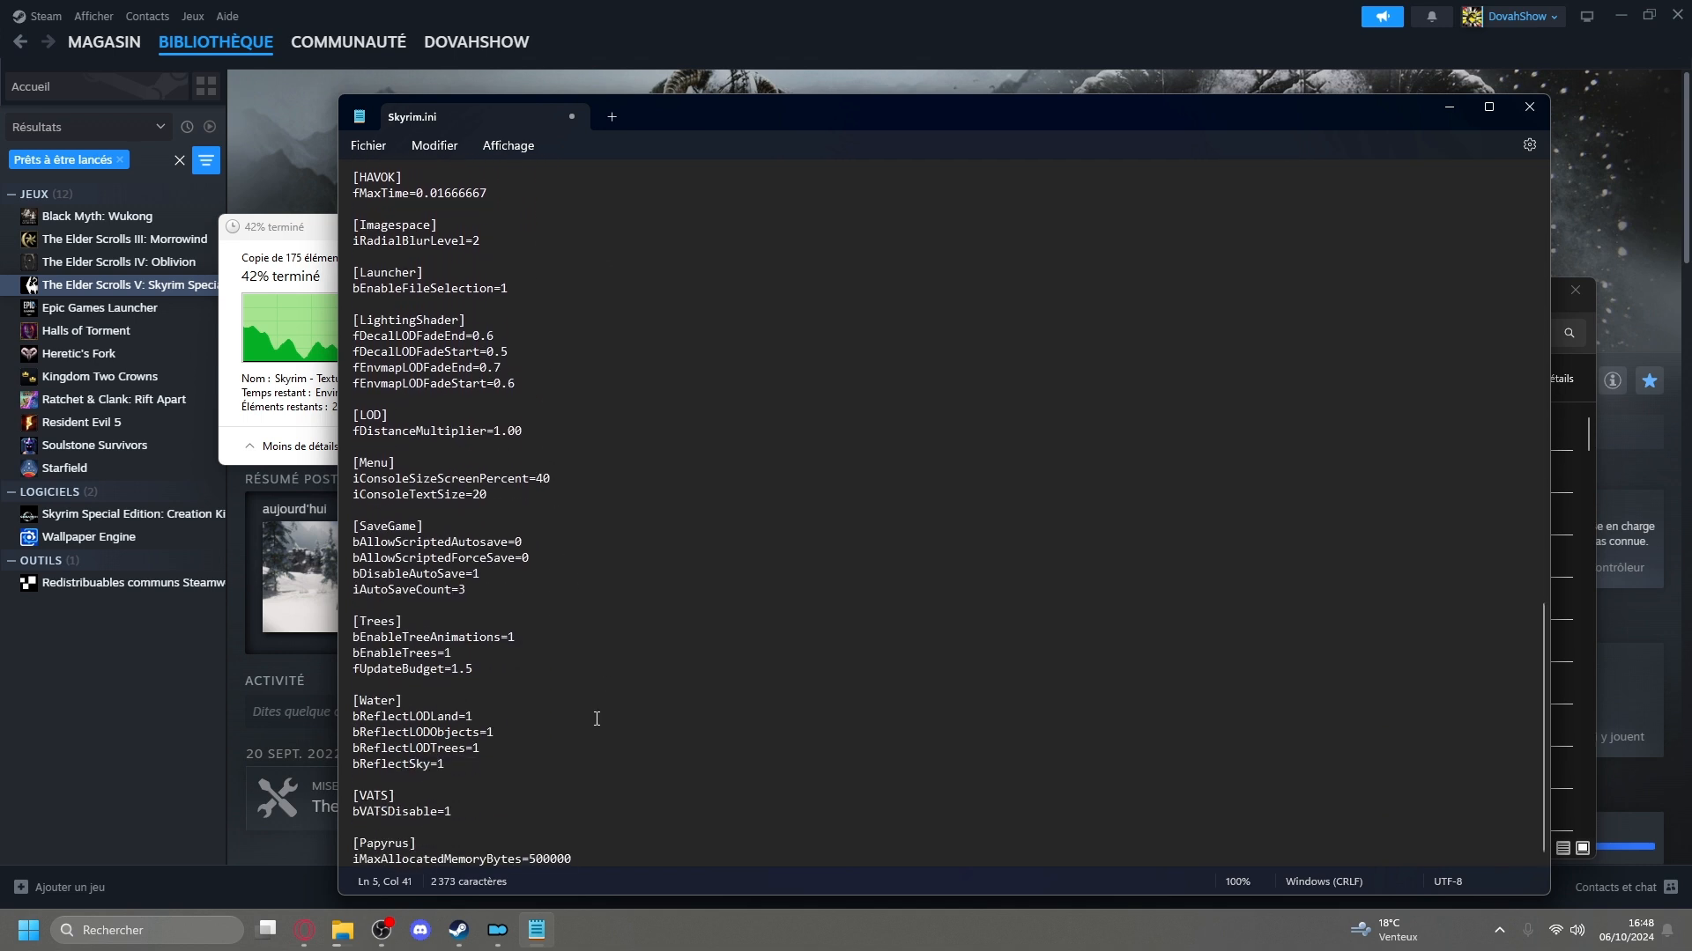
pyautogui.scroll(9, 600, 597)
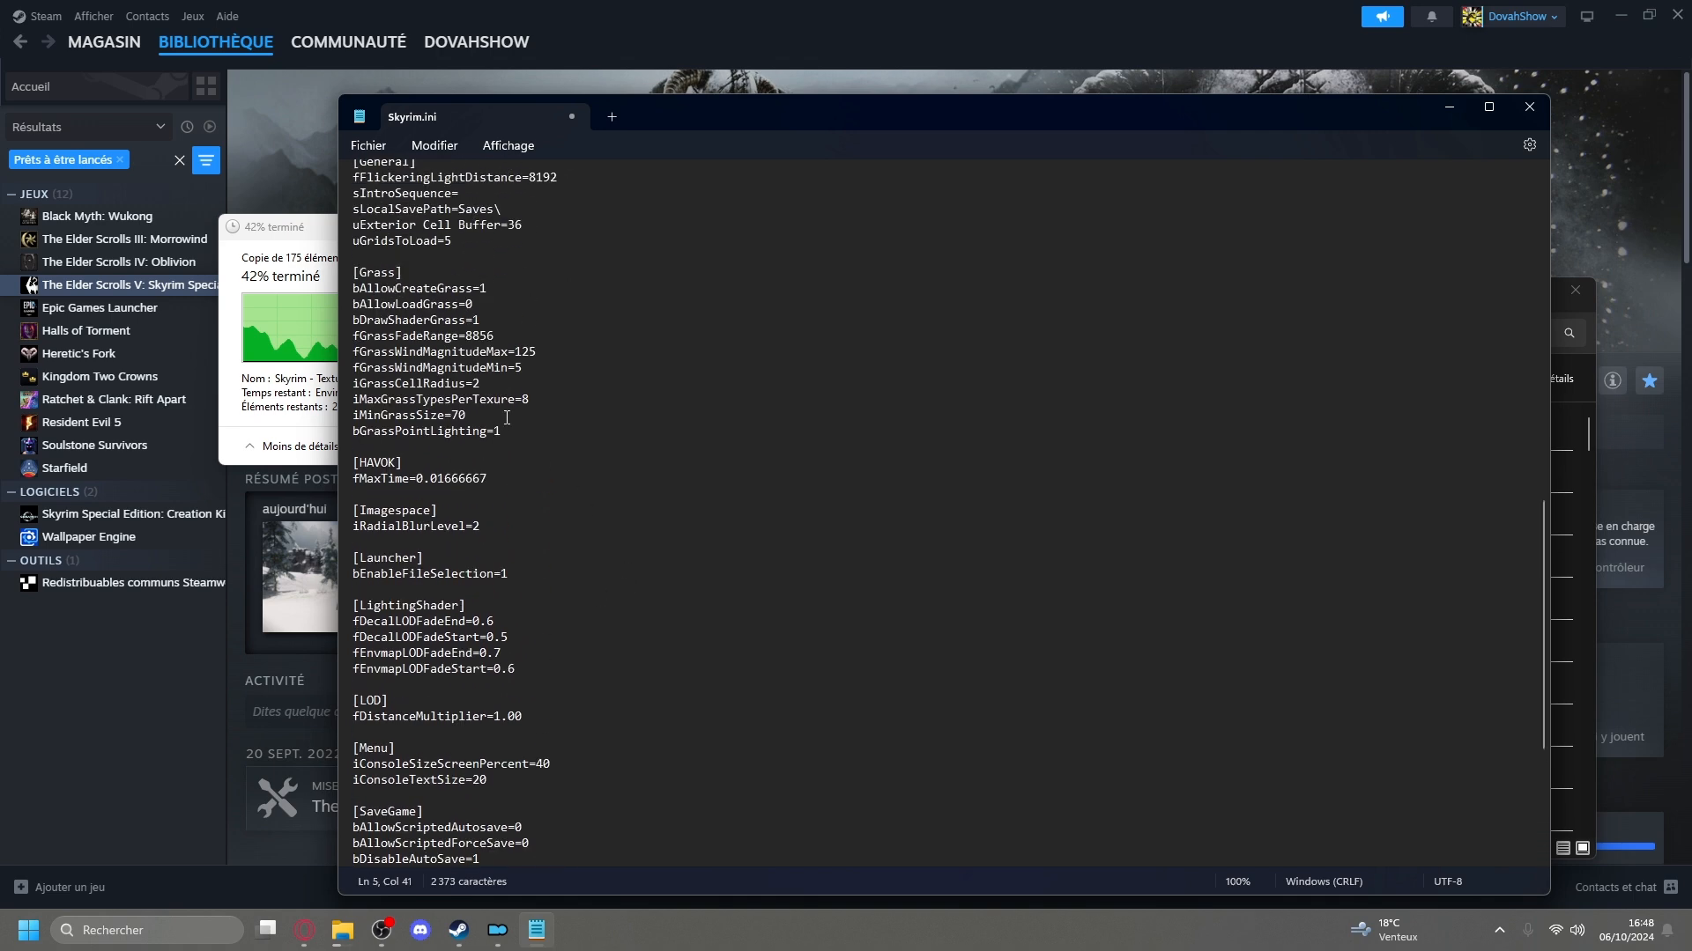
pyautogui.scroll(6, 513, 669)
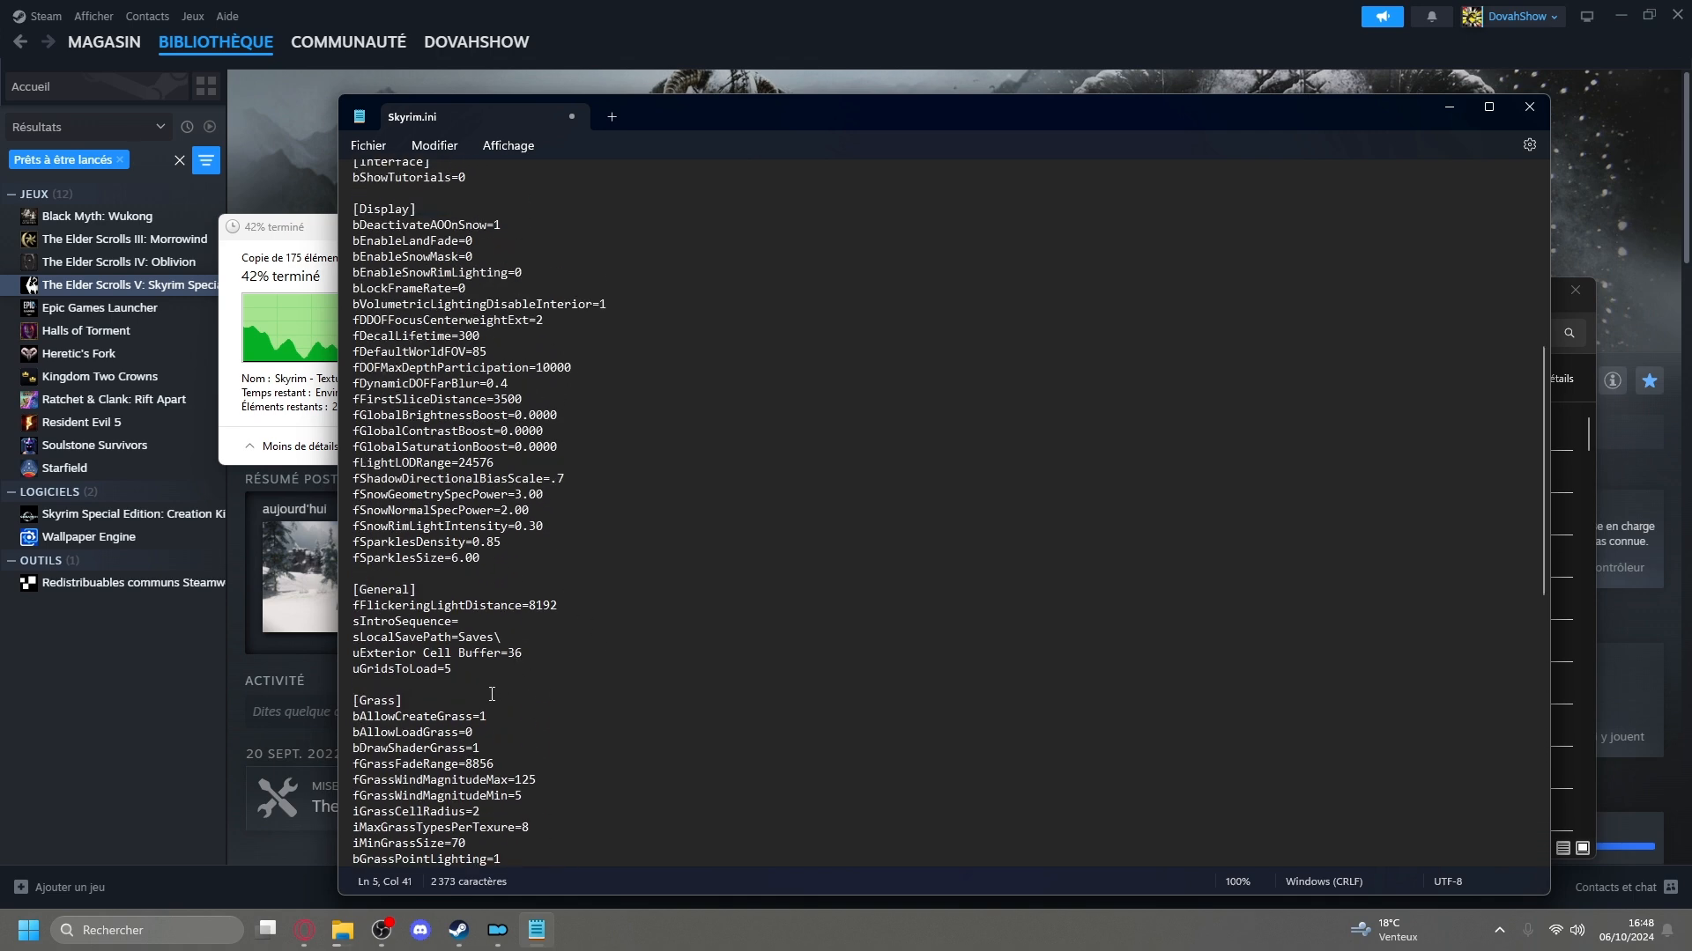
pyautogui.scroll(7, 477, 674)
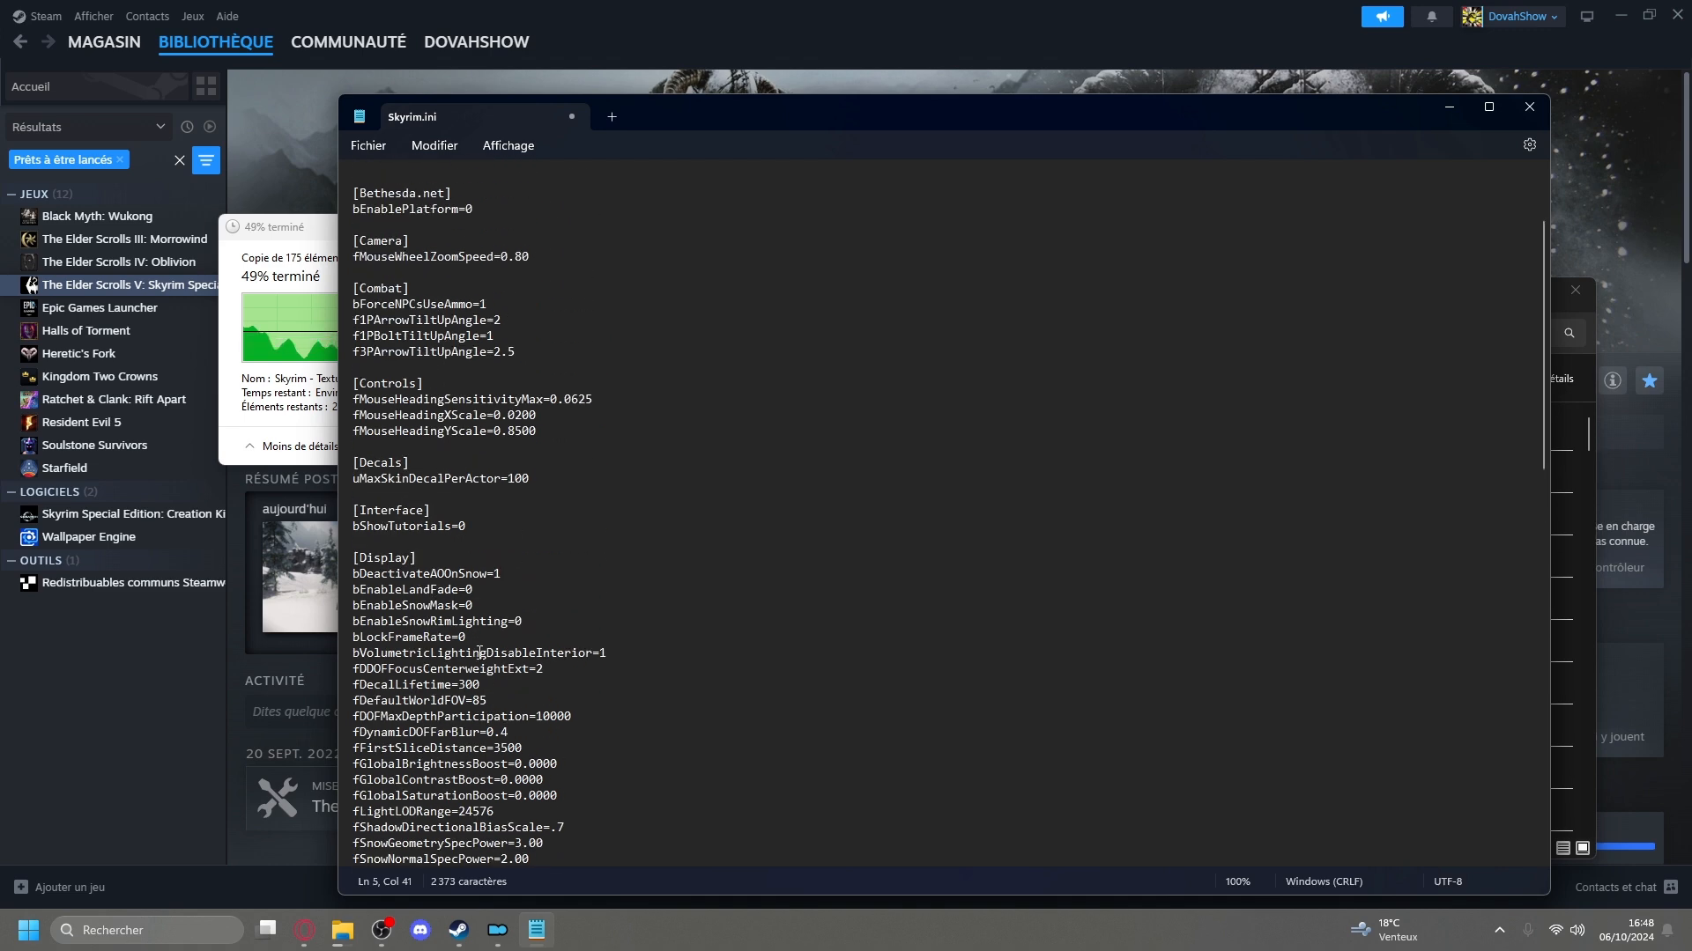
pyautogui.scroll(3, 567, 570)
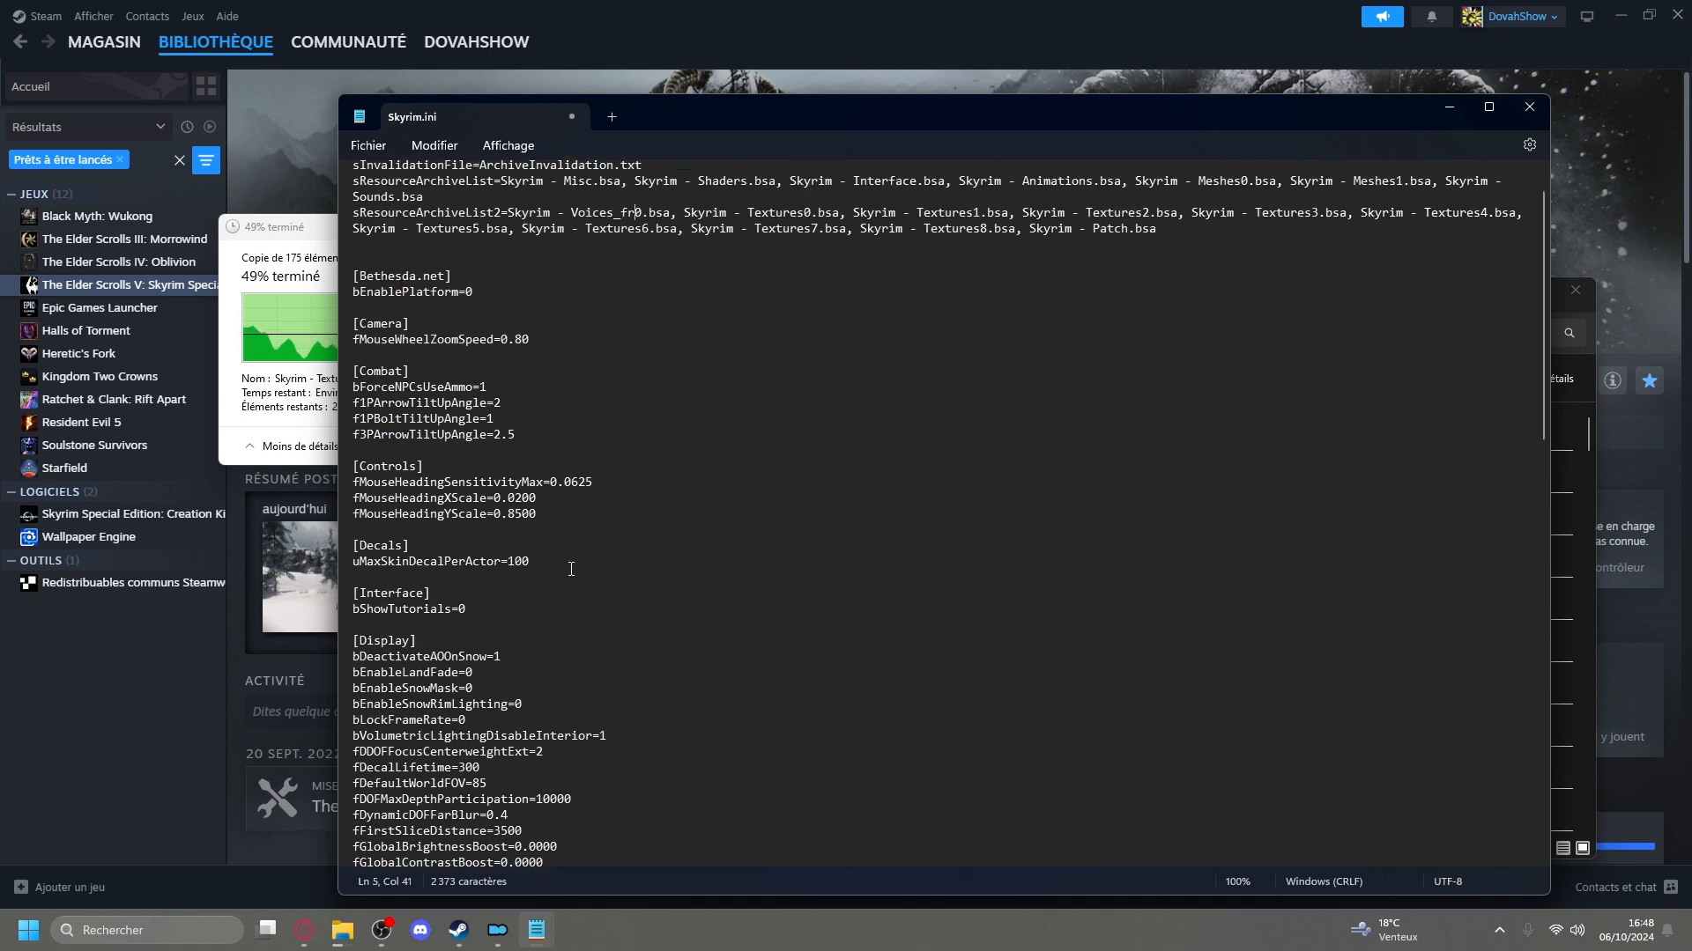
pyautogui.scroll(-6, 670, 585)
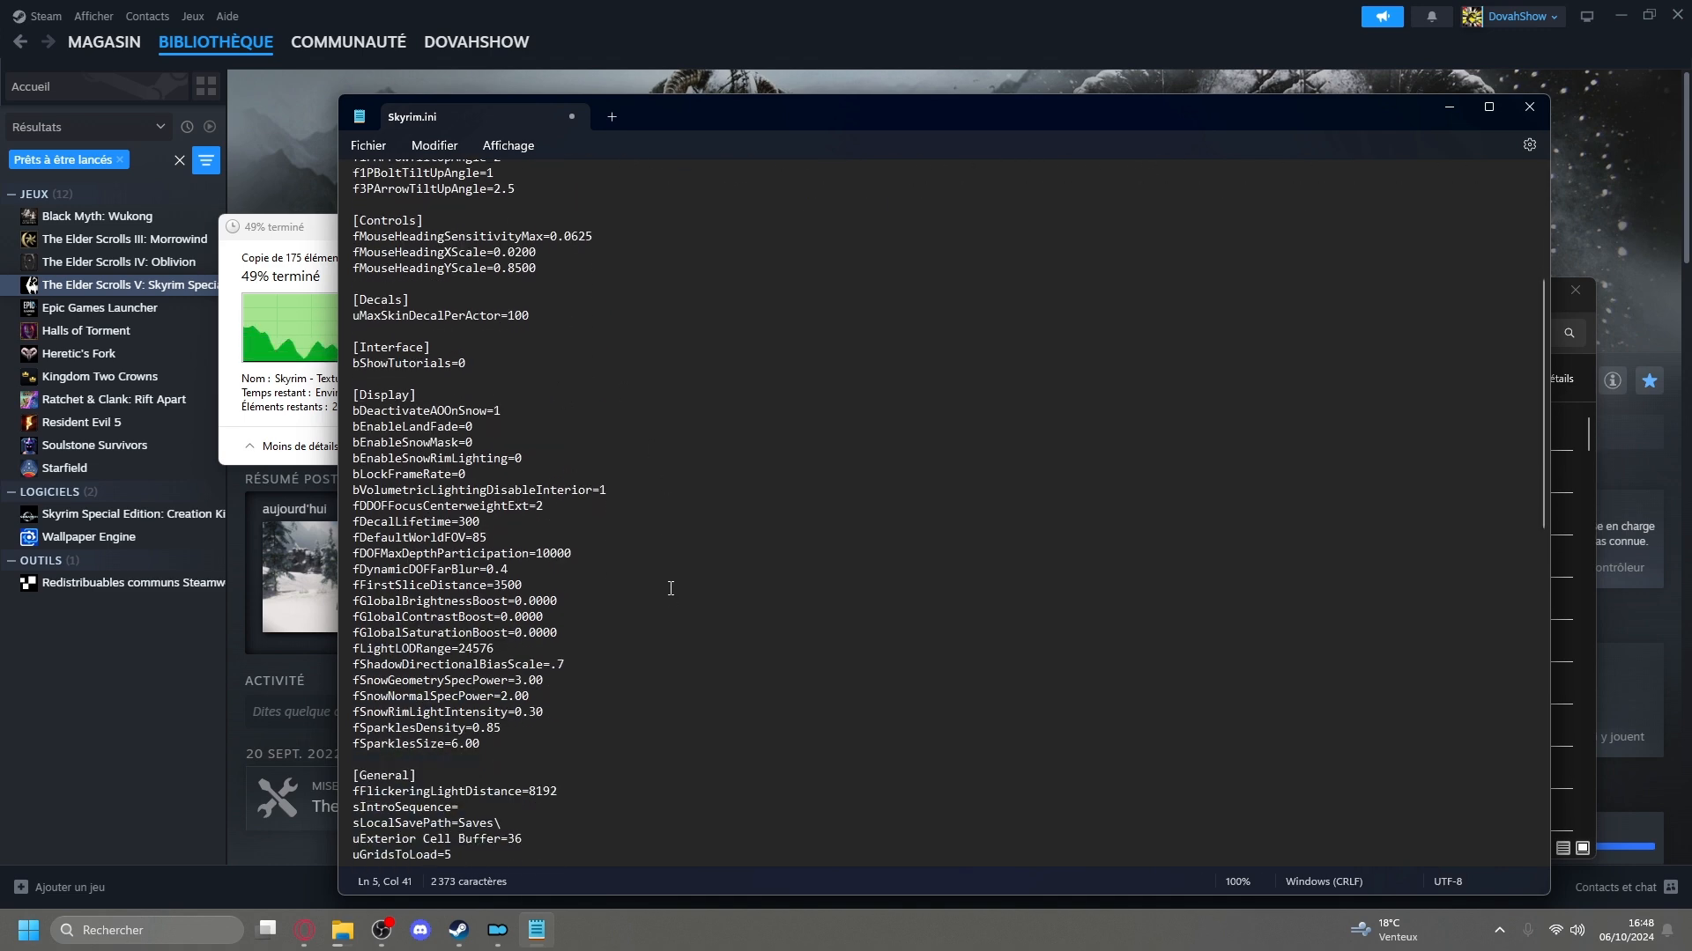
pyautogui.scroll(-4, 667, 578)
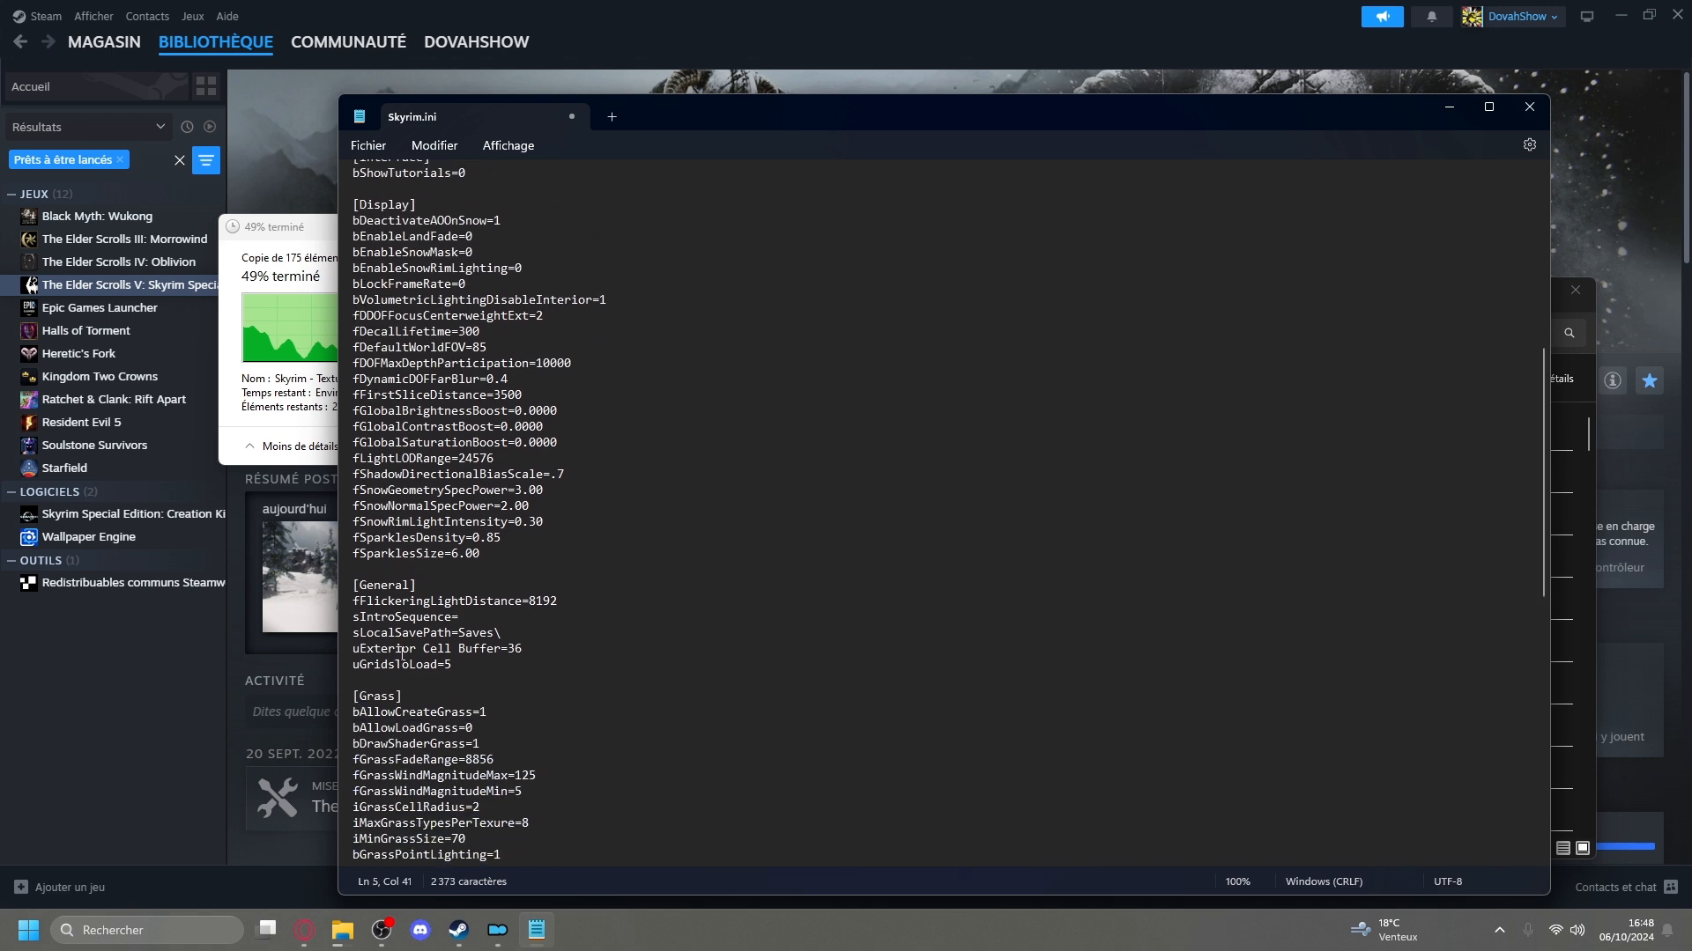
pyautogui.click(1536, 109)
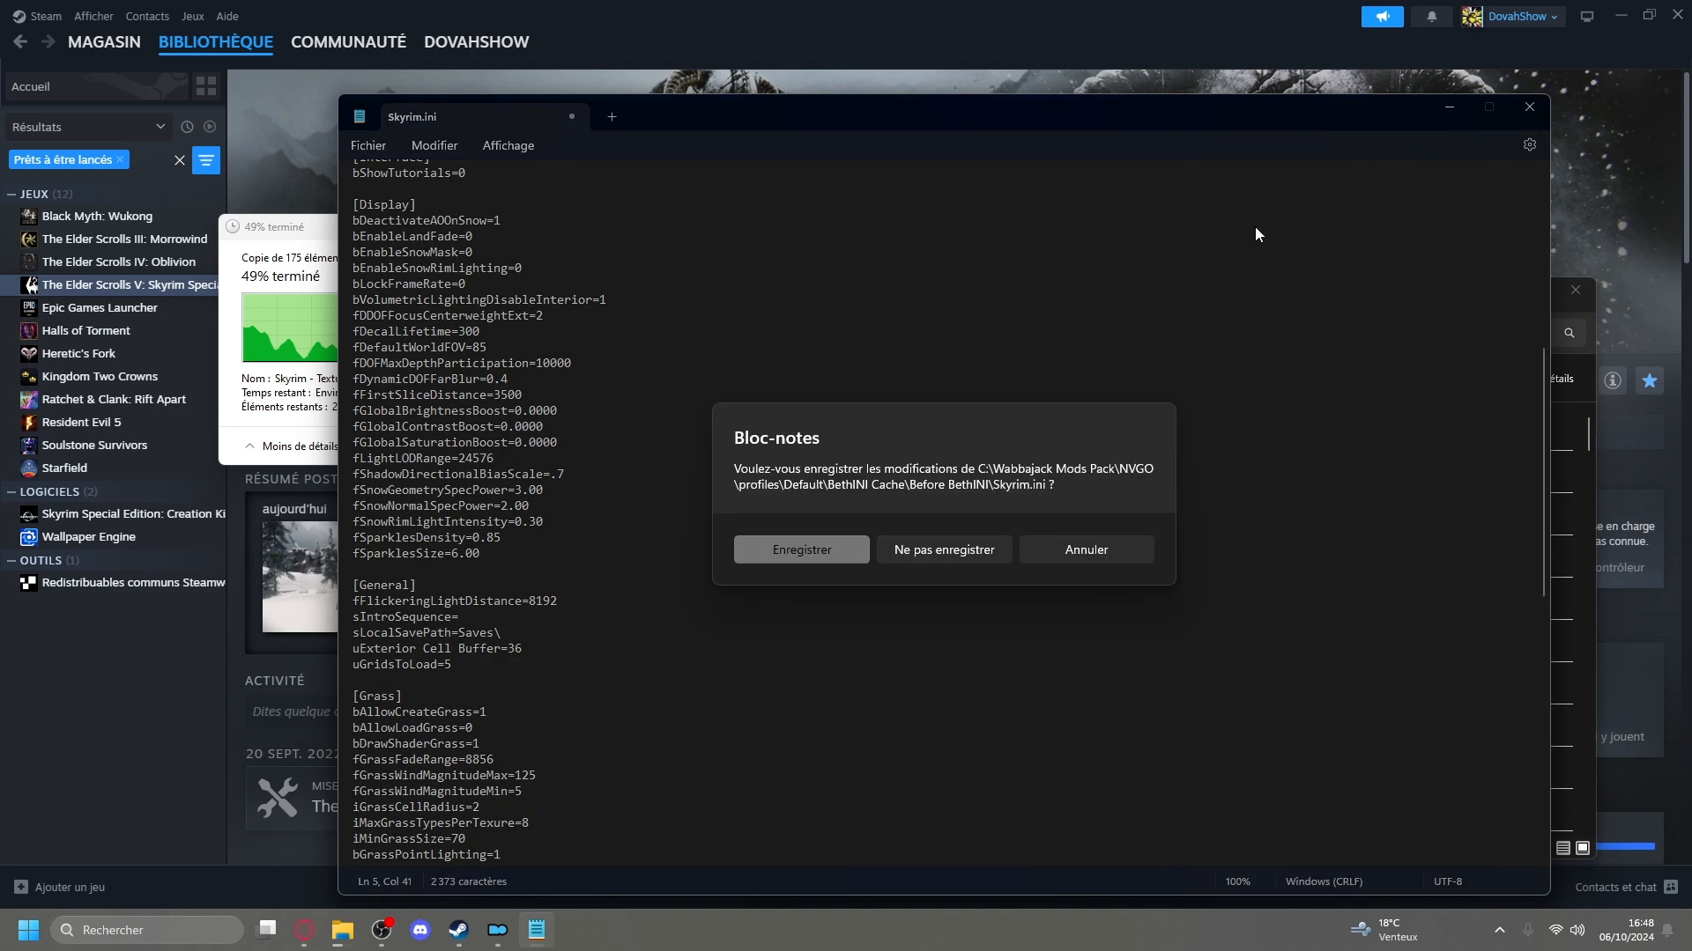
pyautogui.click(834, 557)
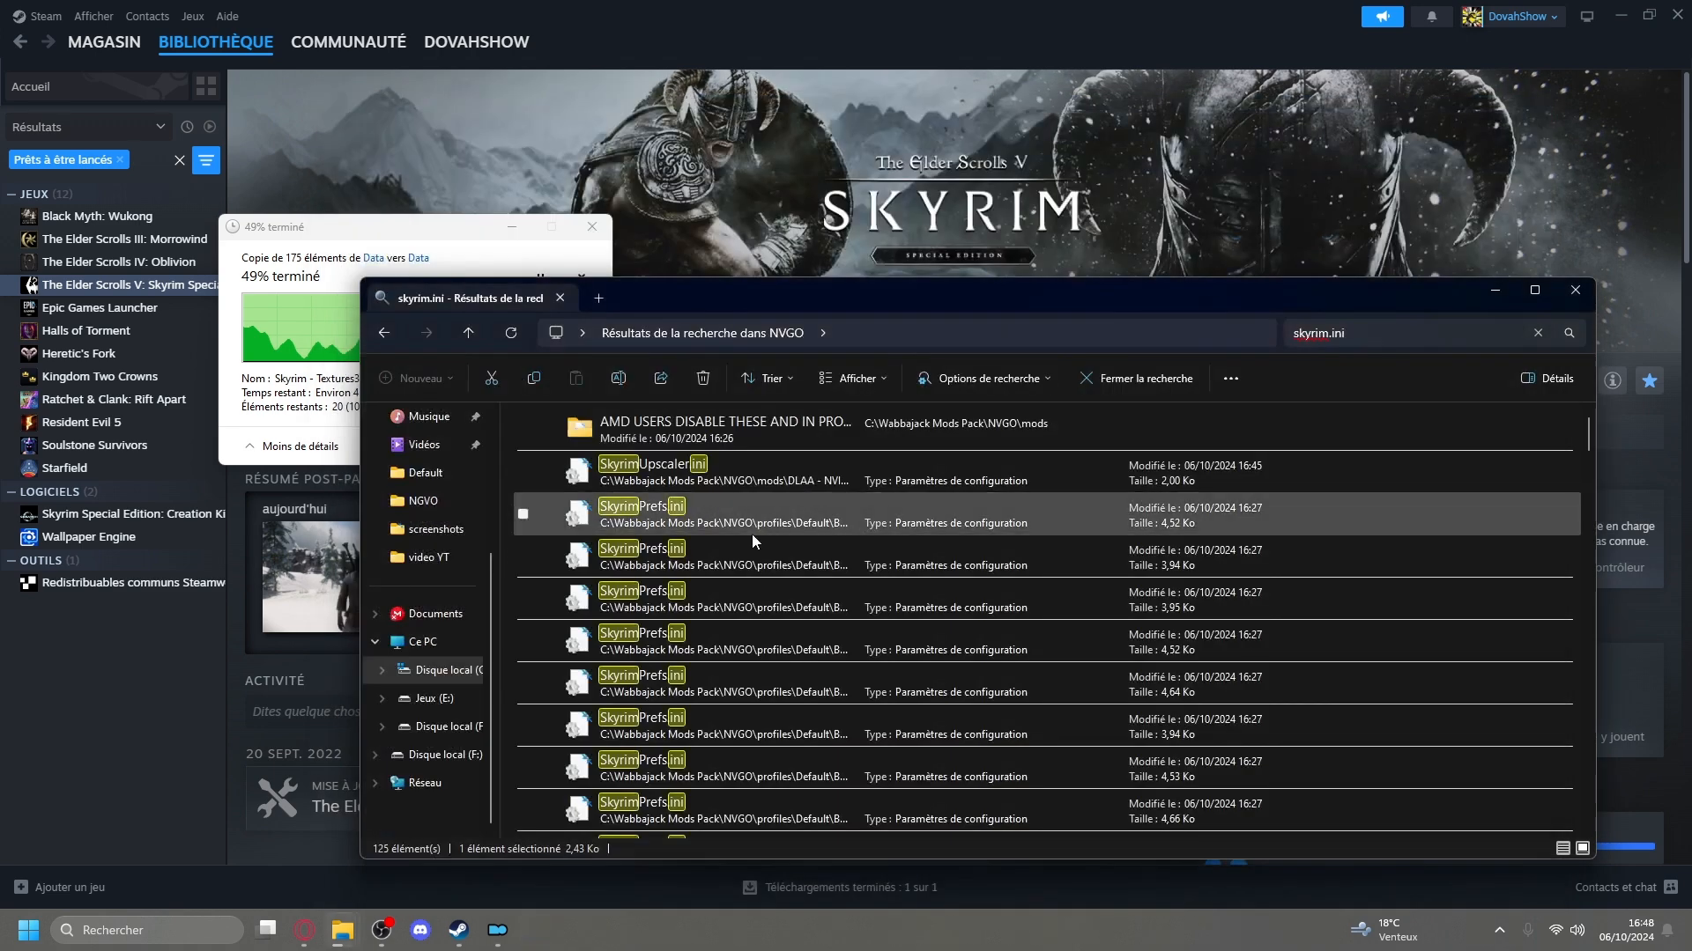
# Open the 4.70 KB Skyrim.ini from the search results and change Voices_en0.bsa to Voices_fr0.bsa in its Archive section.
pyautogui.scroll(-4, 881, 564)
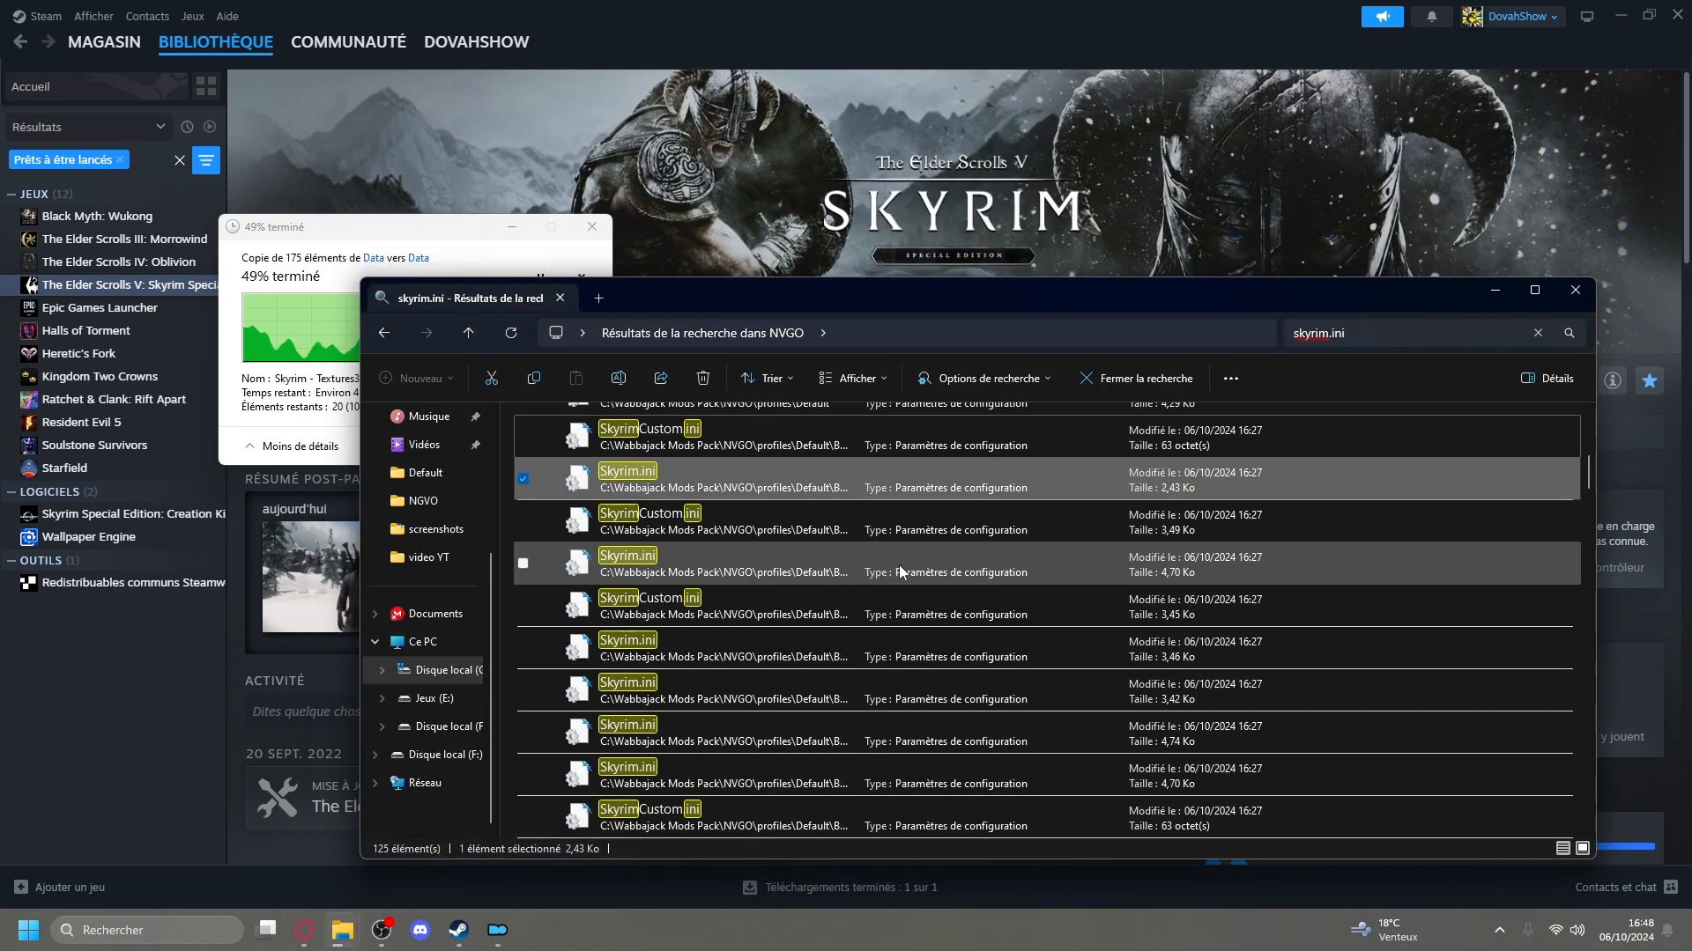
pyautogui.click(771, 573)
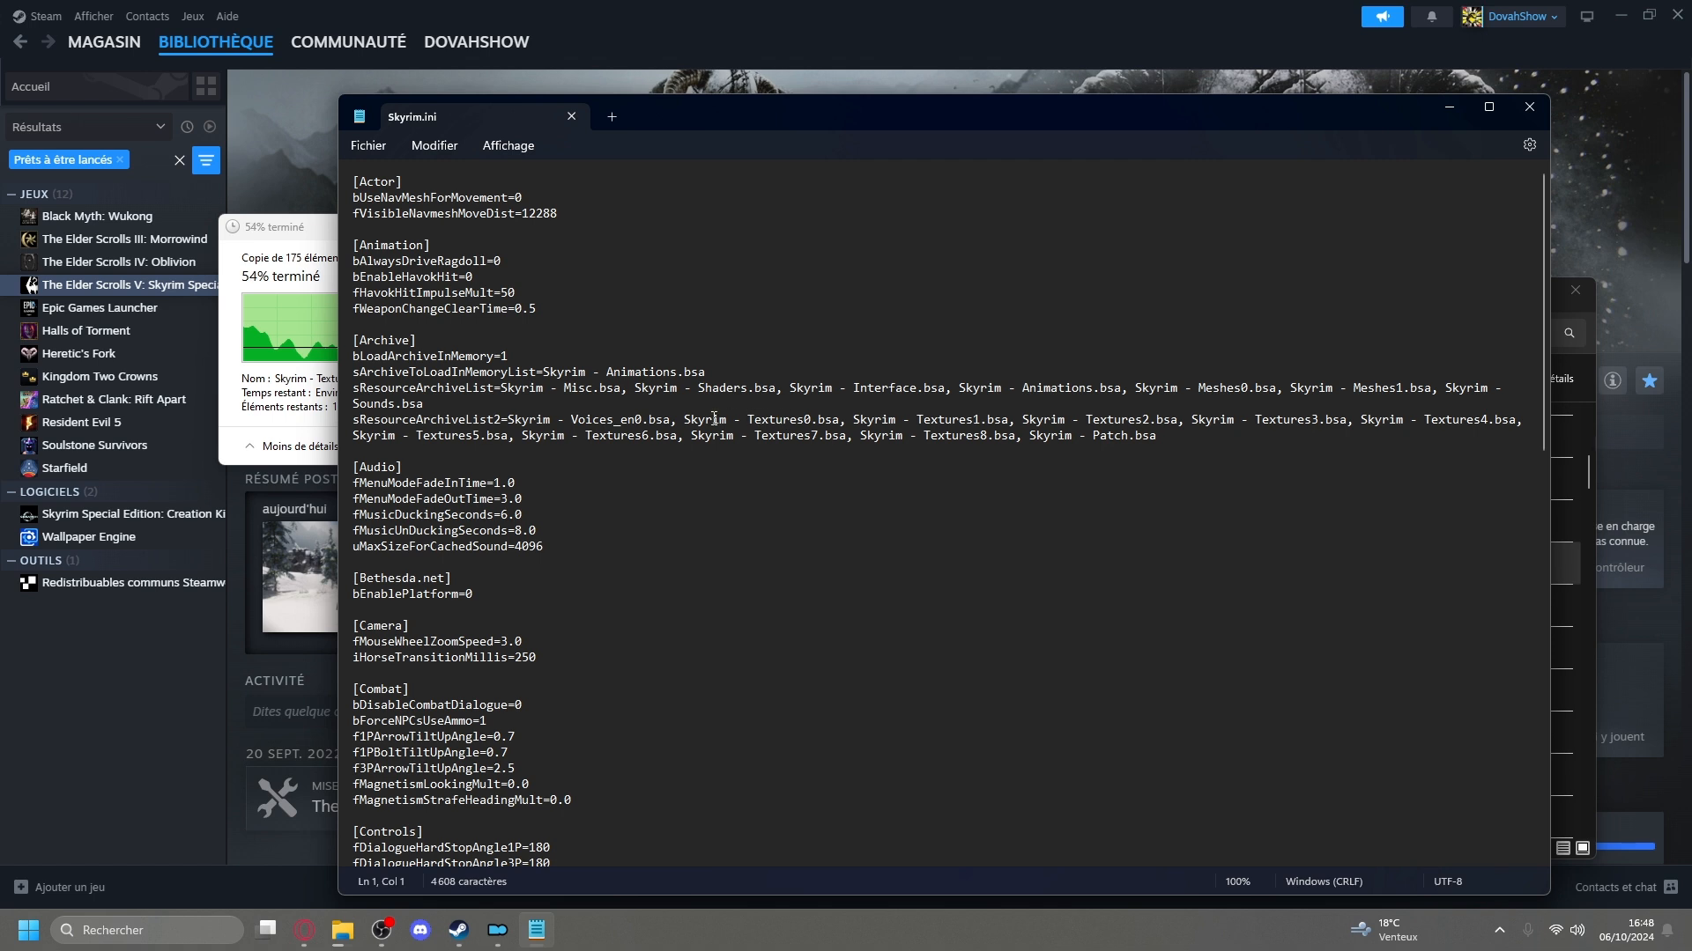
pyautogui.click(635, 419)
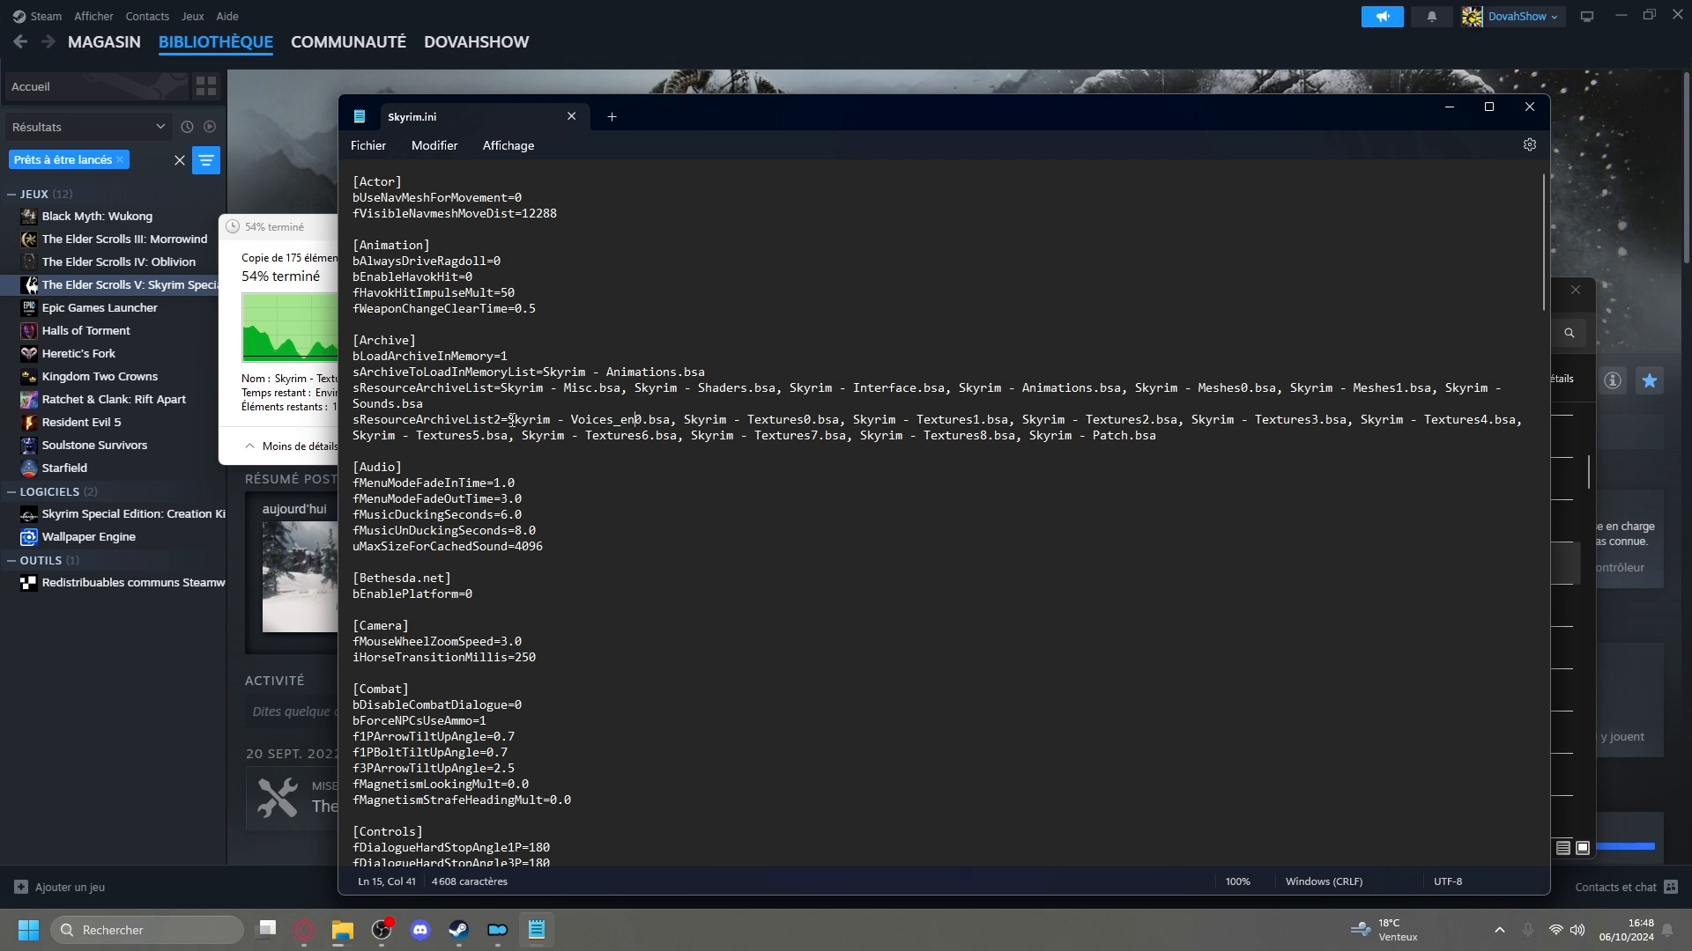
pyautogui.press('BackSpace')
pyautogui.press('BackSpace')
pyautogui.write('fr')
# Set sLanguage to FRENCH in the file's General section and close the file.
pyautogui.scroll(-12, 560, 429)
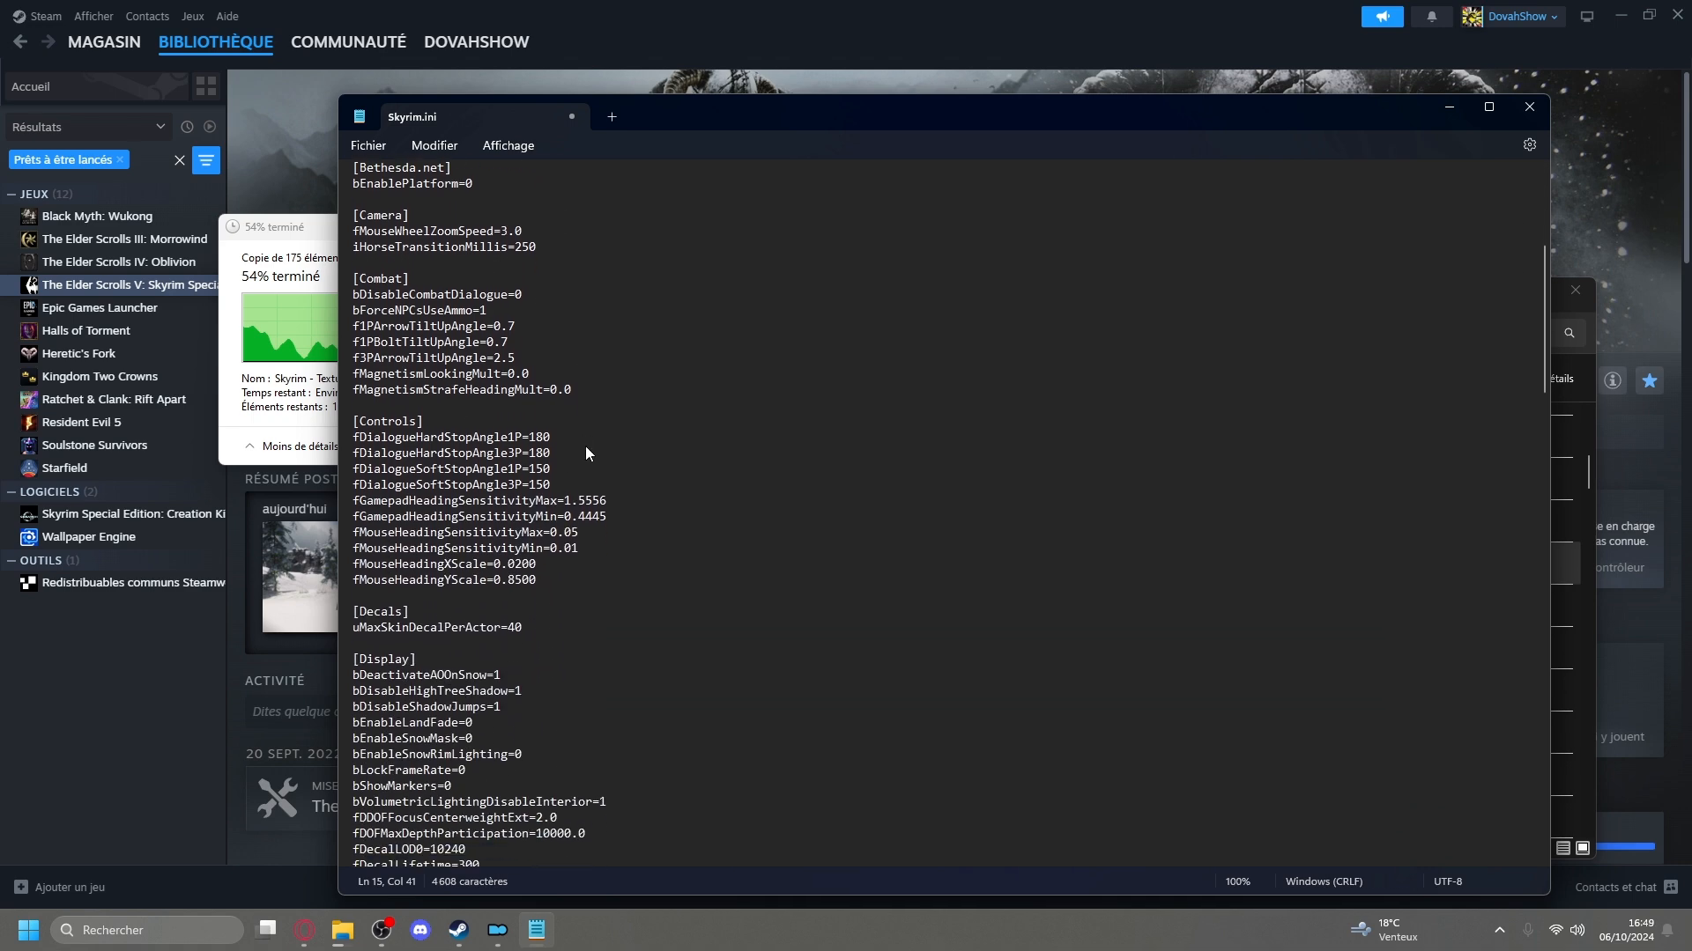
pyautogui.scroll(-6, 587, 454)
pyautogui.scroll(-11, 597, 445)
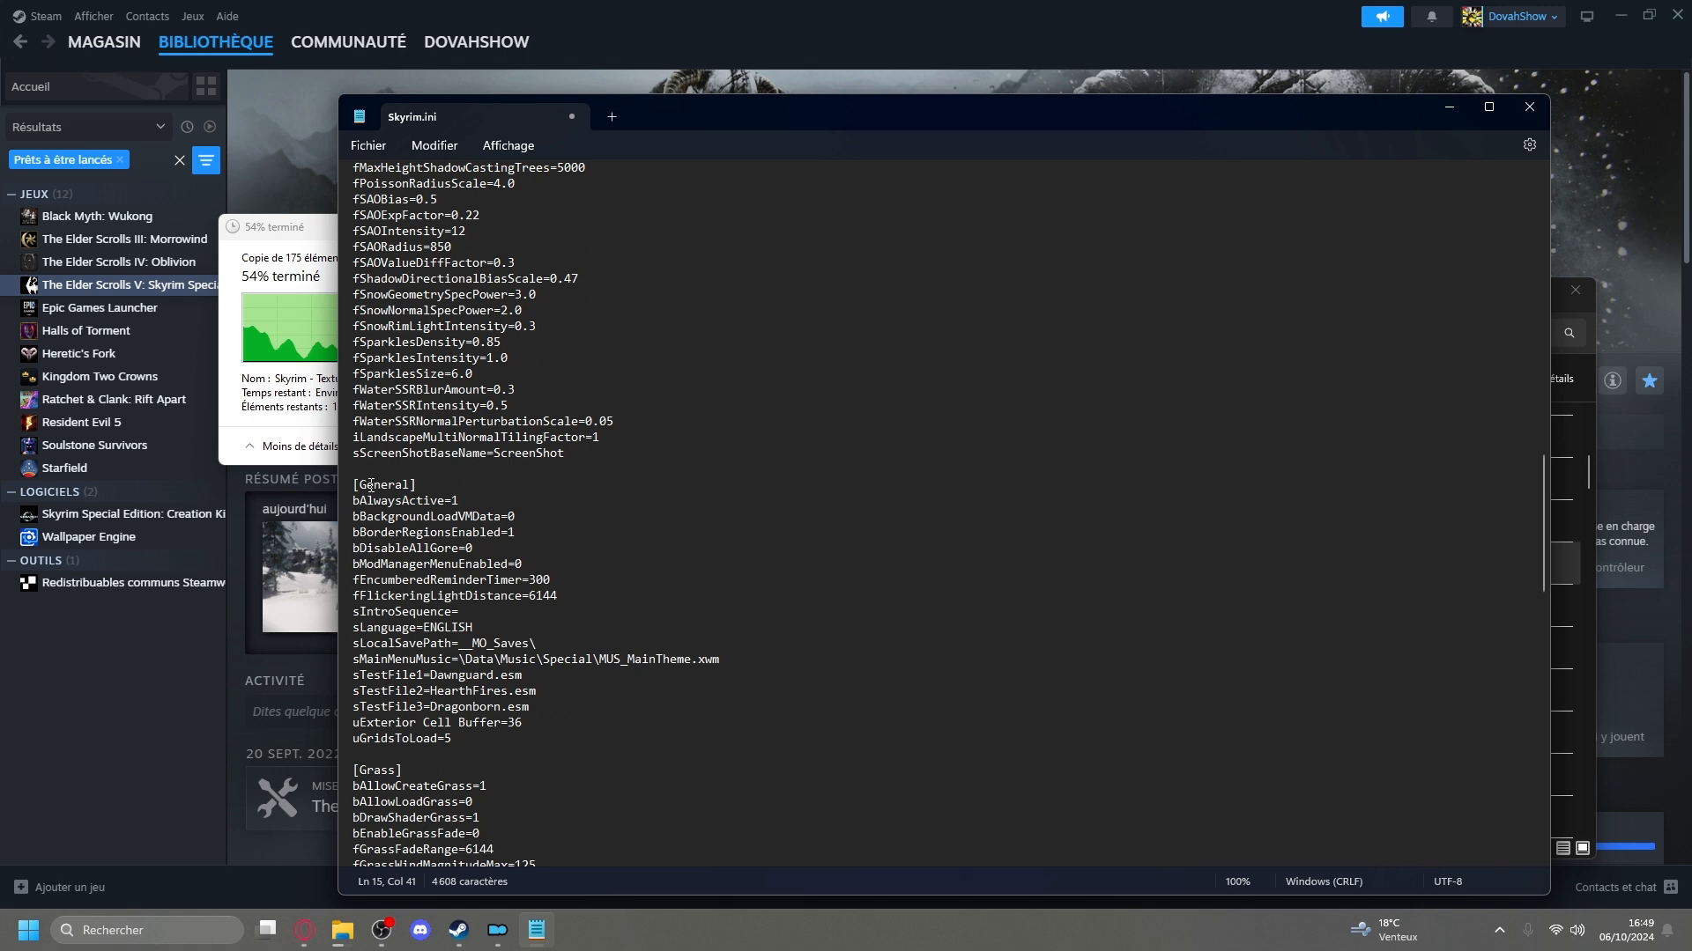
pyautogui.scroll(-2, 378, 500)
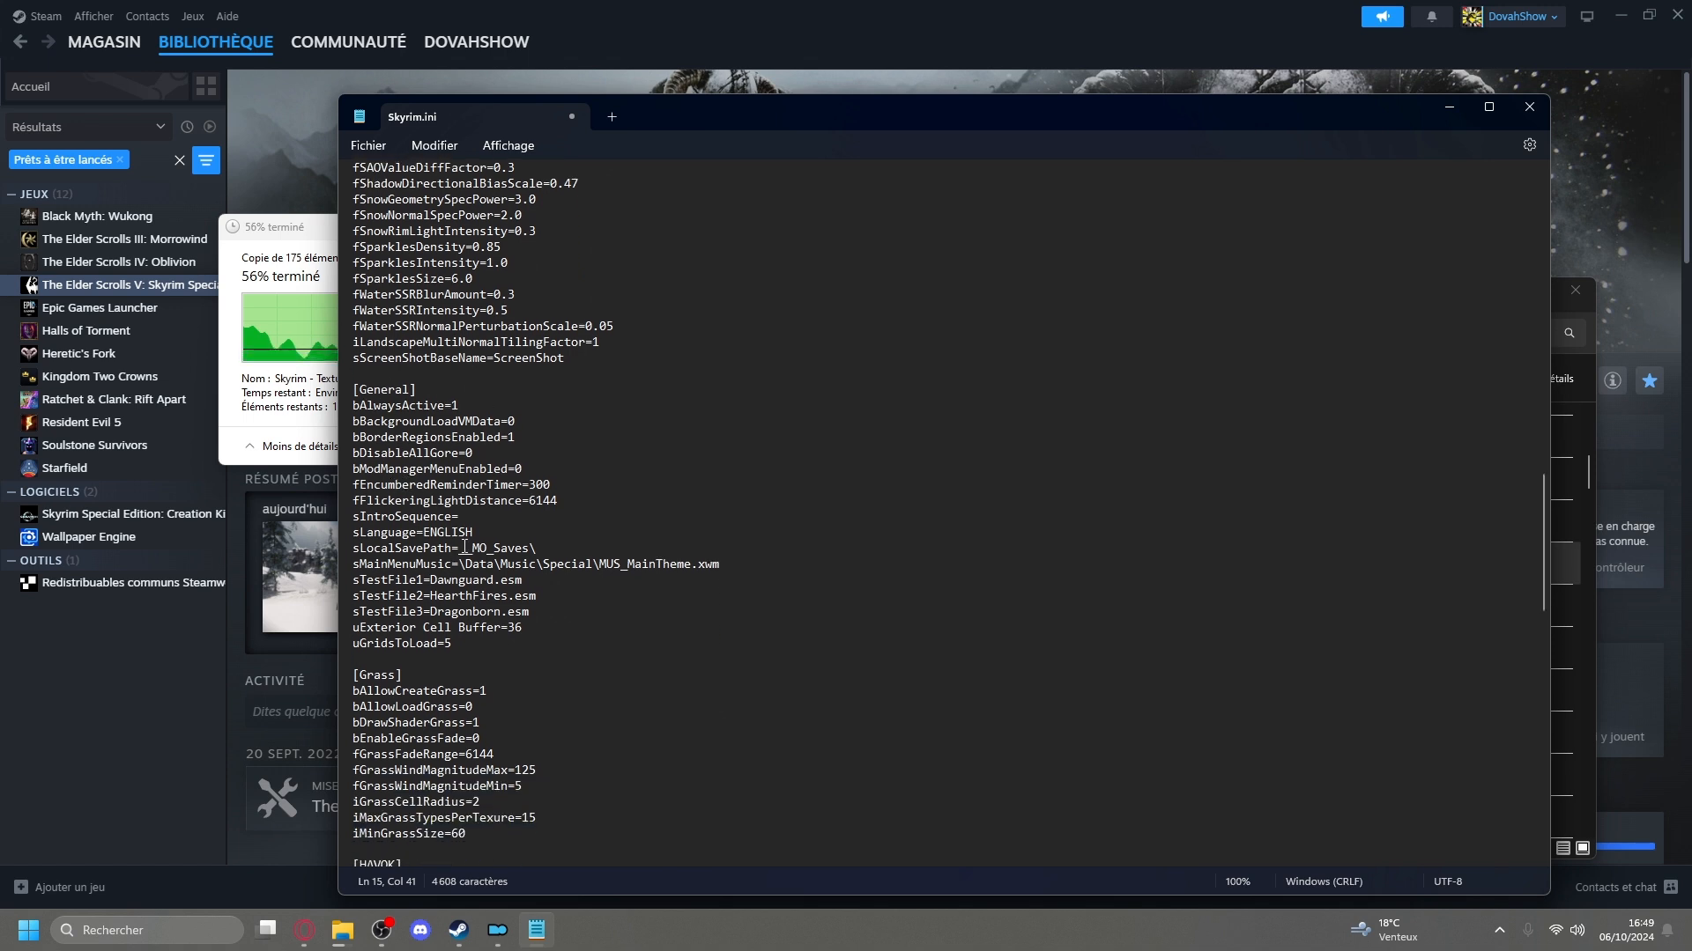
pyautogui.moveTo(356, 532); pyautogui.dragTo(416, 532)
pyautogui.click(474, 532)
pyautogui.press('BackSpace')
pyautogui.press('BackSpace')
pyautogui.press('BackSpace')
pyautogui.press('BackSpace')
pyautogui.press('BackSpace')
pyautogui.press('BackSpace')
pyautogui.press('BackSpace')
pyautogui.write('FRENCH')
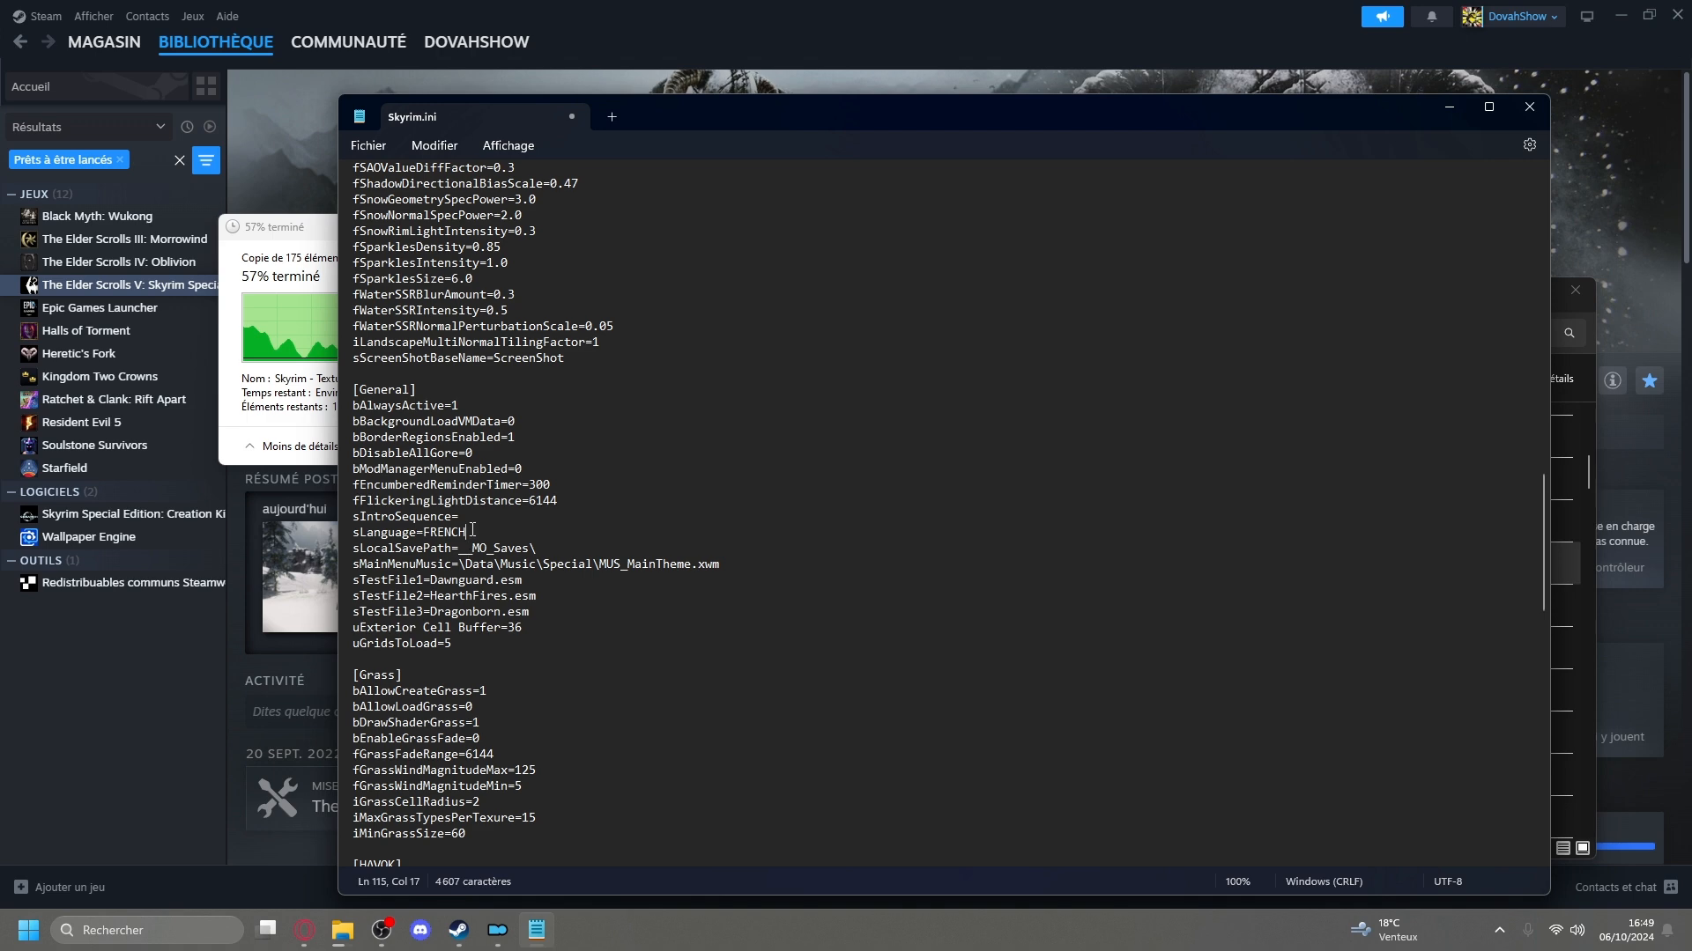
pyautogui.moveTo(466, 532); pyautogui.dragTo(424, 534)
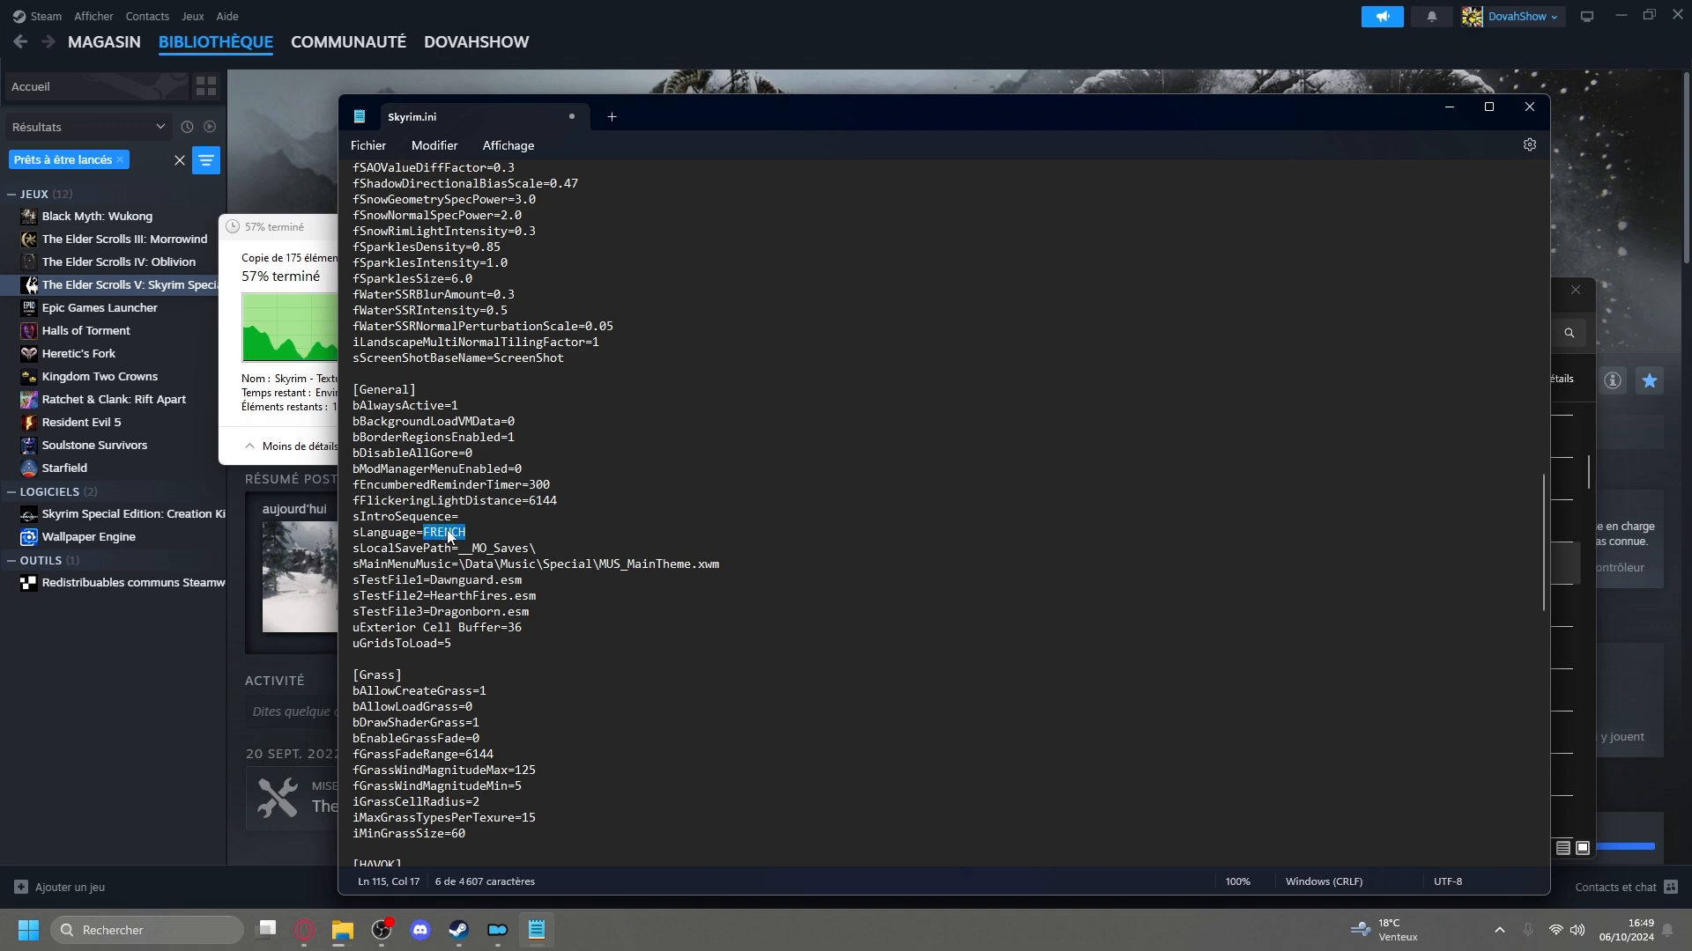
pyautogui.click(1529, 107)
pyautogui.click(960, 547)
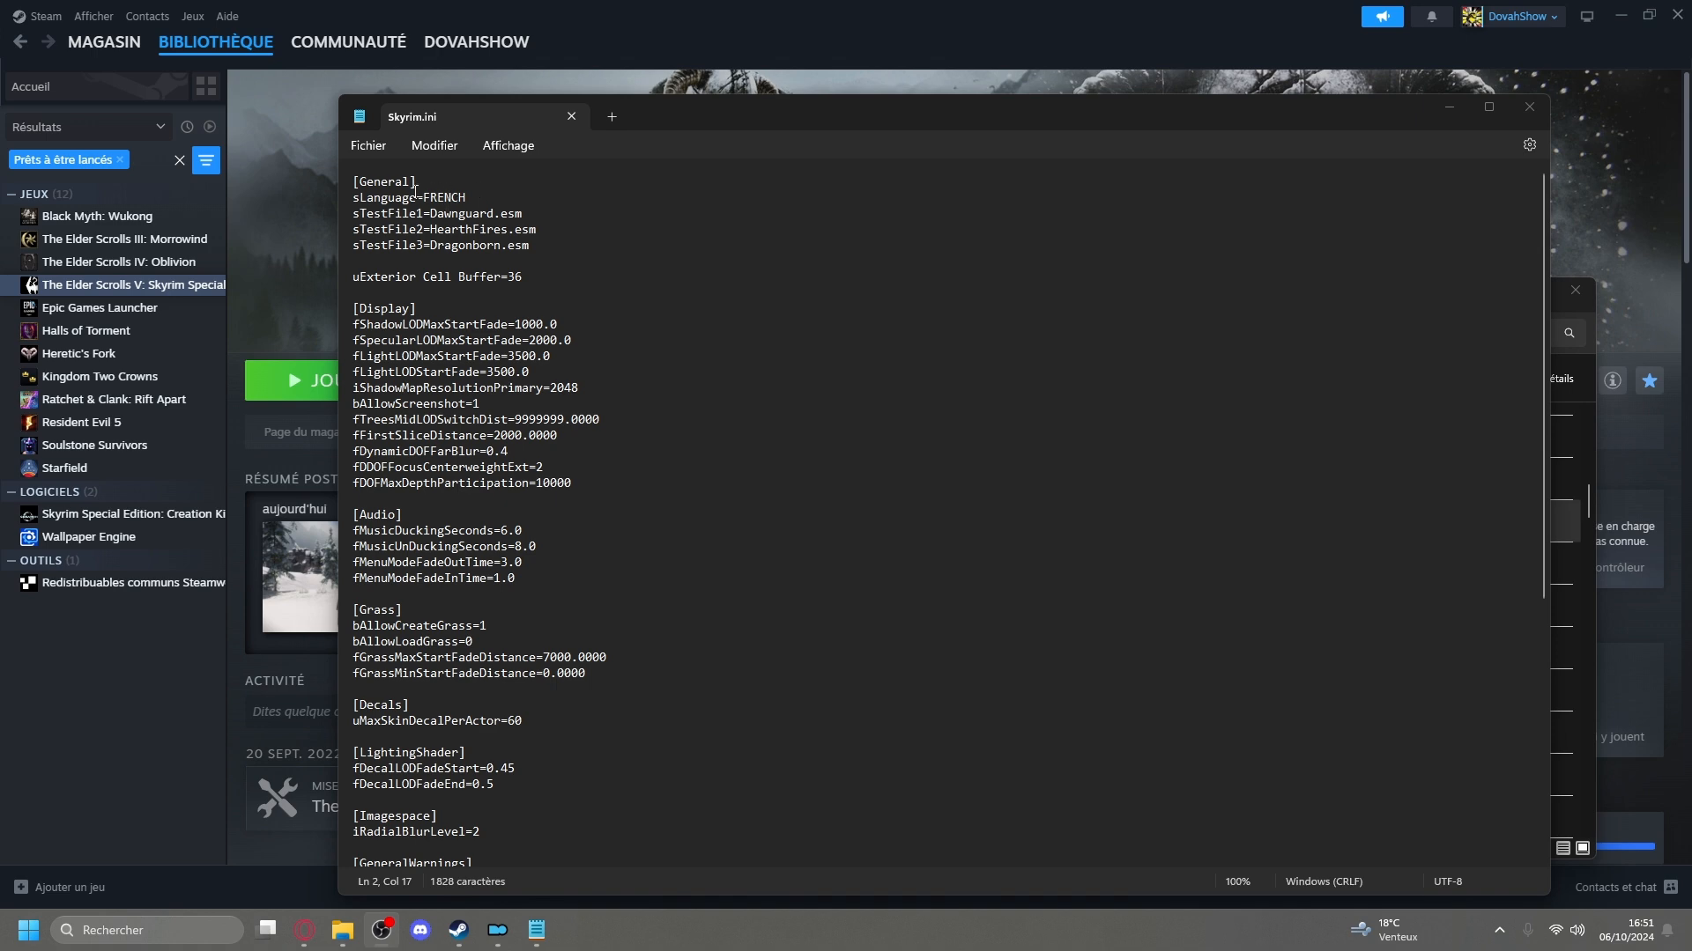
# Change Voices_en0.bsa to Voices_fr0.bsa in the Archive section of this Skyrim.ini and close the file.
pyautogui.scroll(-6, 418, 251)
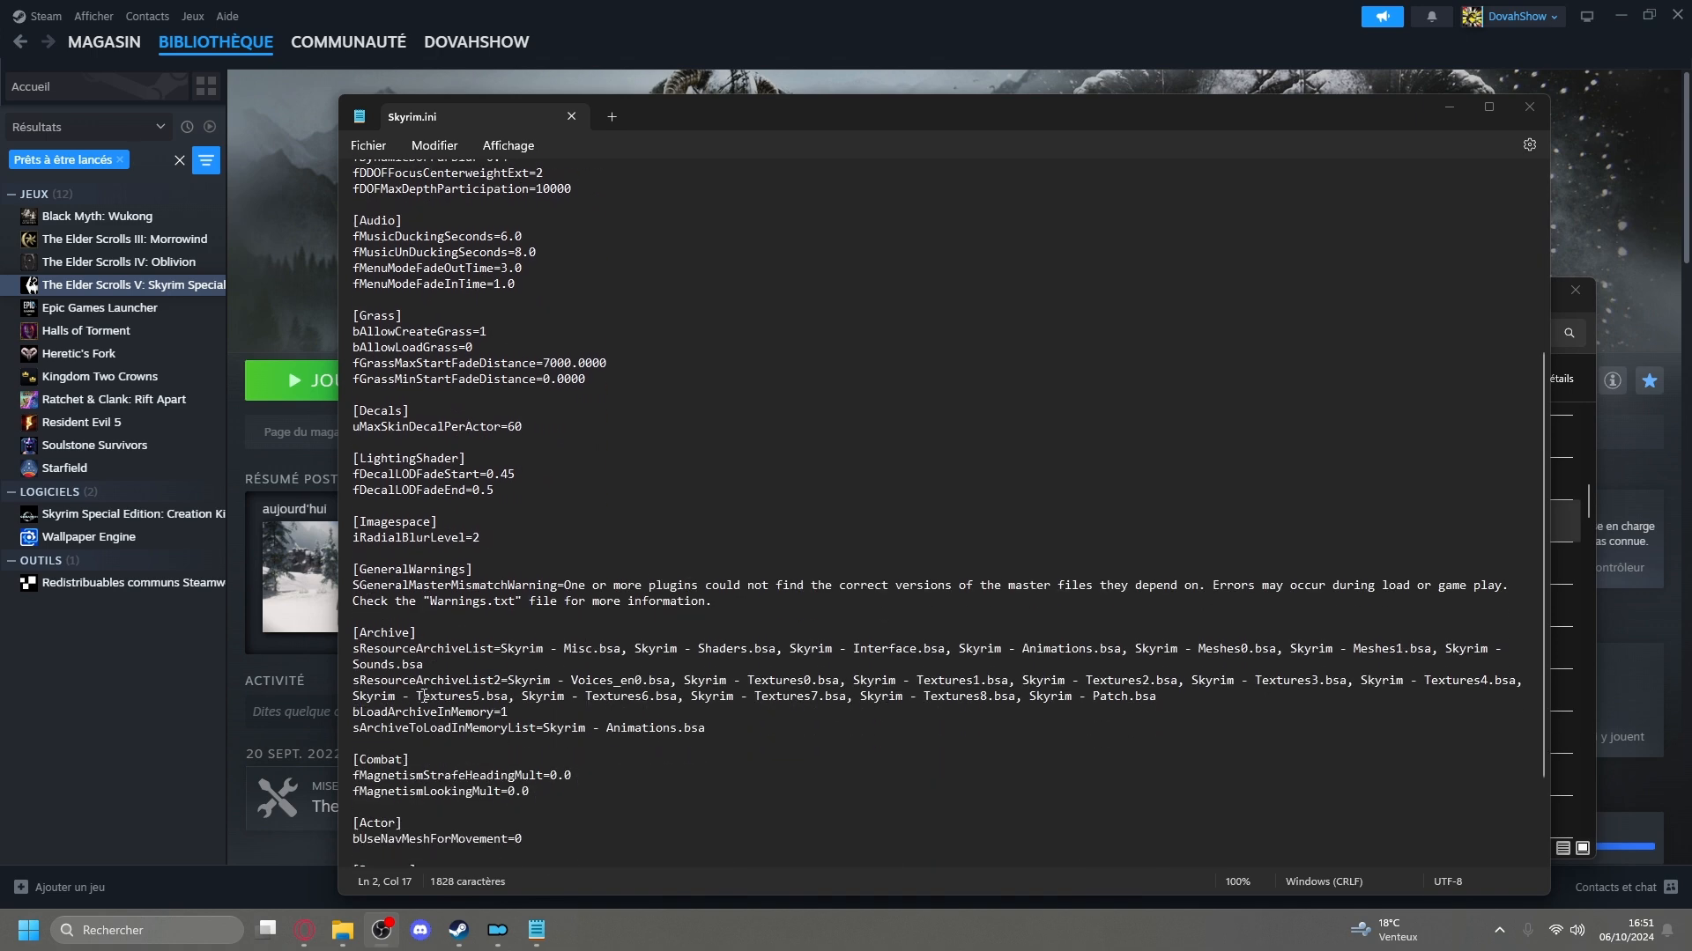
pyautogui.click(633, 683)
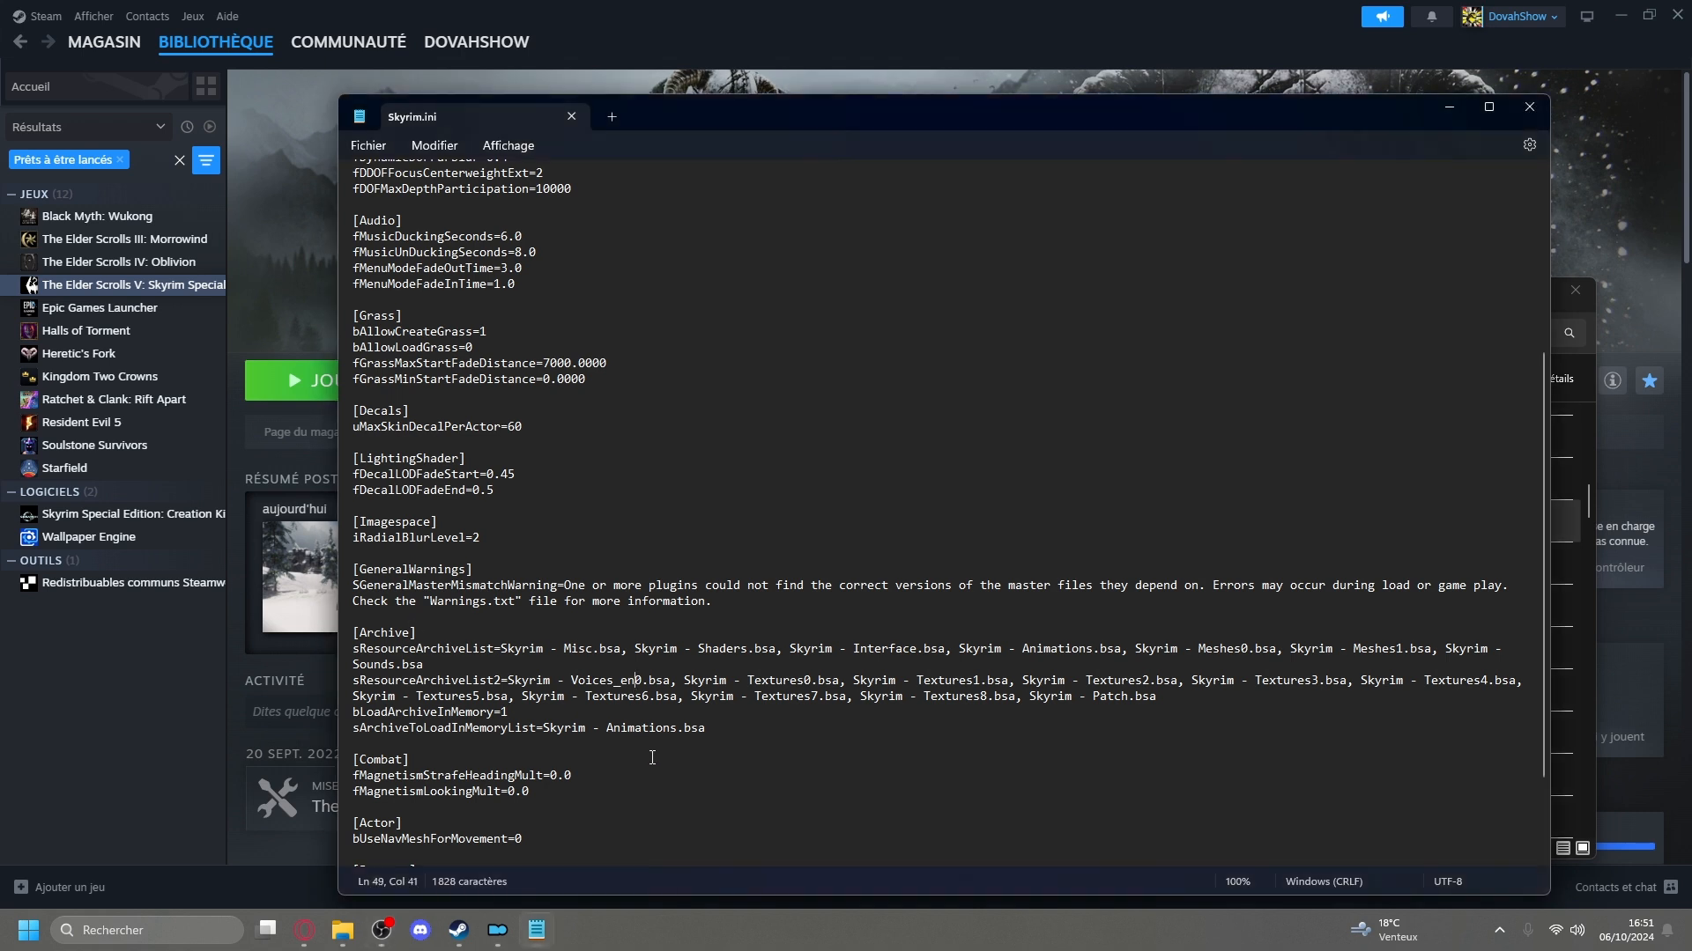
pyautogui.press('BackSpace')
pyautogui.press('BackSpace')
pyautogui.write('fr')
pyautogui.click(1512, 107)
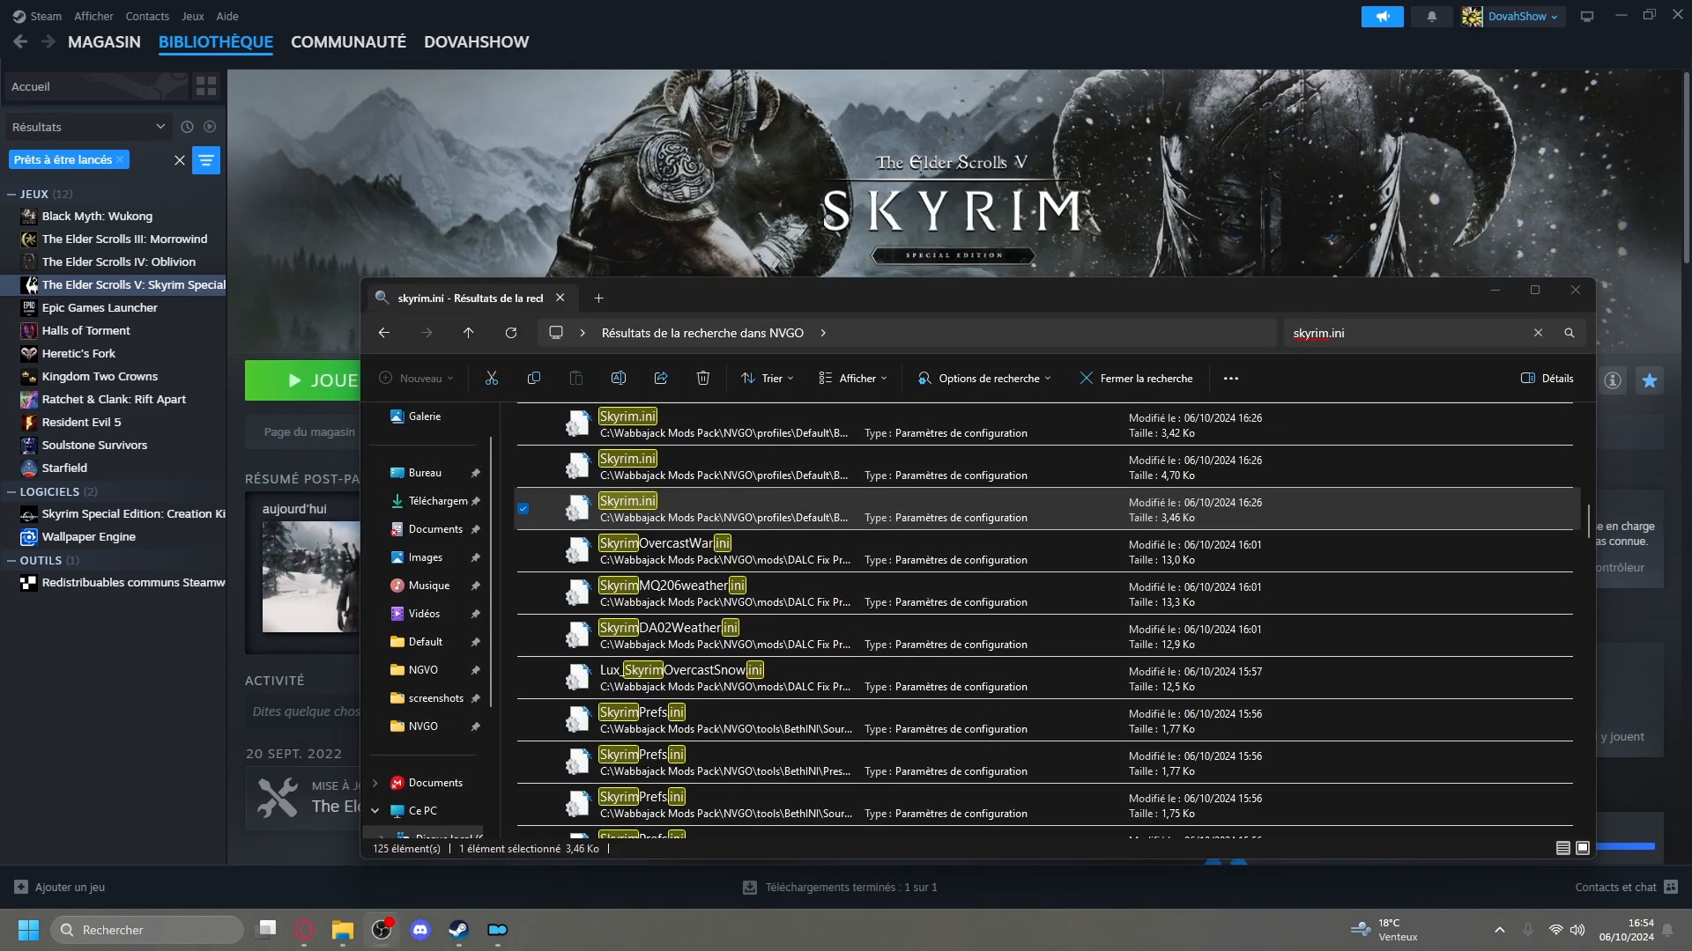
# Look through the remaining Skyrim.ini search results, and open a 912-byte BethINI one to check it for language settings before closing it.
pyautogui.click(796, 518)
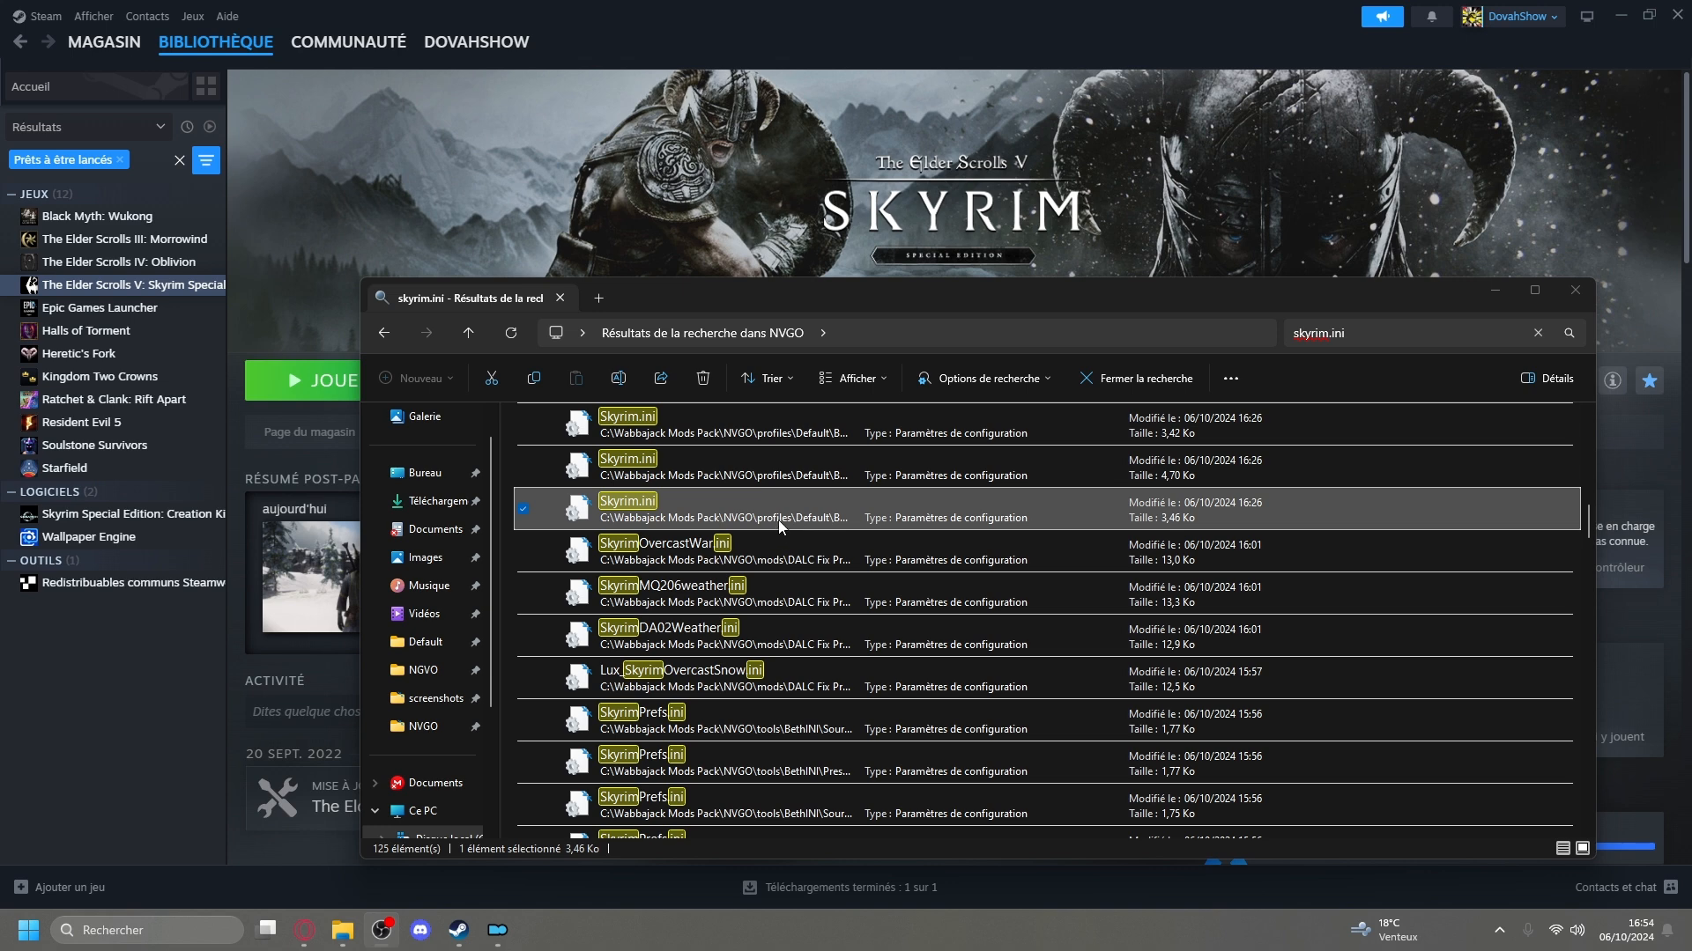
pyautogui.scroll(3, 1588, 502)
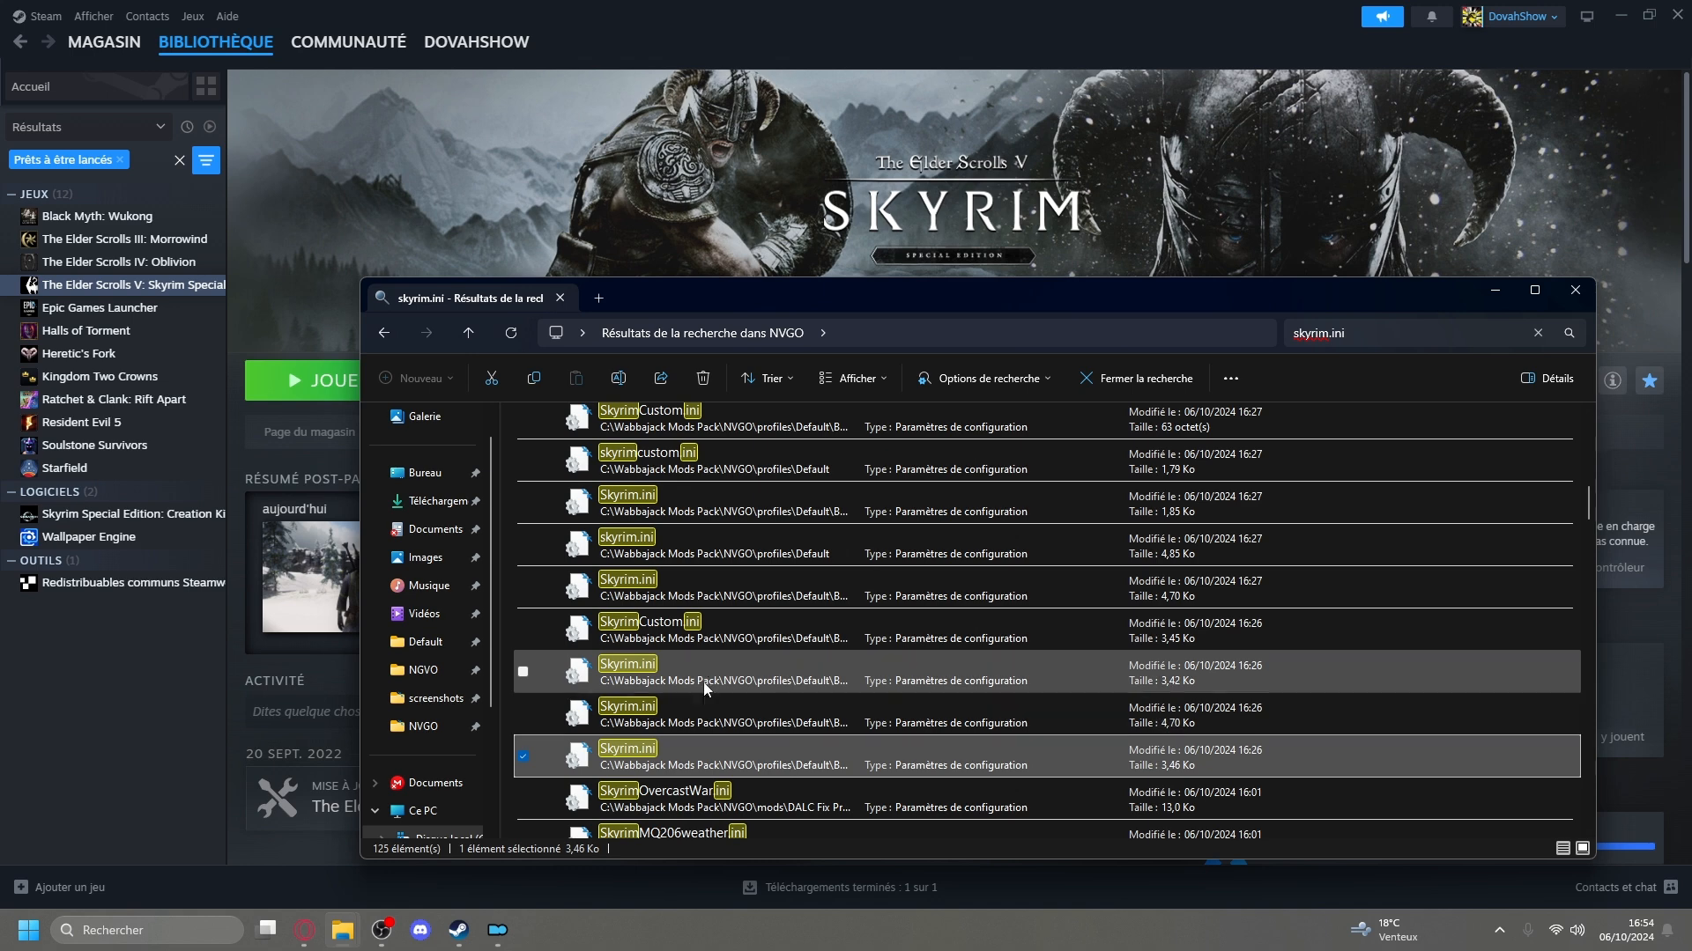
pyautogui.scroll(2, 707, 506)
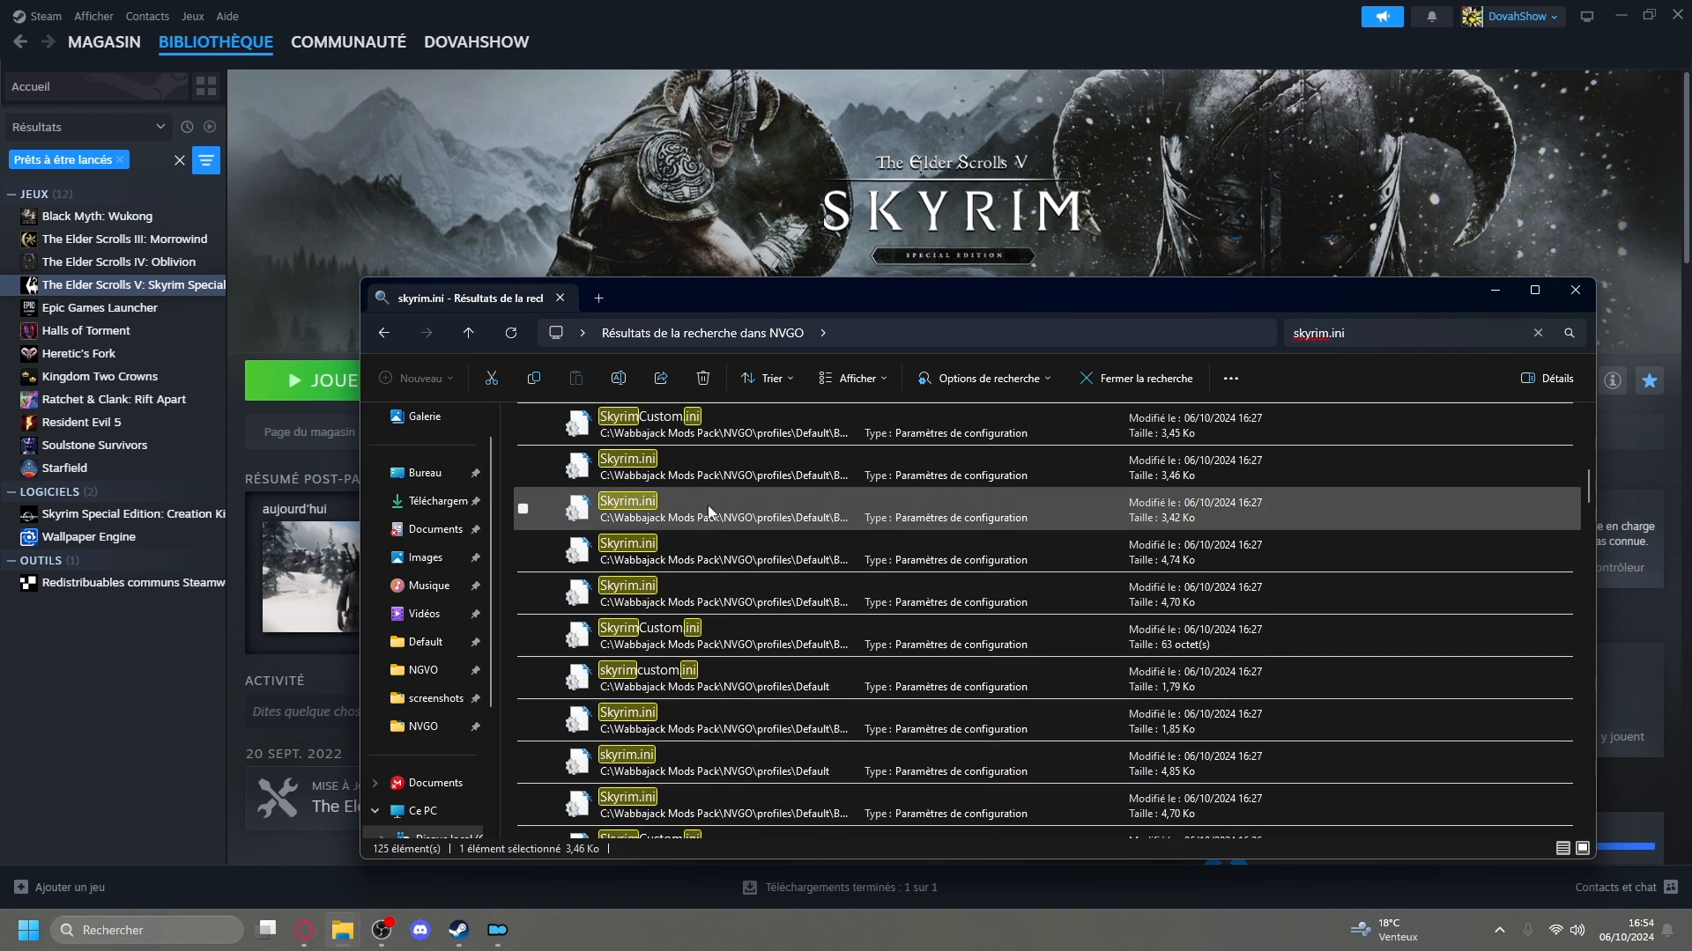
pyautogui.scroll(1, 706, 520)
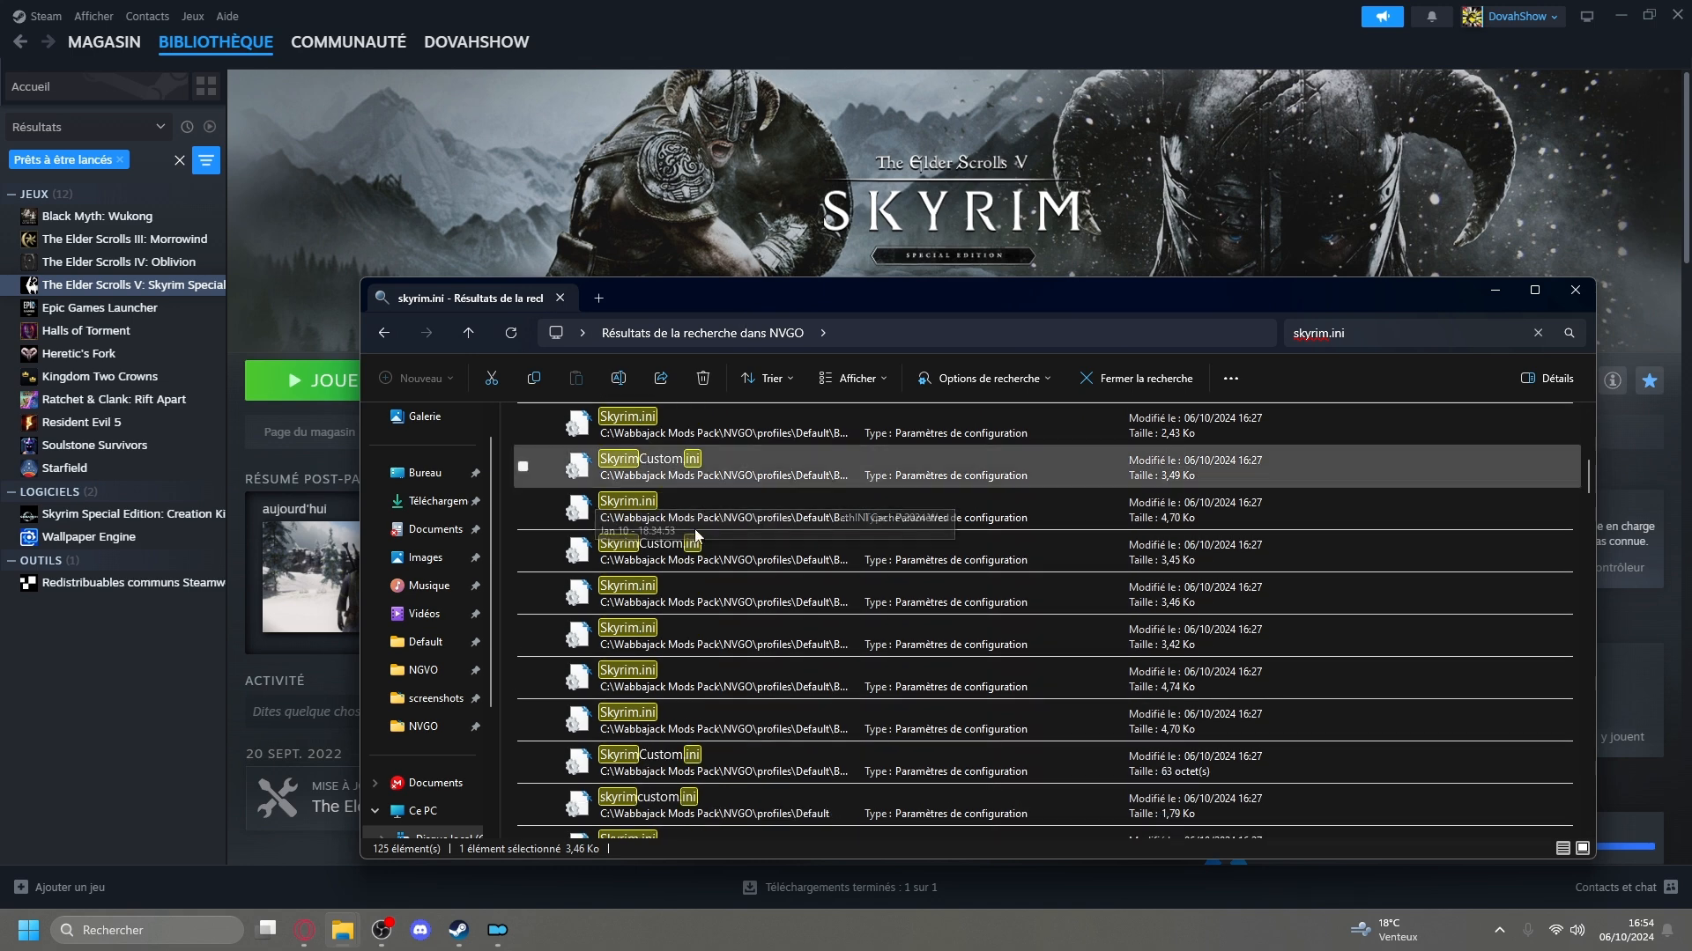
pyautogui.moveTo(1591, 480); pyautogui.dragTo(1600, 547)
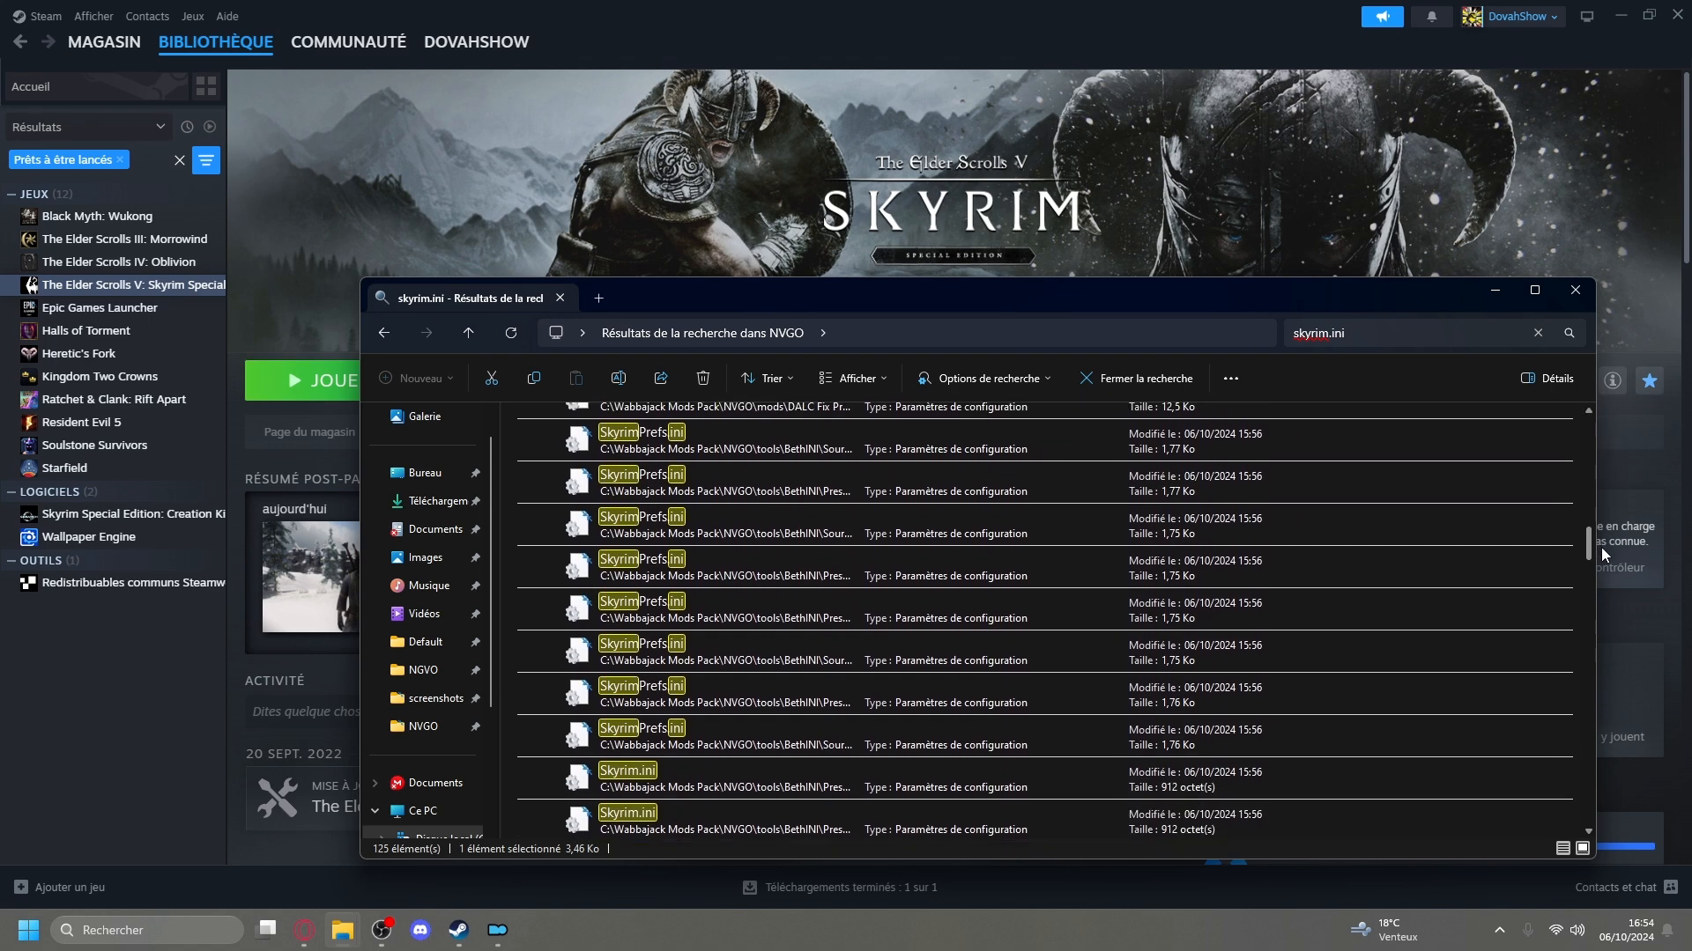
pyautogui.scroll(-3, 1559, 544)
pyautogui.doubleClick(796, 721)
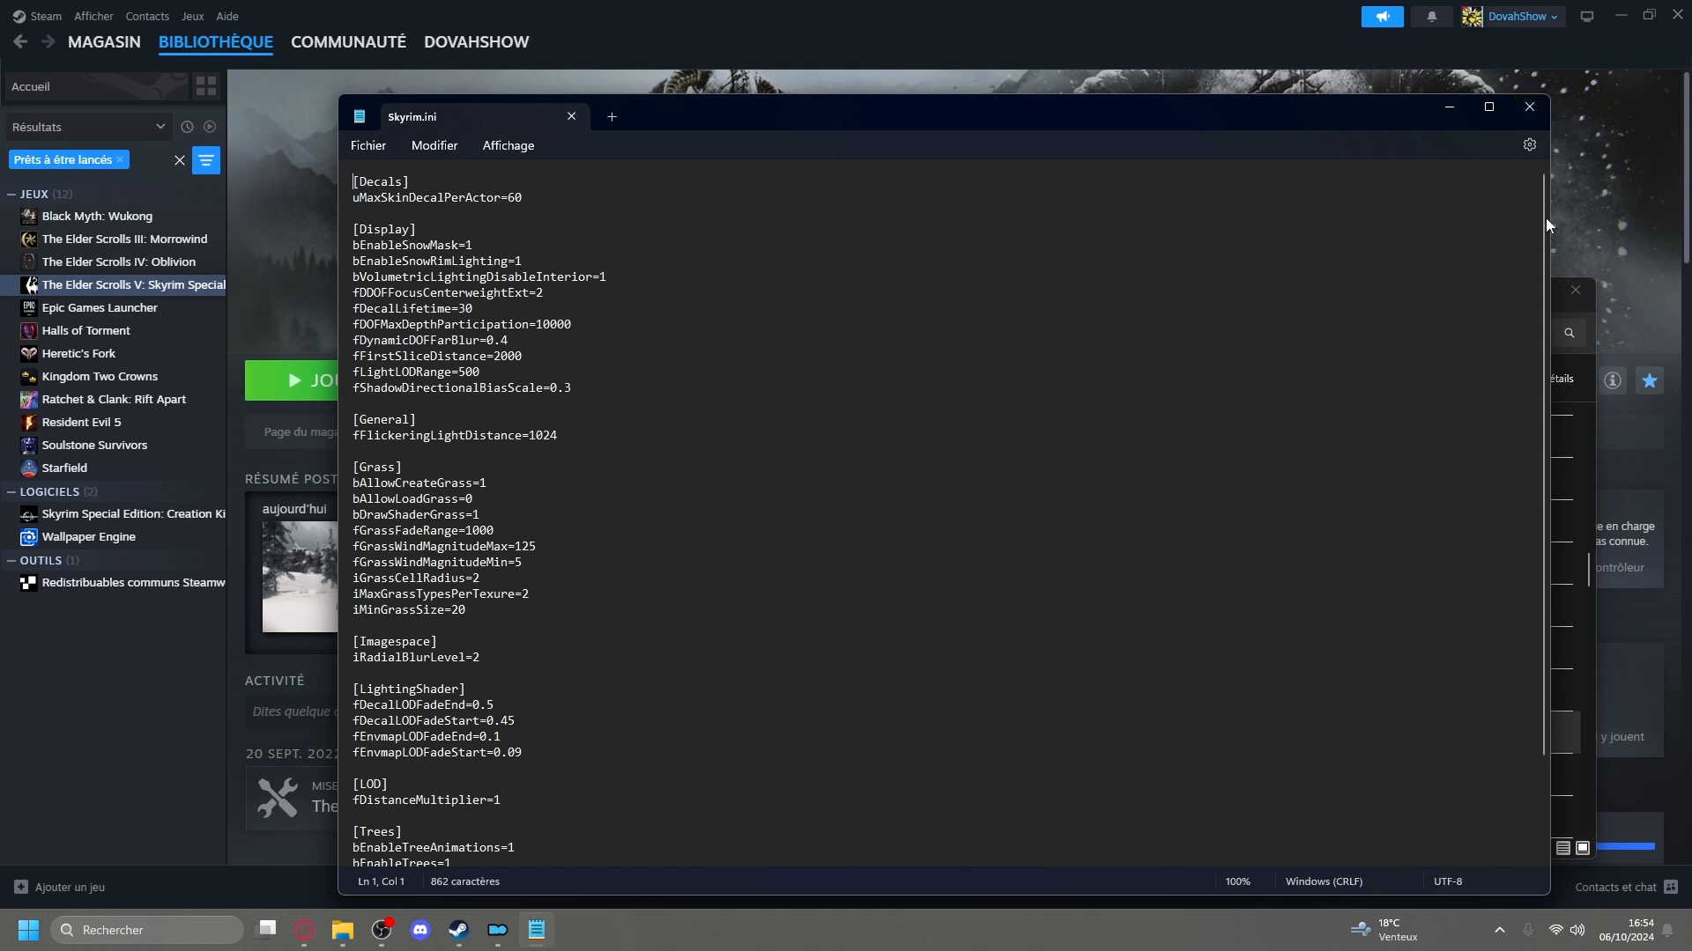
pyautogui.moveTo(1546, 218); pyautogui.dragTo(1541, 321)
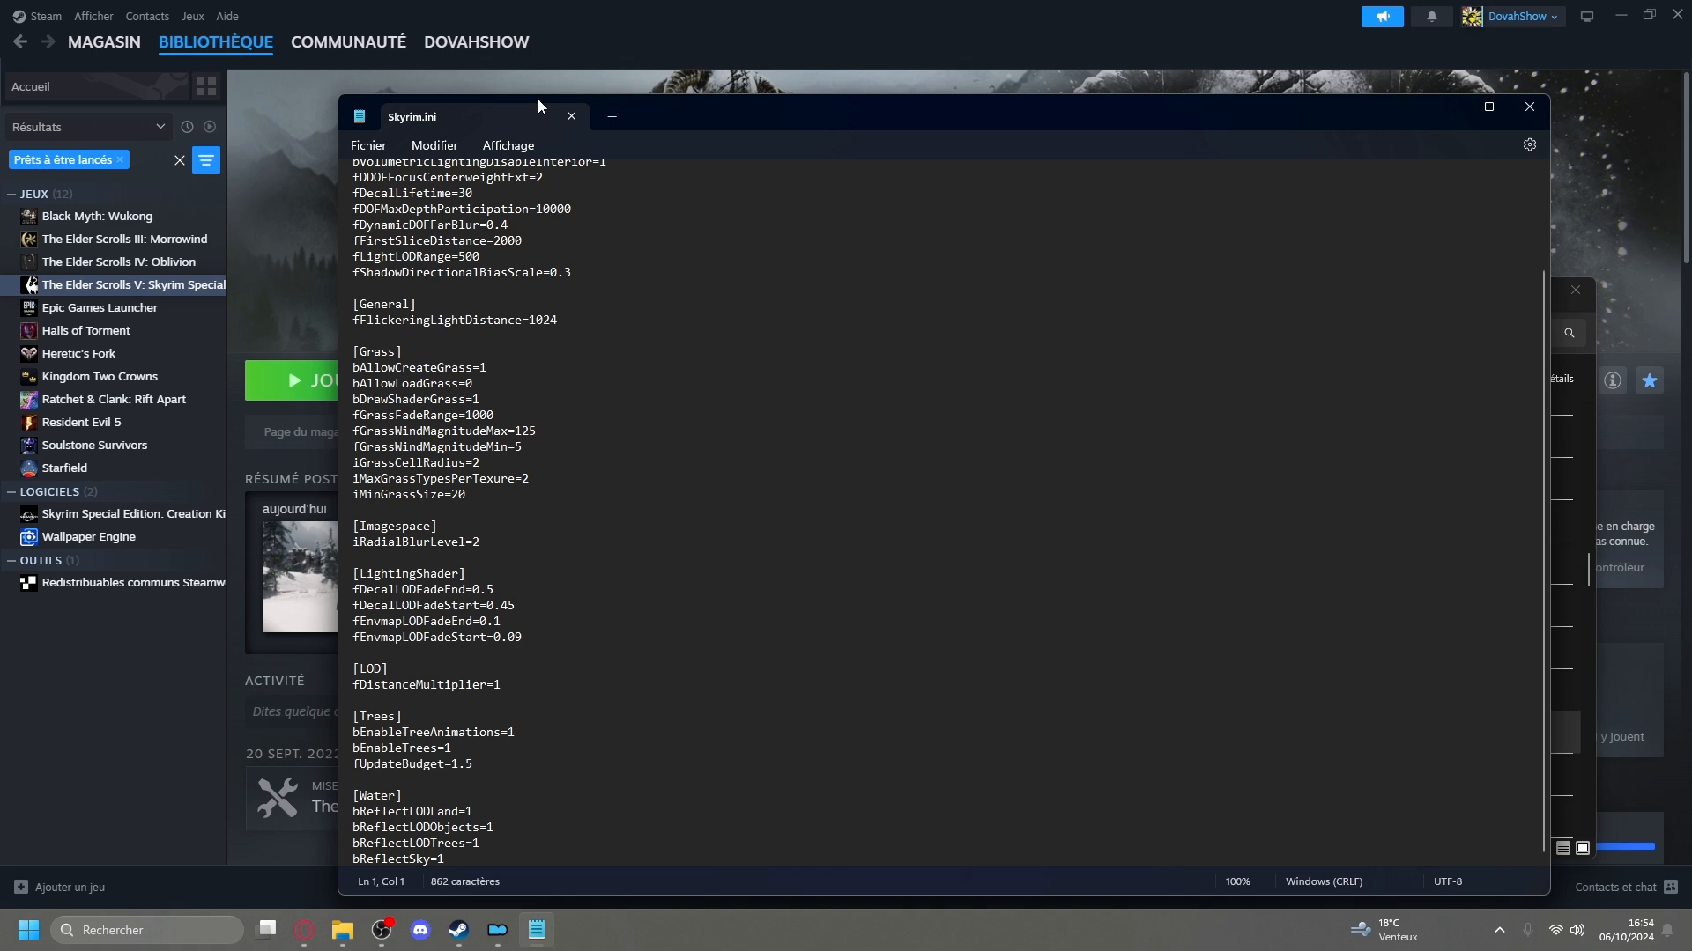
pyautogui.click(1529, 107)
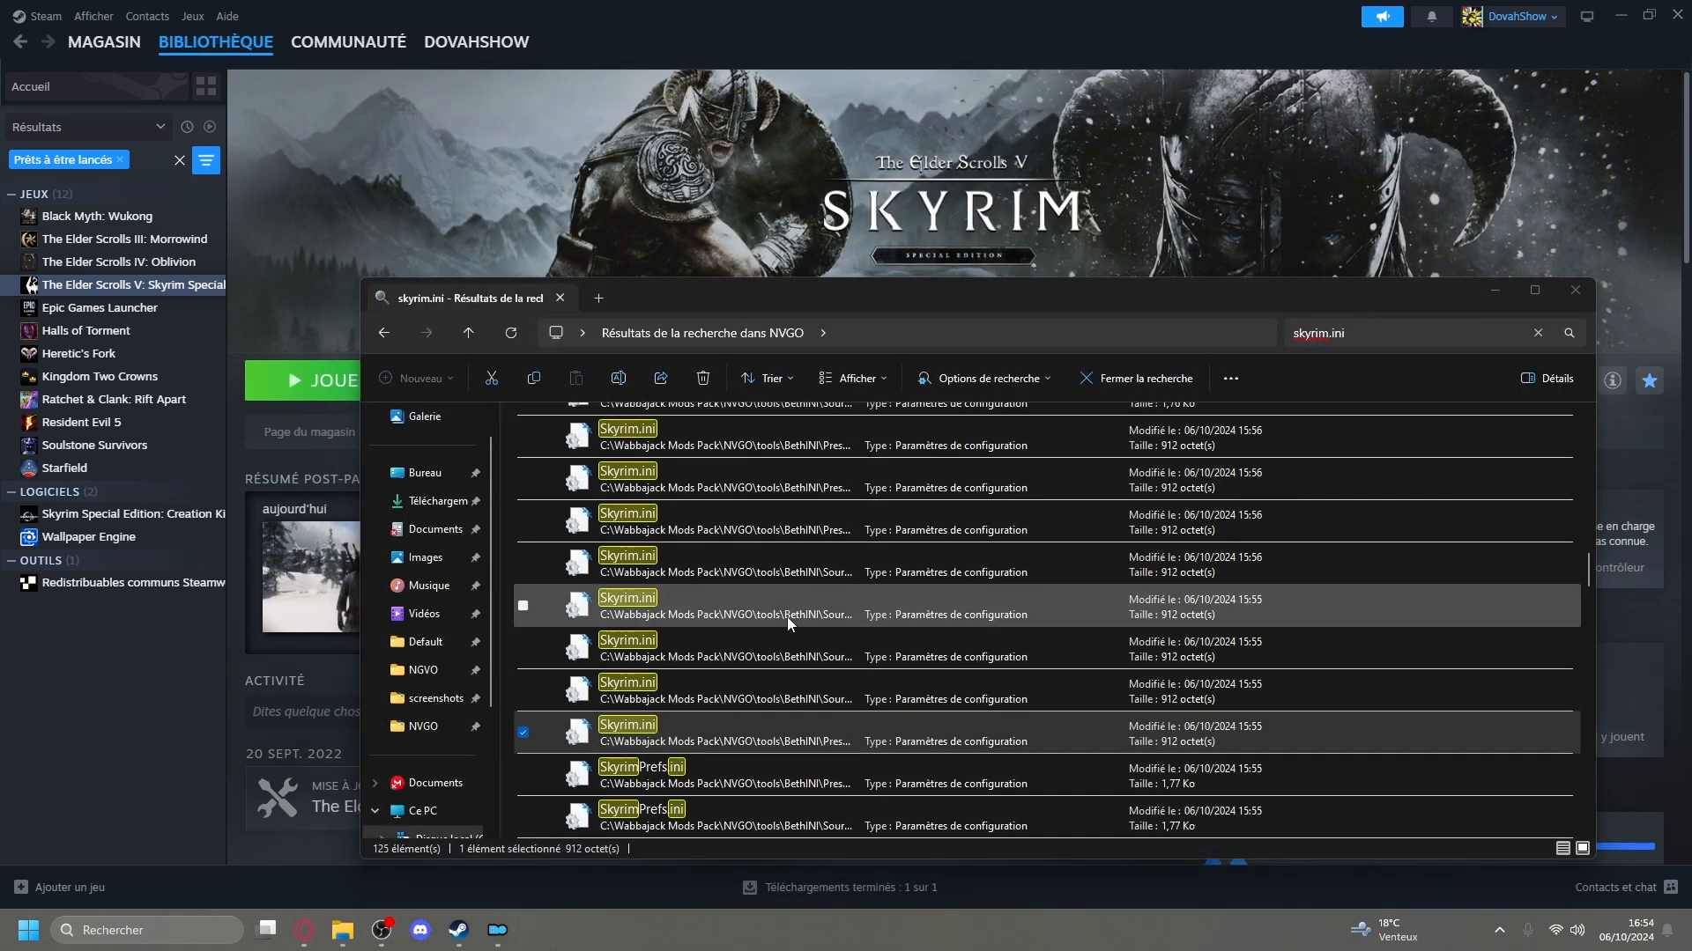
# Leave the search results, review the contents of the Data folder inside Stock Game, and return to the NVGO folder.
pyautogui.scroll(3, 584, 574)
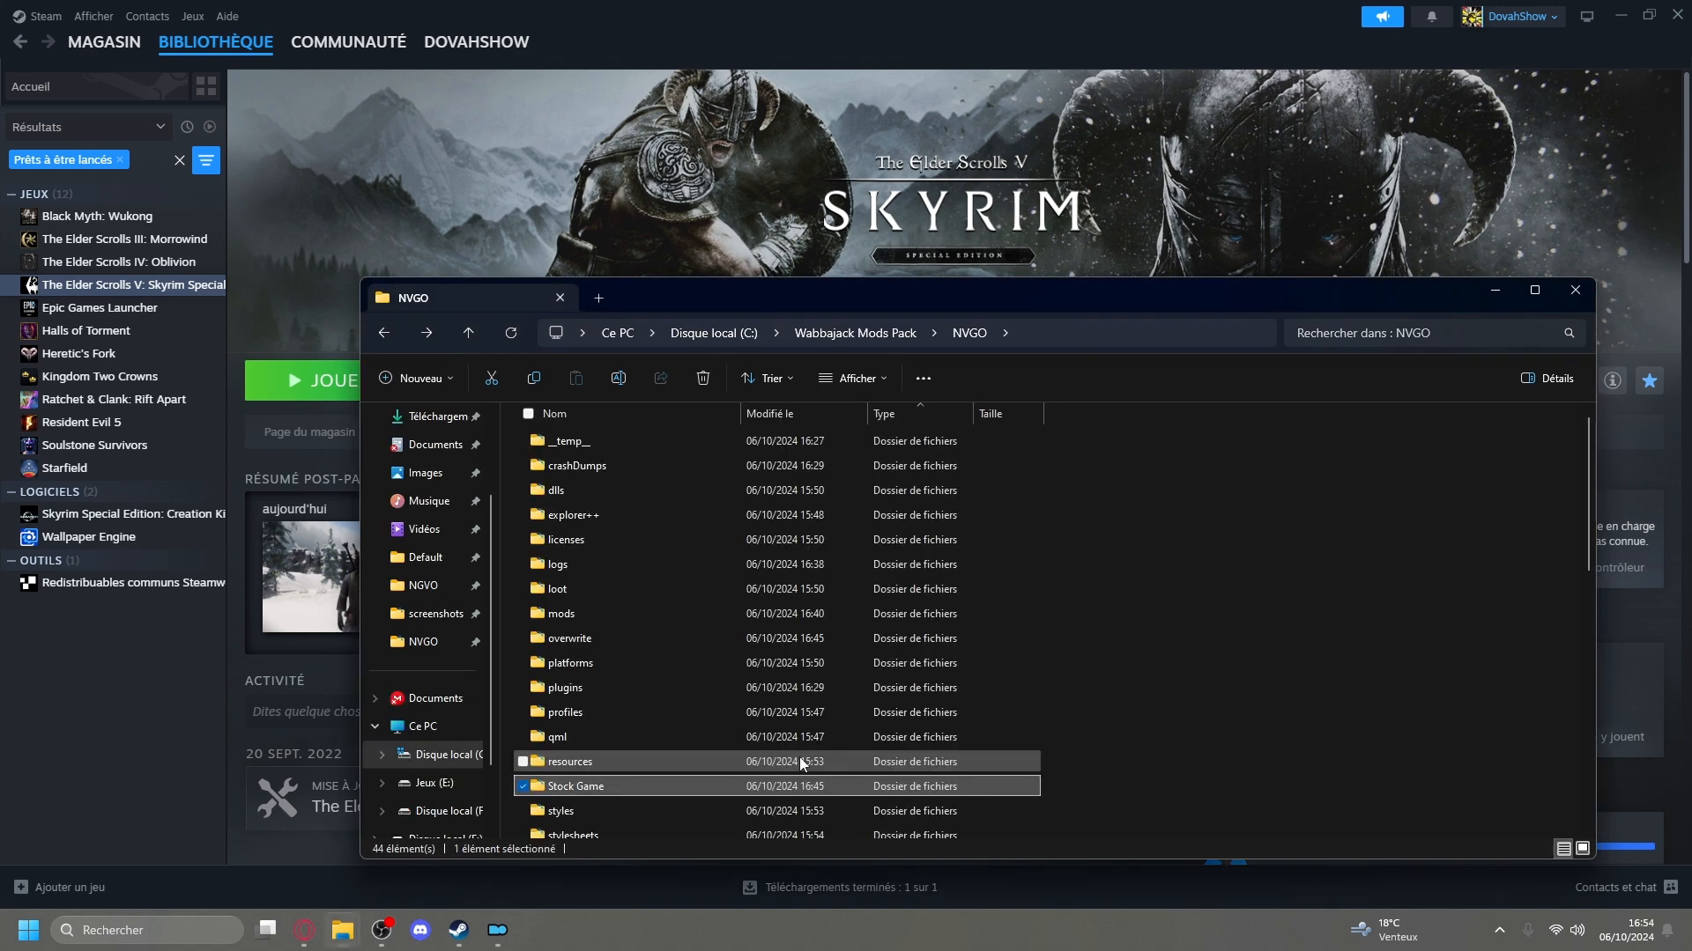
pyautogui.scroll(-1, 1013, 687)
pyautogui.doubleClick(573, 719)
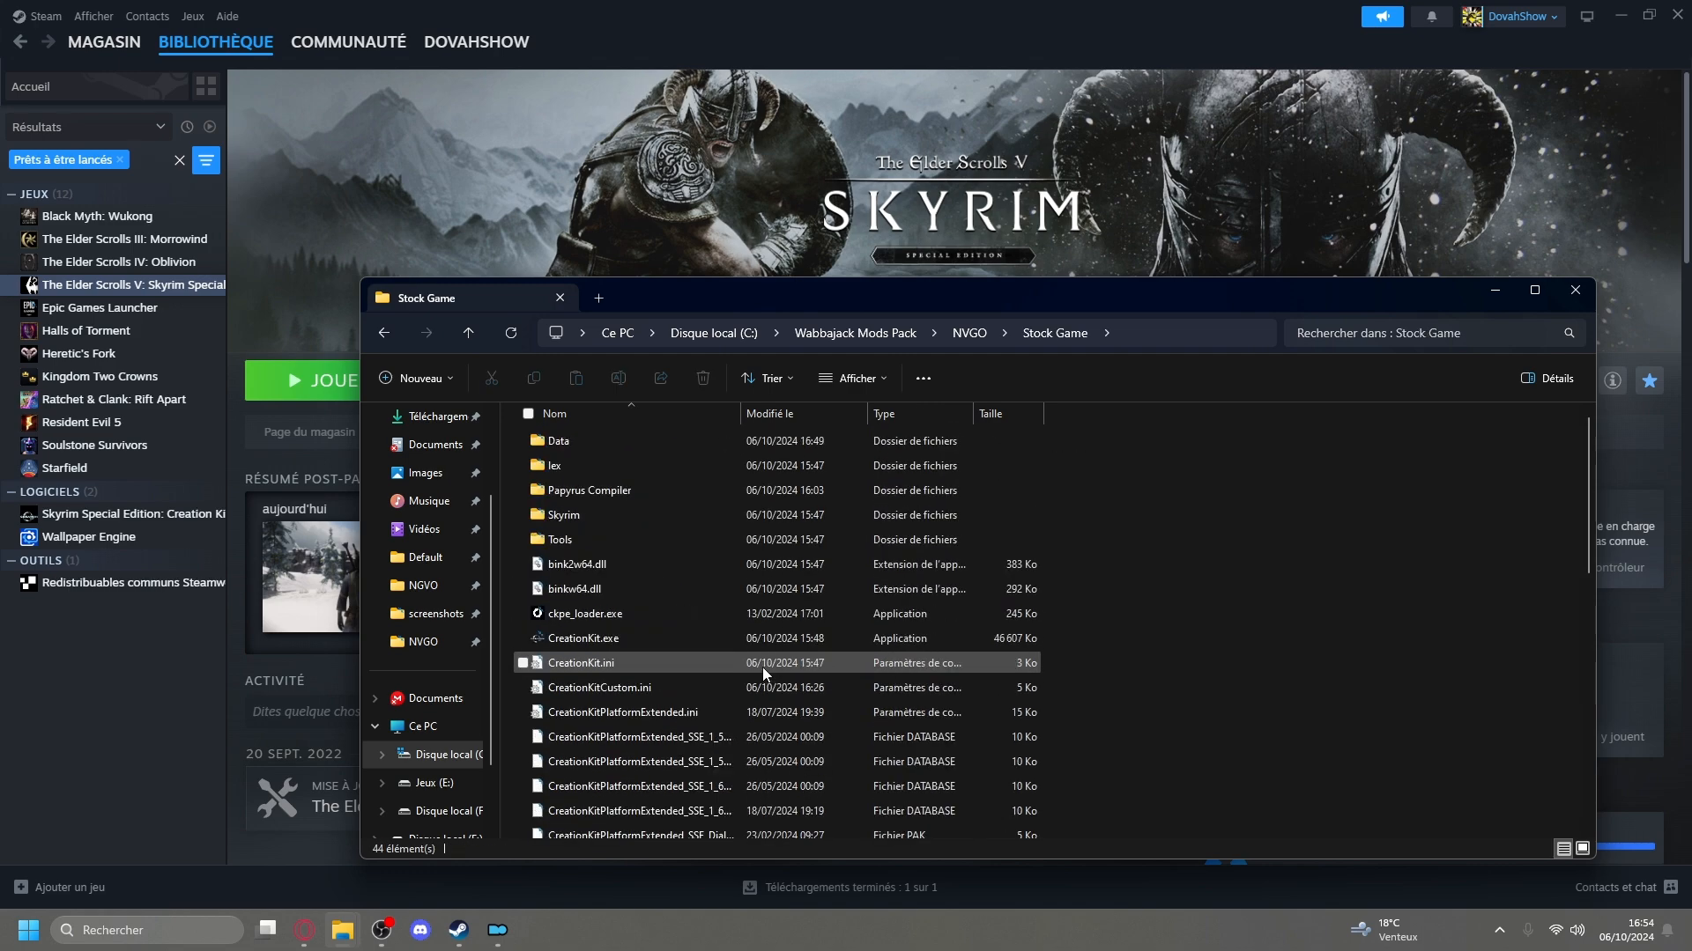
pyautogui.doubleClick(654, 444)
pyautogui.scroll(-15, 728, 610)
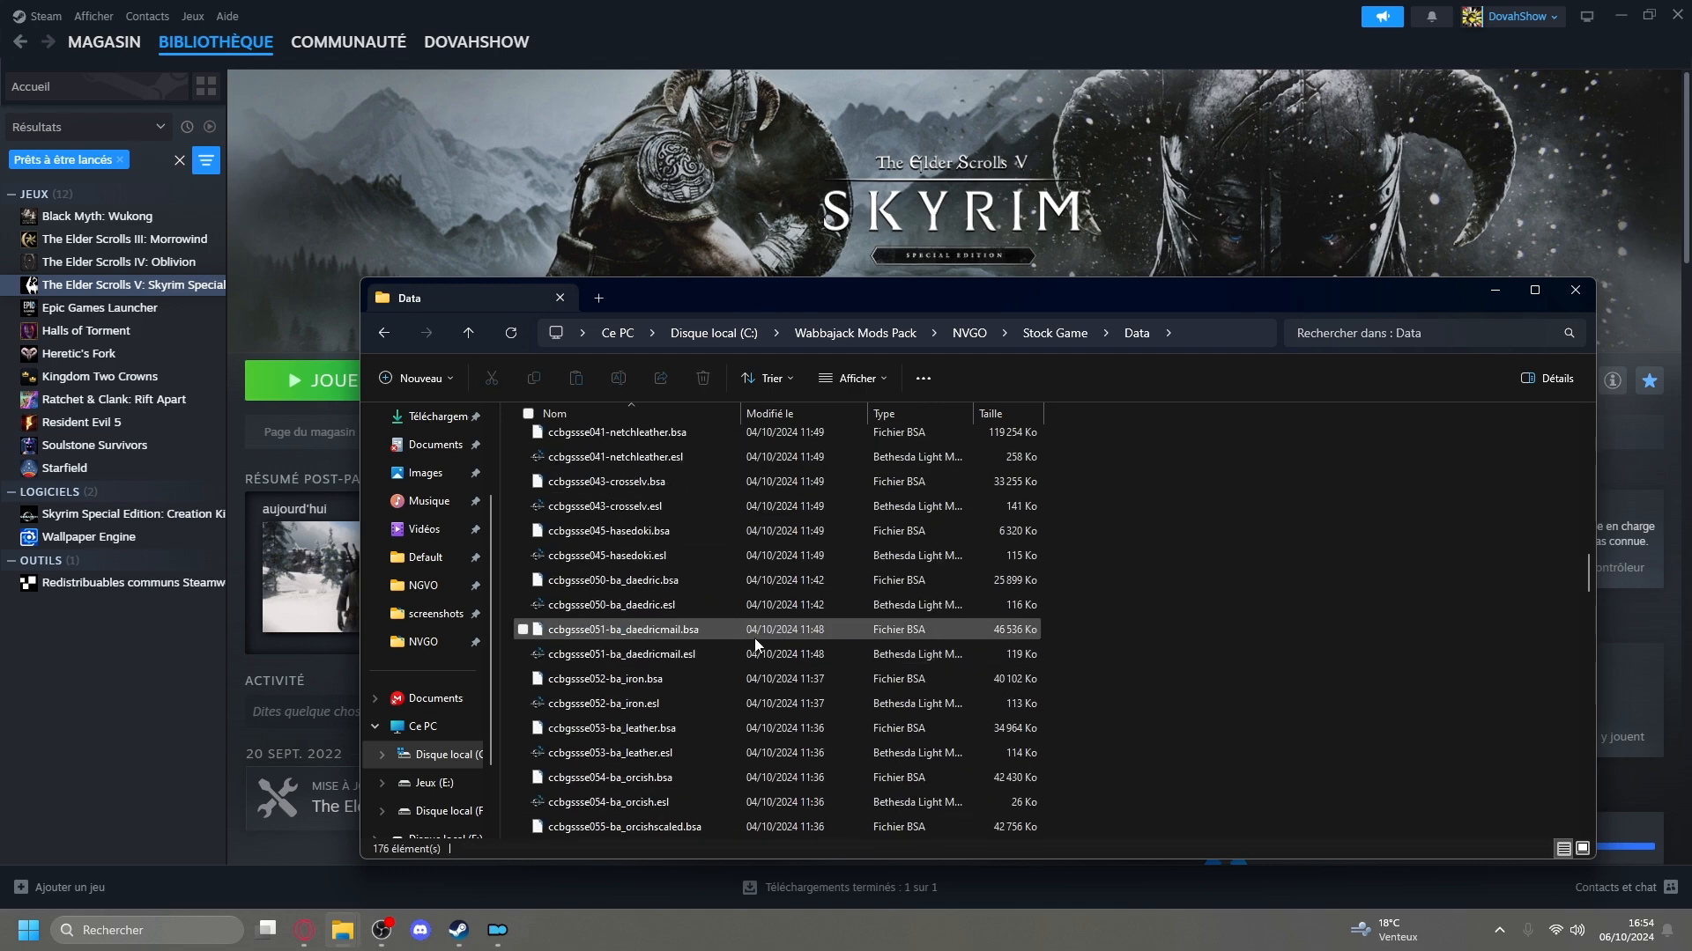
pyautogui.hotkey('alt', 'Left')
pyautogui.hotkey('alt', 'Left')
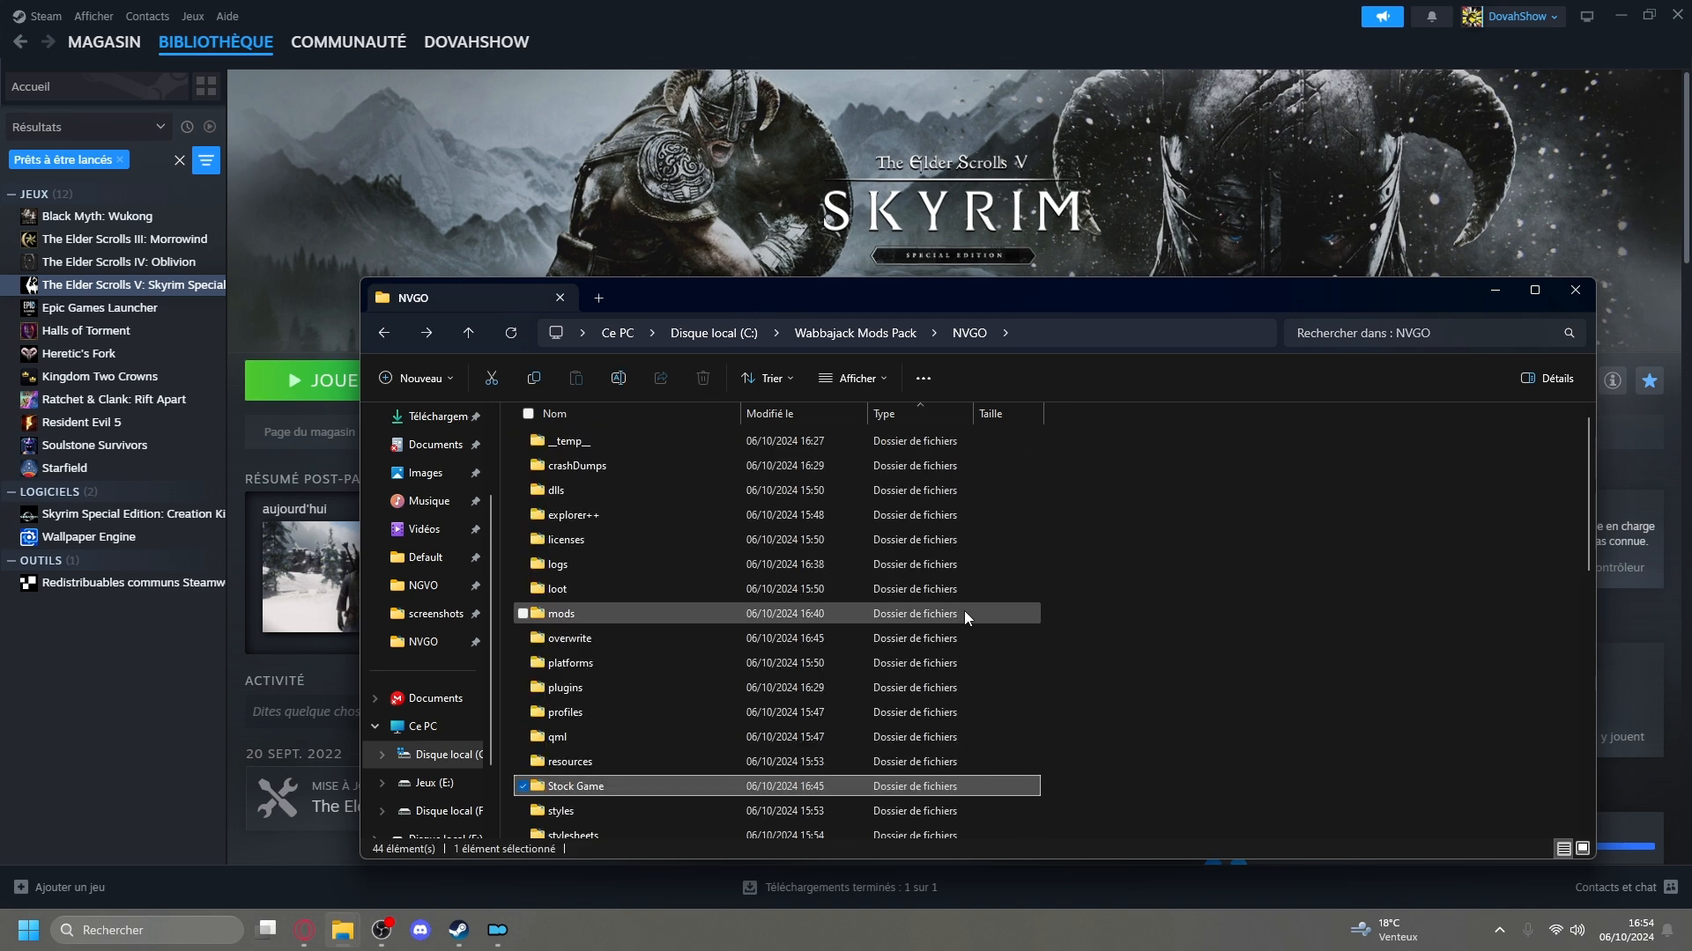
# Close the running Mod Organizer and relaunch it from ModOrganizer.exe in the NVGO folder.
pyautogui.scroll(-5, 1099, 633)
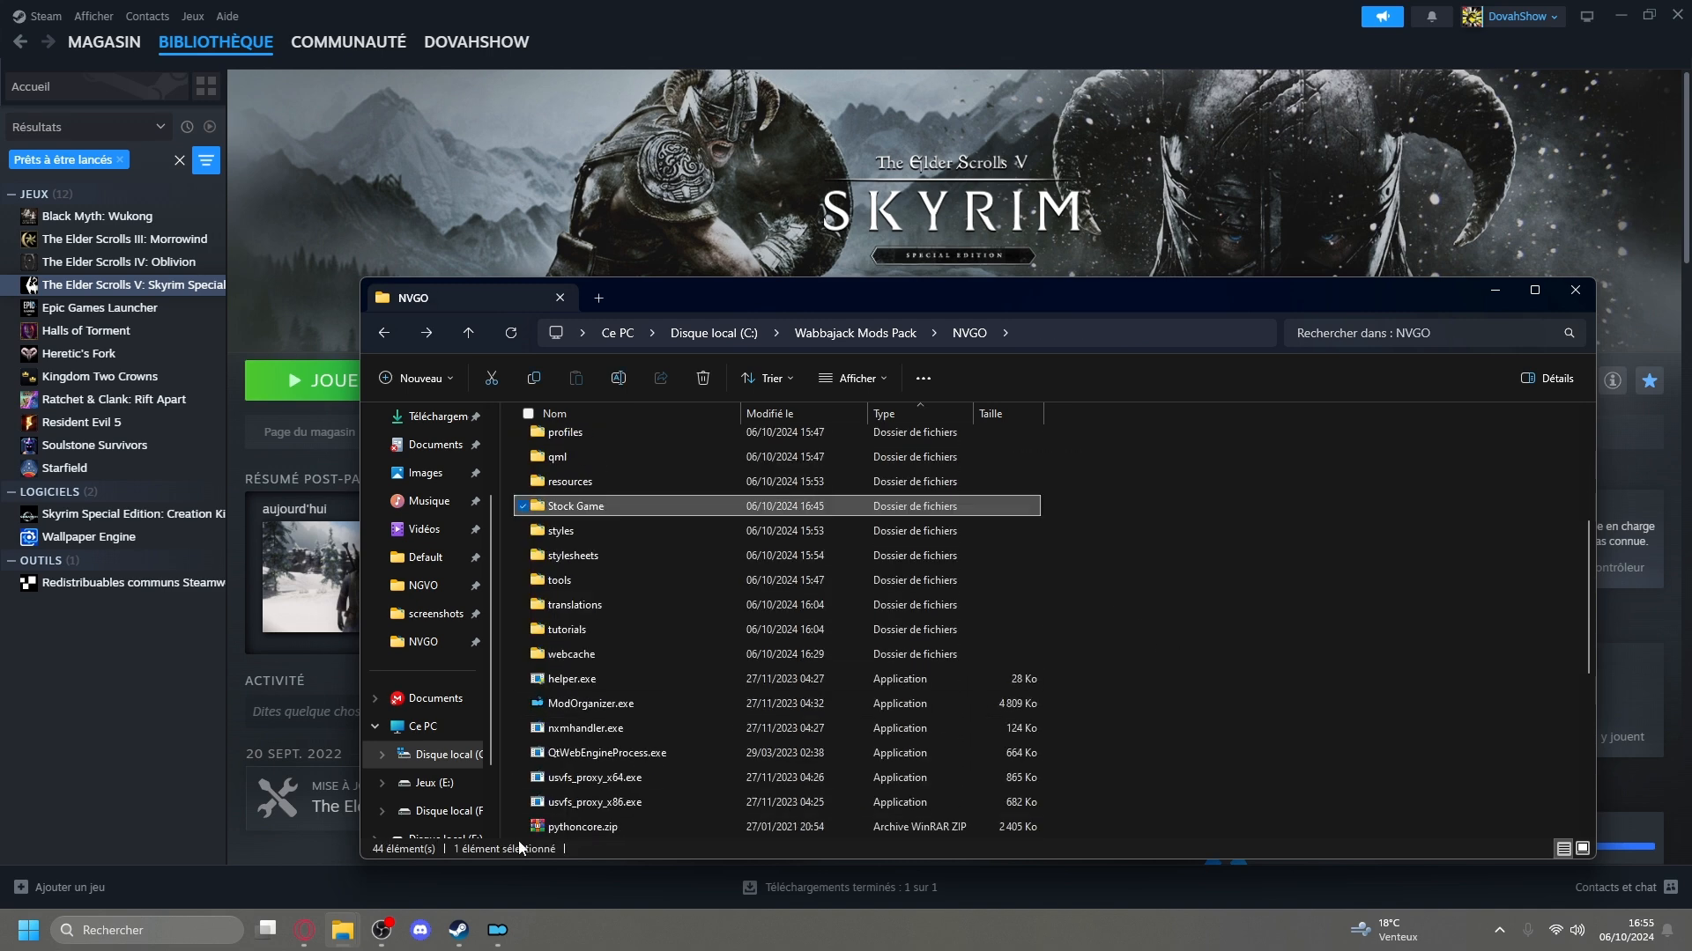
pyautogui.click(494, 943)
pyautogui.click(1669, 10)
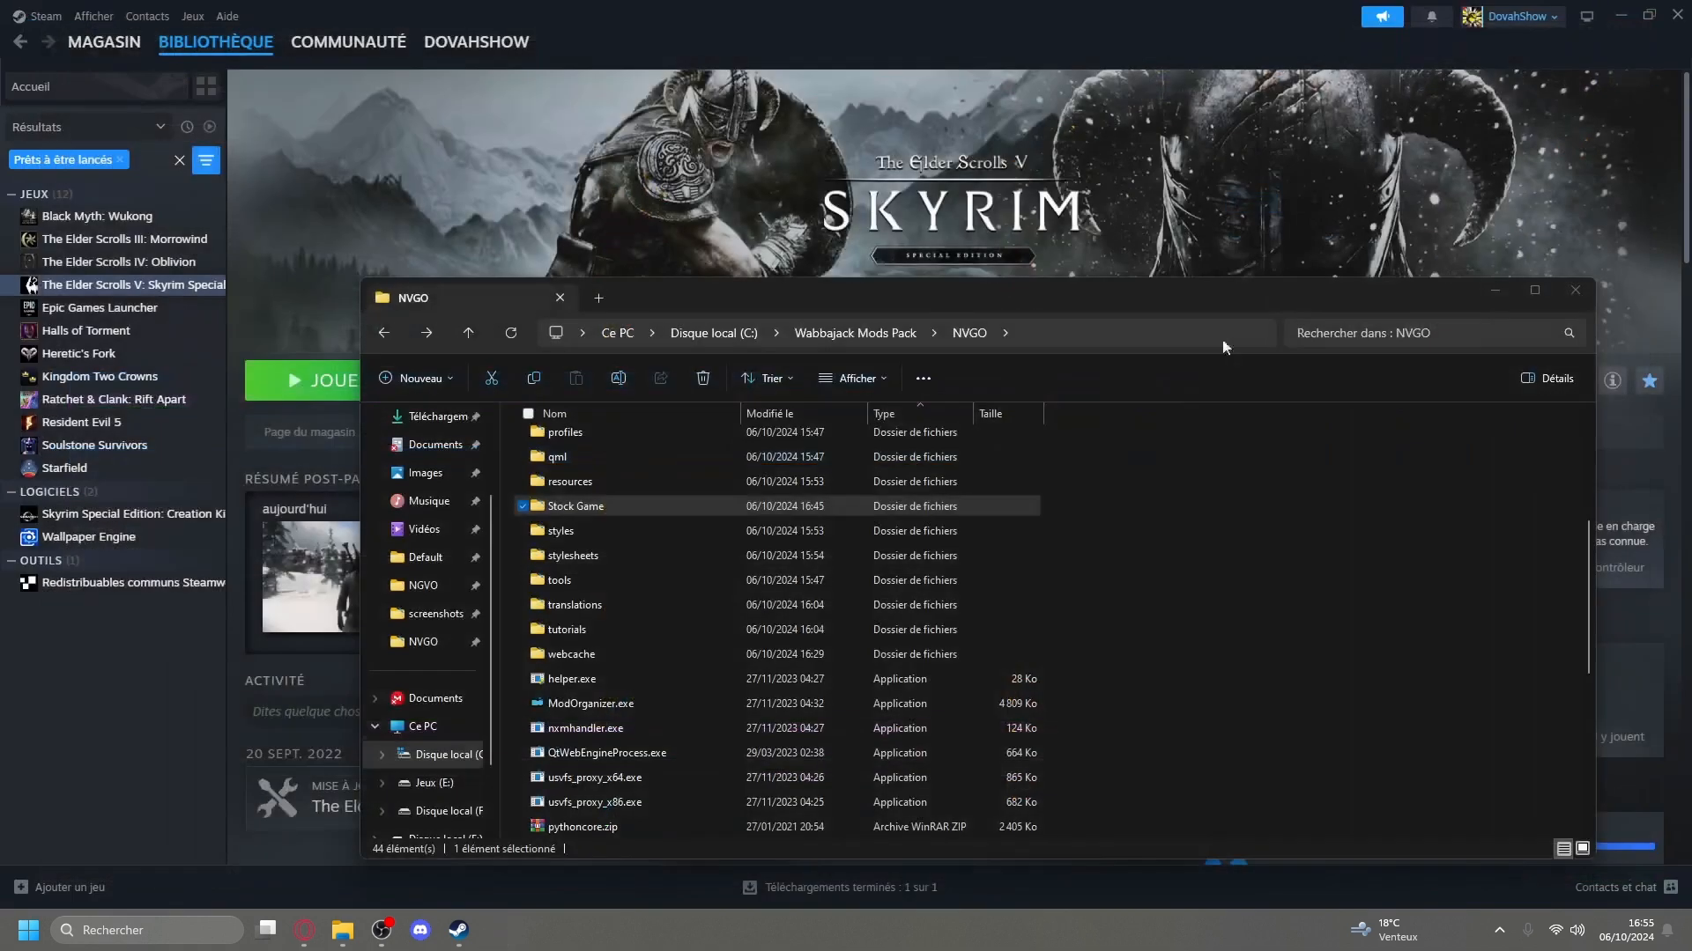
pyautogui.click(618, 709)
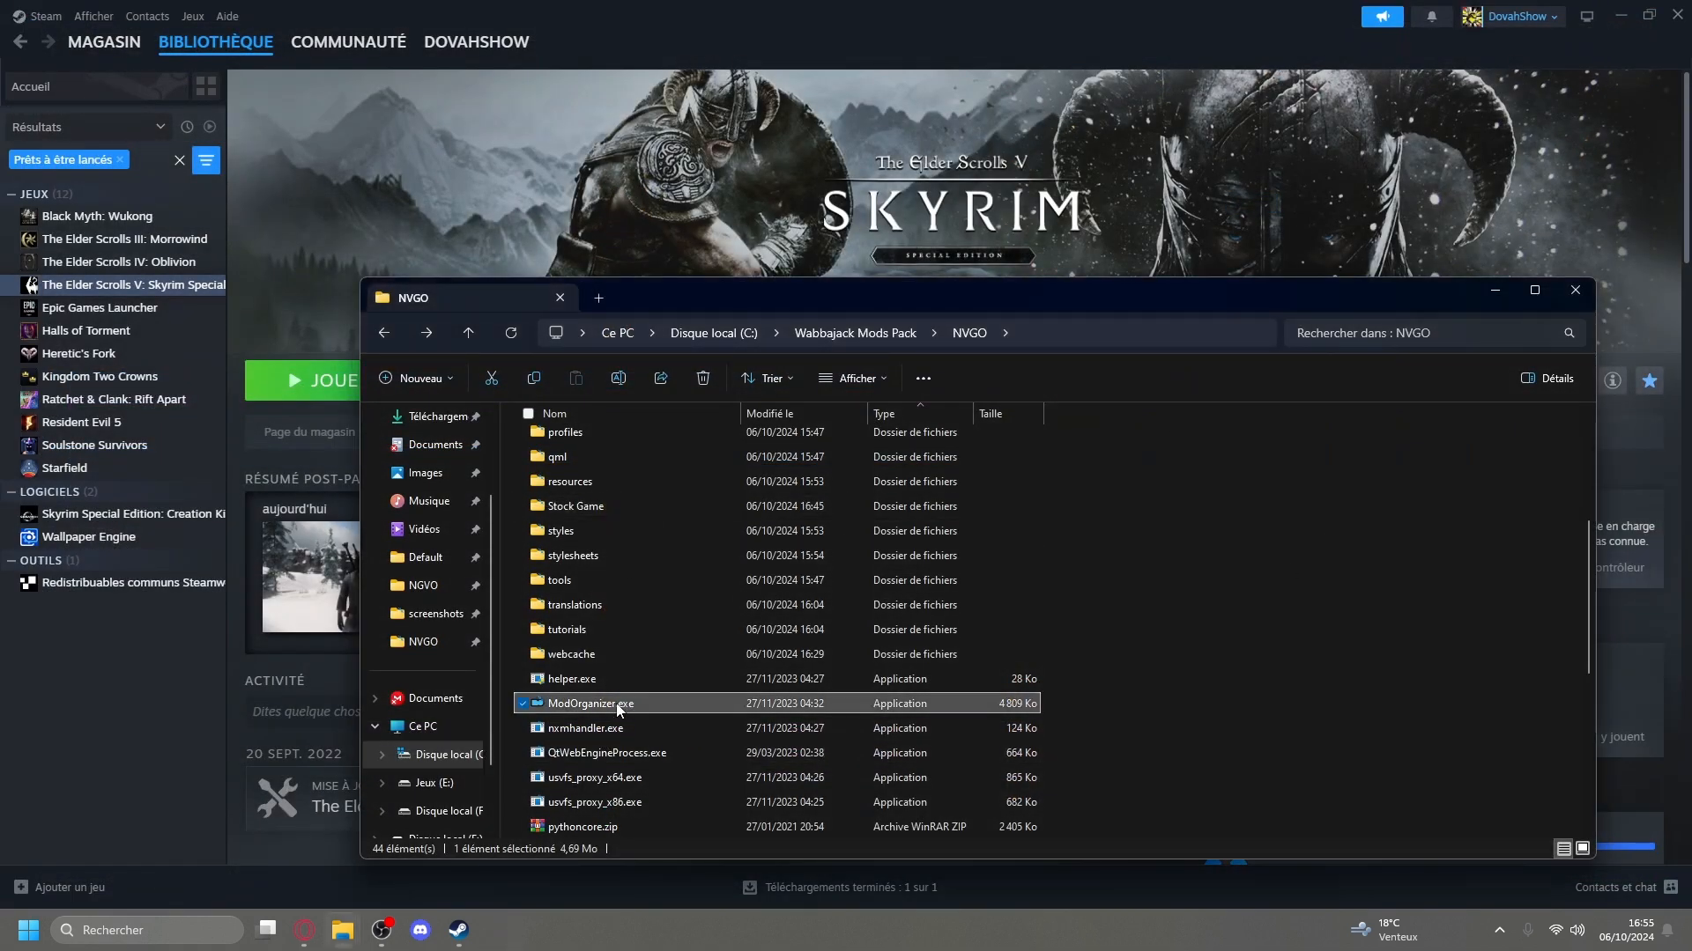
pyautogui.doubleClick(619, 709)
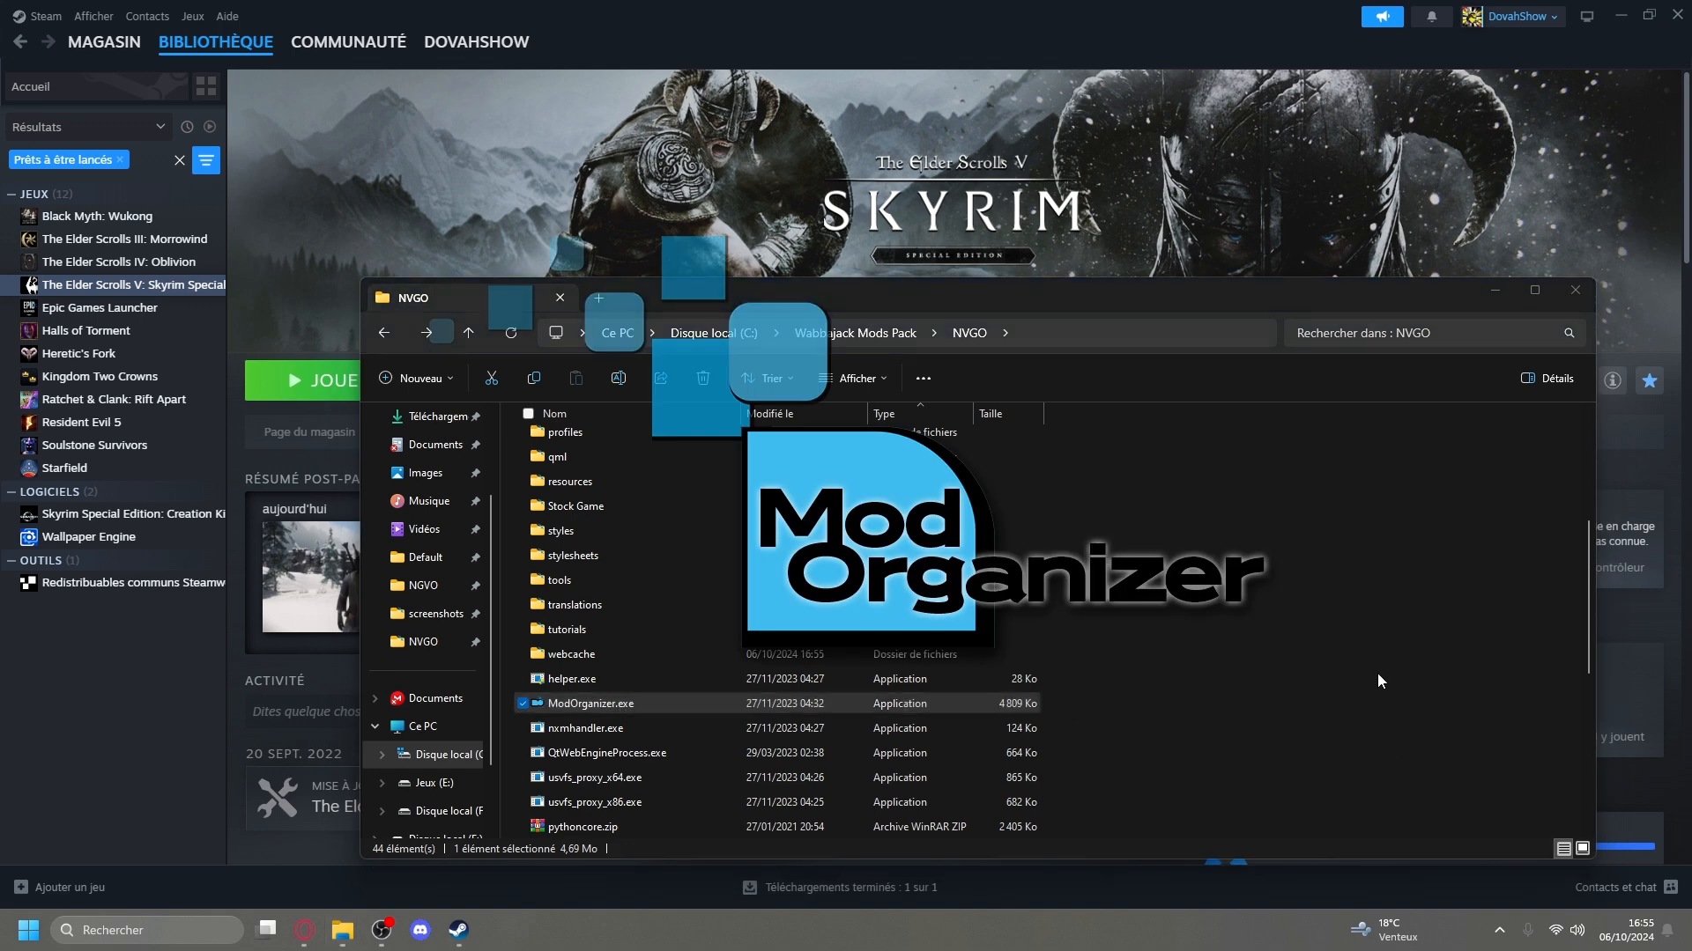
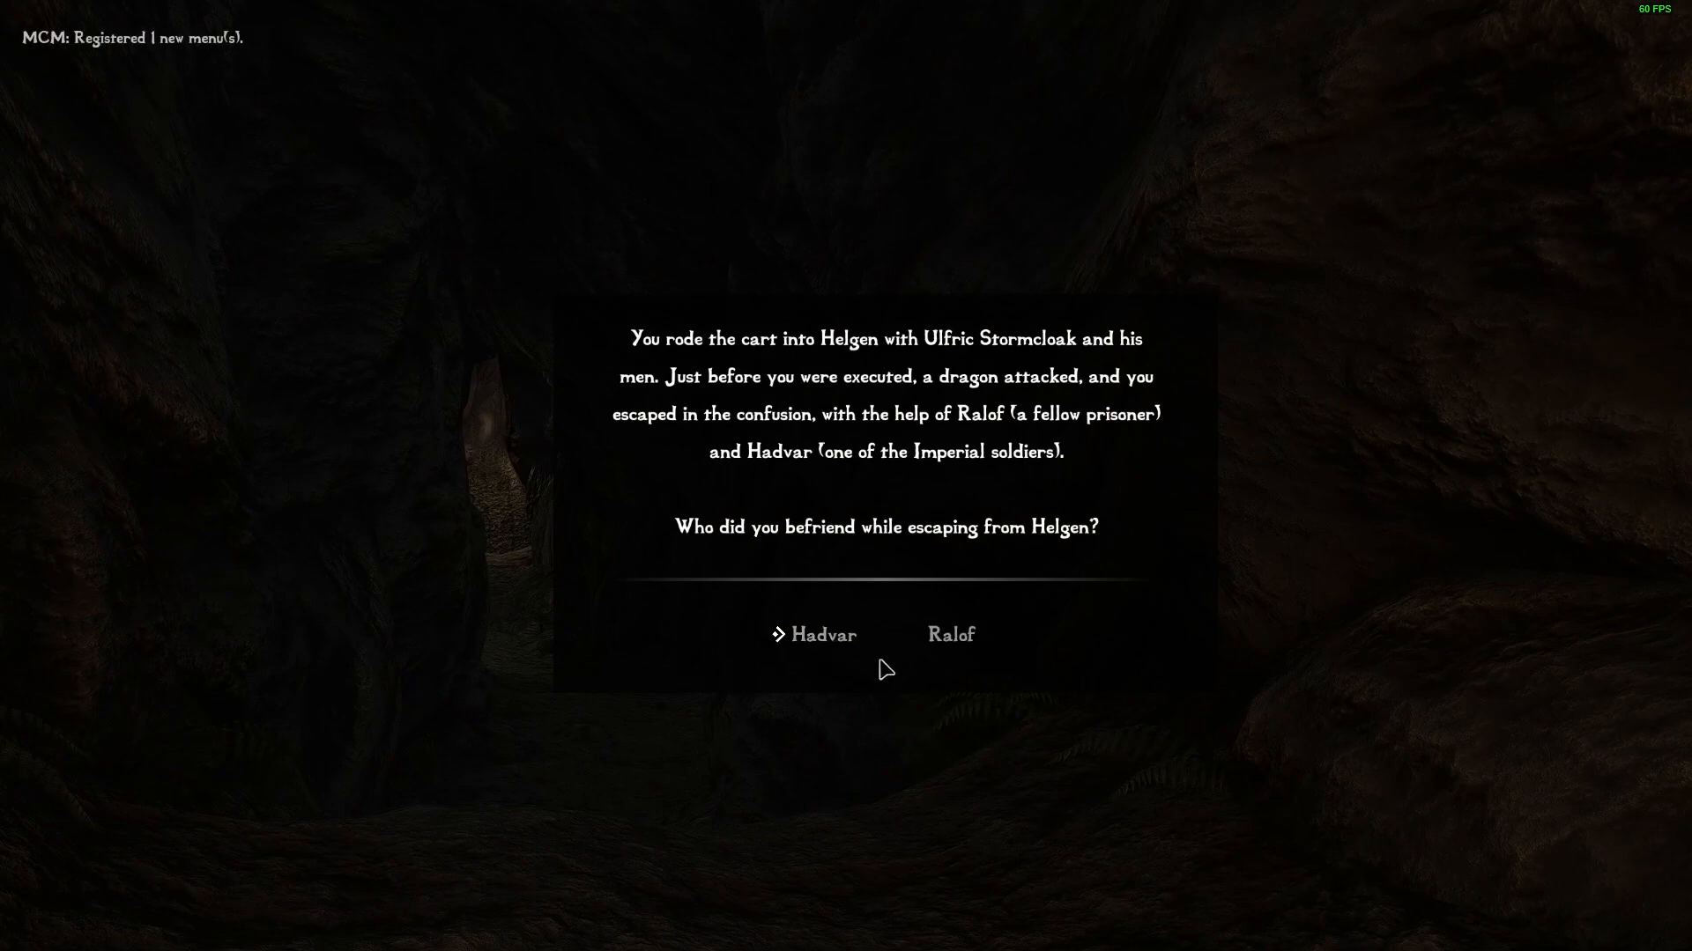
# Choose Hadvar as the character befriended while escaping Helgen, and walk through the cave to its exit.
pyautogui.click(828, 638)
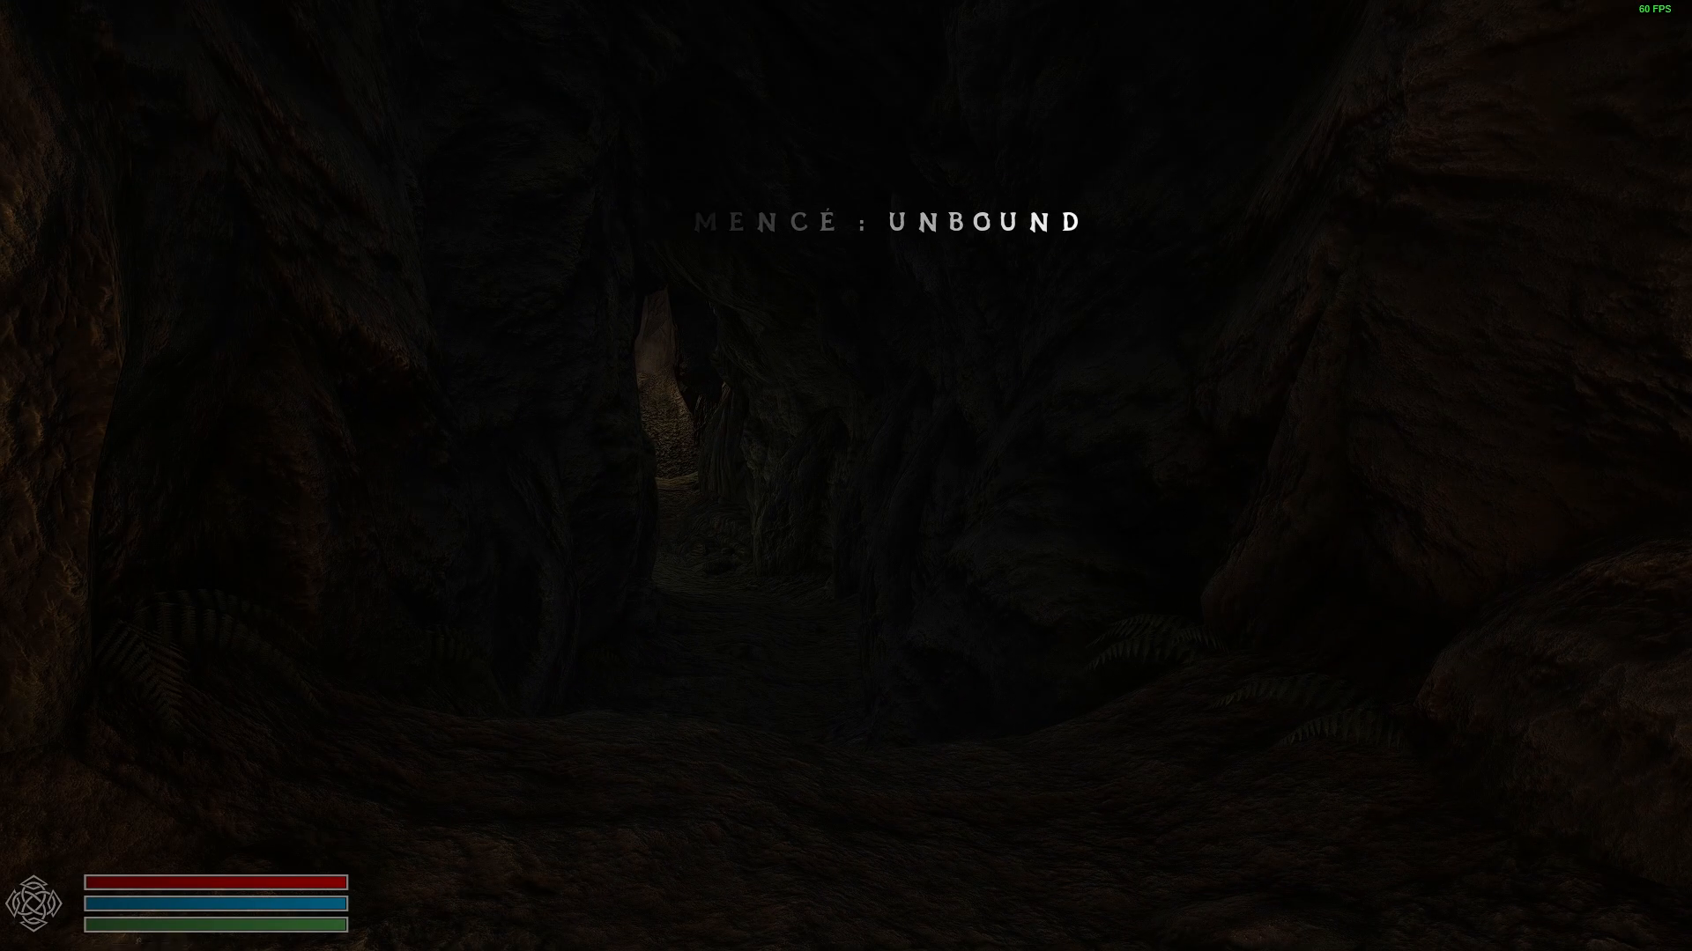
pyautogui.scroll(-2, 845, 476)
pyautogui.press('w')
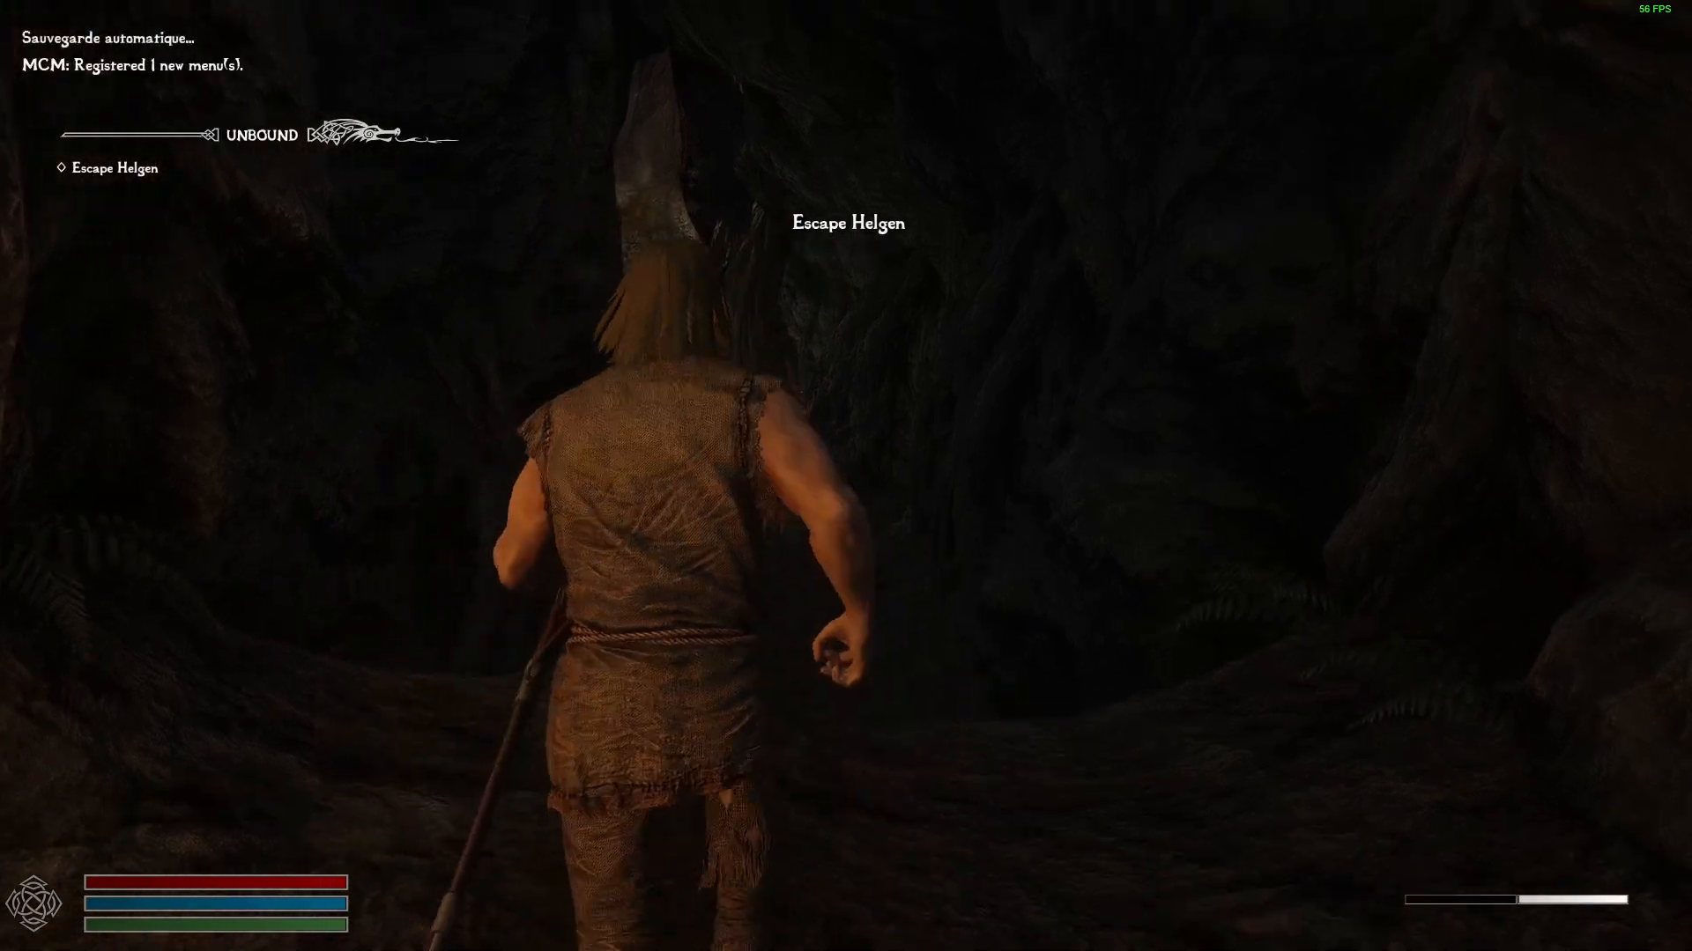
pyautogui.scroll(3, 846, 476)
pyautogui.press('w')
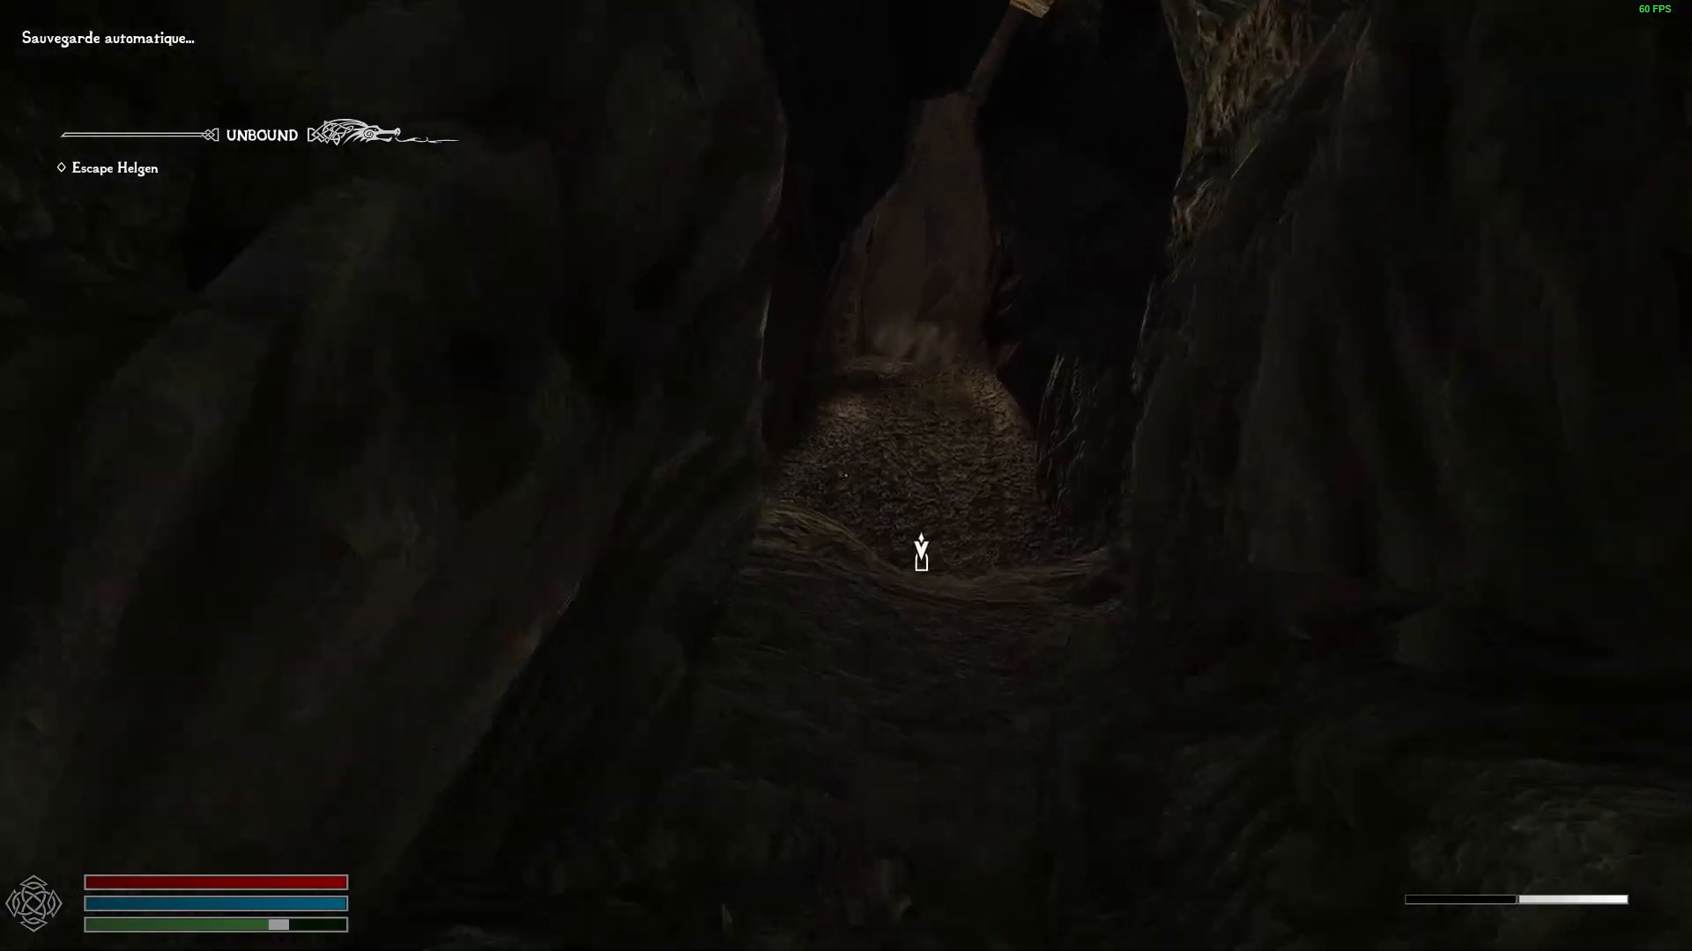
pyautogui.press('e')
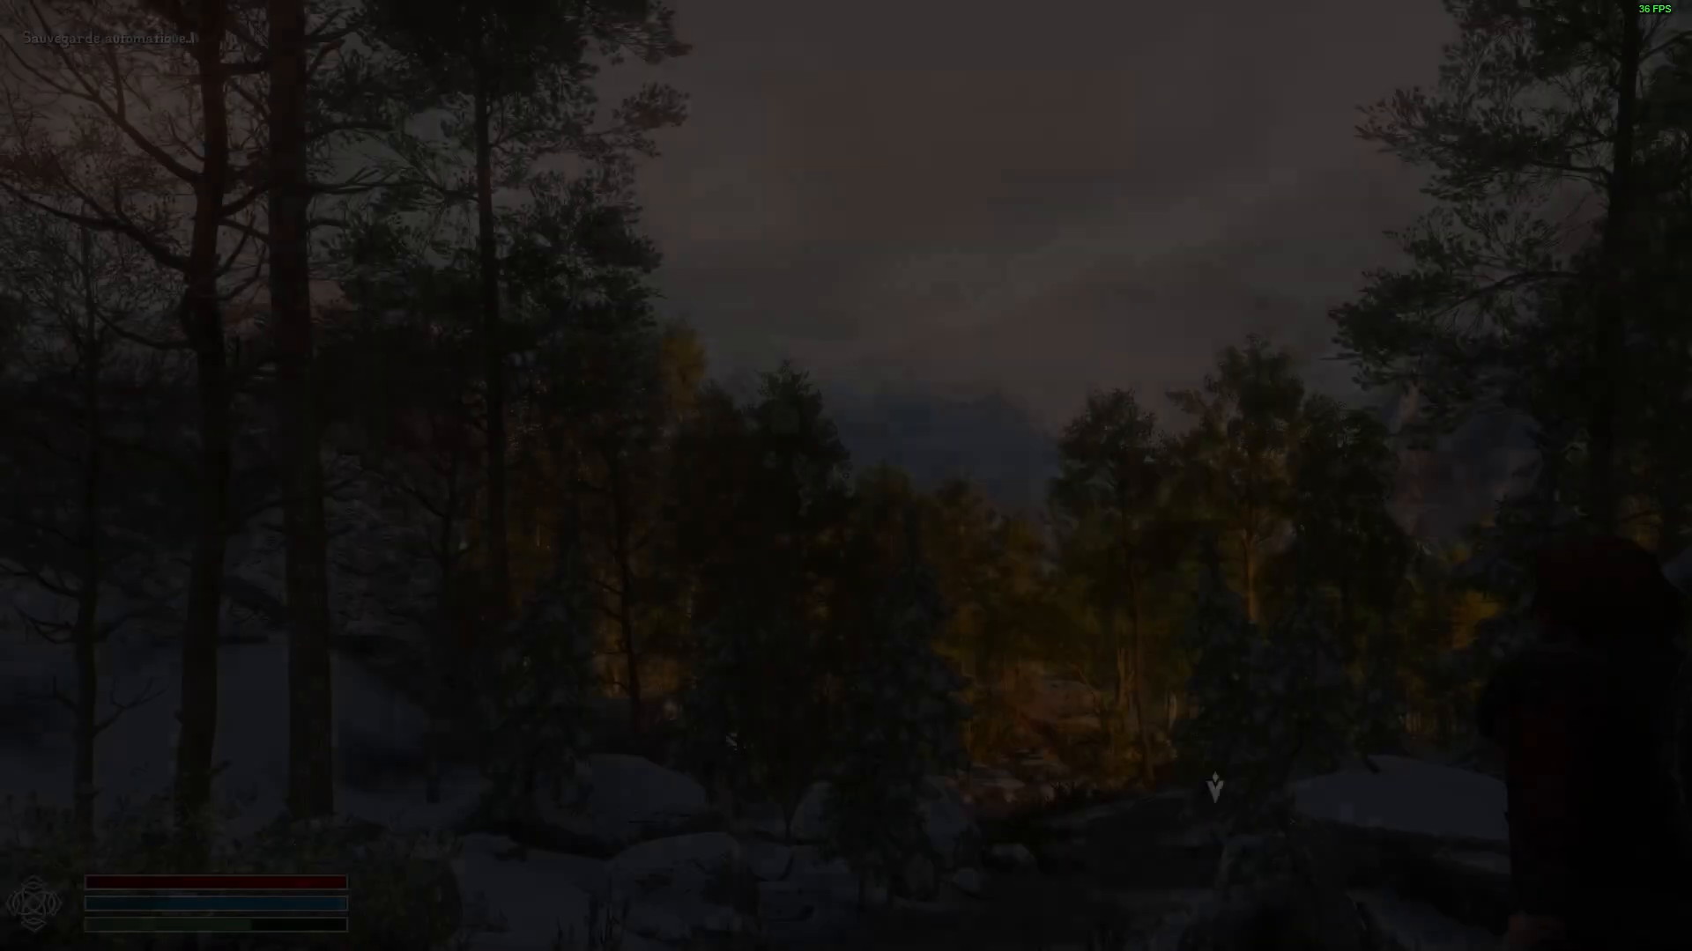
# Decline Survival Mode when asked, and walk up to the chest in the snow outside the cave.
pyautogui.press('w')
pyautogui.press('w')
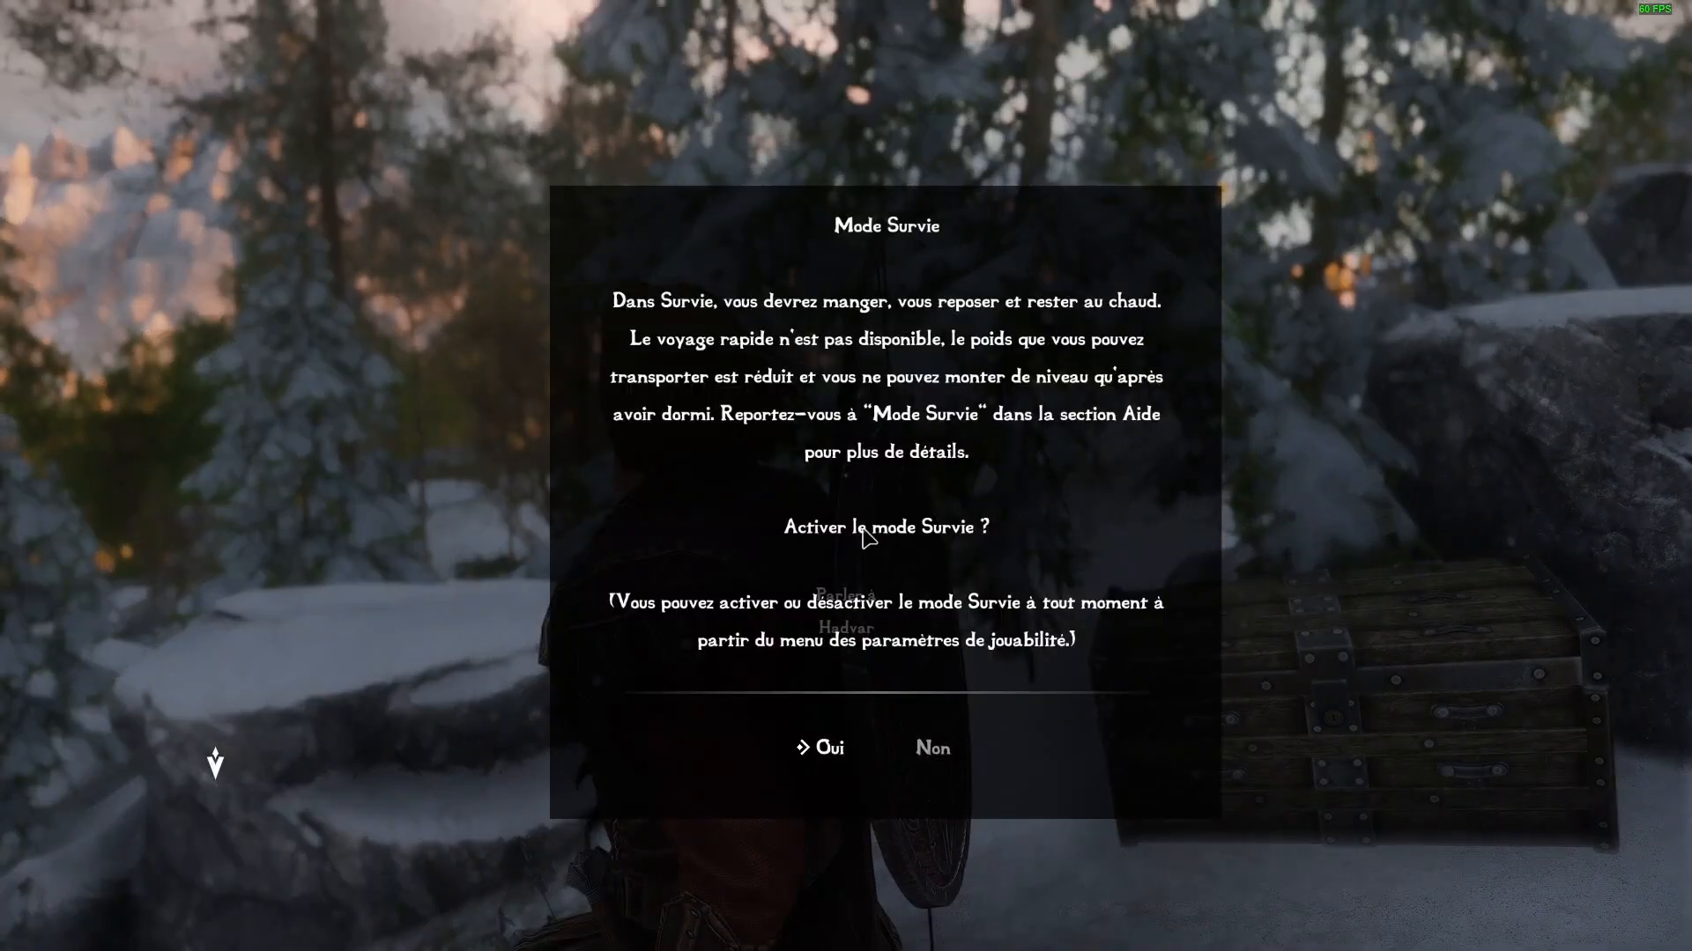
pyautogui.click(967, 784)
pyautogui.press('w')
pyautogui.press('f')
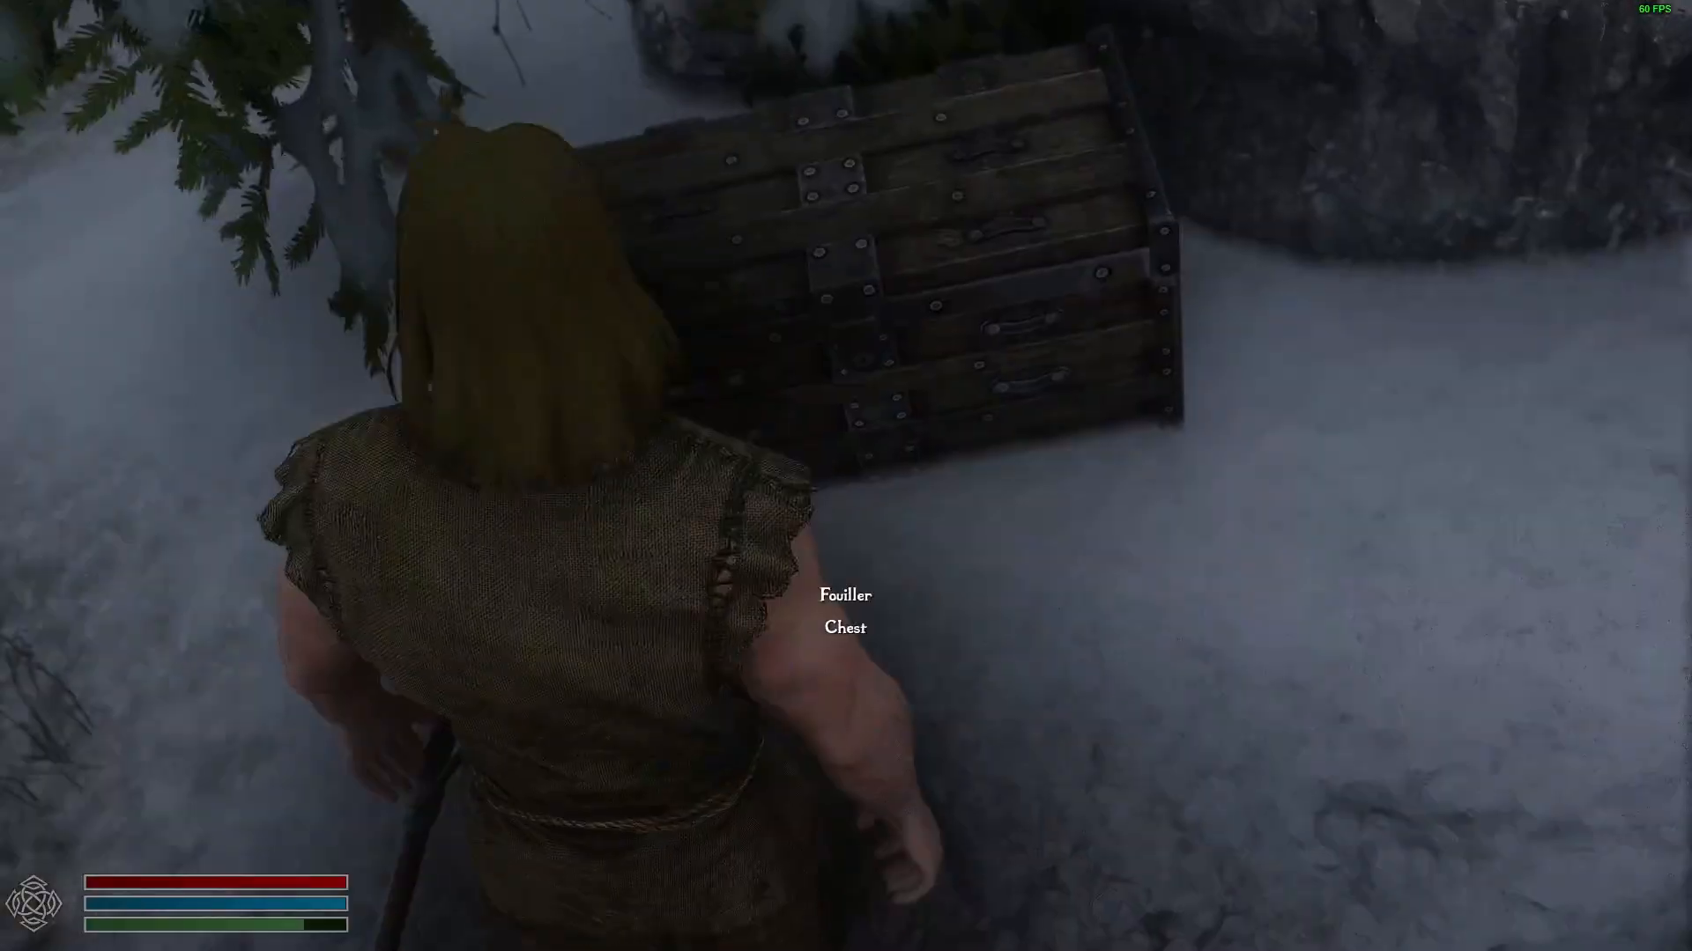
pyautogui.press('f')
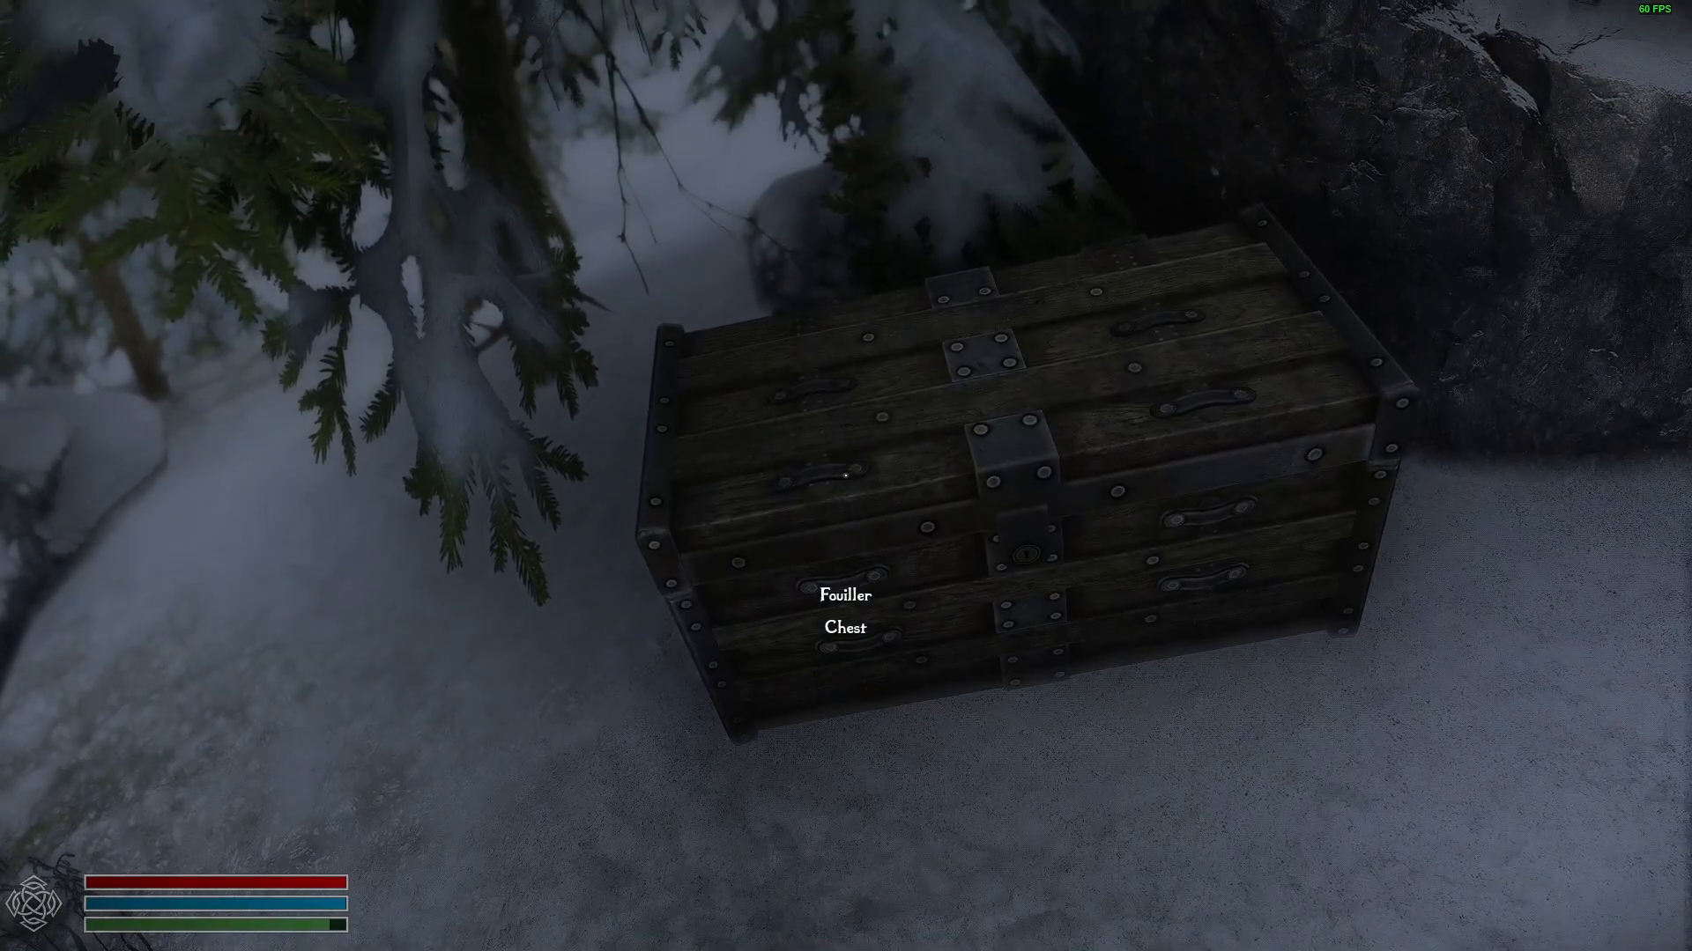
# Open the game journal, dismiss the quest journal help message, and quit the game to the desktop.
pyautogui.press('j')
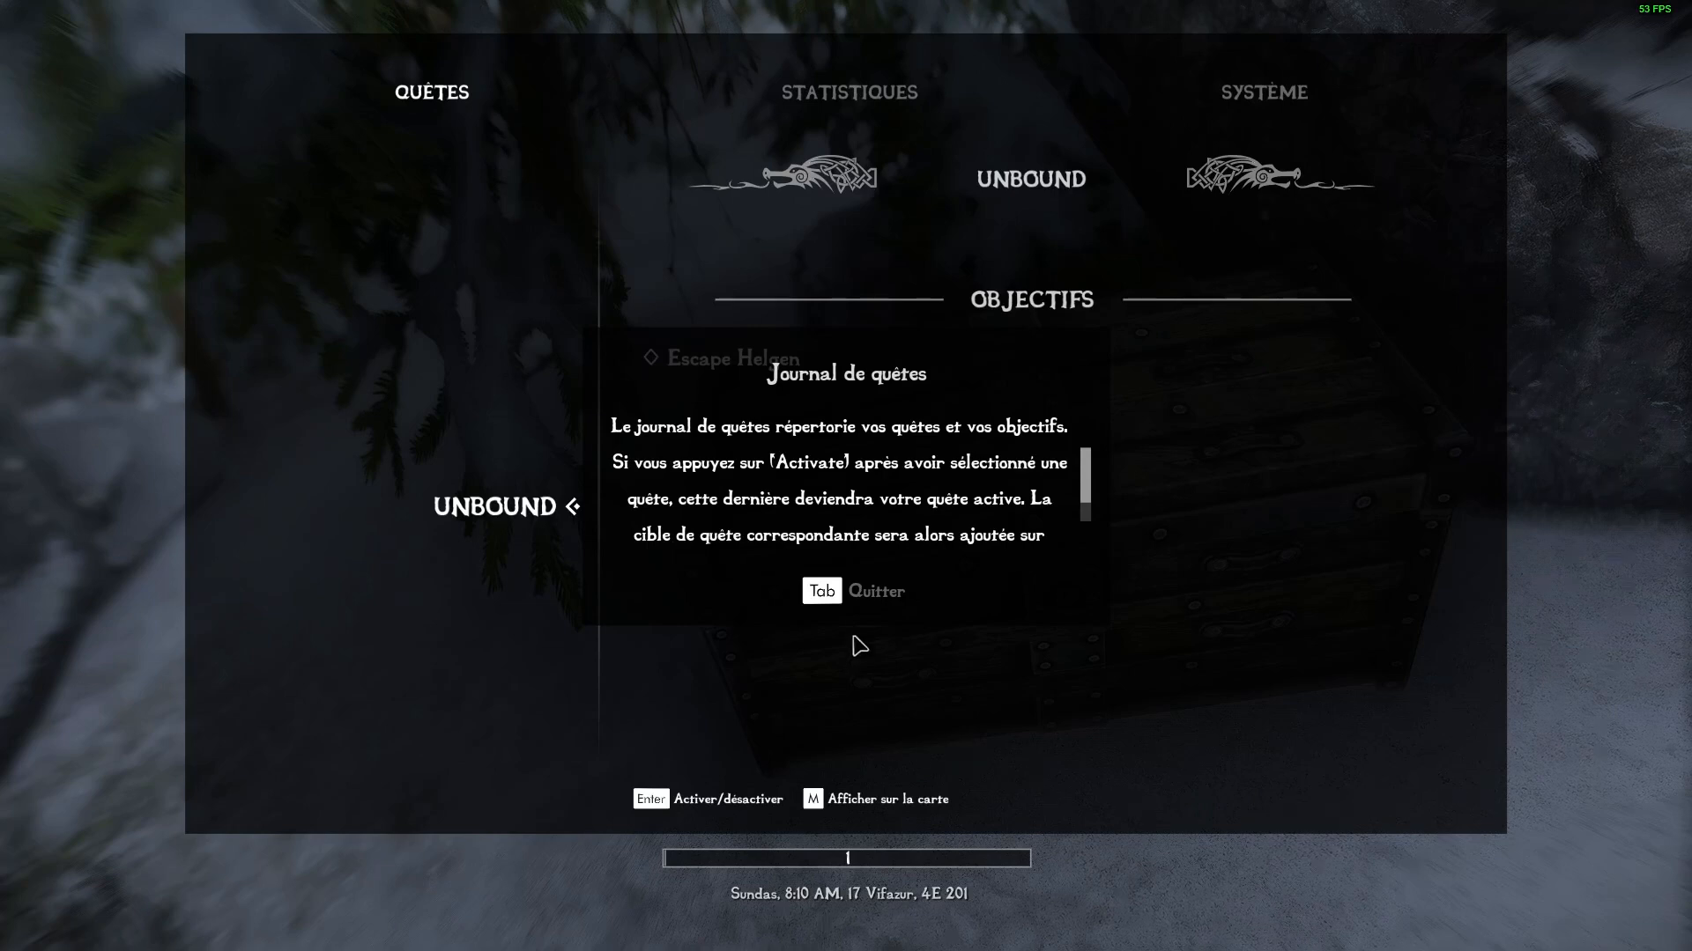
pyautogui.click(854, 590)
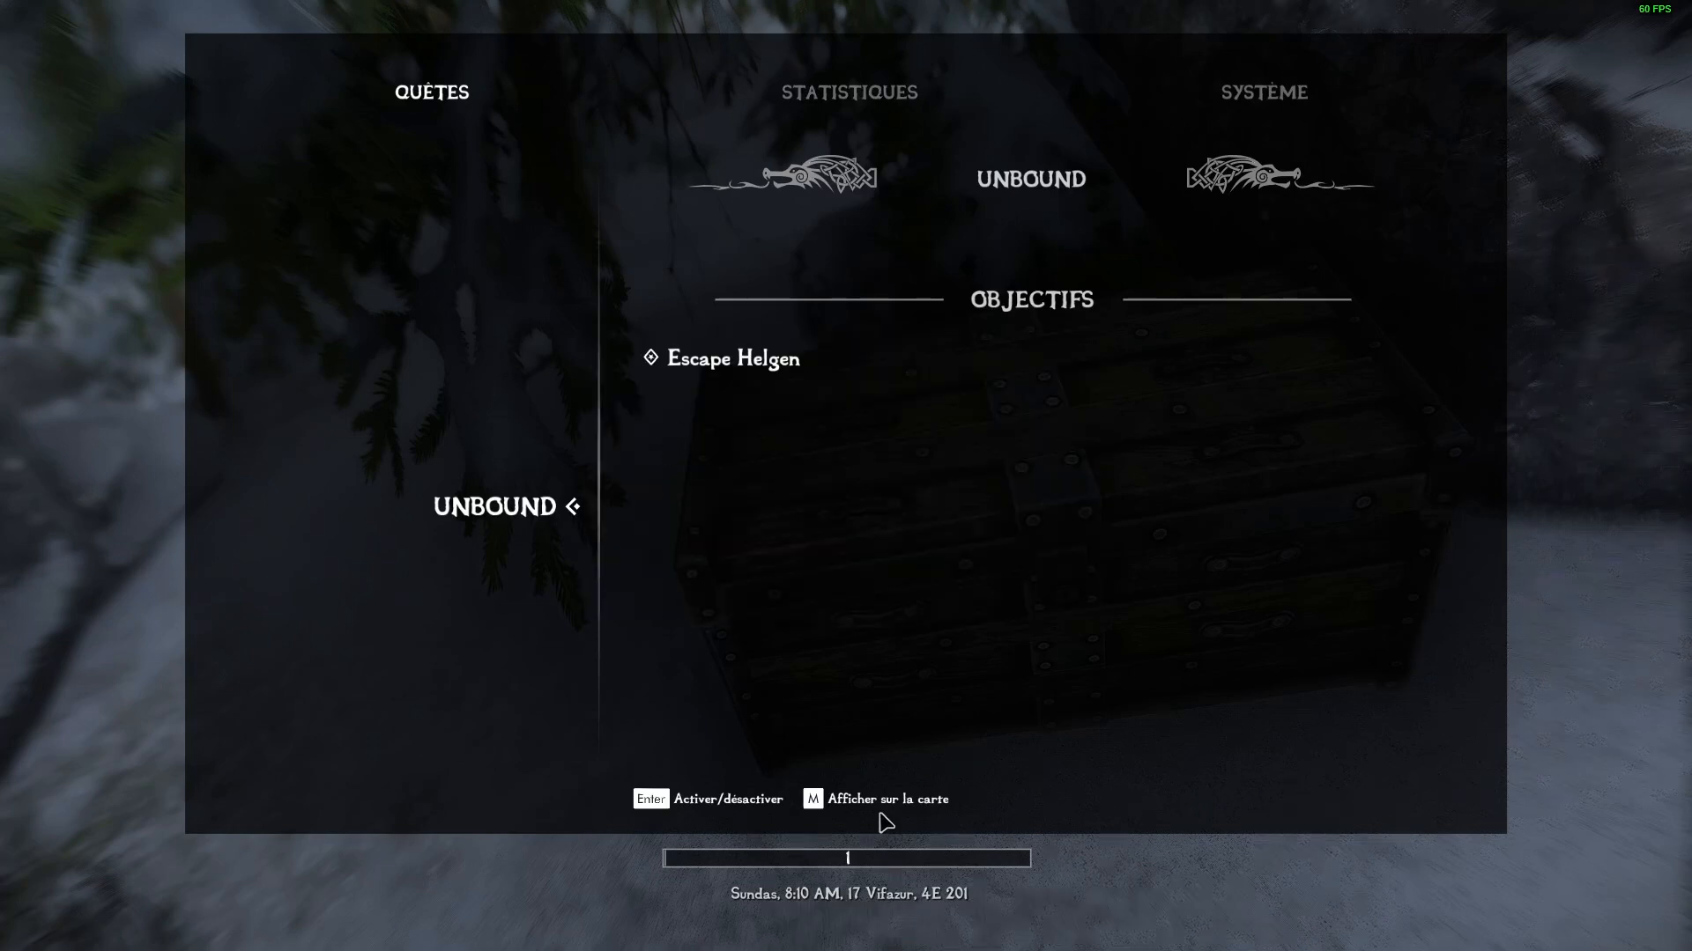
pyautogui.click(1237, 121)
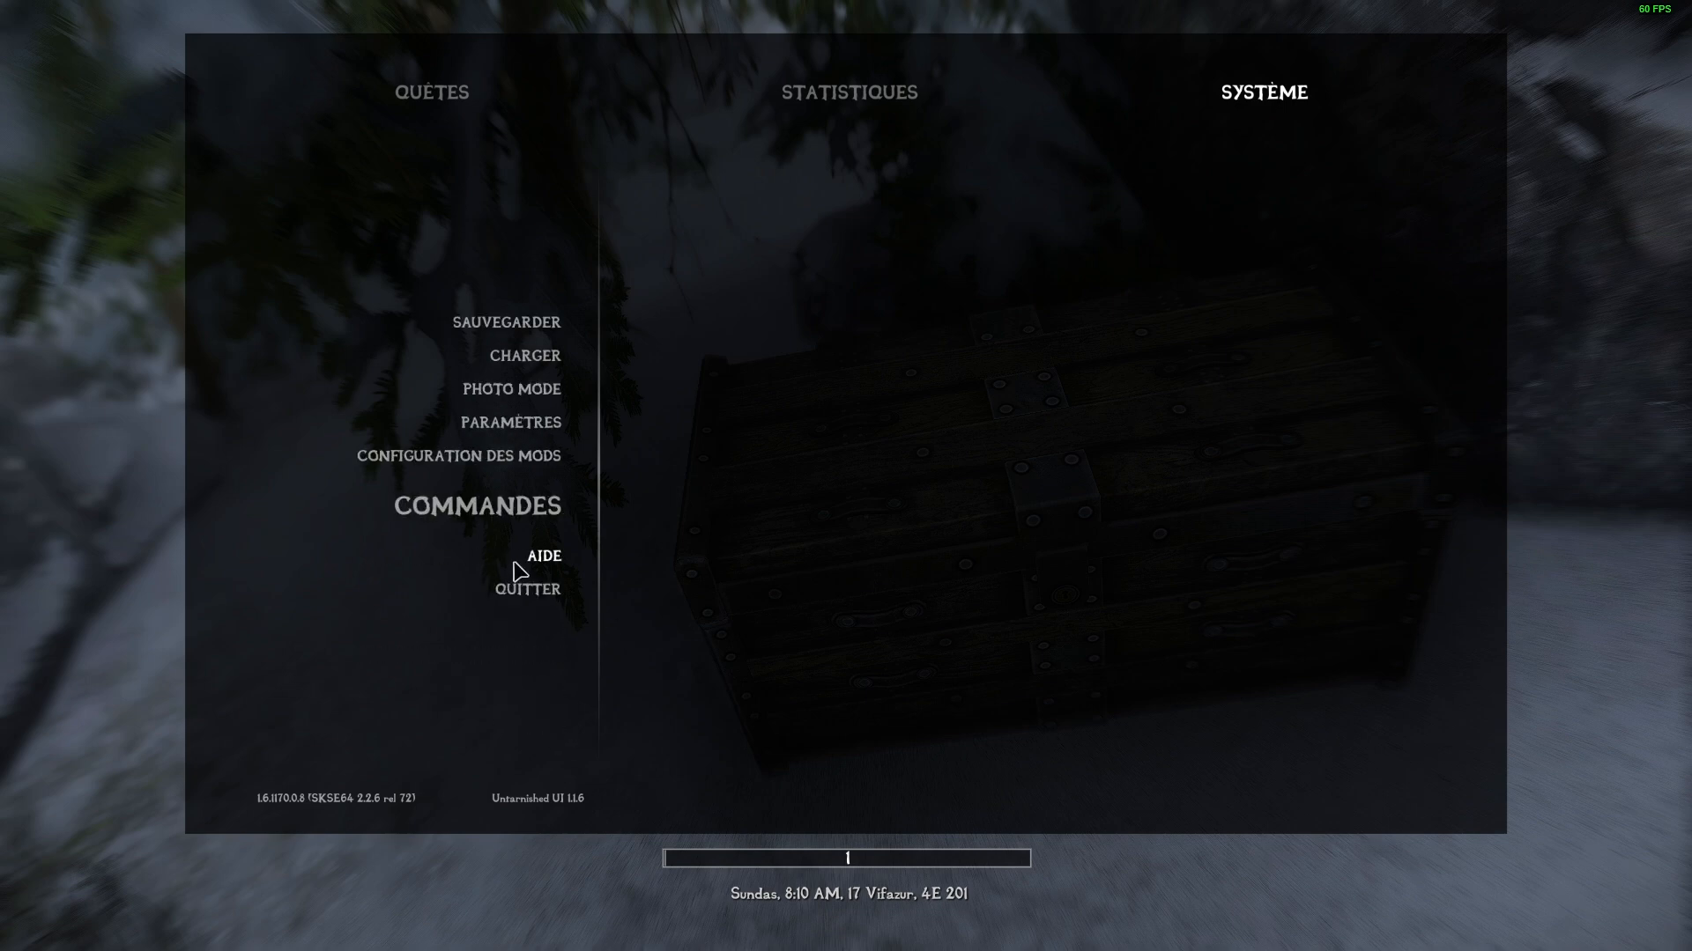
pyautogui.click(519, 528)
pyautogui.click(691, 476)
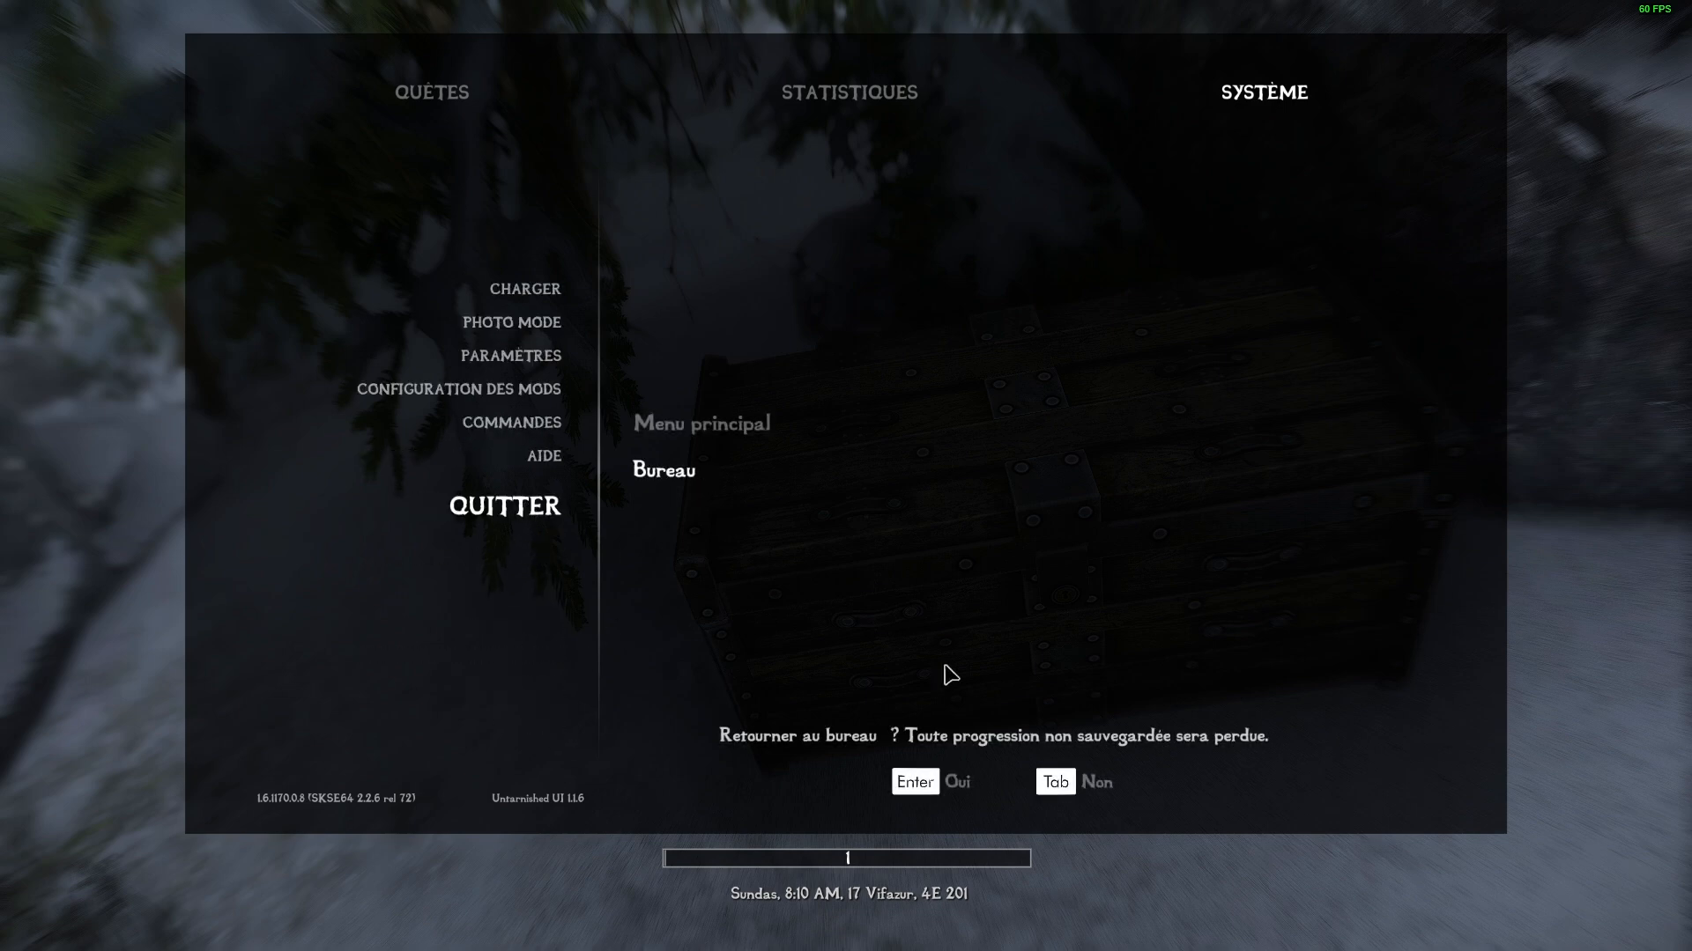
pyautogui.click(957, 783)
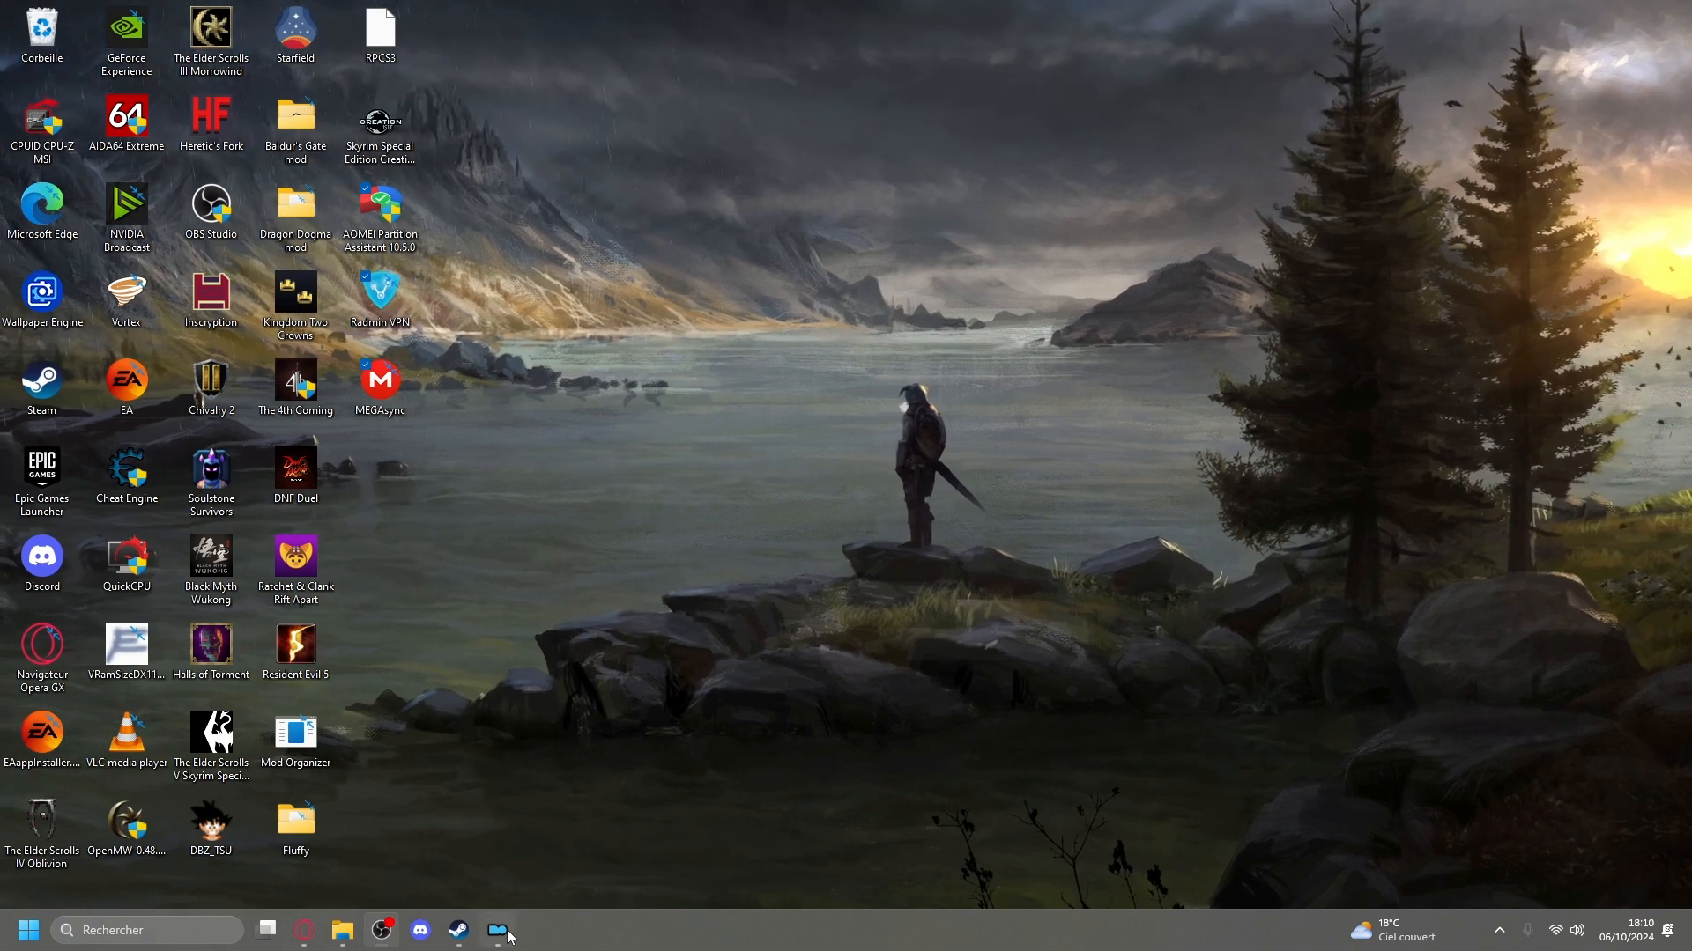
# Switch to Mod Organizer, maximize its window, and check the Default profile's save and INI options.
pyautogui.click(498, 932)
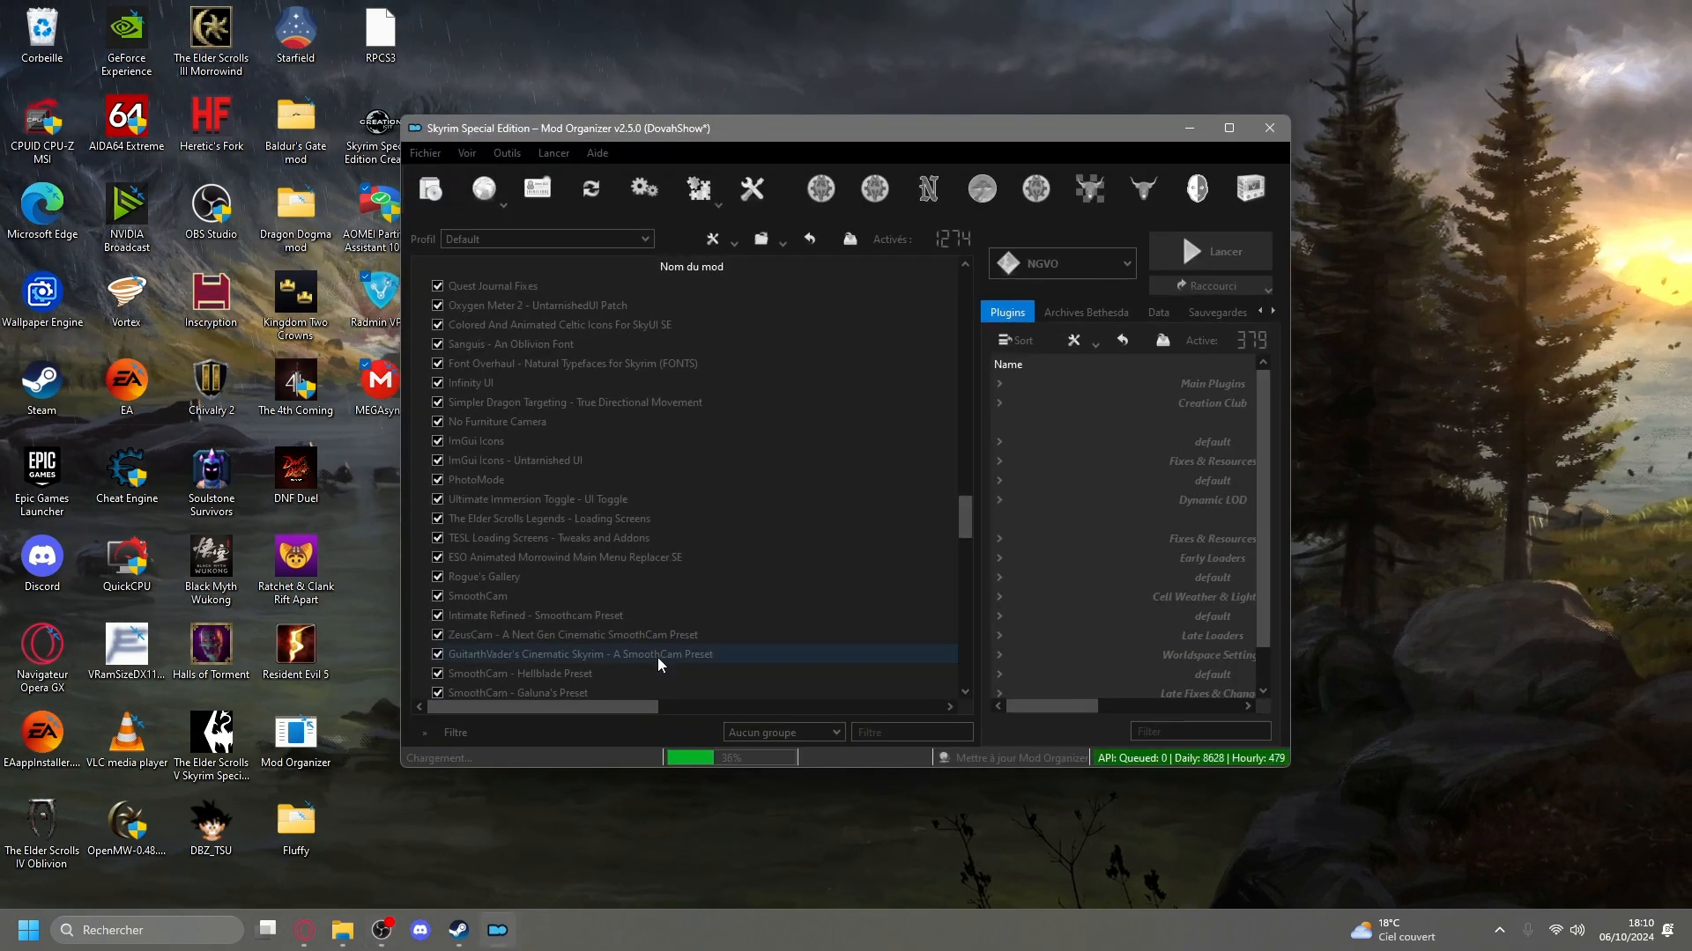
pyautogui.click(1231, 130)
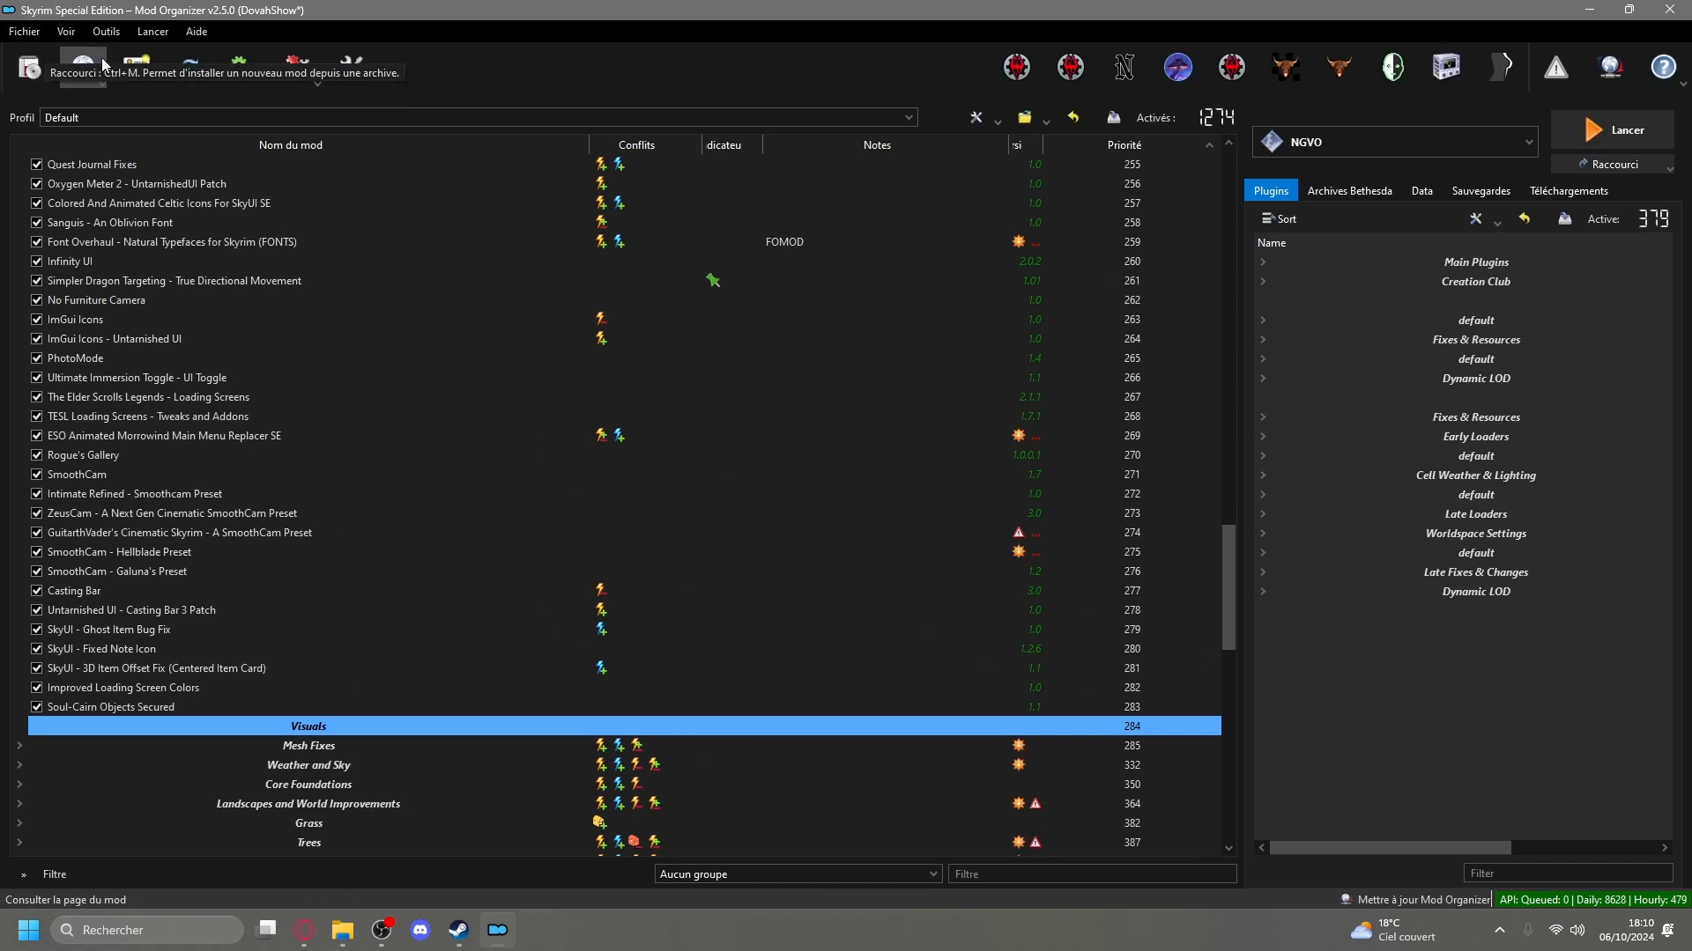
pyautogui.click(133, 68)
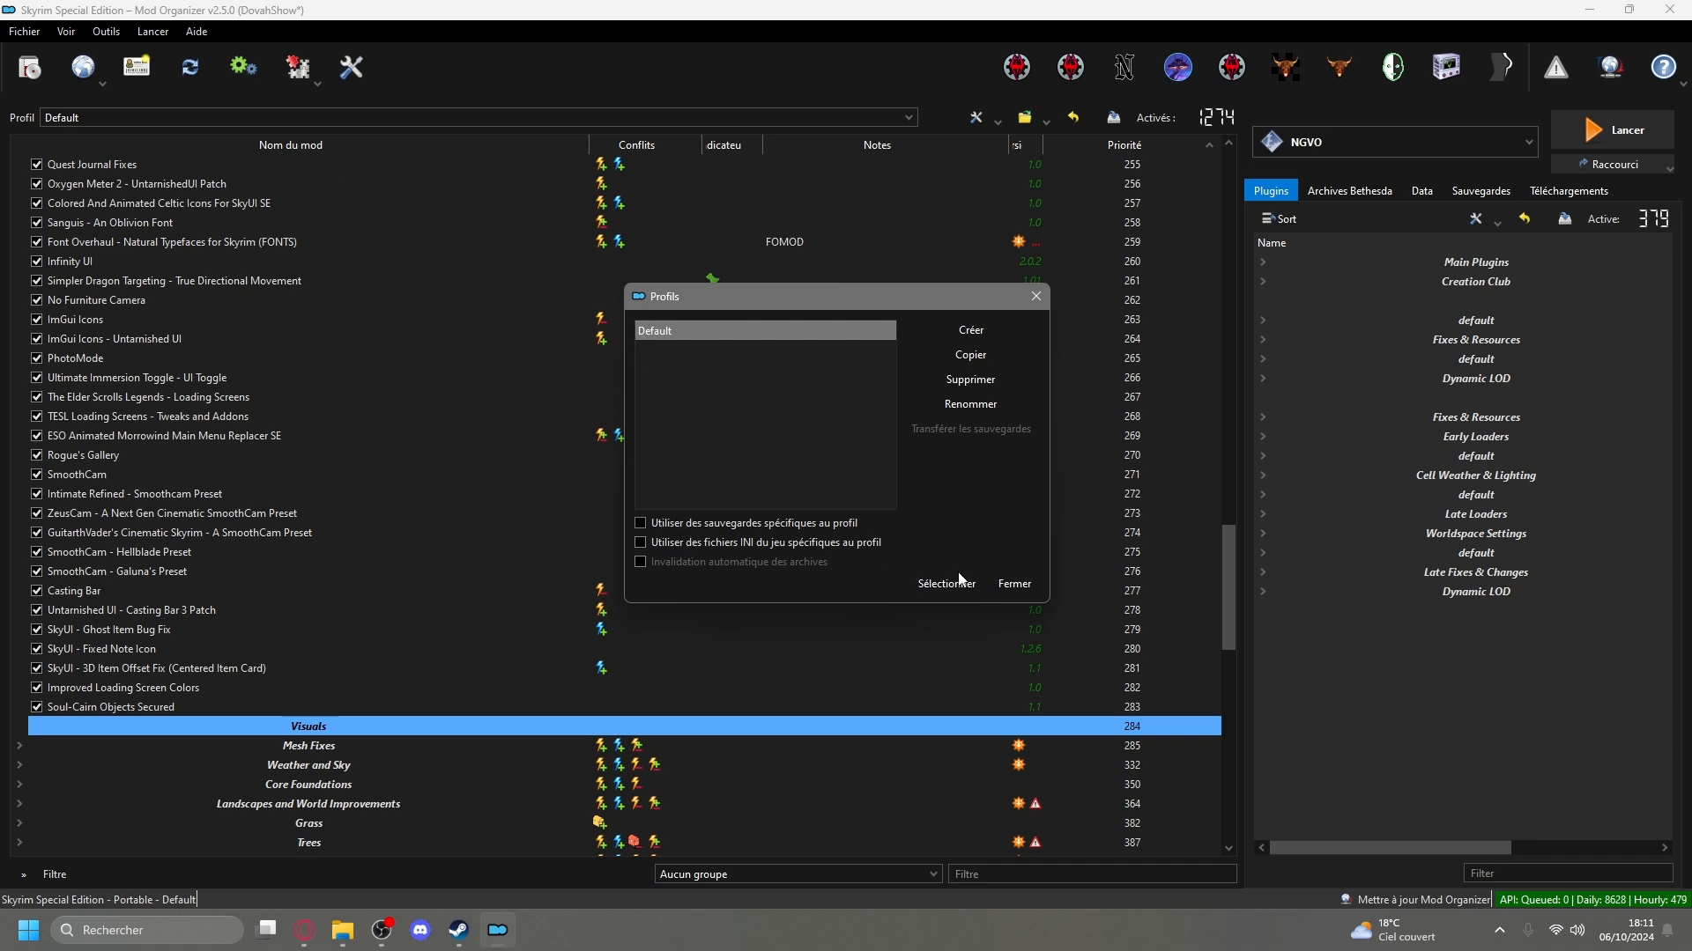
pyautogui.click(999, 578)
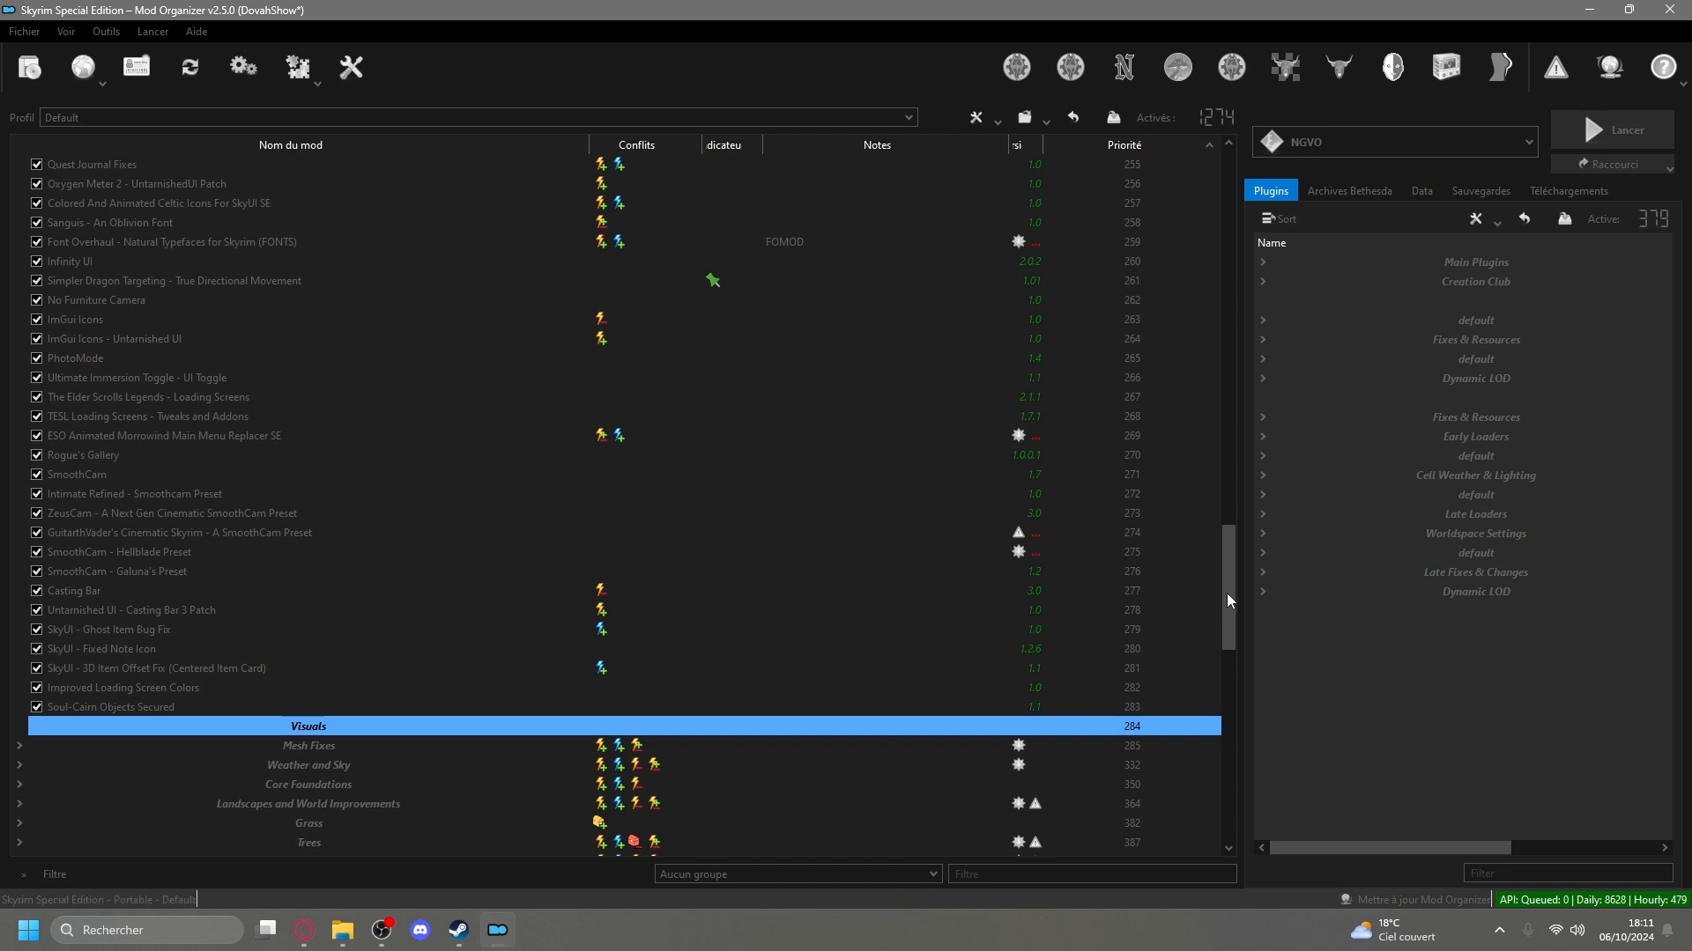
# Examine the mods in the Unofficial Patches and Creation Club + Cleaned Plugins groups, collapsing both groups again.
pyautogui.moveTo(1231, 599); pyautogui.dragTo(1266, 213)
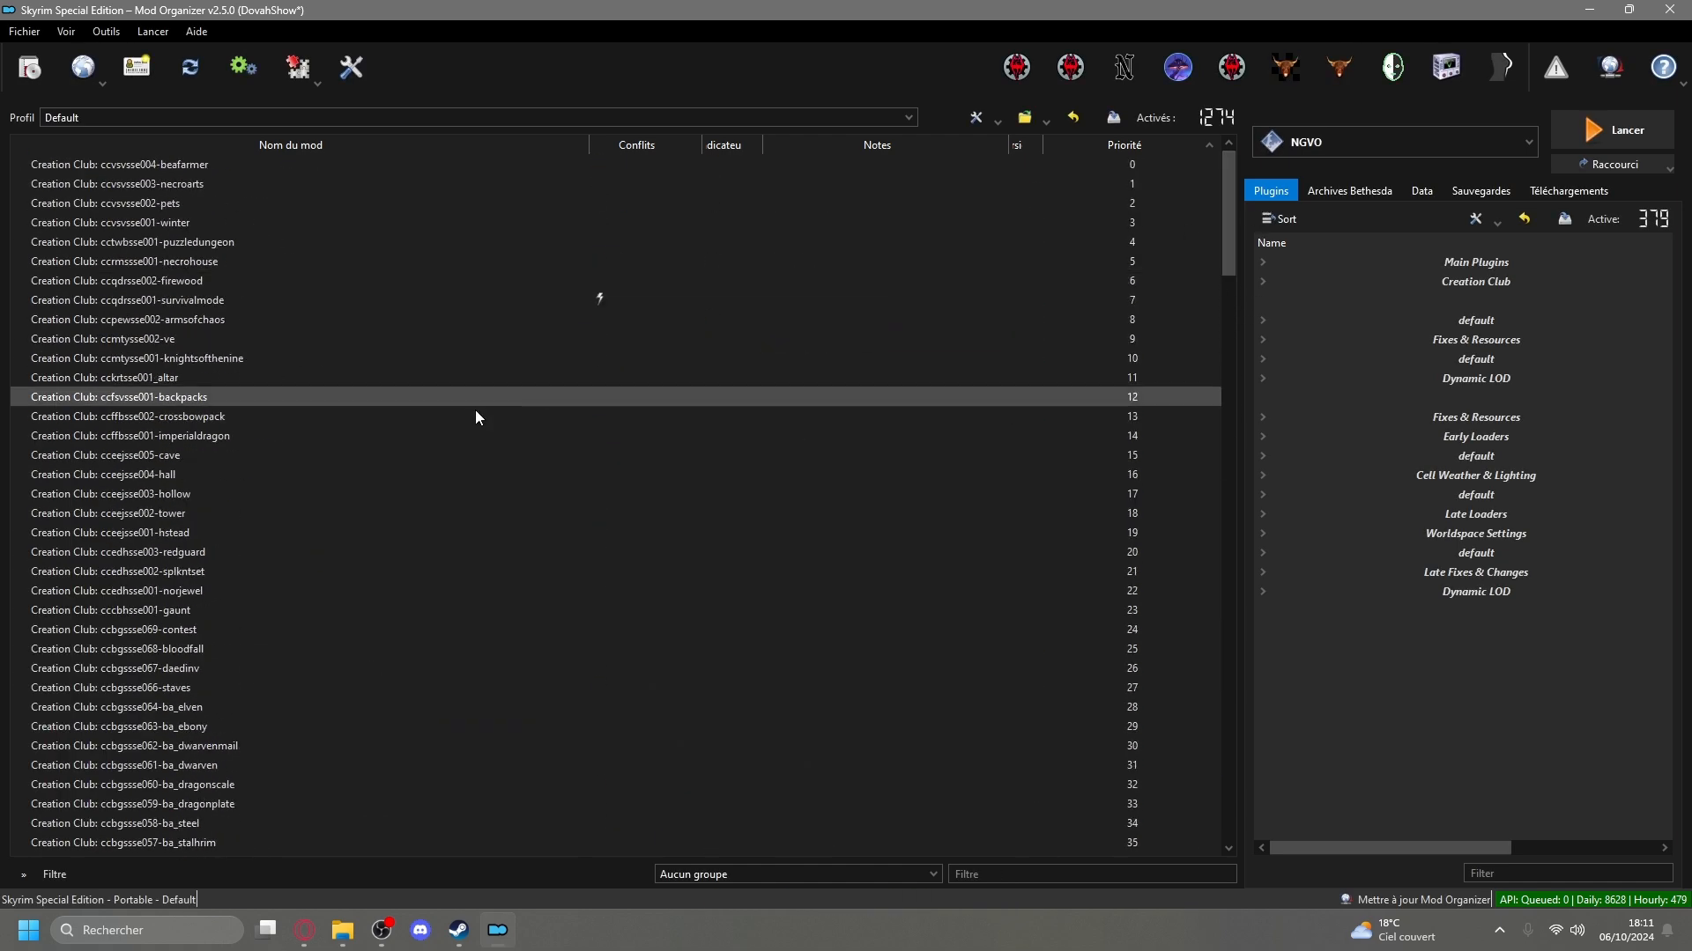
pyautogui.scroll(-19, 488, 515)
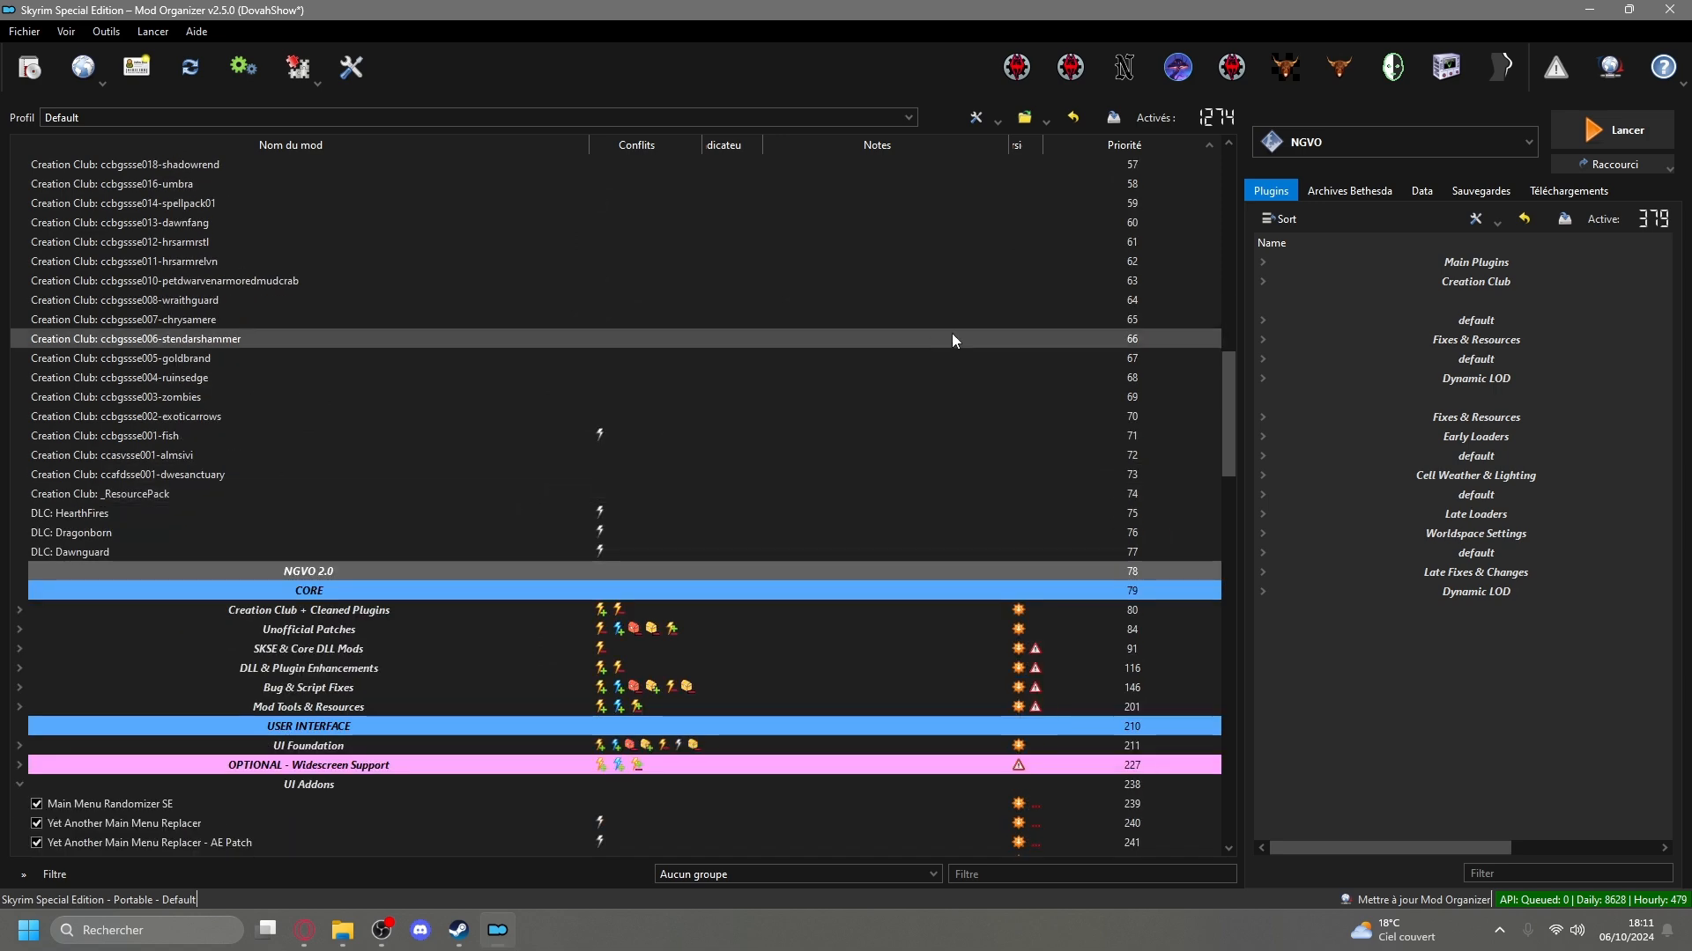
pyautogui.scroll(-3, 946, 321)
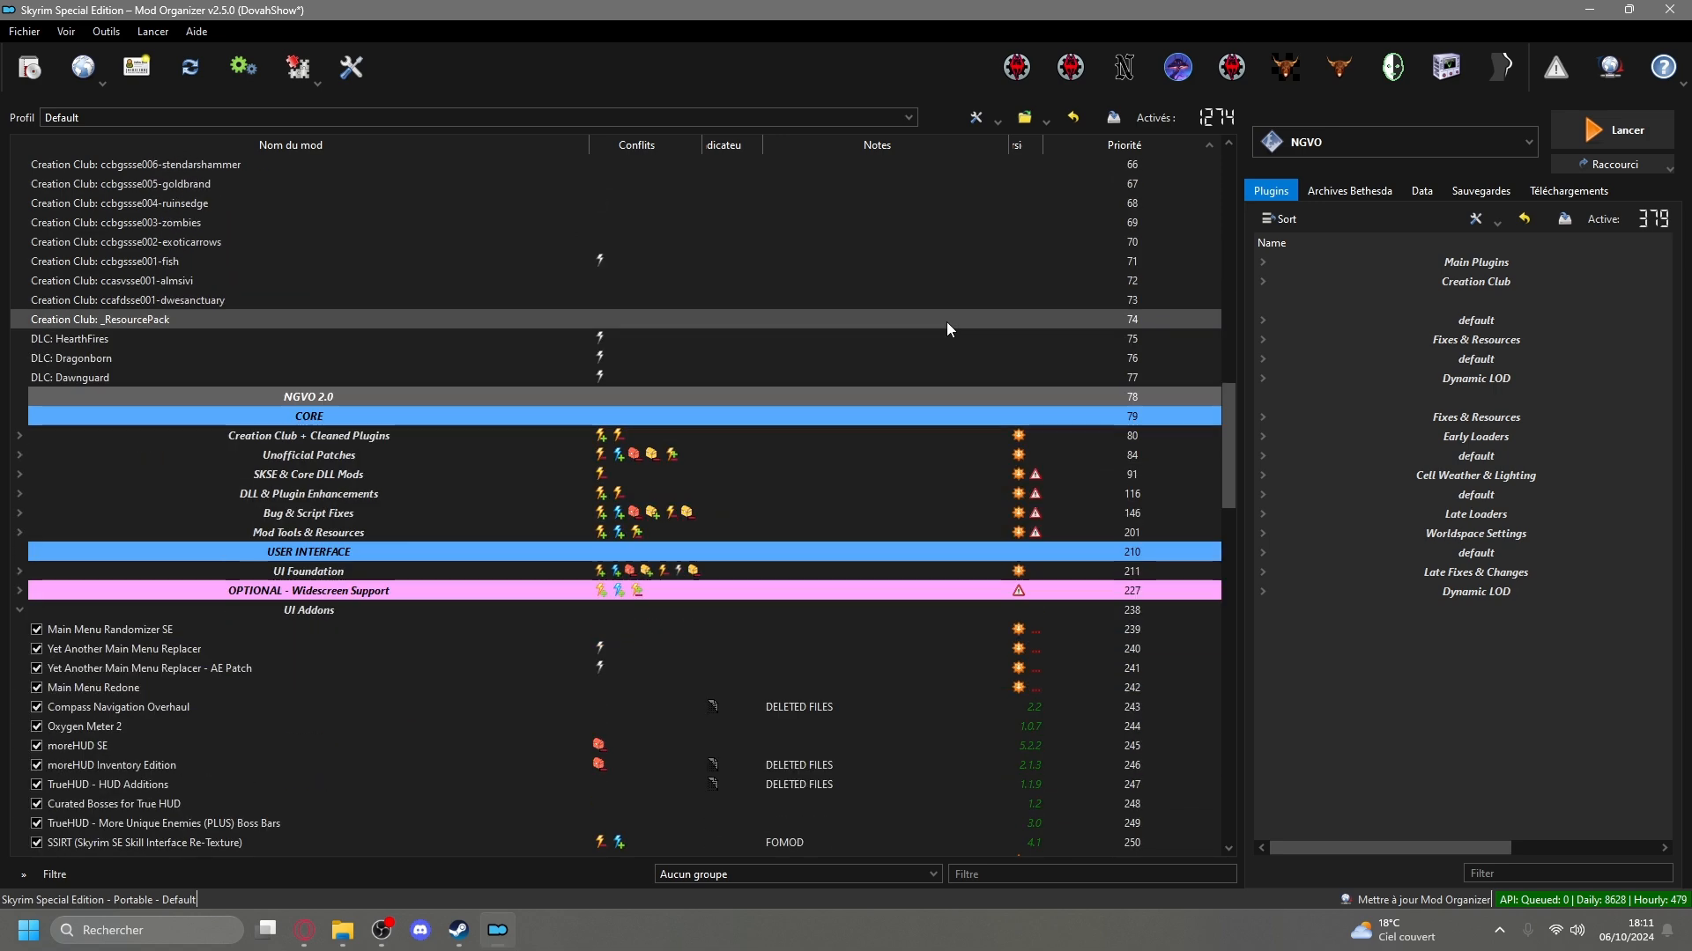
pyautogui.click(40, 416)
pyautogui.scroll(-2, 88, 421)
pyautogui.click(19, 338)
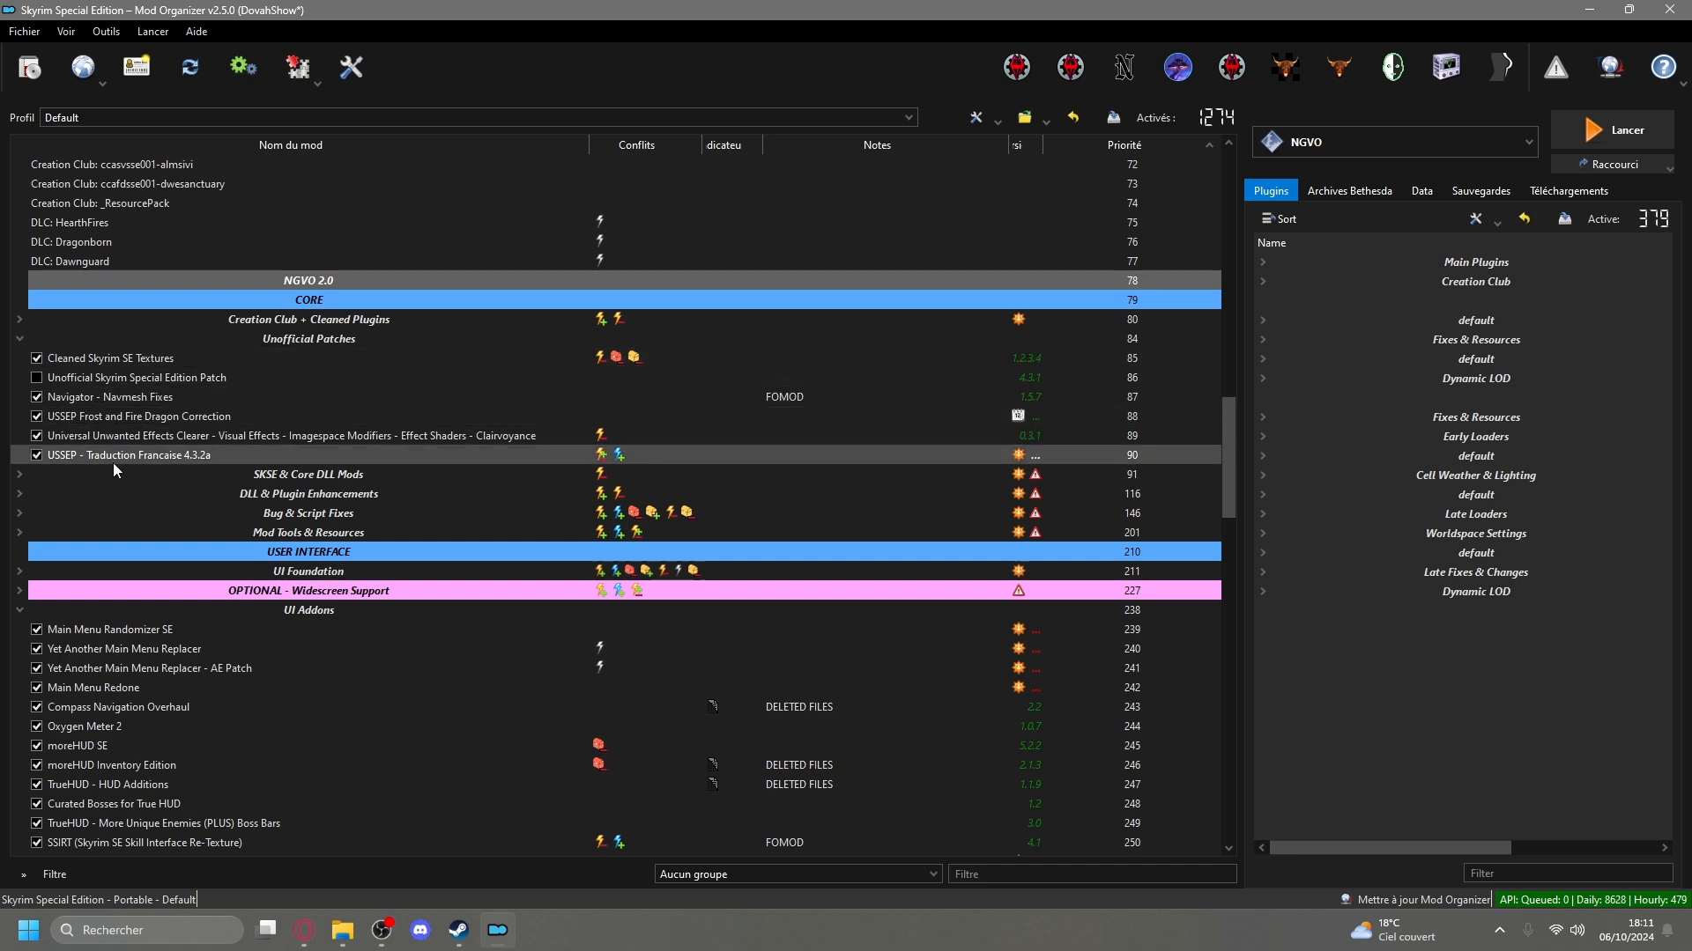
pyautogui.click(19, 320)
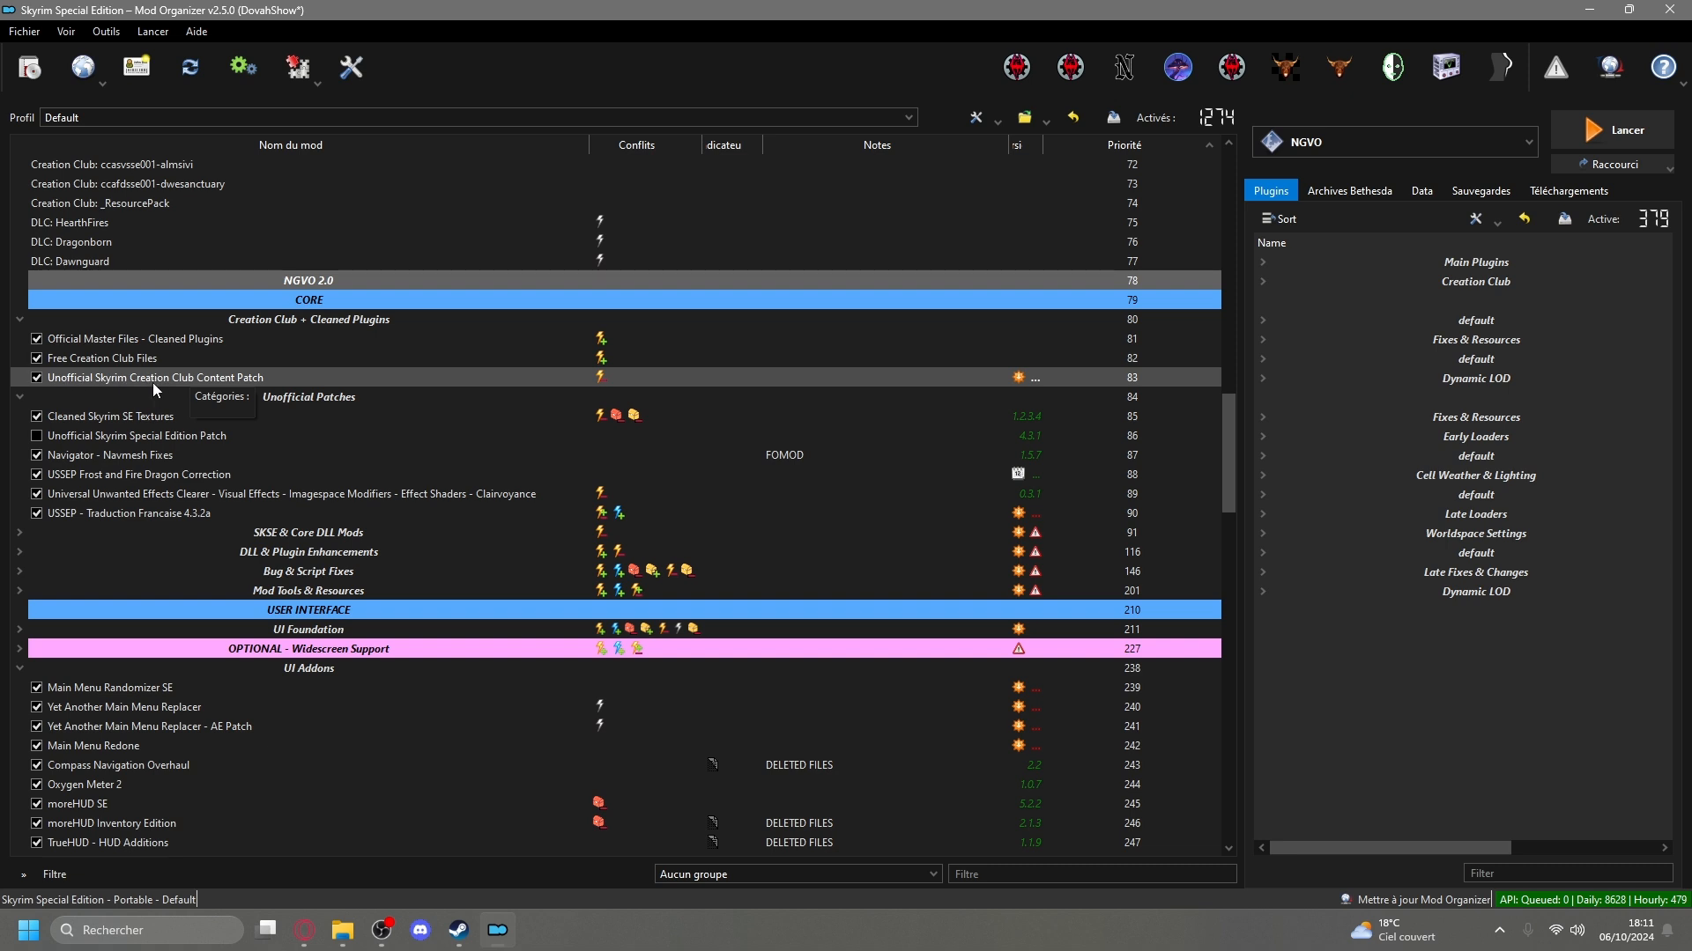
pyautogui.click(23, 321)
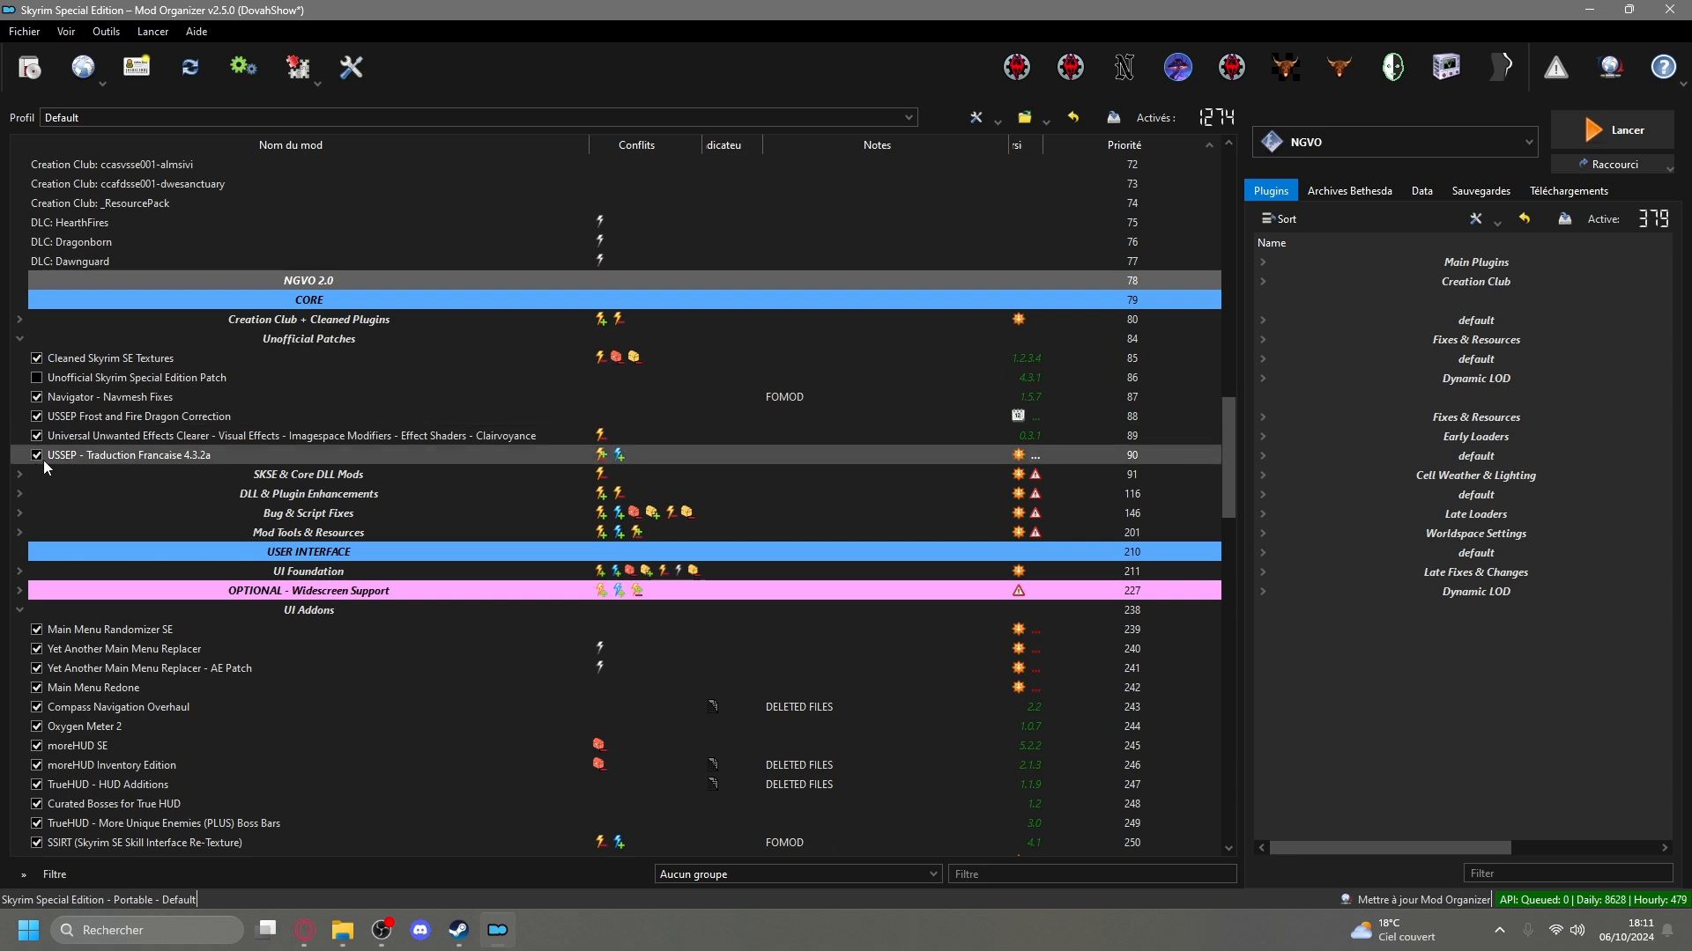
pyautogui.click(17, 339)
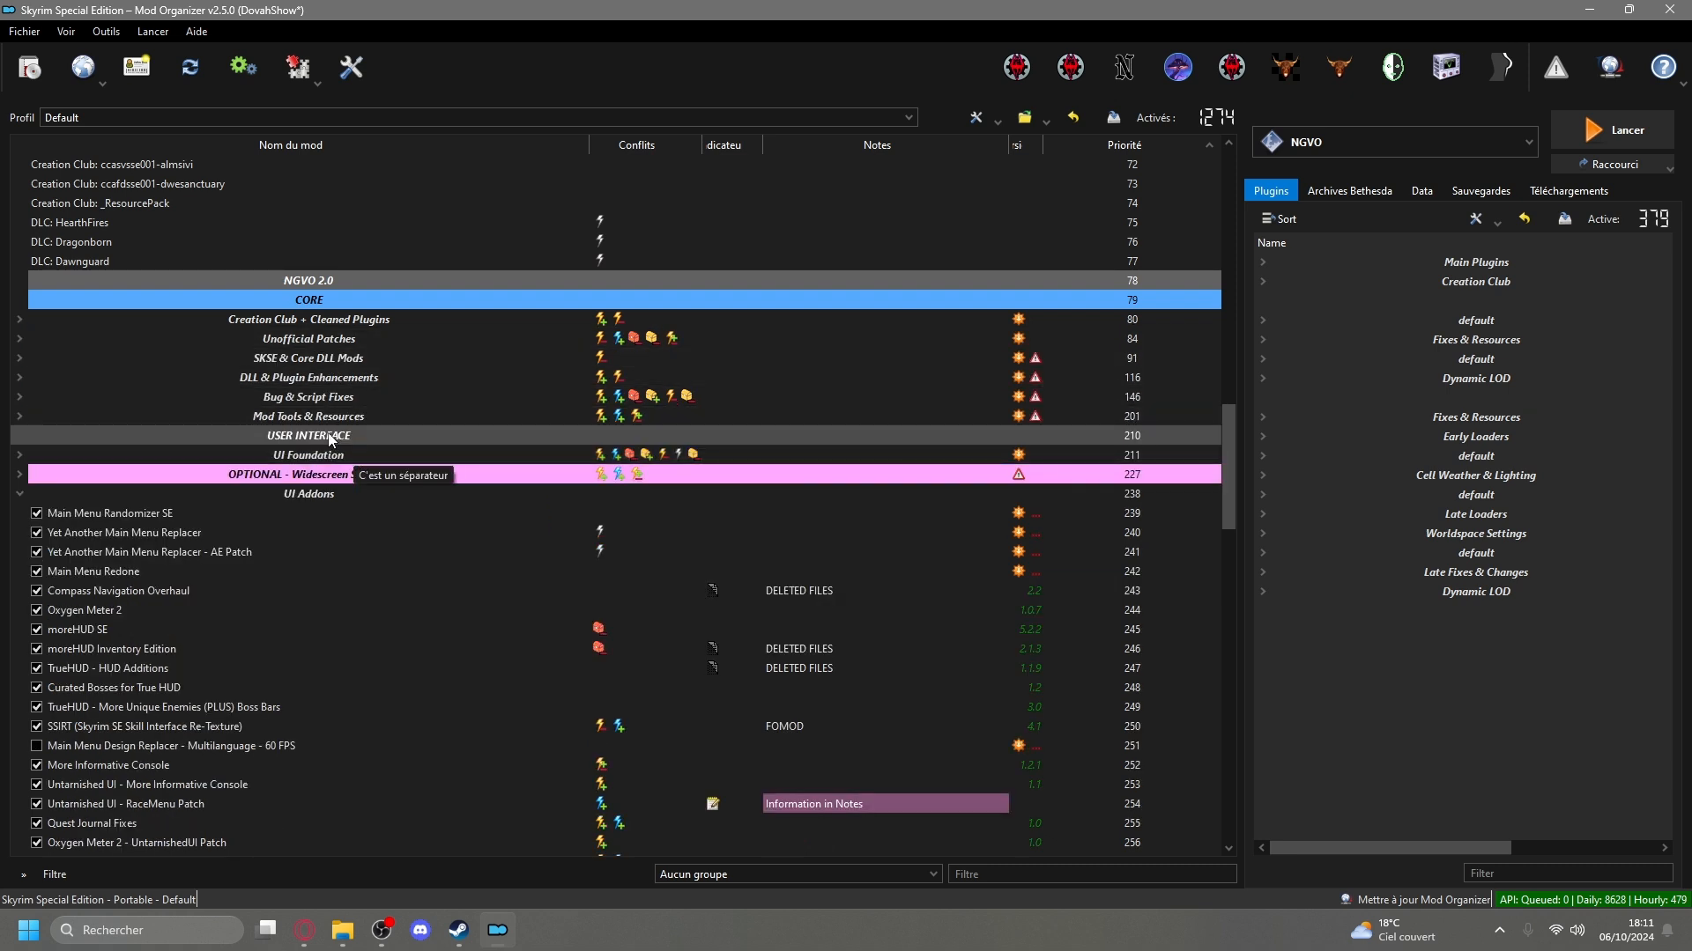
# Collapse the UI Addons group and look through the remaining mod separators down to the end of the list.
pyautogui.scroll(-2, 208, 372)
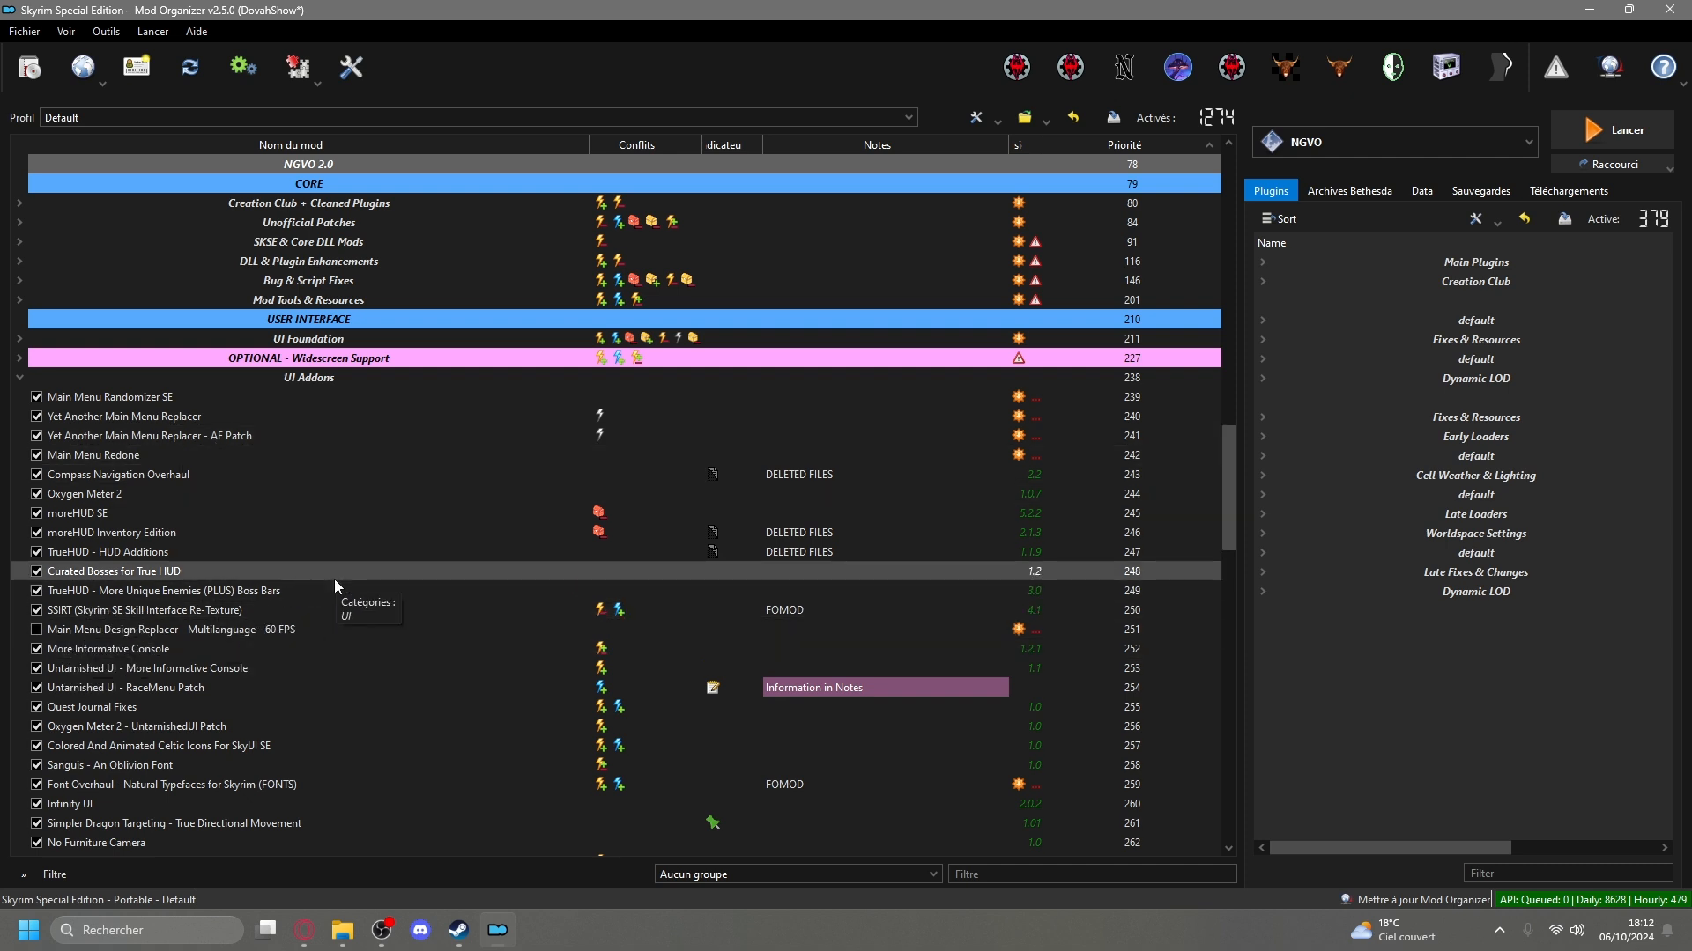
pyautogui.click(18, 379)
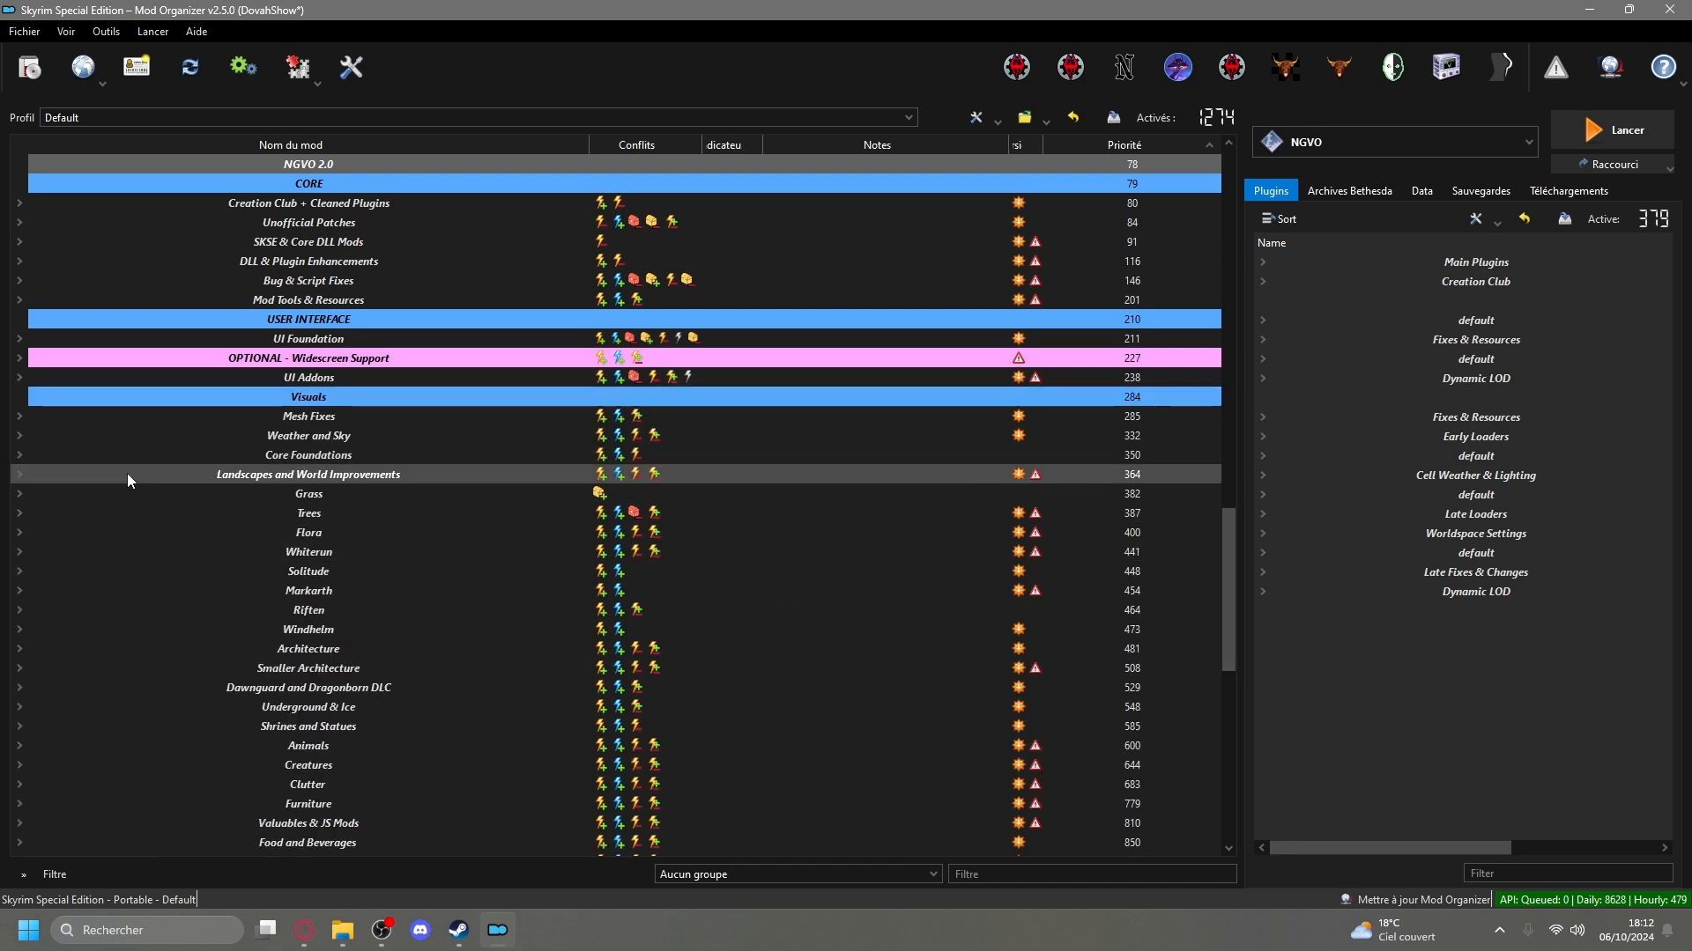
pyautogui.scroll(-9, 123, 477)
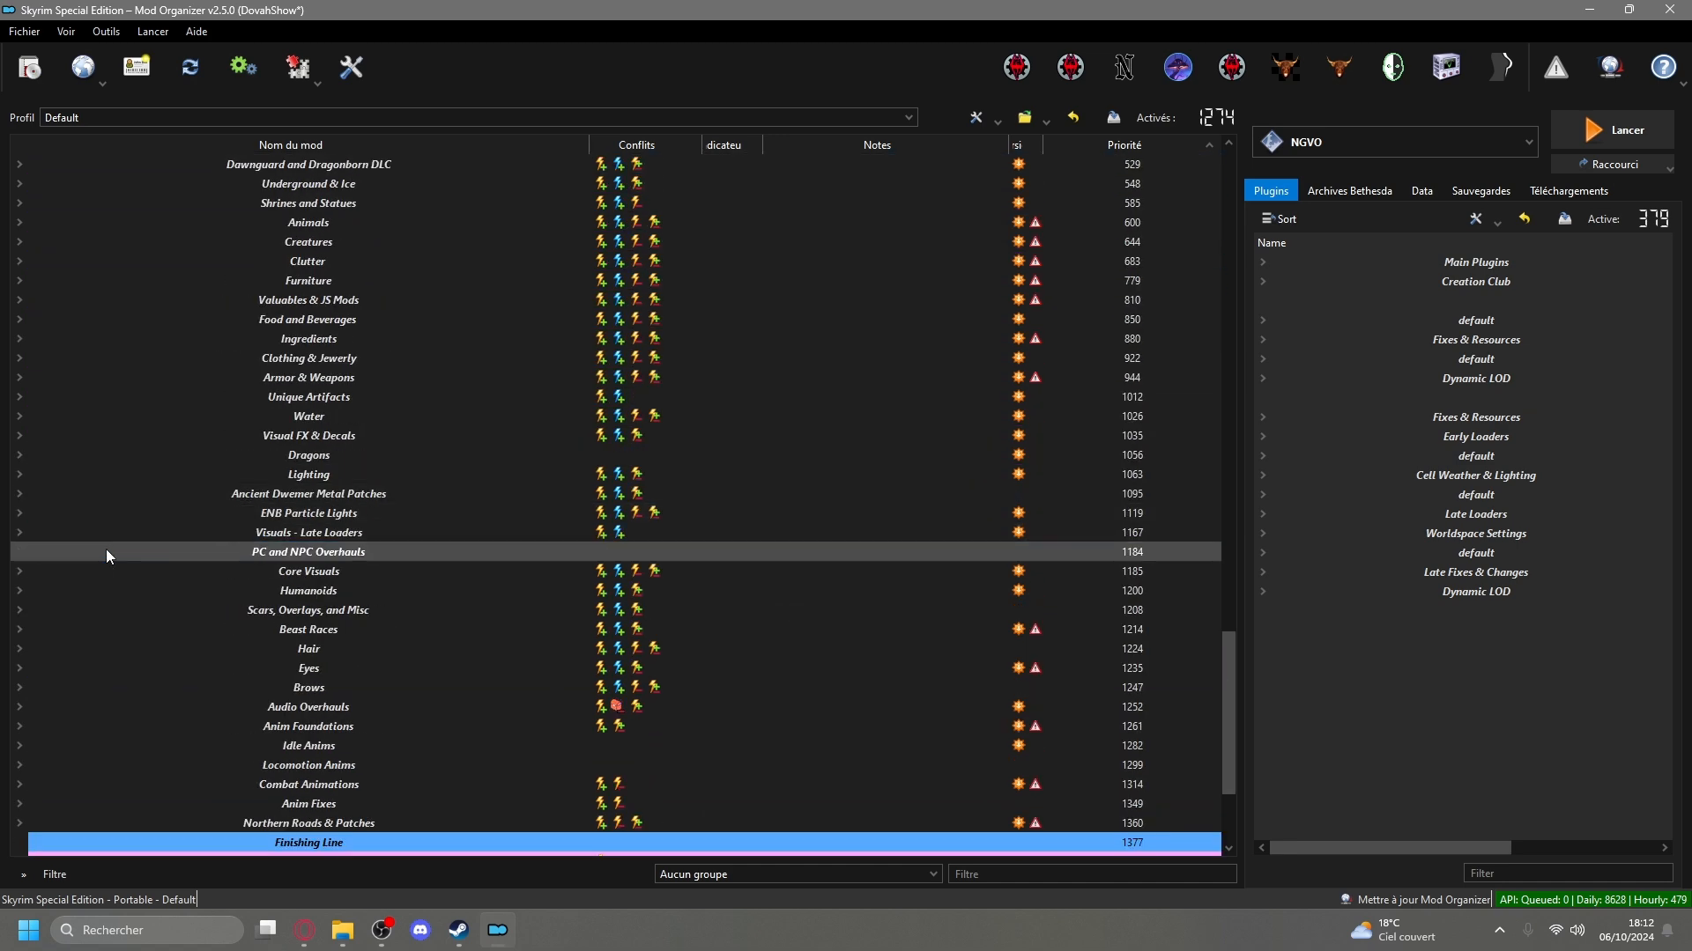
pyautogui.scroll(-3, 108, 548)
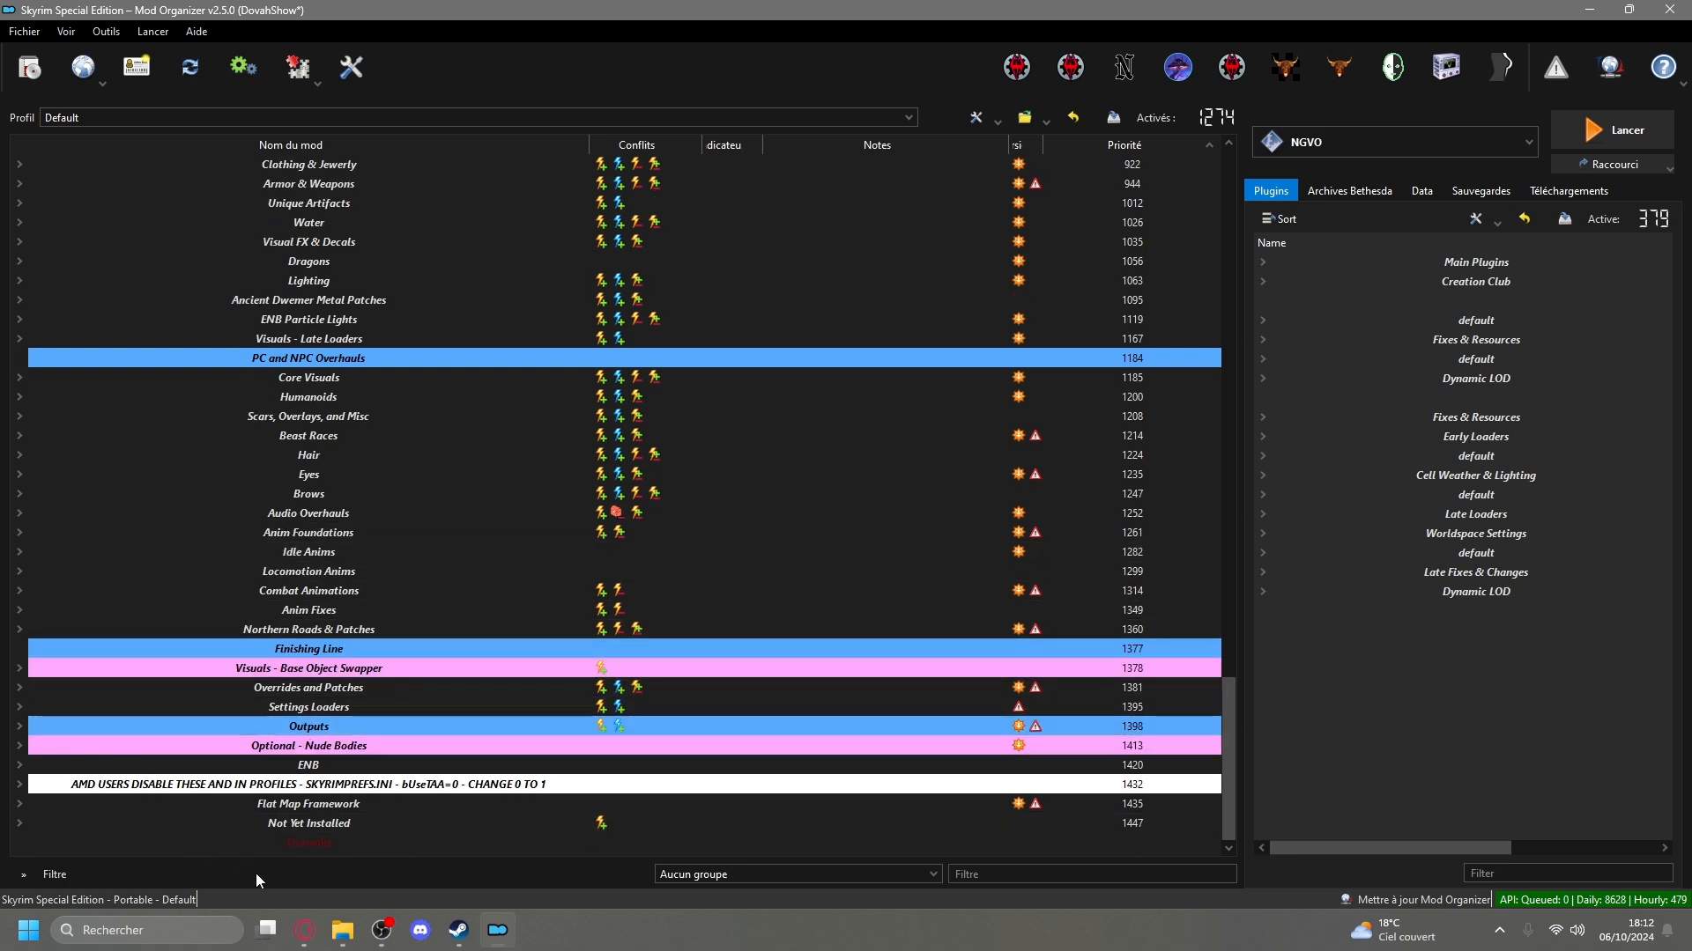
# Show the Téléchargements folder in File Explorer, review the downloaded mod archives, and close the window.
pyautogui.click(342, 930)
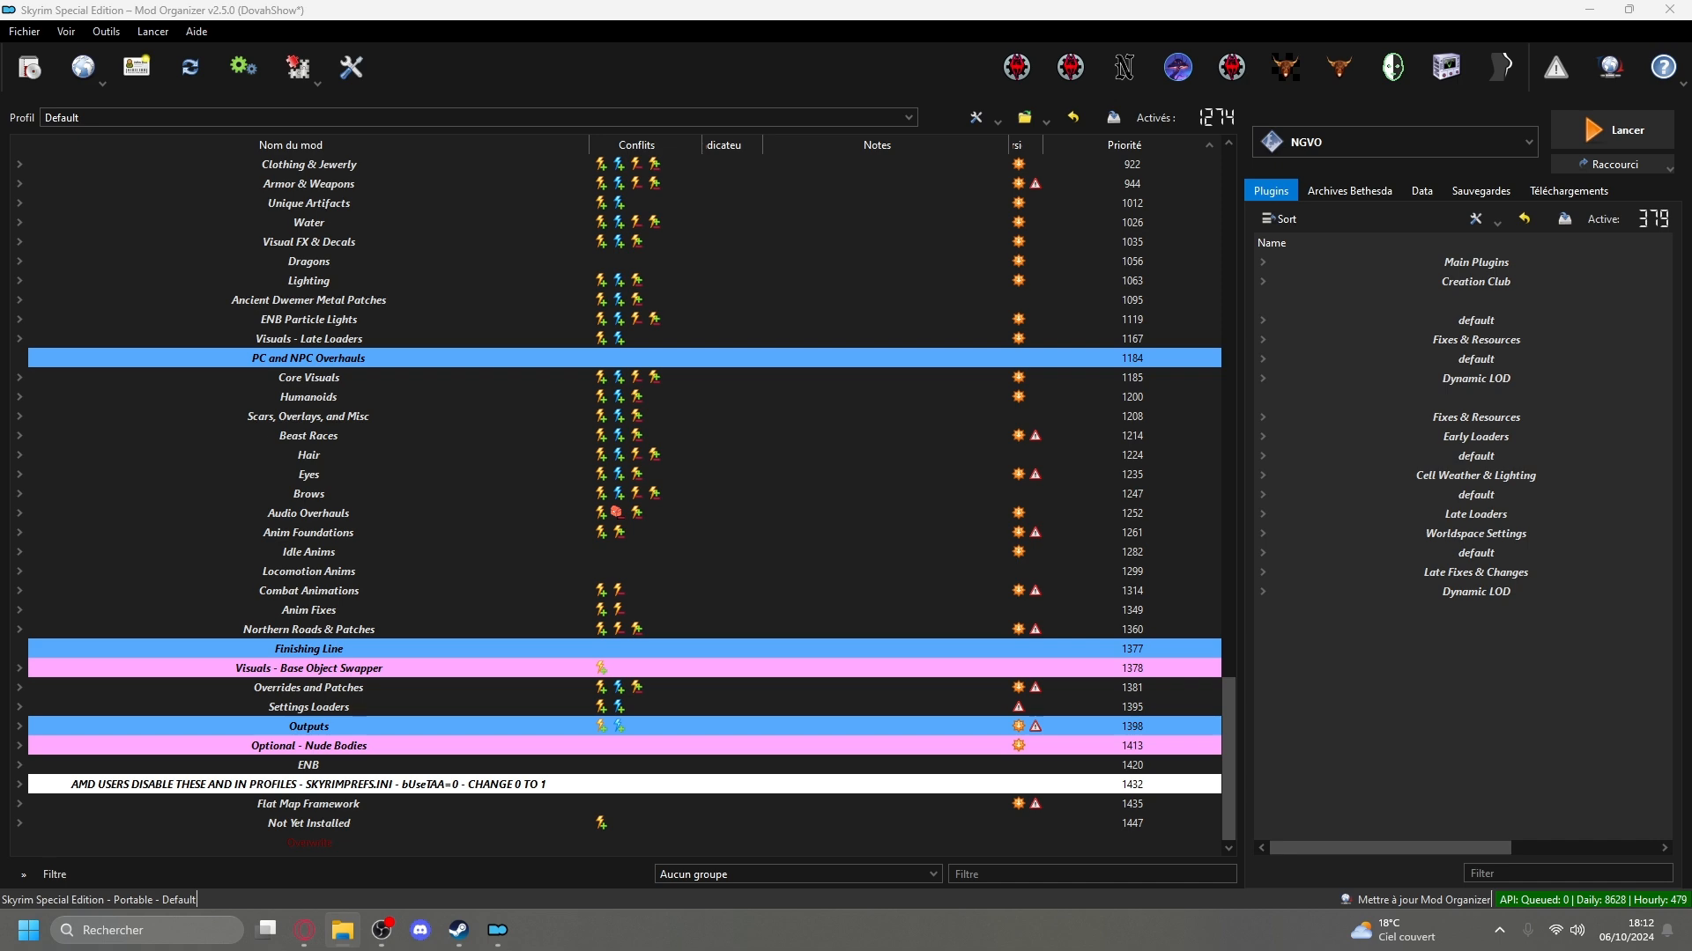
pyautogui.moveTo(1691, 159); pyautogui.dragTo(1015, 247)
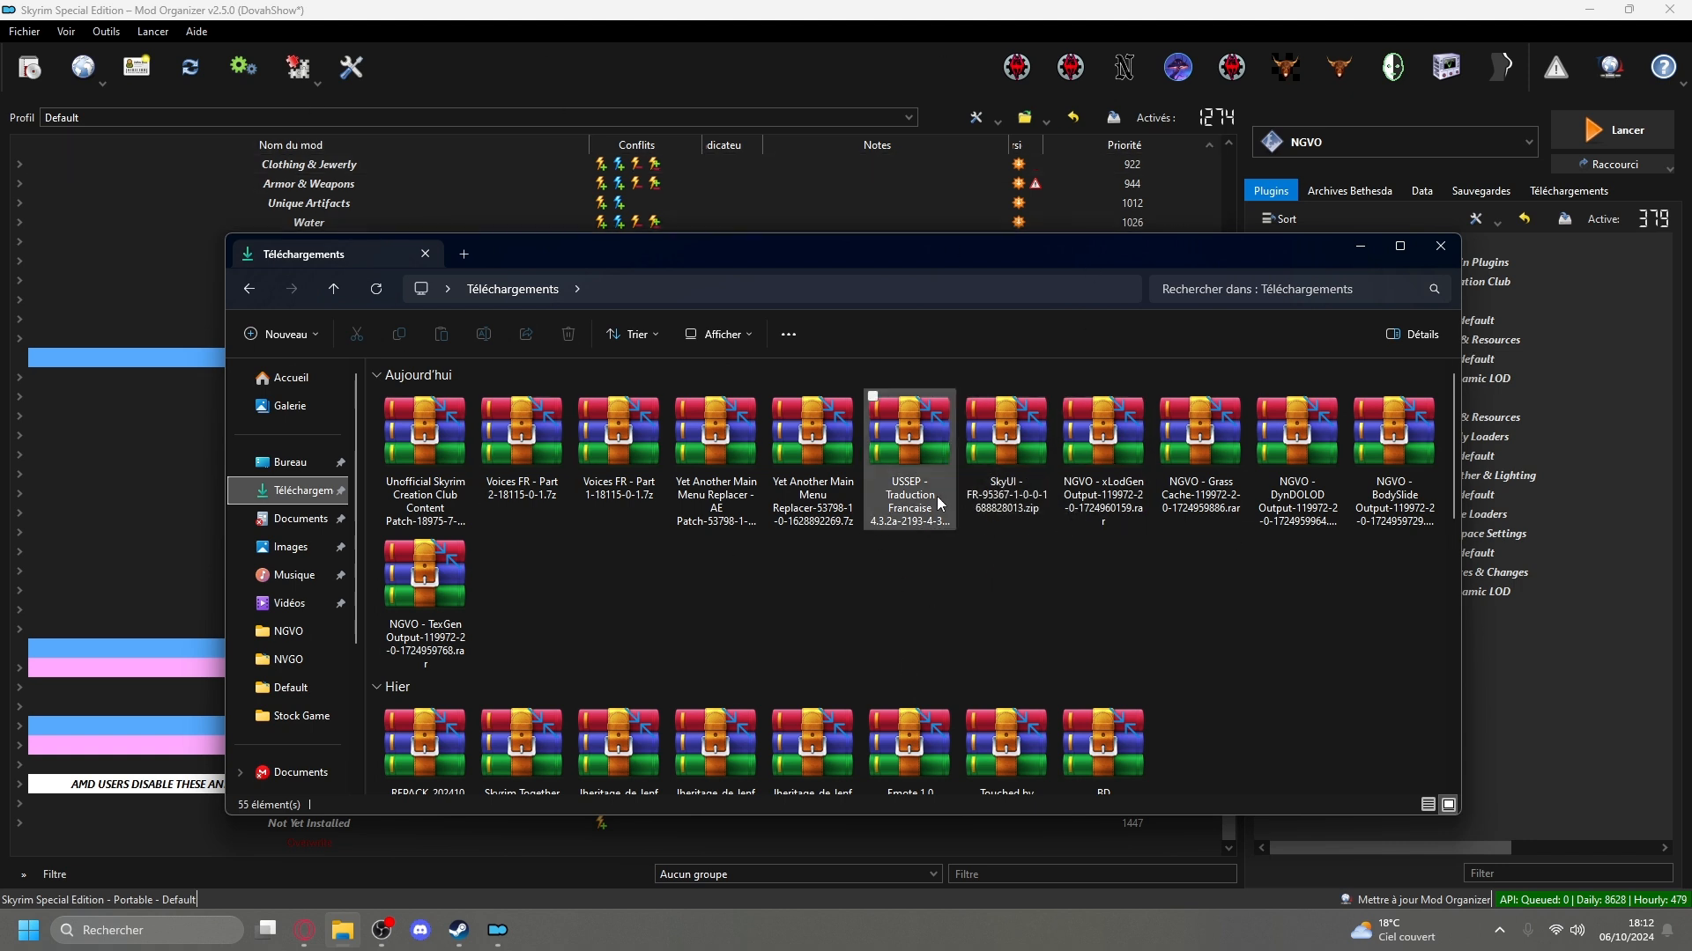
pyautogui.click(1440, 246)
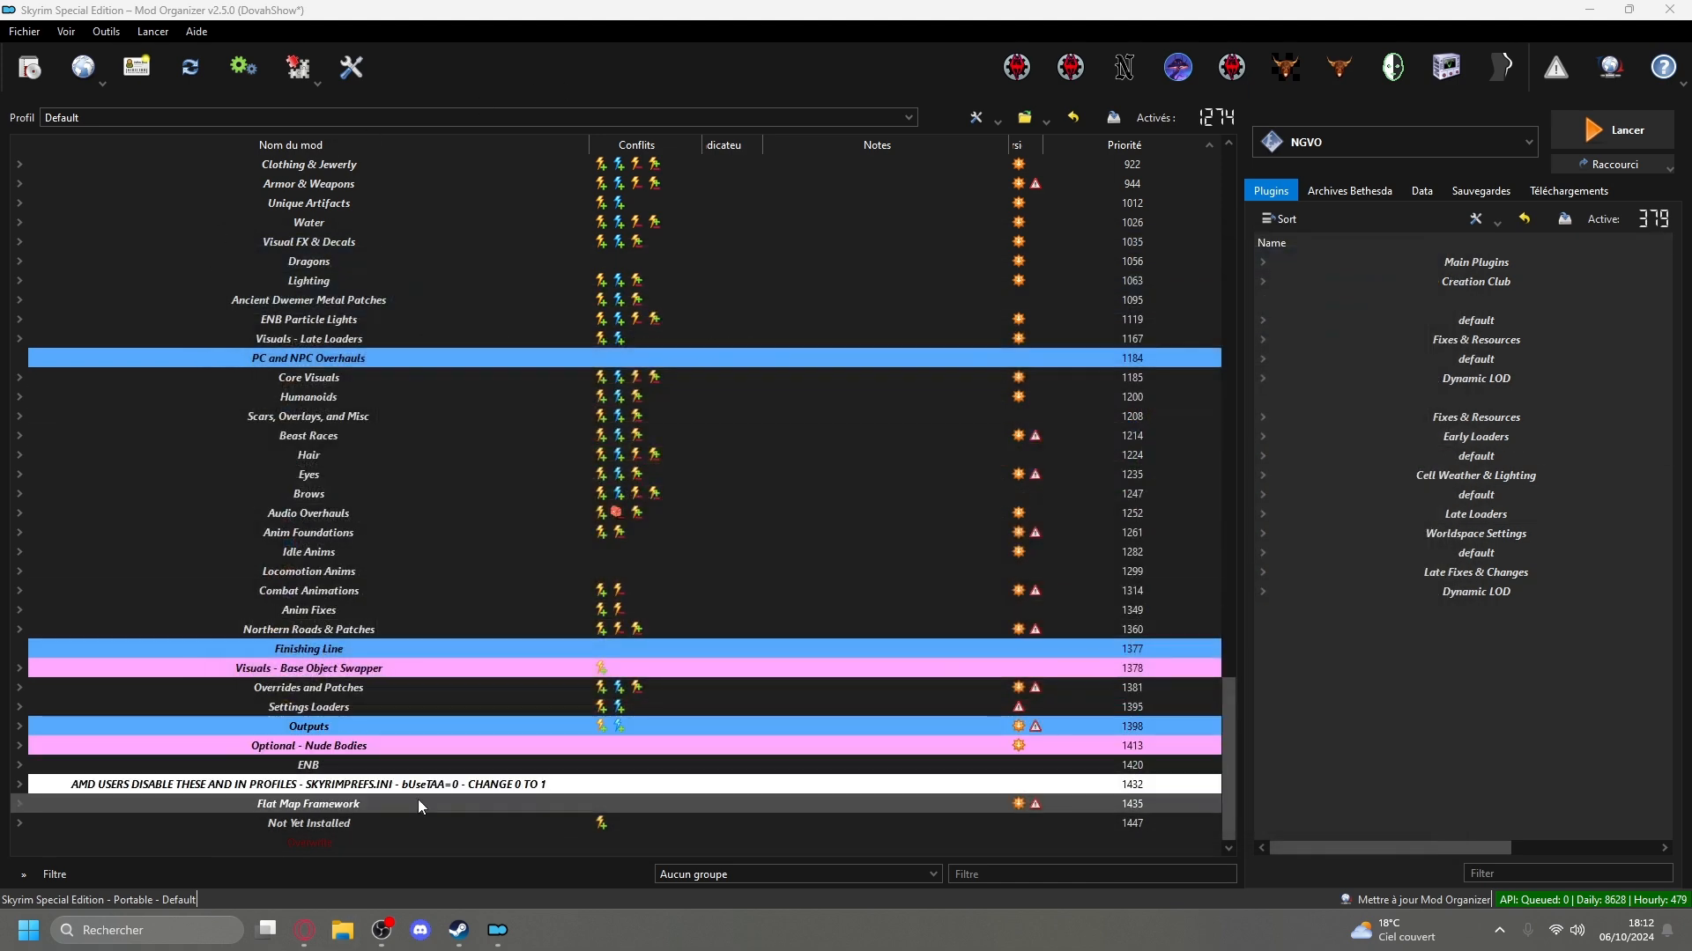
# Look back through the mod list to its beginning, check Mod Organizer's downloaded archives, and return to the plugin list.
pyautogui.scroll(20, 522, 555)
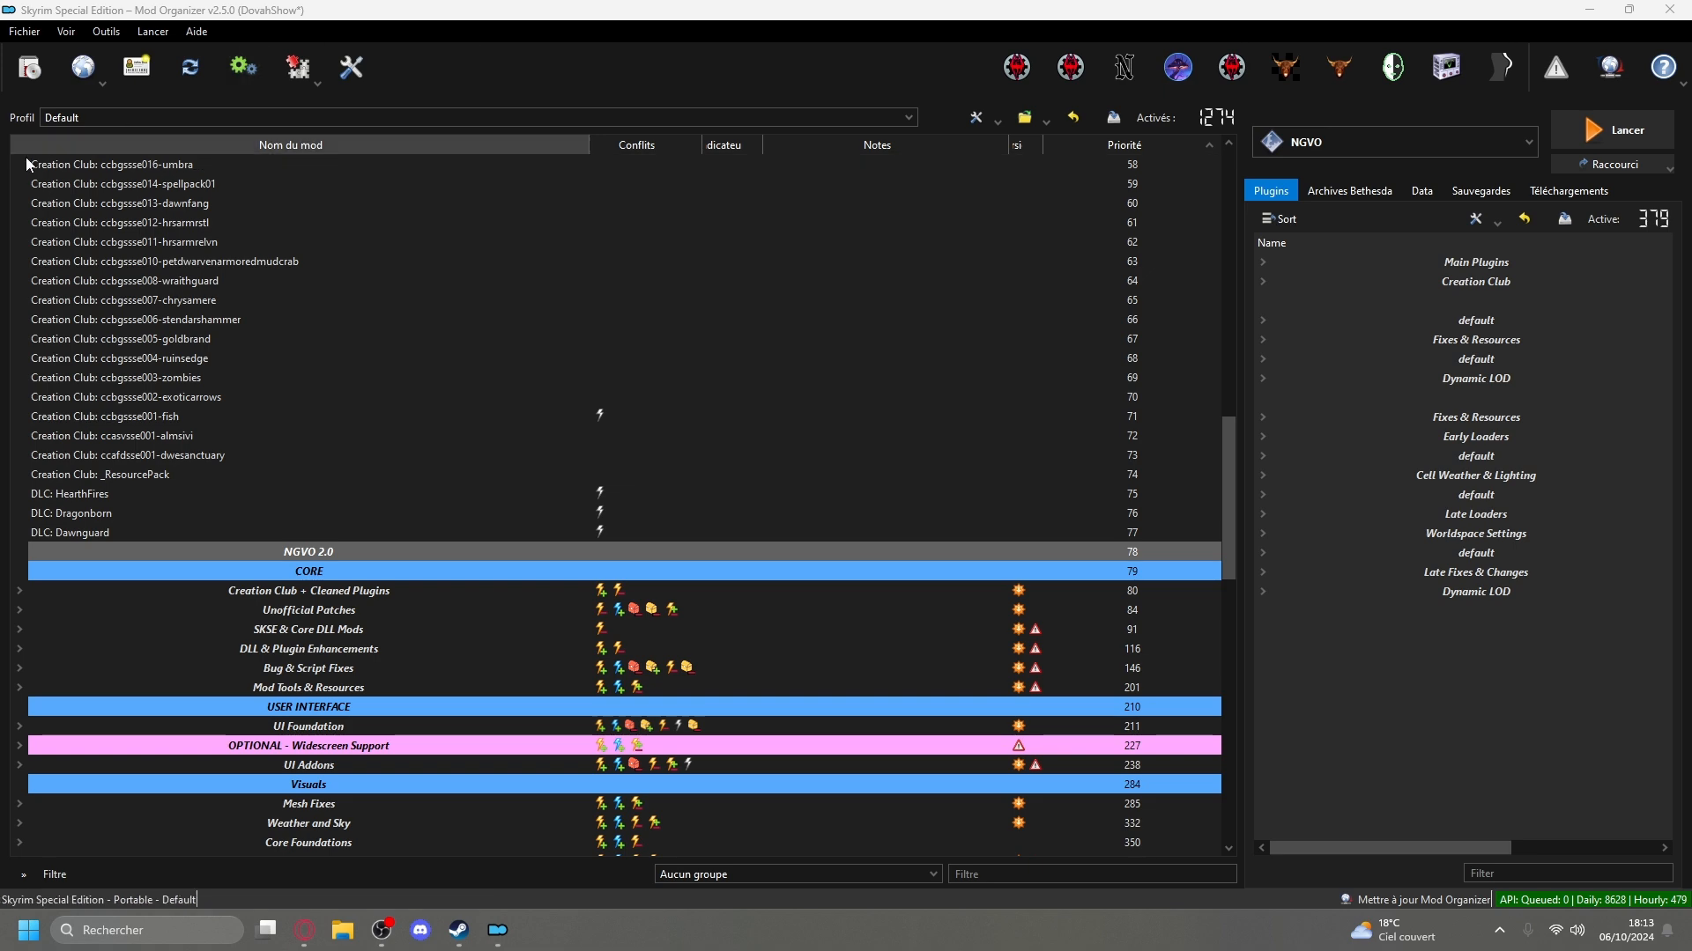
pyautogui.scroll(-10, 564, 582)
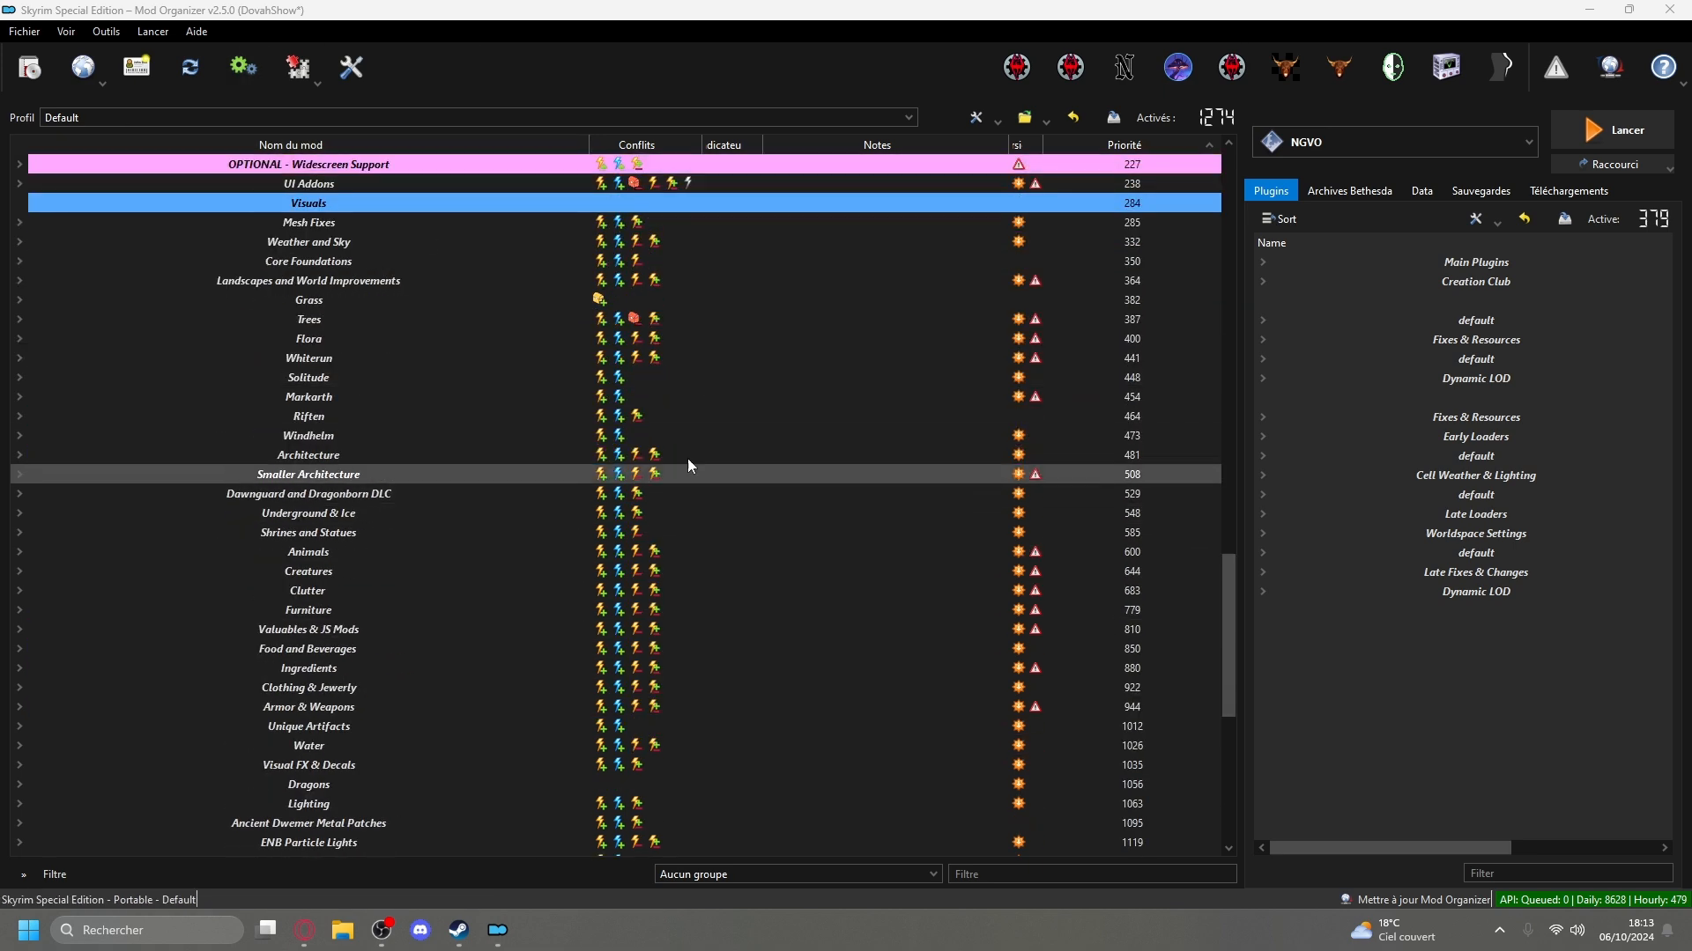
pyautogui.scroll(7, 776, 414)
pyautogui.scroll(20, 872, 370)
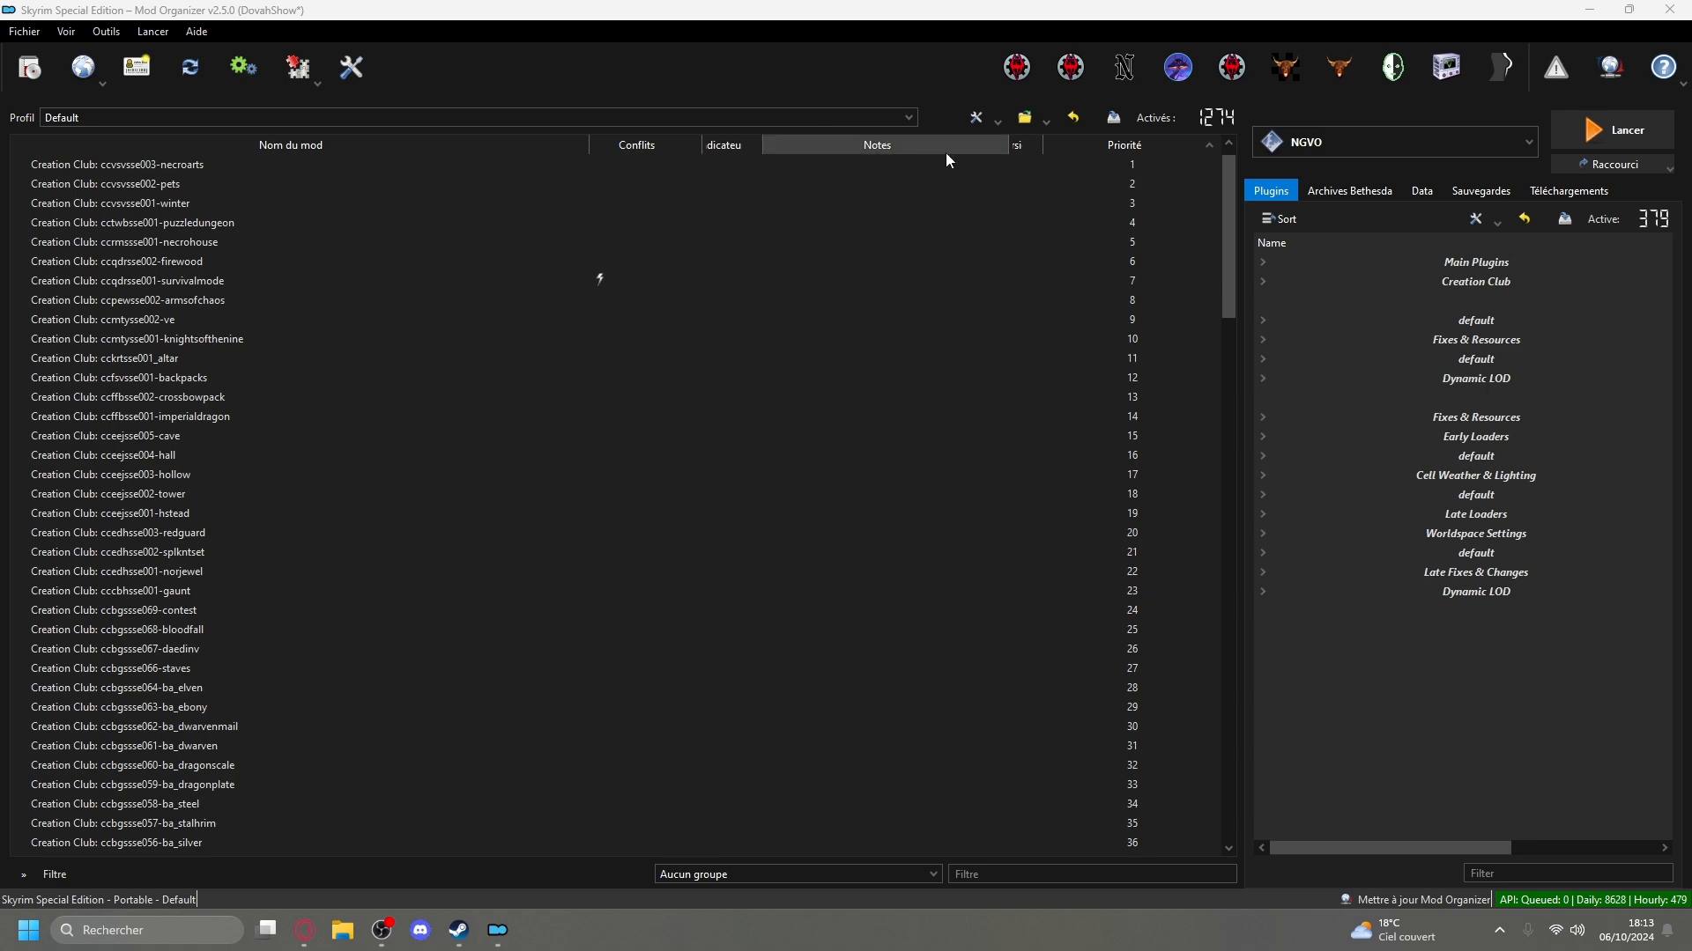
pyautogui.click(1586, 192)
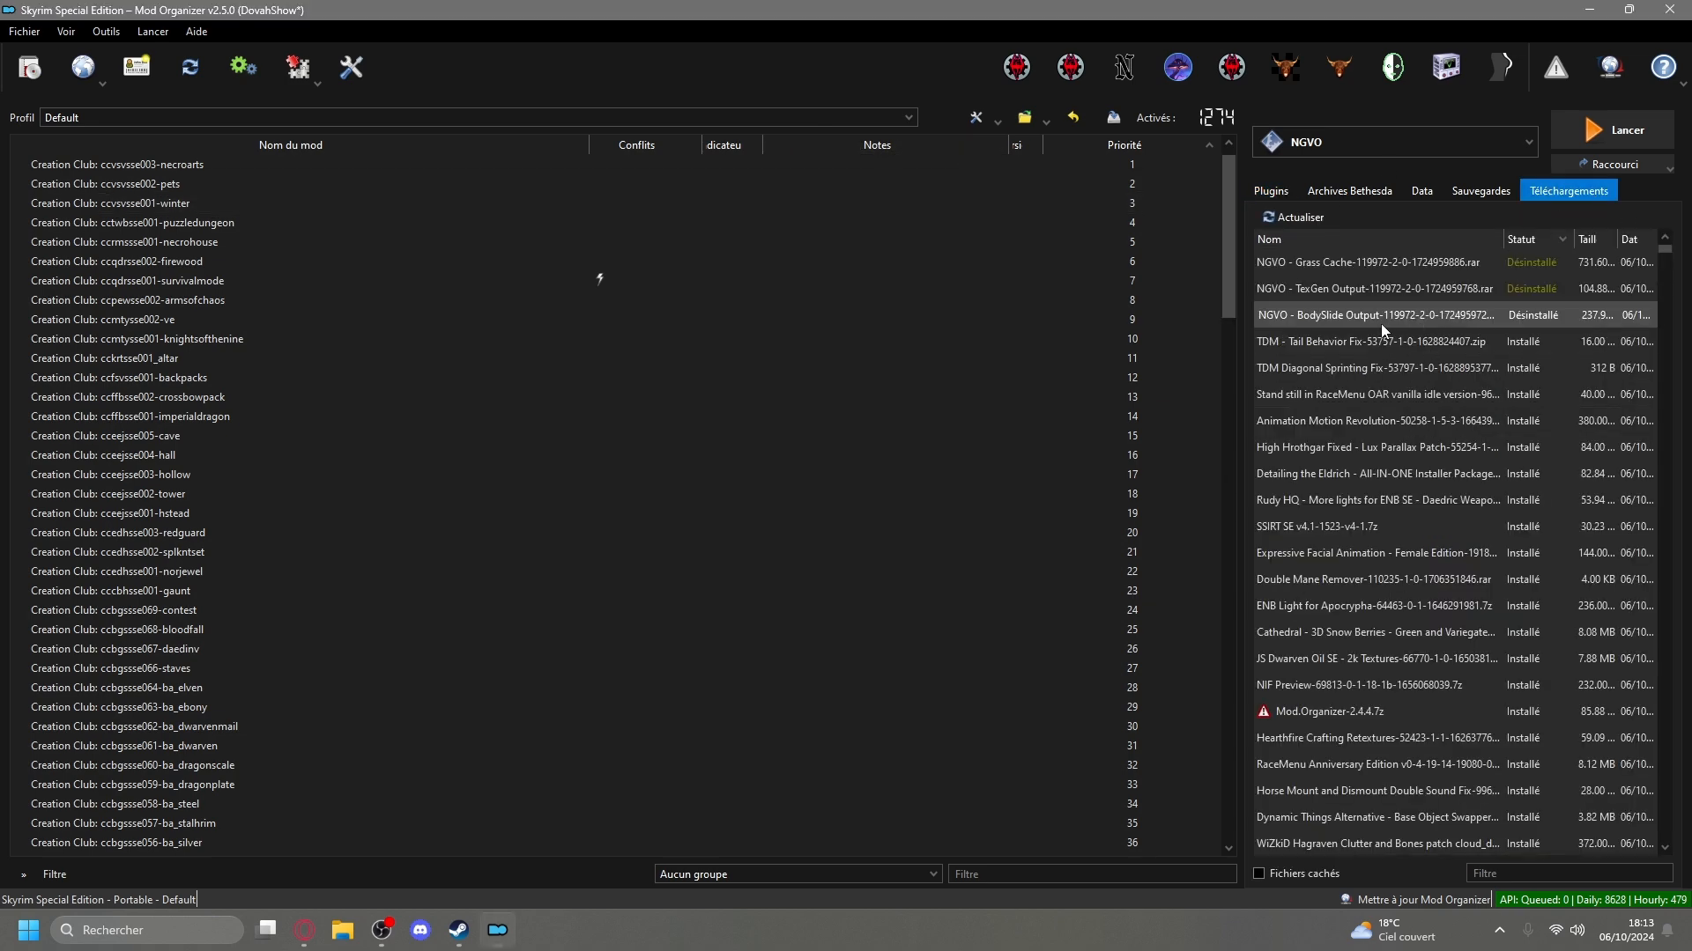
pyautogui.click(1272, 192)
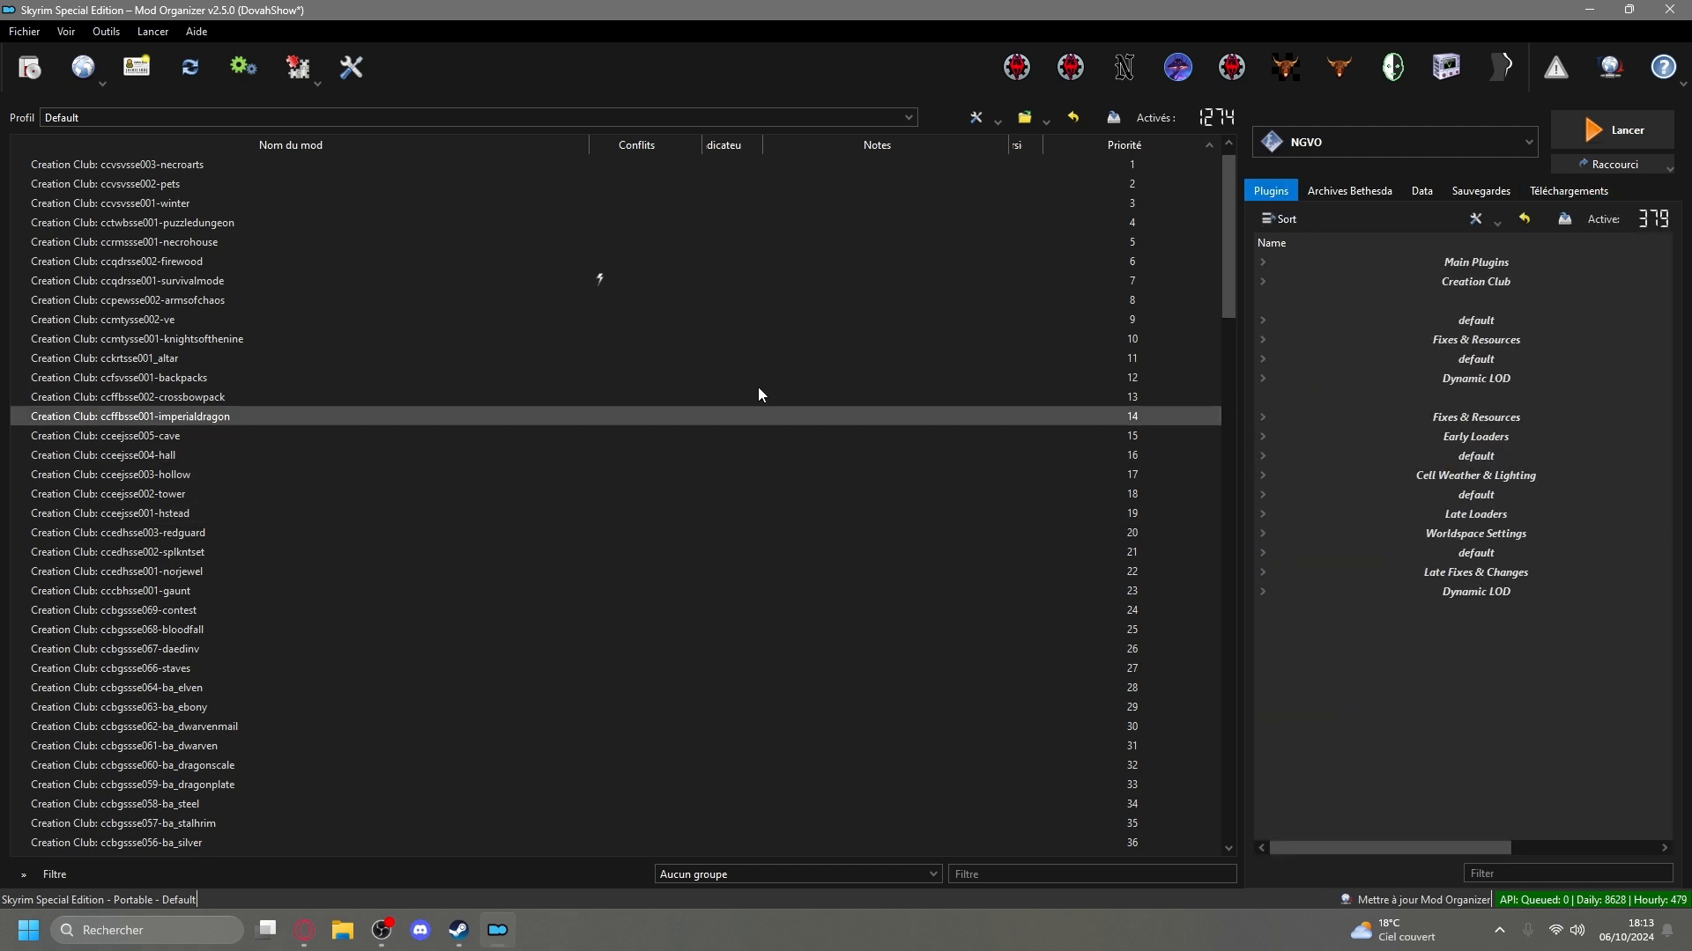